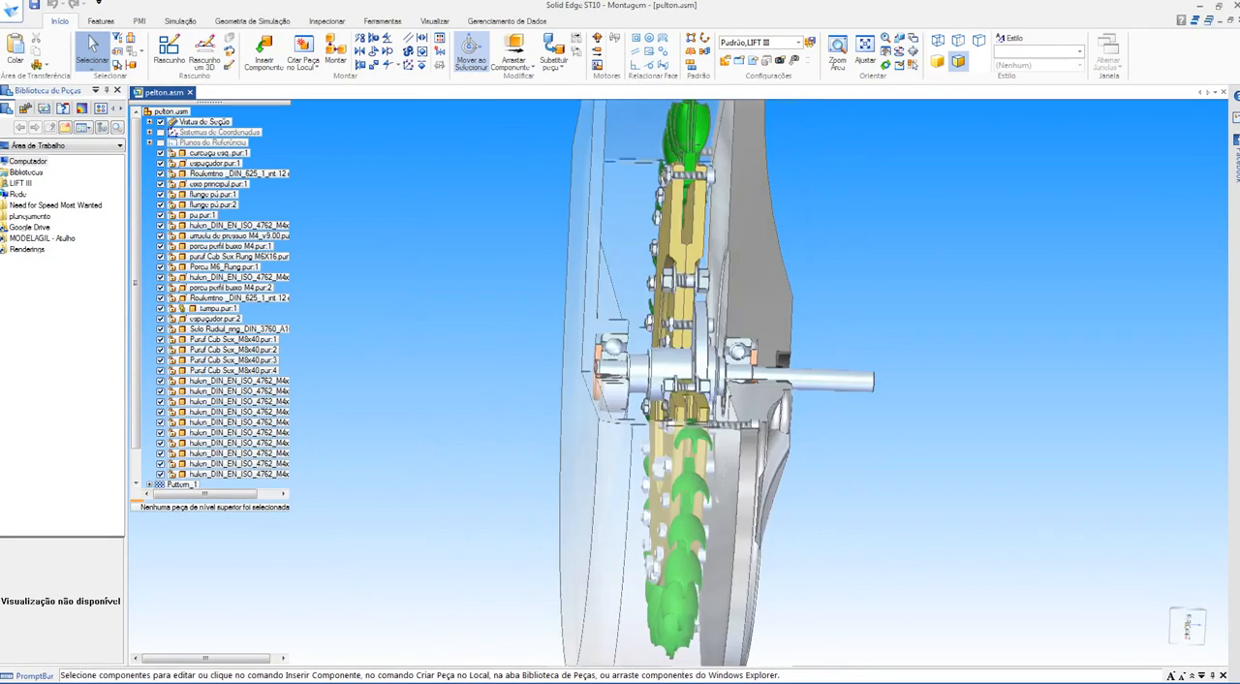
Step: Examine the main shaft (eixo principal) and its end bearings in the sectioned Pelton assembly
{"action": "middle_click_drag", "start_coordinate": [620, 387], "coordinate": [702, 426]}
{"action": "scroll", "coordinate": [678, 392], "scroll_direction": "up", "scroll_amount": 5}
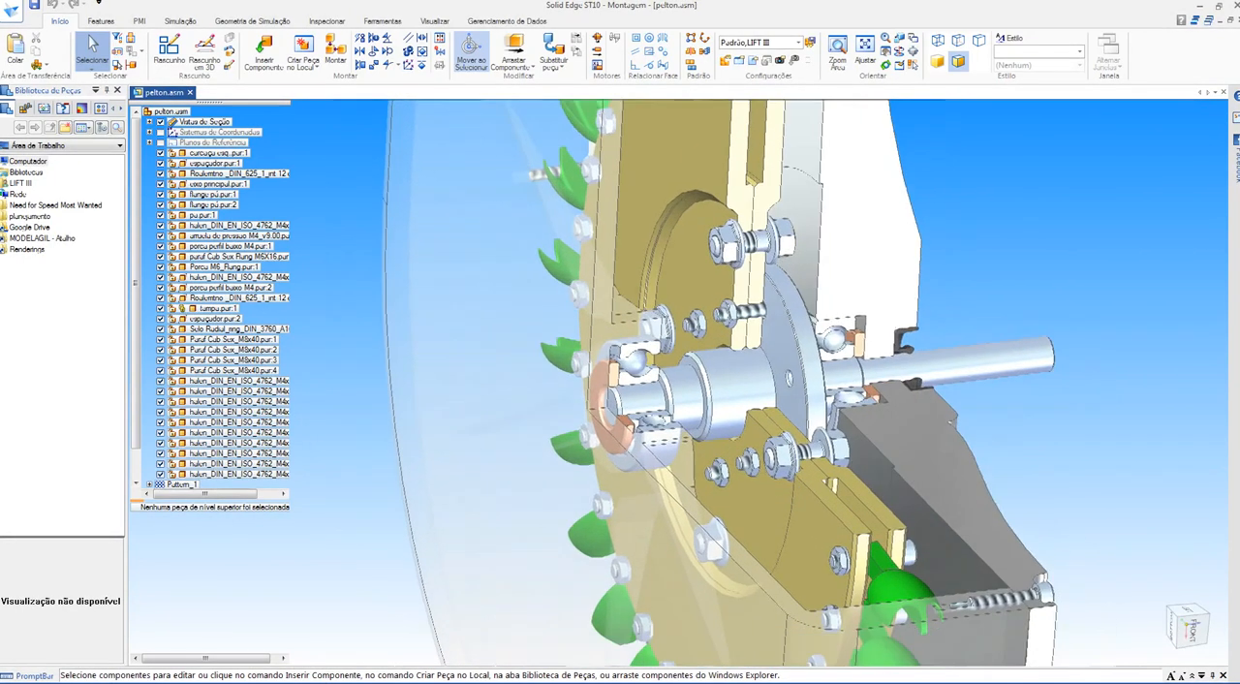
{"action": "middle_click_drag", "start_coordinate": [775, 407], "coordinate": [649, 470]}
{"action": "scroll", "coordinate": [872, 416], "scroll_direction": "down", "scroll_amount": 3}
{"action": "left_click", "coordinate": [871, 372]}
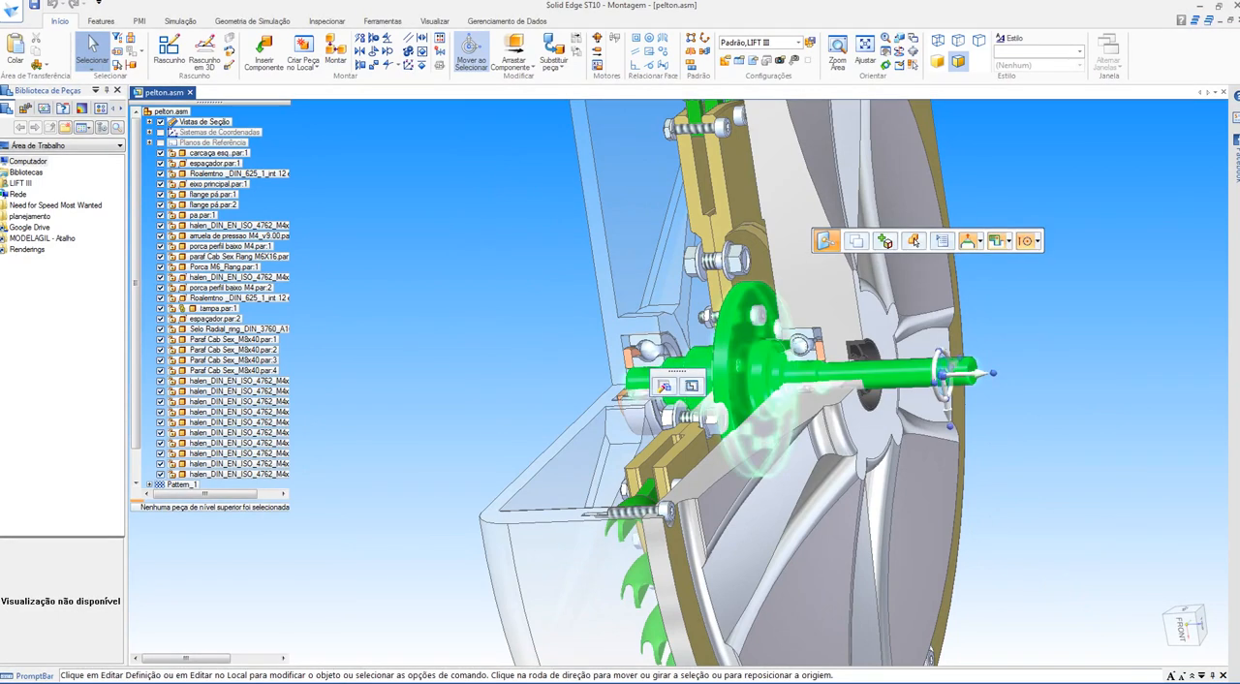
{"action": "scroll", "coordinate": [929, 373], "scroll_direction": "up", "scroll_amount": 3}
{"action": "middle_click_drag", "start_coordinate": [581, 416], "coordinate": [612, 451]}
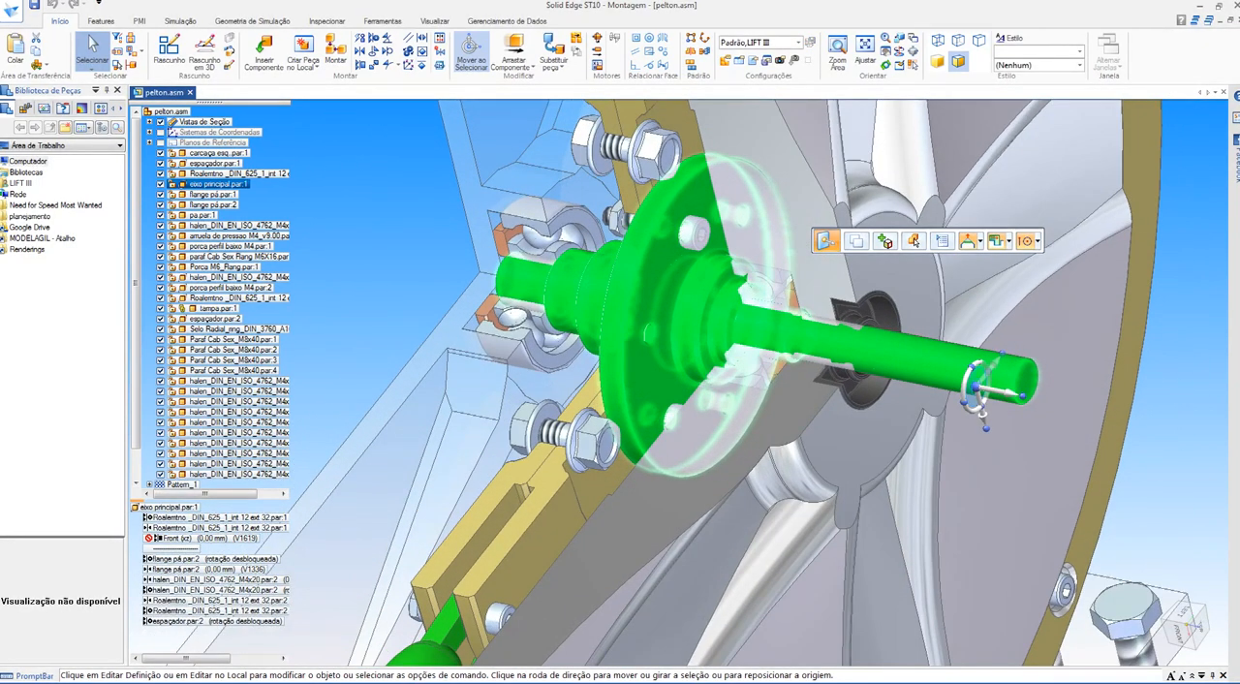
{"action": "key", "text": "Escape"}
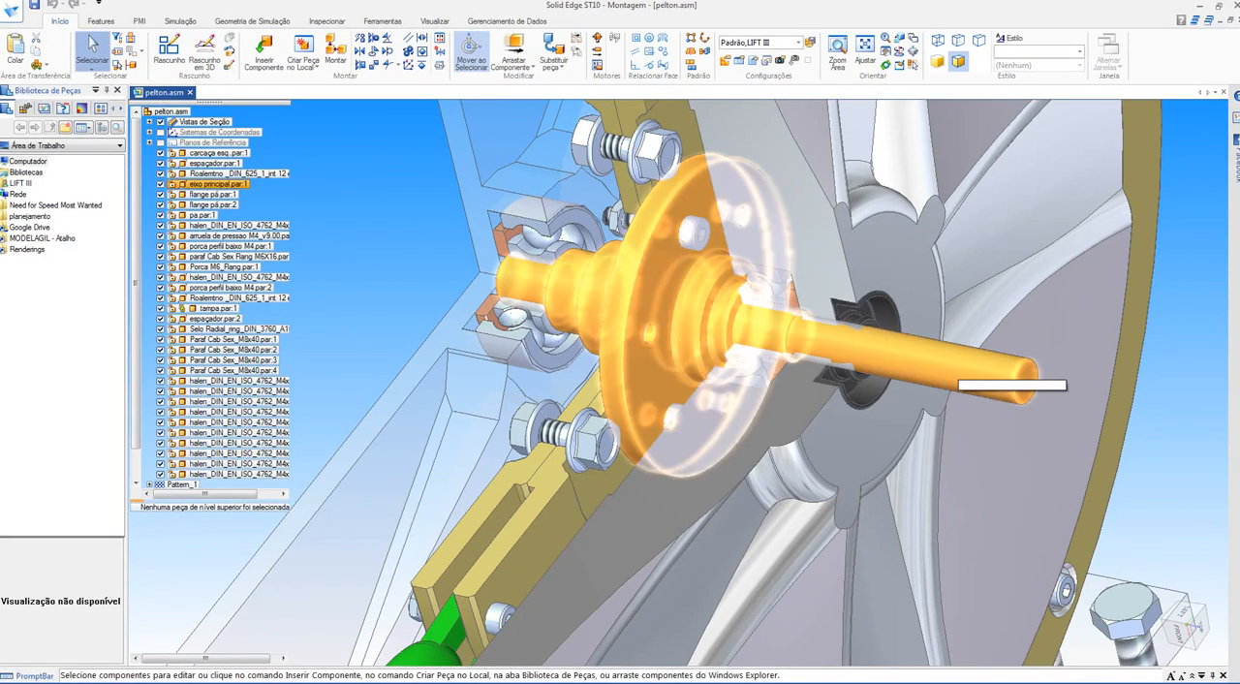
{"action": "scroll", "coordinate": [502, 253], "scroll_direction": "up", "scroll_amount": 7}
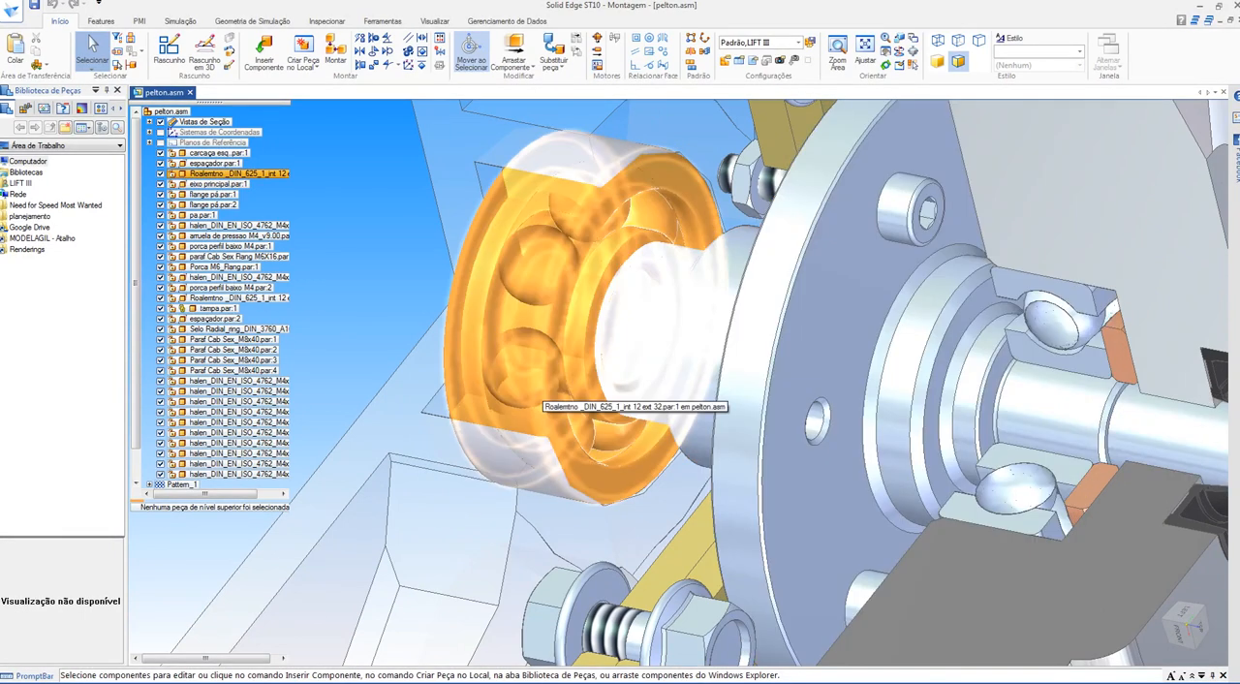
{"action": "middle_click_drag", "start_coordinate": [540, 390], "coordinate": [668, 380]}
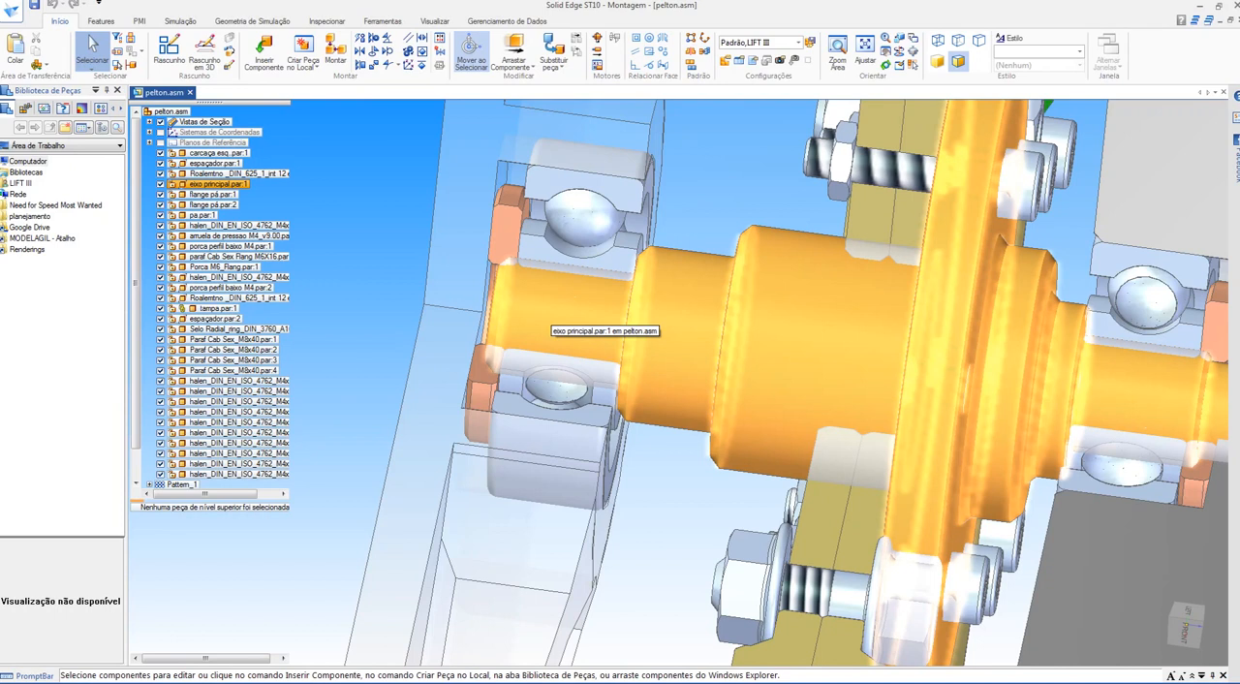
{"action": "mouse_move", "coordinate": [686, 282]}
{"action": "middle_mouse_down"}
{"action": "mouse_move", "coordinate": [800, 296]}
{"action": "mouse_move", "coordinate": [775, 320]}
{"action": "middle_mouse_up"}
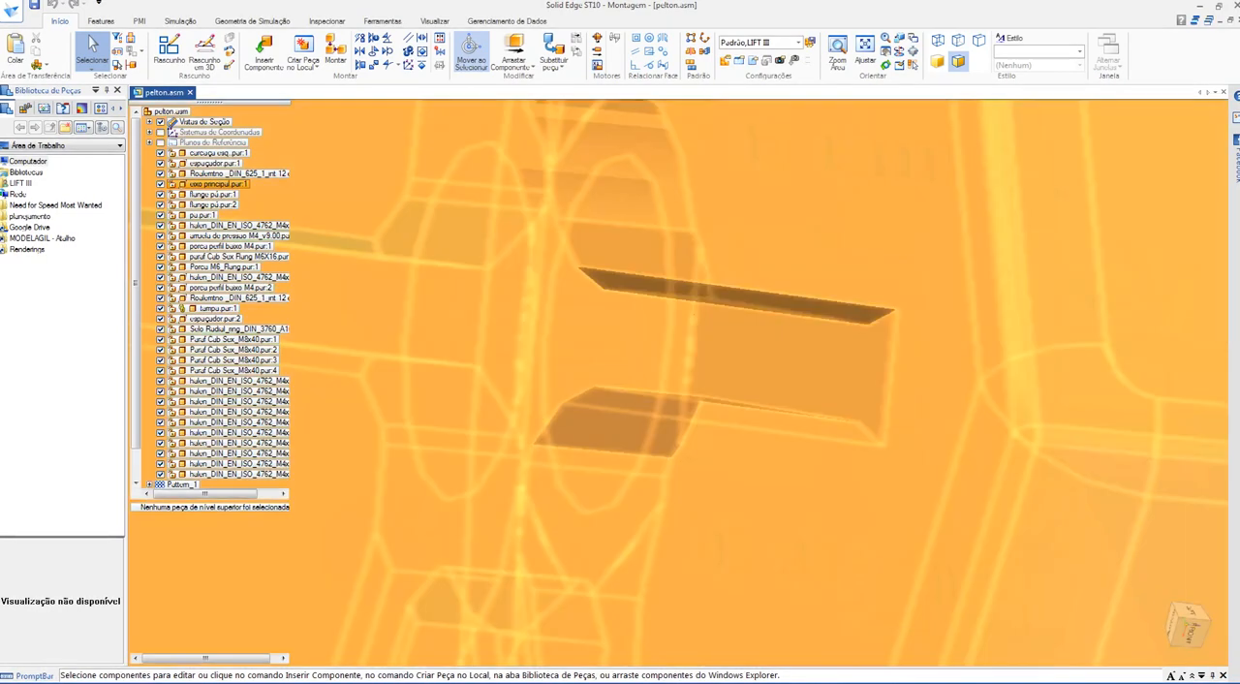
{"action": "left_click", "coordinate": [634, 393]}
{"action": "scroll", "coordinate": [575, 257], "scroll_direction": "down", "scroll_amount": 5}
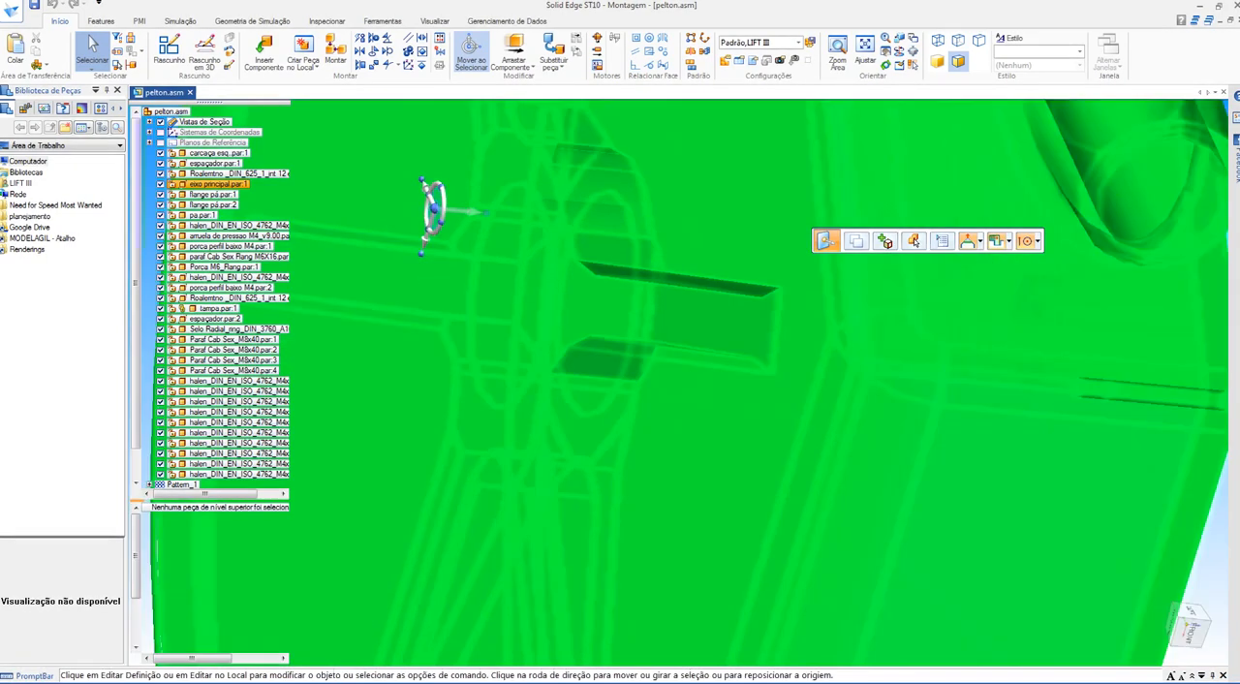
{"action": "middle_click_drag", "start_coordinate": [644, 245], "coordinate": [661, 377], "text": "shift"}
{"action": "key", "text": "Escape"}
{"action": "middle_click", "coordinate": [661, 376]}
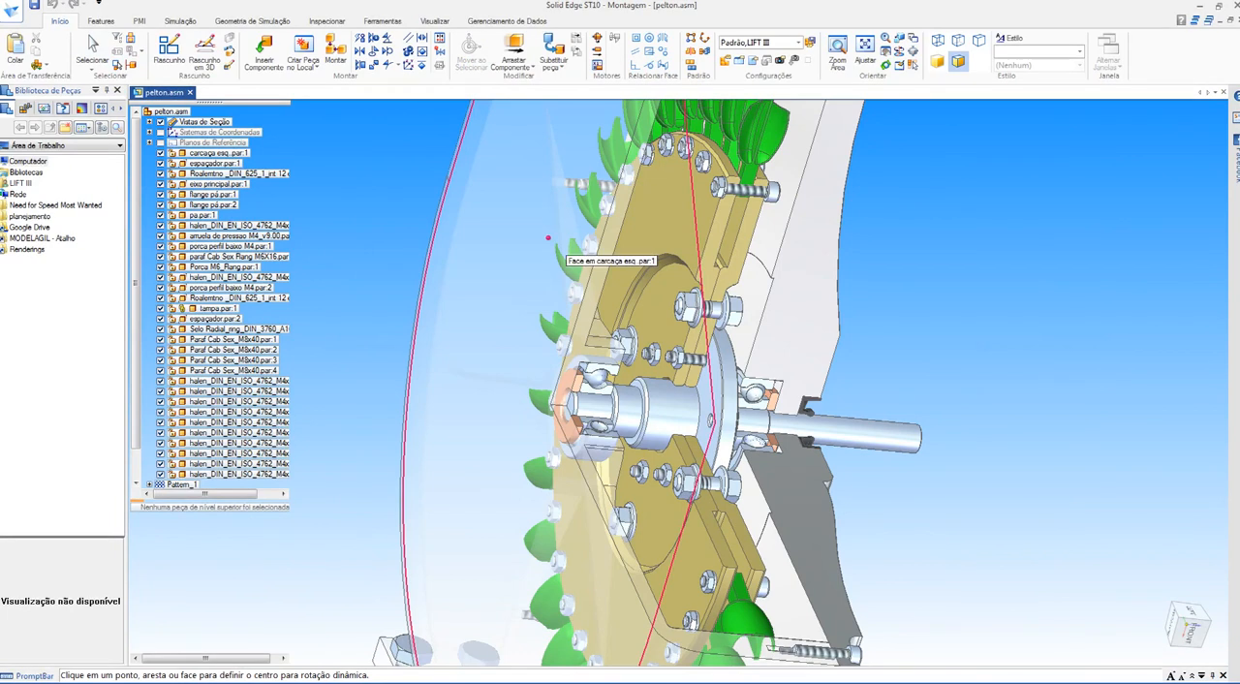
{"action": "key", "text": "Escape"}
{"action": "left_click", "coordinate": [549, 239]}
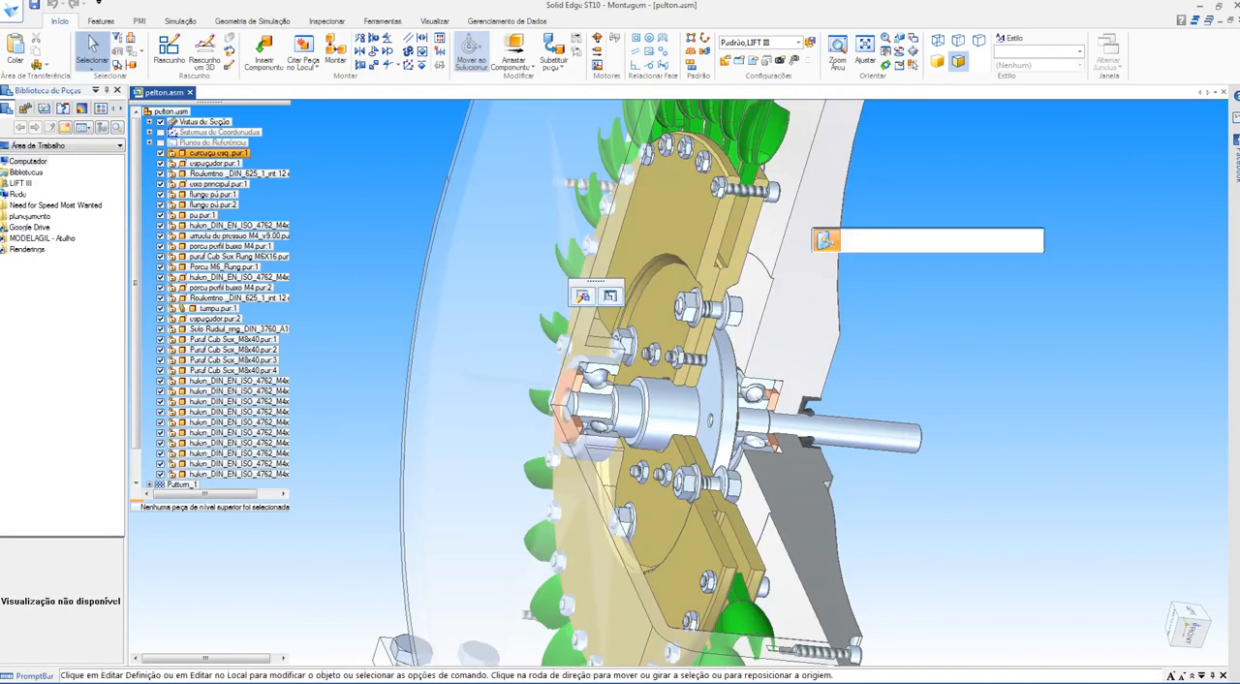
{"action": "right_click", "coordinate": [794, 248]}
{"action": "key", "text": "Escape"}
{"action": "key", "text": "Escape"}
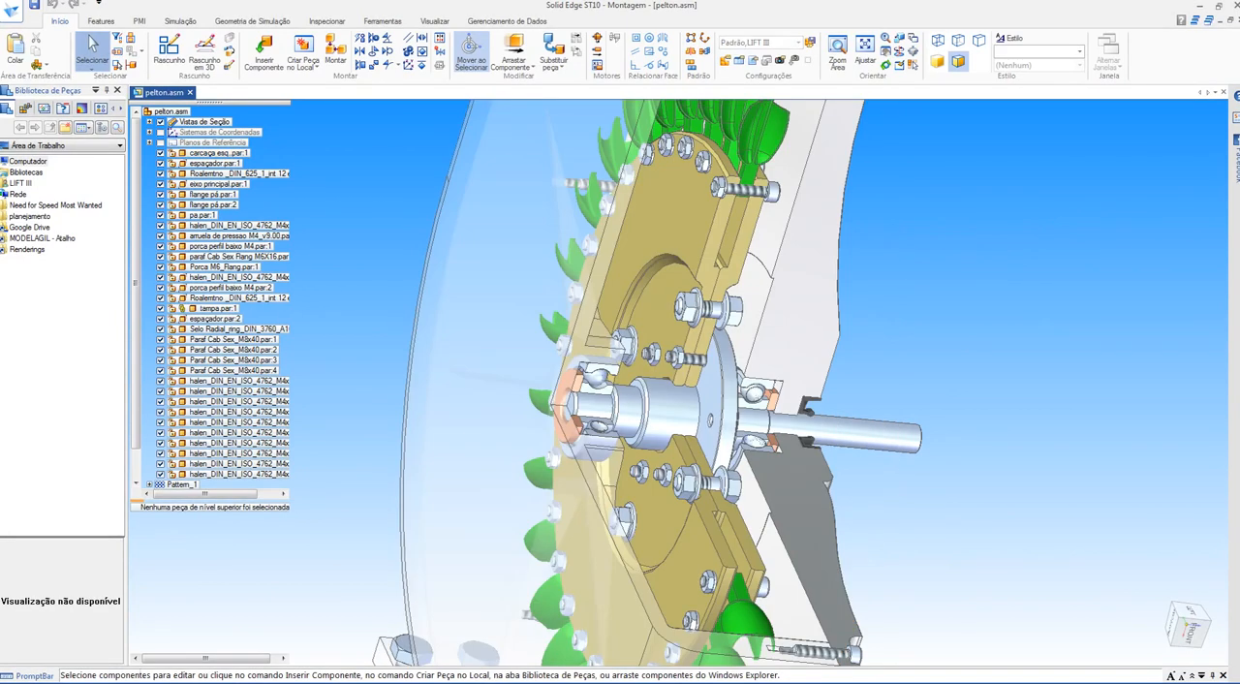
Step: Hide the casing part carcaça esq.par in the assembly to expose the main shaft and bearings
{"action": "left_click", "coordinate": [160, 153]}
{"action": "middle_click_drag", "start_coordinate": [734, 462], "coordinate": [1088, 316]}
{"action": "scroll", "coordinate": [934, 422], "scroll_direction": "up", "scroll_amount": 5}
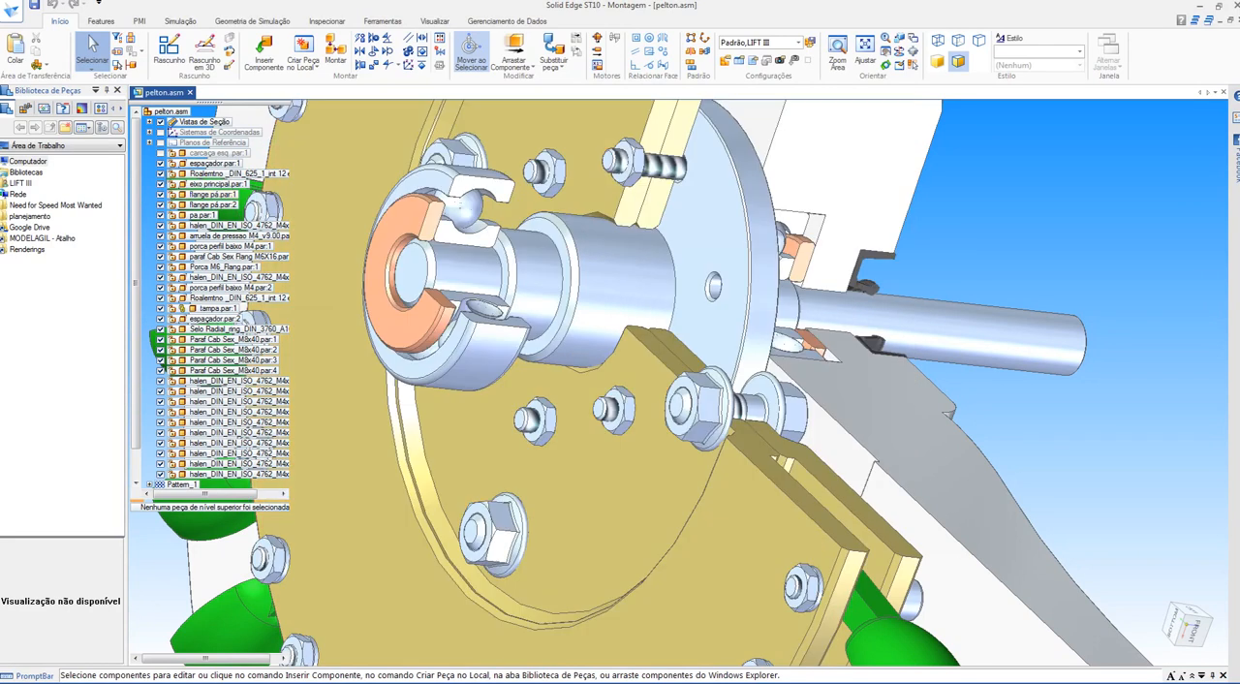
{"action": "middle_click_drag", "start_coordinate": [624, 206], "coordinate": [452, 200]}
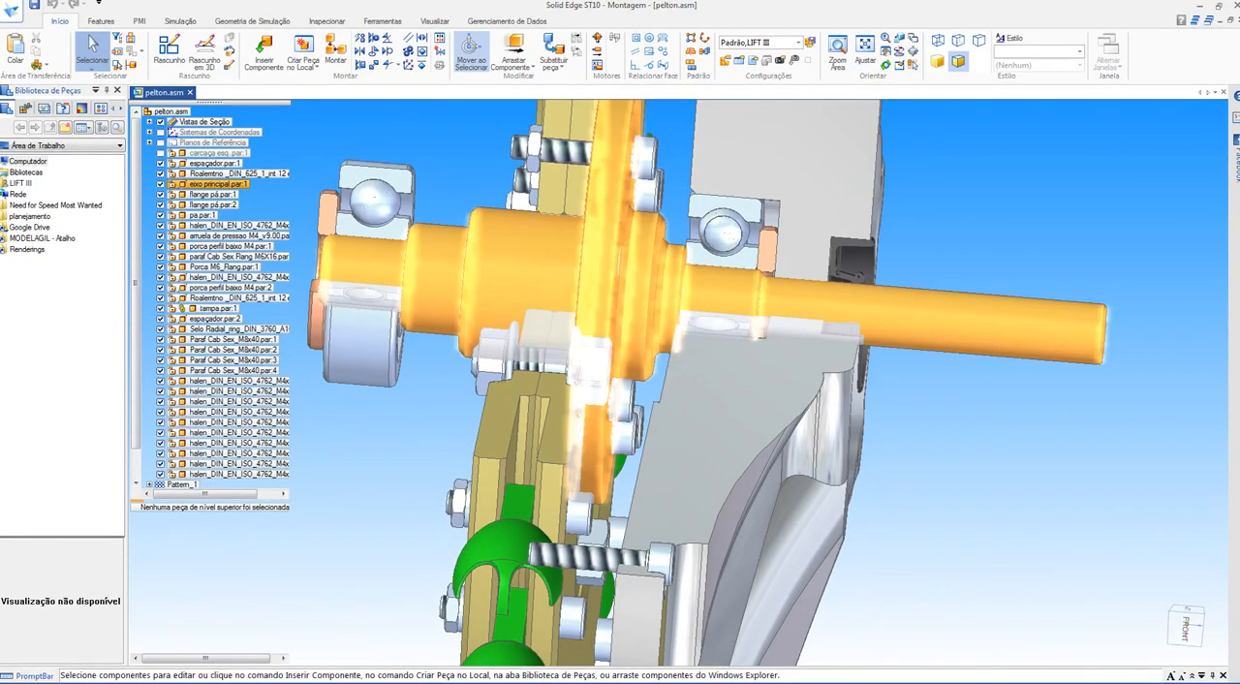
{"action": "middle_click_drag", "start_coordinate": [634, 164], "coordinate": [629, 205]}
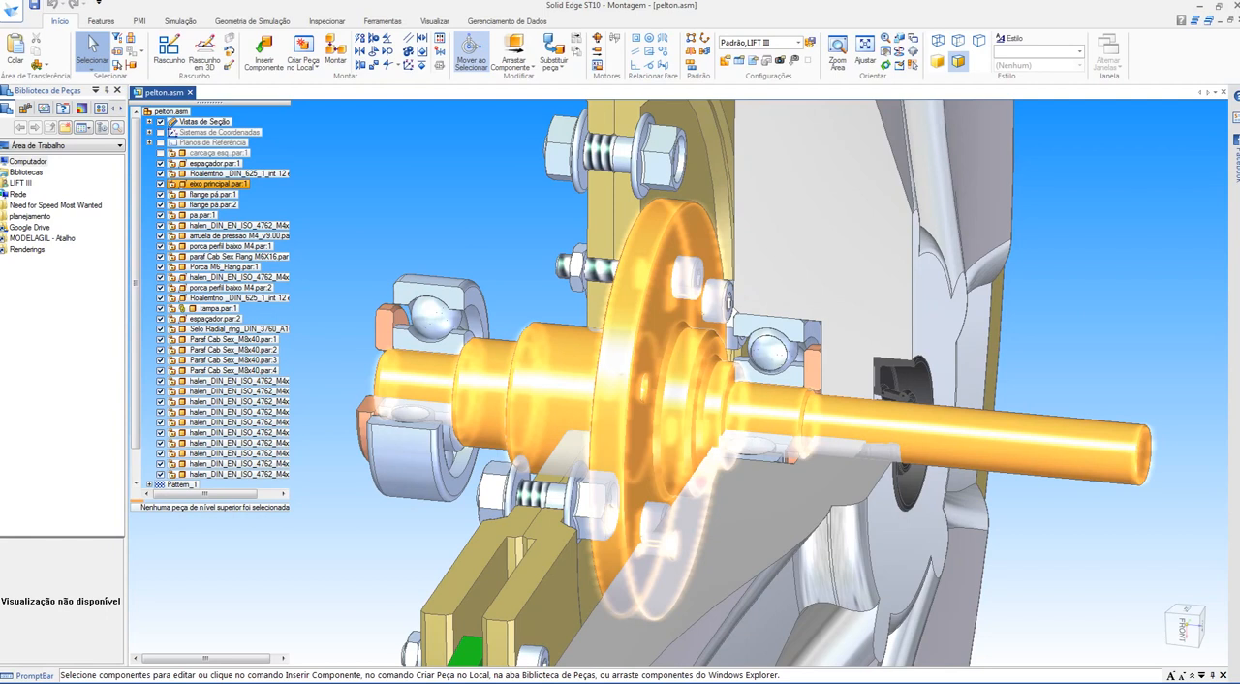
Step: Open the DIN 625 bearing on the shaft's output side to inspect its rings and balls, and close it without saving
{"action": "scroll", "coordinate": [777, 390], "scroll_direction": "up", "scroll_amount": 6}
{"action": "middle_click_drag", "start_coordinate": [777, 391], "coordinate": [786, 354], "text": "shift"}
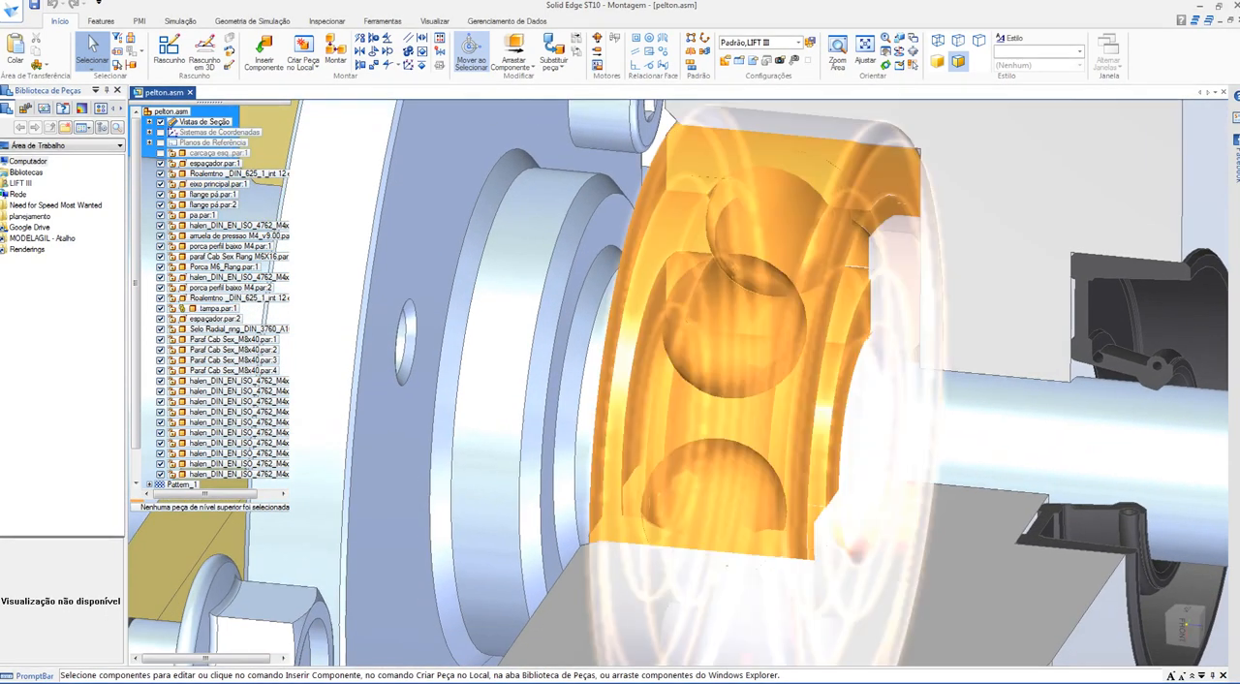
{"action": "left_click", "coordinate": [786, 300]}
{"action": "right_click", "coordinate": [804, 202]}
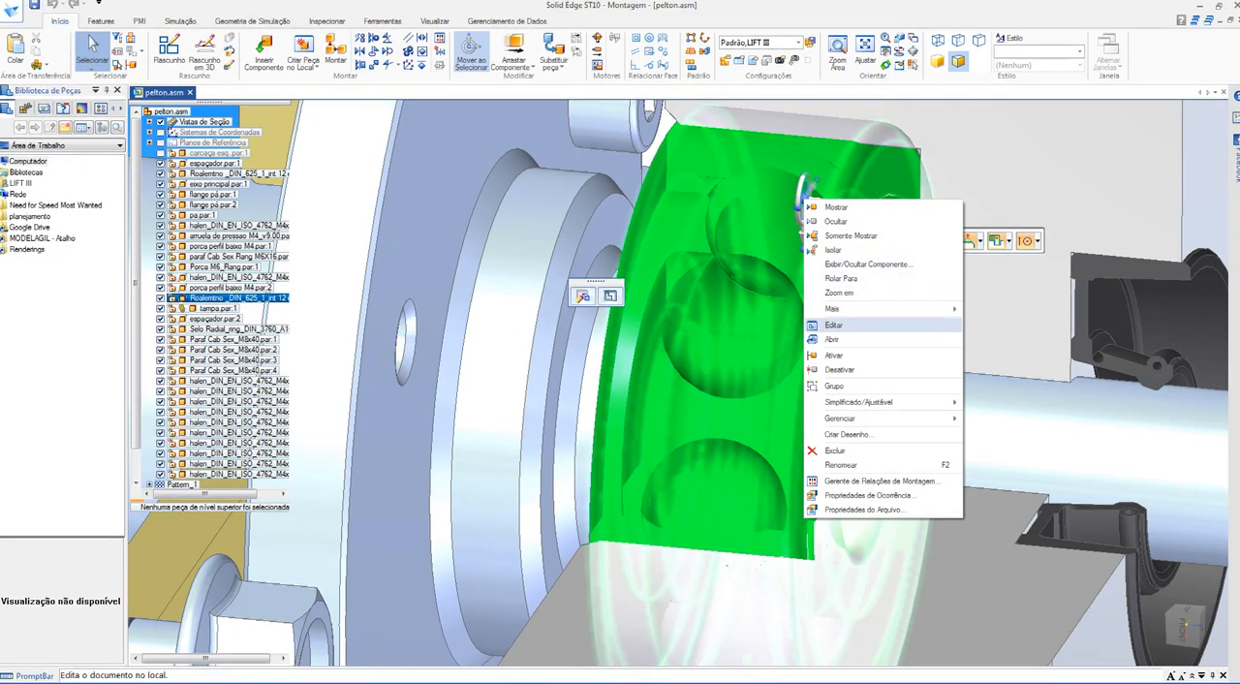
{"action": "left_click", "coordinate": [834, 326]}
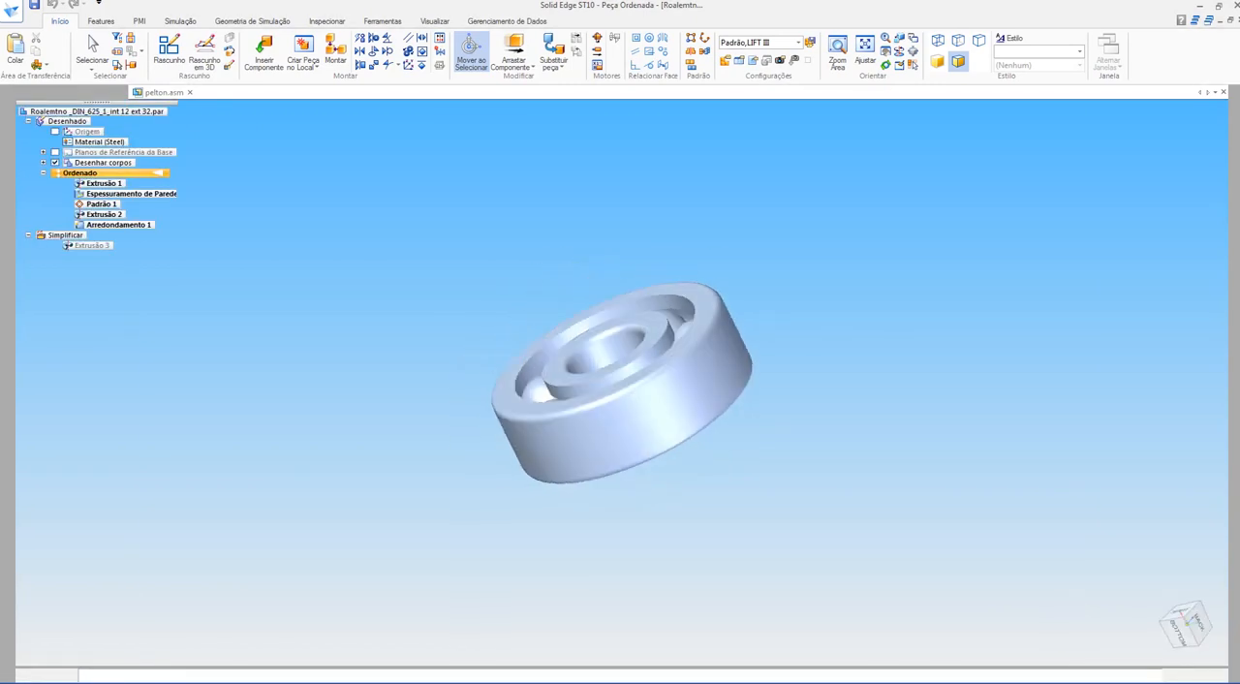
{"action": "scroll", "coordinate": [779, 291], "scroll_direction": "up", "scroll_amount": 5}
{"action": "middle_click_drag", "start_coordinate": [780, 291], "coordinate": [683, 213], "text": "shift"}
{"action": "scroll", "coordinate": [775, 238], "scroll_direction": "down", "scroll_amount": 2}
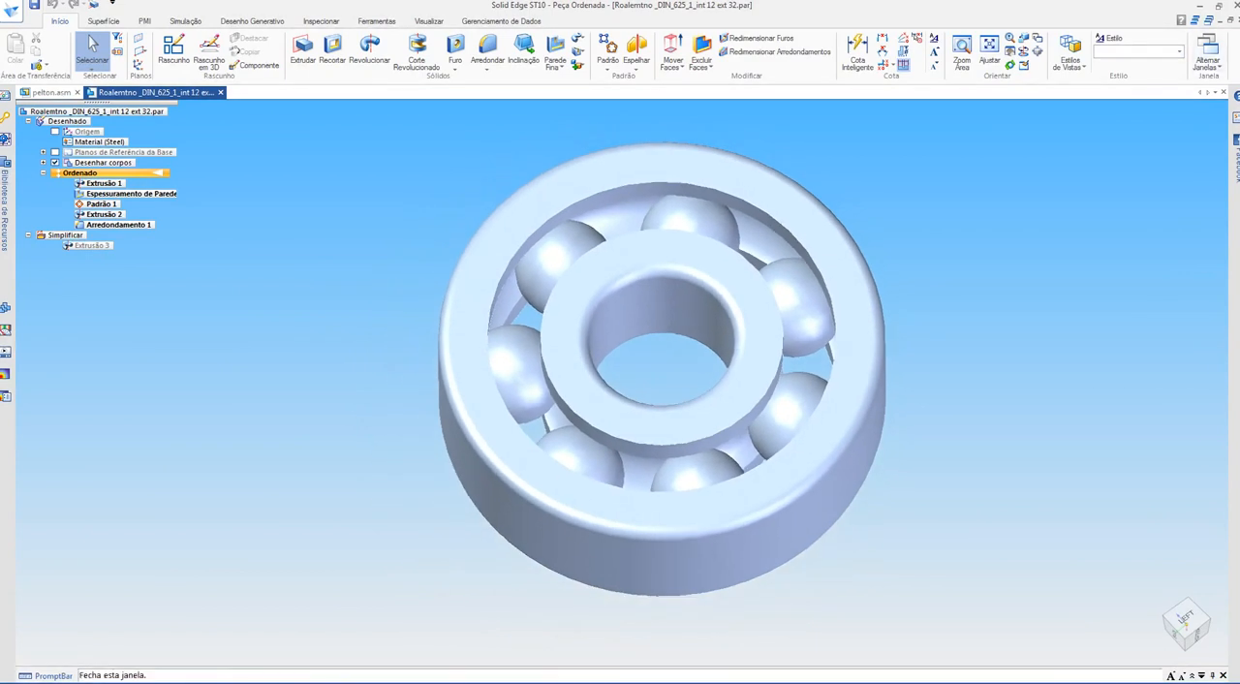
{"action": "left_click", "coordinate": [220, 92]}
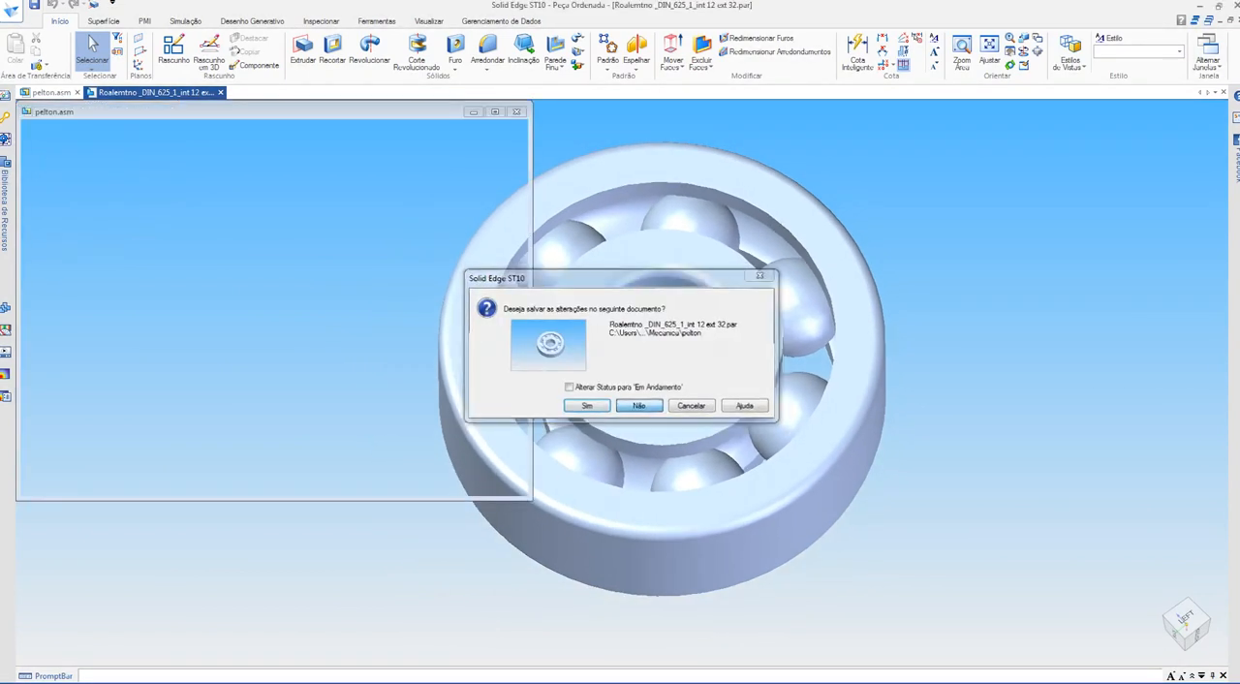
{"action": "left_click", "coordinate": [640, 406]}
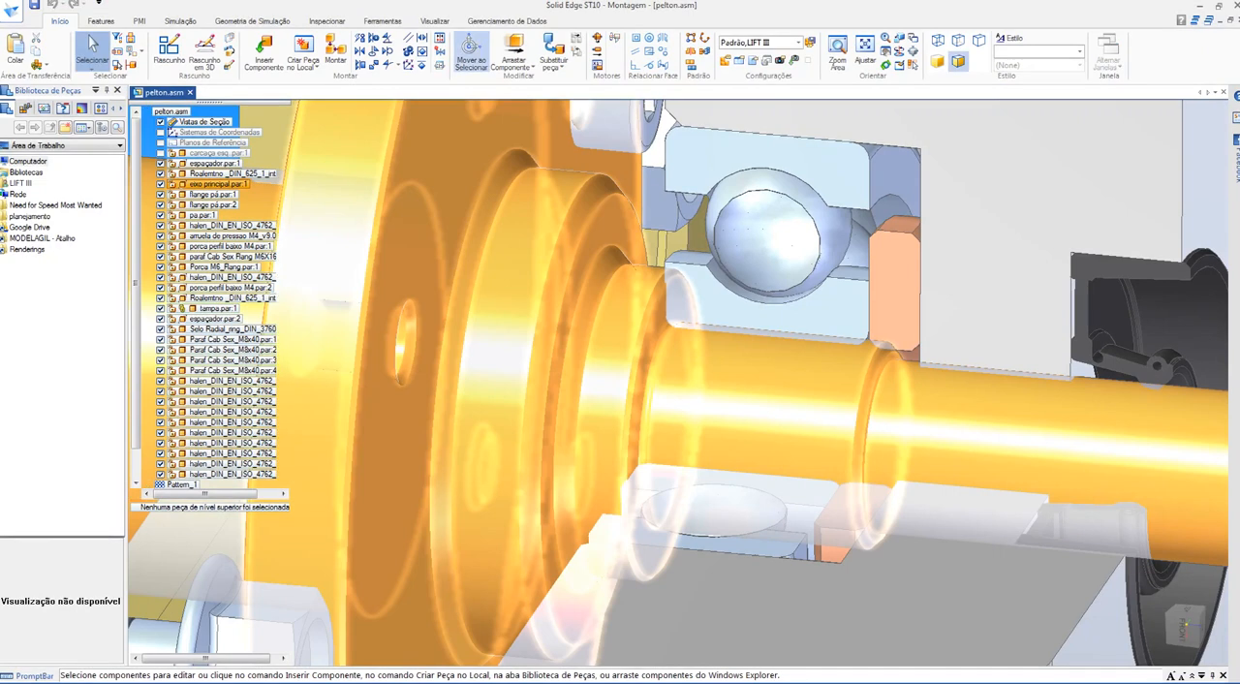
Step: Inspect the spacer and the radial seal ring around the shaft's output end in section
{"action": "scroll", "coordinate": [704, 281], "scroll_direction": "down", "scroll_amount": 4}
{"action": "middle_click_drag", "start_coordinate": [705, 320], "coordinate": [704, 290]}
{"action": "scroll", "coordinate": [704, 290], "scroll_direction": "up", "scroll_amount": 3}
{"action": "scroll", "coordinate": [757, 407], "scroll_direction": "up", "scroll_amount": 1}
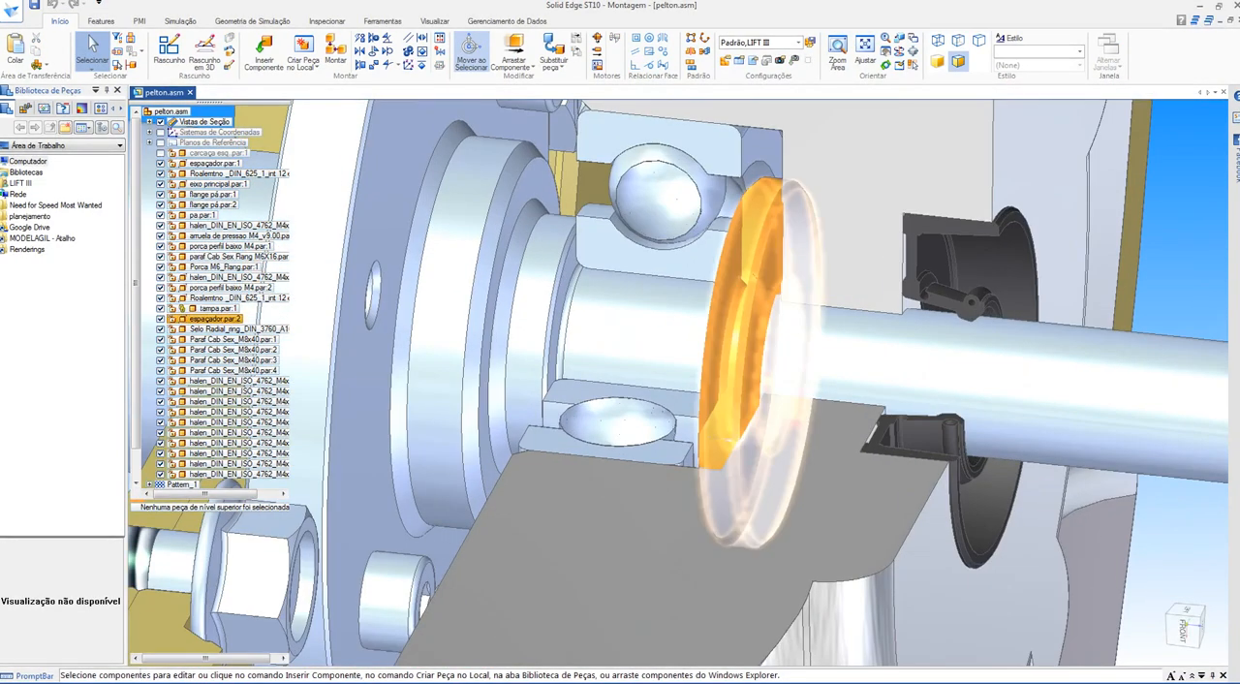
{"action": "scroll", "coordinate": [998, 358], "scroll_direction": "up", "scroll_amount": 1}
{"action": "middle_click_drag", "start_coordinate": [998, 356], "coordinate": [959, 344]}
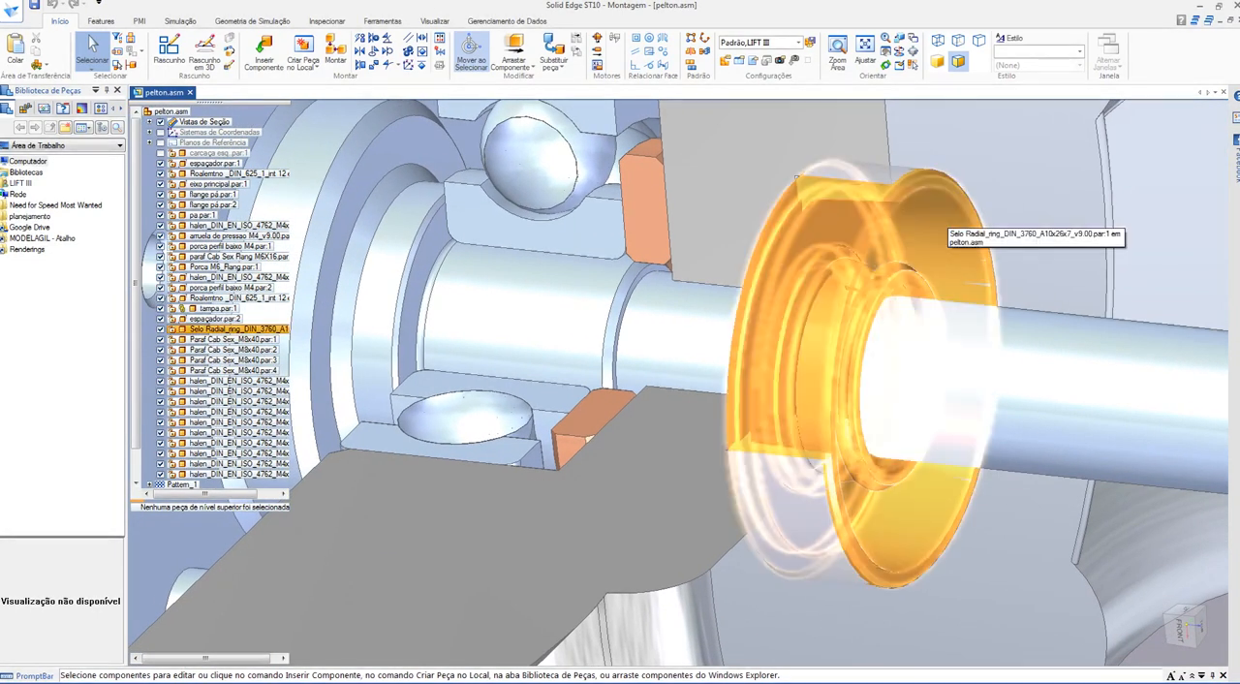
{"action": "scroll", "coordinate": [664, 210], "scroll_direction": "down", "scroll_amount": 5}
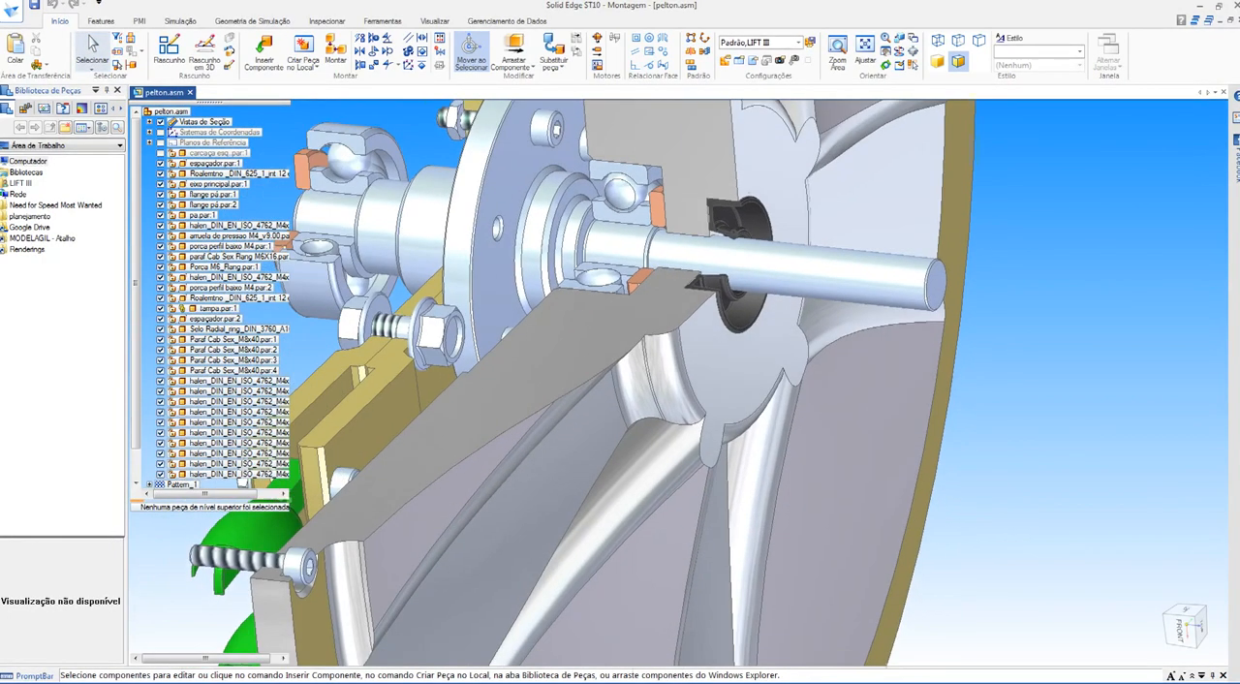
Step: Open the main shaft part (eixo principal) for editing and examine its flange holes and stepped diameters
{"action": "middle_click_drag", "start_coordinate": [820, 275], "coordinate": [871, 284], "text": "shift"}
{"action": "left_click", "coordinate": [871, 285]}
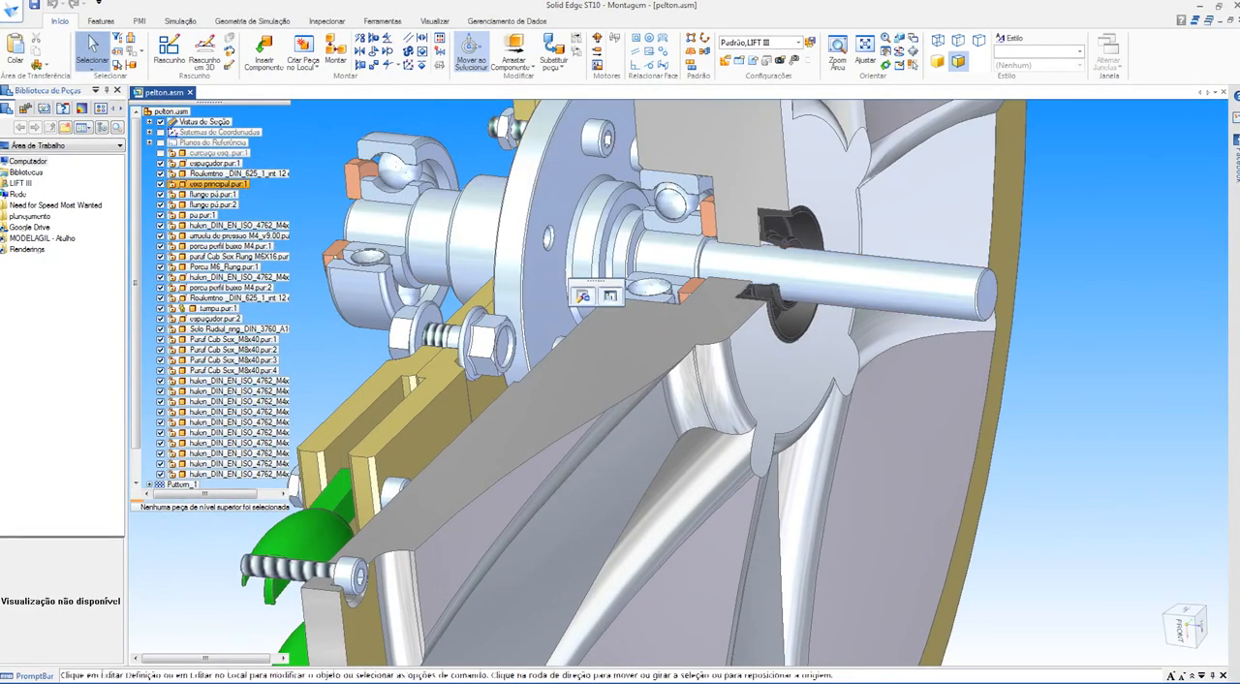
{"action": "right_click", "coordinate": [871, 284]}
{"action": "left_click", "coordinate": [901, 411]}
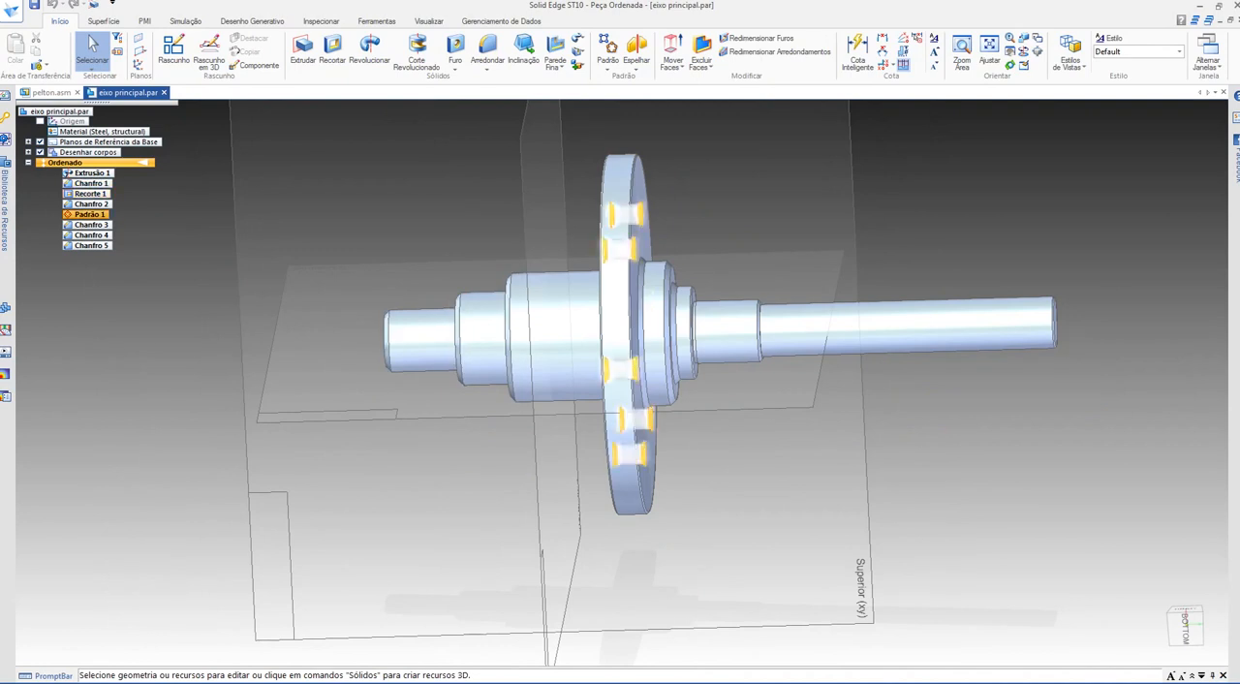
{"action": "mouse_move", "coordinate": [774, 407]}
{"action": "middle_mouse_down"}
{"action": "mouse_move", "coordinate": [668, 392]}
{"action": "mouse_move", "coordinate": [716, 390]}
{"action": "mouse_move", "coordinate": [789, 426]}
{"action": "middle_mouse_up"}
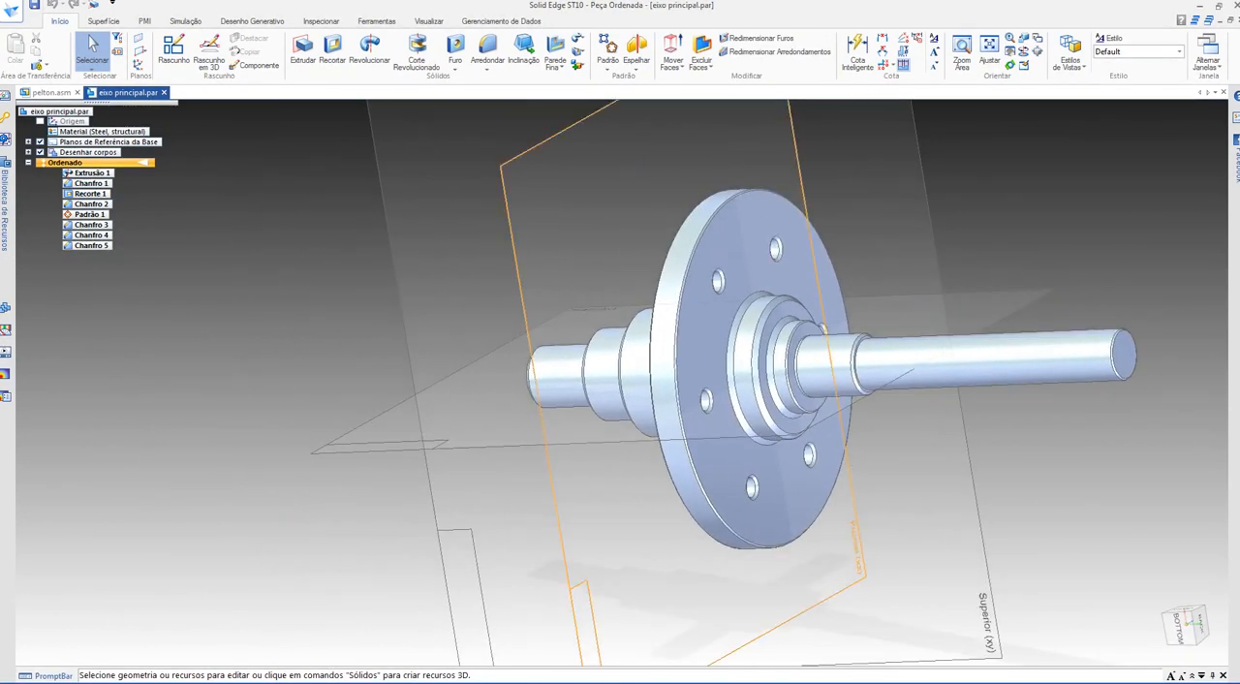
{"action": "mouse_move", "coordinate": [814, 302]}
{"action": "middle_mouse_down"}
{"action": "mouse_move", "coordinate": [639, 308]}
{"action": "mouse_move", "coordinate": [853, 324]}
{"action": "mouse_move", "coordinate": [828, 320]}
{"action": "middle_mouse_up"}
{"action": "middle_click_drag", "start_coordinate": [829, 319], "coordinate": [632, 350], "text": "shift"}
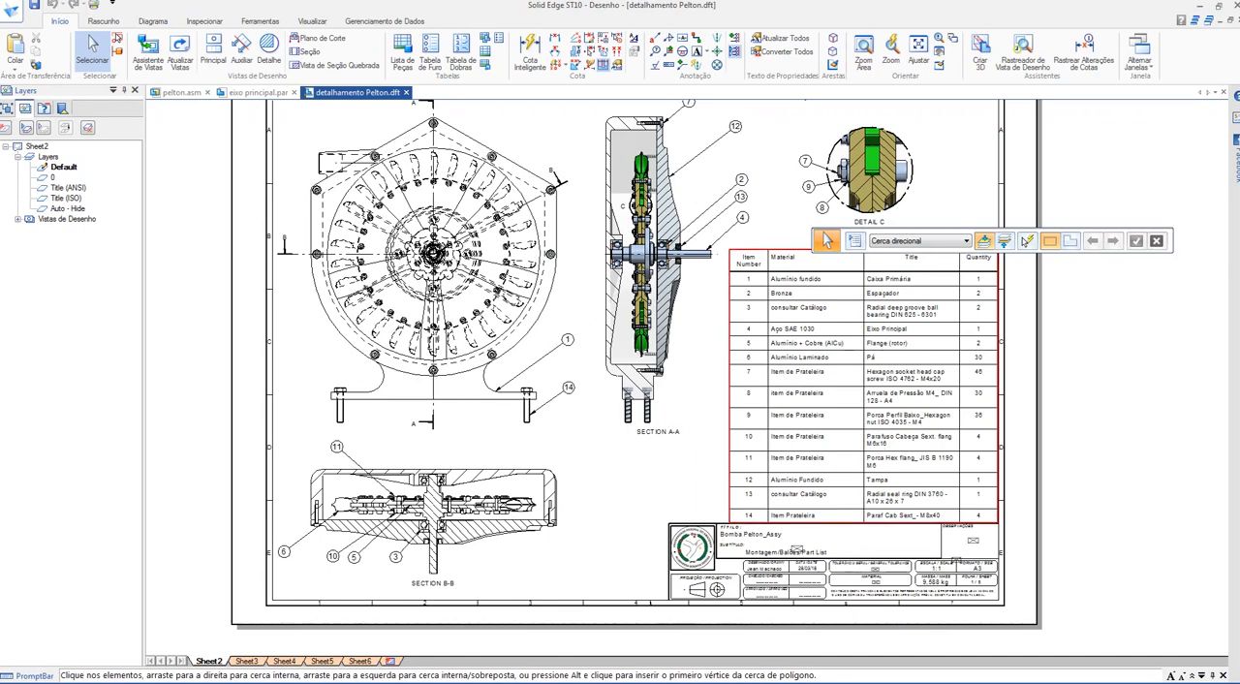
Step: In the drawing detalhamento Pelton.dft, look over the assembly sheet and go to Sheet3's dimensioned shaft section B-B
{"action": "scroll", "coordinate": [865, 396], "scroll_direction": "up", "scroll_amount": 5}
{"action": "mouse_move", "coordinate": [865, 396]}
{"action": "middle_mouse_down"}
{"action": "mouse_move", "coordinate": [631, 551]}
{"action": "mouse_move", "coordinate": [665, 357]}
{"action": "mouse_move", "coordinate": [707, 263]}
{"action": "mouse_move", "coordinate": [823, 369]}
{"action": "middle_mouse_up"}
{"action": "scroll", "coordinate": [667, 383], "scroll_direction": "down", "scroll_amount": 4}
{"action": "scroll", "coordinate": [707, 263], "scroll_direction": "down", "scroll_amount": 2}
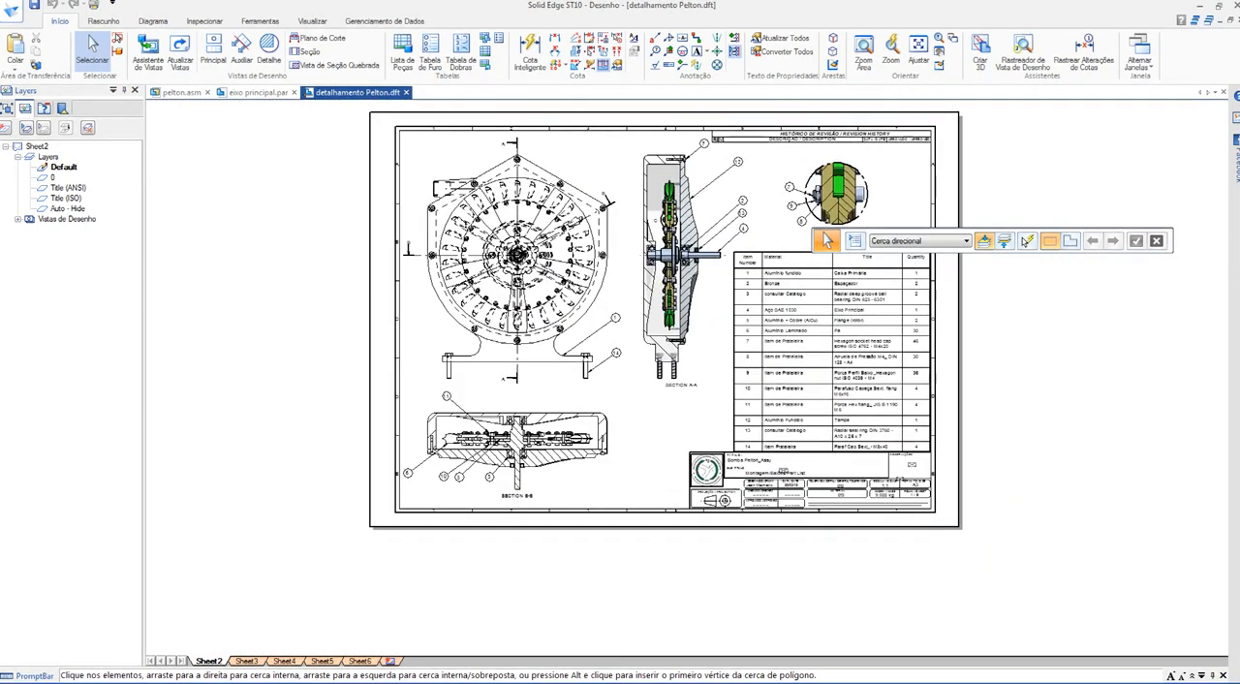
{"action": "left_click", "coordinate": [247, 661]}
{"action": "scroll", "coordinate": [652, 322], "scroll_direction": "up", "scroll_amount": 5}
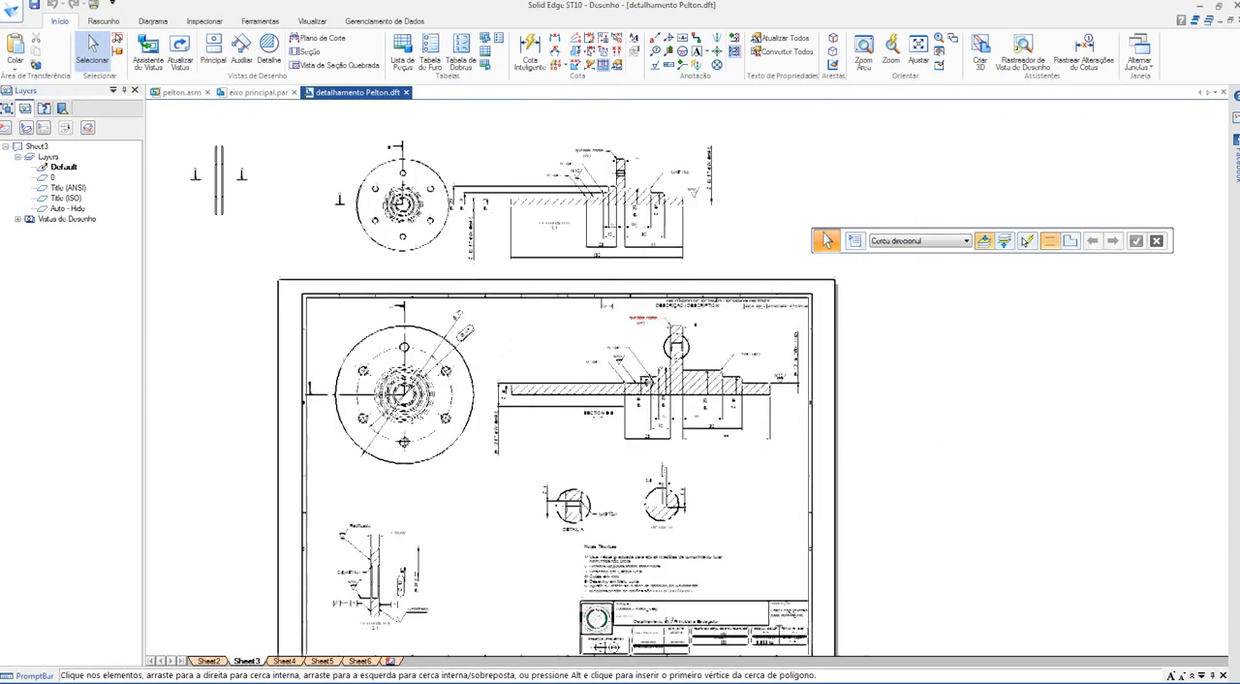
{"action": "middle_click_drag", "start_coordinate": [652, 321], "coordinate": [688, 168]}
{"action": "scroll", "coordinate": [434, 424], "scroll_direction": "up", "scroll_amount": 1}
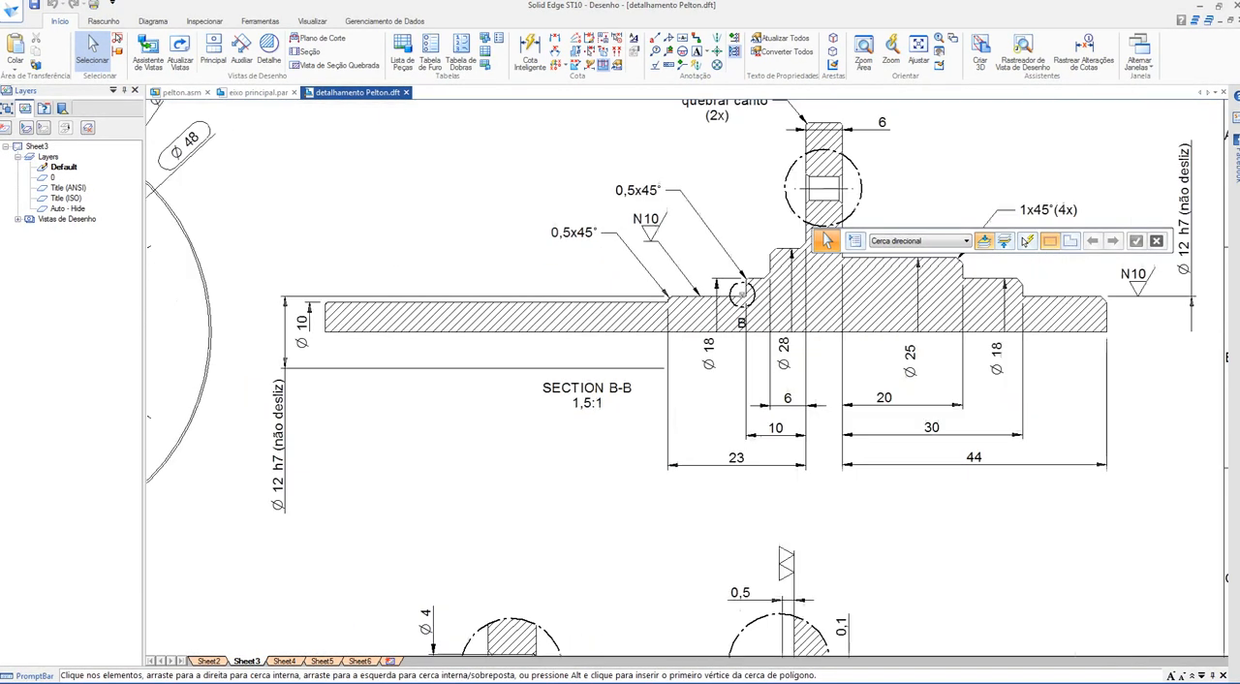
Step: Examine the shaft's diameters, step lengths, chamfers and surface finish symbols in section B-B, the details and the front view
{"action": "scroll", "coordinate": [434, 424], "scroll_direction": "down", "scroll_amount": 1}
{"action": "middle_click_drag", "start_coordinate": [434, 424], "coordinate": [527, 406]}
{"action": "scroll", "coordinate": [465, 417], "scroll_direction": "down", "scroll_amount": 1}
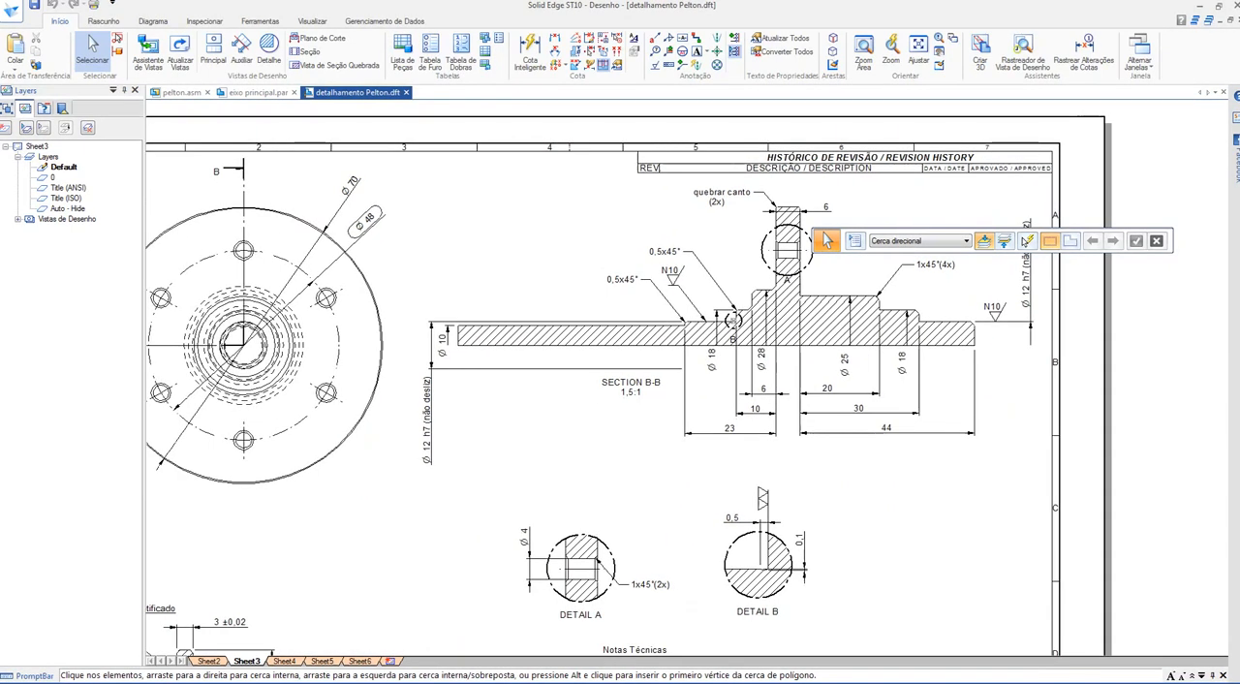
{"action": "scroll", "coordinate": [787, 409], "scroll_direction": "down", "scroll_amount": 1}
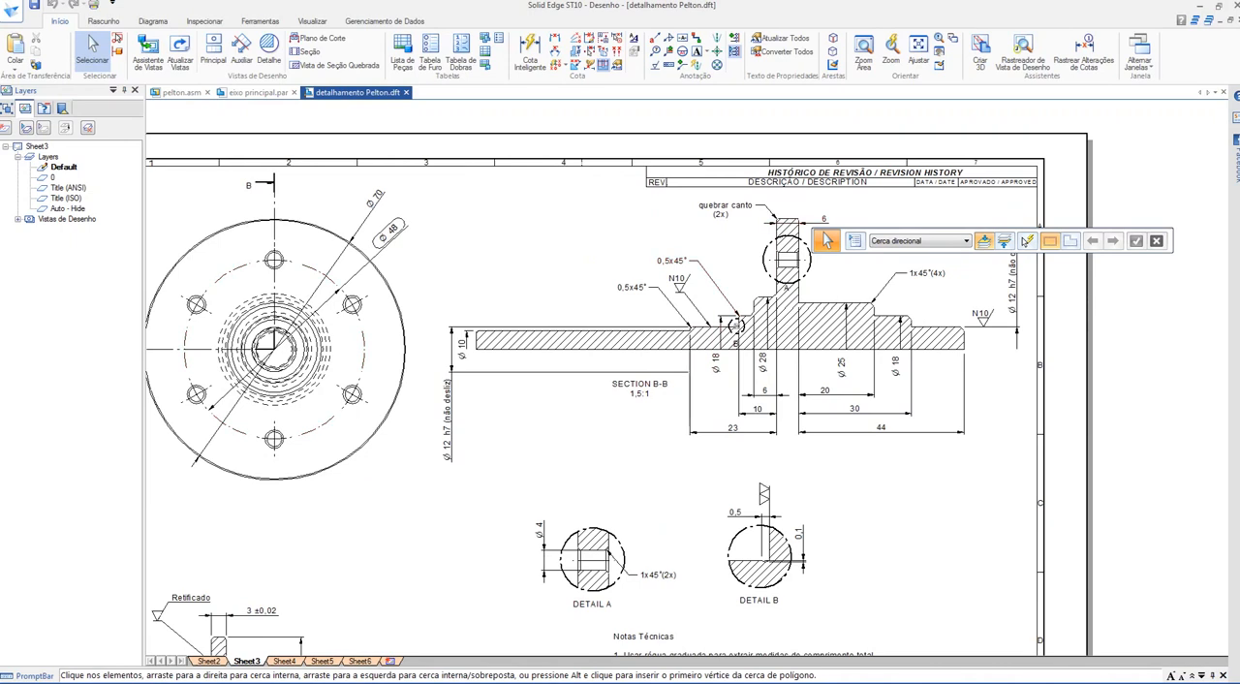
{"action": "scroll", "coordinate": [893, 331], "scroll_direction": "up", "scroll_amount": 4}
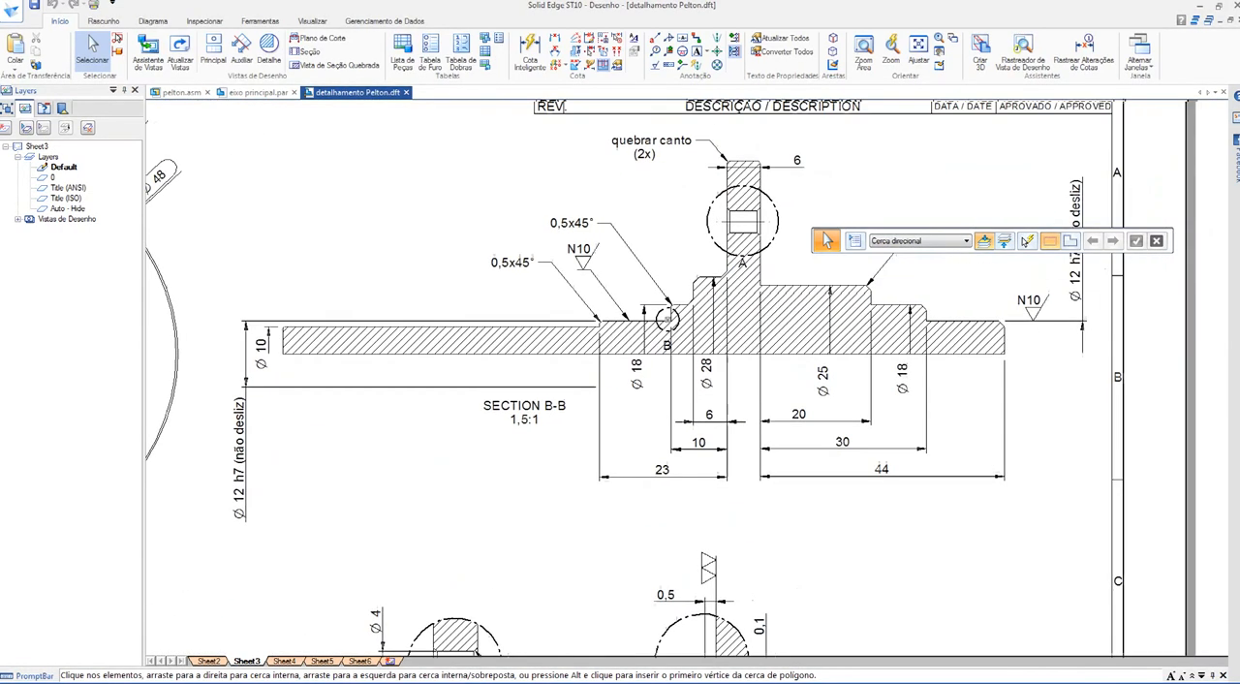
{"action": "mouse_move", "coordinate": [893, 330]}
{"action": "middle_mouse_down"}
{"action": "mouse_move", "coordinate": [892, 384]}
{"action": "mouse_move", "coordinate": [866, 398]}
{"action": "middle_mouse_up"}
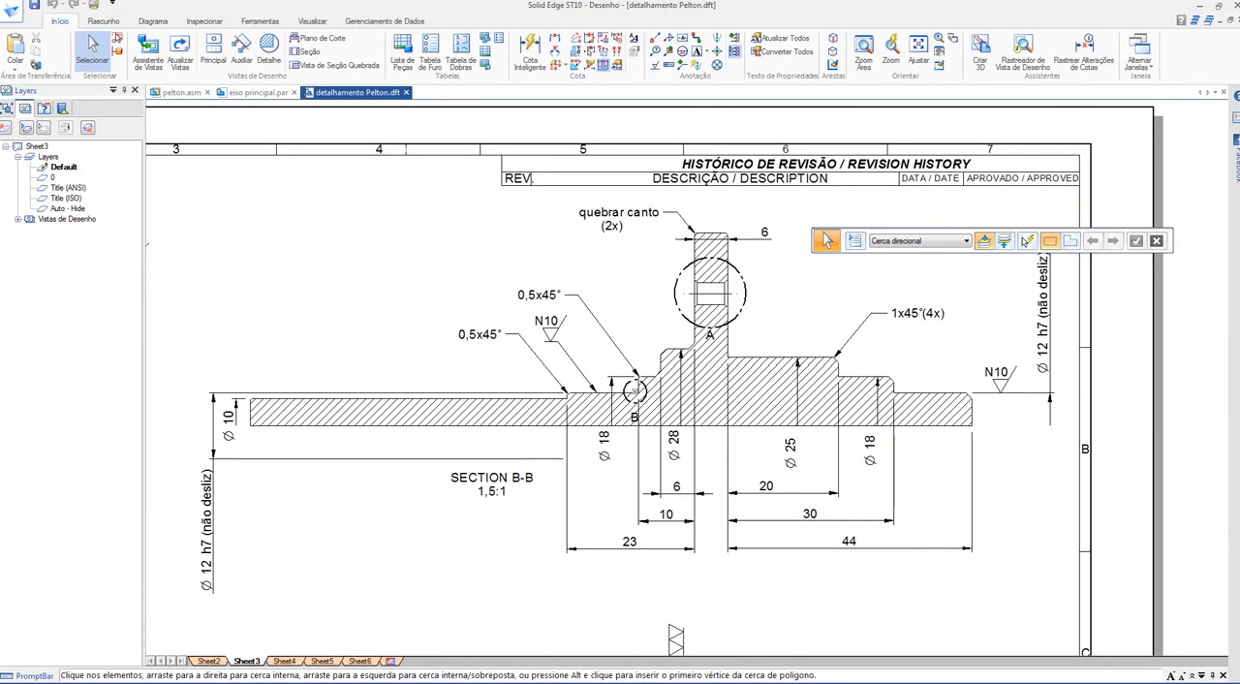
{"action": "scroll", "coordinate": [440, 535], "scroll_direction": "down", "scroll_amount": 3}
{"action": "middle_click_drag", "start_coordinate": [440, 536], "coordinate": [656, 467]}
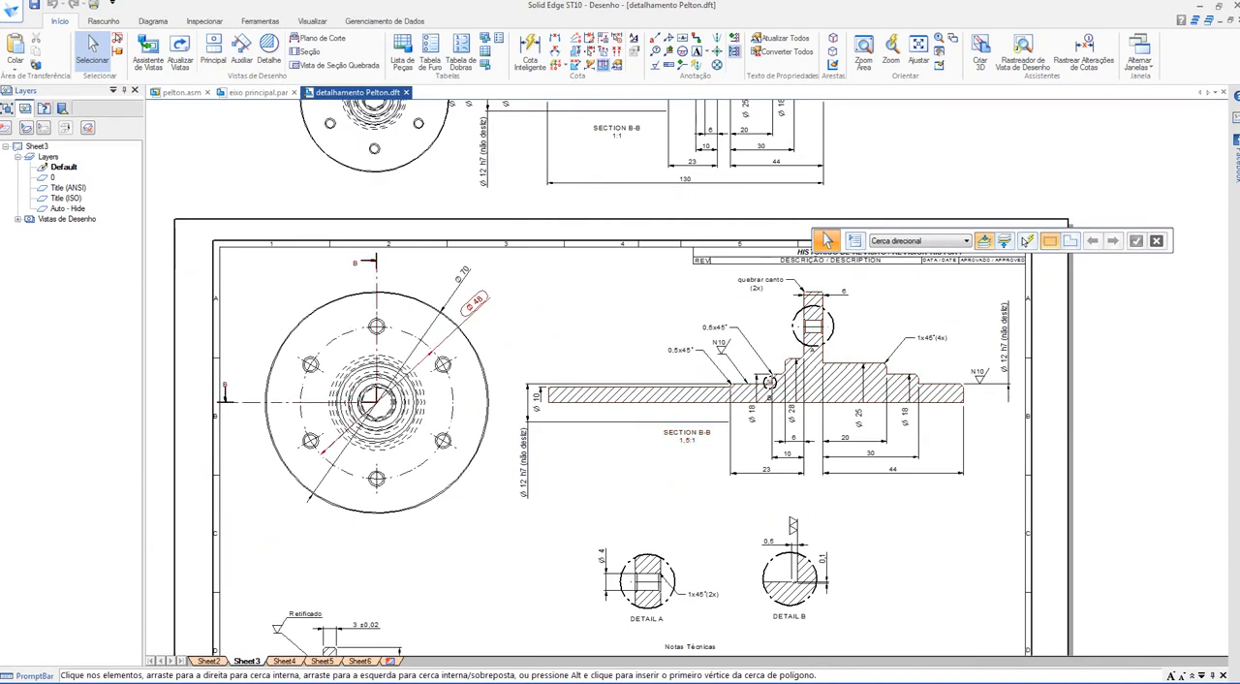
Step: Examine the flange, chamfers and N10 surface finish symbols of shaft section B-B, moving the floating command bar out of the way
{"action": "scroll", "coordinate": [655, 464], "scroll_direction": "up", "scroll_amount": 3}
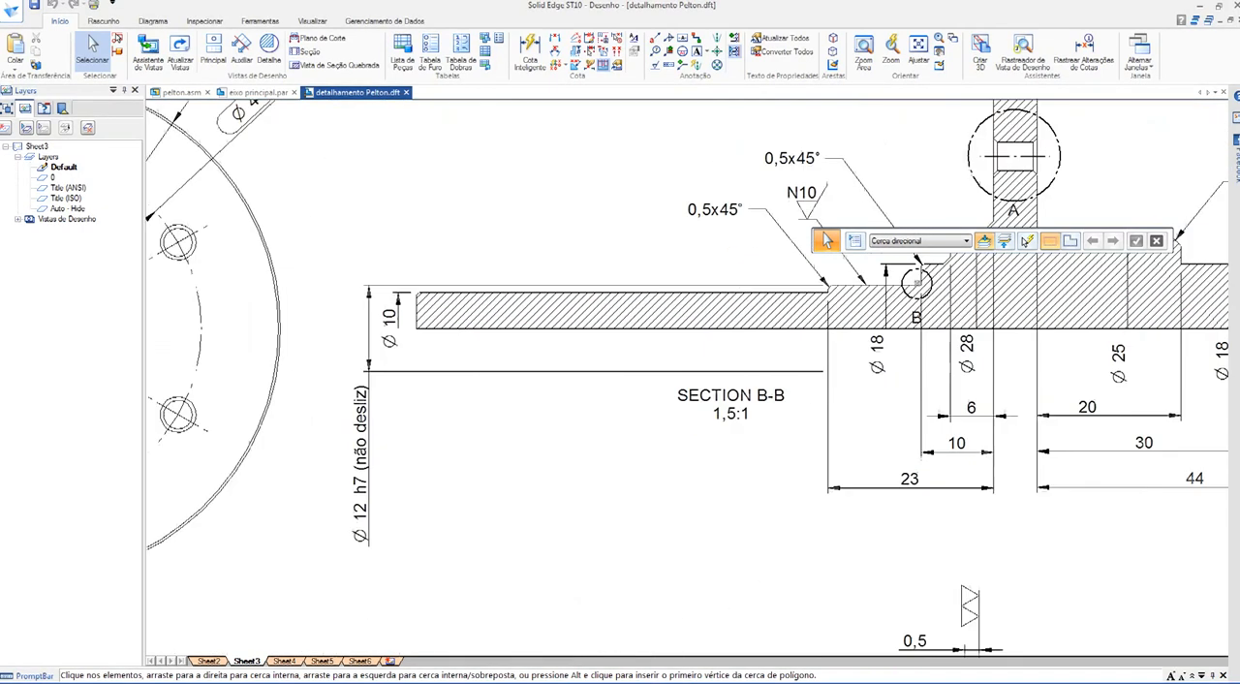
{"action": "mouse_move", "coordinate": [655, 464]}
{"action": "middle_mouse_down"}
{"action": "mouse_move", "coordinate": [478, 464]}
{"action": "mouse_move", "coordinate": [420, 512]}
{"action": "middle_mouse_up"}
{"action": "middle_click_drag", "start_coordinate": [735, 644], "coordinate": [710, 683]}
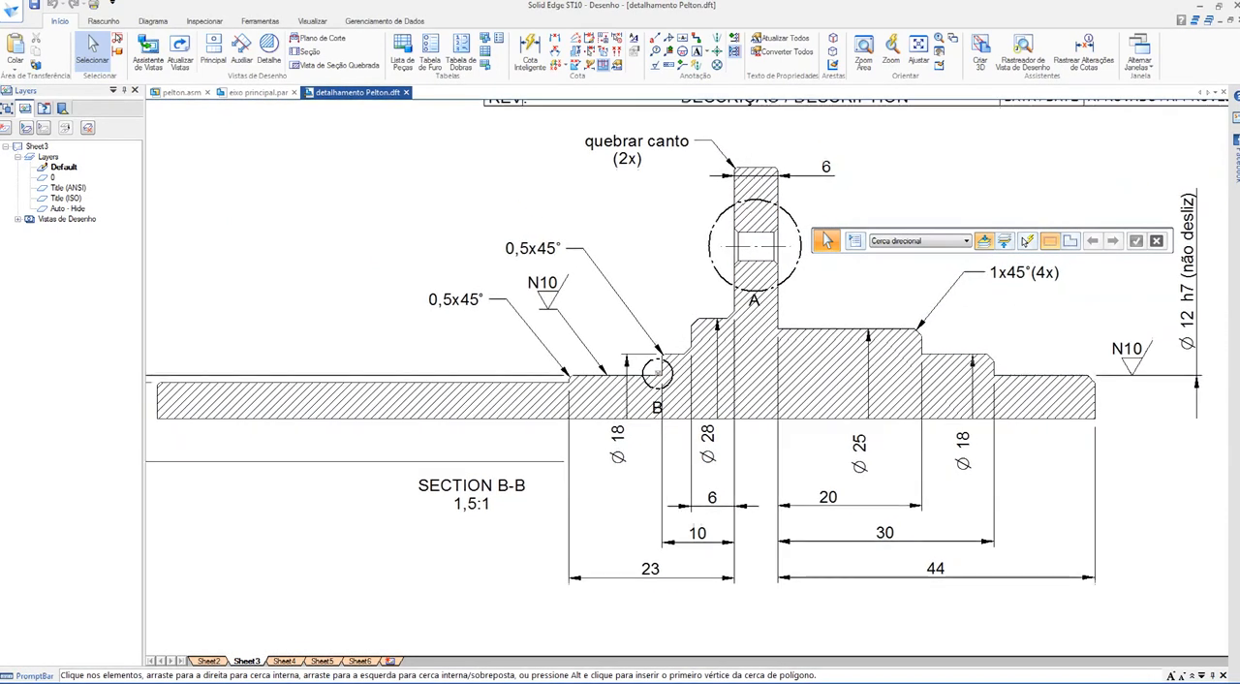
{"action": "left_click_drag", "start_coordinate": [817, 240], "coordinate": [153, 120]}
{"action": "scroll", "coordinate": [402, 417], "scroll_direction": "down", "scroll_amount": 2}
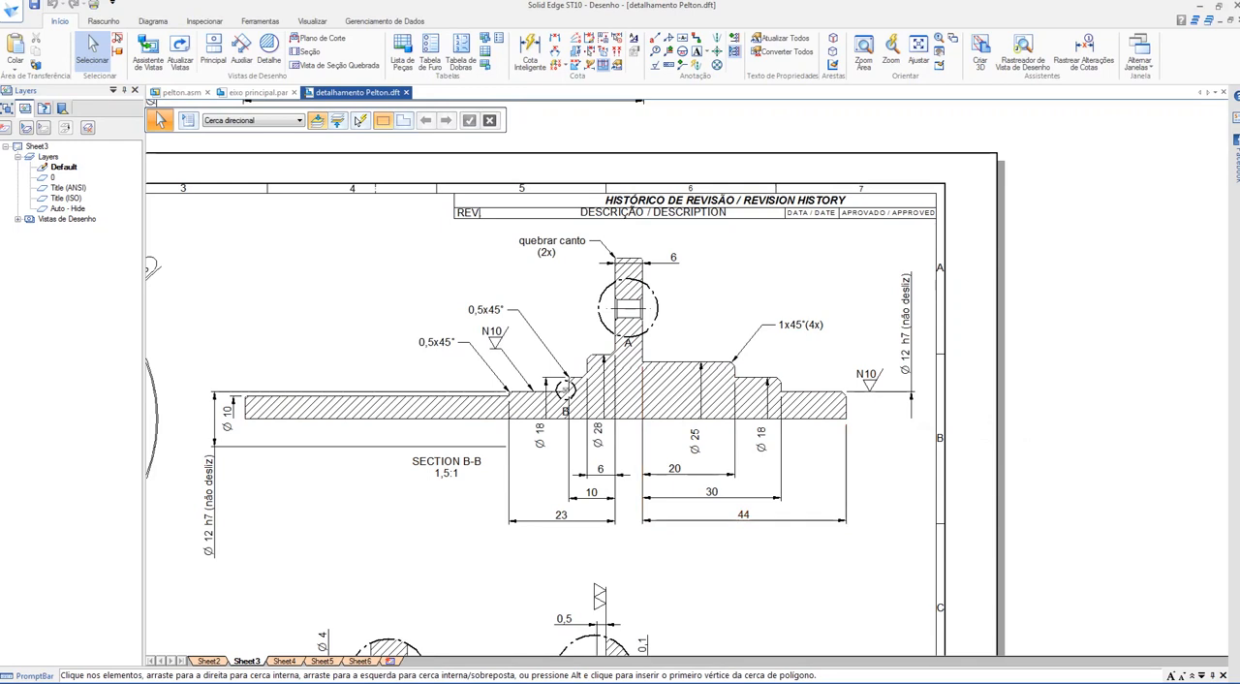
{"action": "middle_click_drag", "start_coordinate": [744, 504], "coordinate": [794, 508]}
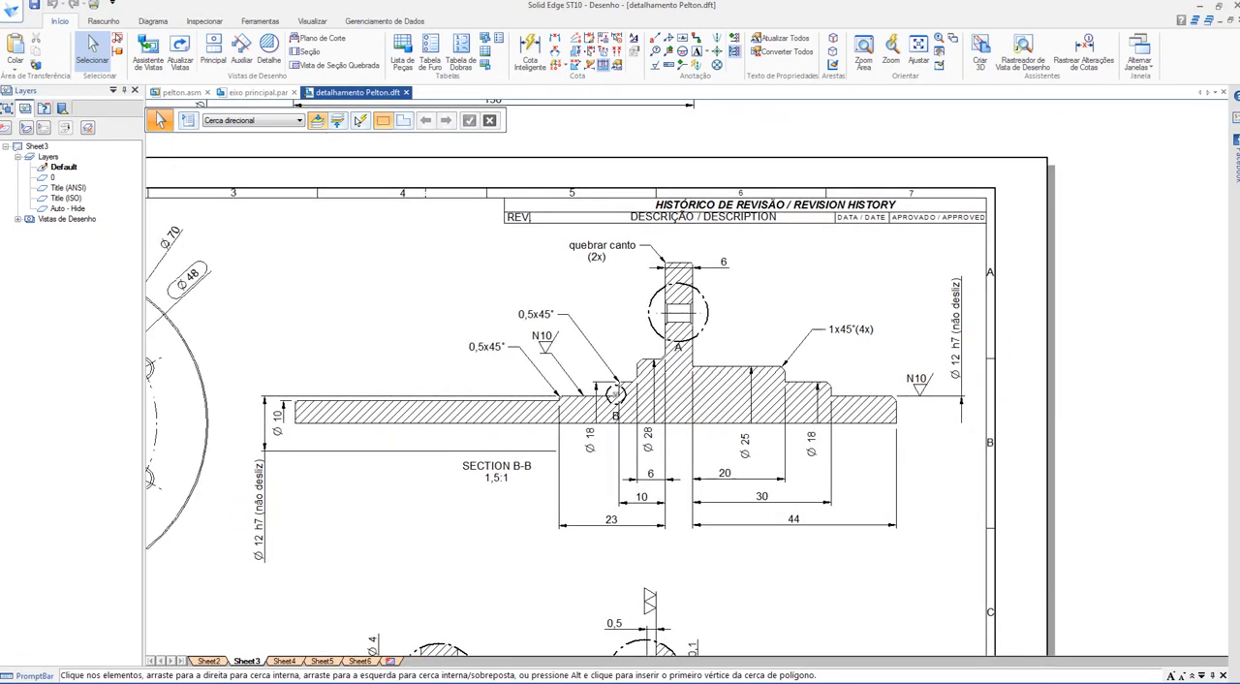
Step: Examine section B-B's stepped shaft end with its diameters, 1x45° chamfers and step lengths, then review the whole section
{"action": "scroll", "coordinate": [872, 428], "scroll_direction": "up", "scroll_amount": 6}
{"action": "middle_click_drag", "start_coordinate": [873, 428], "coordinate": [856, 429]}
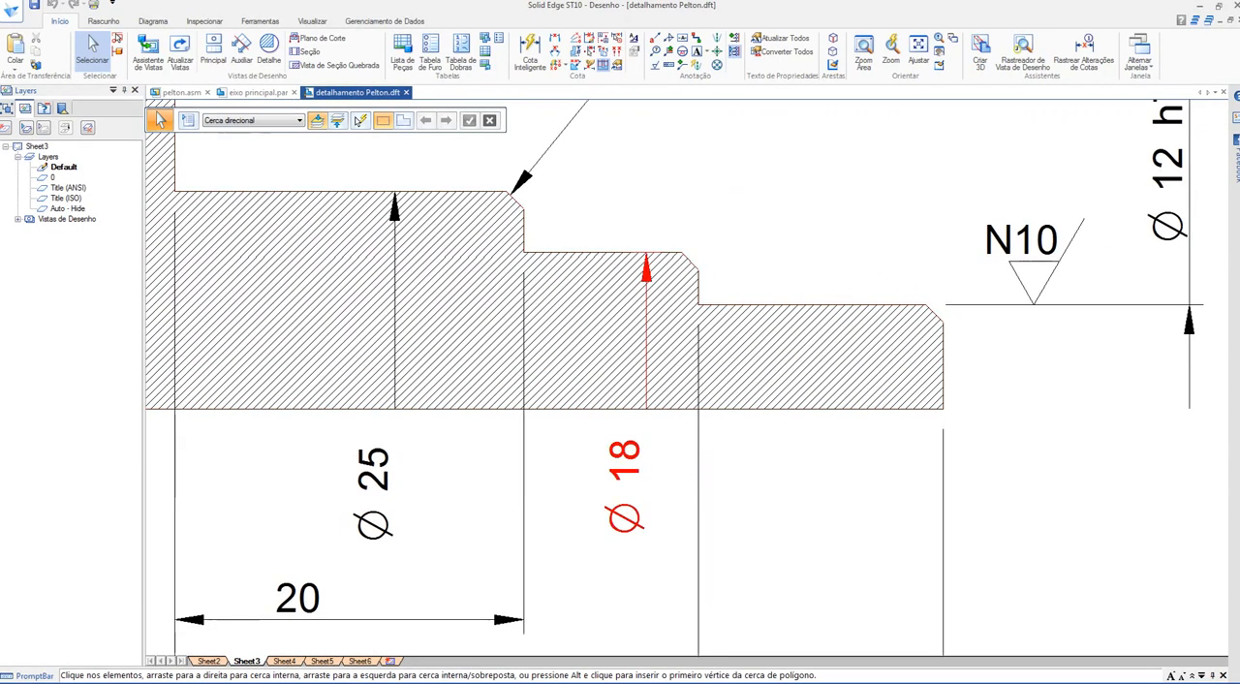
{"action": "scroll", "coordinate": [871, 149], "scroll_direction": "down", "scroll_amount": 3}
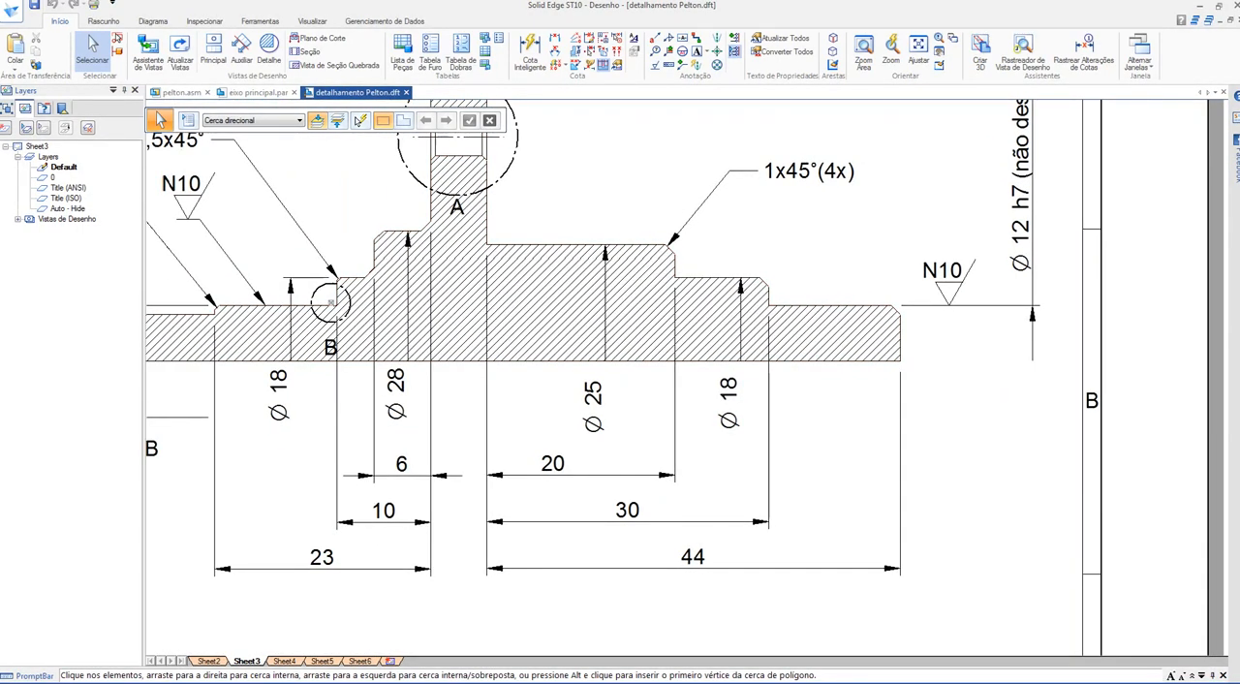
{"action": "scroll", "coordinate": [823, 397], "scroll_direction": "up", "scroll_amount": 1}
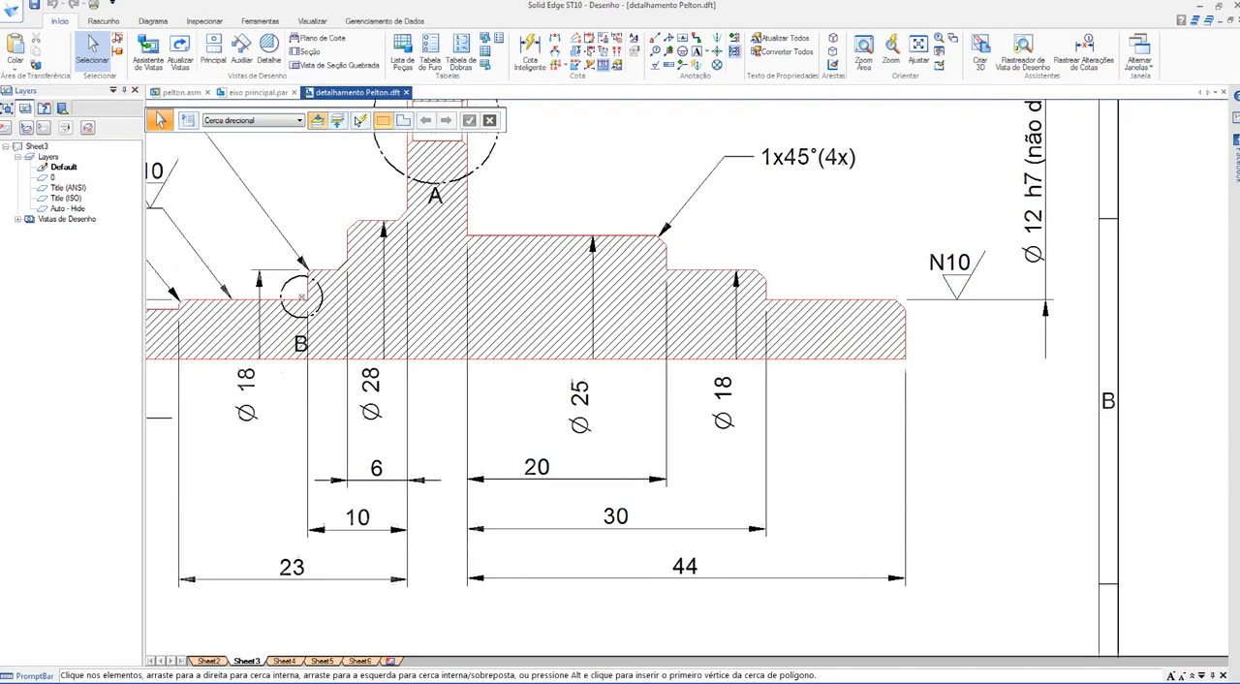
{"action": "middle_click_drag", "start_coordinate": [823, 397], "coordinate": [738, 447]}
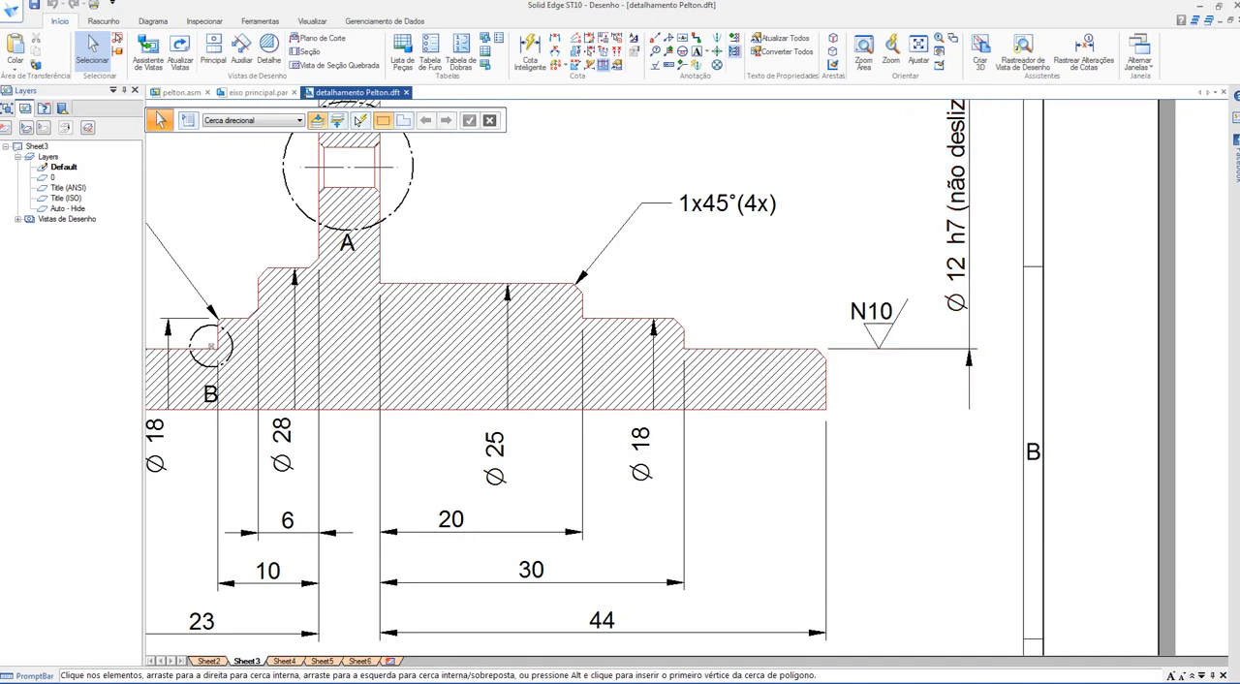
{"action": "scroll", "coordinate": [710, 491], "scroll_direction": "down", "scroll_amount": 1}
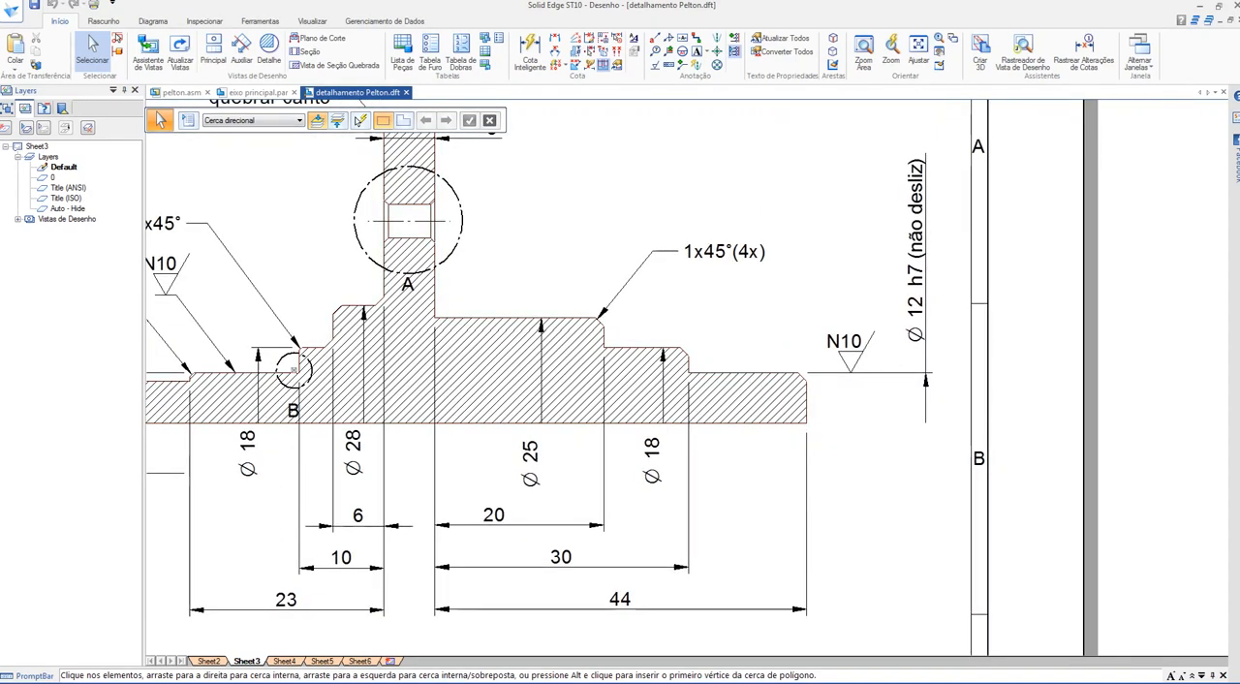
{"action": "scroll", "coordinate": [744, 422], "scroll_direction": "down", "scroll_amount": 1}
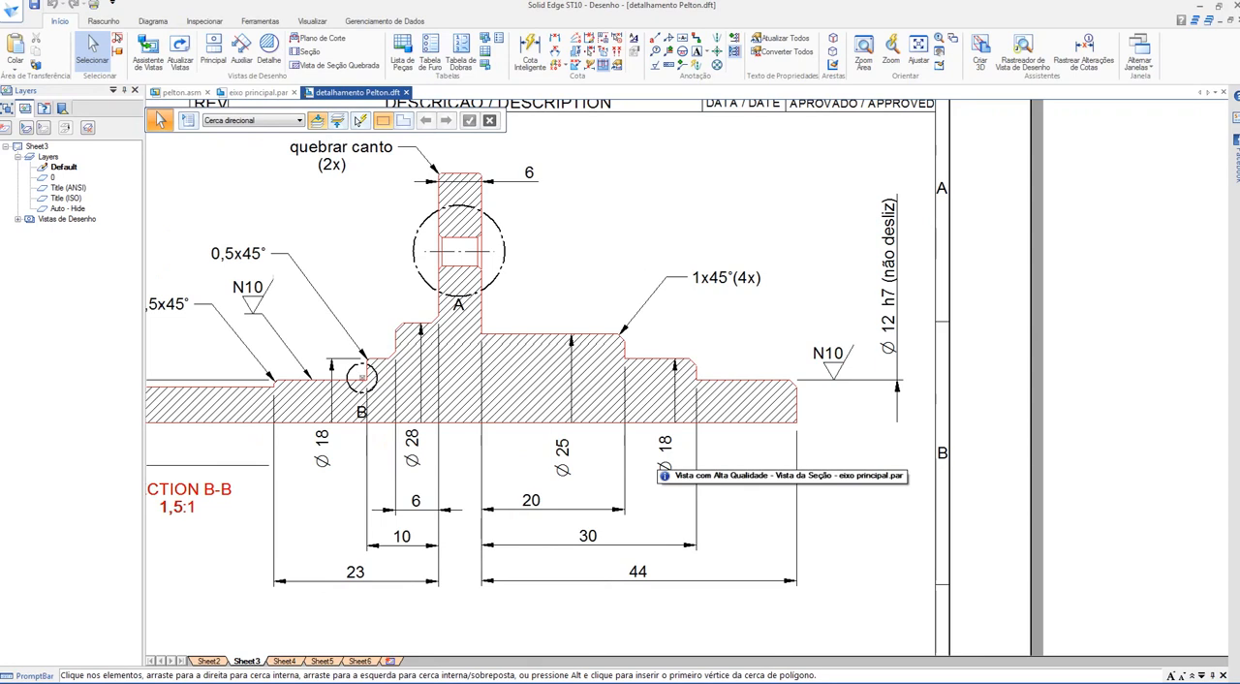
{"action": "middle_click_drag", "start_coordinate": [745, 423], "coordinate": [807, 409]}
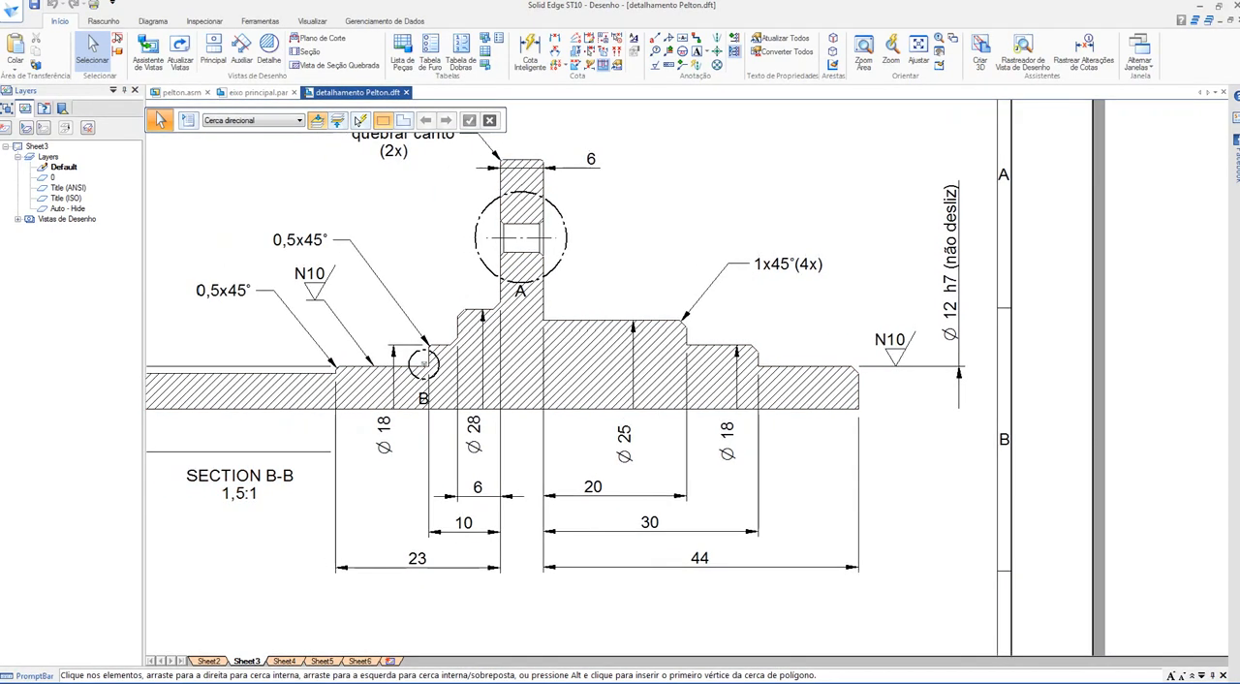
{"action": "scroll", "coordinate": [1126, 591], "scroll_direction": "down", "scroll_amount": 1}
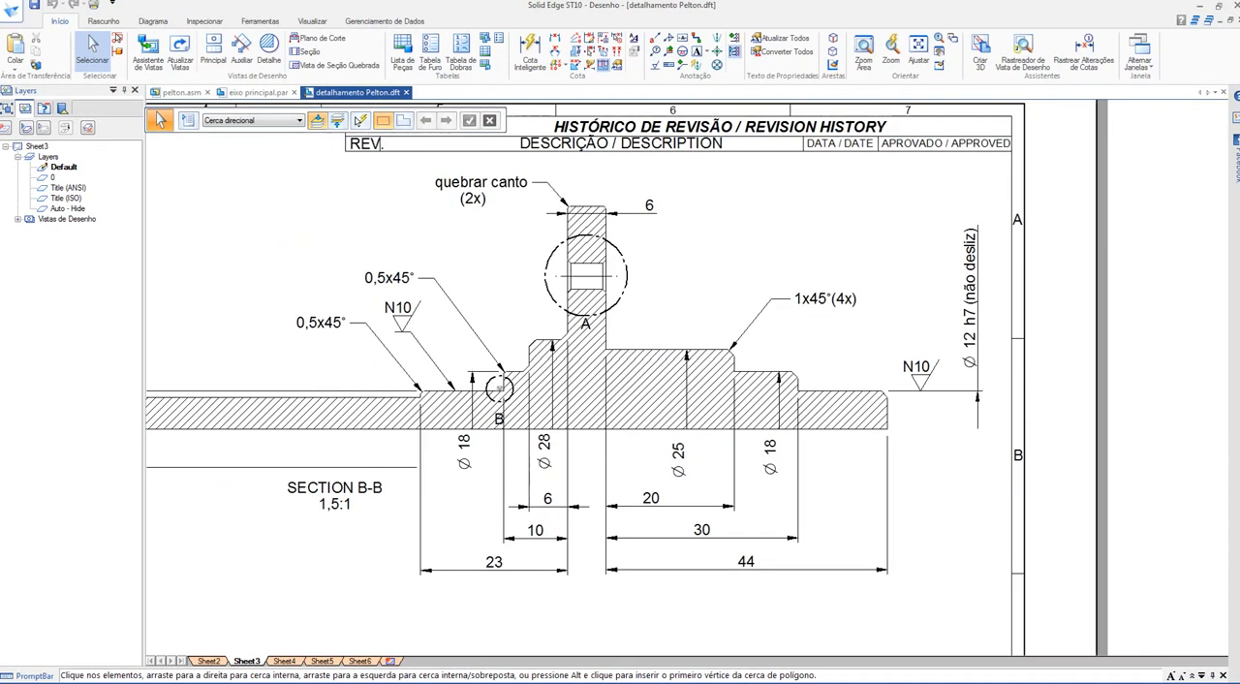
{"action": "middle_click_drag", "start_coordinate": [483, 261], "coordinate": [610, 276]}
{"action": "scroll", "coordinate": [610, 276], "scroll_direction": "down", "scroll_amount": 1}
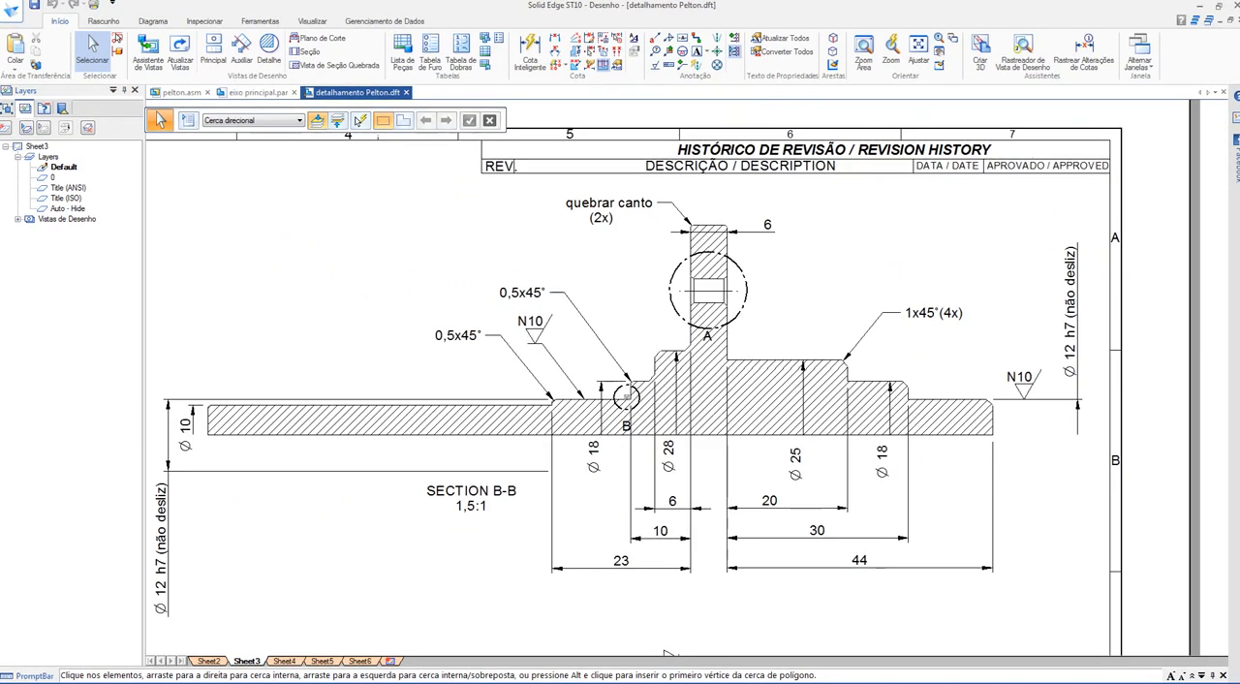
Step: Go back through the pelton.asm assembly to eixo principal.par and view the shaft's stepped shape from the side
{"action": "key", "text": "ctrl+Tab"}
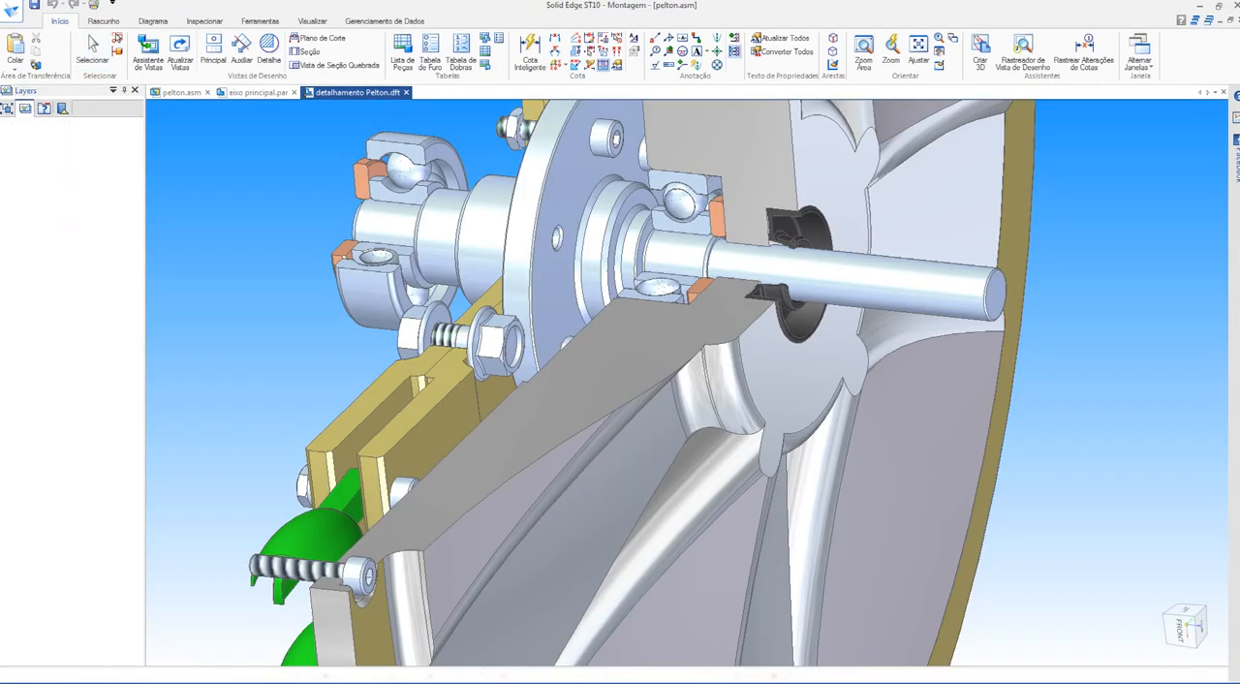
{"action": "key", "text": "ctrl+Tab"}
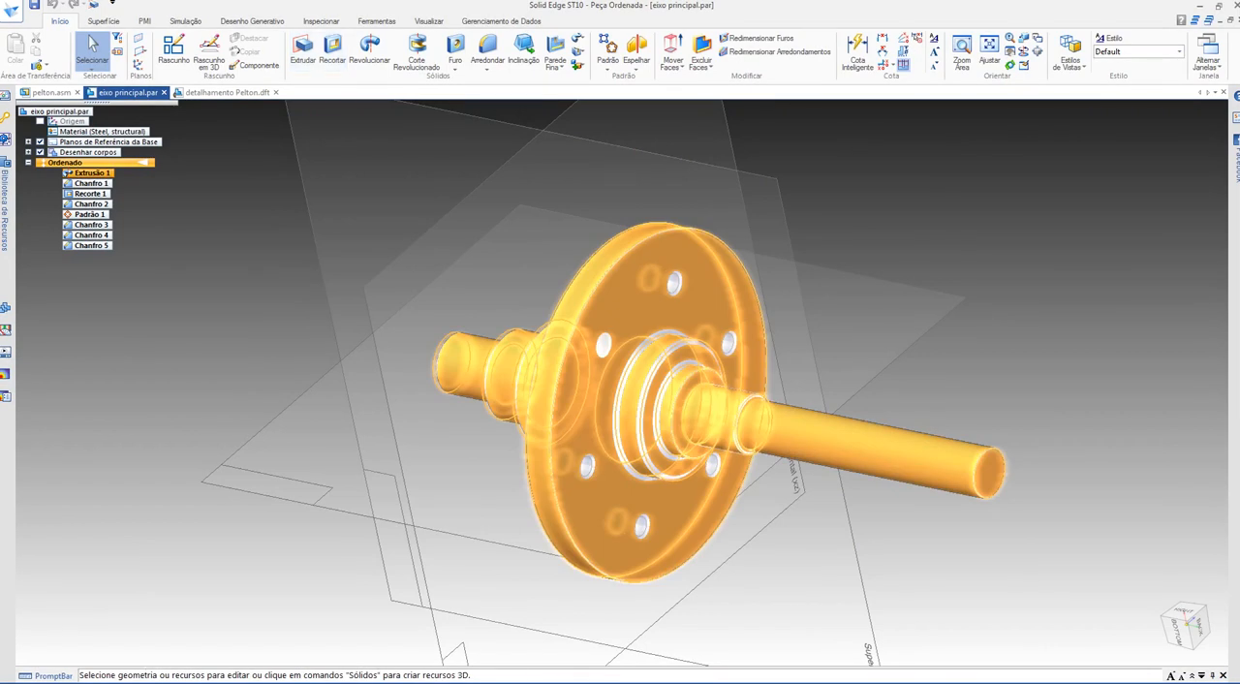
{"action": "middle_click_drag", "start_coordinate": [620, 387], "coordinate": [727, 391]}
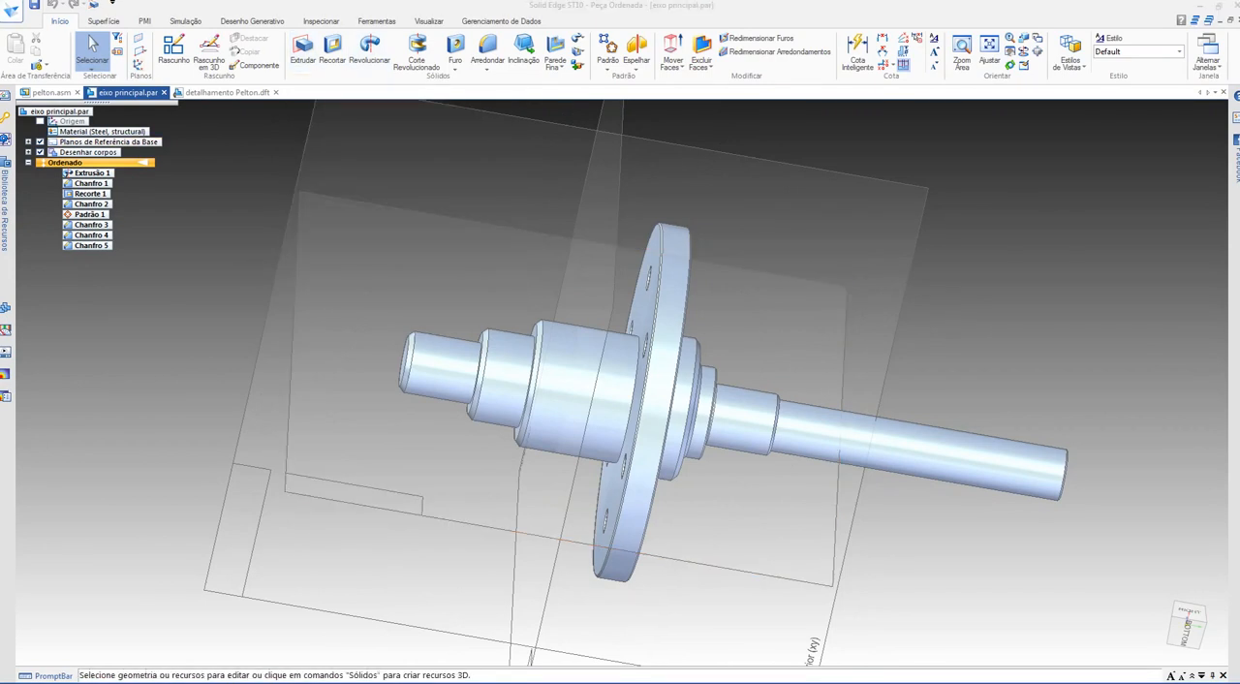
Step: Create a new ISO metric part and start an extrusion profile on the Right (yz) plane
{"action": "left_click", "coordinate": [11, 11]}
{"action": "left_click", "coordinate": [17, 70]}
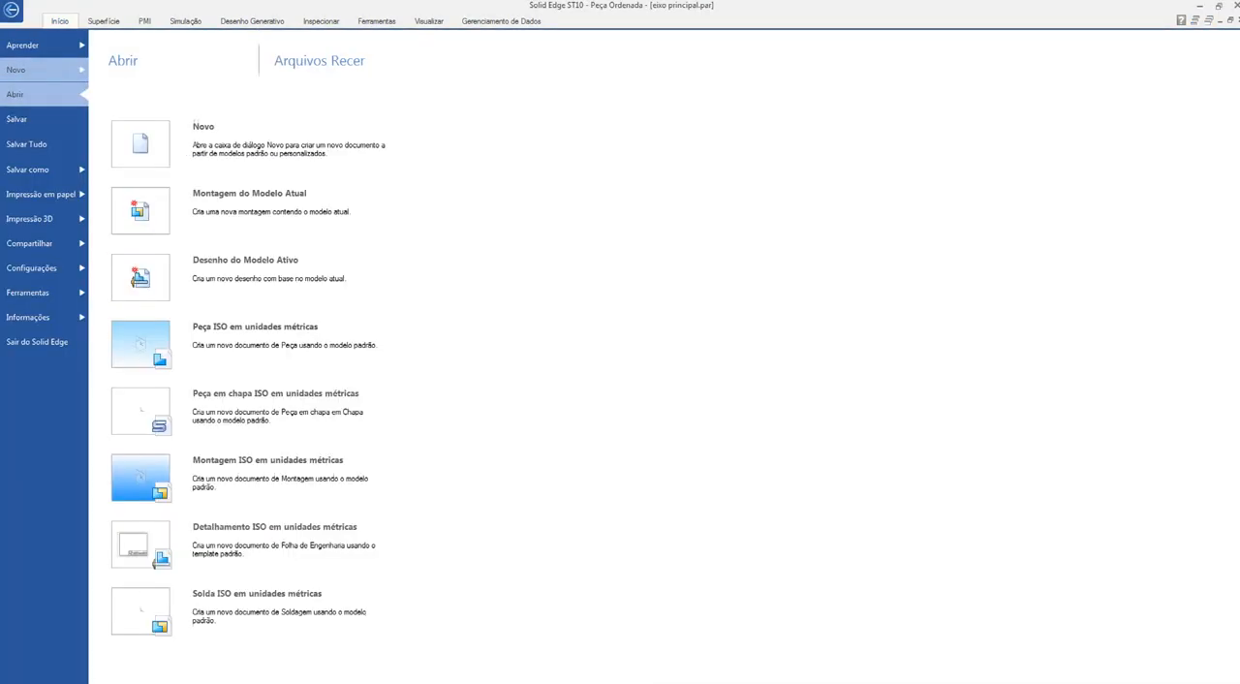
{"action": "key", "text": "Escape"}
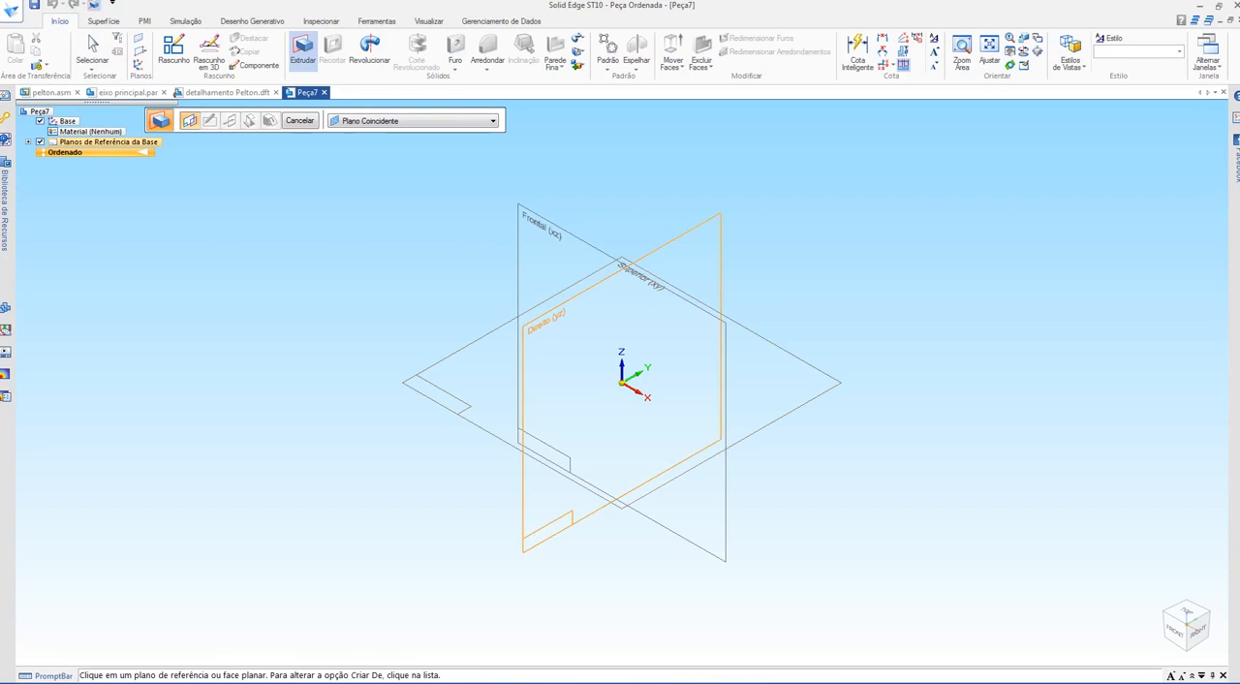
{"action": "left_click", "coordinate": [719, 290]}
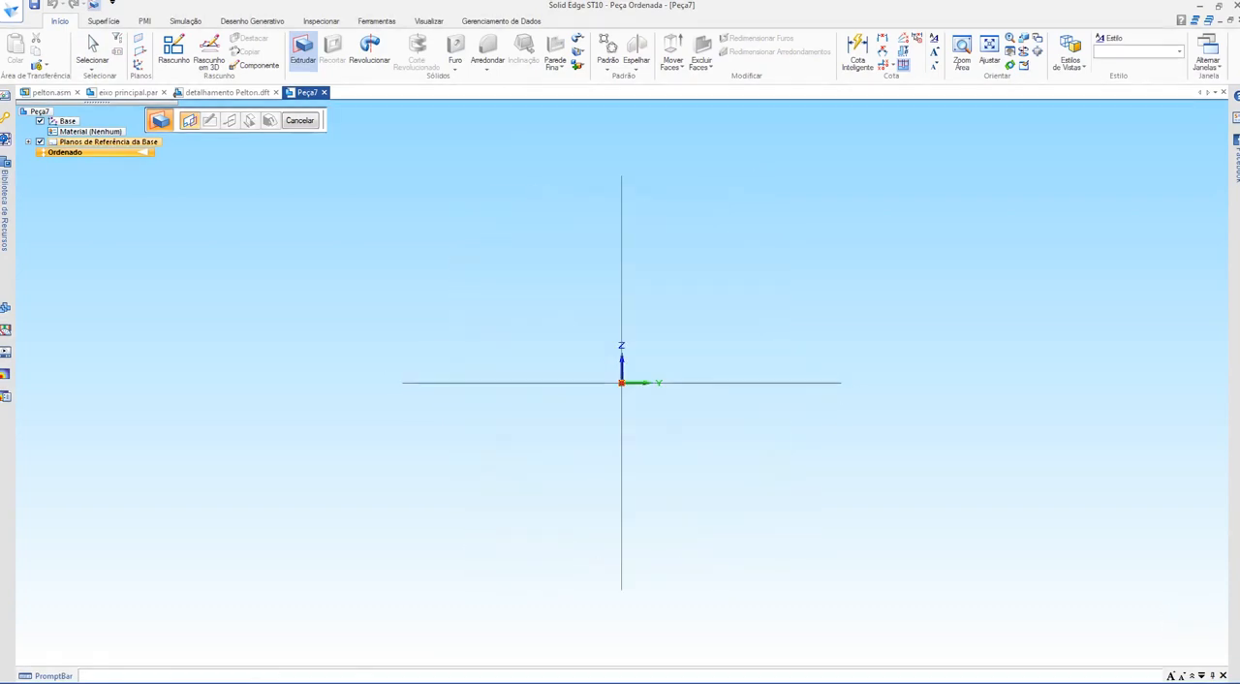
Step: Sketch a circle centred on the origin and dimension its diameter to 22 mm
{"action": "left_click", "coordinate": [148, 65]}
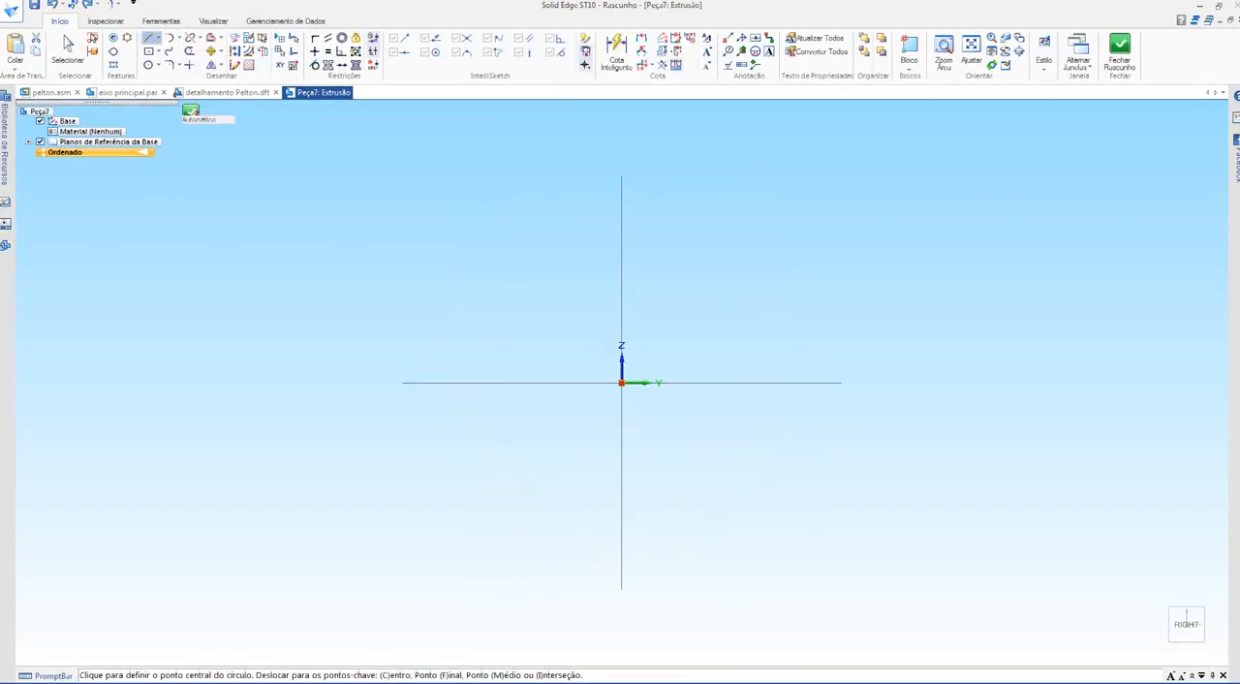
{"action": "left_click", "coordinate": [622, 383]}
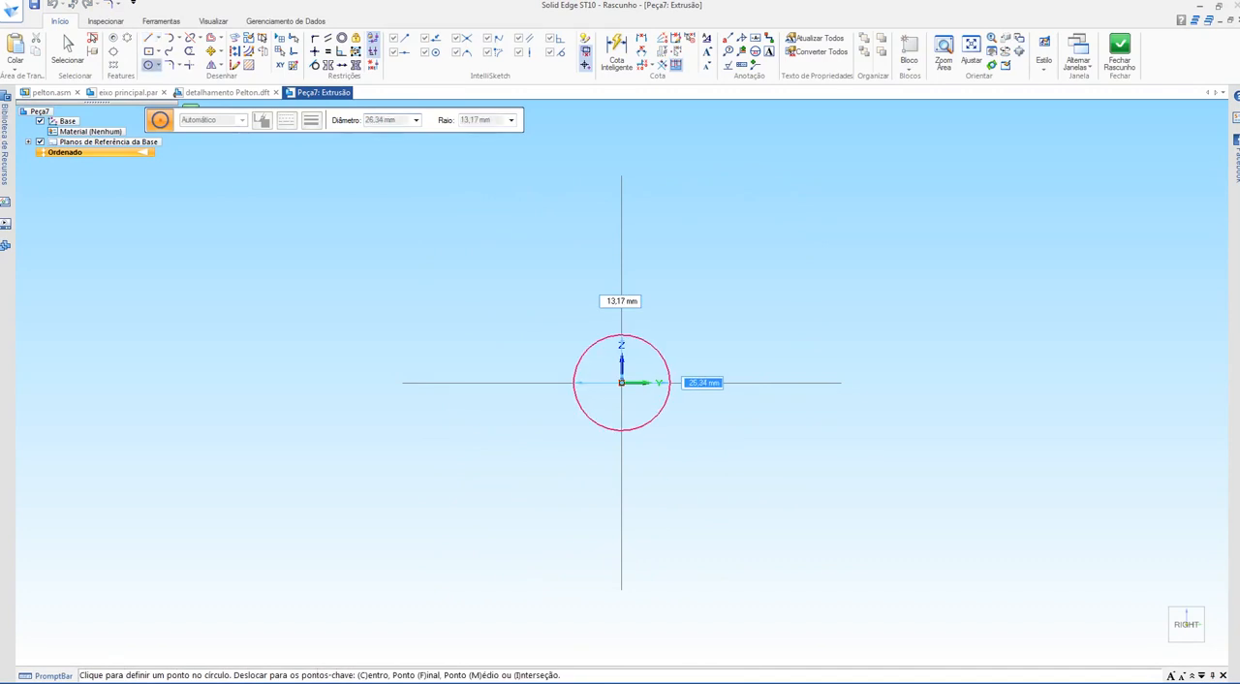
{"action": "left_click", "coordinate": [669, 383]}
{"action": "key", "text": "Escape"}
{"action": "left_click", "coordinate": [616, 53]}
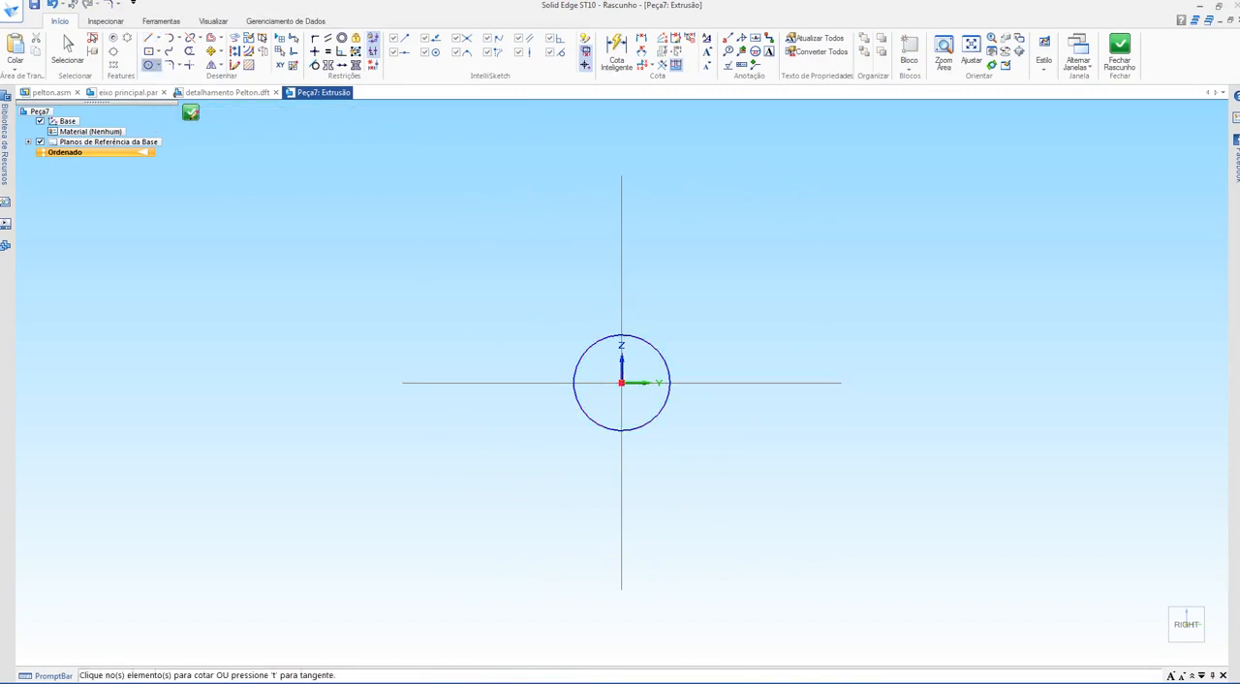
{"action": "left_click", "coordinate": [656, 350]}
{"action": "left_click", "coordinate": [686, 329]}
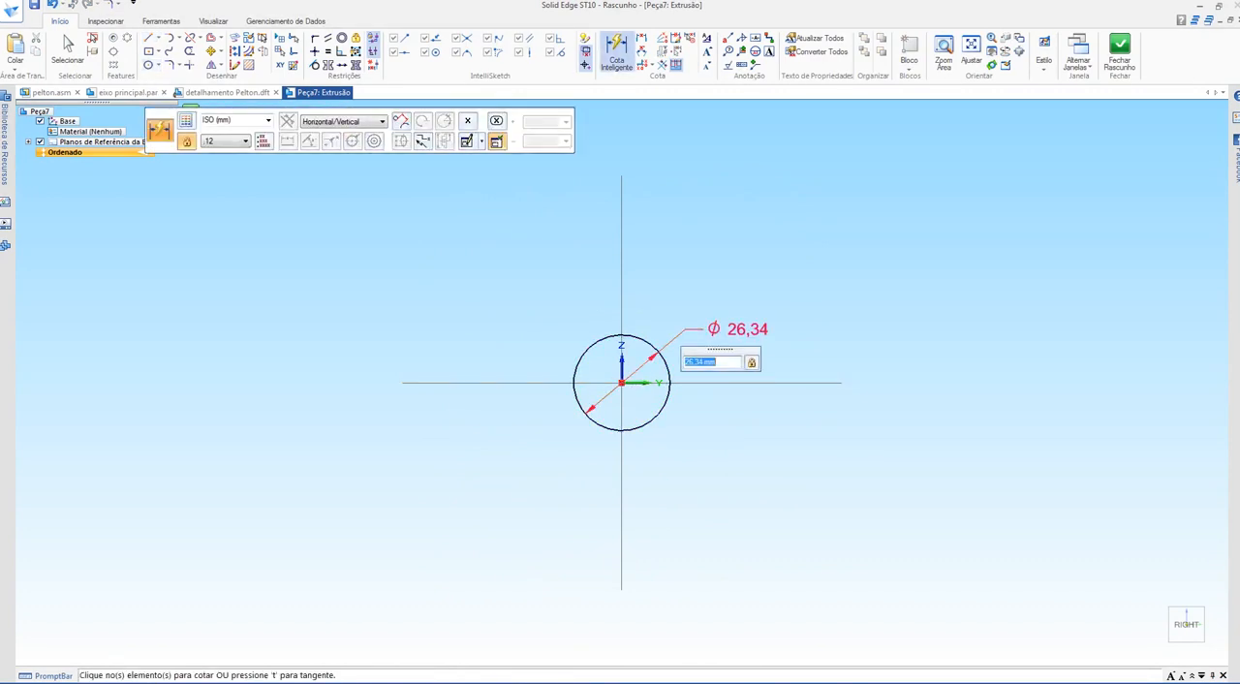
{"action": "type", "text": "22"}
{"action": "key", "text": "Return"}
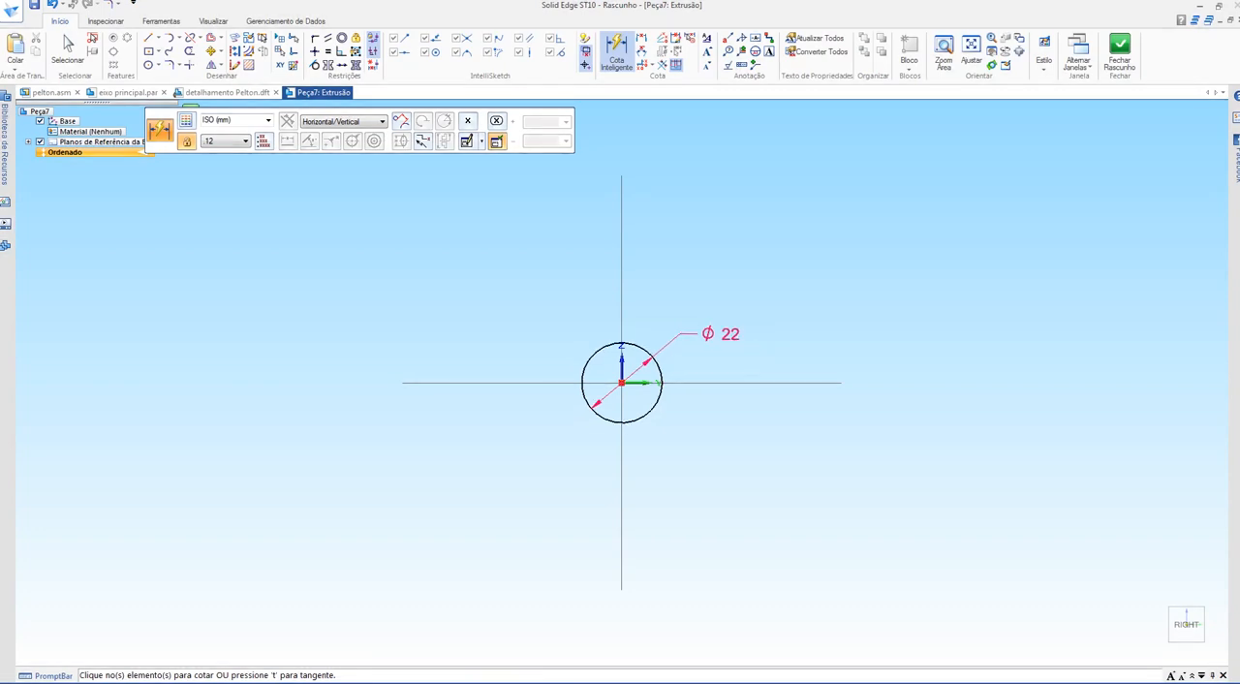
Step: Extrude the 22 mm circle about 119 mm to the negative X side and finish the feature
{"action": "key", "text": "Escape"}
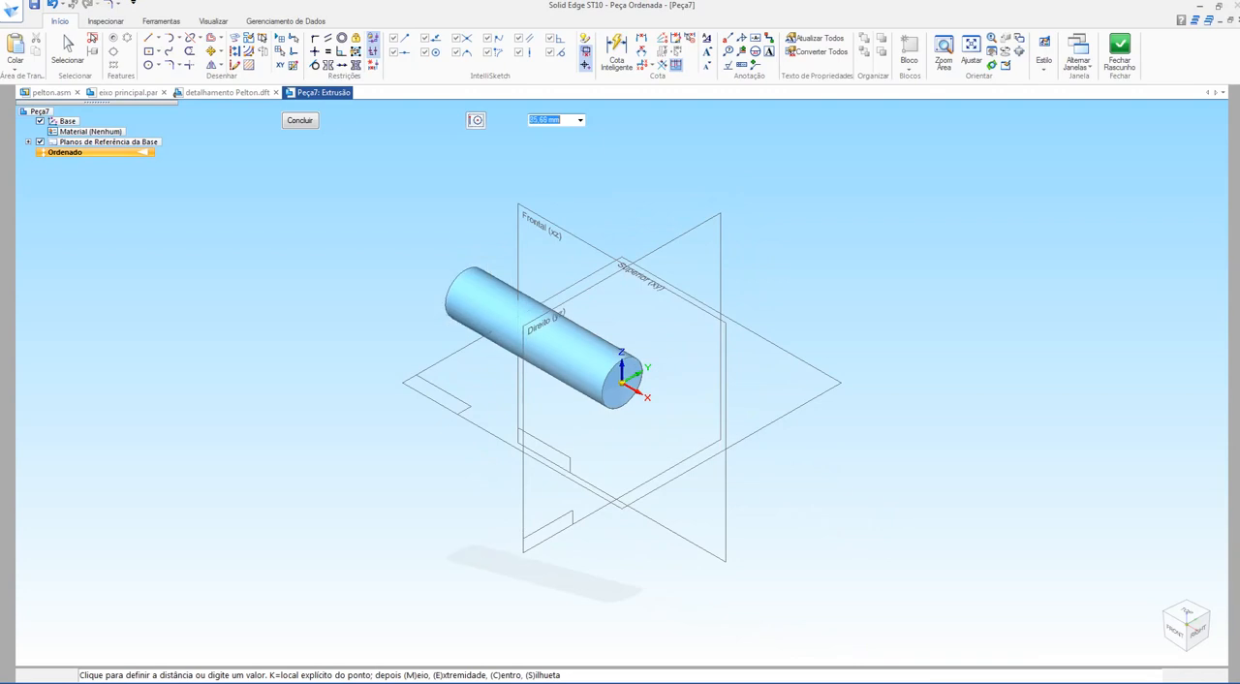
{"action": "left_click", "coordinate": [404, 258]}
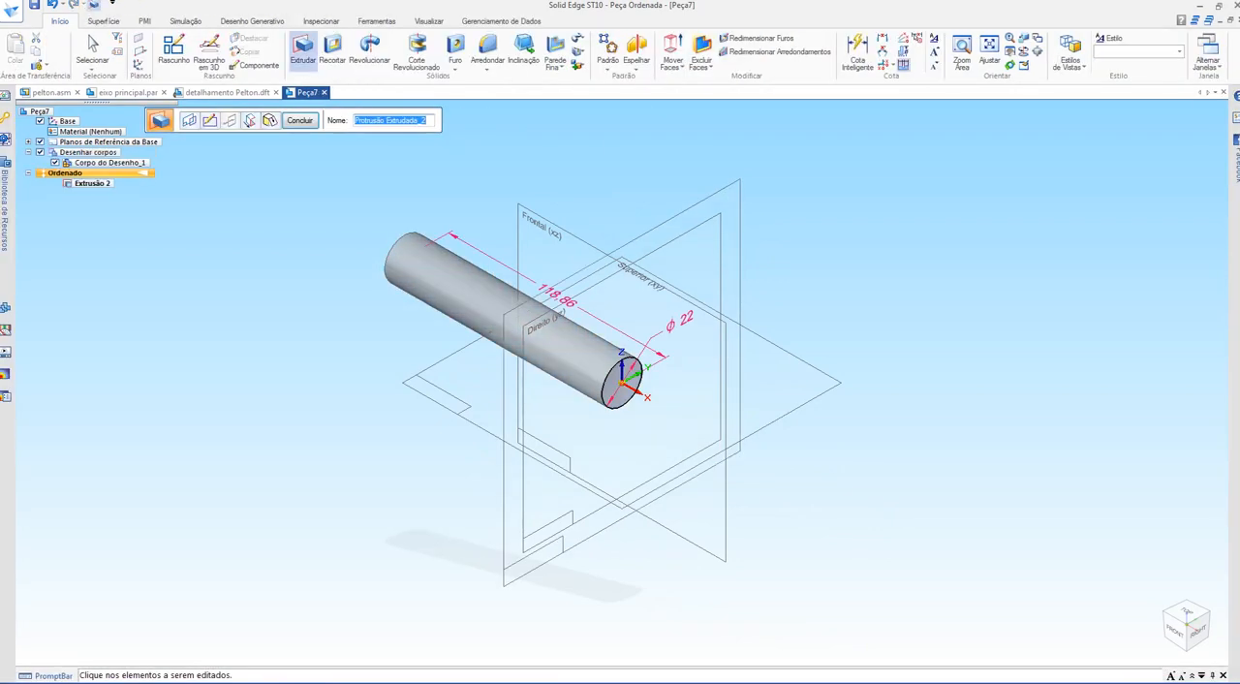
{"action": "left_click", "coordinate": [300, 120]}
Step: Sketch a circle centred on the origin on the cylinder's end face and dimension its diameter to 25 mm
{"action": "left_click", "coordinate": [621, 385]}
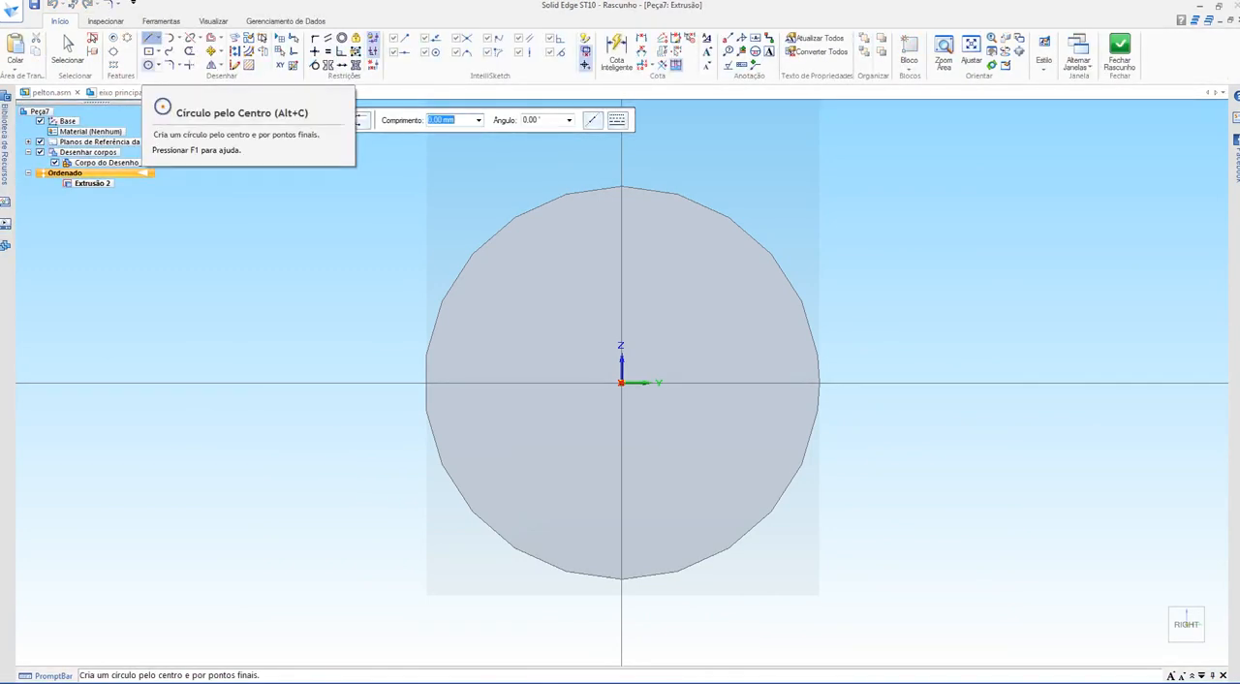
{"action": "left_click", "coordinate": [148, 65]}
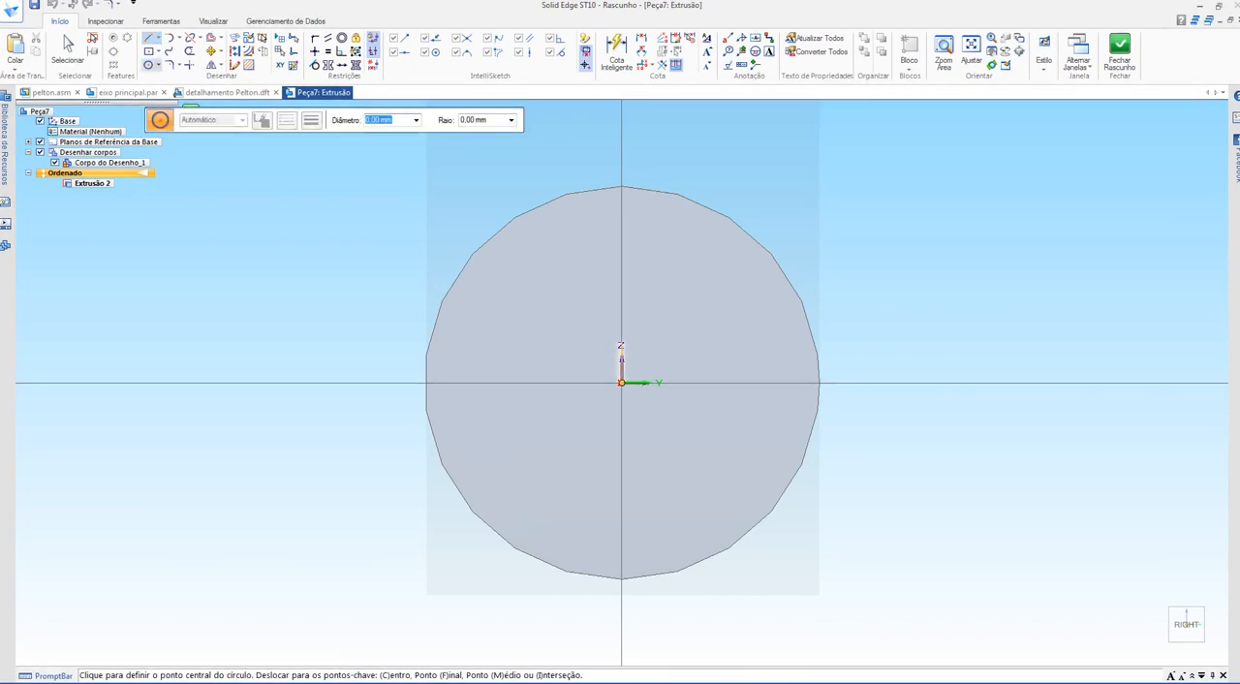
{"action": "left_click", "coordinate": [621, 382]}
{"action": "left_click", "coordinate": [887, 382]}
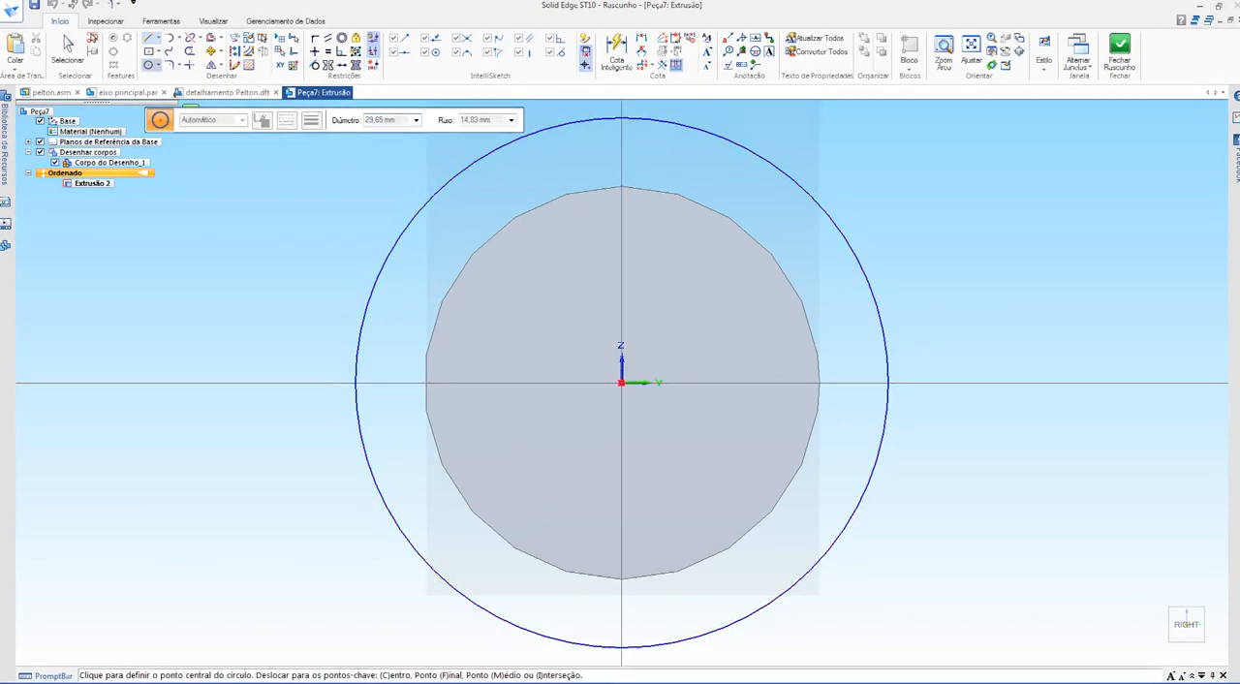
{"action": "left_click", "coordinate": [971, 48]}
{"action": "left_click", "coordinate": [616, 53]}
{"action": "left_click", "coordinate": [664, 332]}
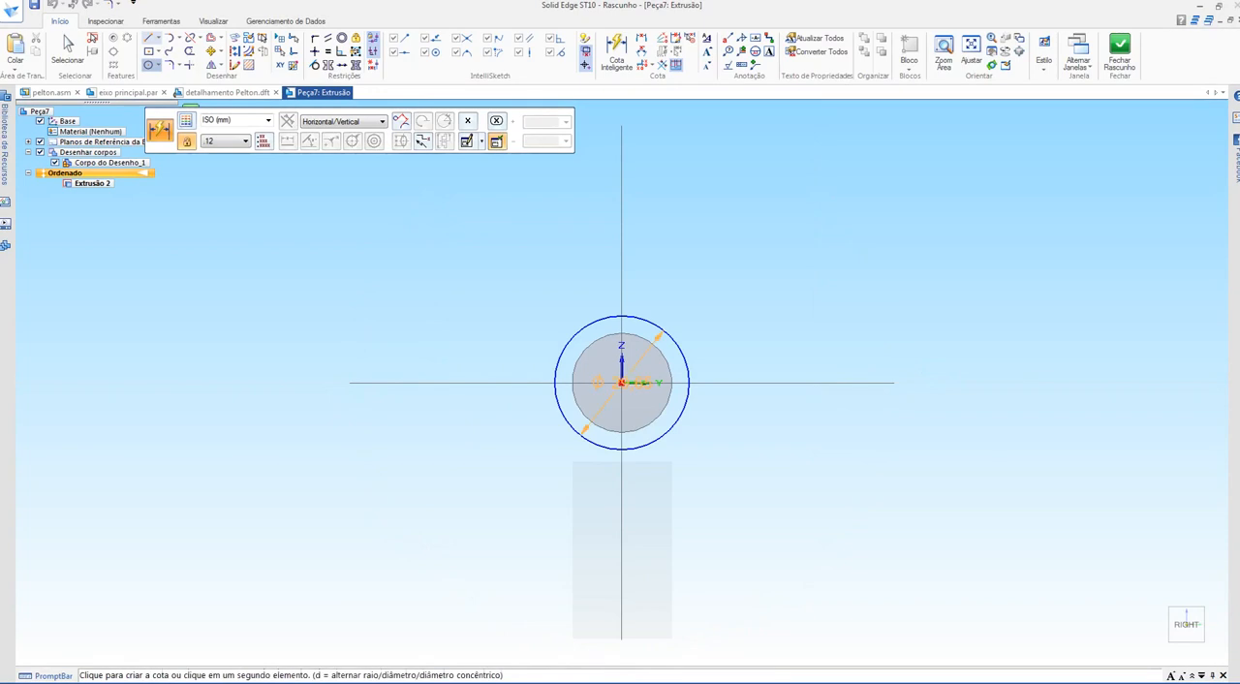
{"action": "left_click", "coordinate": [748, 318]}
{"action": "type", "text": "25"}
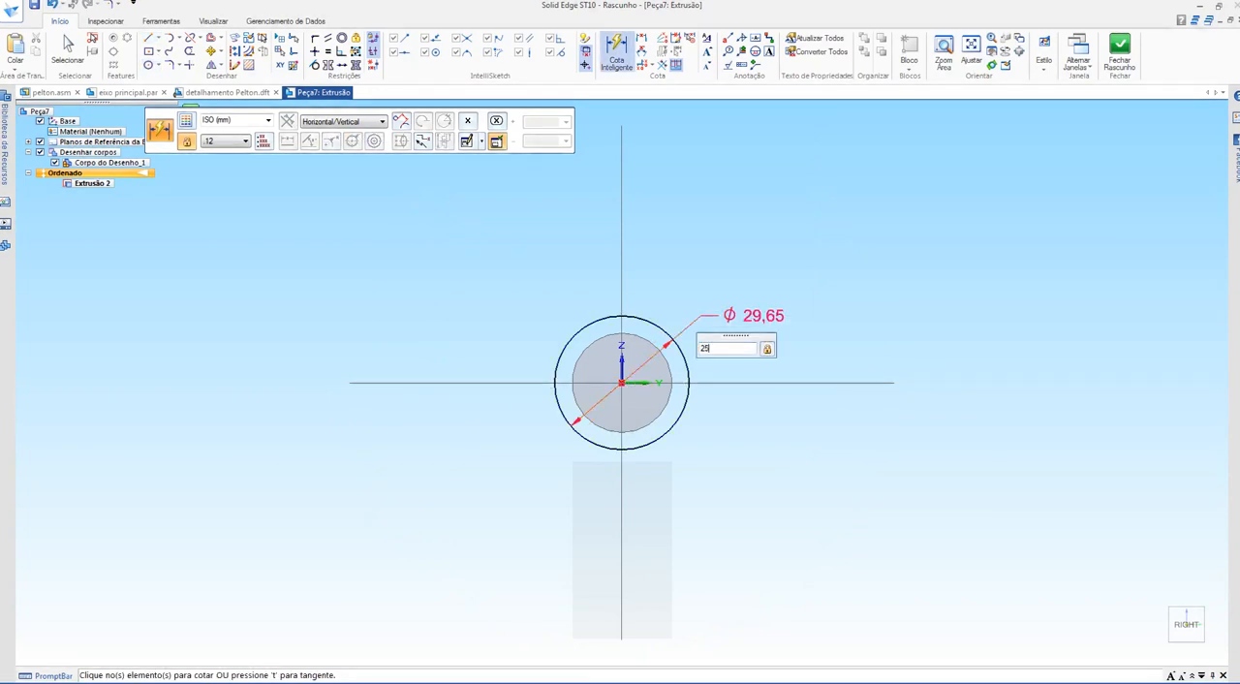
{"action": "key", "text": "Return"}
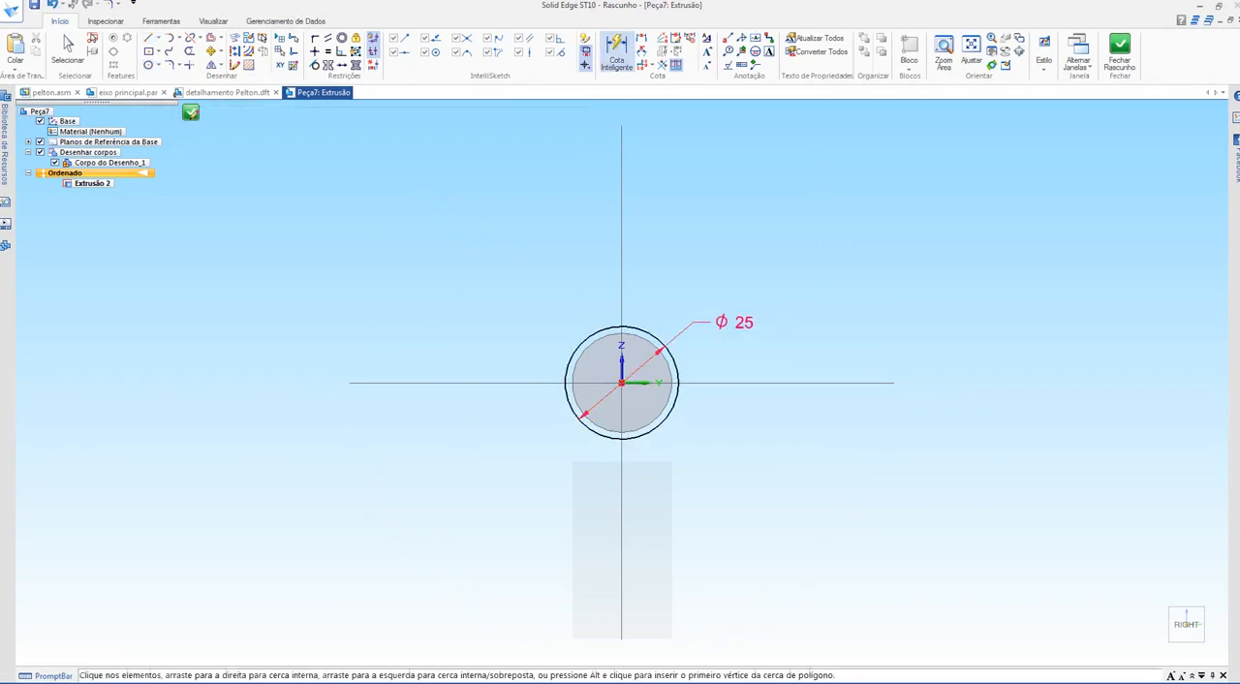
Step: Set the circle's diameter to 32 mm and extrude it outward from the cylinder's end face as a short wider step
{"action": "left_click", "coordinate": [160, 129]}
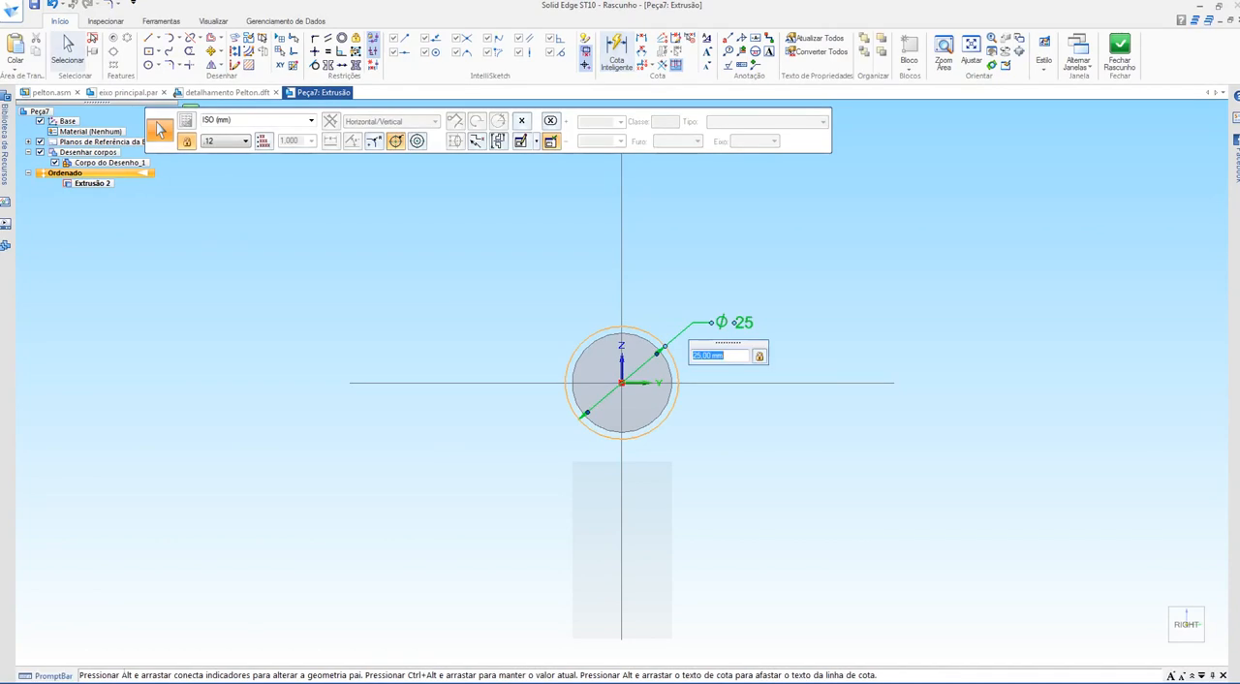
{"action": "type", "text": "32"}
{"action": "key", "text": "Return"}
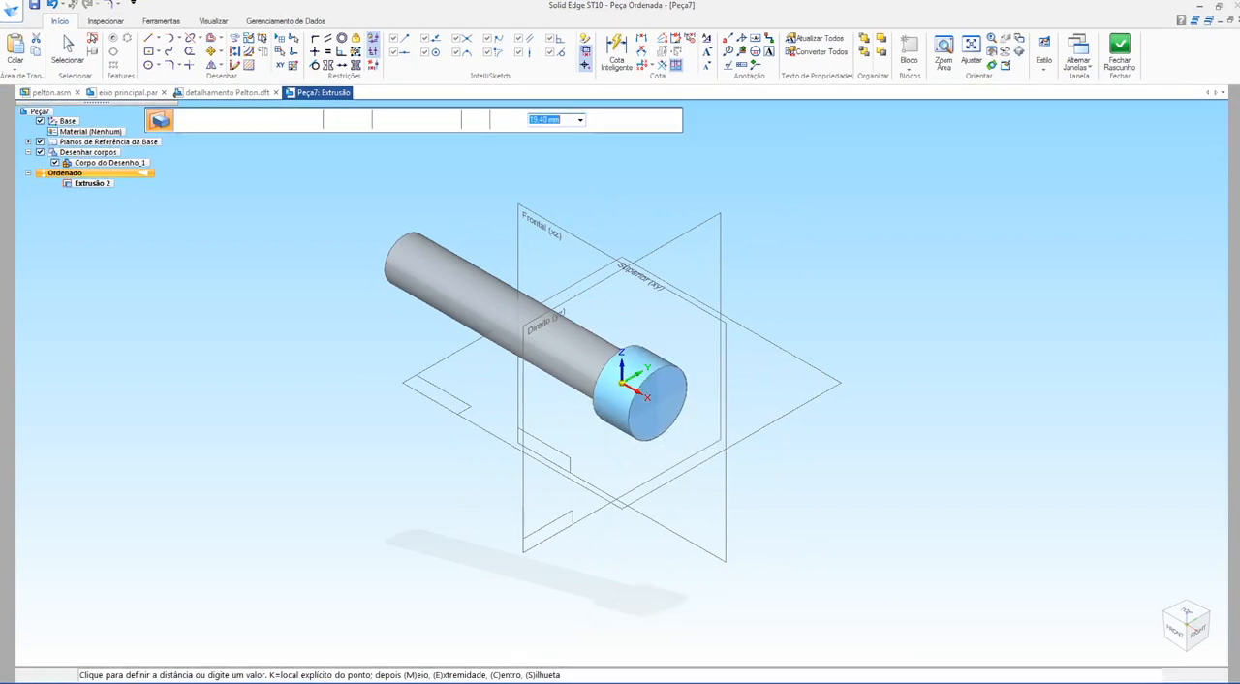
{"action": "left_click", "coordinate": [658, 403]}
{"action": "right_click", "coordinate": [658, 403]}
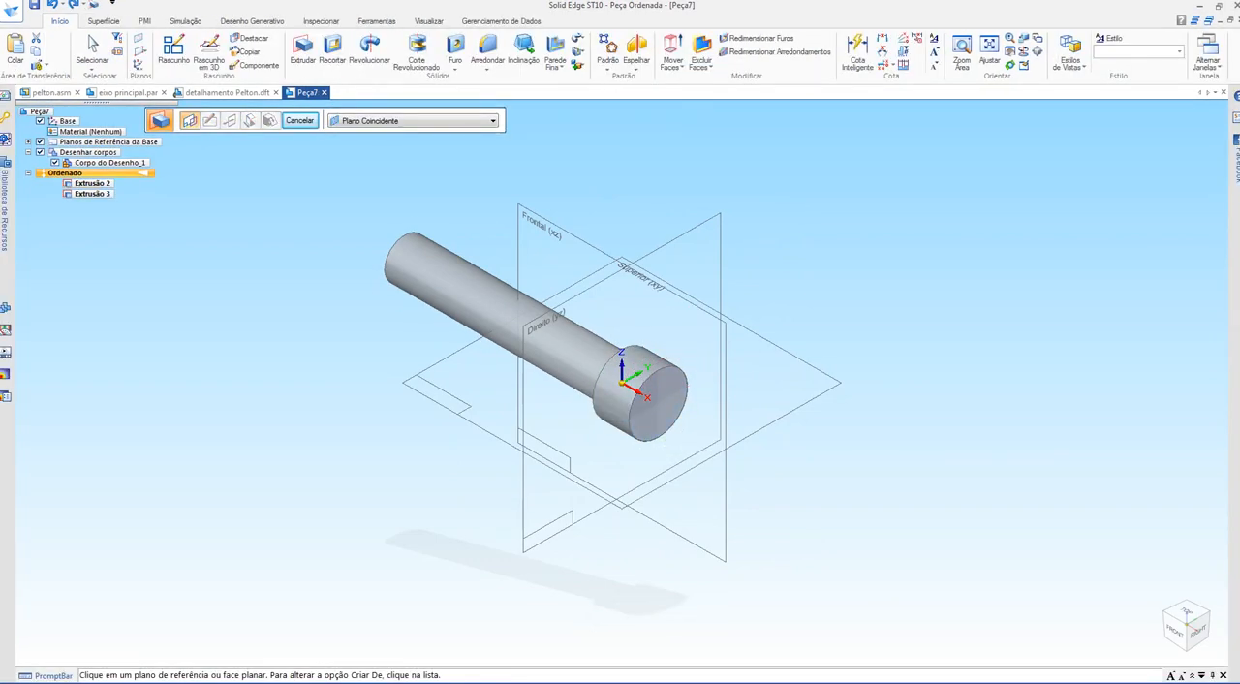
Step: Sketch a circle about 67 mm in diameter centred on the origin on the shaft's end face and extrude it outward about 10 mm as a flange
{"action": "left_click", "coordinate": [659, 403]}
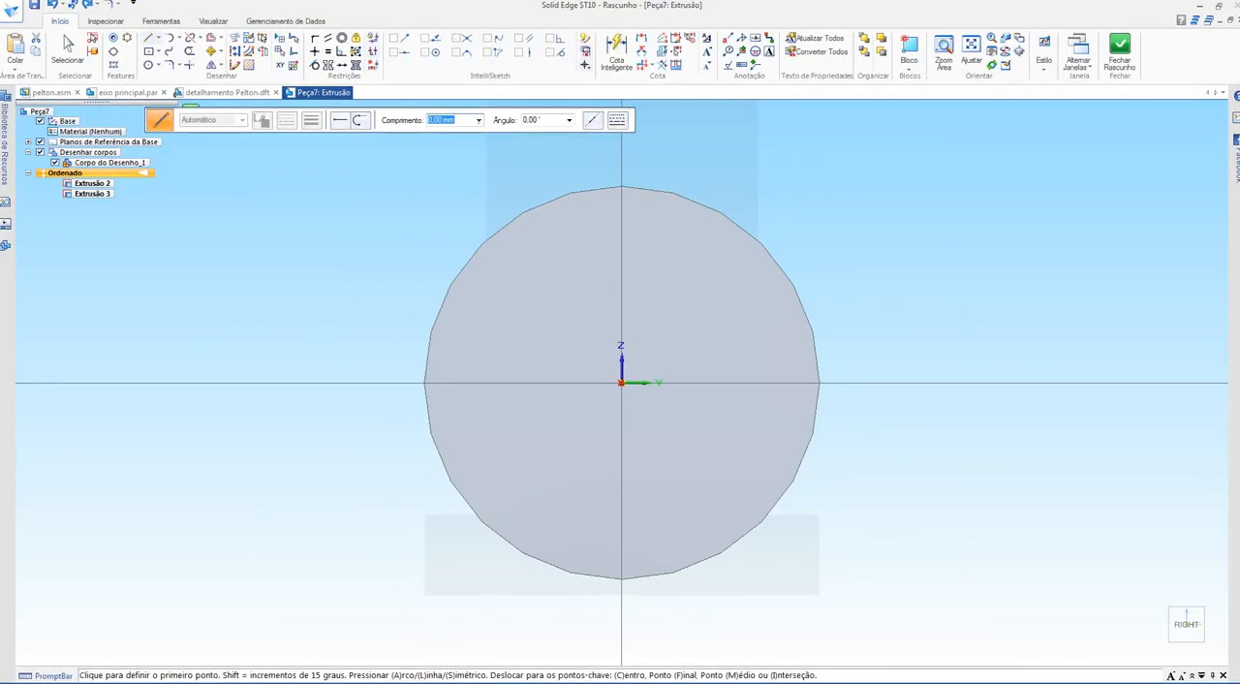
{"action": "key", "text": "c"}
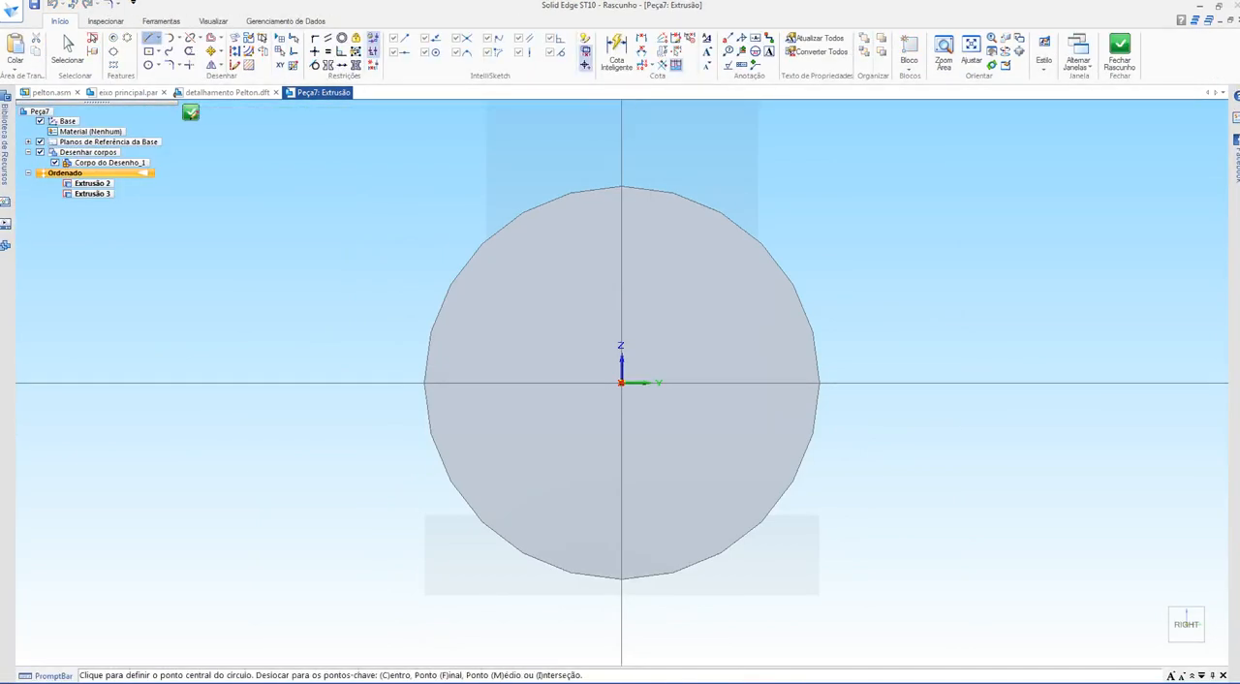
{"action": "left_click", "coordinate": [620, 383]}
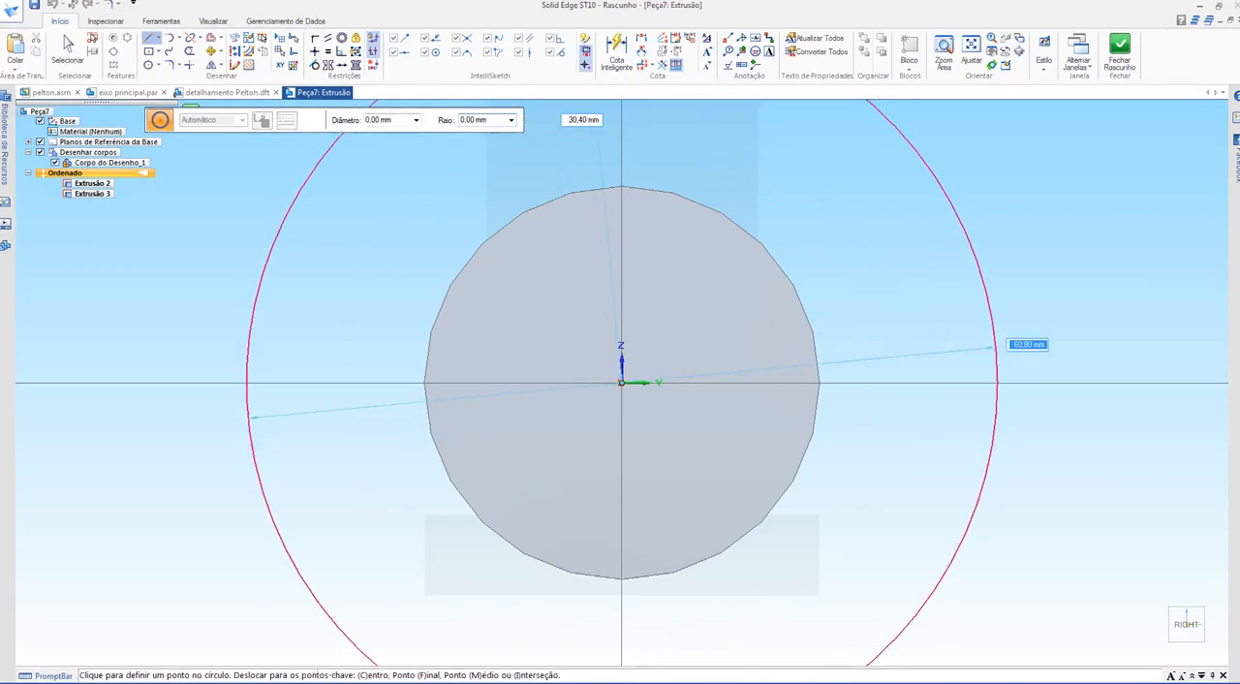
{"action": "scroll", "coordinate": [892, 368], "scroll_direction": "down", "scroll_amount": 3}
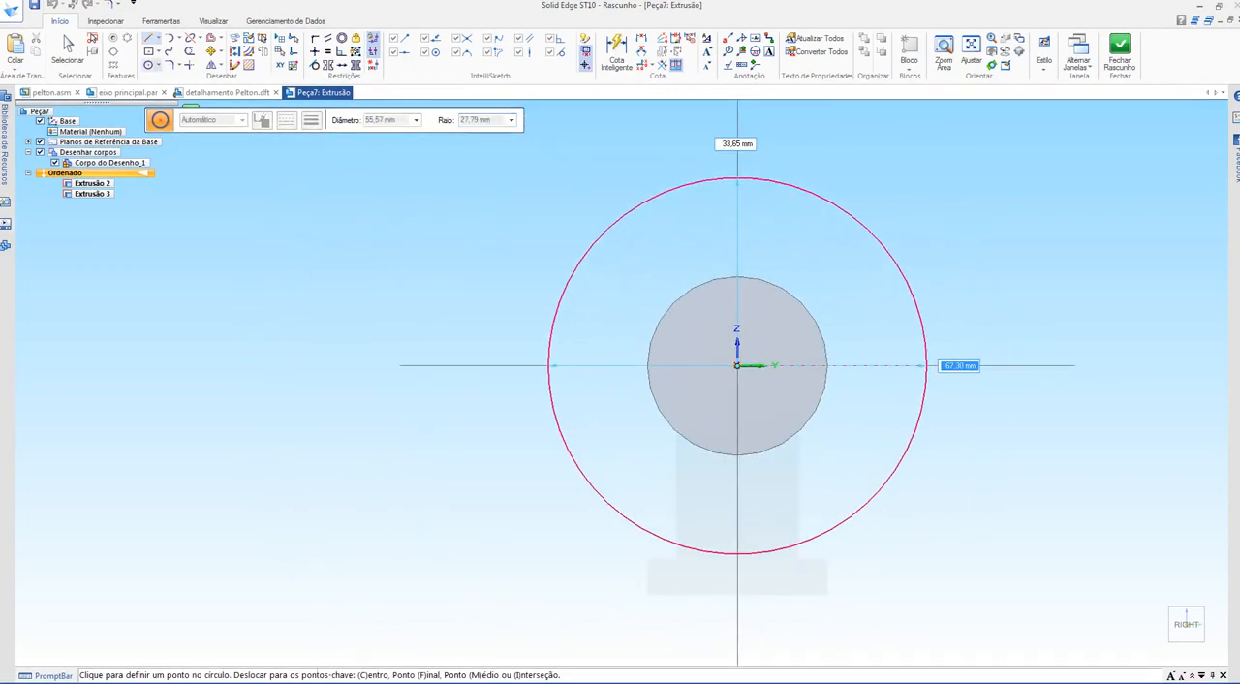
{"action": "left_click", "coordinate": [929, 366]}
{"action": "left_click", "coordinate": [1120, 50]}
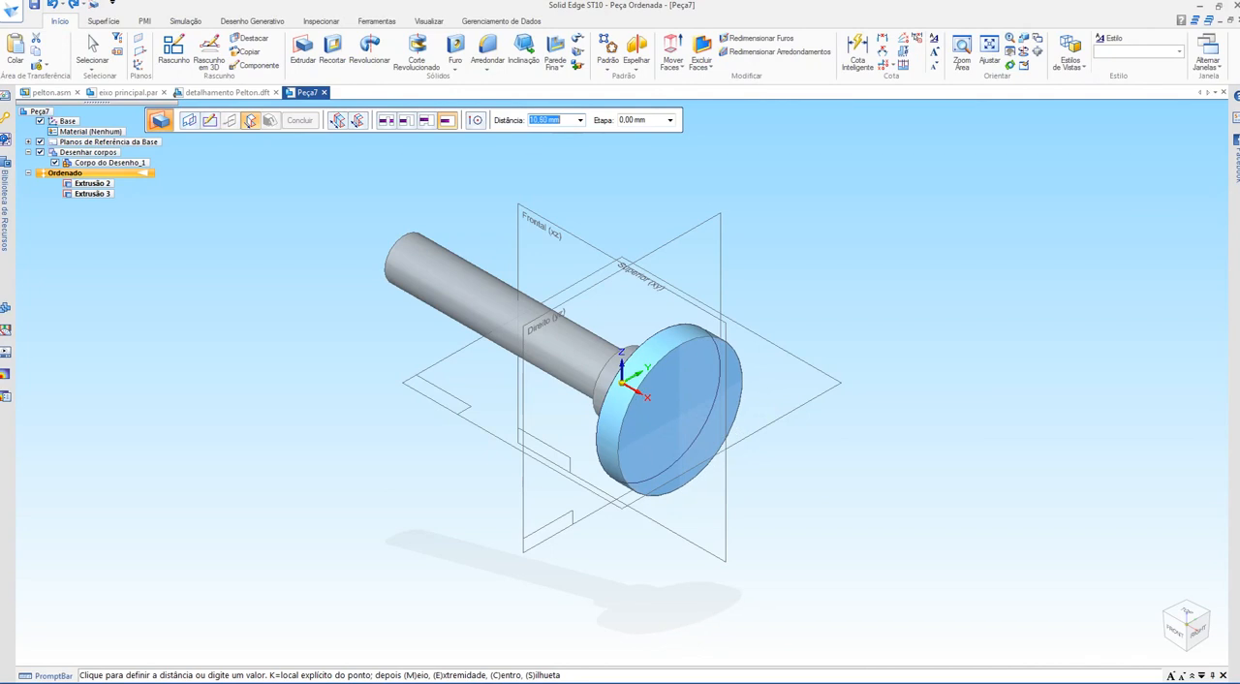
{"action": "left_click", "coordinate": [678, 414]}
{"action": "left_click", "coordinate": [209, 120]}
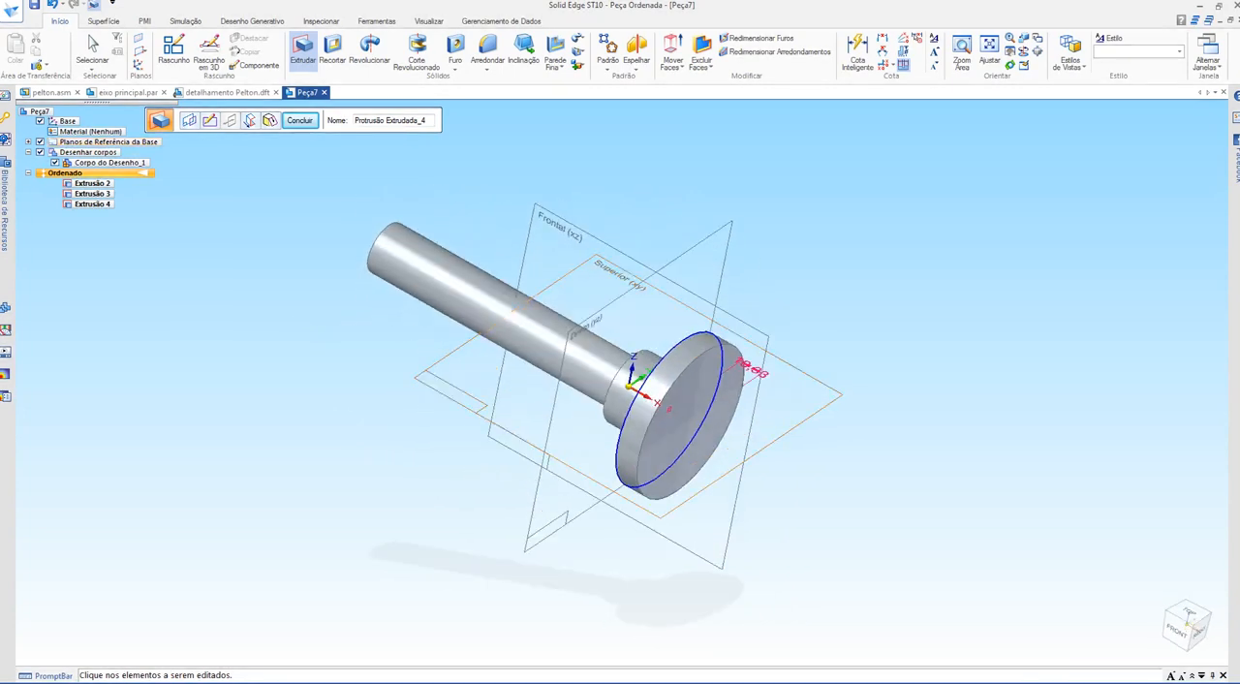
Step: Examine the dimensioned section B-B of the stepped shaft in the drawing detalhamento Pelton.dft
{"action": "key", "text": "ctrl+Tab"}
{"action": "key", "text": "ctrl+Tab"}
{"action": "key", "text": "ctrl+Tab"}
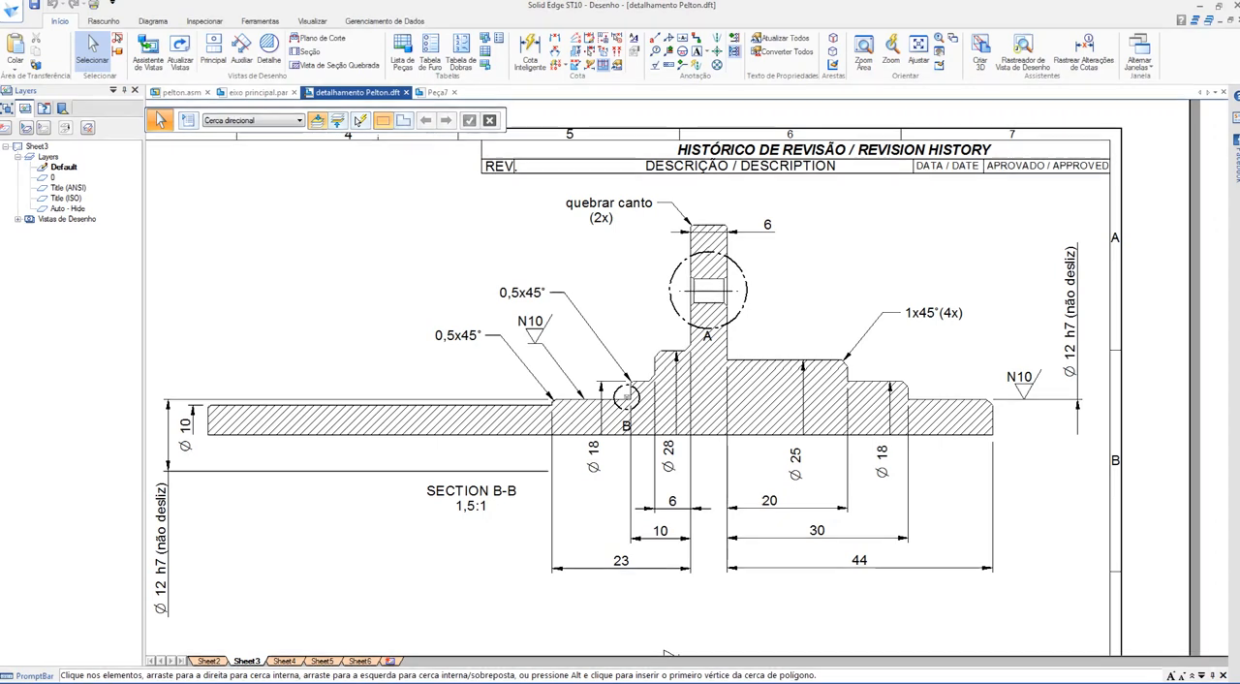
{"action": "scroll", "coordinate": [666, 656], "scroll_direction": "down", "scroll_amount": 1}
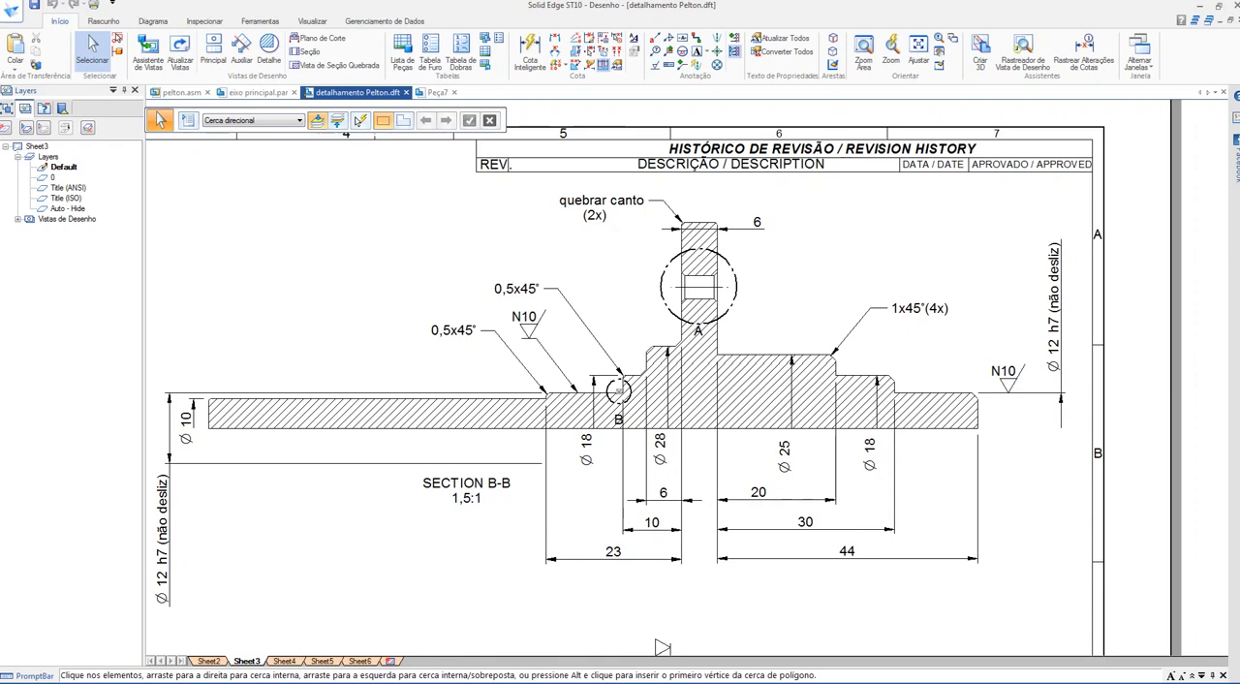
{"action": "scroll", "coordinate": [662, 647], "scroll_direction": "down", "scroll_amount": 3}
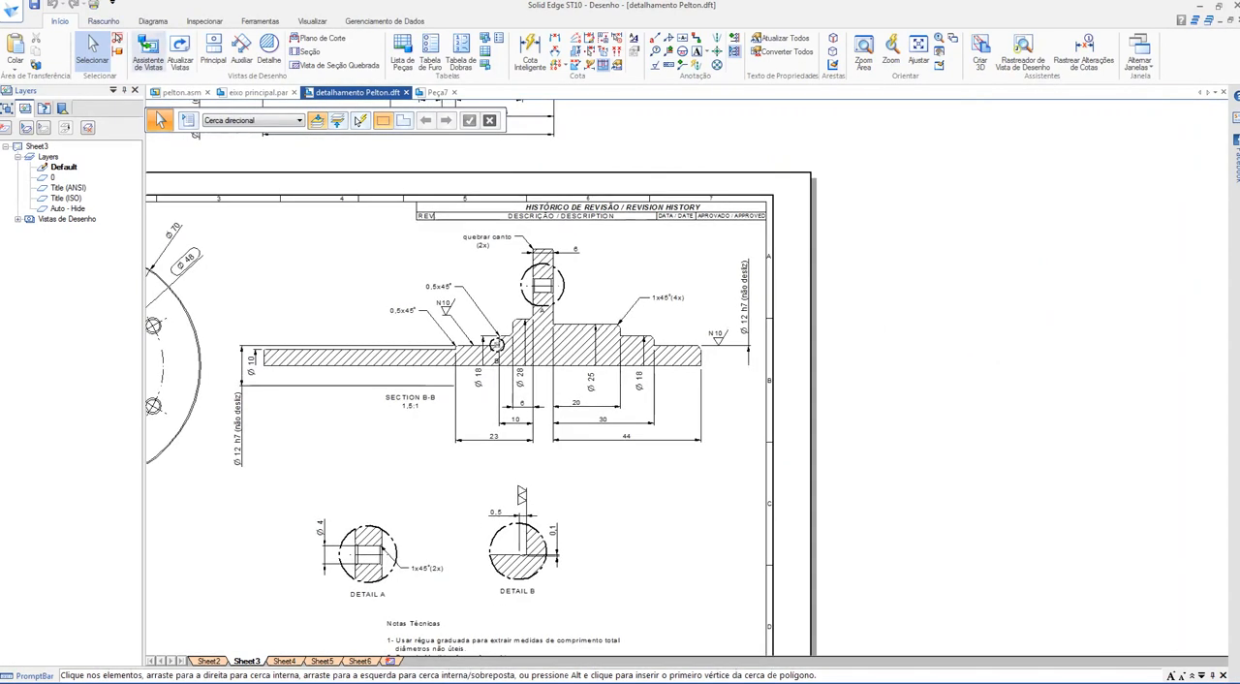
{"action": "scroll", "coordinate": [662, 647], "scroll_direction": "down", "scroll_amount": 2}
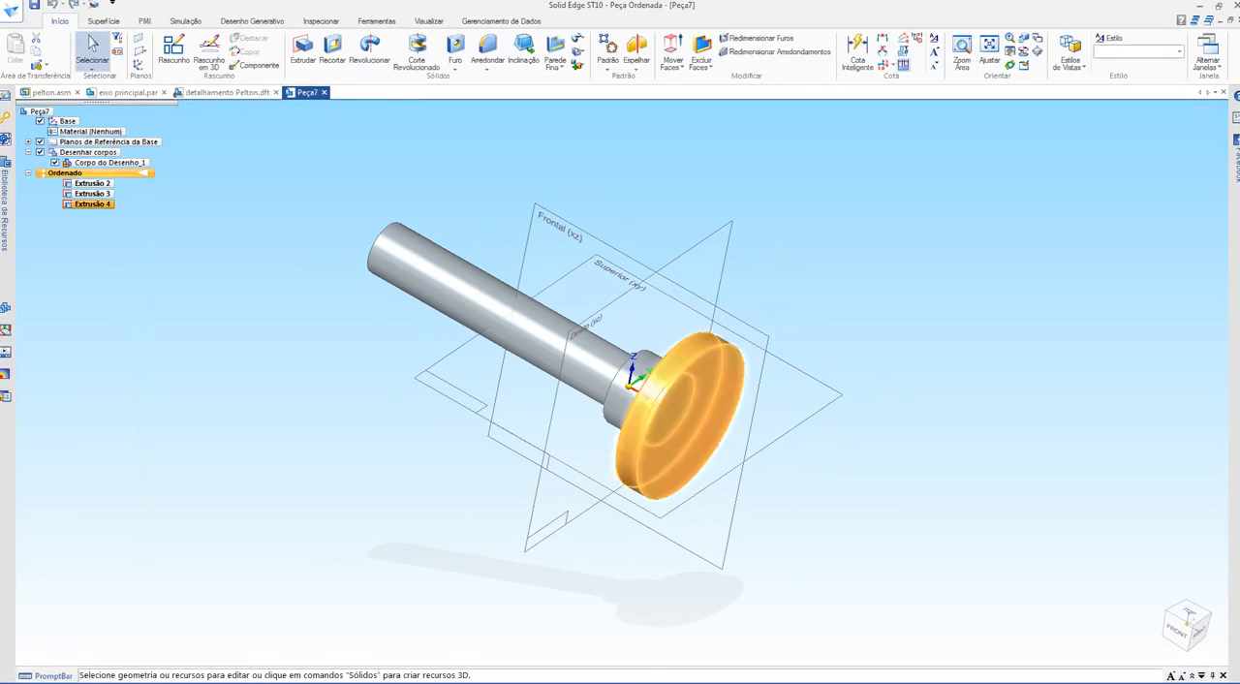
Step: Return to the part Peça7 and delete all of its extrusions
{"action": "key", "text": "Delete"}
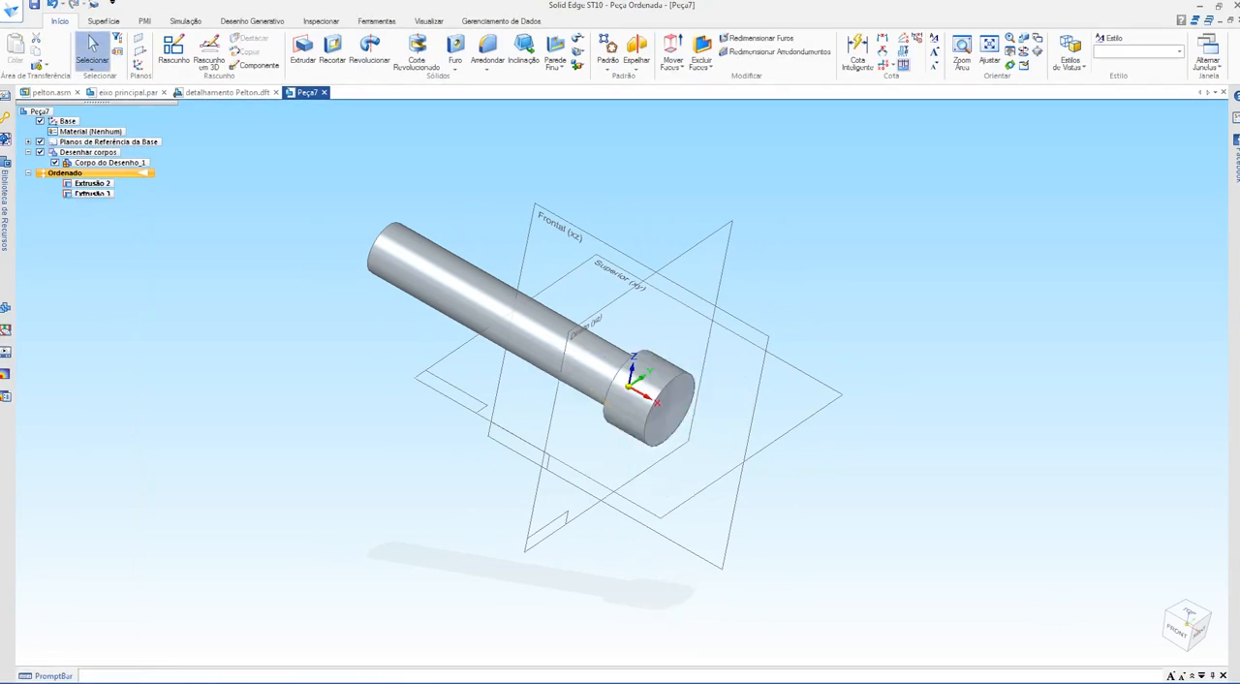
{"action": "key", "text": "Delete"}
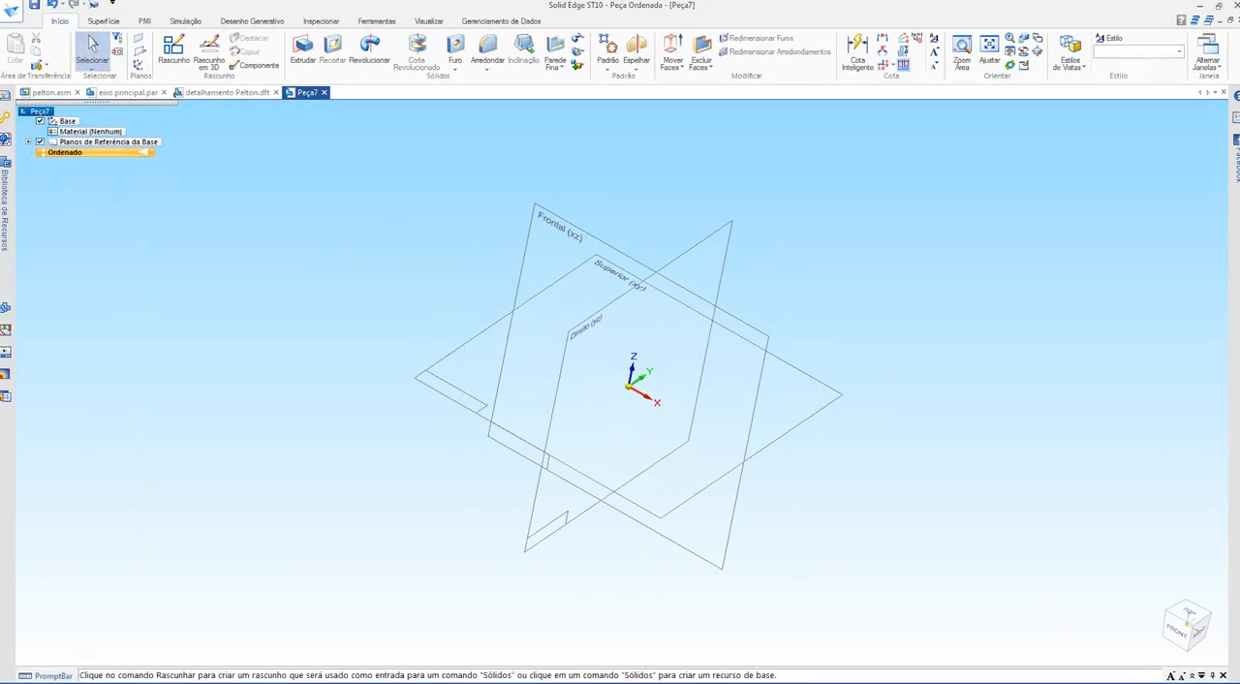
Step: Start a revolved extrusion on the Superior (xy) plane and sketch a line about 139 mm long from the origin toward negative X
{"action": "scroll", "coordinate": [461, 185], "scroll_direction": "up", "scroll_amount": 2}
{"action": "scroll", "coordinate": [461, 185], "scroll_direction": "down", "scroll_amount": 1}
{"action": "scroll", "coordinate": [786, 304], "scroll_direction": "up", "scroll_amount": 1}
{"action": "middle_click_drag", "start_coordinate": [678, 406], "coordinate": [543, 387]}
{"action": "left_click", "coordinate": [369, 48]}
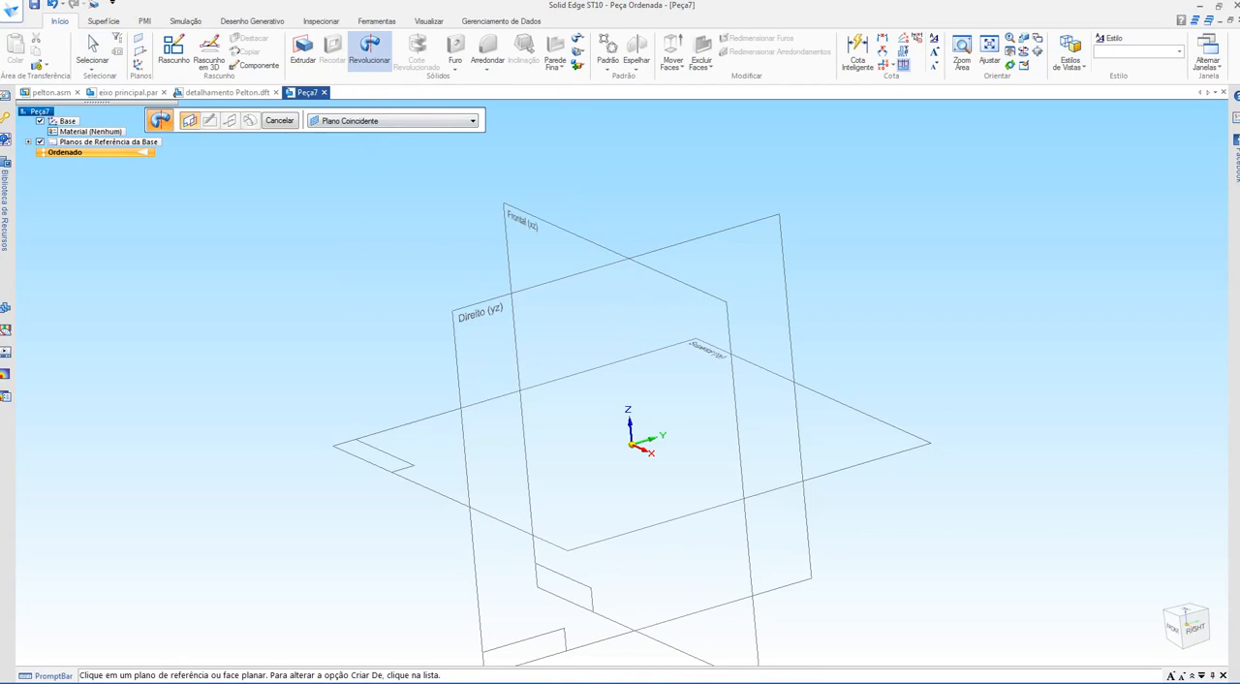
{"action": "middle_click_drag", "start_coordinate": [620, 387], "coordinate": [690, 421]}
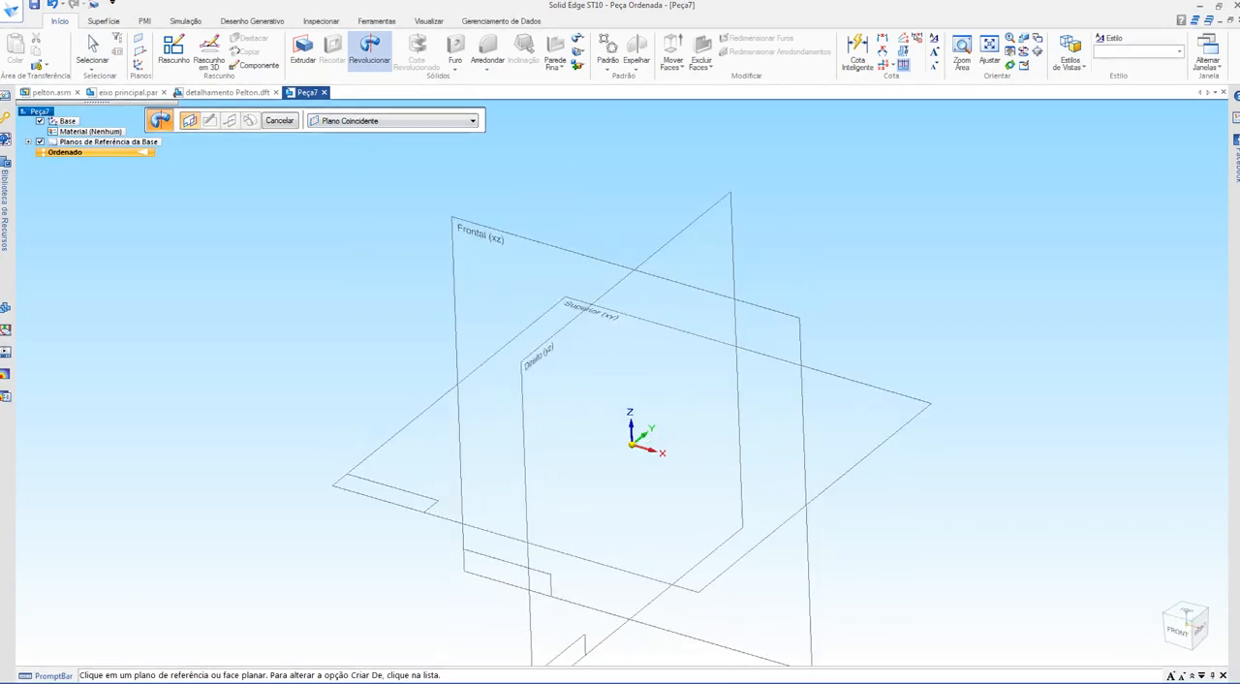
{"action": "left_click", "coordinate": [852, 406]}
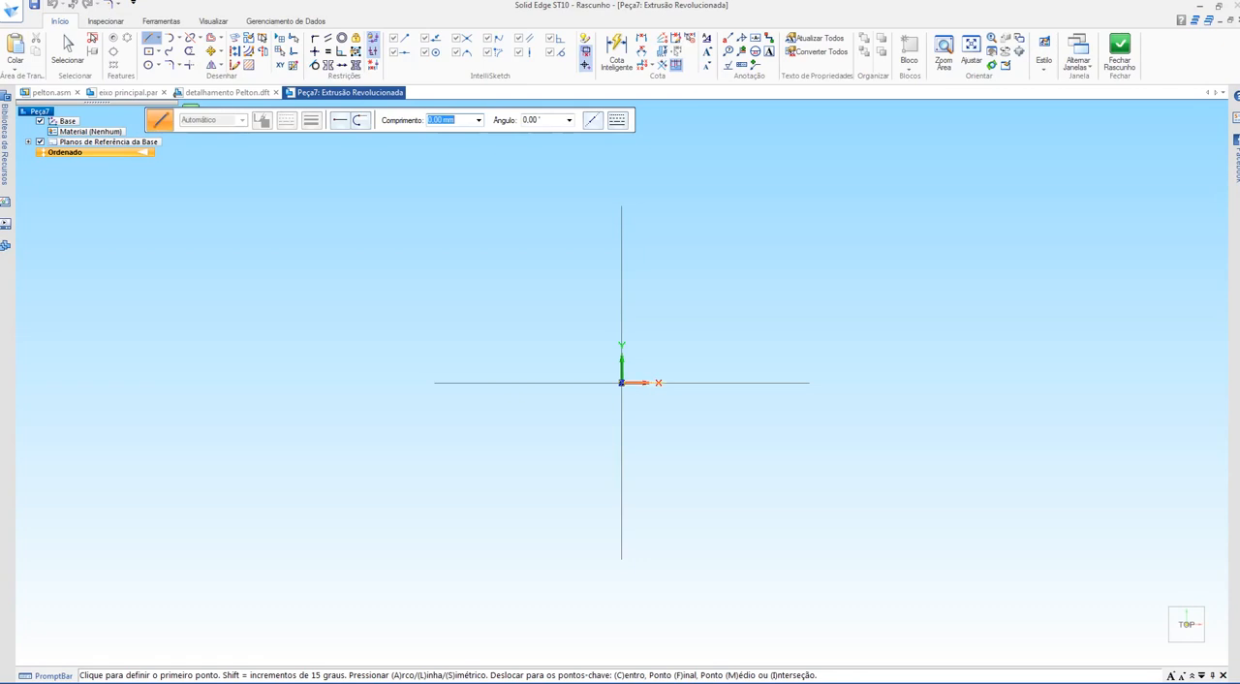
{"action": "left_click", "coordinate": [621, 383]}
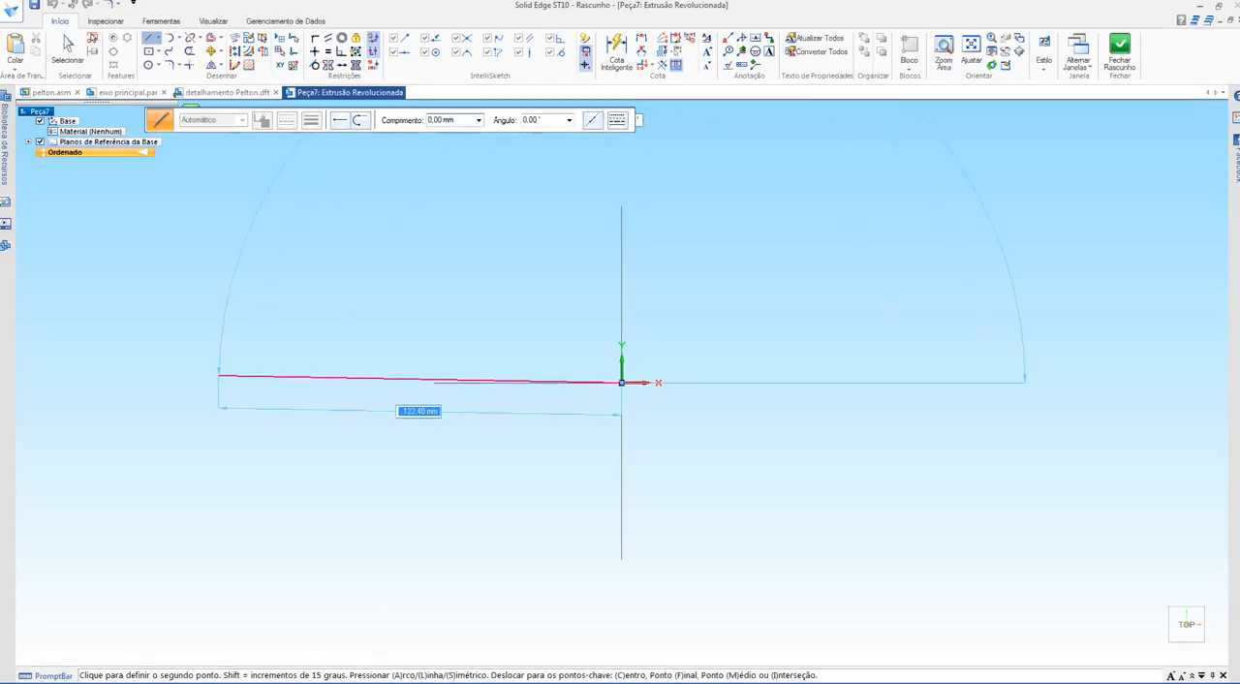
{"action": "left_click", "coordinate": [164, 383]}
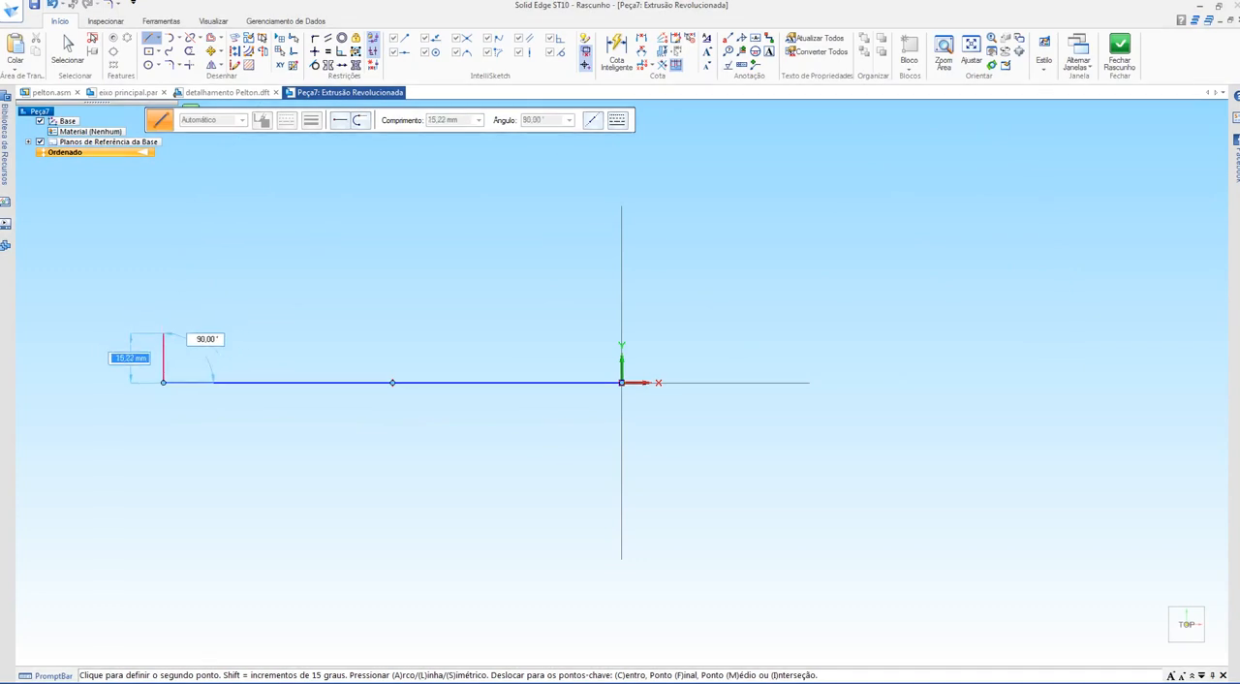
Step: Continue the half-profile with a shaft section about 72 mm long, two stepped shoulders and a narrow groove
{"action": "left_click", "coordinate": [400, 333]}
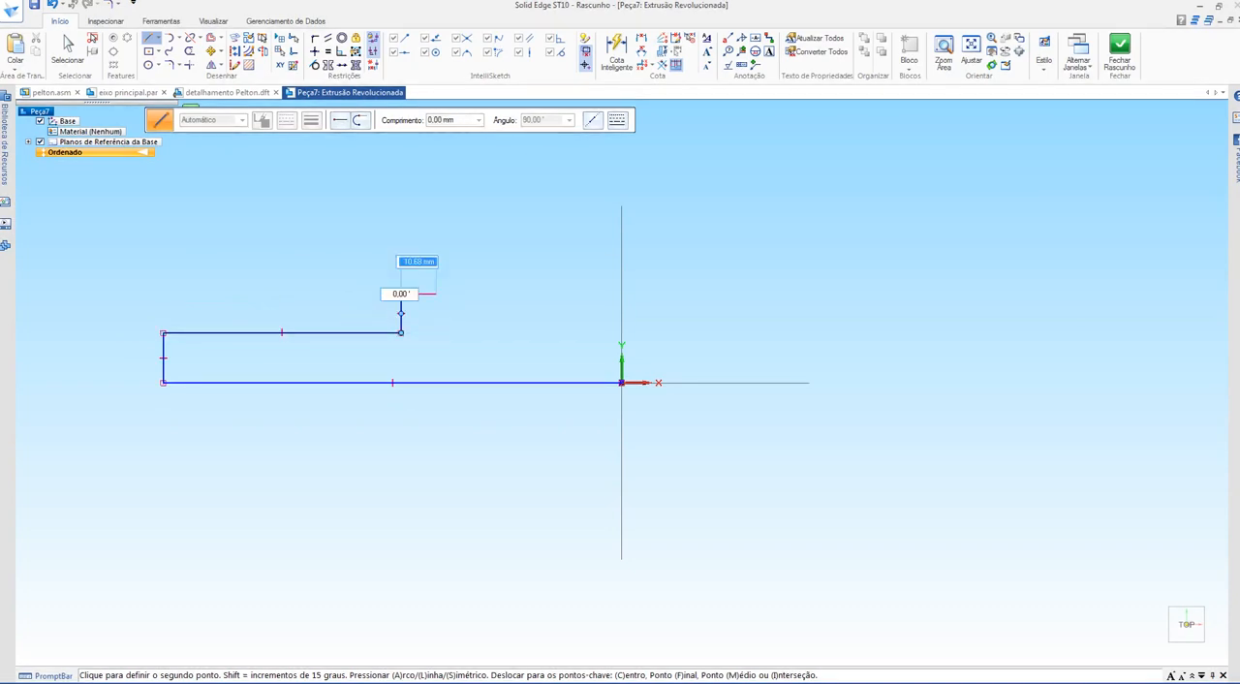
{"action": "left_click", "coordinate": [400, 294]}
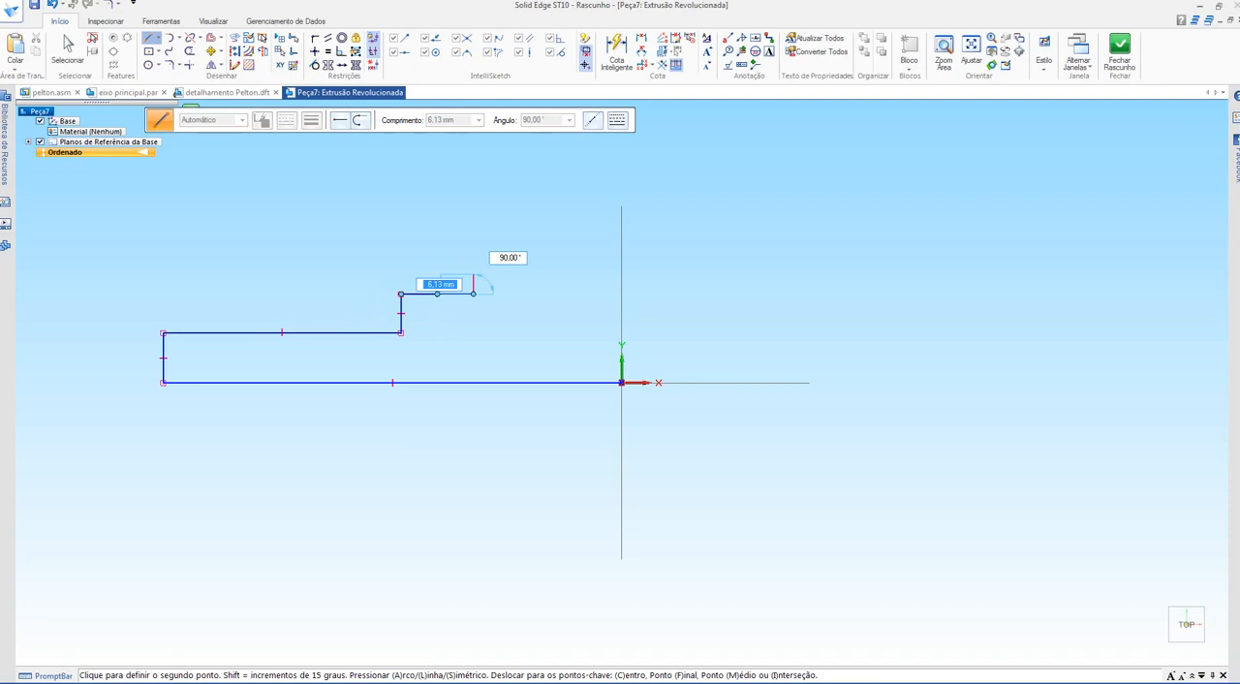
{"action": "left_click", "coordinate": [472, 293]}
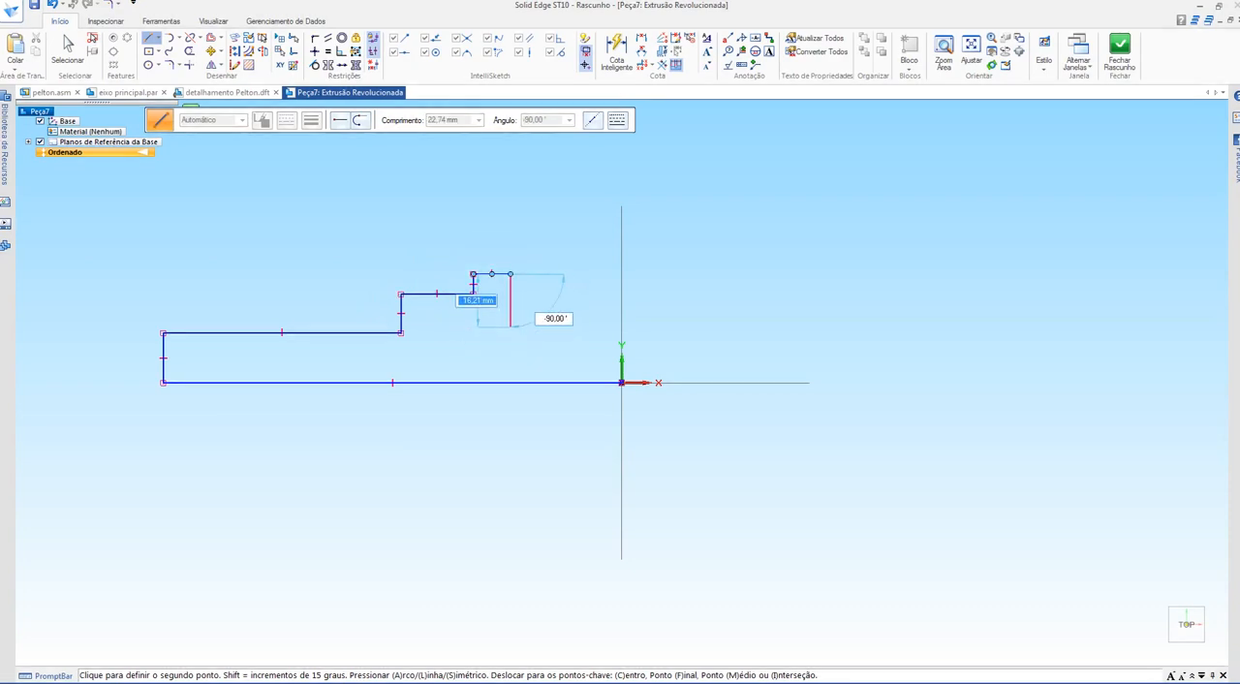
{"action": "left_click", "coordinate": [510, 311]}
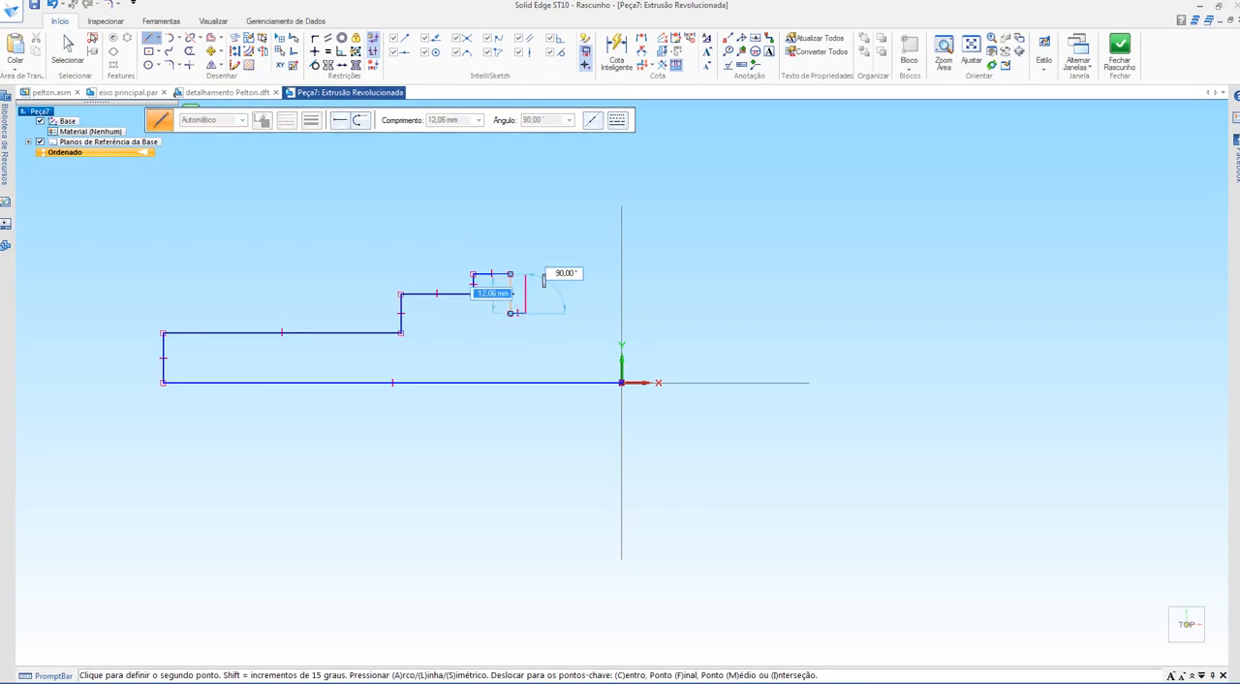
{"action": "left_click", "coordinate": [524, 313]}
{"action": "left_click", "coordinate": [525, 274]}
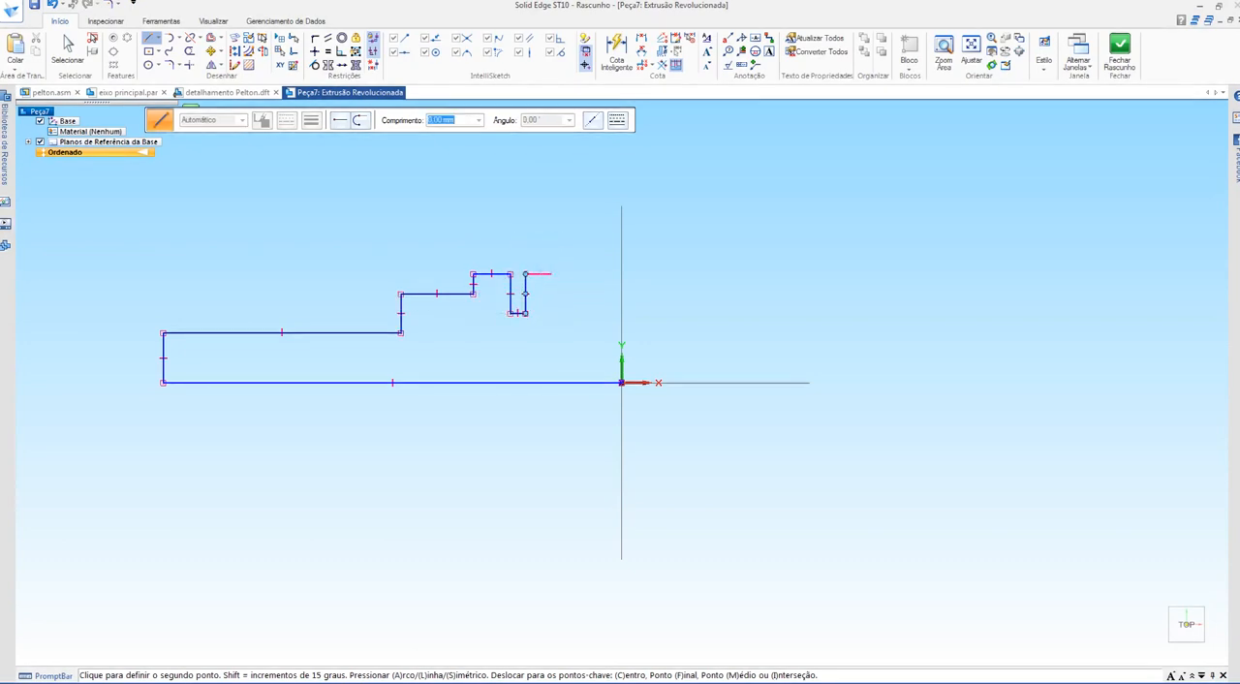
Step: Complete the closed profile with a flange sloped at about 54°, a short horizontal top edge and a vertical line down to the origin
{"action": "left_click", "coordinate": [551, 230]}
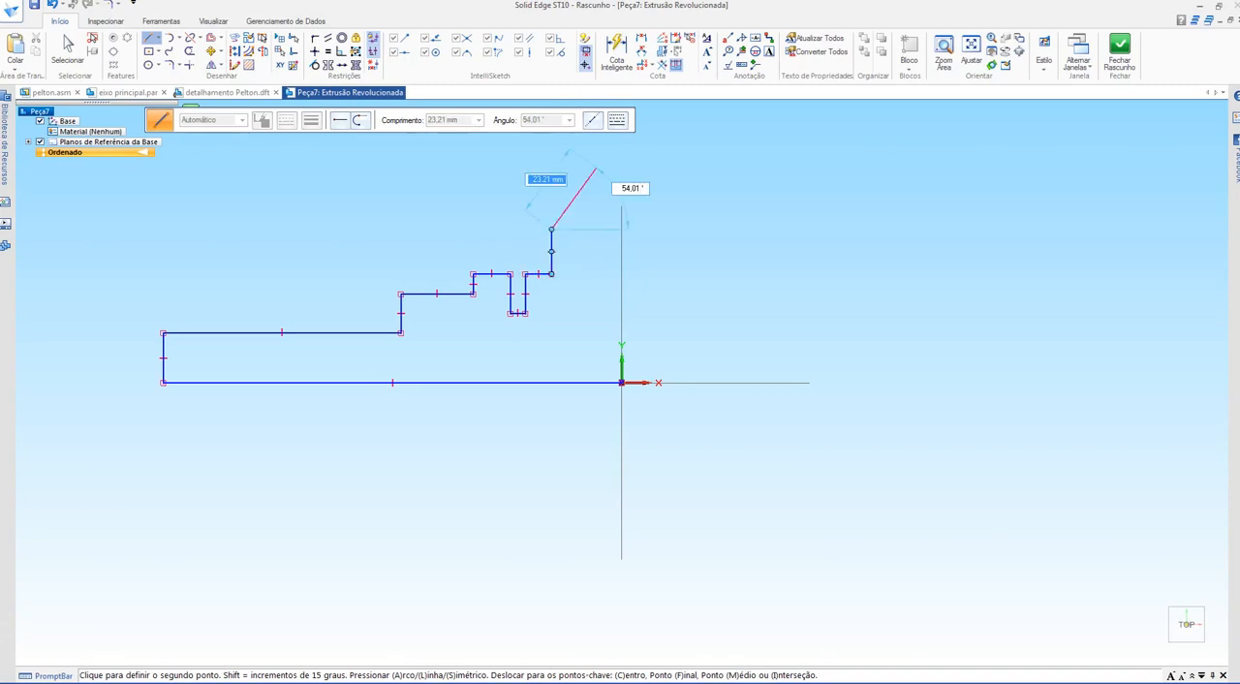
{"action": "left_click", "coordinate": [596, 168]}
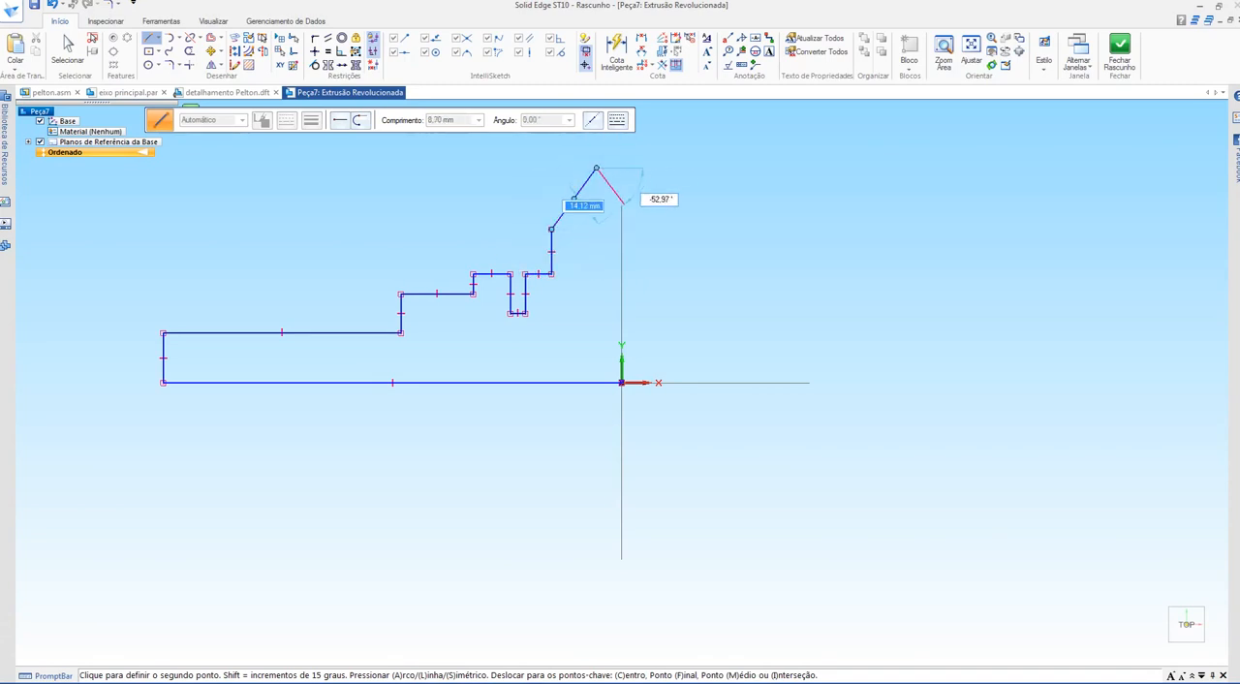
{"action": "left_click", "coordinate": [621, 169]}
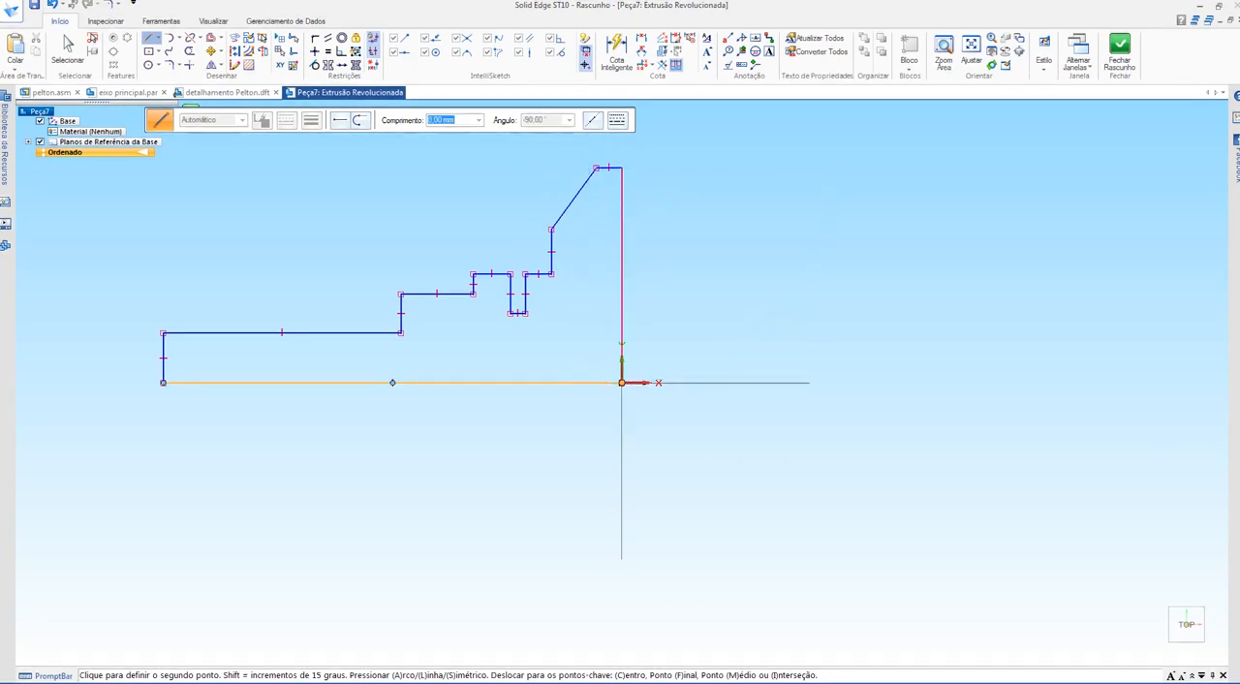
{"action": "left_click", "coordinate": [620, 383]}
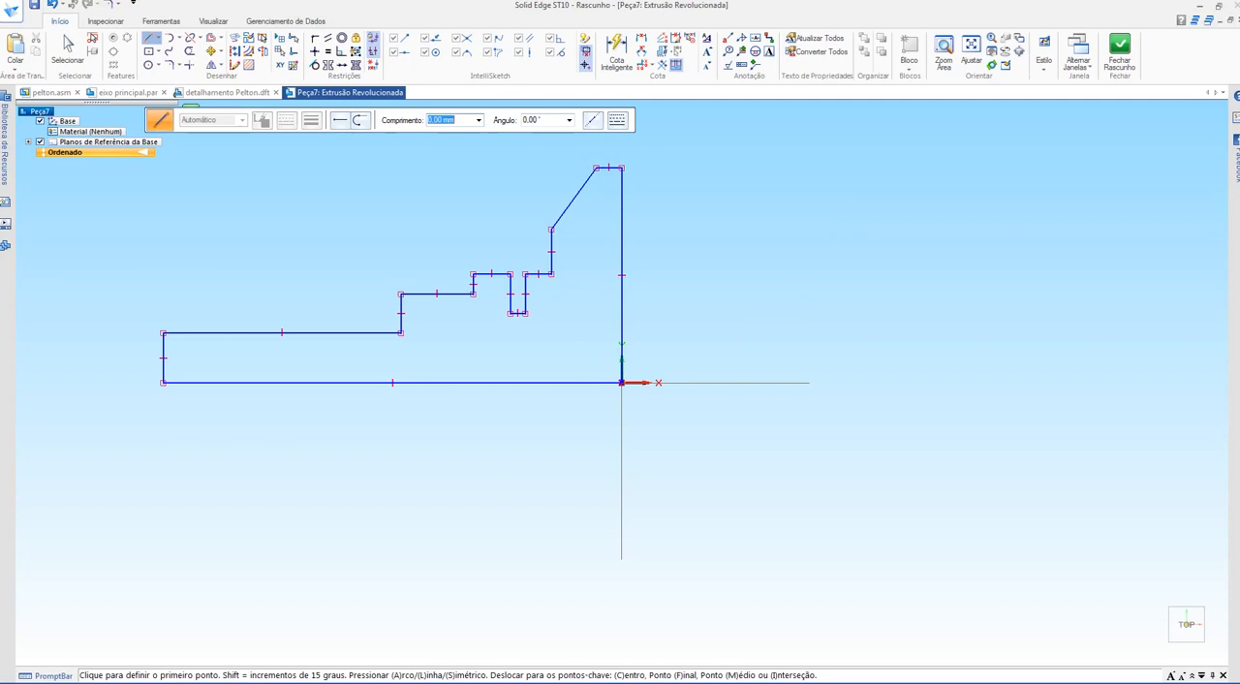
{"action": "scroll", "coordinate": [604, 387], "scroll_direction": "up", "scroll_amount": 4}
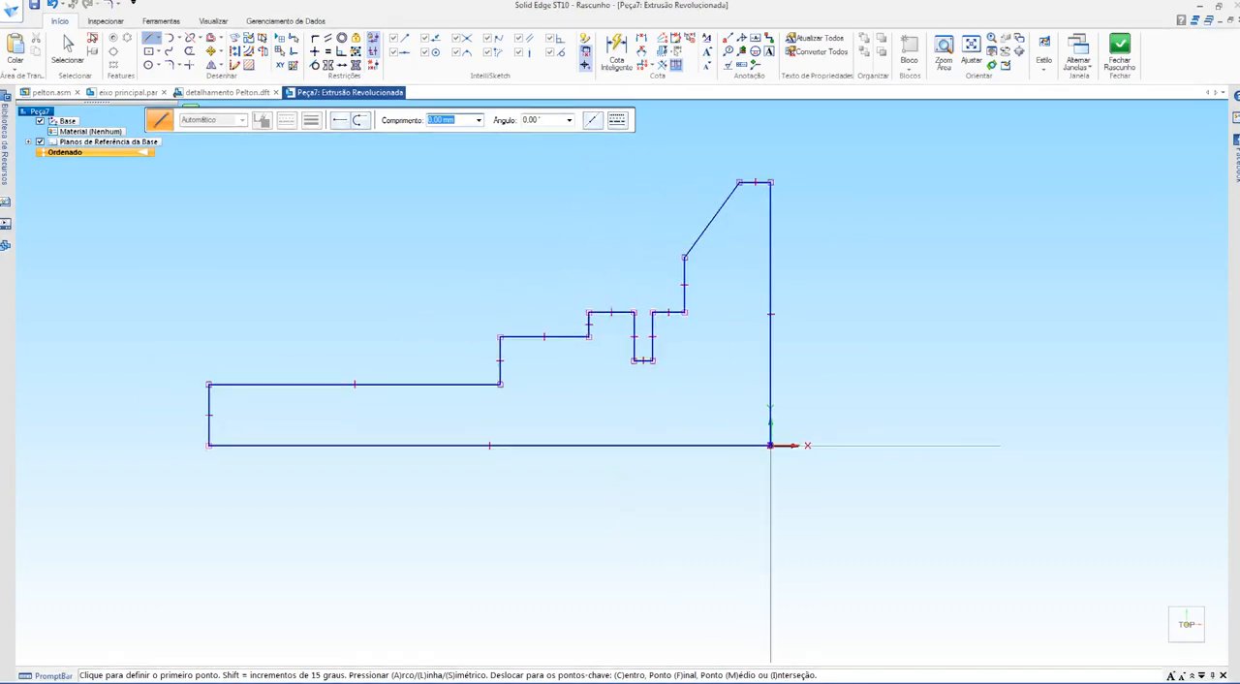
{"action": "scroll", "coordinate": [796, 378], "scroll_direction": "up", "scroll_amount": 1}
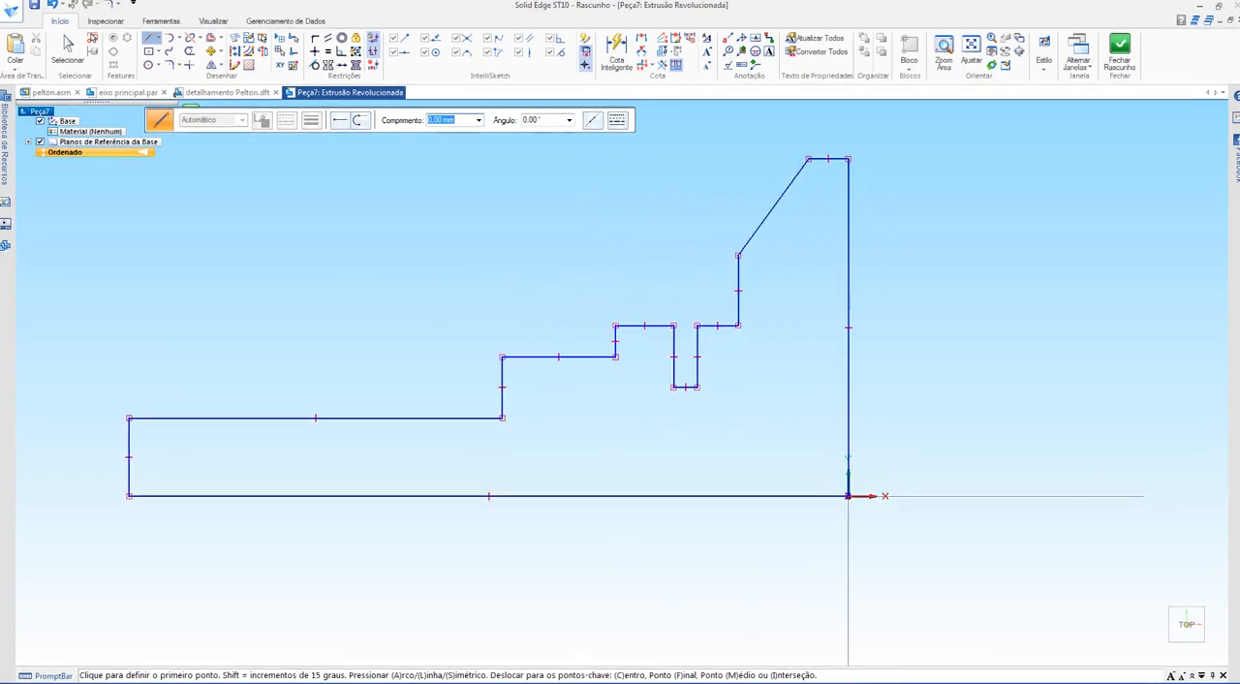
{"action": "key", "text": "Escape"}
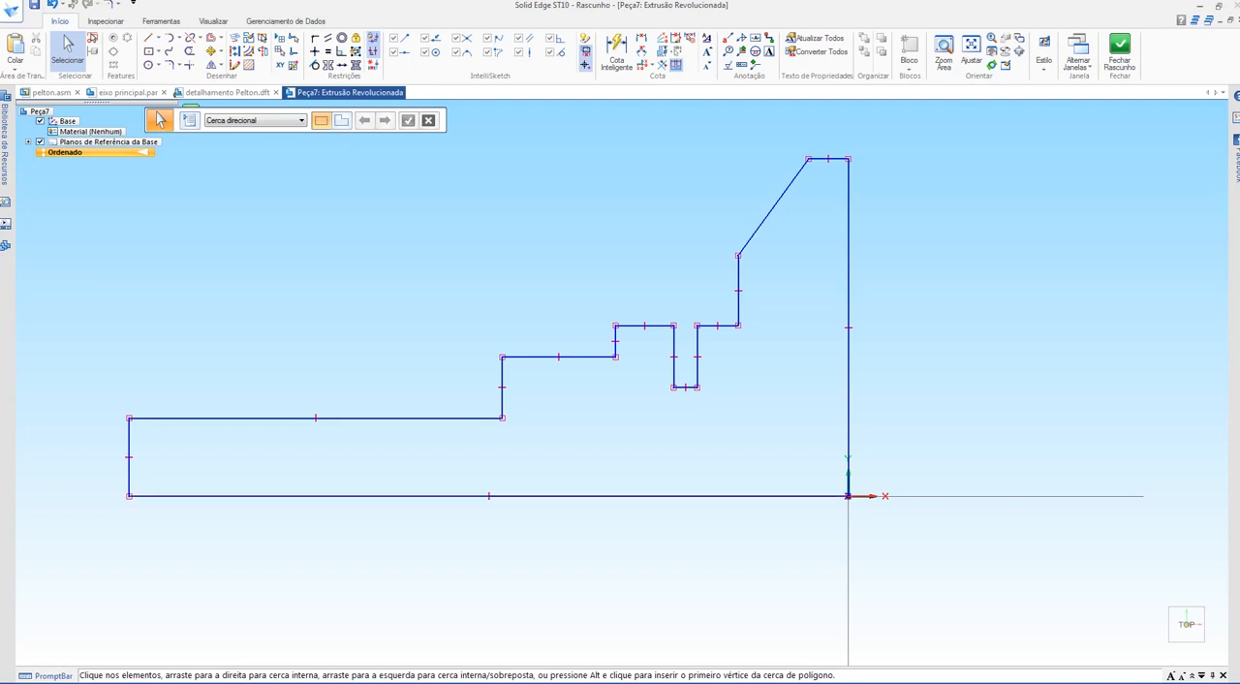
Step: Define the long horizontal base line of the profile as the axis of revolution
{"action": "left_click", "coordinate": [489, 496]}
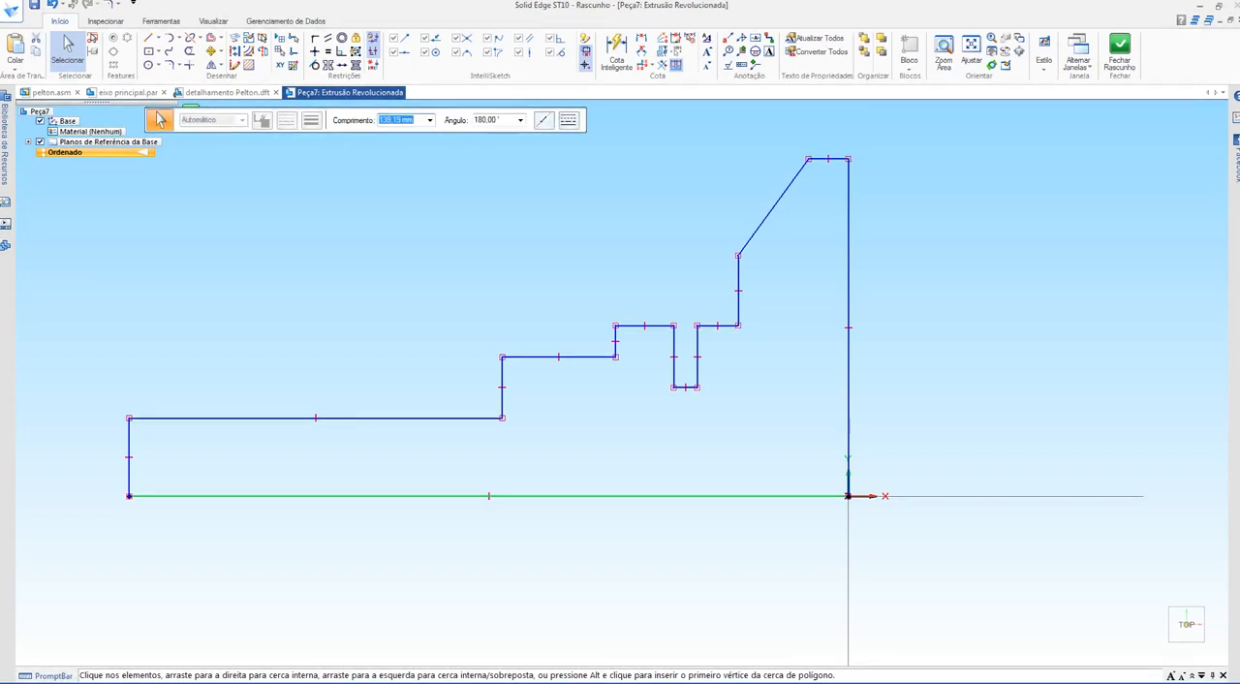
{"action": "left_click", "coordinate": [262, 52]}
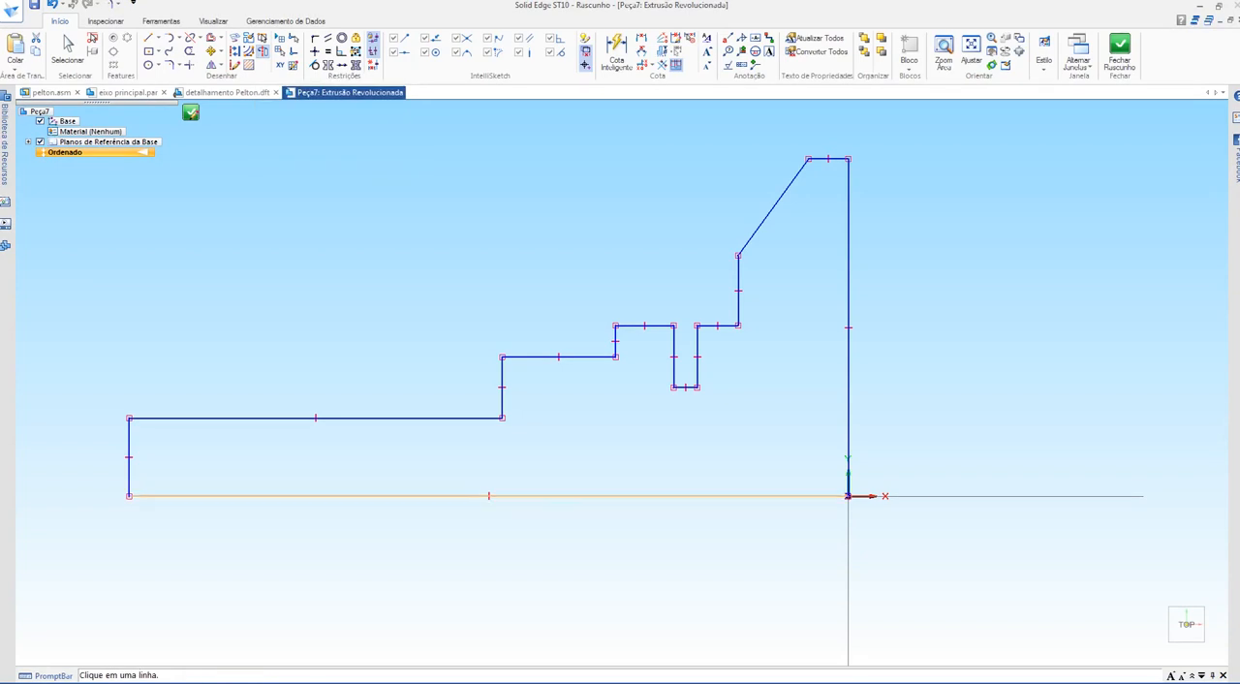
{"action": "left_click", "coordinate": [407, 495]}
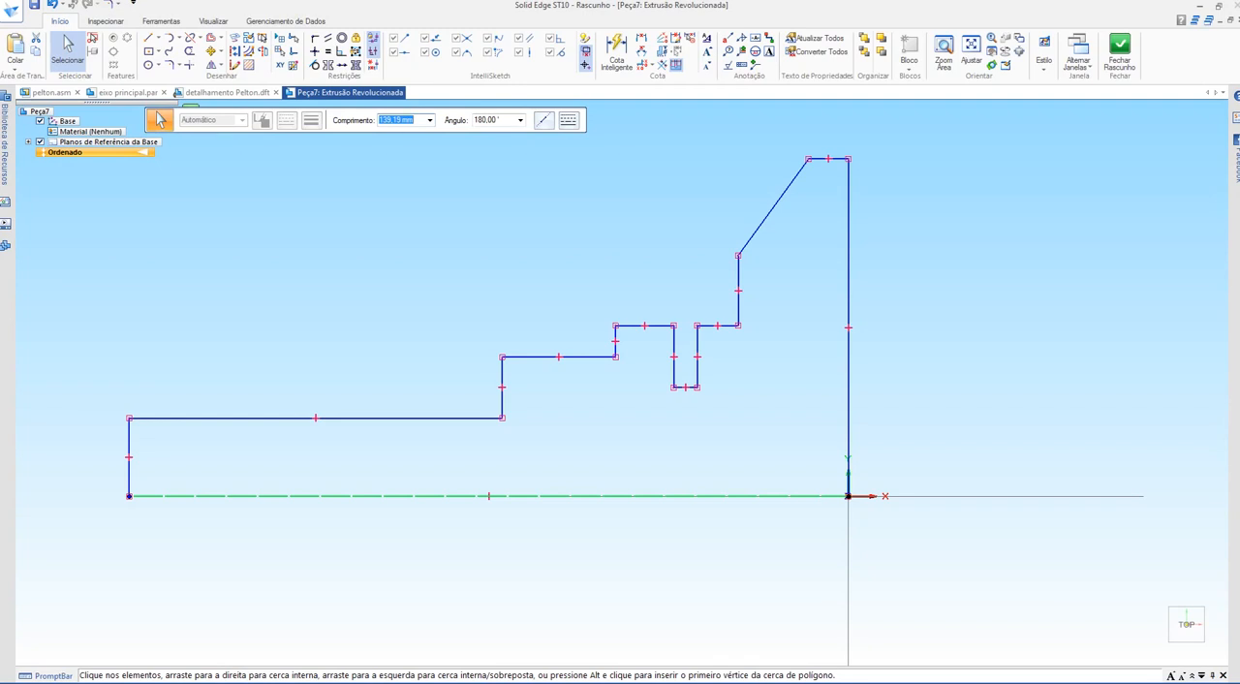
{"action": "left_click", "coordinate": [160, 119]}
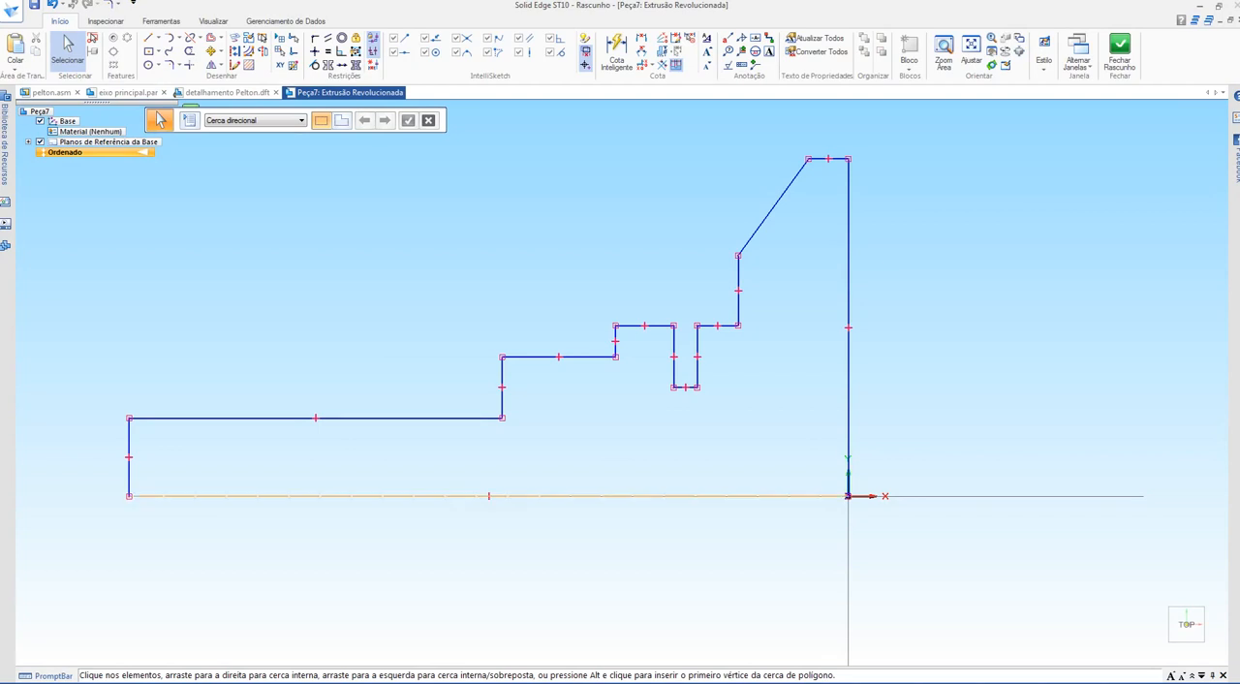
Step: Close the half-profile sketch and examine the partial revolve preview from several viewing directions
{"action": "left_click", "coordinate": [1119, 52]}
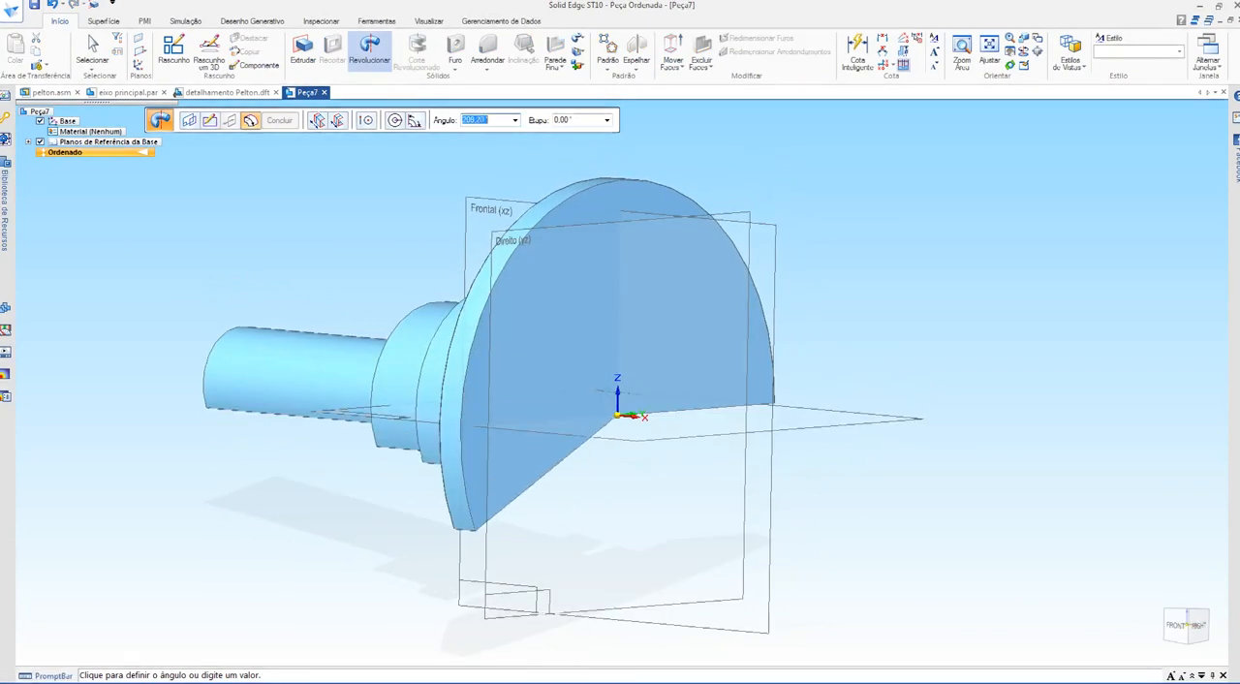
{"action": "middle_click_drag", "start_coordinate": [513, 508], "coordinate": [808, 496]}
{"action": "middle_click_drag", "start_coordinate": [479, 557], "coordinate": [314, 555]}
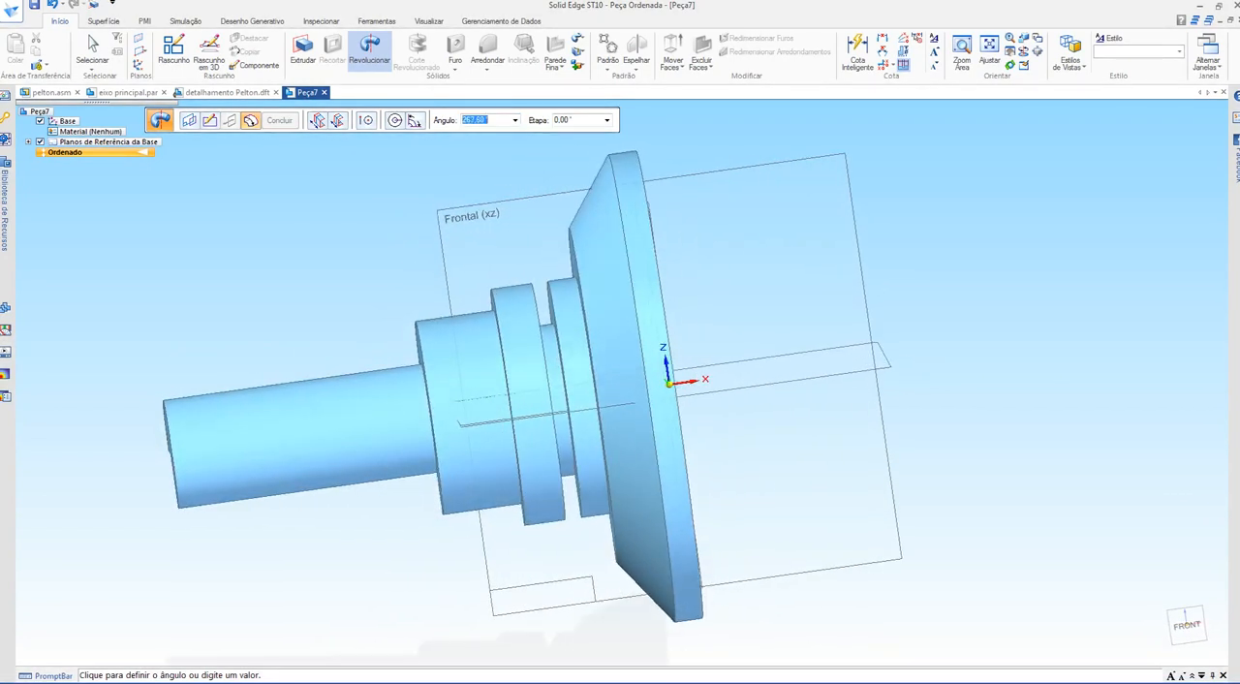
{"action": "middle_click_drag", "start_coordinate": [532, 496], "coordinate": [777, 490]}
{"action": "scroll", "coordinate": [597, 493], "scroll_direction": "up", "scroll_amount": 2}
{"action": "scroll", "coordinate": [596, 533], "scroll_direction": "down", "scroll_amount": 1}
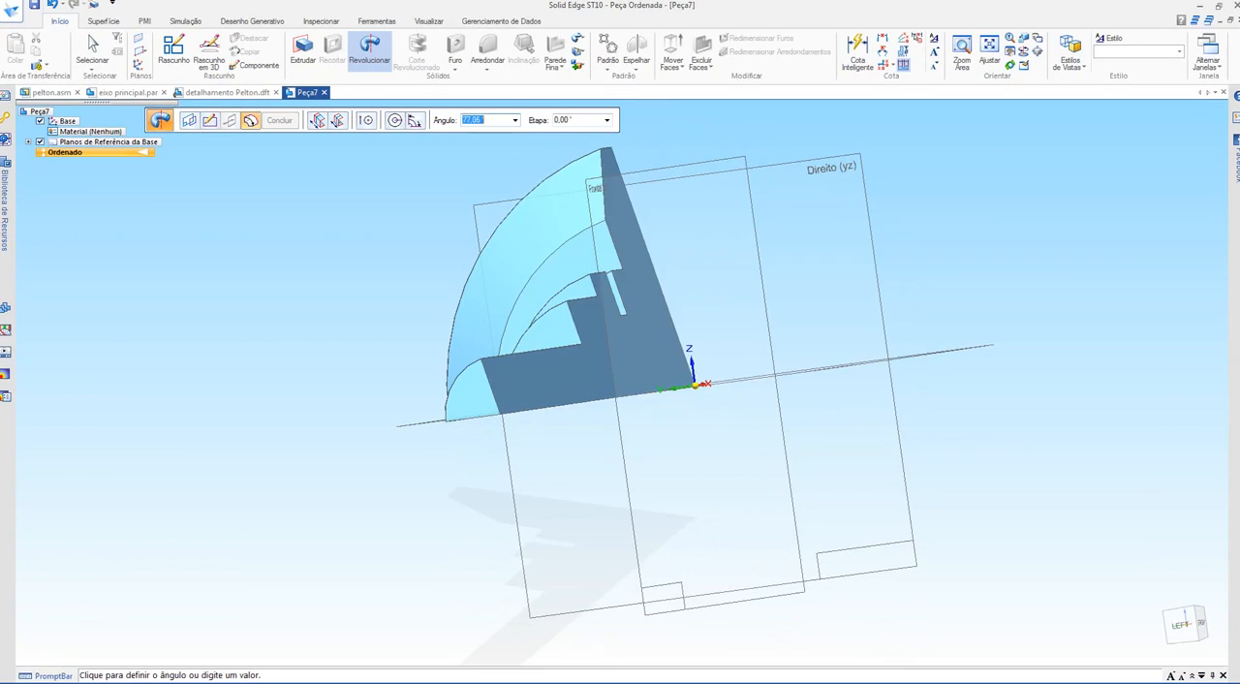
{"action": "middle_click_drag", "start_coordinate": [694, 252], "coordinate": [542, 261]}
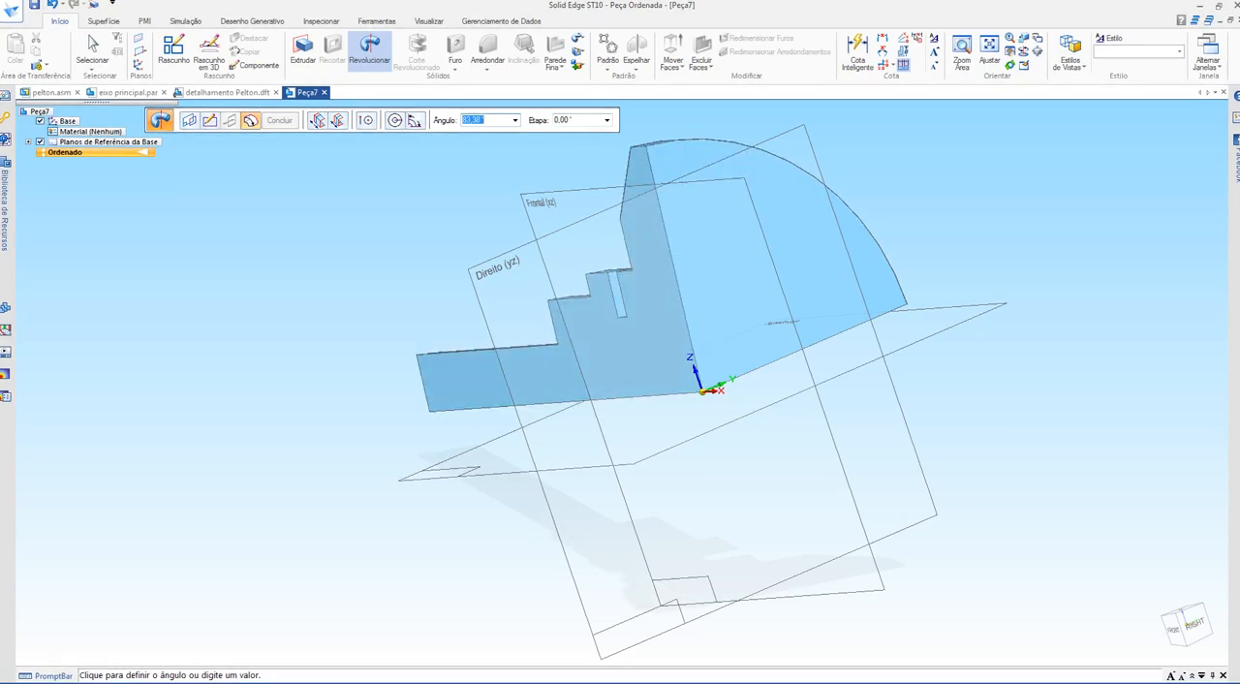
Step: Try revolve angles of 90°, 120° and 270° on the half-profile preview
{"action": "key", "text": "Tab"}
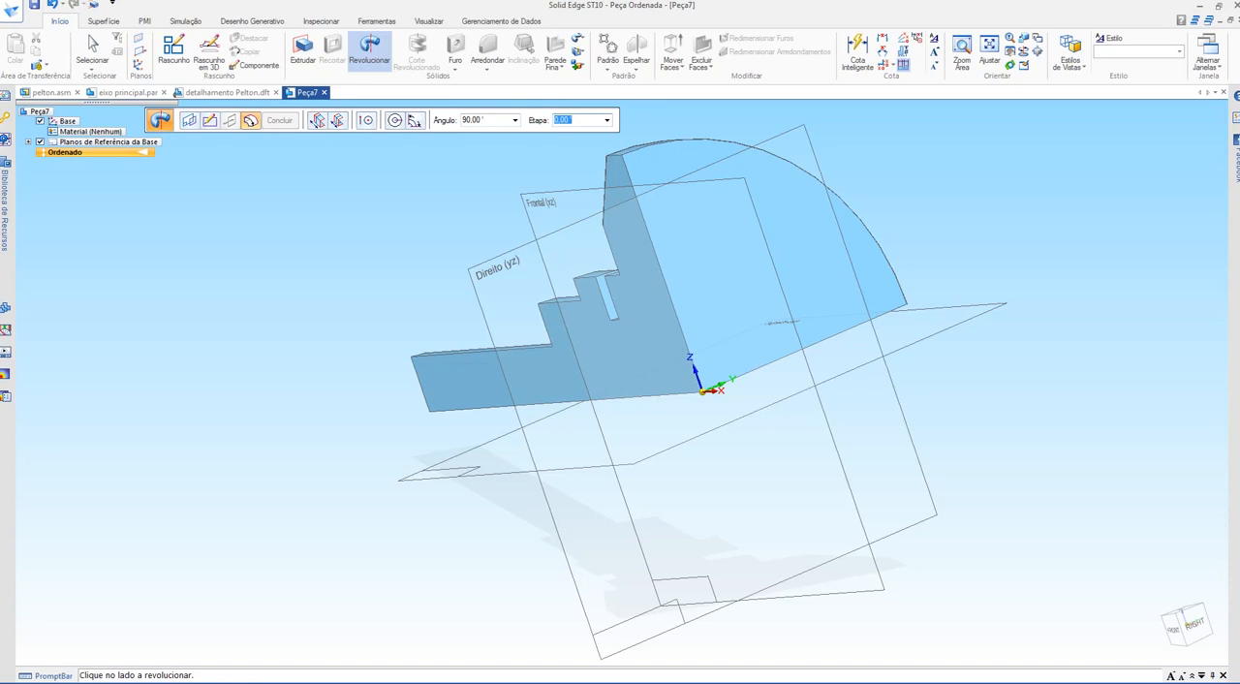
{"action": "mouse_move", "coordinate": [678, 388]}
{"action": "middle_mouse_down"}
{"action": "mouse_move", "coordinate": [552, 397]}
{"action": "mouse_move", "coordinate": [824, 383]}
{"action": "mouse_move", "coordinate": [823, 399]}
{"action": "middle_mouse_up"}
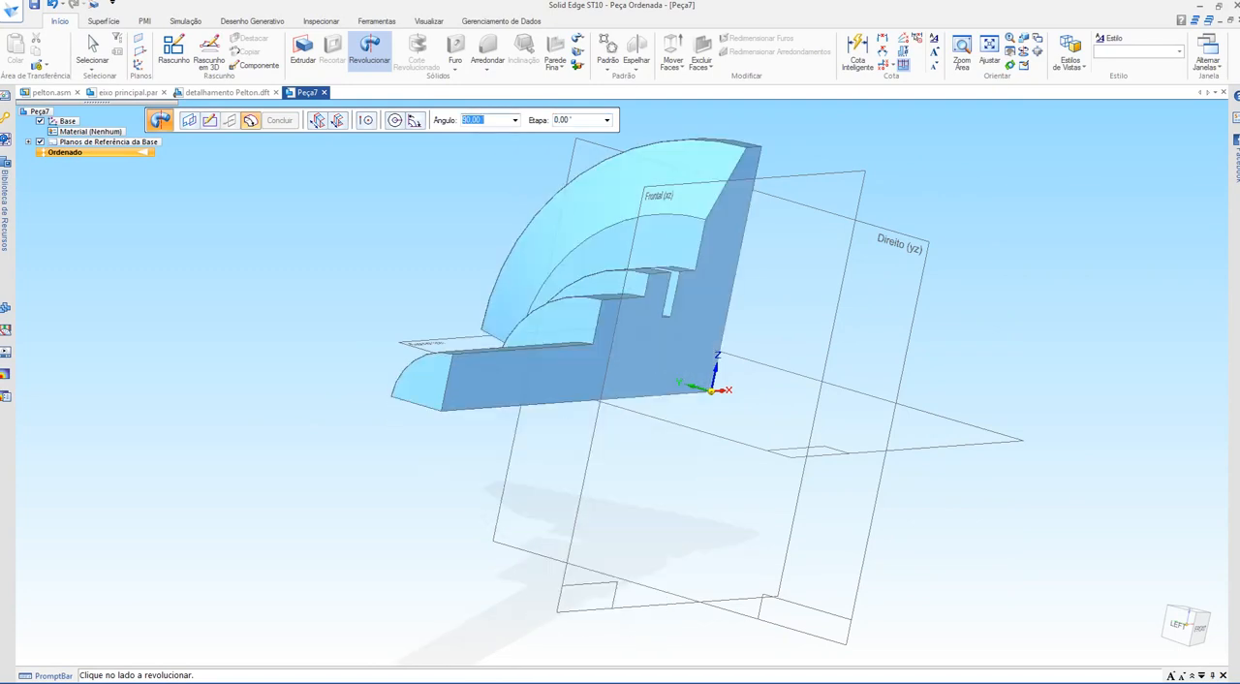
{"action": "type", "text": "0"}
{"action": "key", "text": "Tab"}
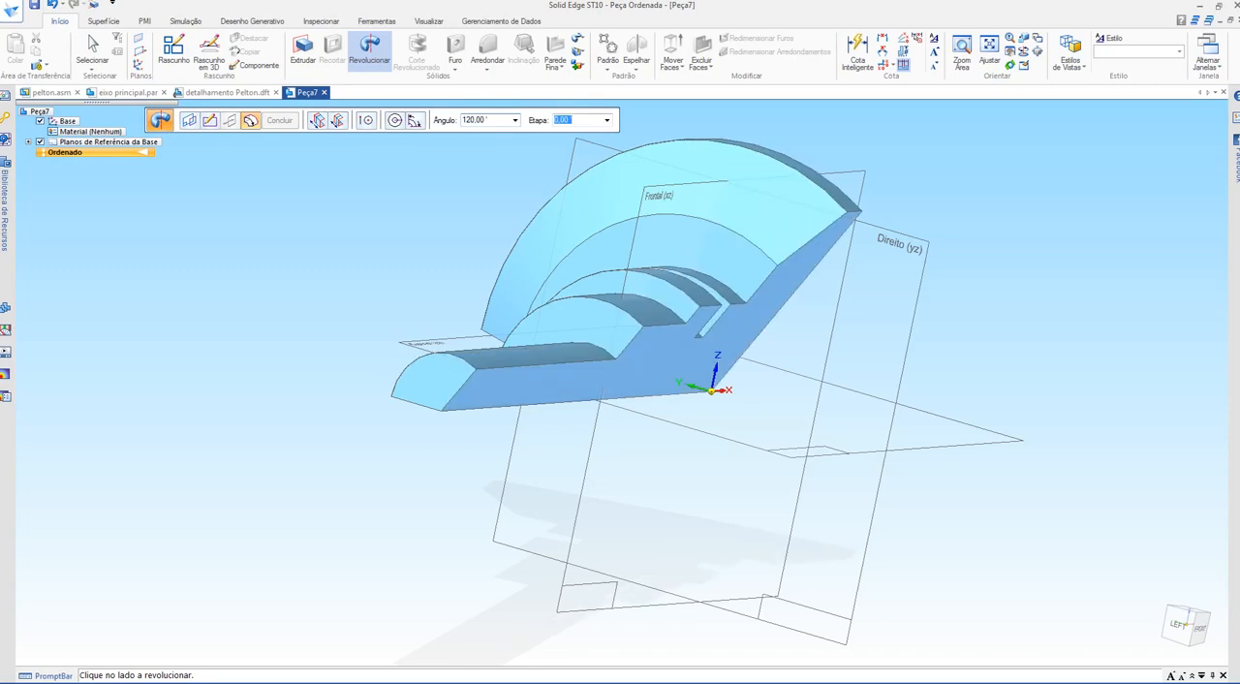
{"action": "middle_click_drag", "start_coordinate": [601, 388], "coordinate": [770, 420]}
{"action": "key", "text": "shift+Tab"}
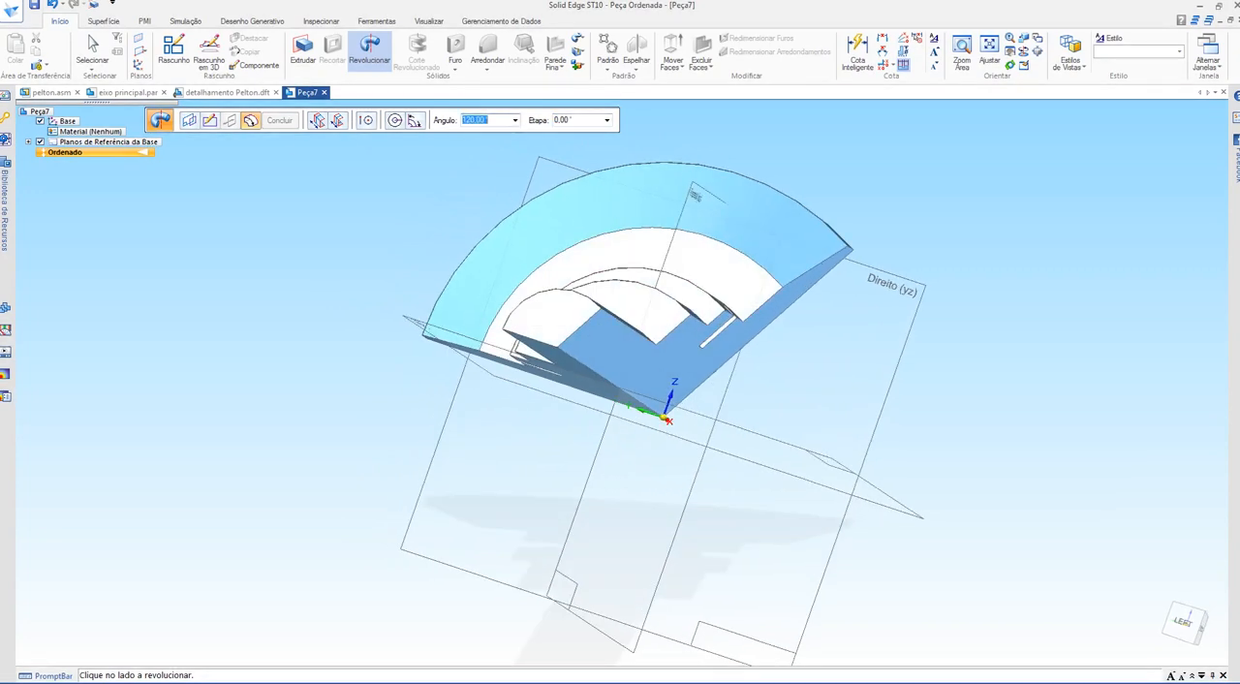
{"action": "type", "text": "270"}
{"action": "key", "text": "Tab"}
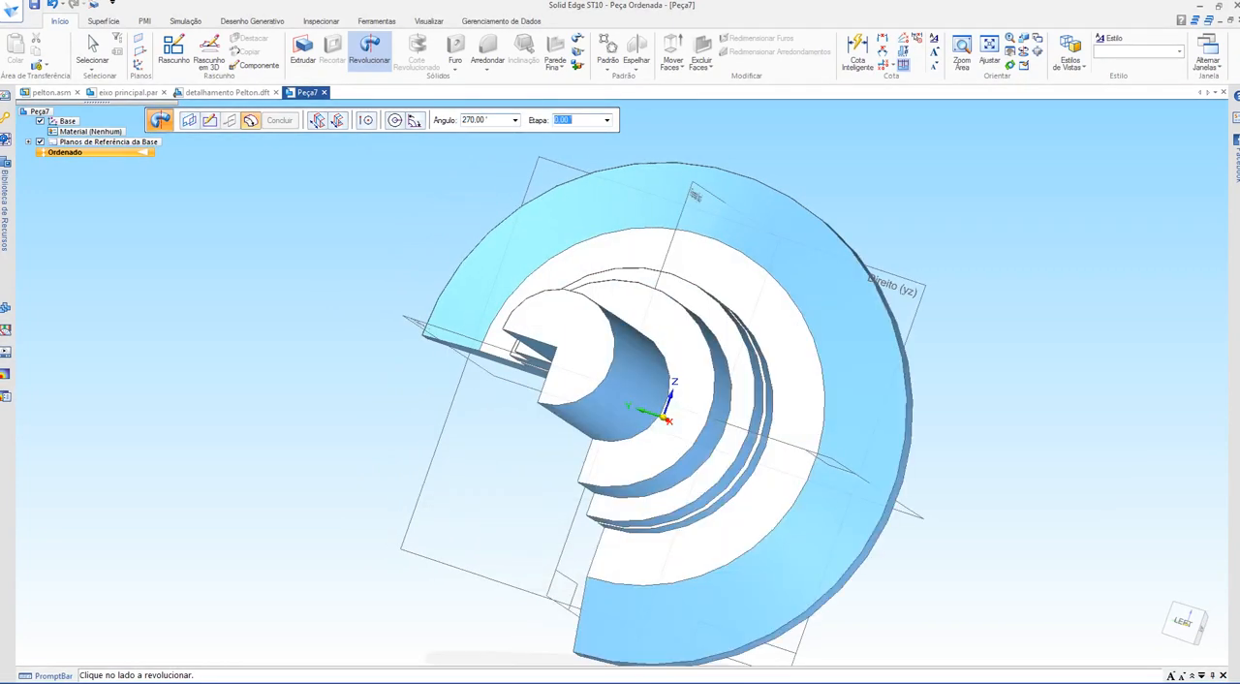
Step: Revolve the half-profile a full 360° about its axis and finish the revolved extrusion
{"action": "middle_click_drag", "start_coordinate": [620, 417], "coordinate": [709, 384]}
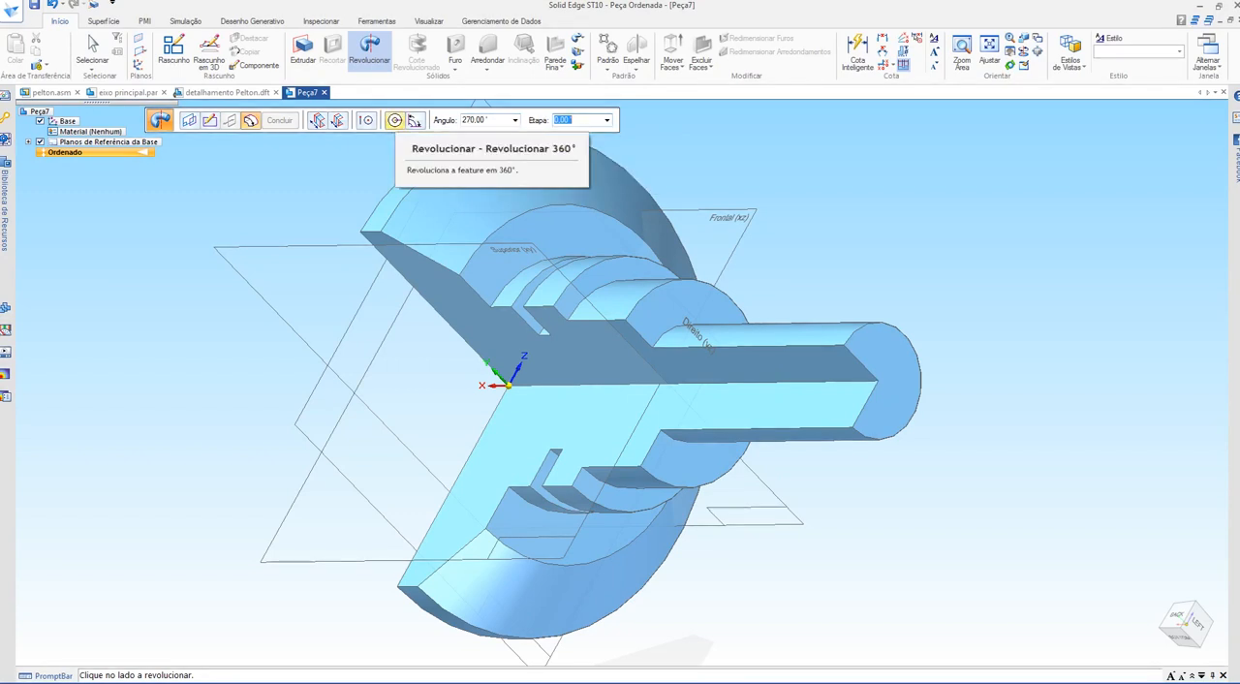
{"action": "left_click", "coordinate": [394, 120]}
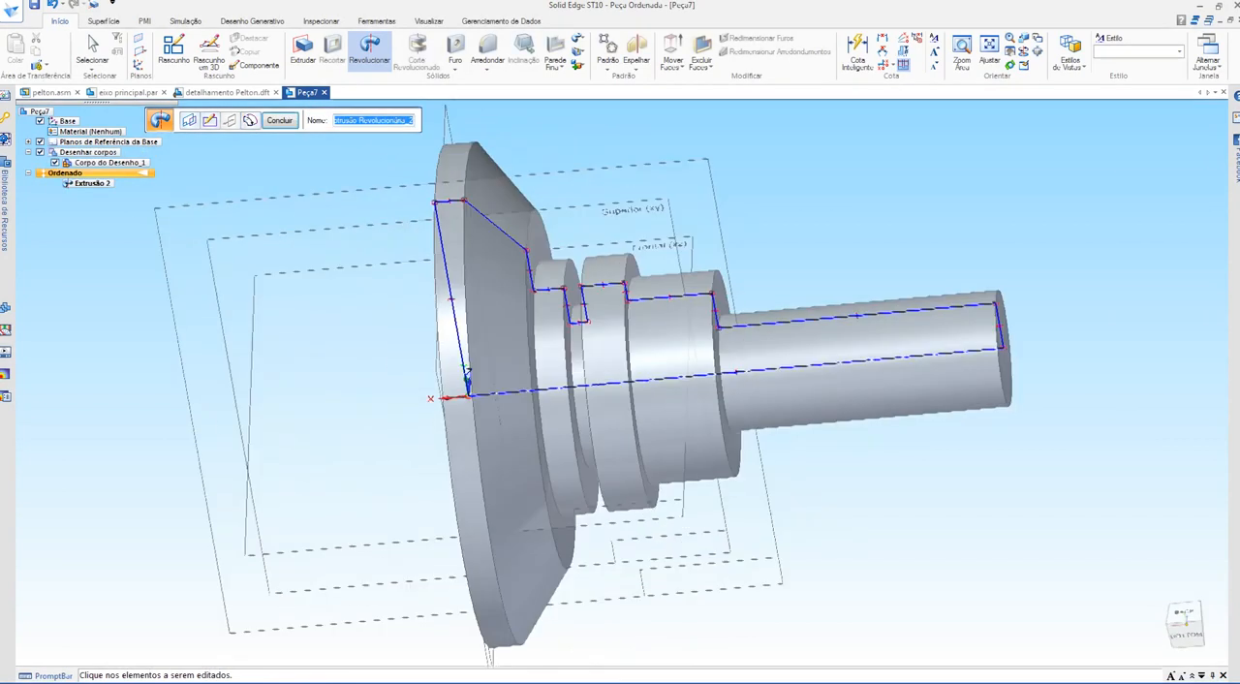
{"action": "middle_click_drag", "start_coordinate": [619, 387], "coordinate": [523, 388]}
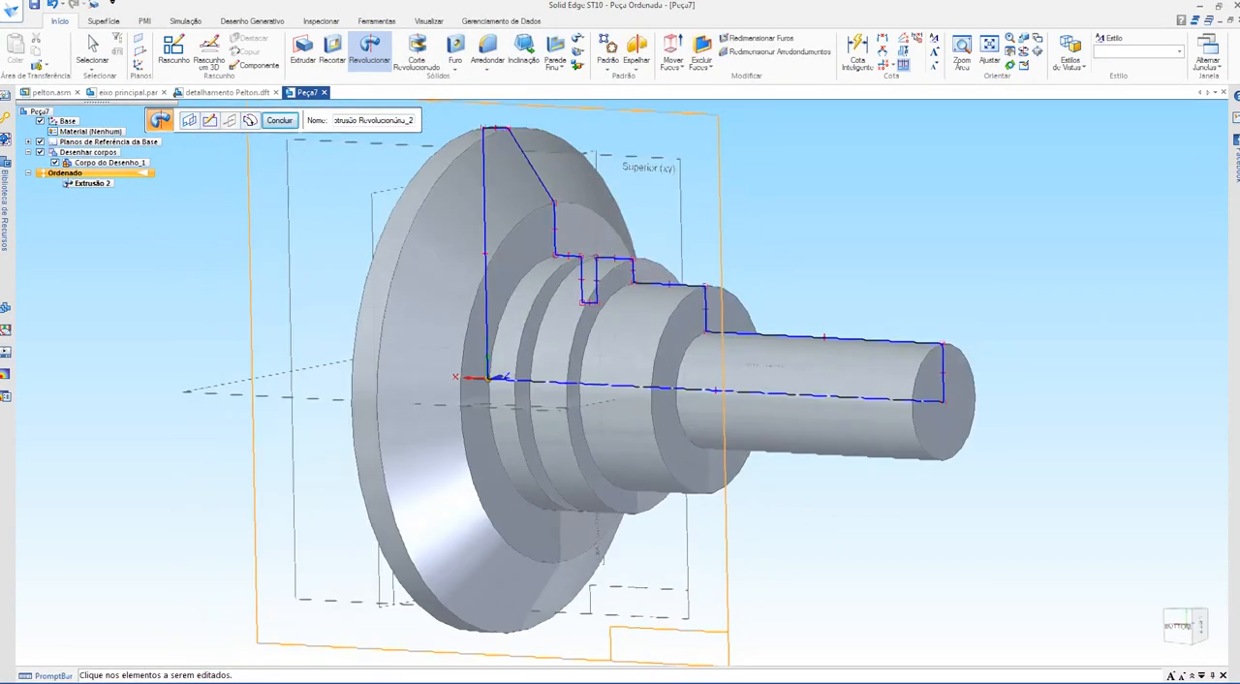
{"action": "left_click", "coordinate": [279, 120]}
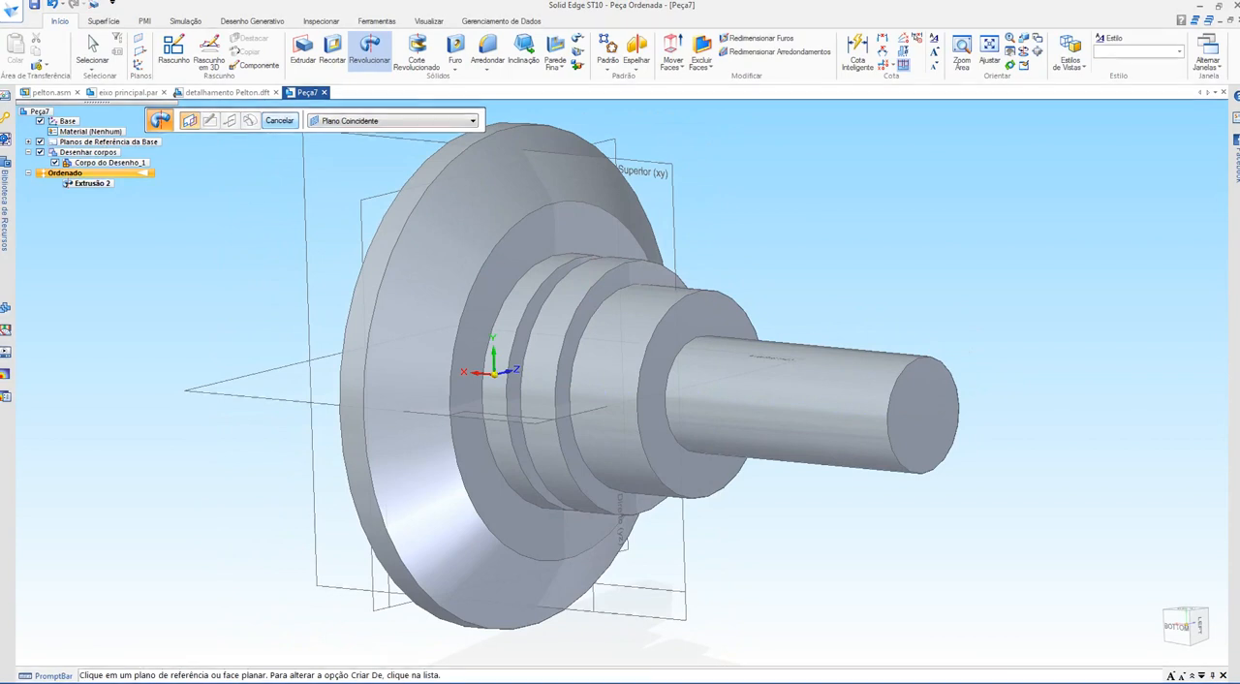
{"action": "middle_click_drag", "start_coordinate": [668, 373], "coordinate": [514, 397], "text": "shift"}
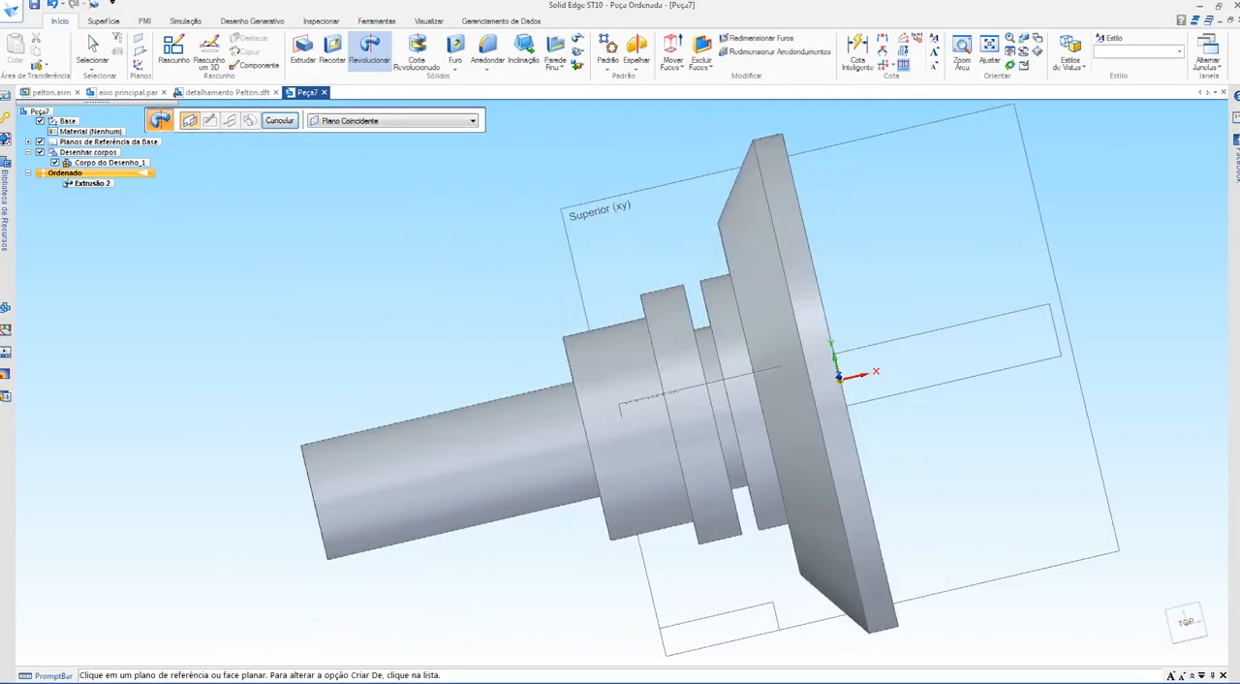
{"action": "middle_click_drag", "start_coordinate": [620, 388], "coordinate": [596, 378], "text": "shift"}
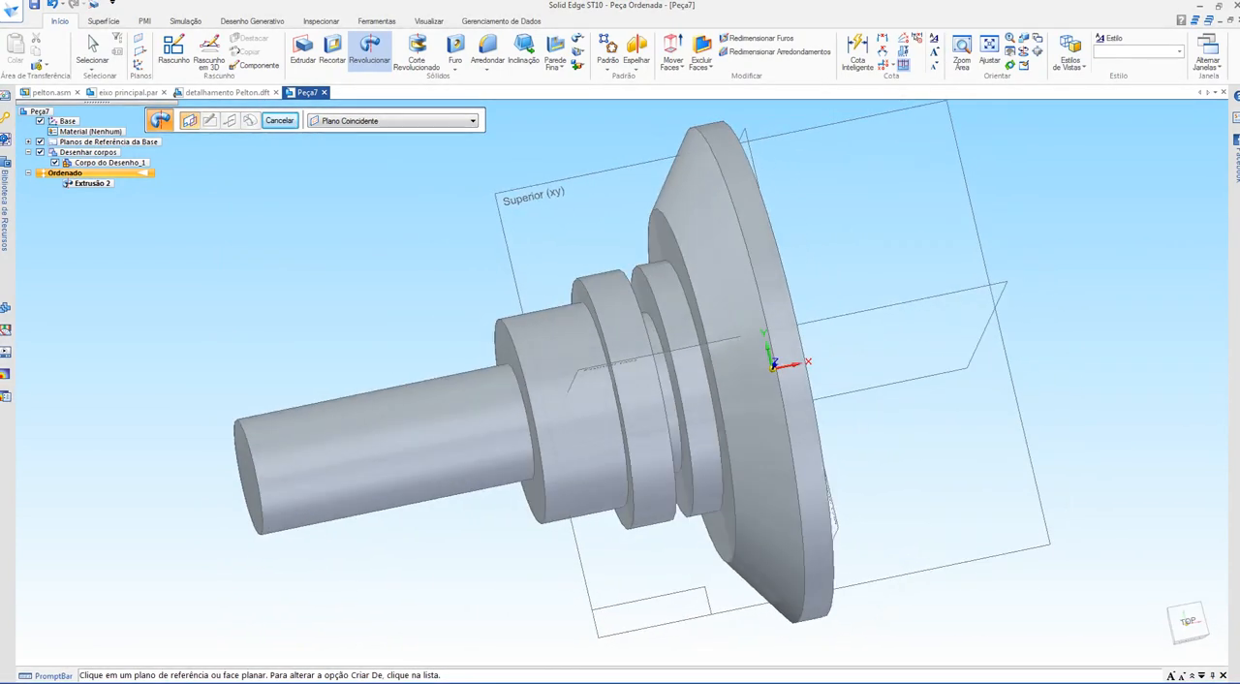
{"action": "key", "text": "Escape"}
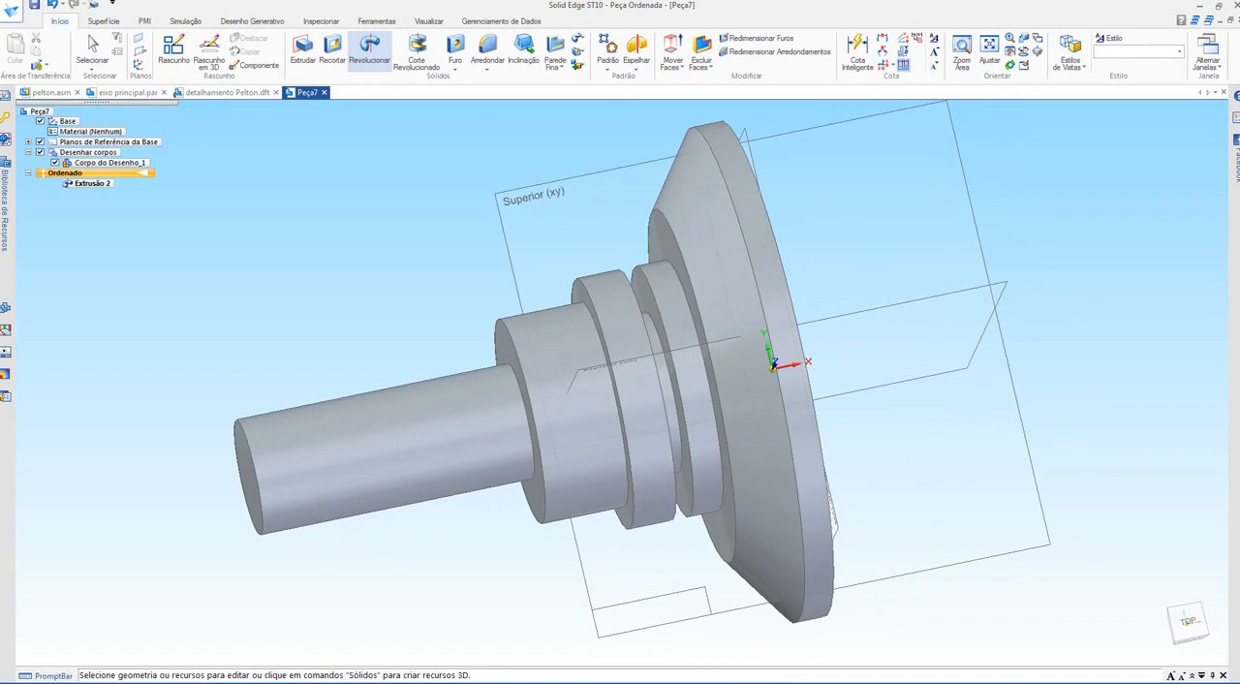
Step: Edit the revolved shaft dynamically, extending the second section toward the shaft's free end and deepening the groove
{"action": "left_click", "coordinate": [291, 499]}
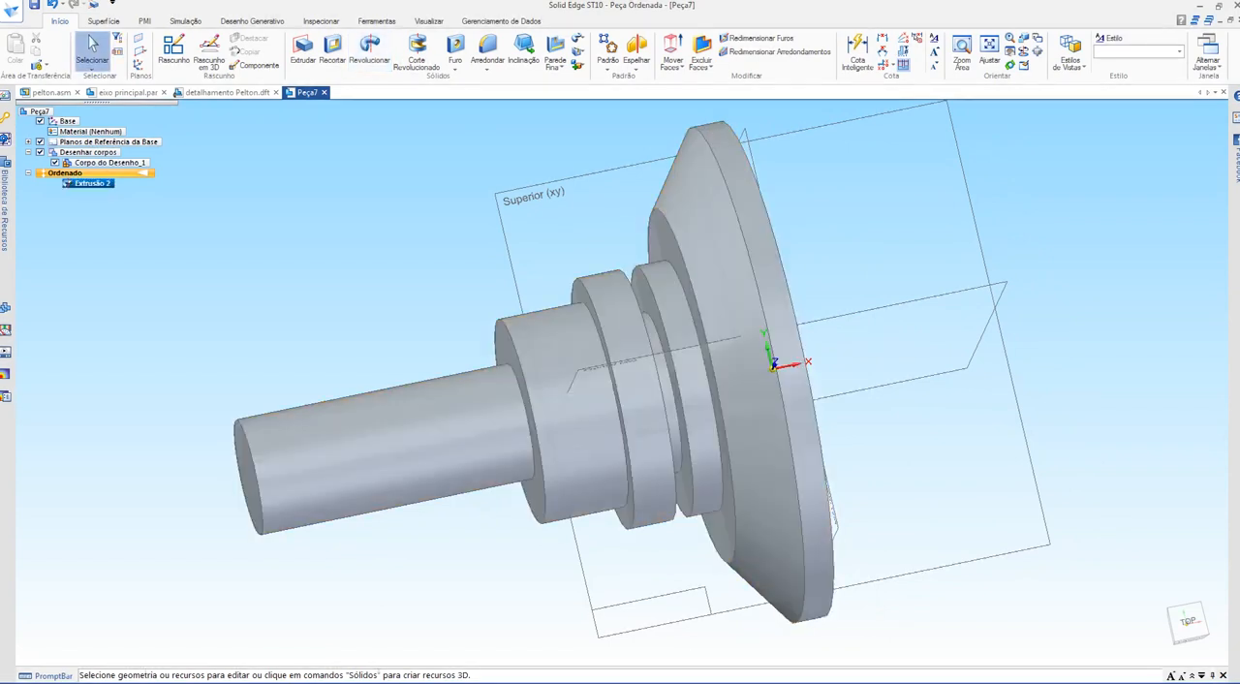
{"action": "left_click", "coordinate": [362, 495]}
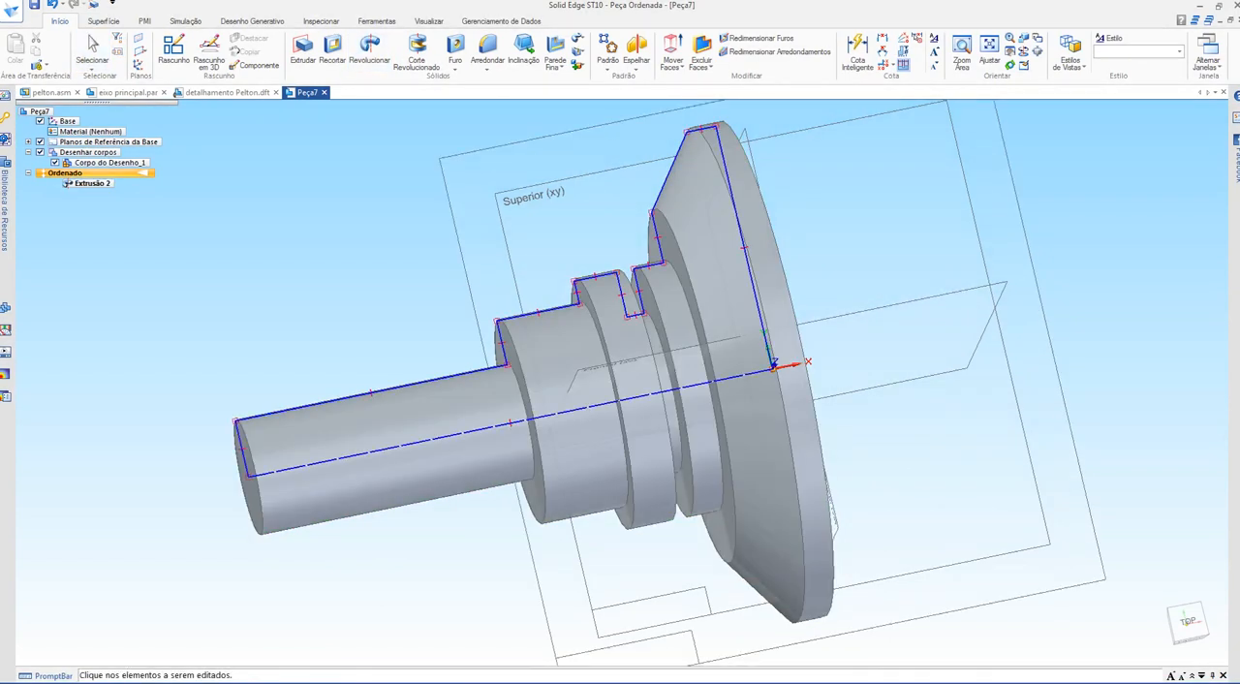
{"action": "left_click_drag", "start_coordinate": [502, 342], "coordinate": [344, 374]}
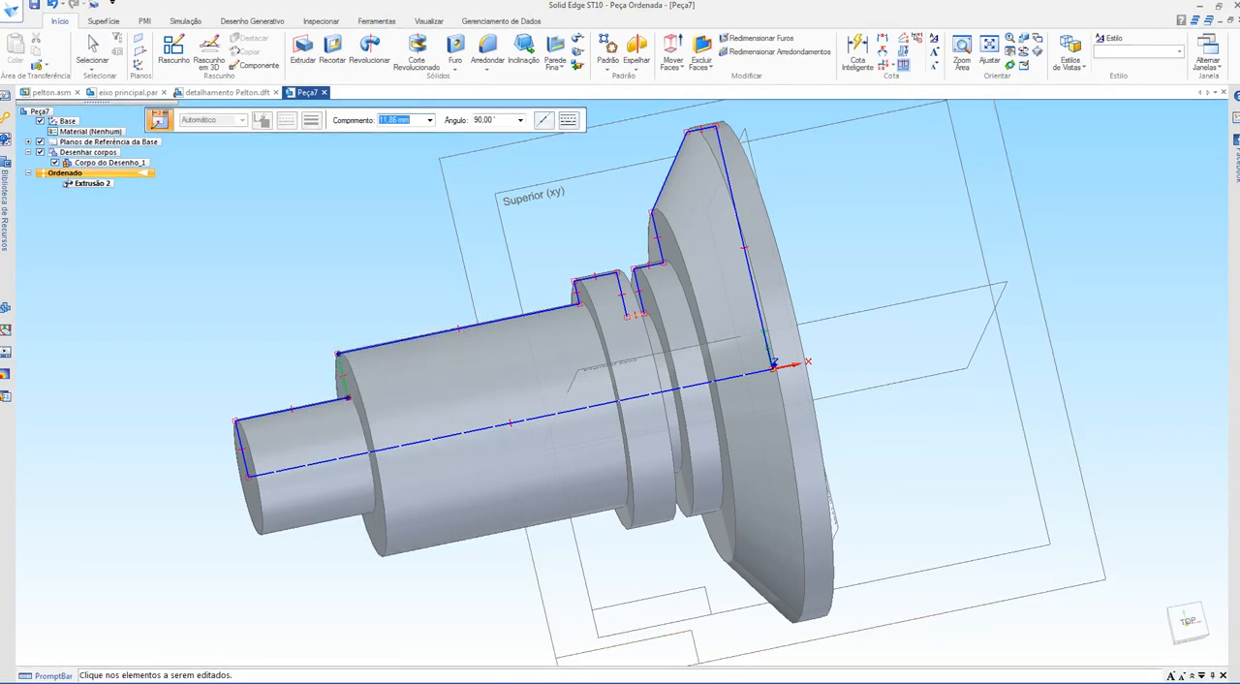
{"action": "left_click_drag", "start_coordinate": [634, 315], "coordinate": [640, 341]}
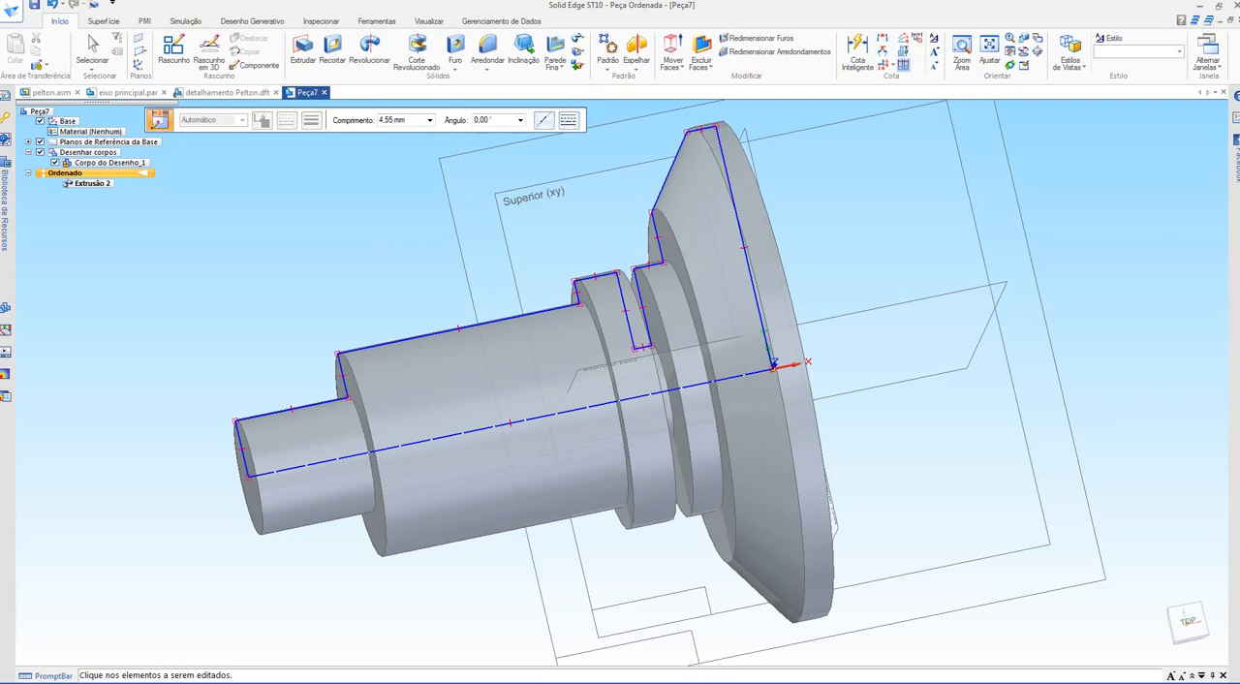
Step: Shift the flange's sloped line toward its flat face and move the shaft's end line outward, lengthening the end section to about 67 mm
{"action": "middle_click_drag", "start_coordinate": [640, 341], "coordinate": [607, 456]}
{"action": "left_click_drag", "start_coordinate": [634, 277], "coordinate": [647, 281]}
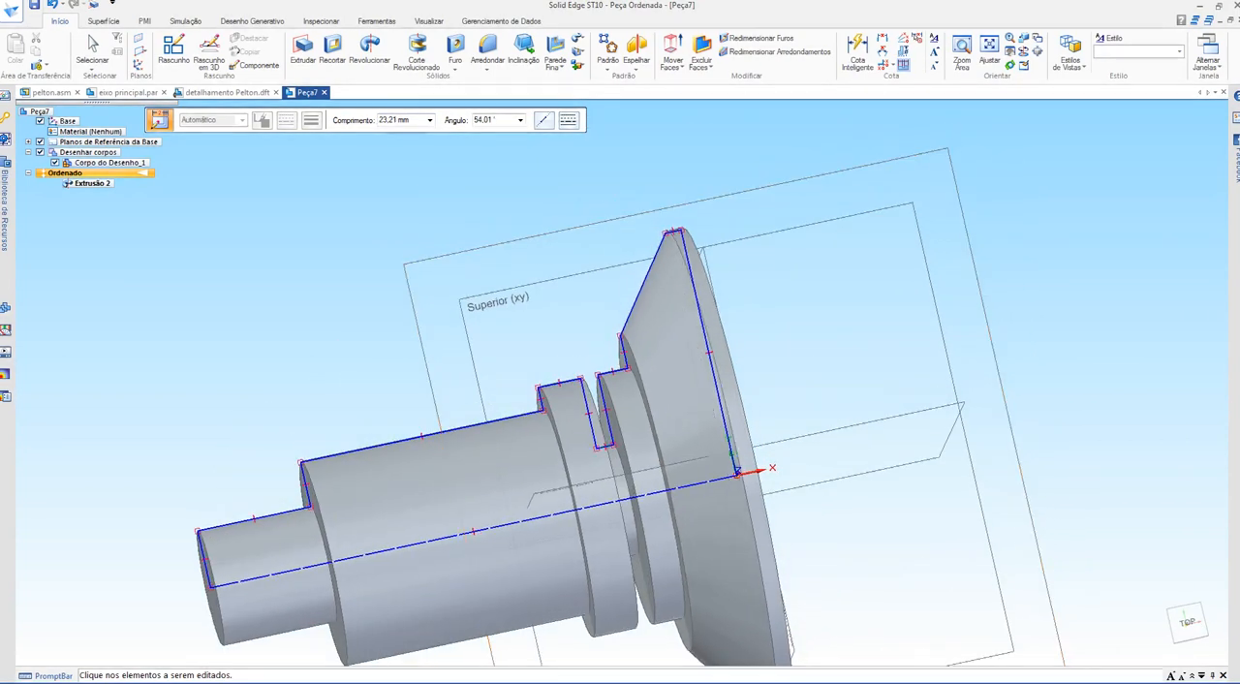
{"action": "middle_click_drag", "start_coordinate": [661, 281], "coordinate": [668, 308]}
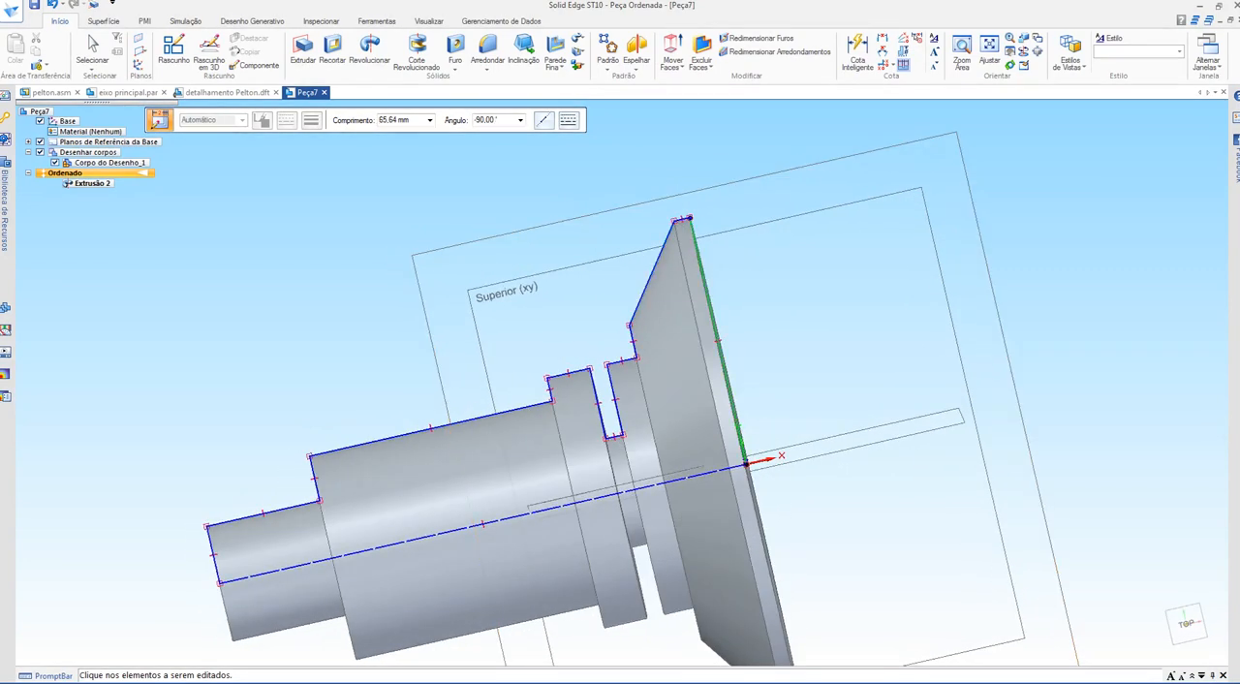
{"action": "left_click_drag", "start_coordinate": [102, 581], "coordinate": [74, 585]}
{"action": "scroll", "coordinate": [74, 585], "scroll_direction": "down", "scroll_amount": 1}
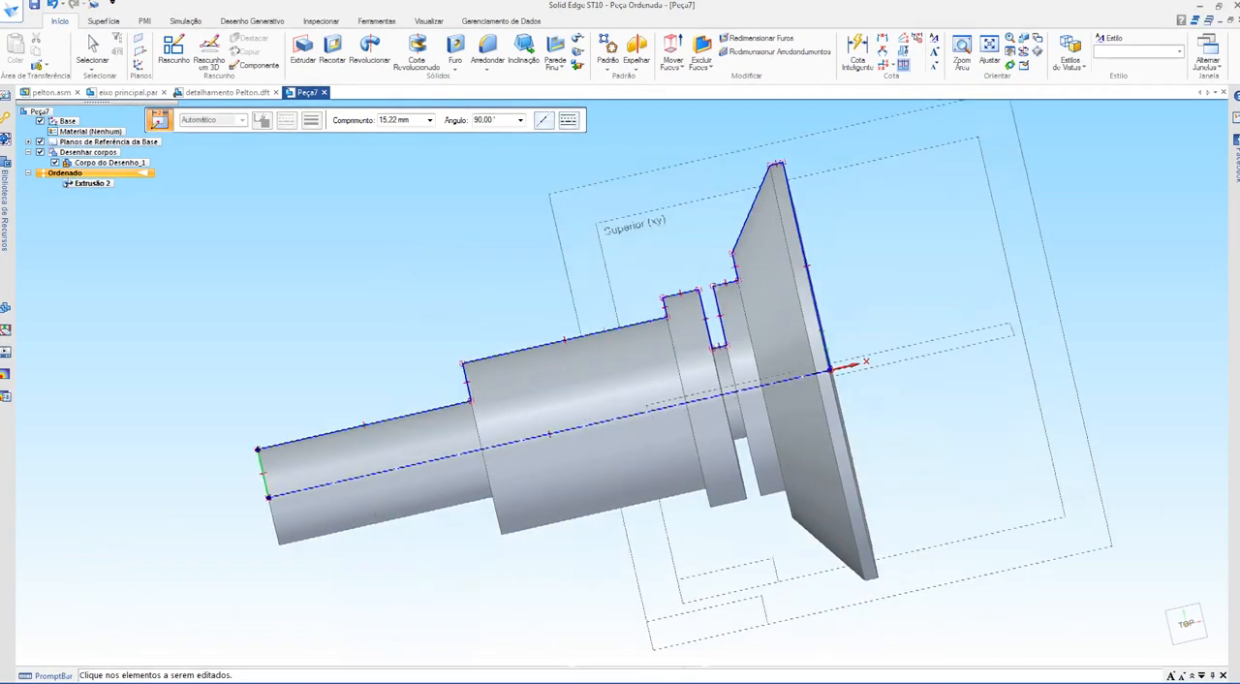
Step: Shrink the shaft's end section to a thin rod by moving its profile line close to the axis
{"action": "mouse_move", "coordinate": [407, 465]}
{"action": "middle_mouse_down"}
{"action": "mouse_move", "coordinate": [459, 447]}
{"action": "mouse_move", "coordinate": [442, 442]}
{"action": "middle_mouse_up"}
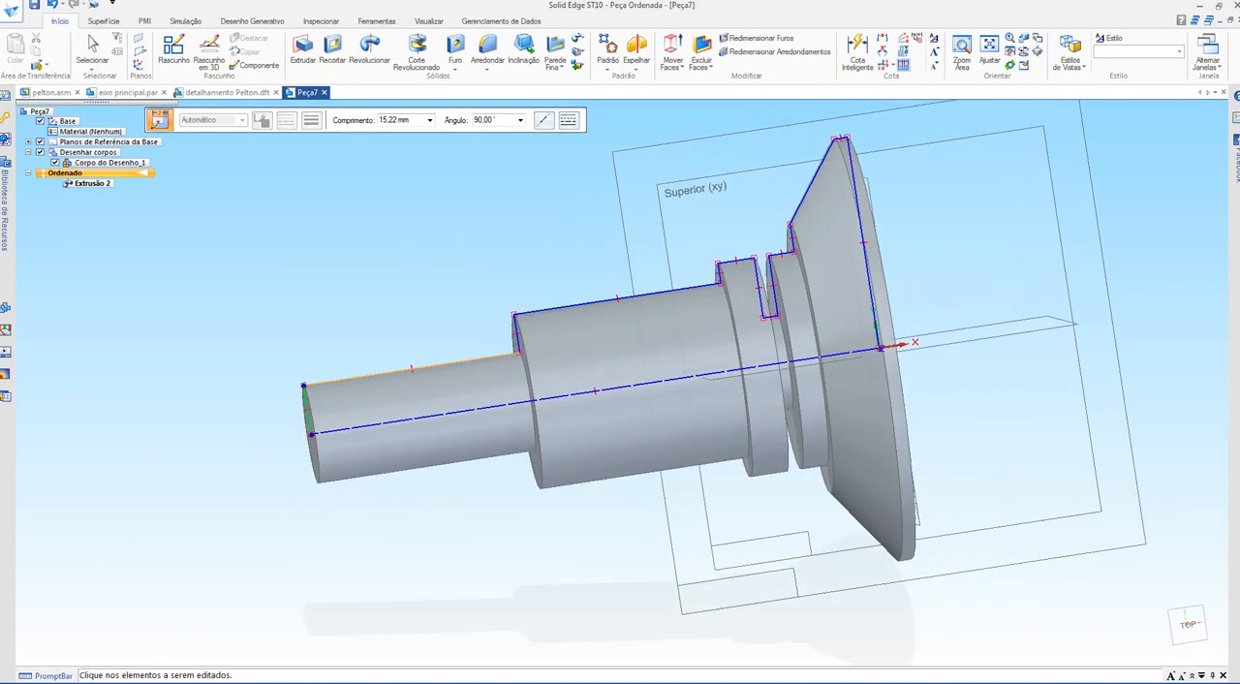
{"action": "left_click_drag", "start_coordinate": [412, 368], "coordinate": [416, 409]}
{"action": "scroll", "coordinate": [463, 436], "scroll_direction": "up", "scroll_amount": 5}
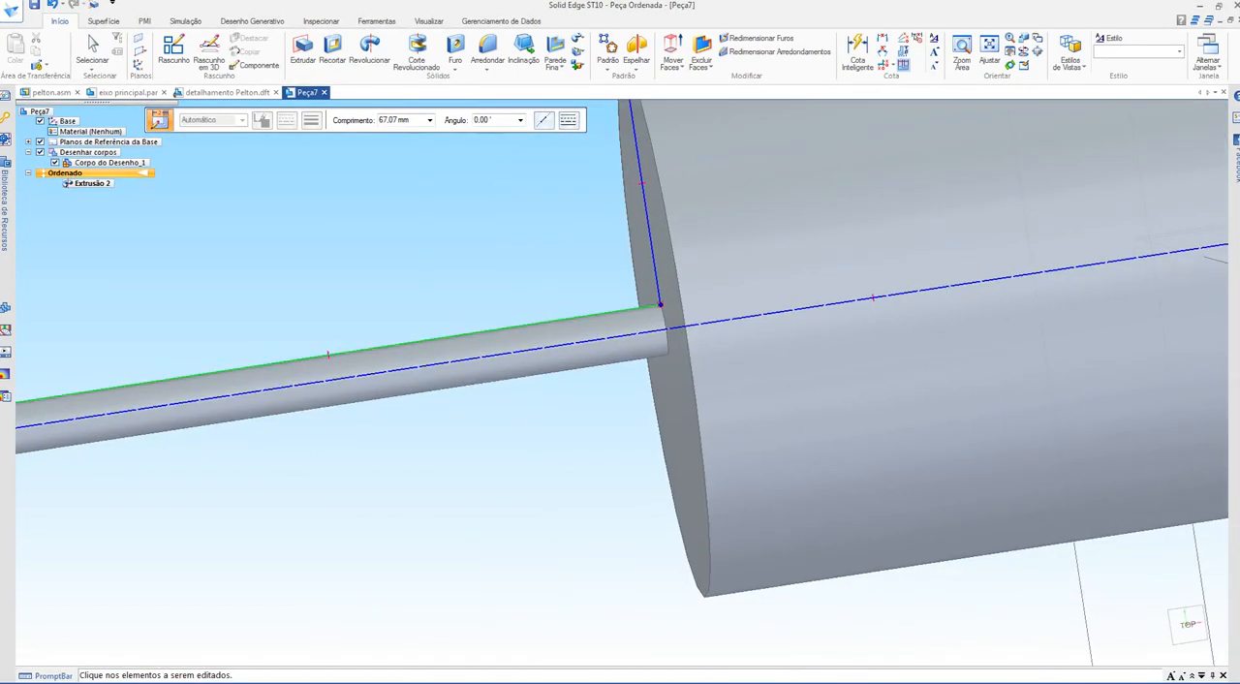
{"action": "scroll", "coordinate": [530, 279], "scroll_direction": "up", "scroll_amount": 4}
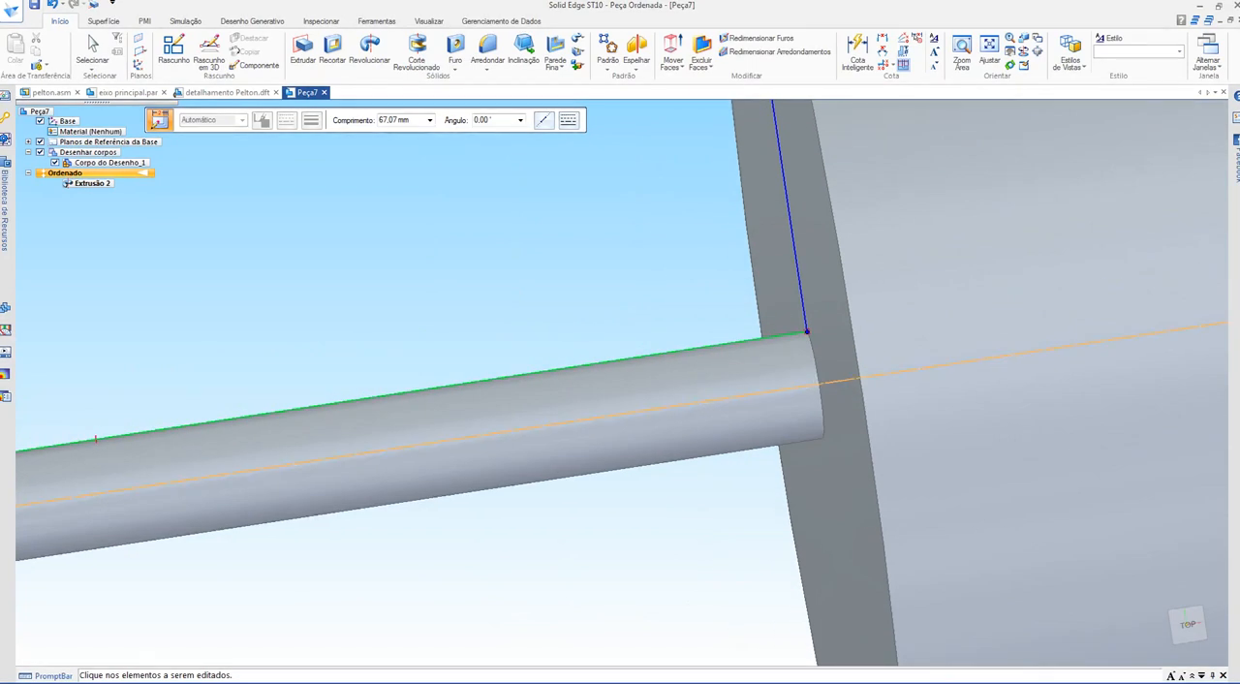
{"action": "scroll", "coordinate": [593, 552], "scroll_direction": "down", "scroll_amount": 5}
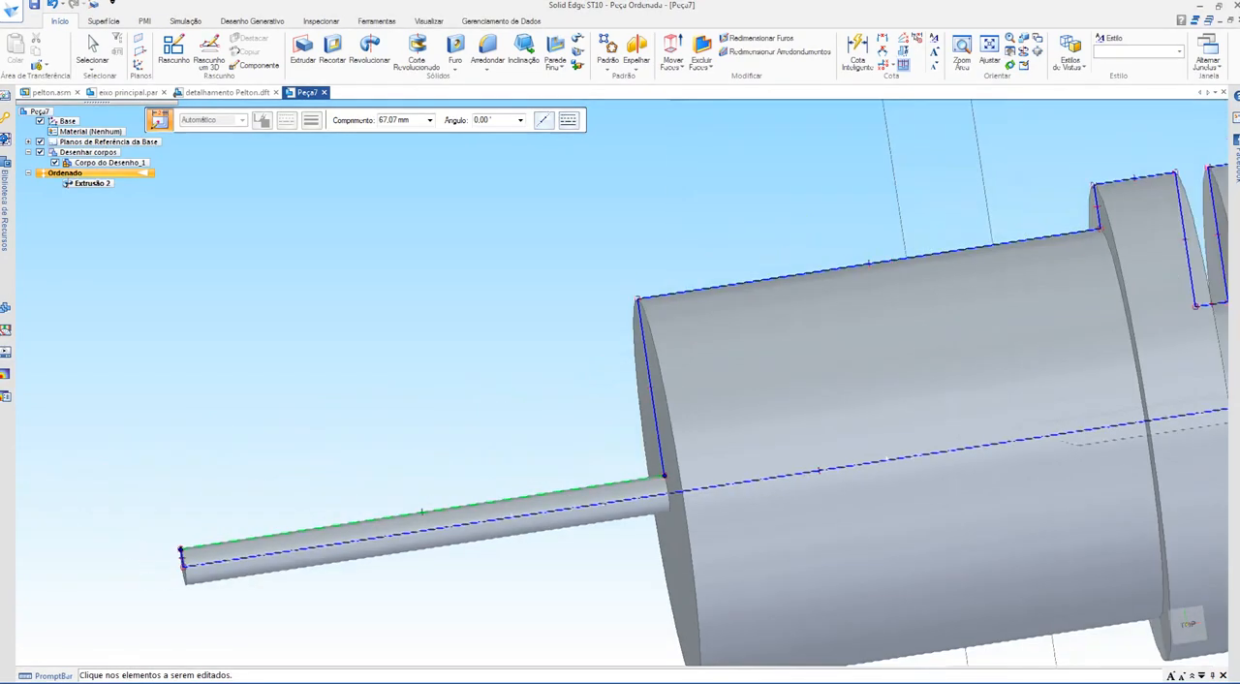
Step: Thicken the shaft's end section by moving its profile line away from the axis, and end the dynamic editing
{"action": "middle_click_drag", "start_coordinate": [593, 552], "coordinate": [611, 491], "text": "shift"}
{"action": "left_click_drag", "start_coordinate": [504, 442], "coordinate": [487, 331]}
{"action": "scroll", "coordinate": [479, 325], "scroll_direction": "down", "scroll_amount": 5}
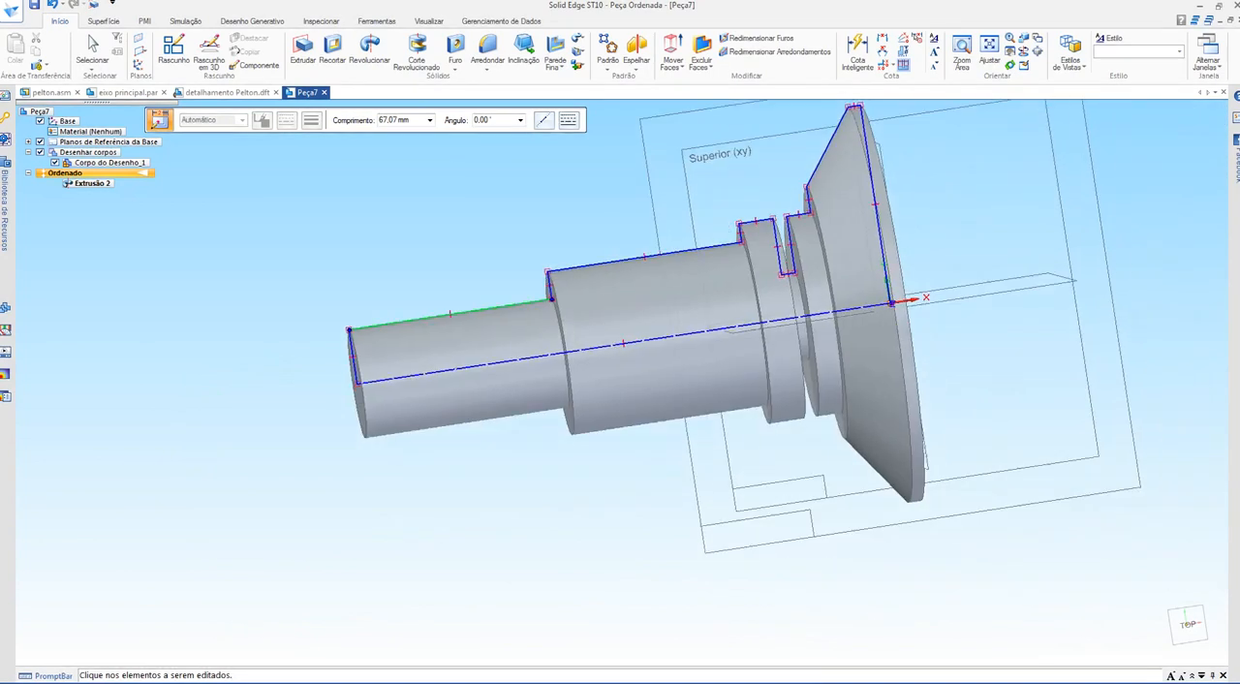
{"action": "mouse_move", "coordinate": [480, 324]}
{"action": "middle_mouse_down"}
{"action": "mouse_move", "coordinate": [398, 339]}
{"action": "mouse_move", "coordinate": [436, 353]}
{"action": "mouse_move", "coordinate": [377, 378]}
{"action": "middle_mouse_up"}
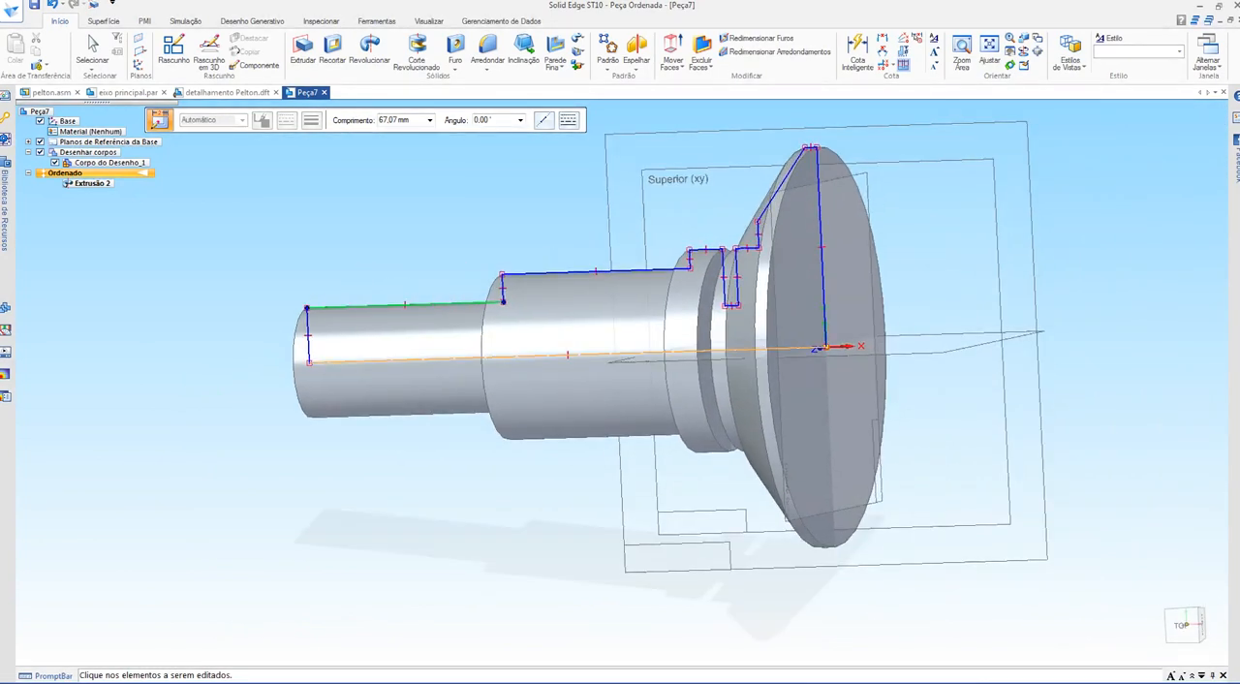
{"action": "key", "text": "Escape"}
{"action": "key", "text": "Escape"}
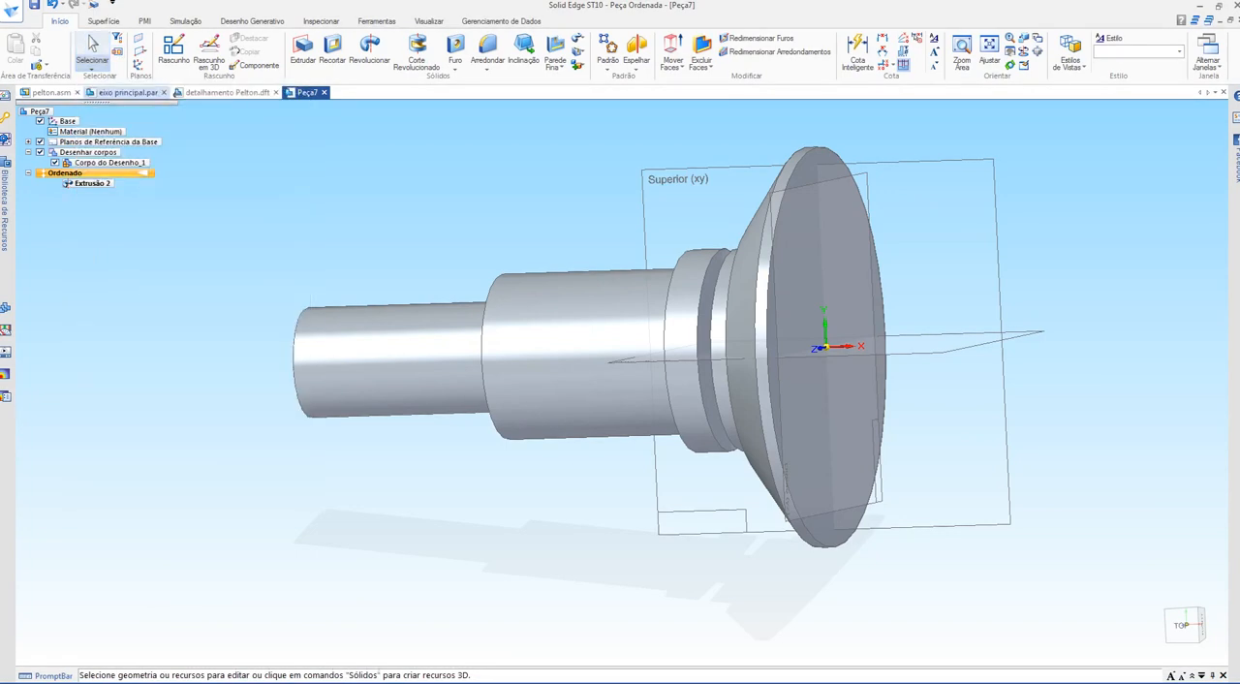
{"action": "left_click", "coordinate": [77, 183]}
{"action": "right_click", "coordinate": [78, 183]}
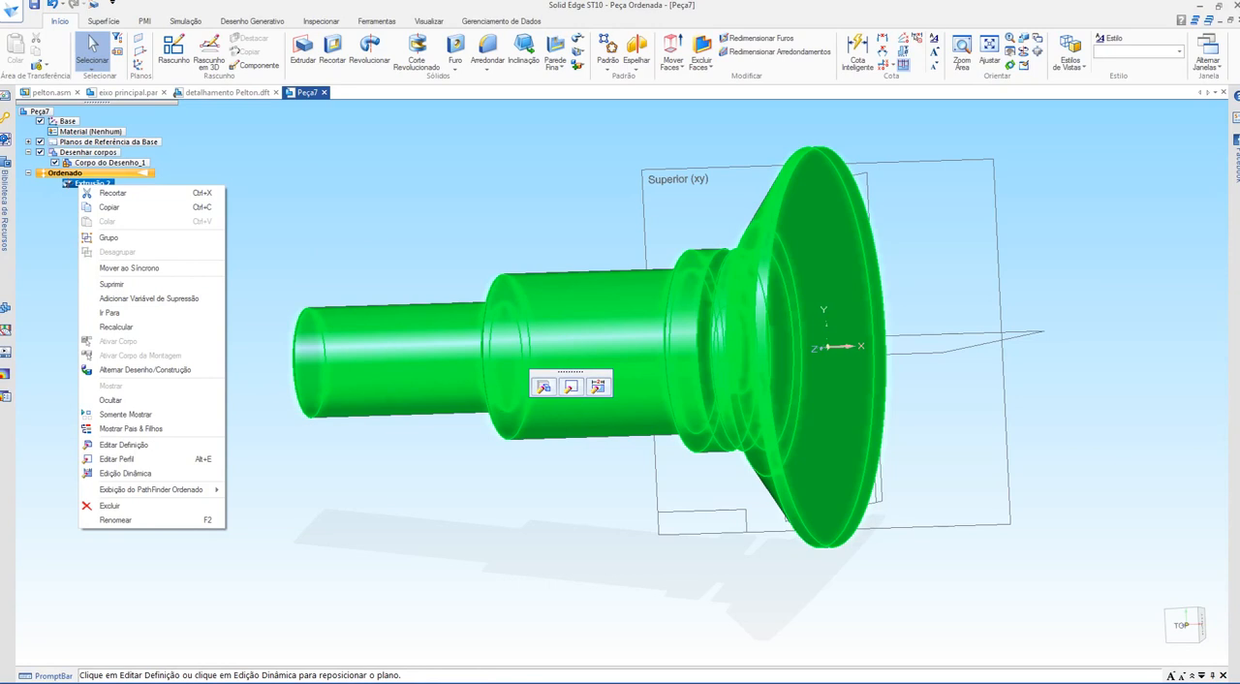
{"action": "key", "text": "Escape"}
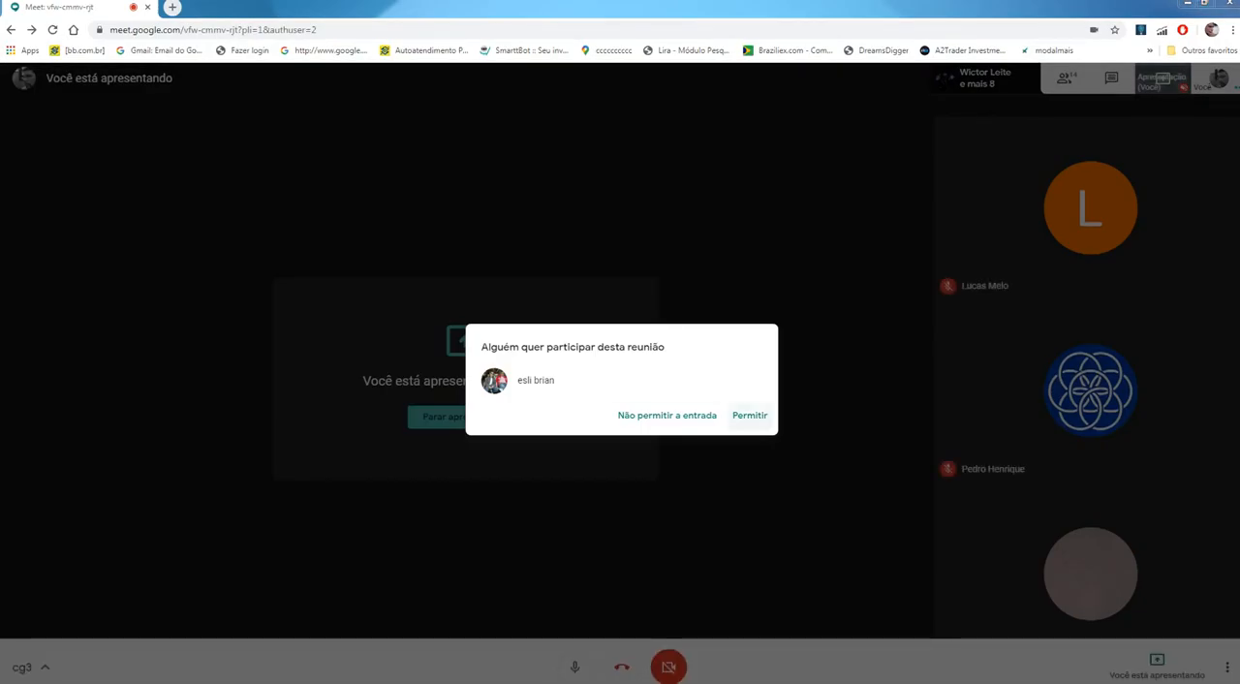
Step: Switch to the Google Meet call, admit the two waiting participants and open the meeting chat
{"action": "left_click", "coordinate": [749, 415]}
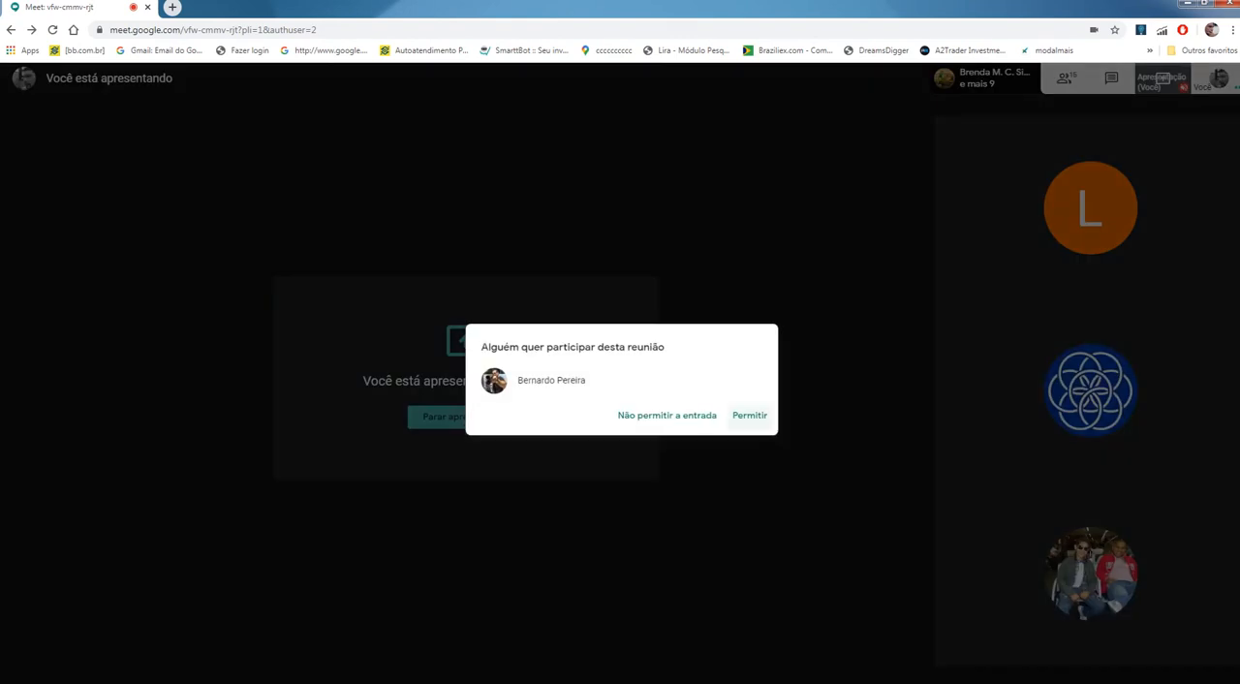
{"action": "left_click", "coordinate": [749, 416]}
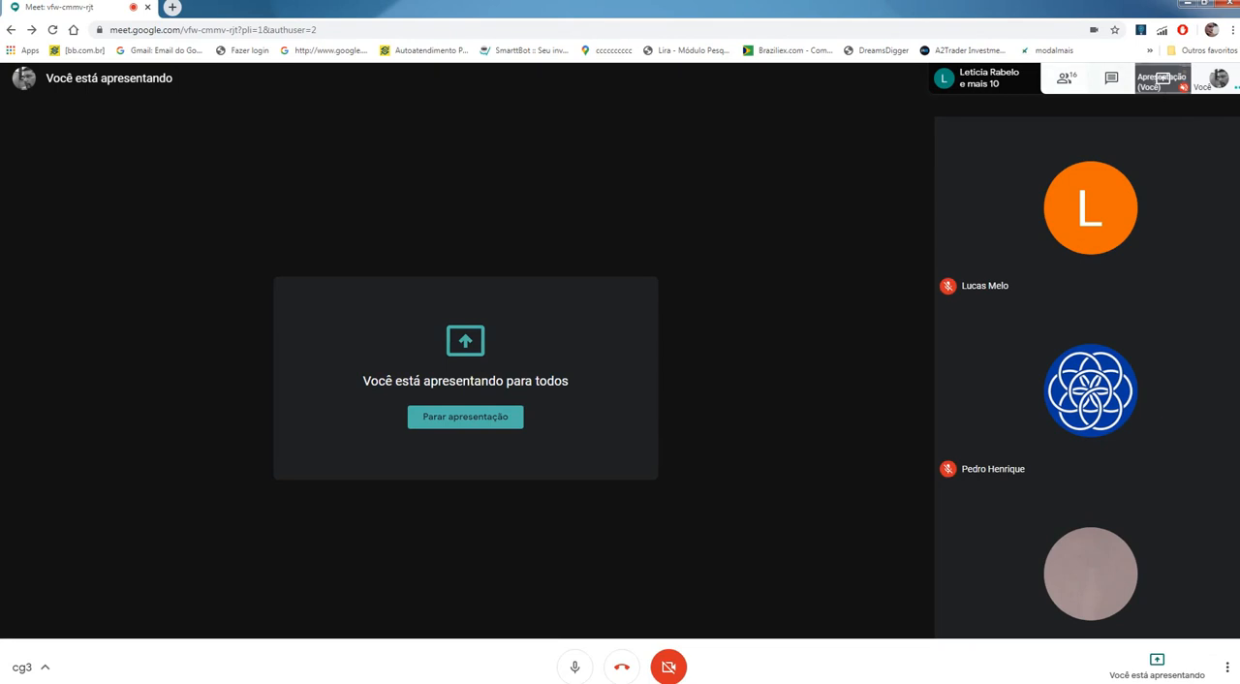
{"action": "left_click", "coordinate": [1111, 77]}
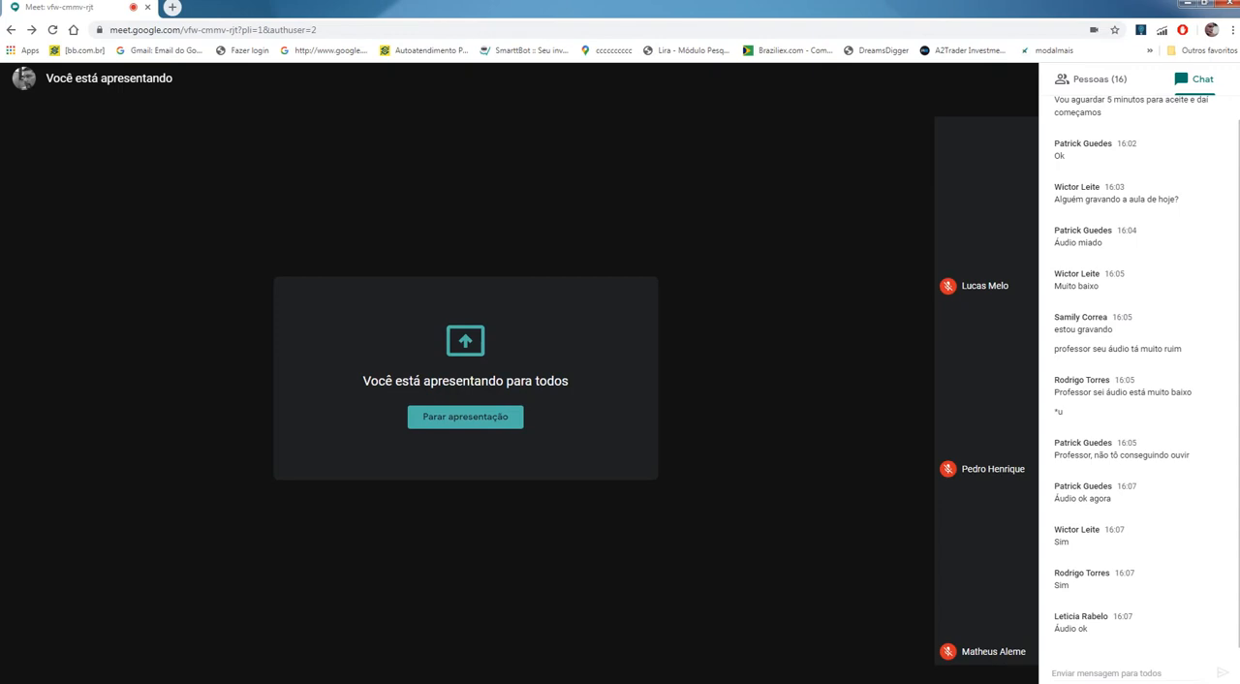
Step: Switch back to Solid Edge and open the revolved shaft's profile for editing
{"action": "key", "text": "alt+Tab"}
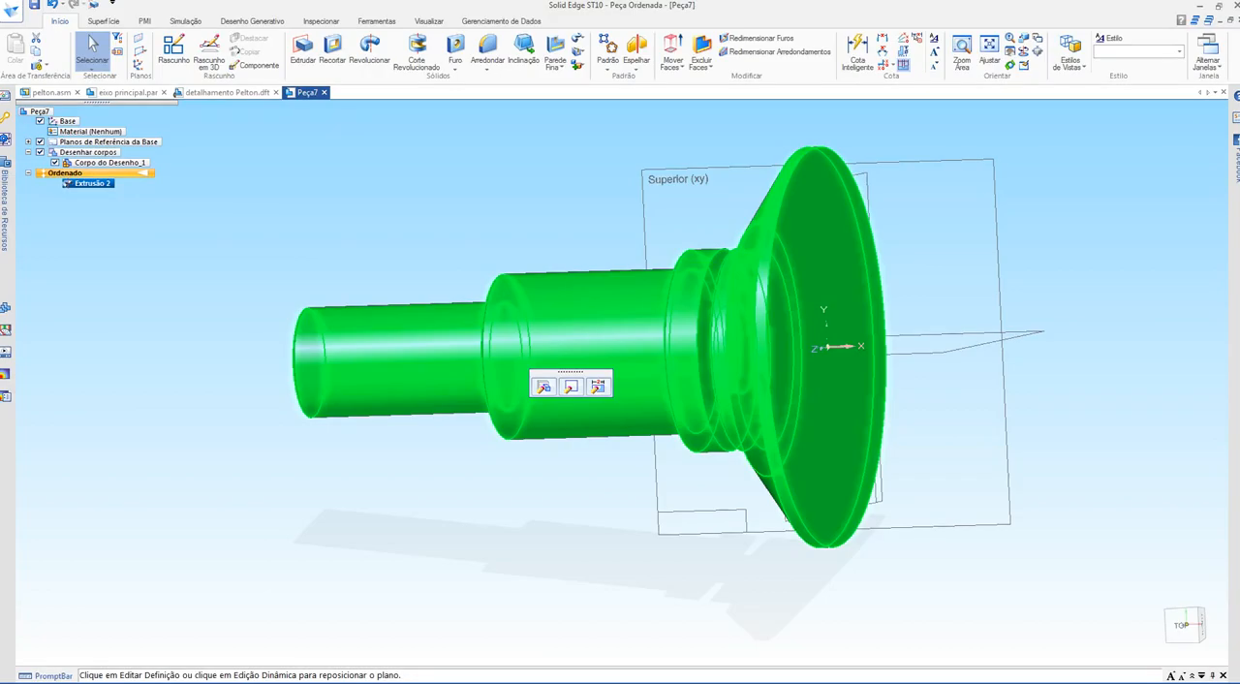
{"action": "middle_click_drag", "start_coordinate": [571, 426], "coordinate": [615, 458]}
{"action": "key", "text": "Escape"}
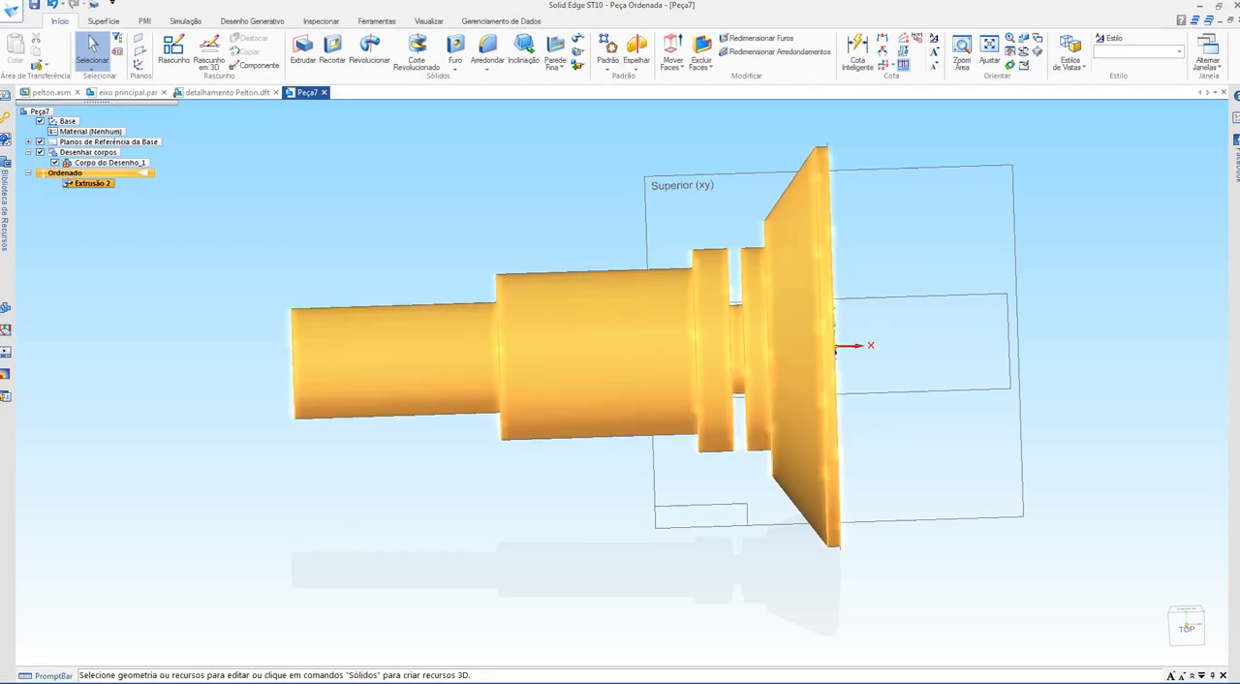
{"action": "left_click", "coordinate": [87, 184]}
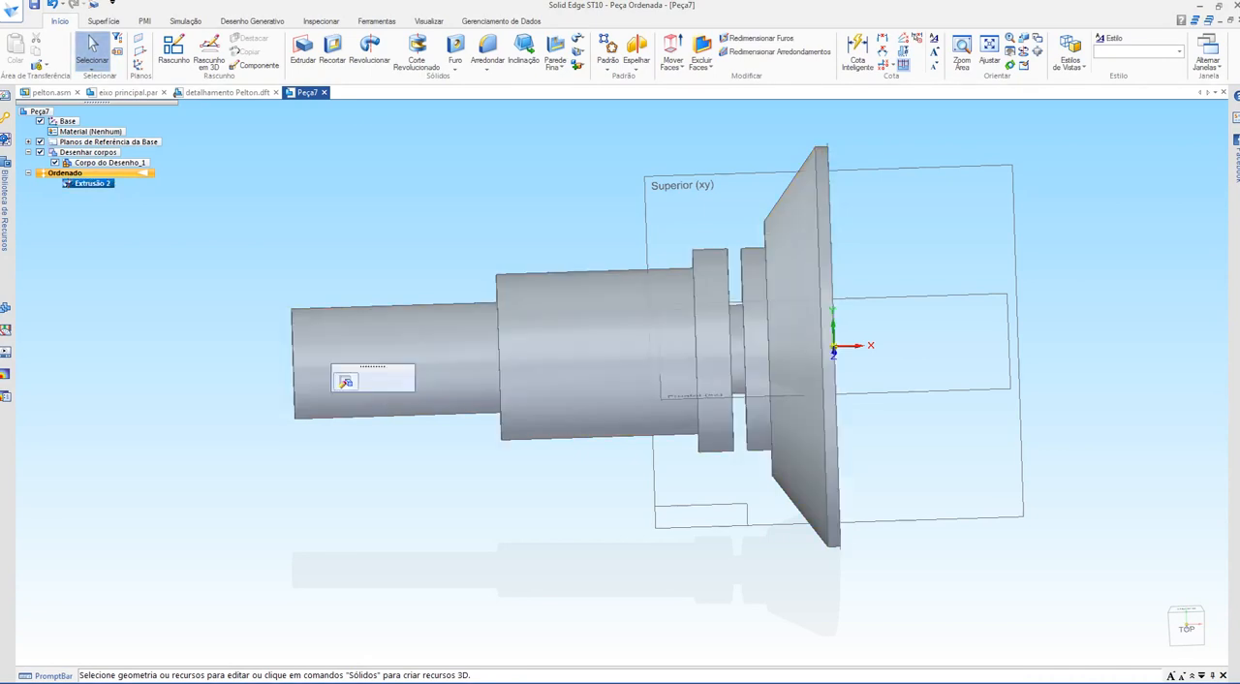
{"action": "right_click", "coordinate": [87, 183]}
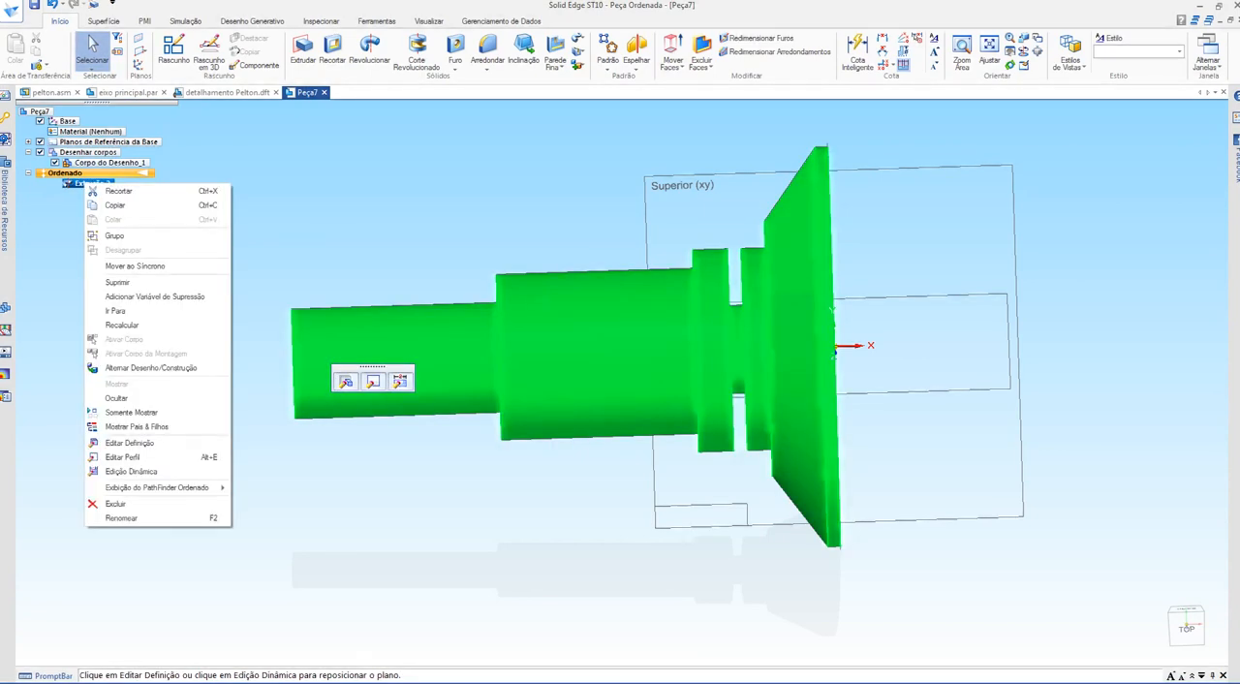
{"action": "left_click", "coordinate": [124, 456]}
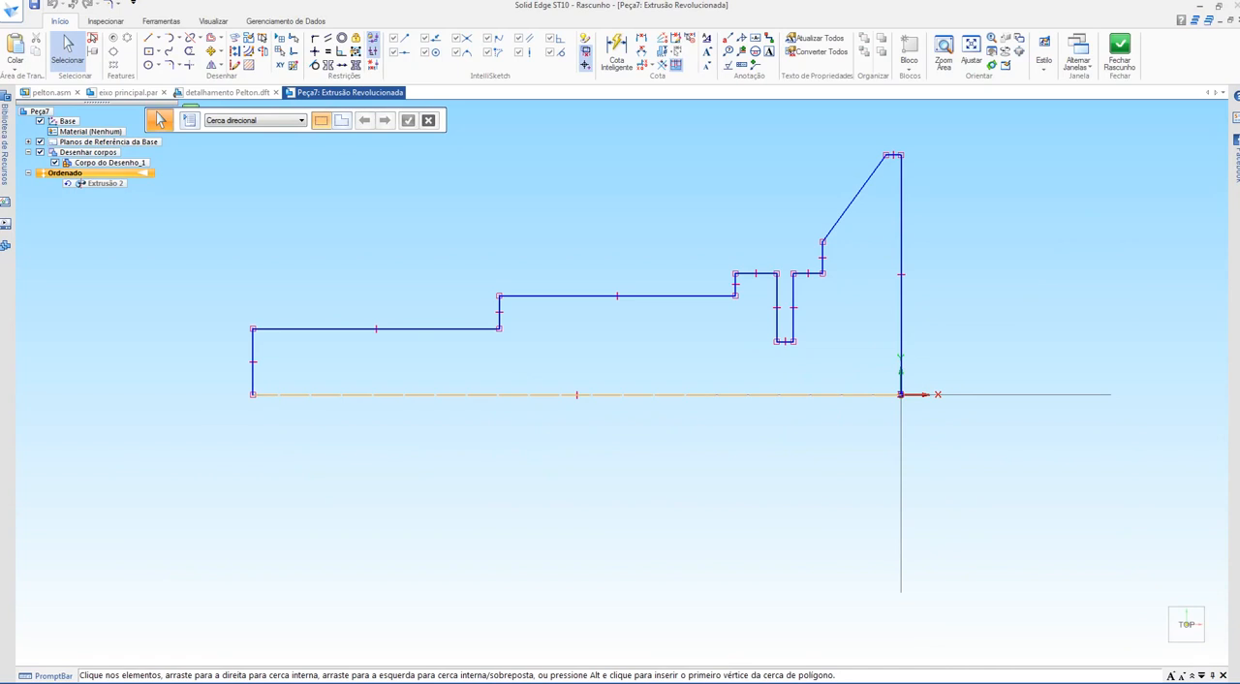
Step: Start redefining the revolution axis and agree to replace the existing one
{"action": "left_click", "coordinate": [263, 50]}
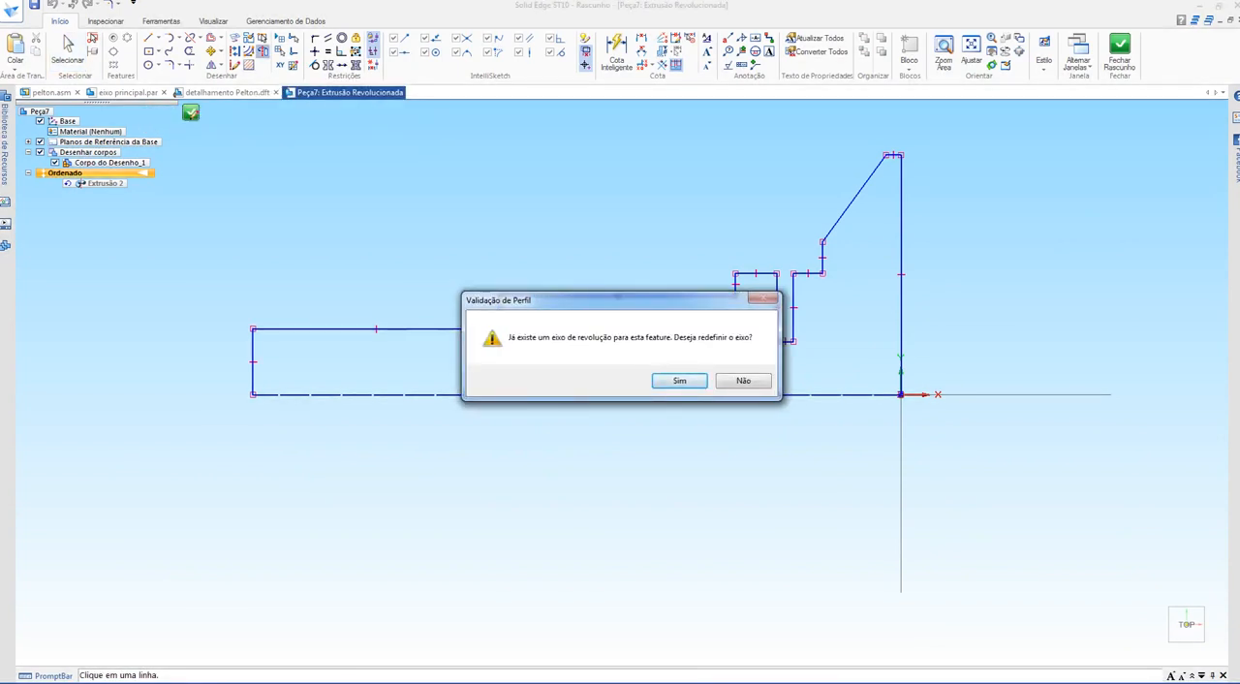
{"action": "left_click_drag", "start_coordinate": [620, 300], "coordinate": [569, 189]}
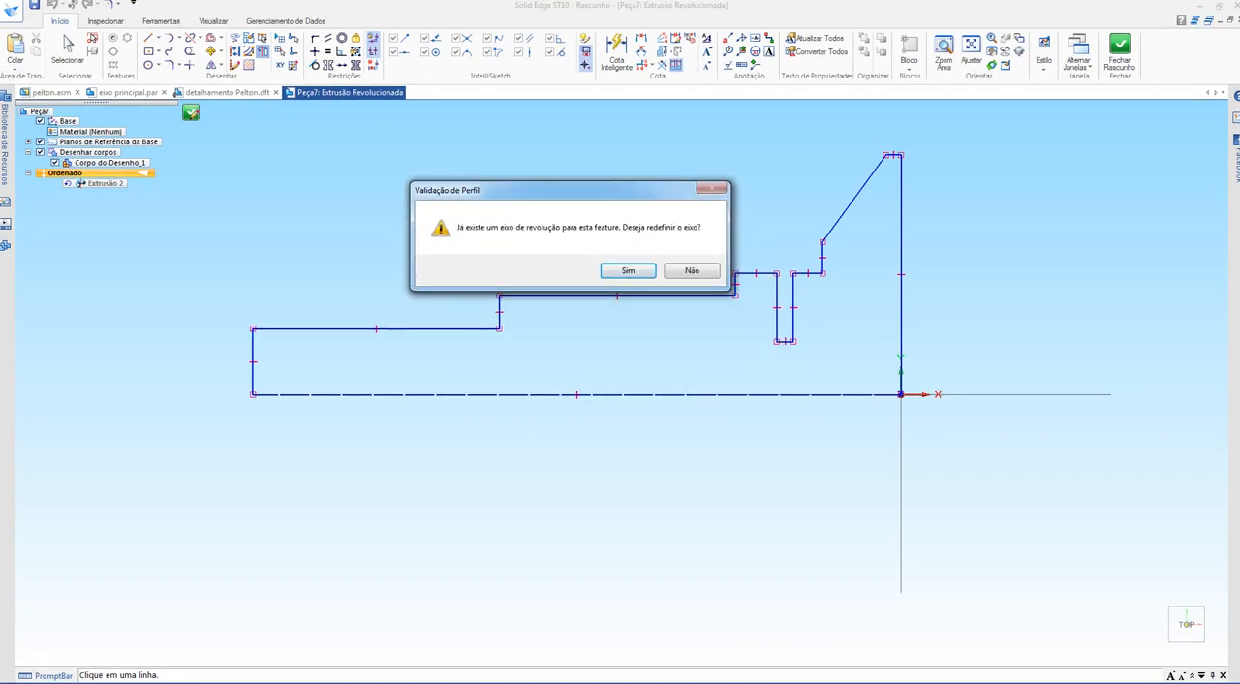
{"action": "key", "text": "Return"}
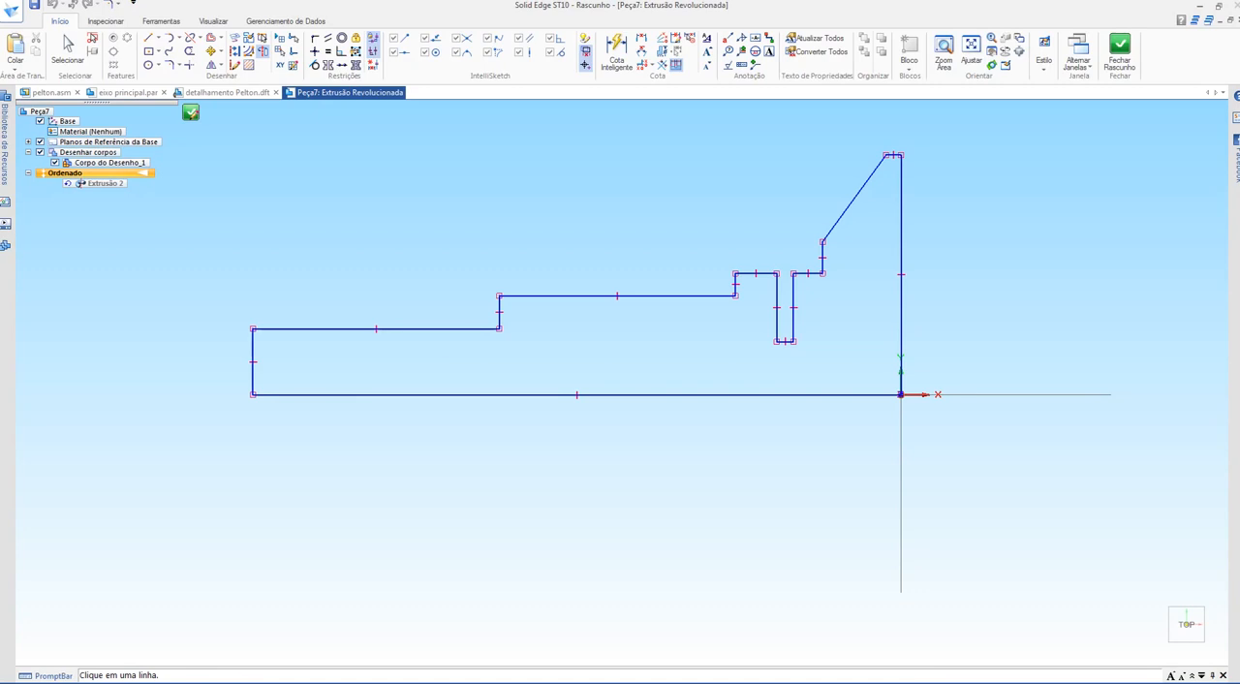
Step: Draw a horizontal line below the profile's base line, shift it slightly lower, and assign it as the revolution axis
{"action": "key", "text": "l"}
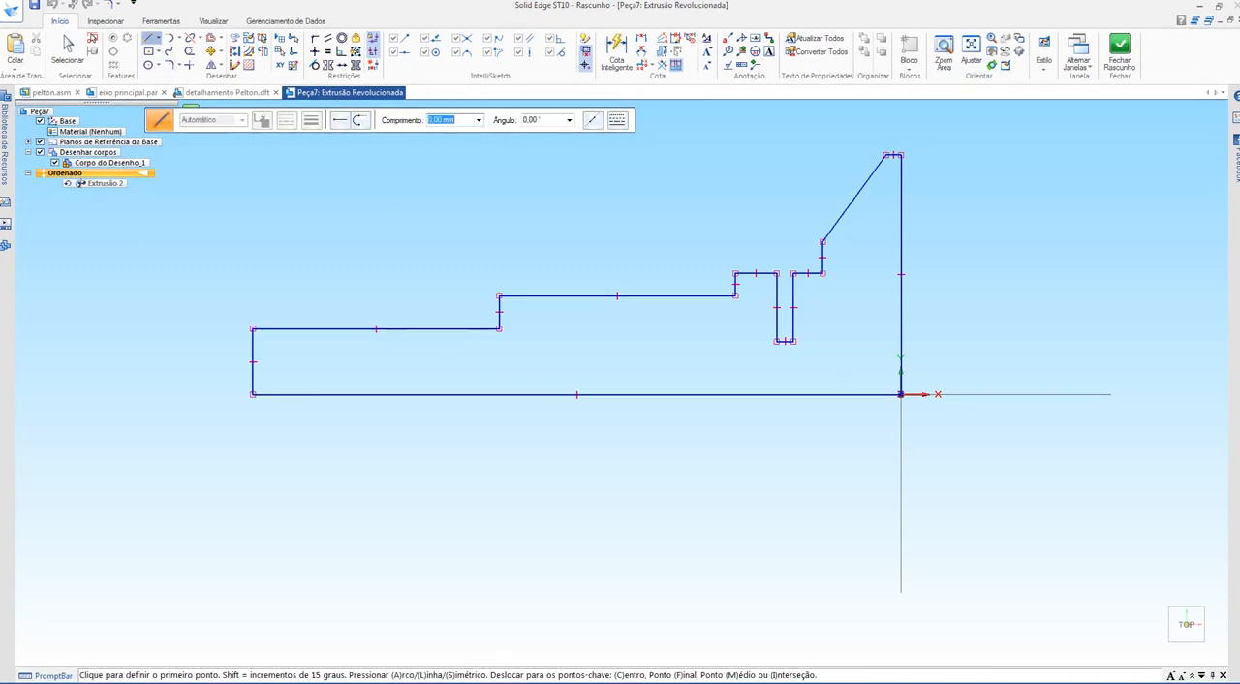
{"action": "left_click", "coordinate": [301, 432]}
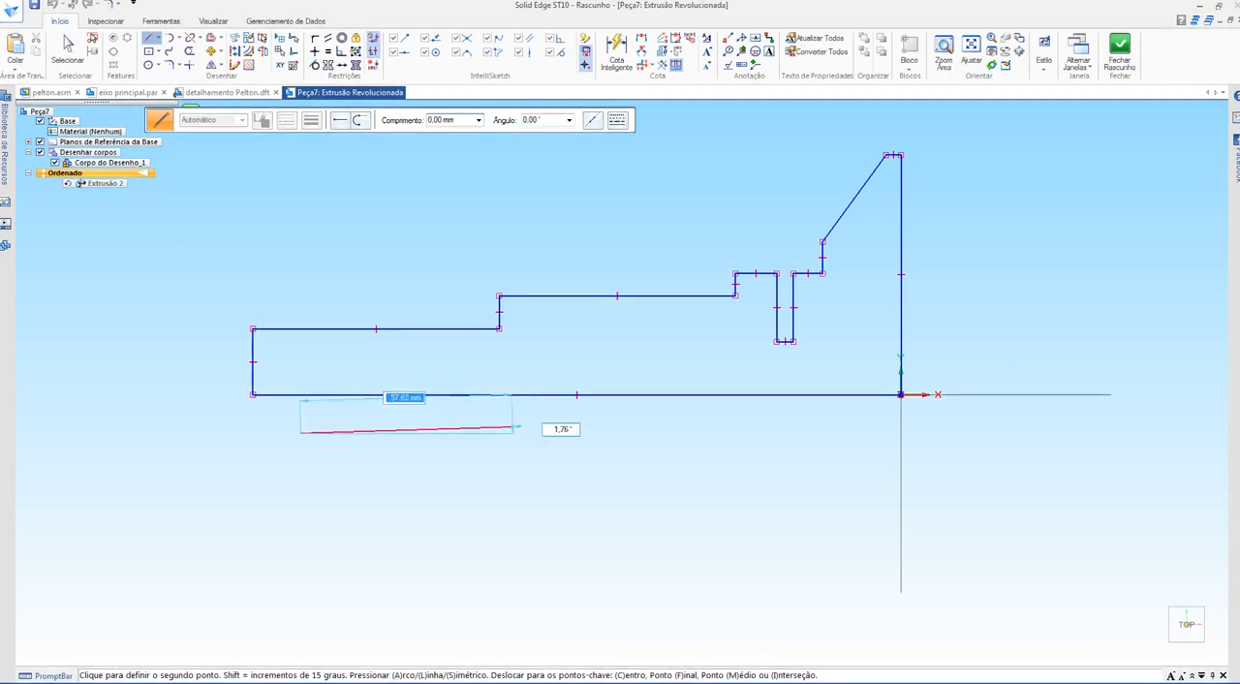
{"action": "left_click", "coordinate": [764, 432]}
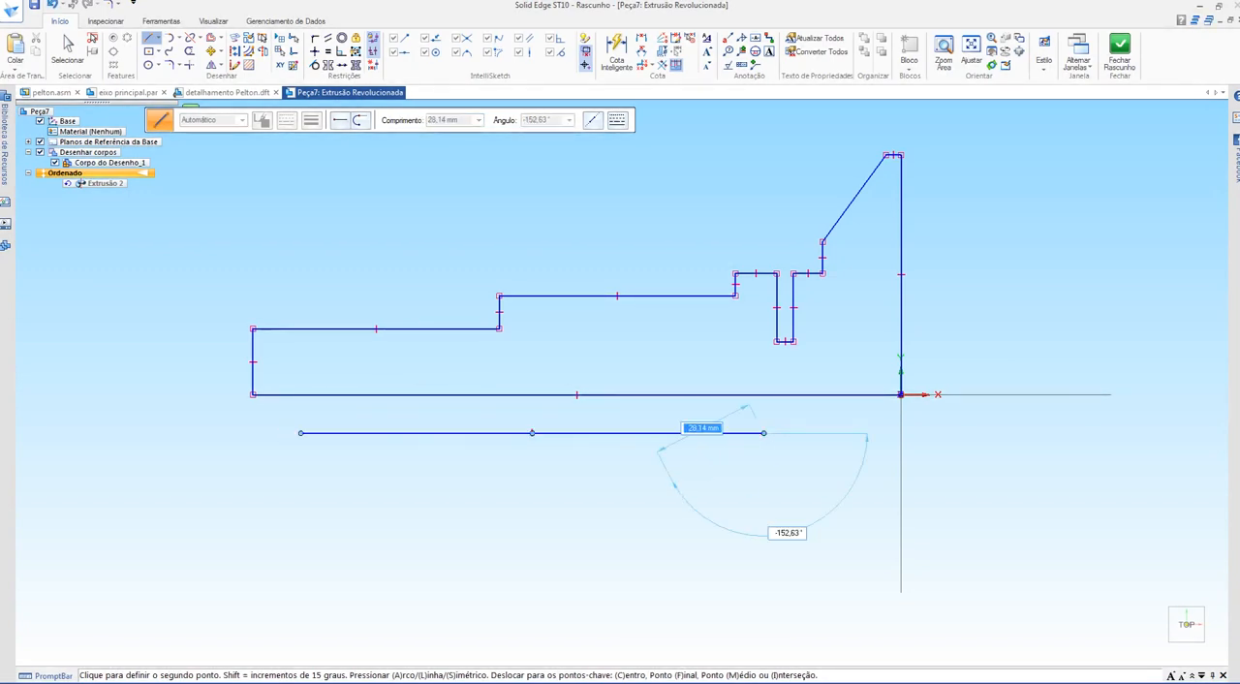
{"action": "key", "text": "Escape"}
{"action": "left_click_drag", "start_coordinate": [601, 433], "coordinate": [658, 449]}
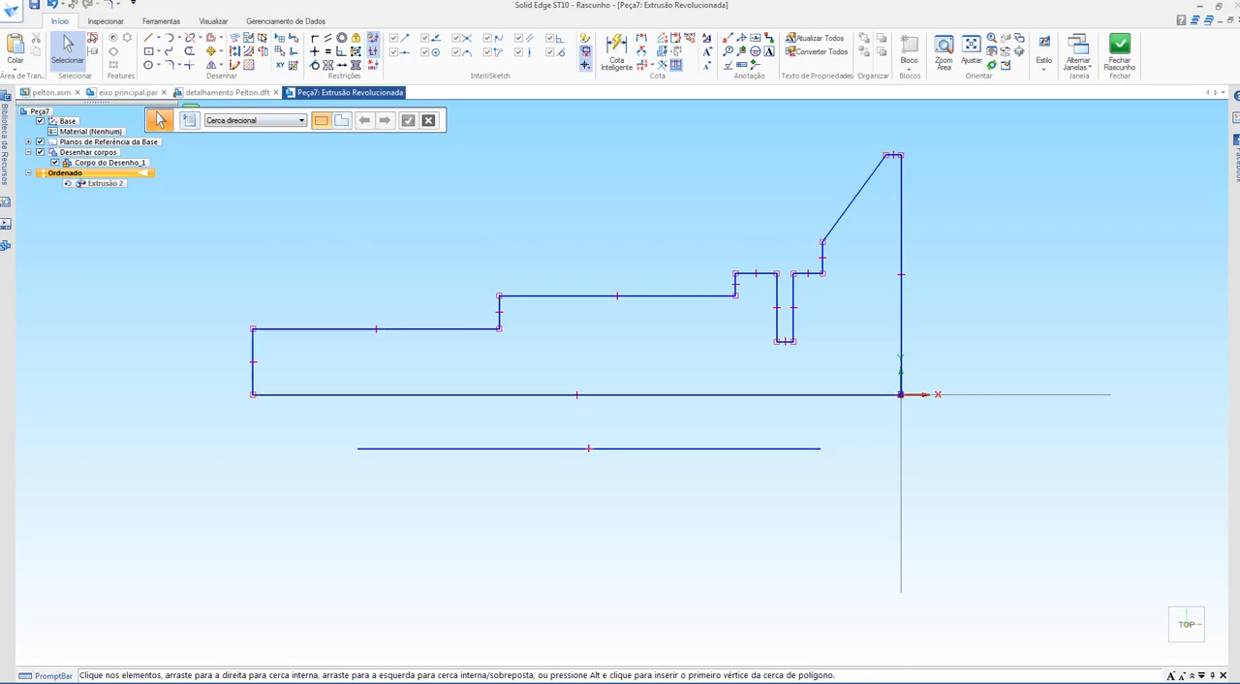
{"action": "left_click", "coordinate": [263, 51]}
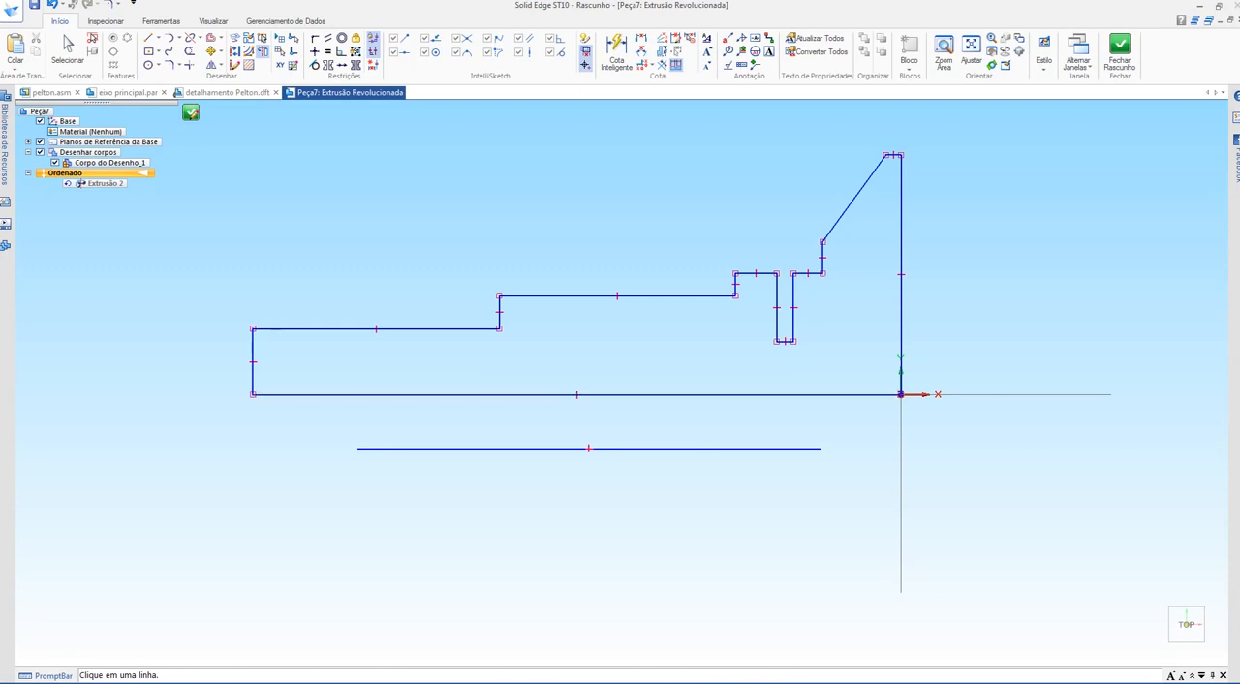
{"action": "left_click", "coordinate": [589, 448]}
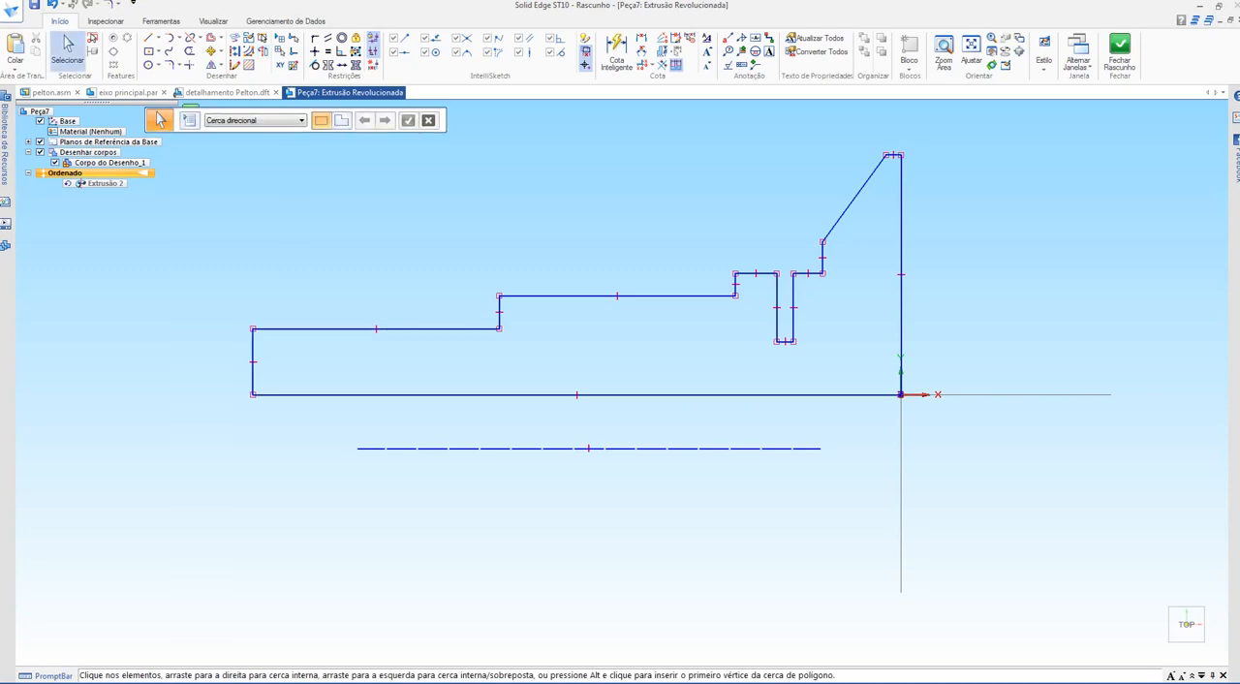
Step: Dimension the distance between the profile's base line and the new axis, setting it to 15 mm
{"action": "left_click", "coordinate": [616, 48]}
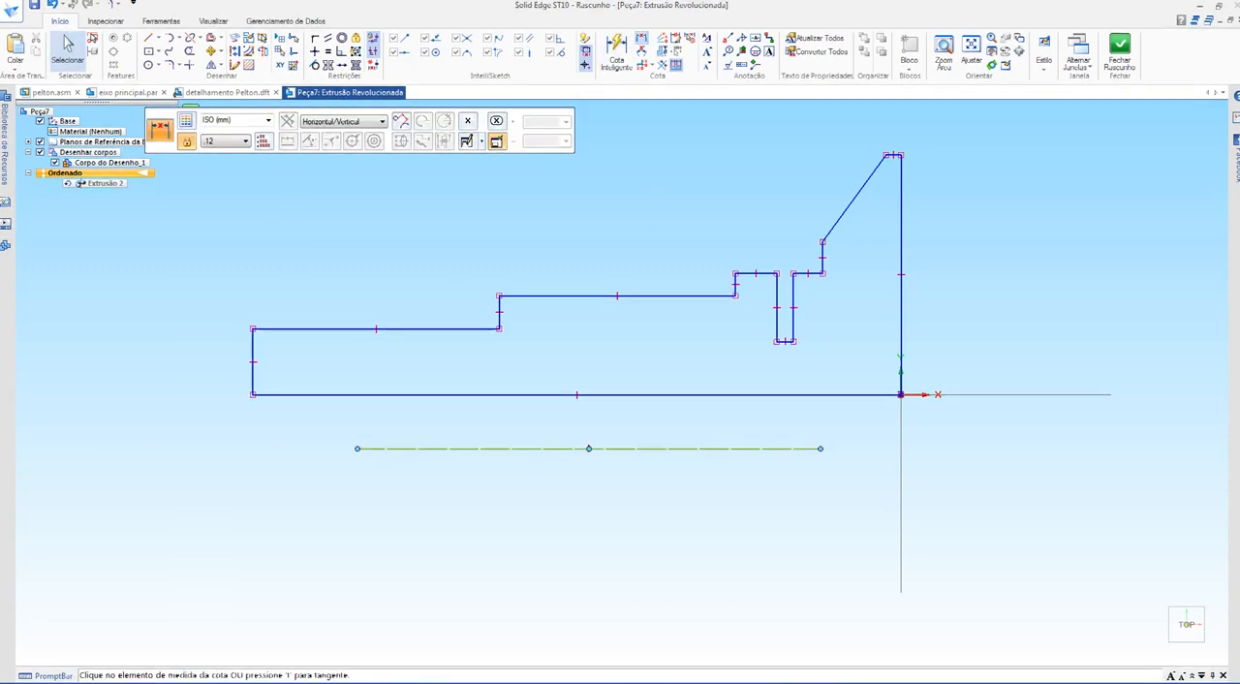
{"action": "left_click", "coordinate": [422, 395]}
{"action": "left_click", "coordinate": [408, 422]}
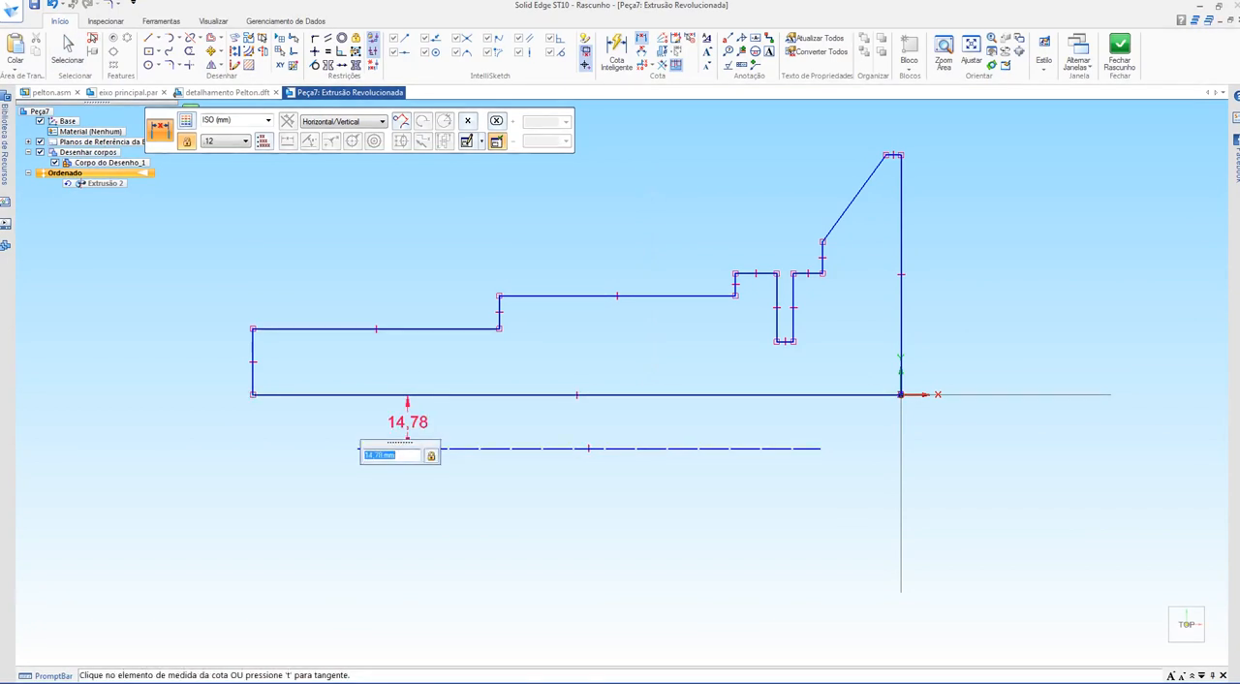
{"action": "type", "text": "15"}
{"action": "key", "text": "Return"}
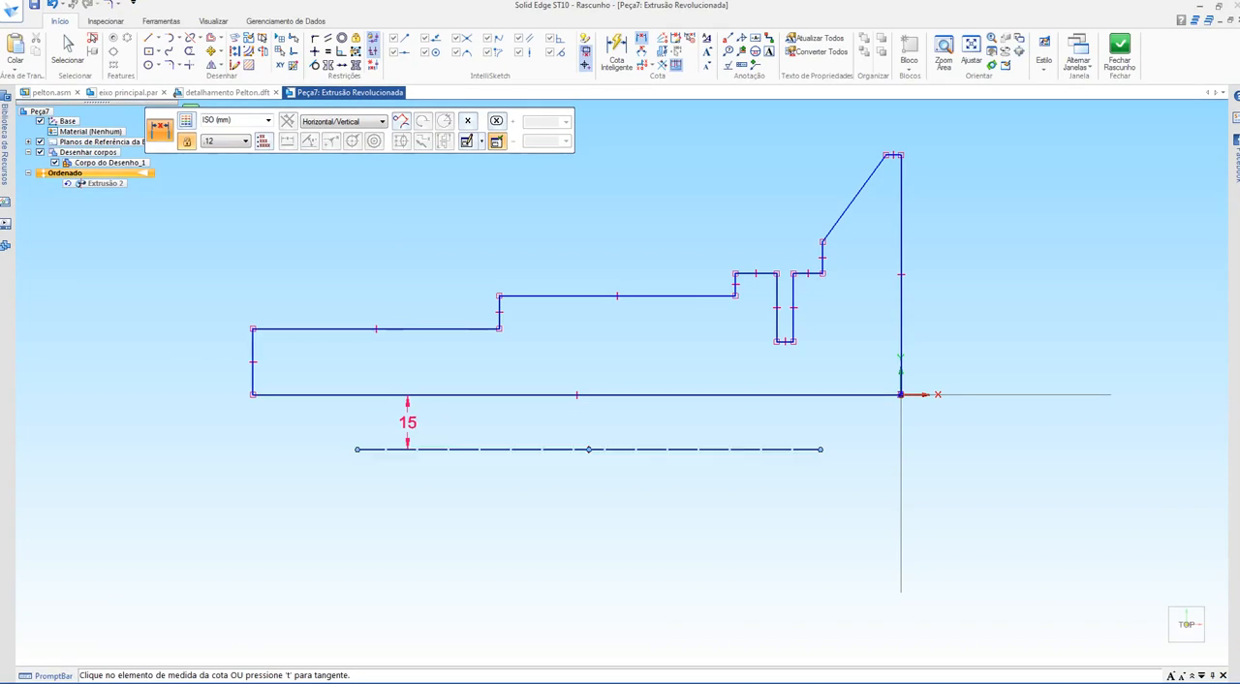
{"action": "key", "text": "Escape"}
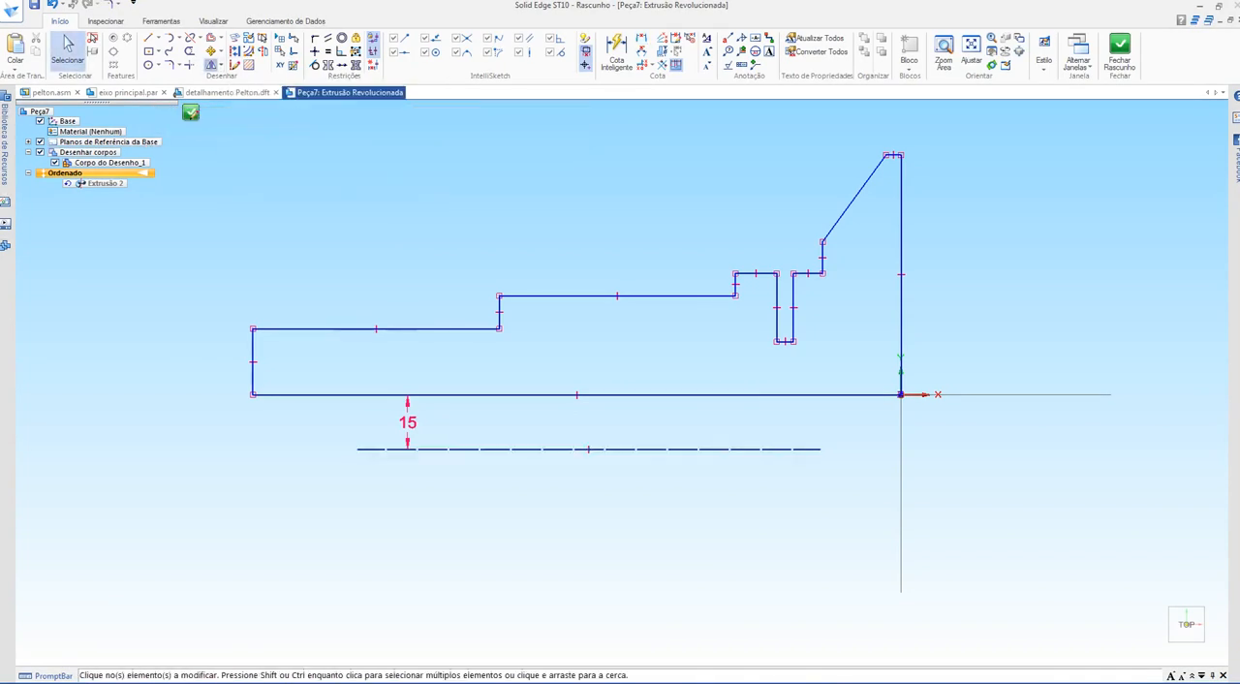
Step: Mirror the whole shaft profile about the dashed axis, and undo the mirrored copy
{"action": "mouse_move", "coordinate": [934, 131]}
{"action": "left_mouse_down"}
{"action": "mouse_move", "coordinate": [726, 268]}
{"action": "mouse_move", "coordinate": [394, 406]}
{"action": "mouse_move", "coordinate": [231, 418]}
{"action": "left_mouse_up"}
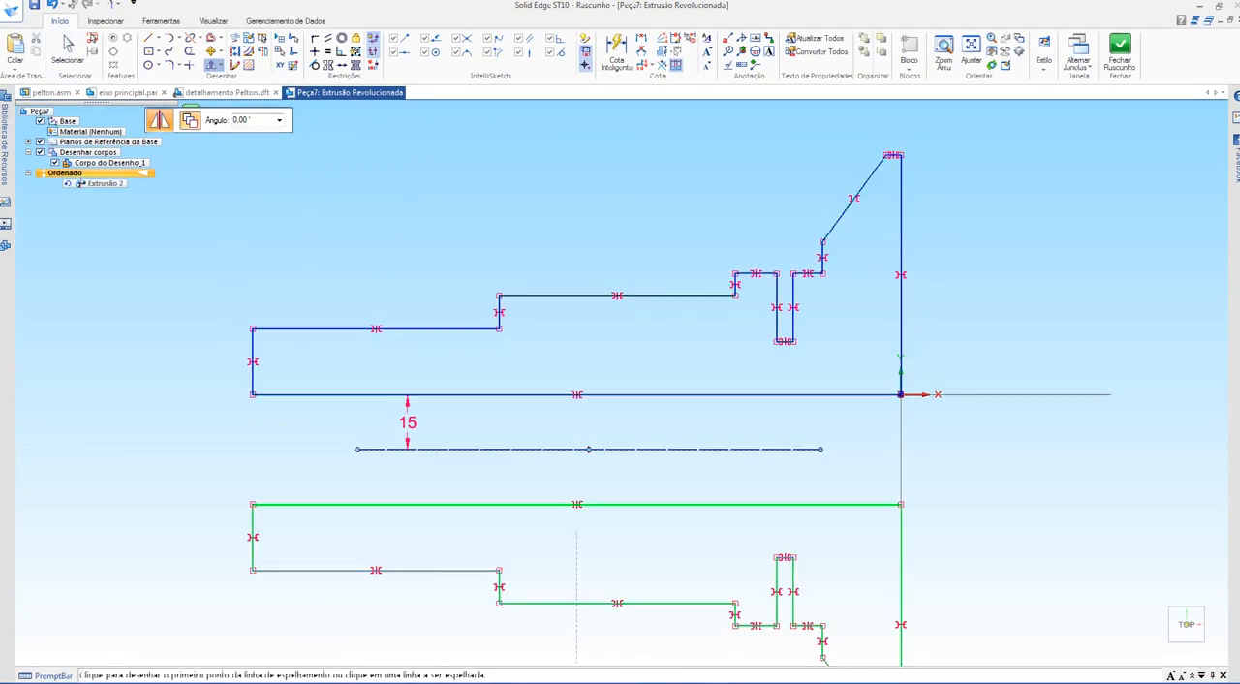
{"action": "left_click", "coordinate": [361, 450]}
{"action": "scroll", "coordinate": [344, 451], "scroll_direction": "down", "scroll_amount": 2}
{"action": "middle_click_drag", "start_coordinate": [343, 453], "coordinate": [358, 343], "text": "shift"}
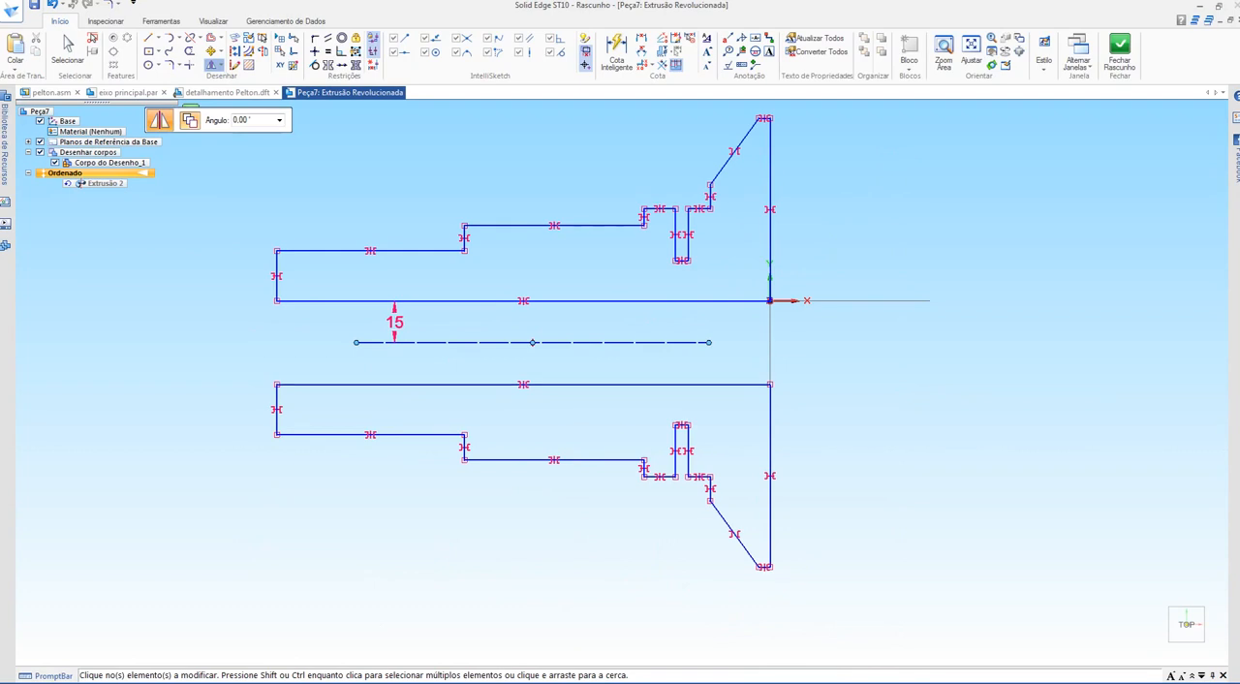
{"action": "key", "text": "Escape"}
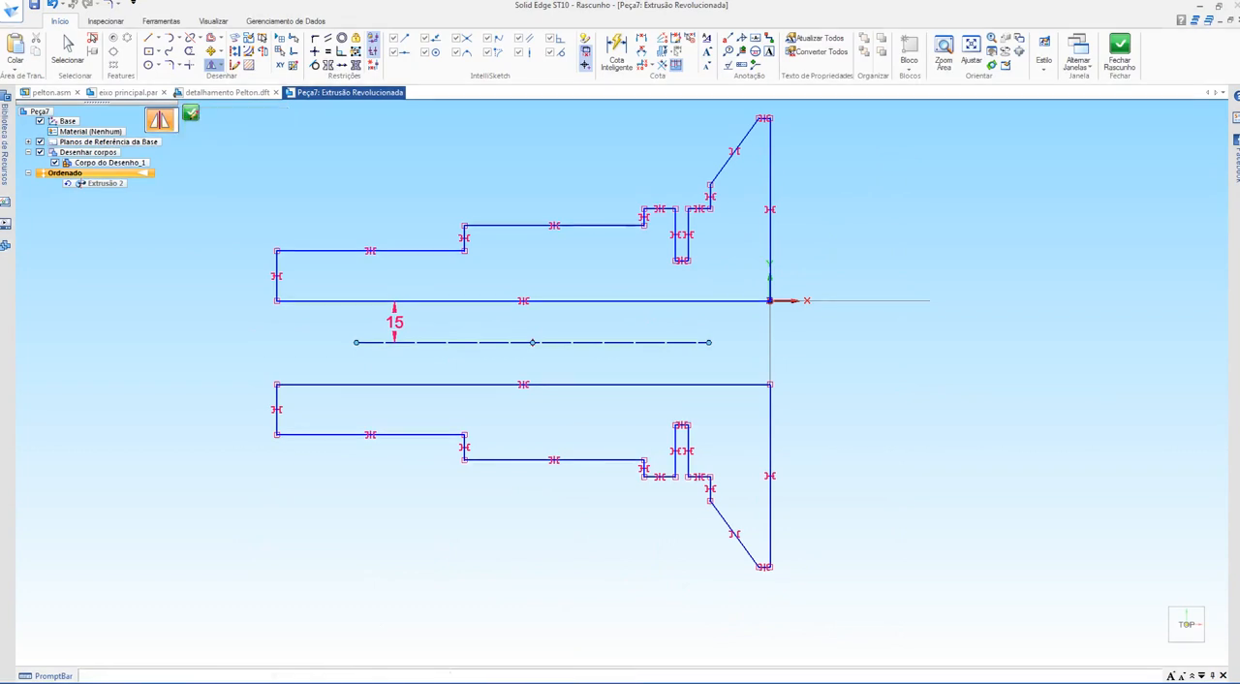
{"action": "key", "text": "ctrl+z"}
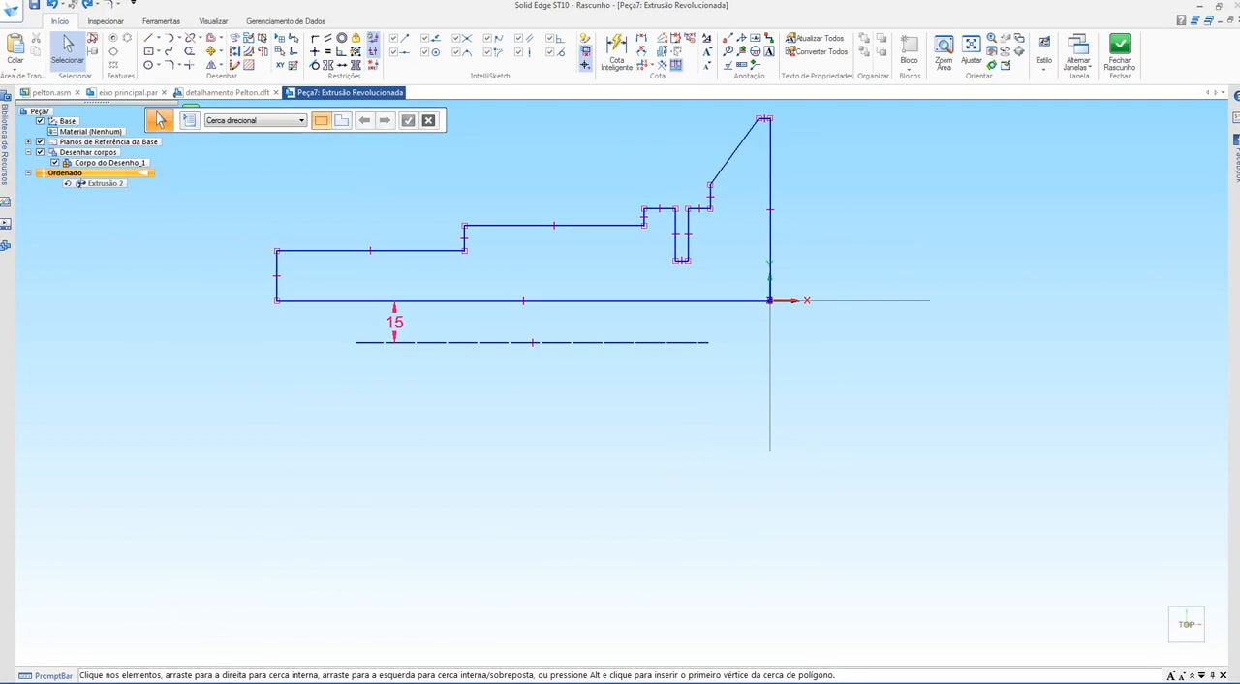
Step: Close the sketch to rebuild the shaft around the offset axis, and inspect the through hole along its centre
{"action": "left_click_drag", "start_coordinate": [149, 120], "coordinate": [352, 114]}
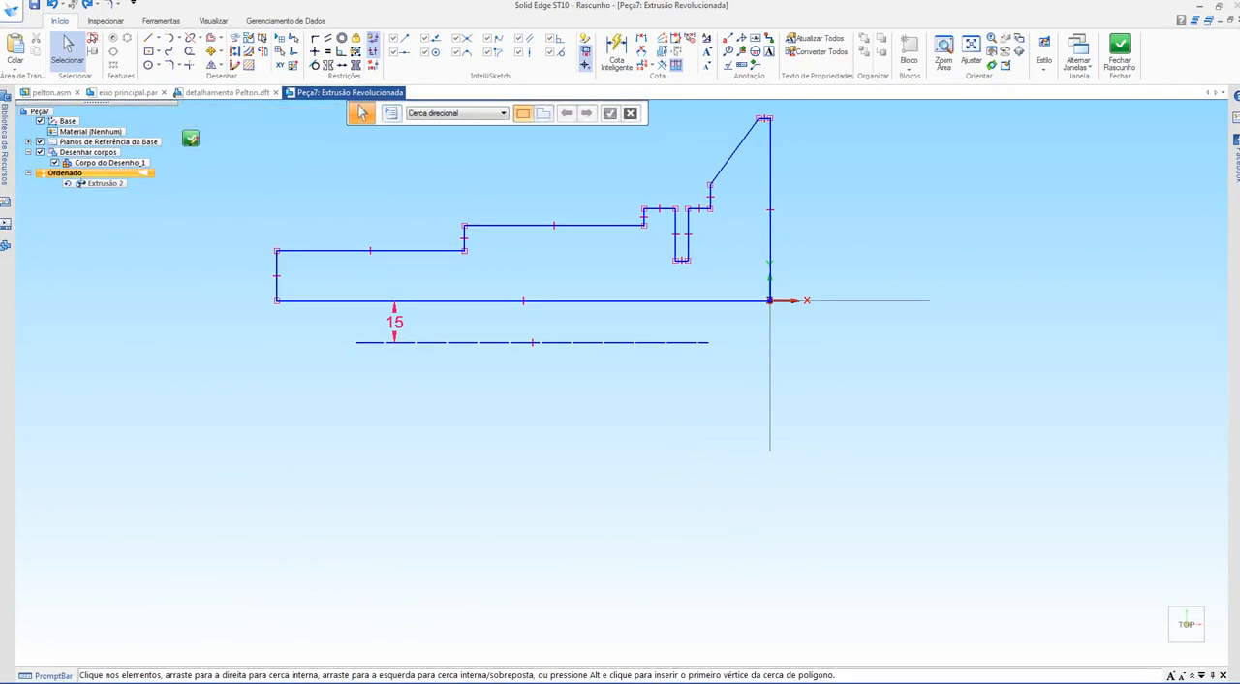
{"action": "left_click", "coordinate": [191, 138]}
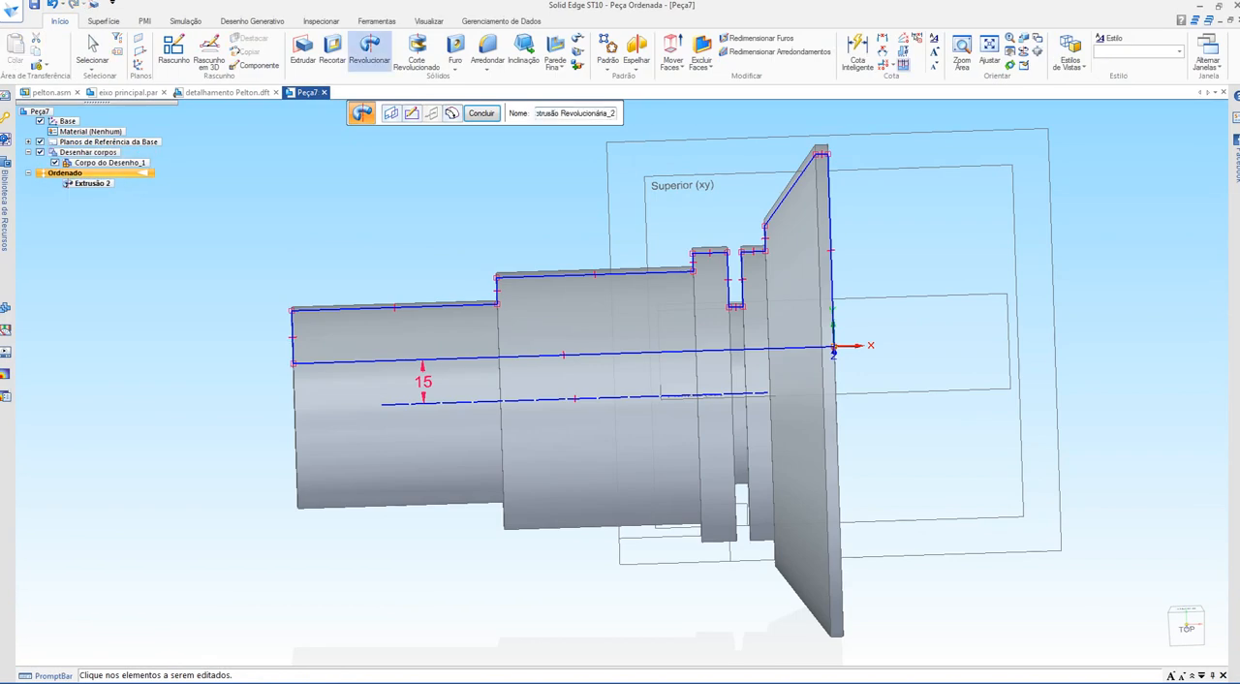
{"action": "middle_click_drag", "start_coordinate": [407, 407], "coordinate": [673, 414]}
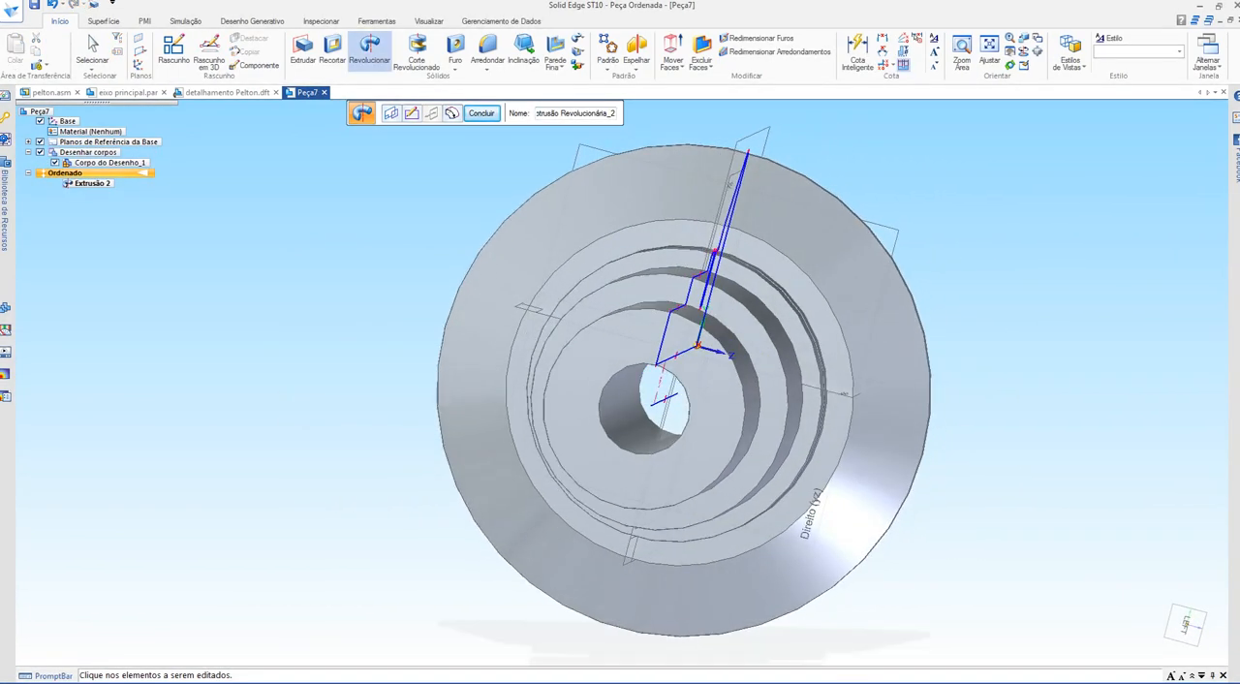
{"action": "scroll", "coordinate": [667, 418], "scroll_direction": "up", "scroll_amount": 8}
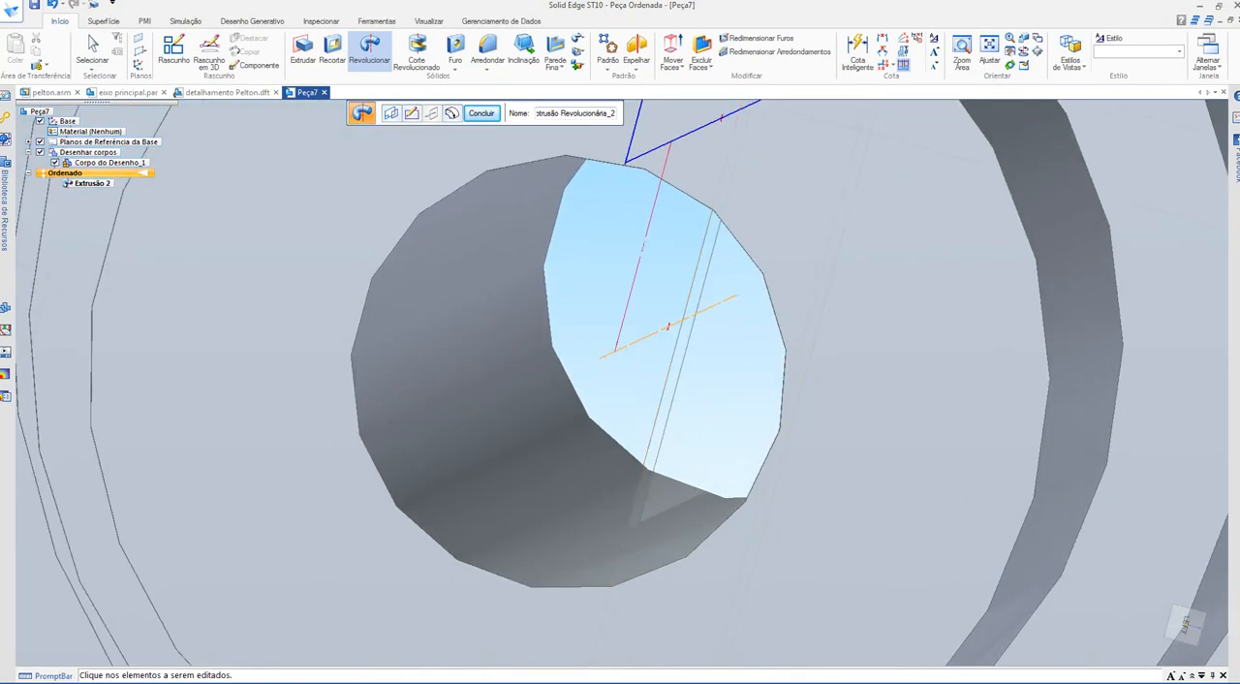
{"action": "scroll", "coordinate": [586, 395], "scroll_direction": "down", "scroll_amount": 2}
{"action": "middle_click_drag", "start_coordinate": [586, 395], "coordinate": [541, 393]}
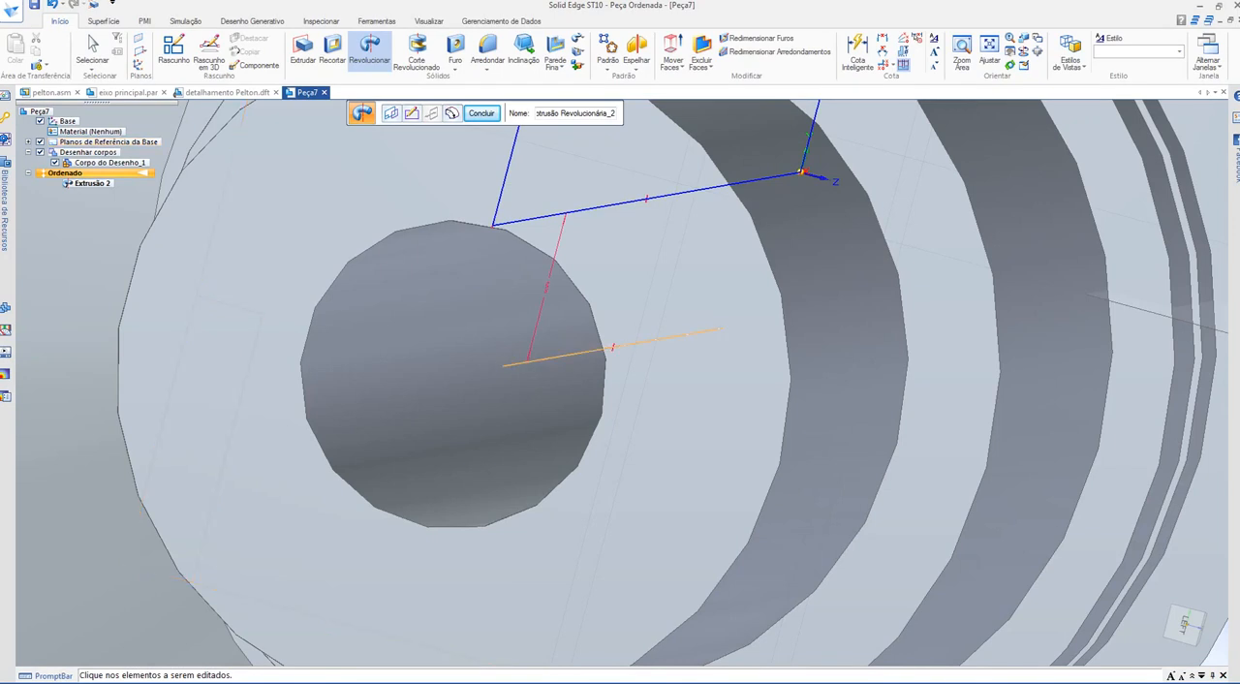
Step: Set the distance between the profile's base line and the revolution axis to 8 mm on the model
{"action": "scroll", "coordinate": [503, 364], "scroll_direction": "down", "scroll_amount": 5}
{"action": "middle_click_drag", "start_coordinate": [445, 388], "coordinate": [368, 412]}
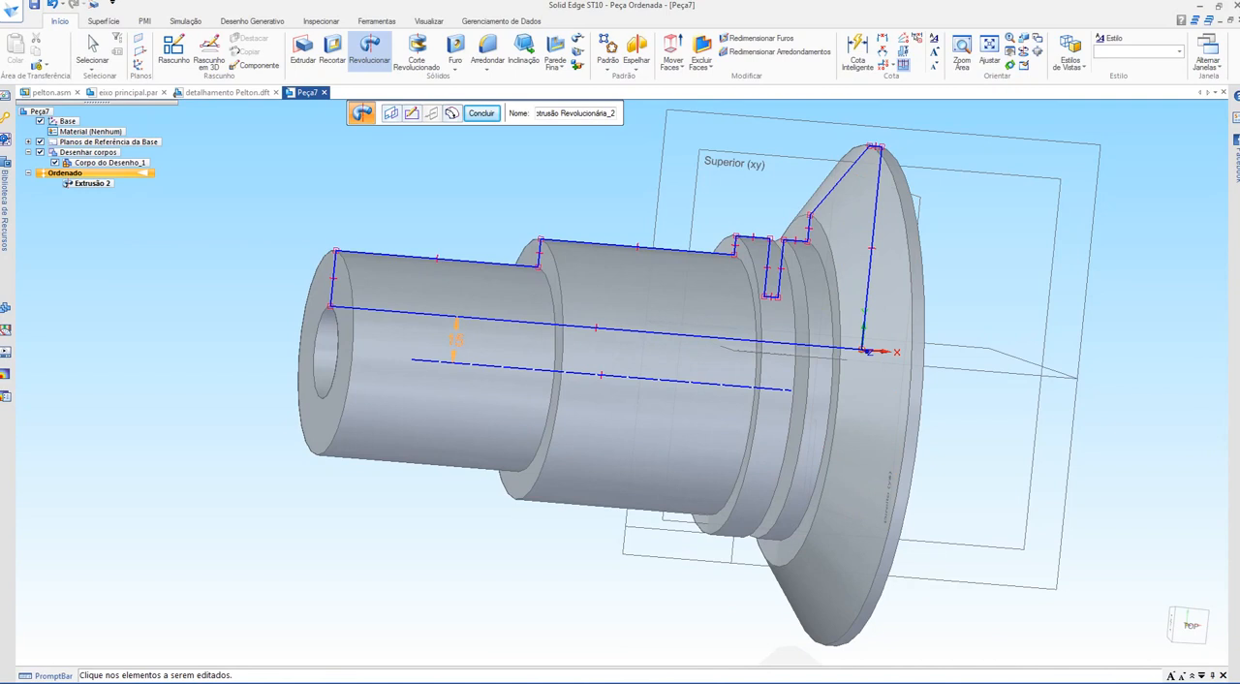
{"action": "left_click", "coordinate": [455, 340]}
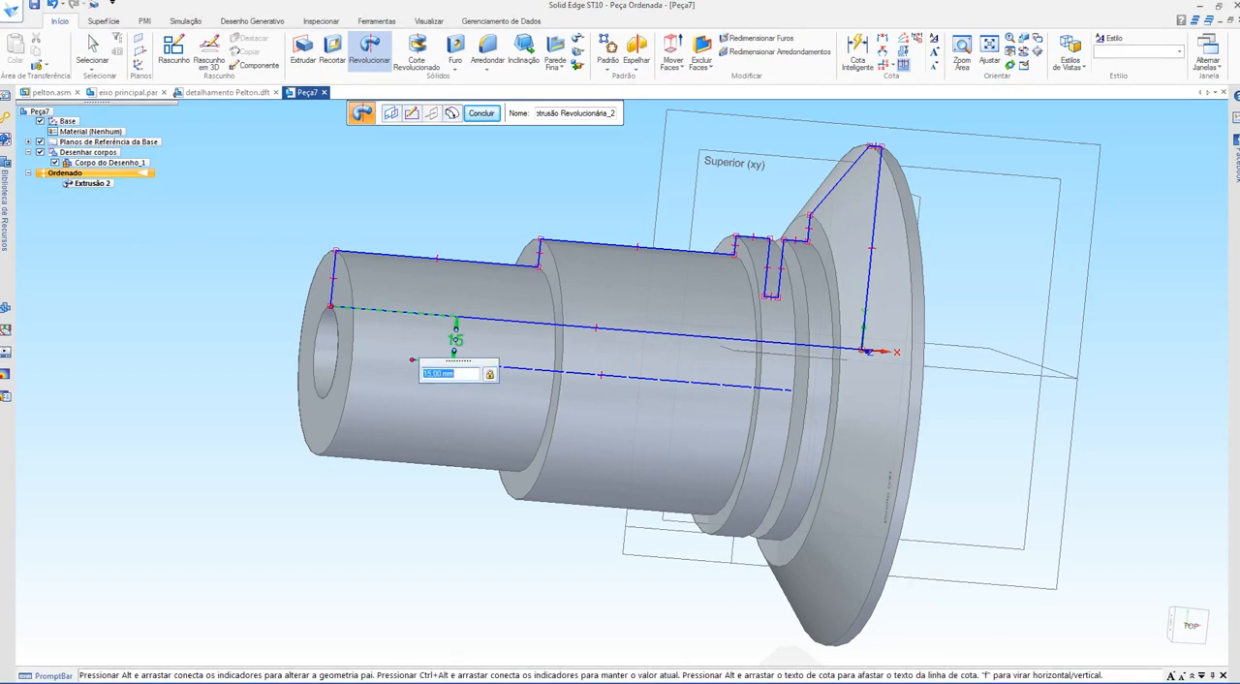
{"action": "key", "text": "Return"}
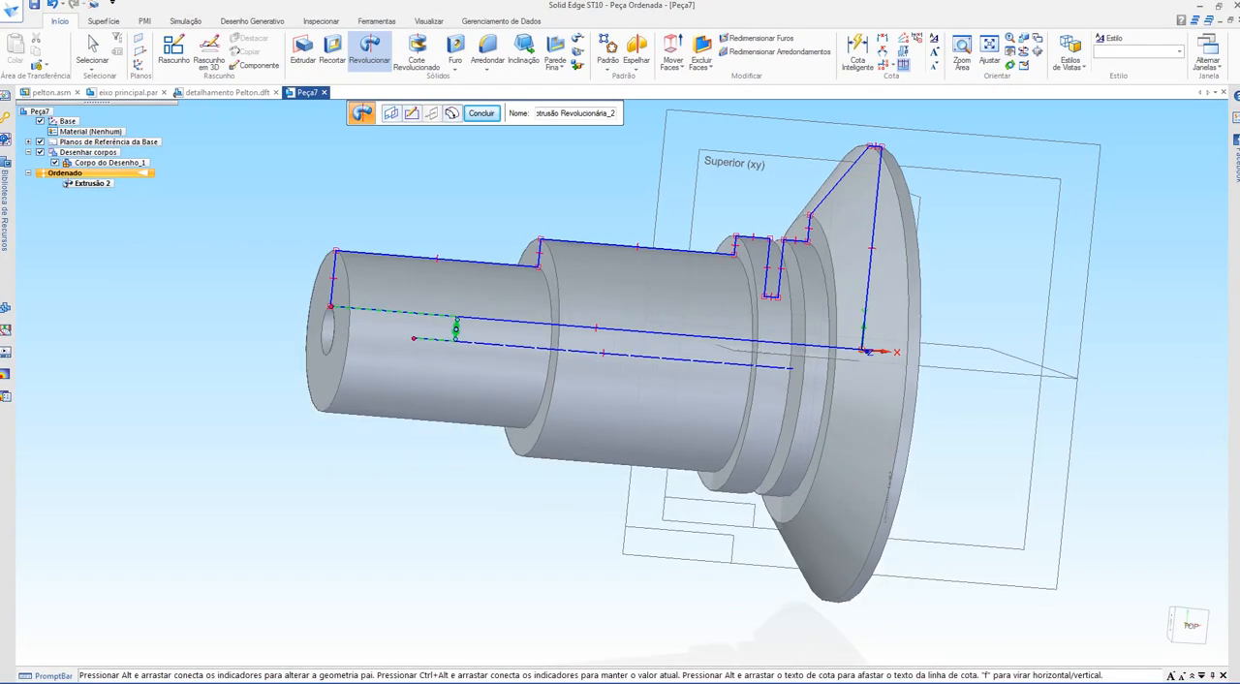
Step: Examine the shaft's through hole and its relation to the axis from the thin end and the flange's flat face
{"action": "scroll", "coordinate": [784, 381], "scroll_direction": "up", "scroll_amount": 3}
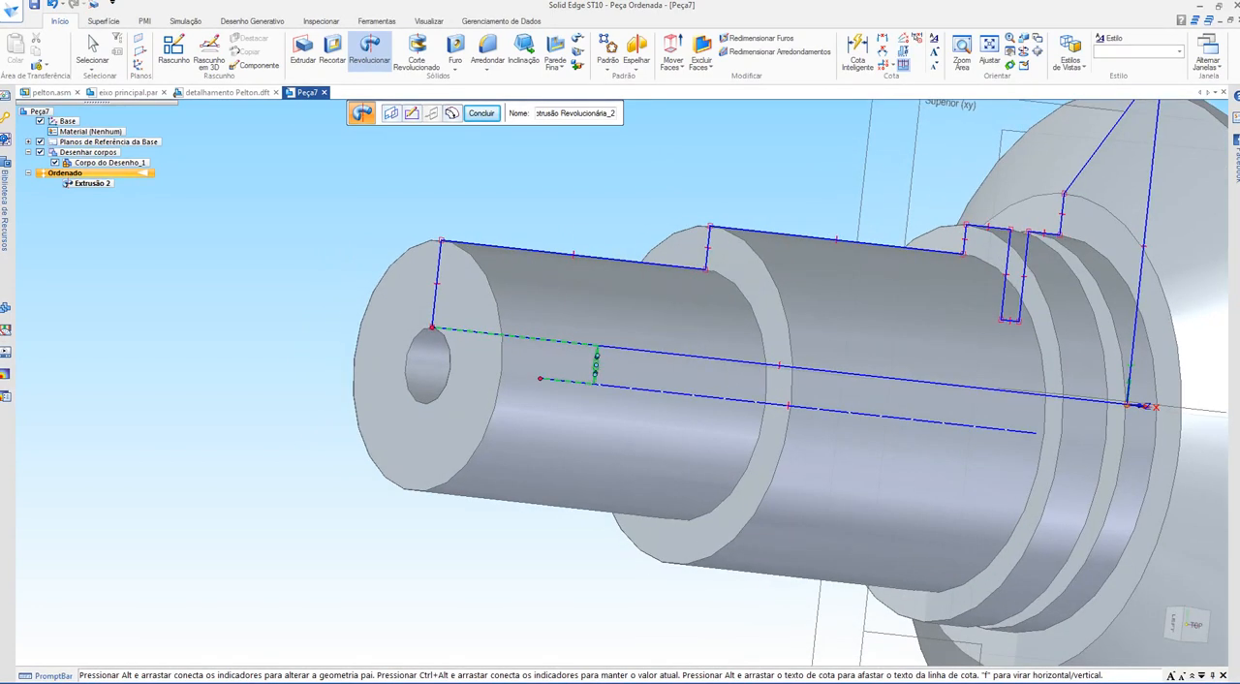
{"action": "middle_click_drag", "start_coordinate": [591, 417], "coordinate": [455, 411]}
{"action": "middle_click_drag", "start_coordinate": [814, 470], "coordinate": [484, 387], "text": "shift"}
{"action": "key", "text": "ctrl+r"}
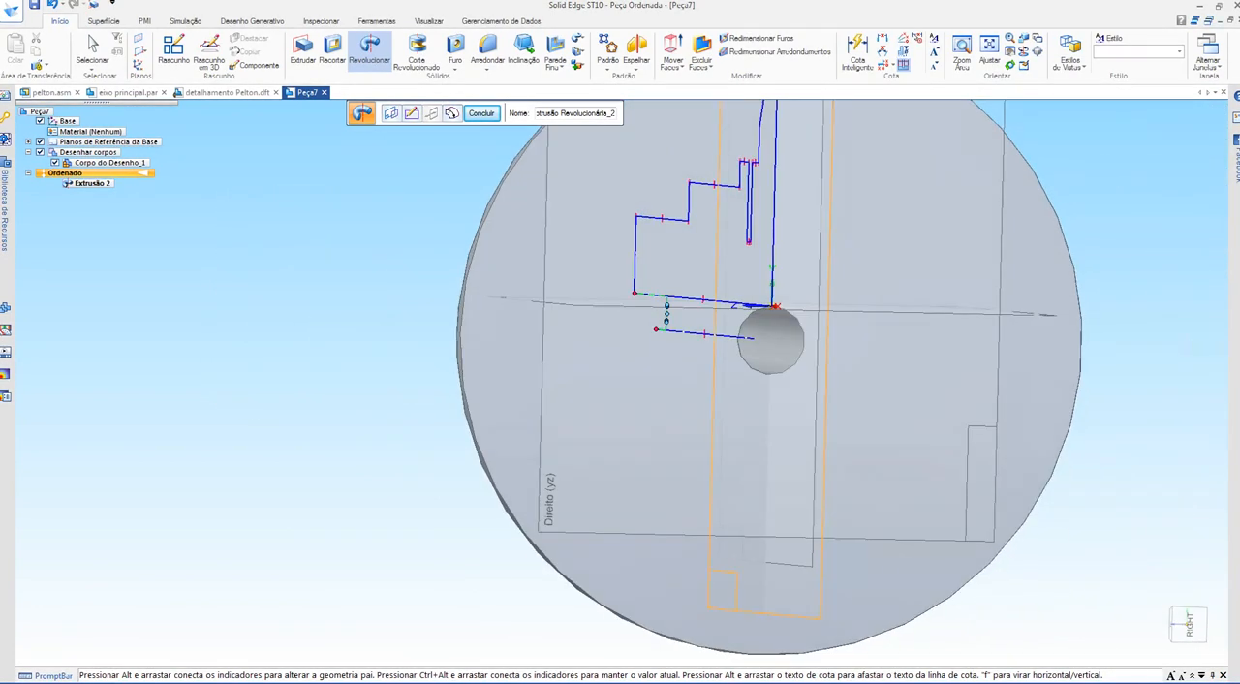
{"action": "scroll", "coordinate": [808, 311], "scroll_direction": "up", "scroll_amount": 4}
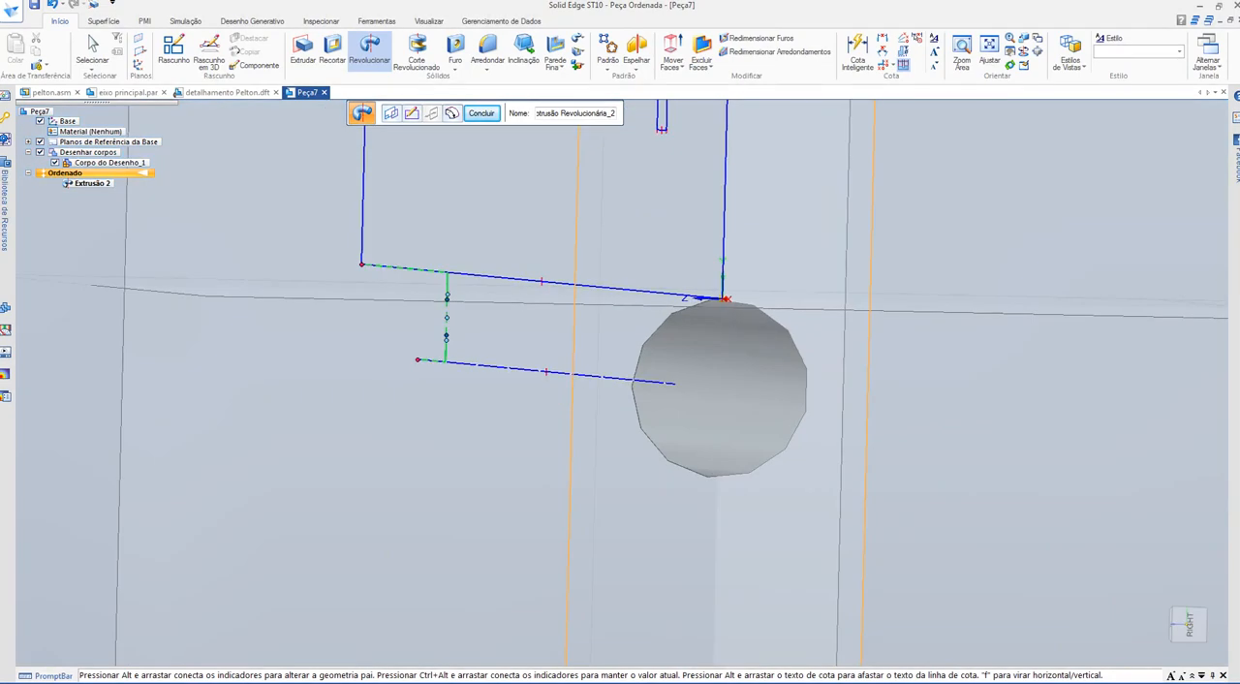
{"action": "scroll", "coordinate": [489, 438], "scroll_direction": "down", "scroll_amount": 3}
{"action": "middle_click_drag", "start_coordinate": [487, 437], "coordinate": [603, 436]}
{"action": "scroll", "coordinate": [629, 373], "scroll_direction": "down", "scroll_amount": 2}
{"action": "middle_click_drag", "start_coordinate": [581, 373], "coordinate": [809, 357], "text": "shift"}
{"action": "scroll", "coordinate": [654, 344], "scroll_direction": "down", "scroll_amount": 2}
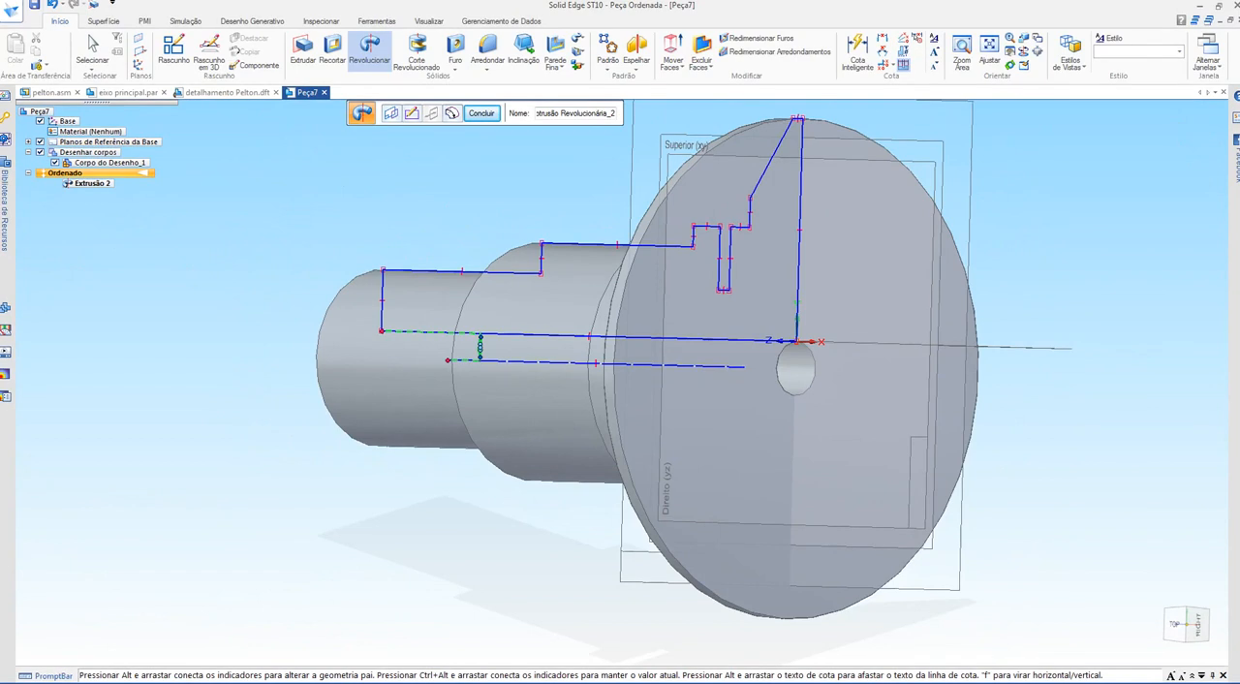
Step: Reopen the revolve's profile sketch, delete the dashed revolution axis and its 8 mm dimension, and try to close the sketch without an axis
{"action": "left_click", "coordinate": [411, 113]}
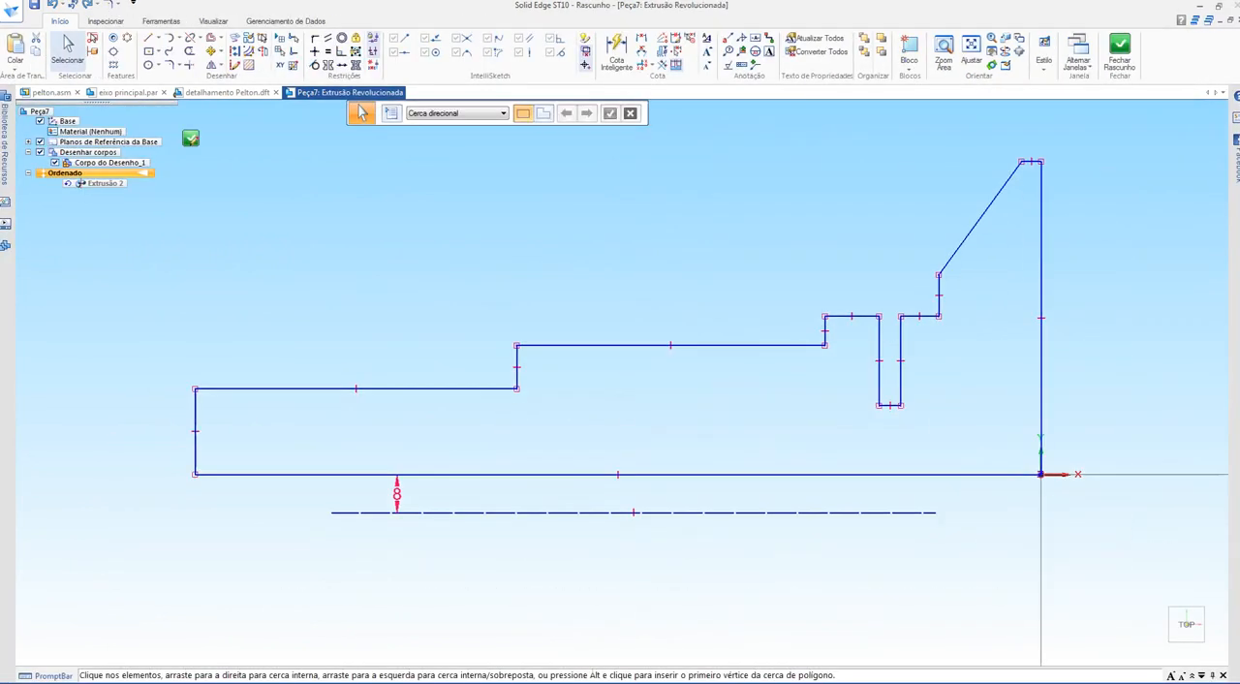
{"action": "left_click", "coordinate": [634, 513]}
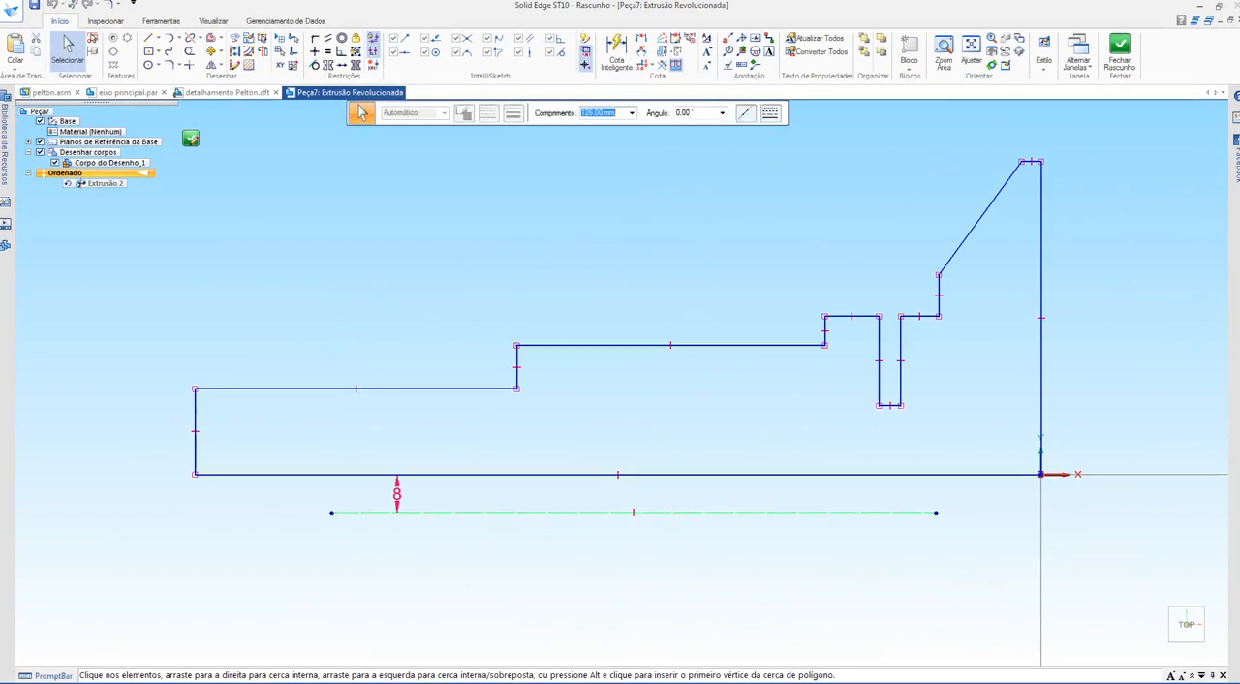
{"action": "left_click", "coordinate": [397, 494]}
{"action": "key", "text": "Delete"}
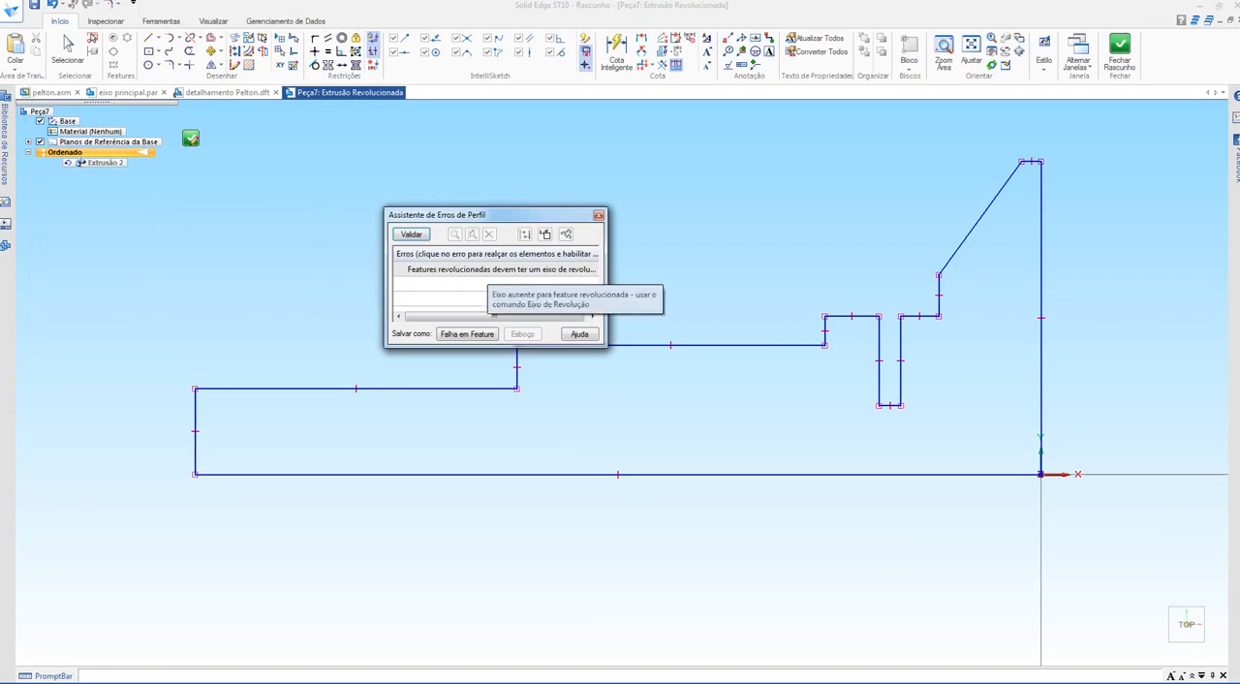
{"action": "left_click_drag", "start_coordinate": [498, 215], "coordinate": [521, 156]}
{"action": "mouse_move", "coordinate": [524, 210]}
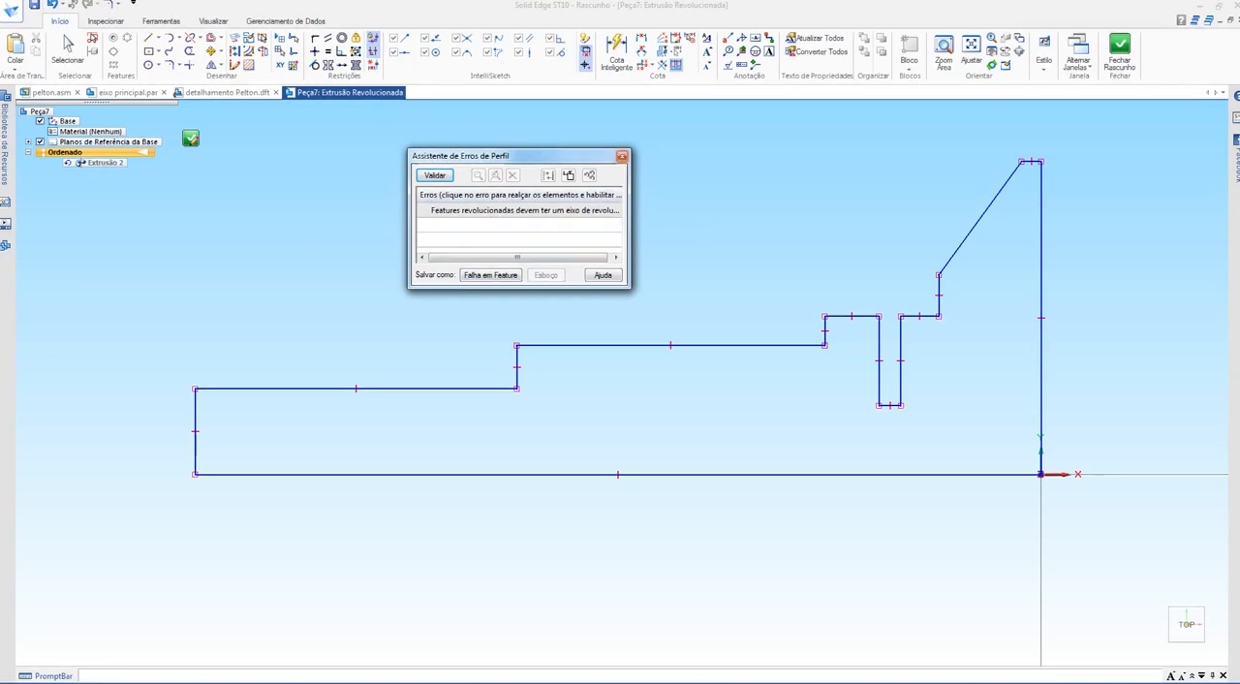
{"action": "key", "text": "Escape"}
Step: Assign the tall vertical line at the origin end of the profile as the revolution axis and close the sketch
{"action": "left_click", "coordinate": [360, 113]}
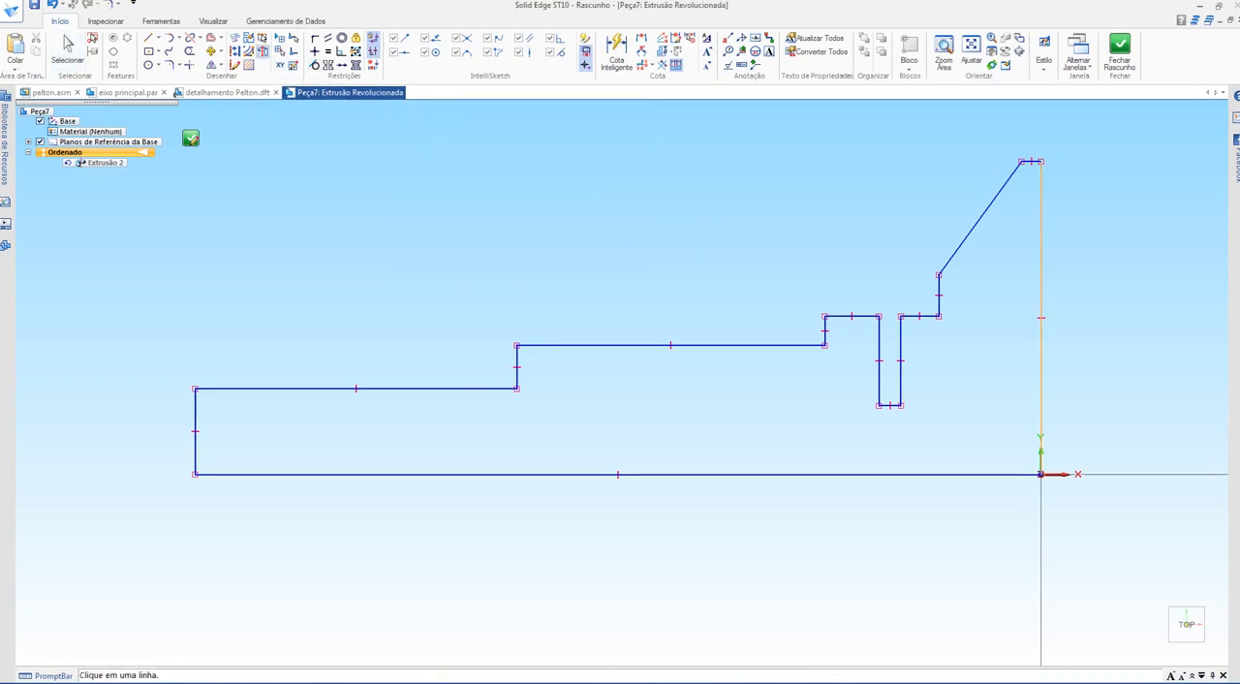
{"action": "left_click", "coordinate": [1041, 301]}
{"action": "scroll", "coordinate": [1013, 300], "scroll_direction": "down", "scroll_amount": 1}
{"action": "middle_click_drag", "start_coordinate": [1012, 300], "coordinate": [965, 301], "text": "shift"}
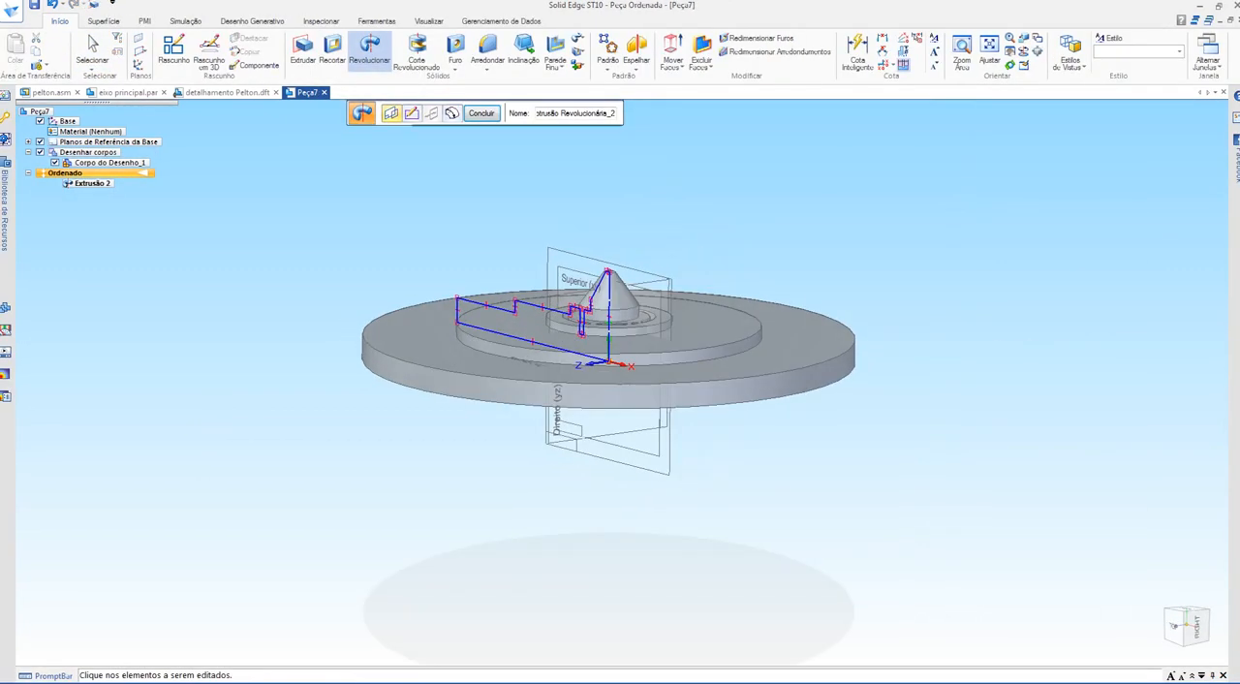
Step: Preview the revolve around the vertical axis at varying angles and examine the partial disc's section and central cone
{"action": "left_click", "coordinate": [452, 113]}
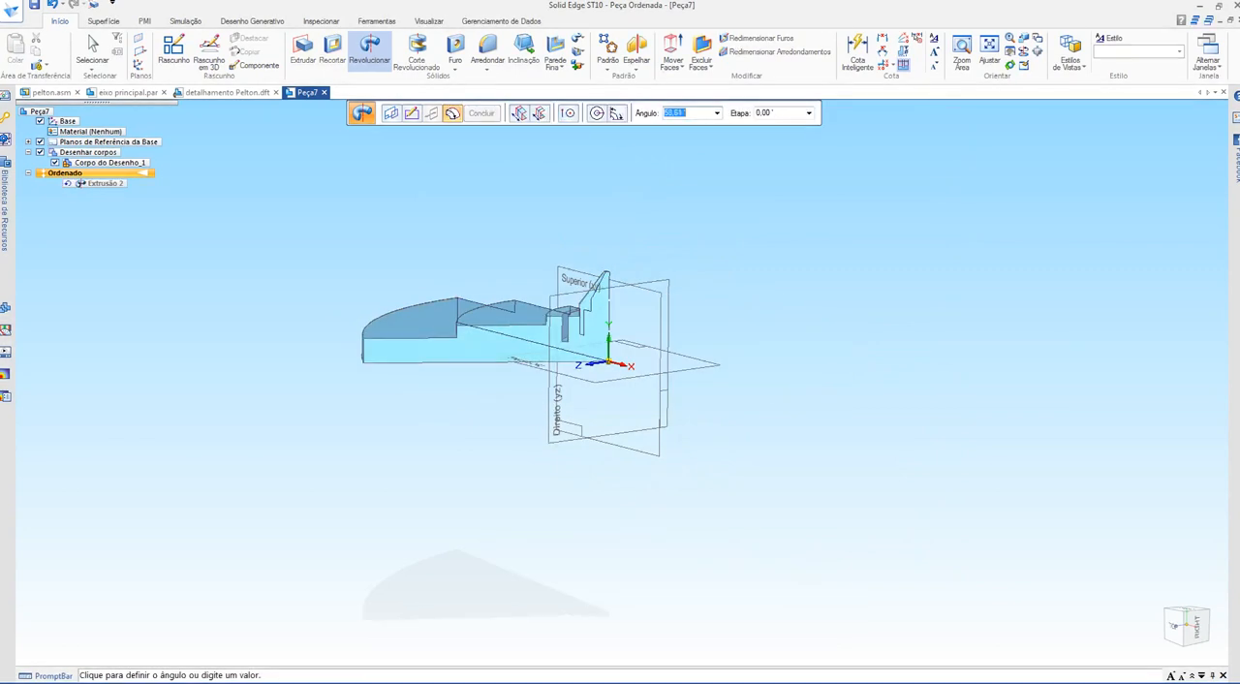
{"action": "scroll", "coordinate": [597, 352], "scroll_direction": "up", "scroll_amount": 5}
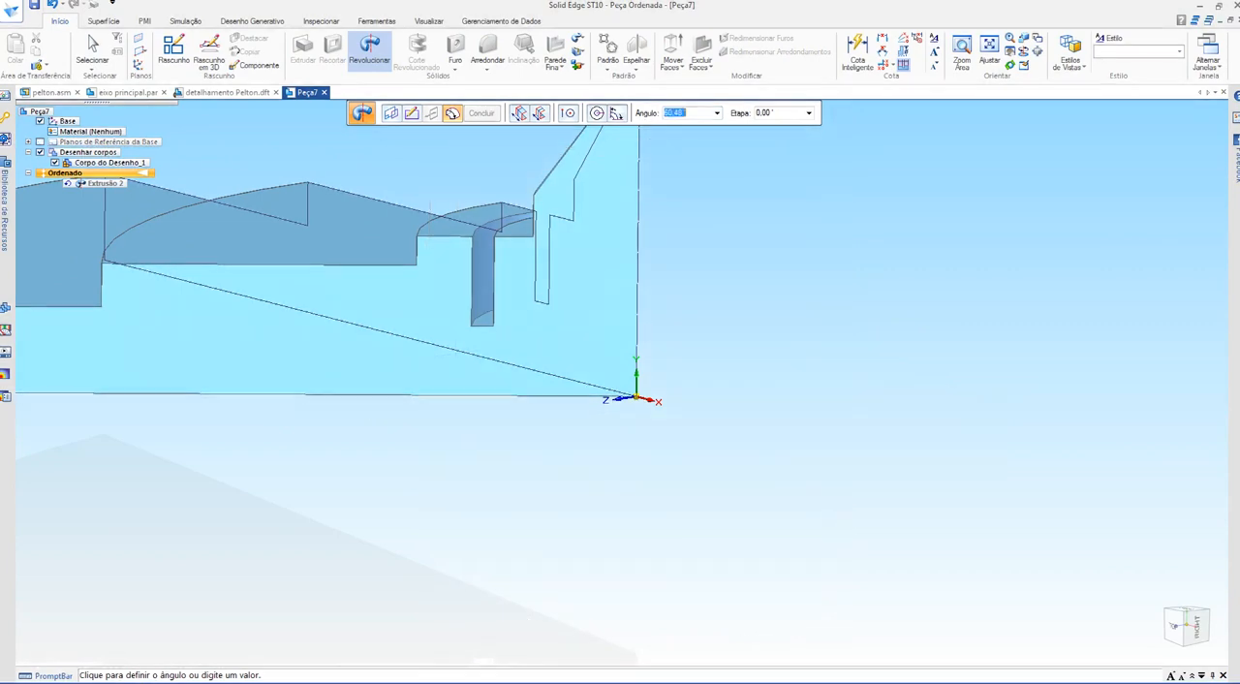
{"action": "middle_click_drag", "start_coordinate": [430, 206], "coordinate": [308, 298], "text": "shift"}
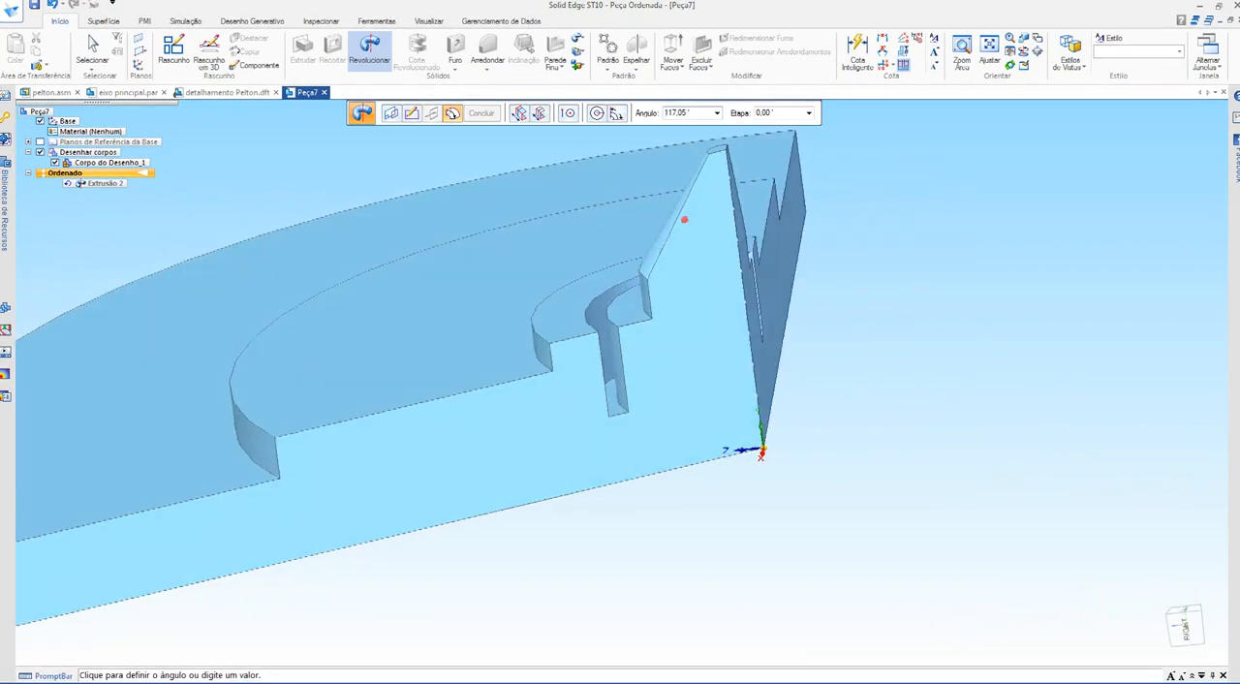
{"action": "scroll", "coordinate": [684, 220], "scroll_direction": "down", "scroll_amount": 2}
{"action": "middle_click_drag", "start_coordinate": [684, 220], "coordinate": [660, 230], "text": "shift"}
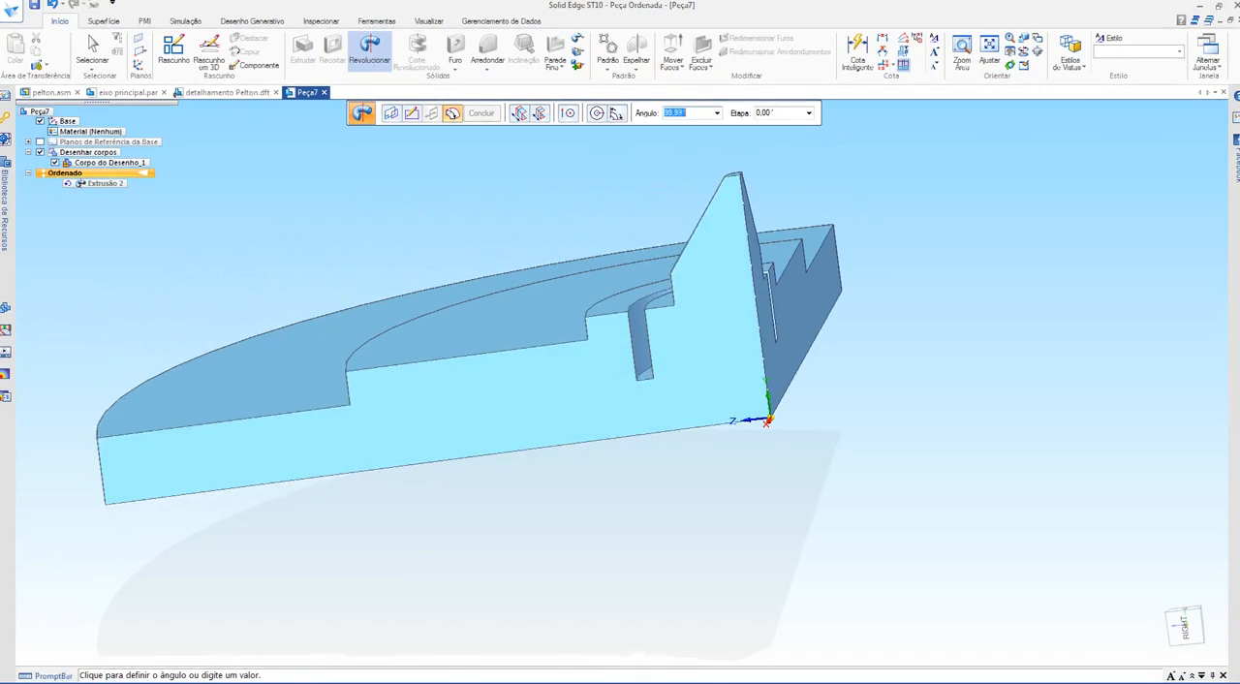
{"action": "middle_click_drag", "start_coordinate": [557, 160], "coordinate": [552, 249]}
{"action": "scroll", "coordinate": [552, 242], "scroll_direction": "down", "scroll_amount": 3}
{"action": "scroll", "coordinate": [552, 242], "scroll_direction": "up", "scroll_amount": 1}
{"action": "middle_click_drag", "start_coordinate": [550, 131], "coordinate": [547, 232], "text": "shift"}
{"action": "scroll", "coordinate": [547, 233], "scroll_direction": "down", "scroll_amount": 4}
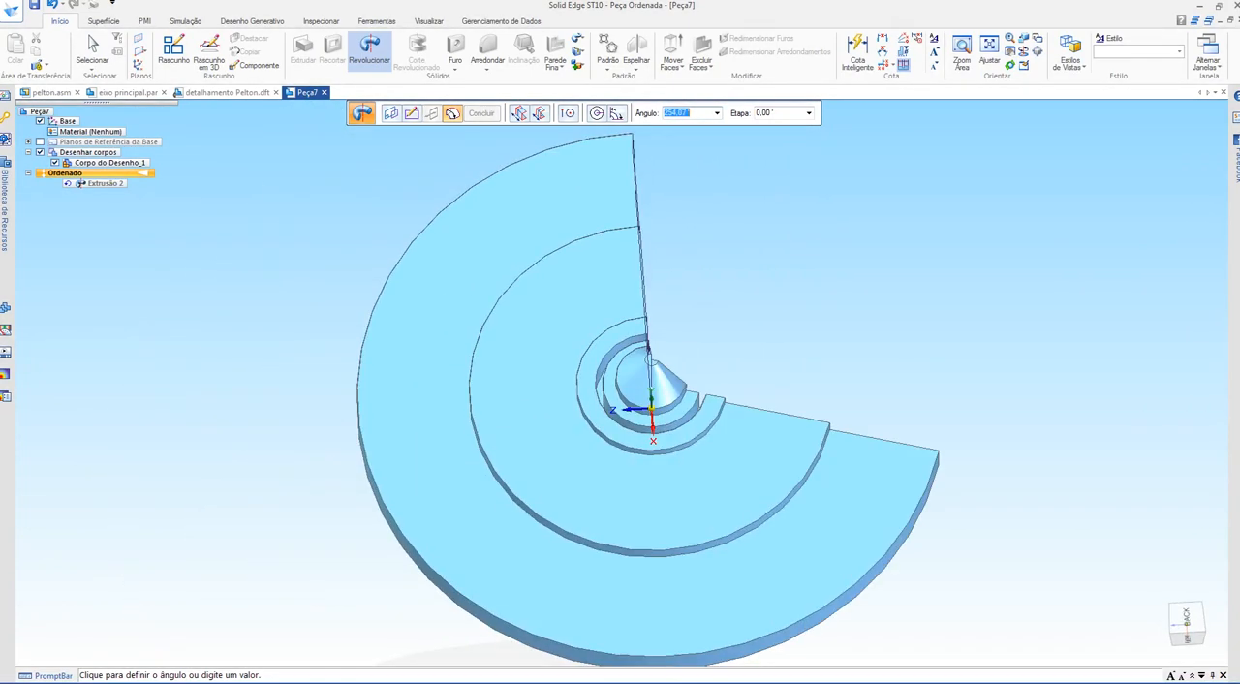
{"action": "middle_click_drag", "start_coordinate": [701, 228], "coordinate": [690, 151]}
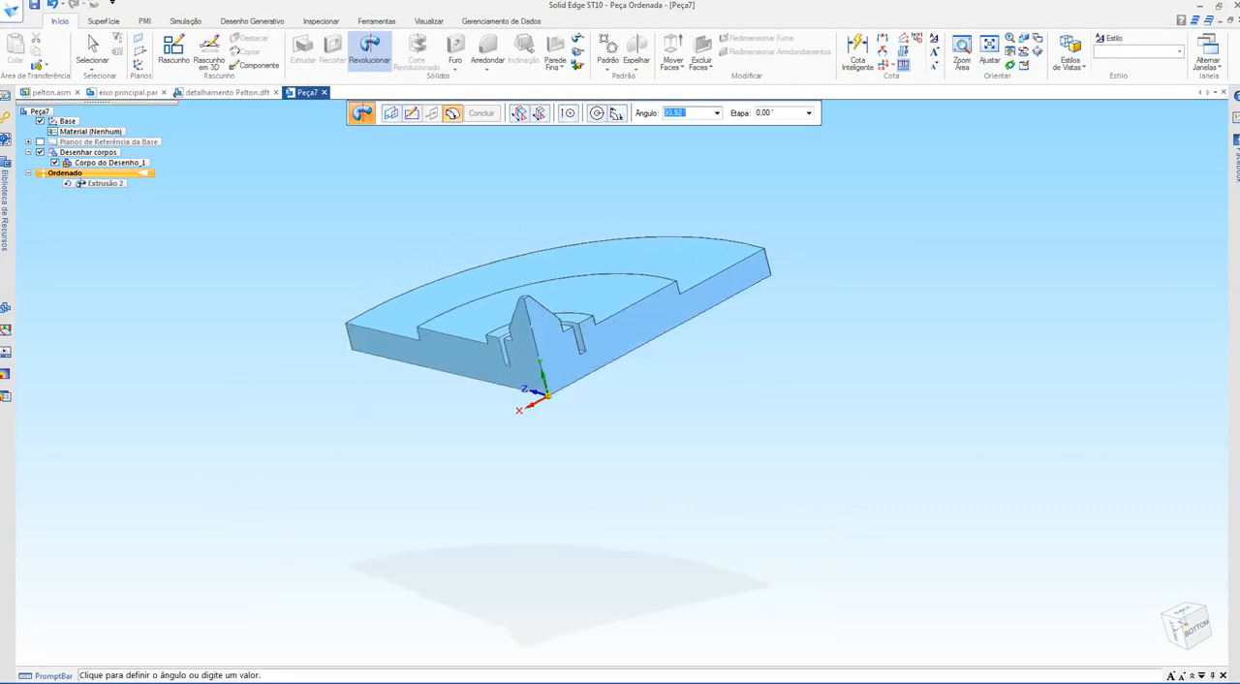
Step: Redefine the revolution axis as the short horizontal line at the profile's tip and close the sketch to rebuild the part
{"action": "left_click", "coordinate": [412, 114]}
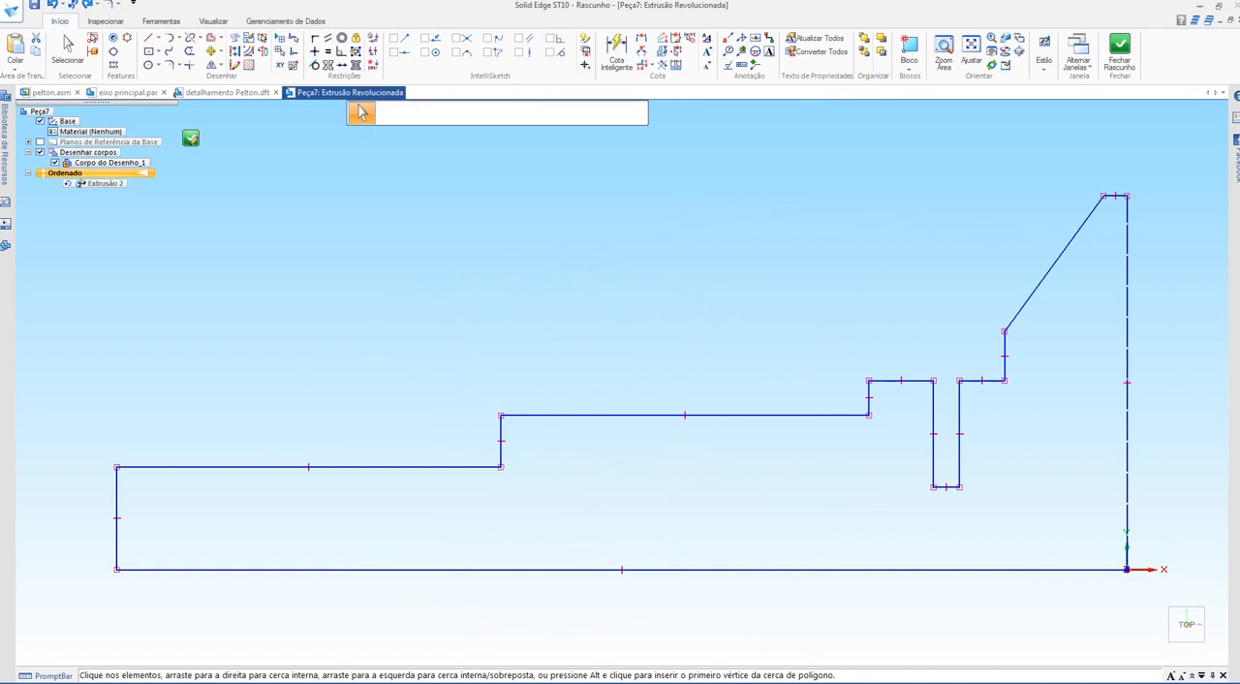
{"action": "left_click", "coordinate": [262, 52]}
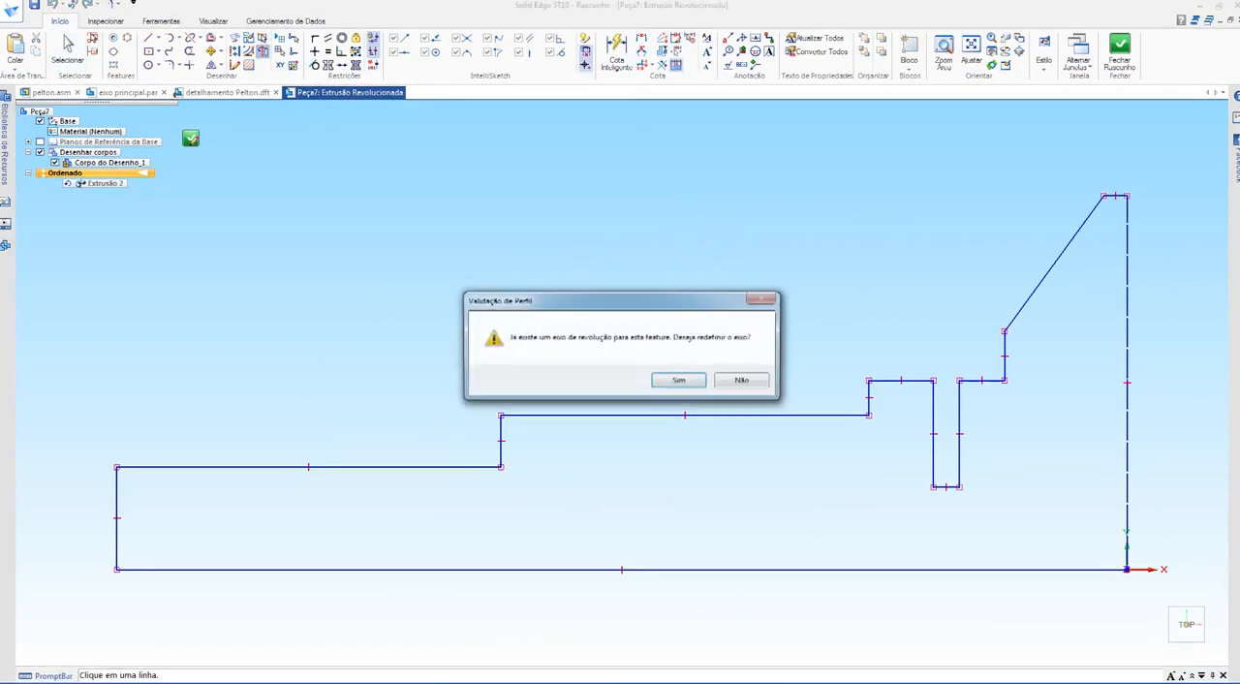
{"action": "left_click_drag", "start_coordinate": [620, 300], "coordinate": [693, 195]}
{"action": "left_click", "coordinate": [752, 276]}
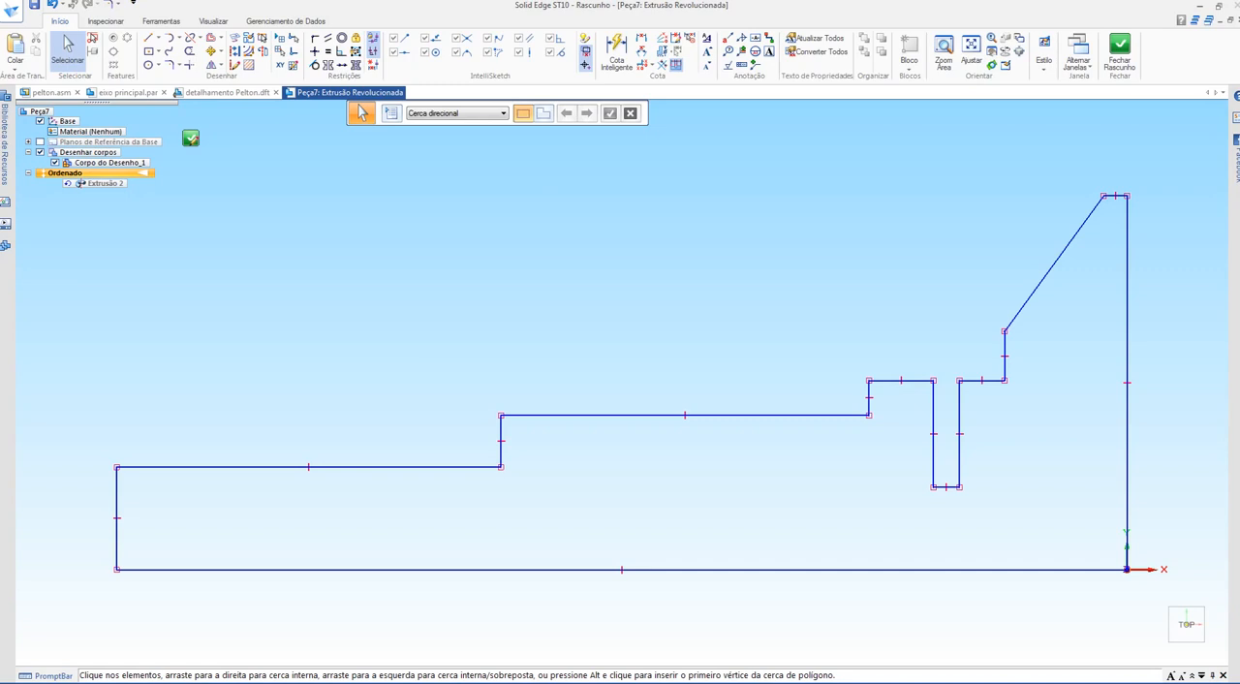
{"action": "scroll", "coordinate": [1127, 185], "scroll_direction": "up", "scroll_amount": 10}
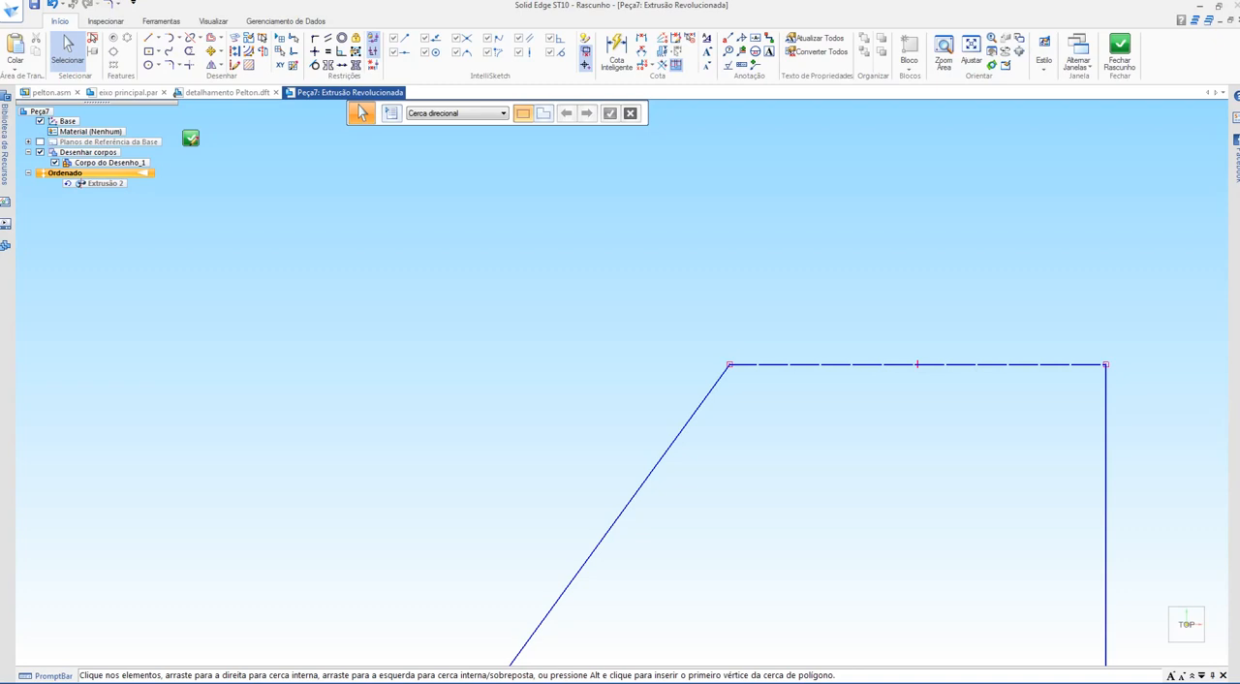
{"action": "left_click", "coordinate": [1119, 50]}
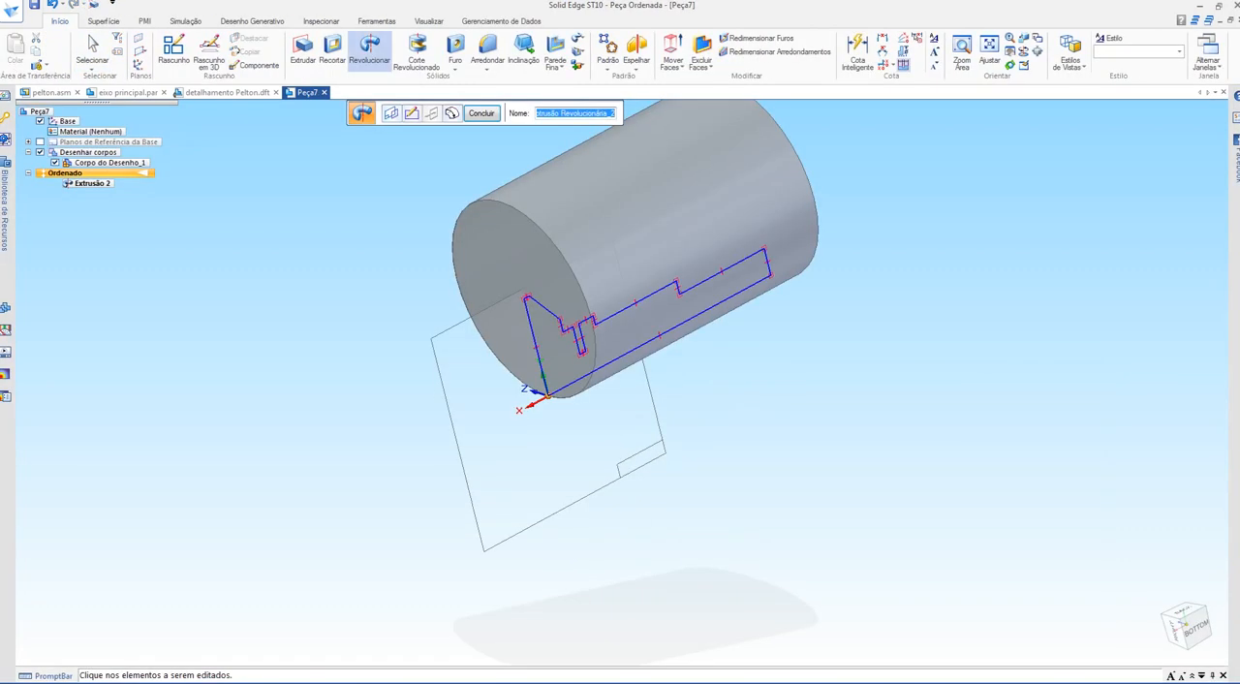
Step: Reopen the revolve's angle extent and examine the partial preview's stepped inner cavity, groove and conical tip around the new axis
{"action": "left_click", "coordinate": [451, 114]}
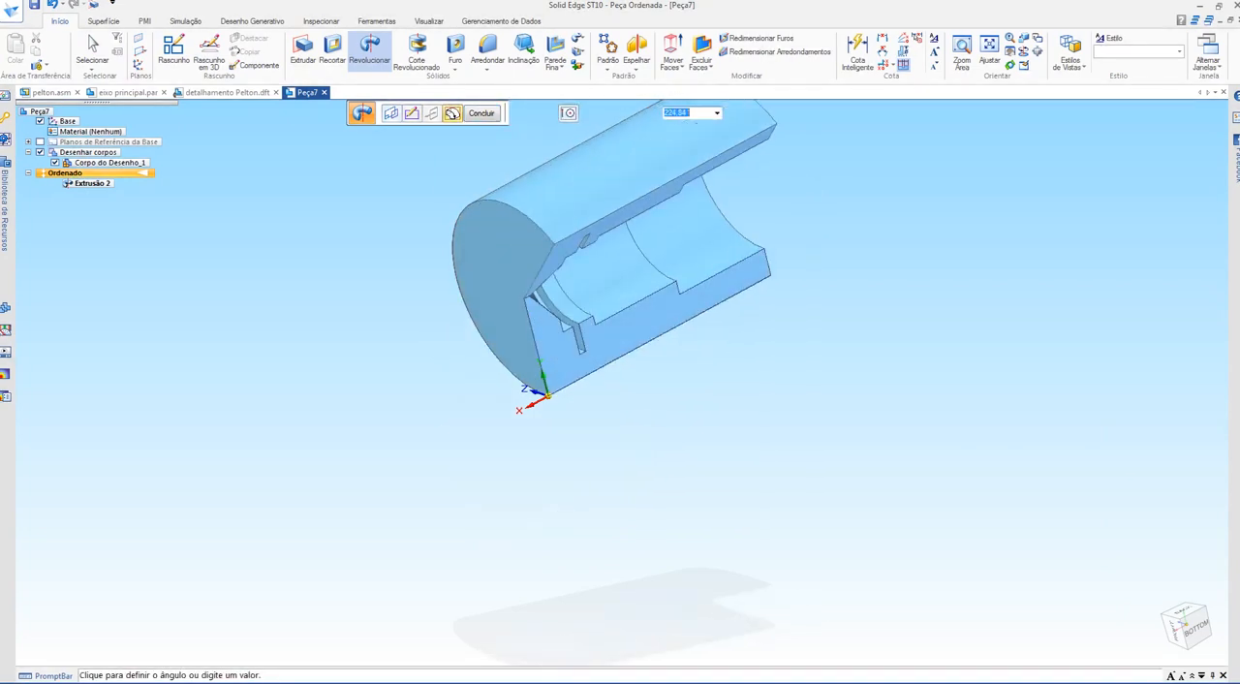
{"action": "middle_click_drag", "start_coordinate": [697, 319], "coordinate": [583, 249]}
{"action": "middle_click_drag", "start_coordinate": [611, 190], "coordinate": [557, 260], "text": "shift"}
{"action": "scroll", "coordinate": [557, 260], "scroll_direction": "up", "scroll_amount": 4}
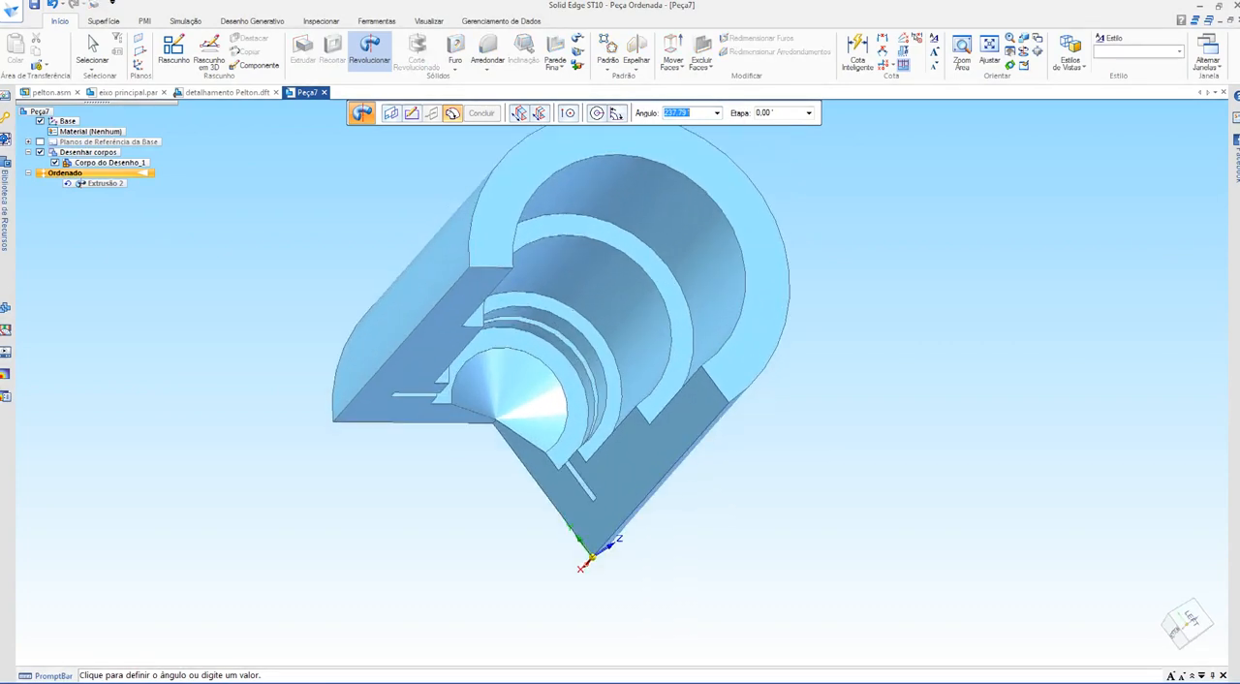
{"action": "middle_click_drag", "start_coordinate": [528, 528], "coordinate": [553, 450]}
{"action": "middle_click_drag", "start_coordinate": [552, 581], "coordinate": [465, 475], "text": "shift"}
{"action": "scroll", "coordinate": [465, 474], "scroll_direction": "up", "scroll_amount": 3}
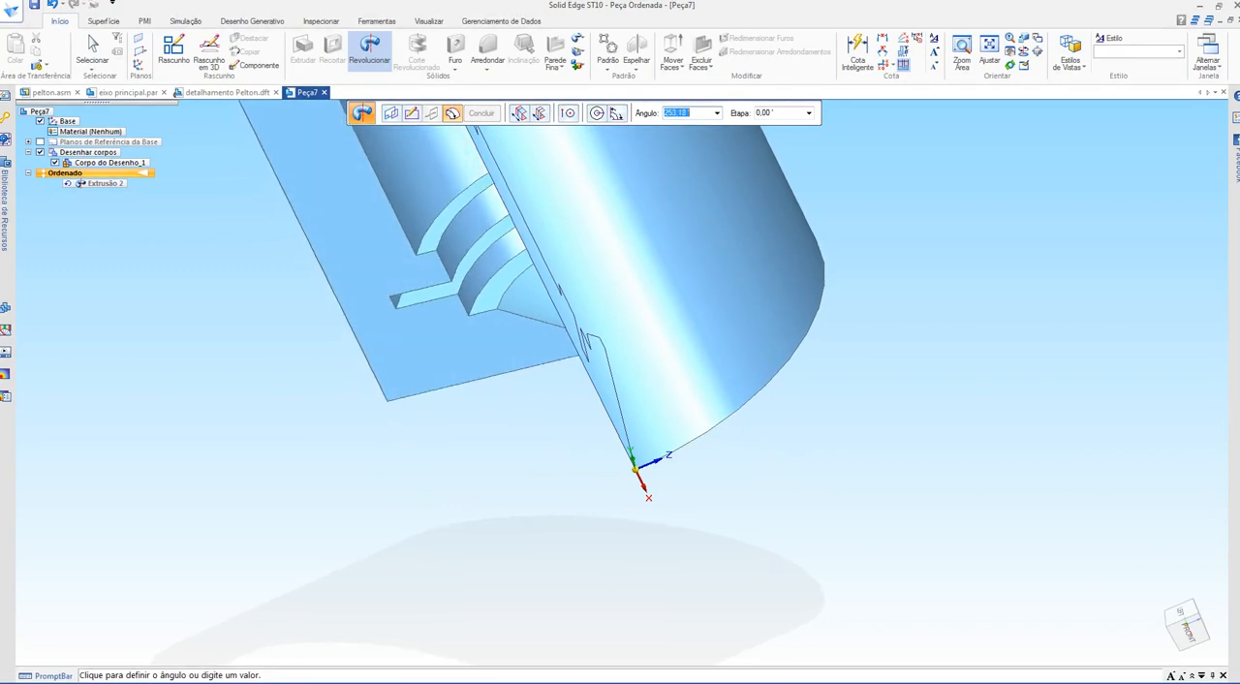
{"action": "middle_click_drag", "start_coordinate": [441, 347], "coordinate": [412, 348]}
{"action": "scroll", "coordinate": [520, 389], "scroll_direction": "up", "scroll_amount": 3}
{"action": "scroll", "coordinate": [520, 390], "scroll_direction": "down", "scroll_amount": 1}
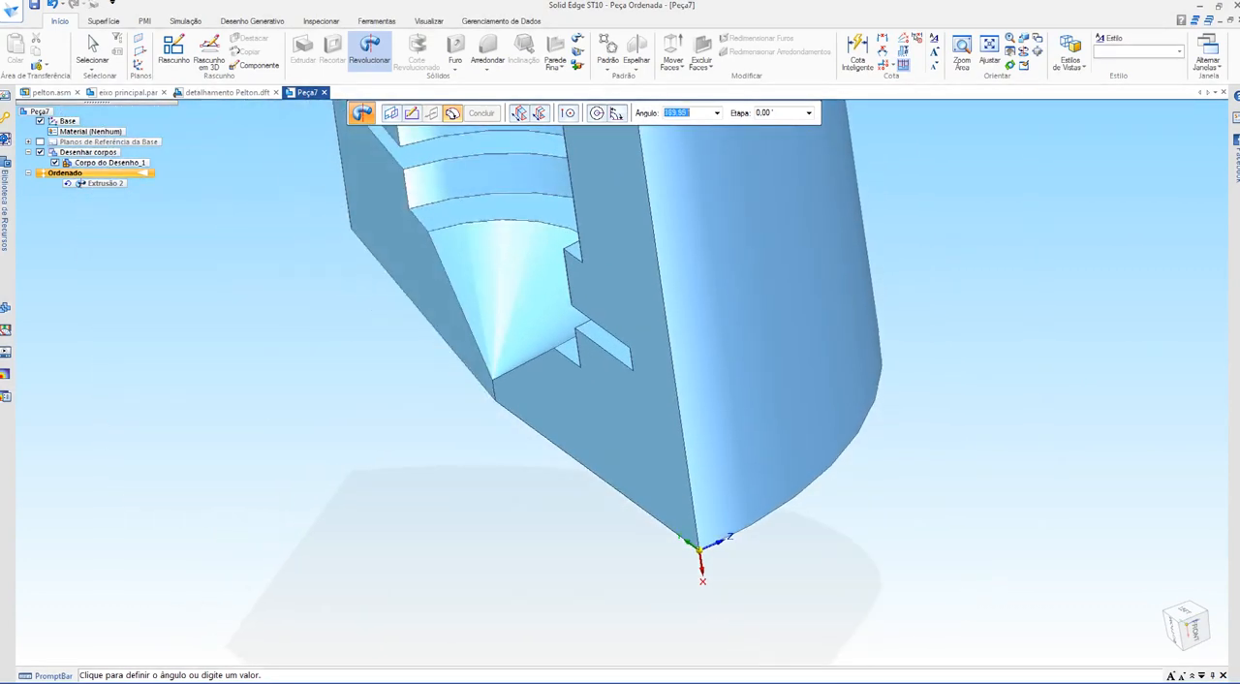
{"action": "middle_click_drag", "start_coordinate": [450, 267], "coordinate": [538, 248]}
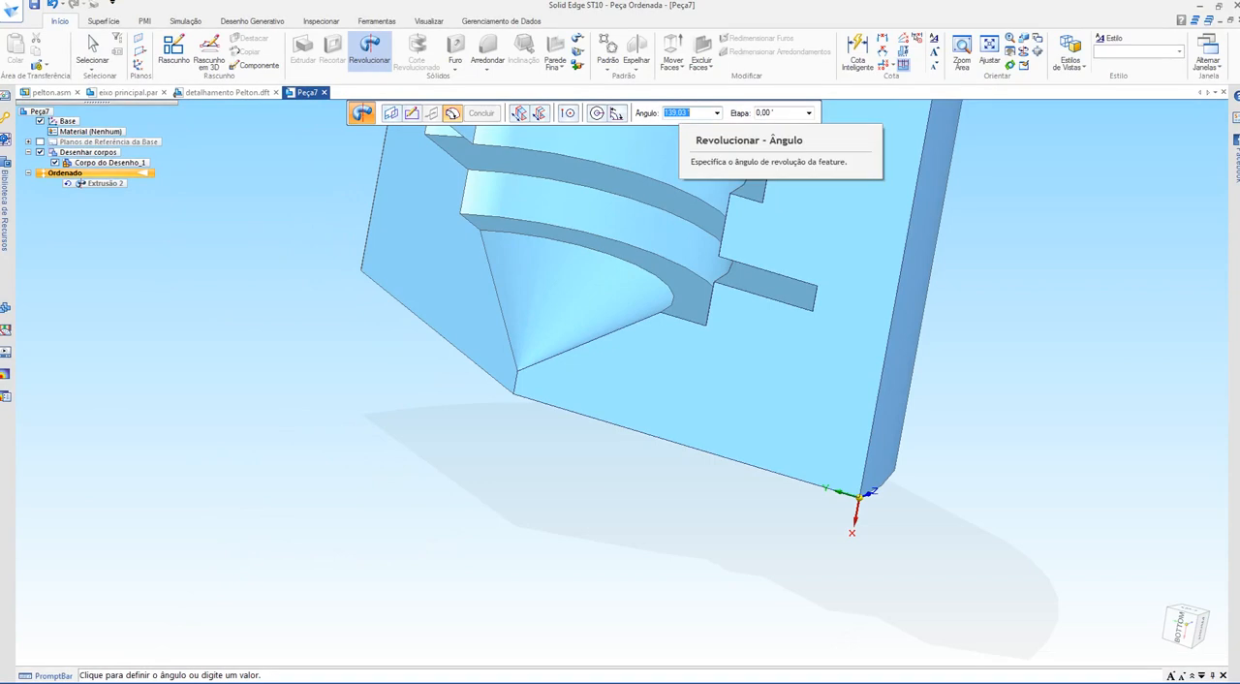
Step: Set the revolve angle to 180° and finish the half-revolved part, inspecting its inner section
{"action": "type", "text": "180"}
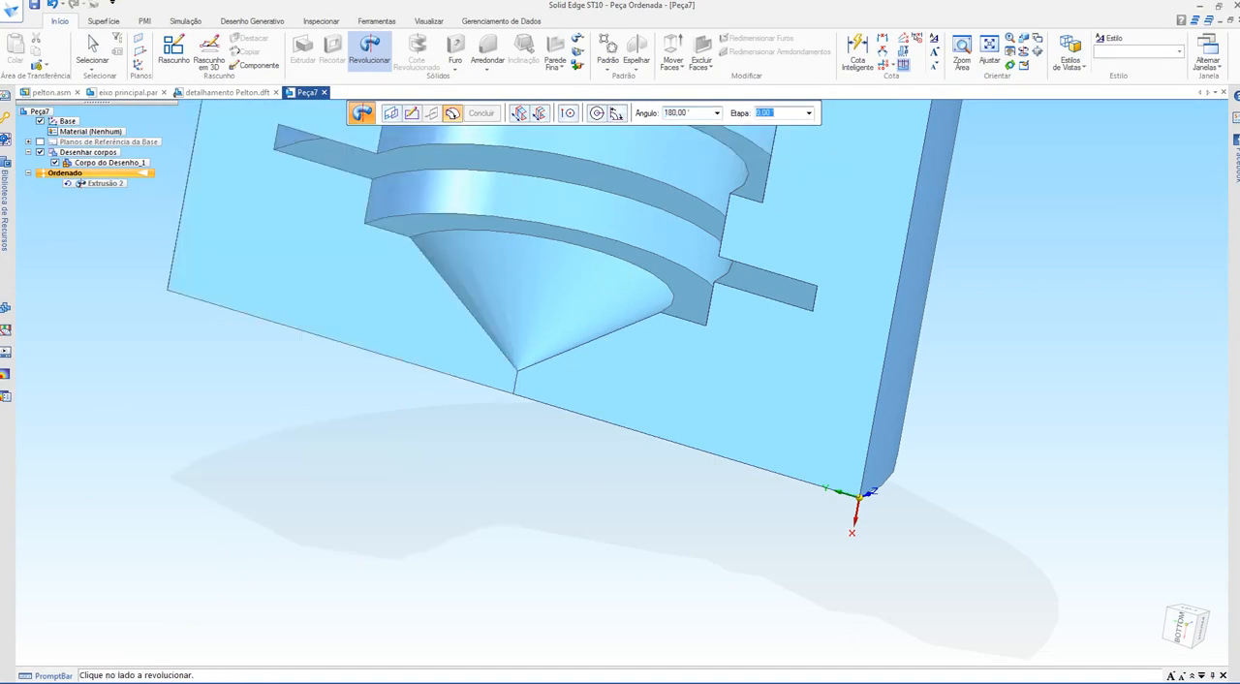
{"action": "key", "text": "Return"}
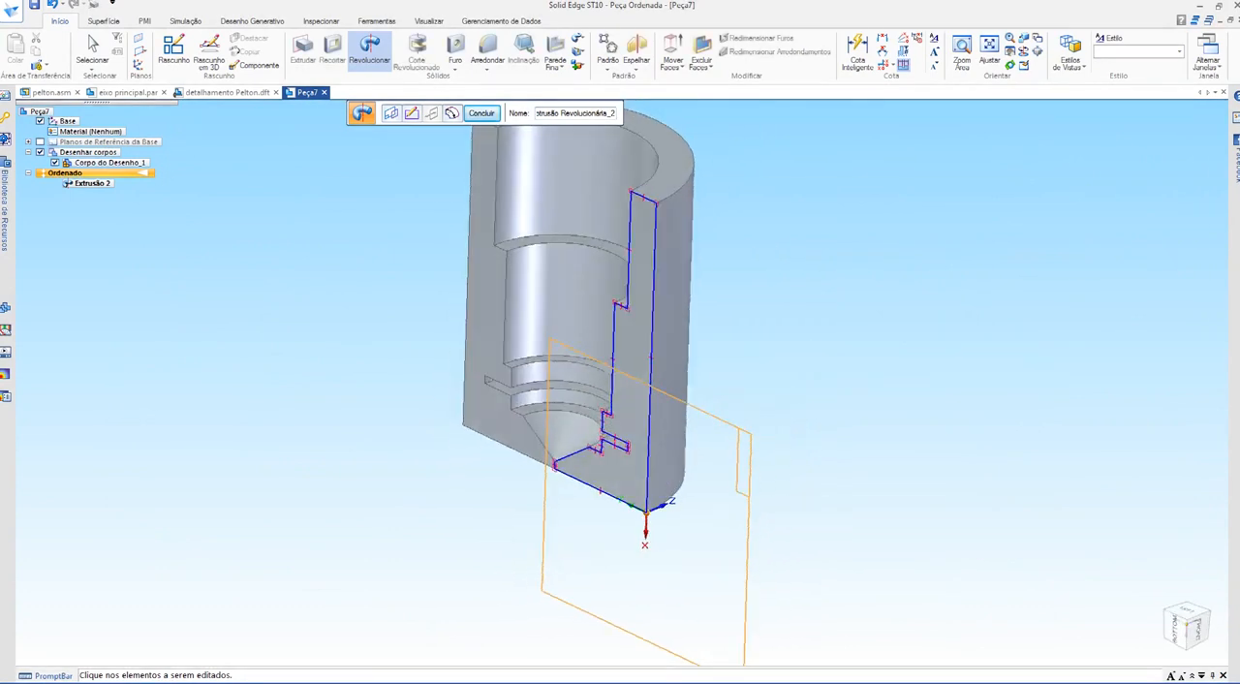
{"action": "mouse_move", "coordinate": [542, 280]}
{"action": "middle_mouse_down"}
{"action": "mouse_move", "coordinate": [504, 339]}
{"action": "mouse_move", "coordinate": [436, 373]}
{"action": "mouse_move", "coordinate": [581, 227]}
{"action": "middle_mouse_up"}
{"action": "scroll", "coordinate": [416, 364], "scroll_direction": "up", "scroll_amount": 3}
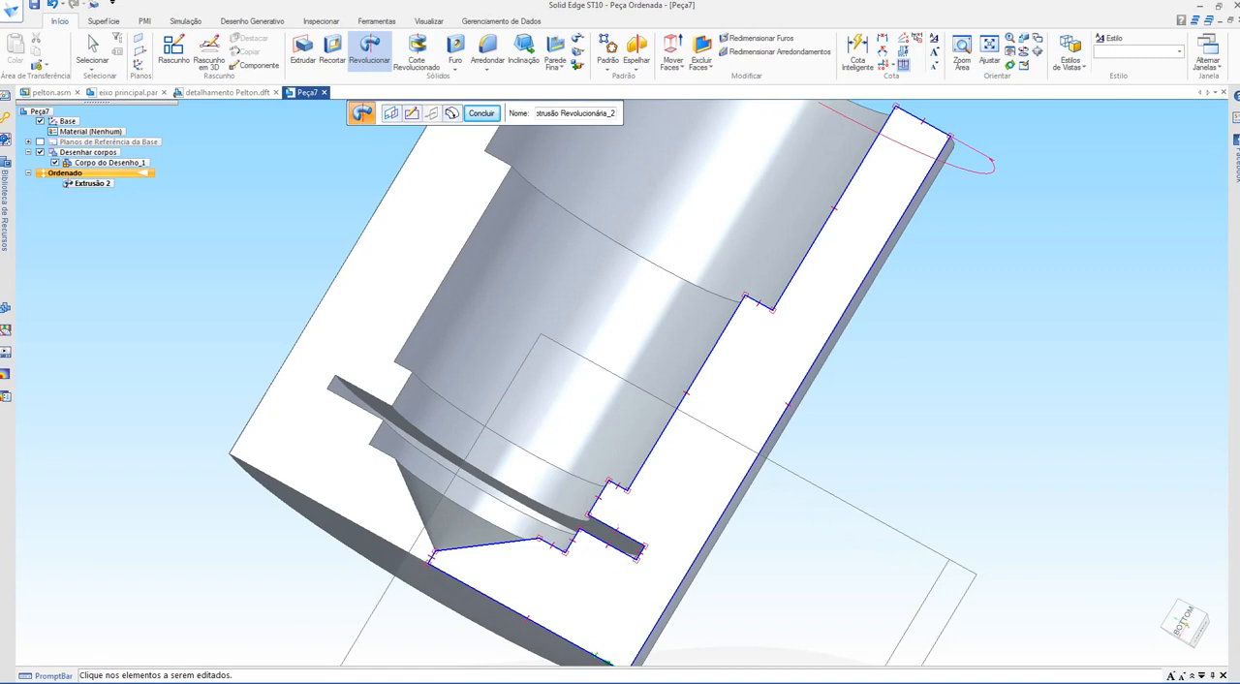
{"action": "scroll", "coordinate": [584, 395], "scroll_direction": "down", "scroll_amount": 4}
{"action": "mouse_move", "coordinate": [582, 397]}
{"action": "middle_mouse_down"}
{"action": "mouse_move", "coordinate": [573, 418]}
{"action": "mouse_move", "coordinate": [480, 465]}
{"action": "mouse_move", "coordinate": [469, 457]}
{"action": "mouse_move", "coordinate": [586, 373]}
{"action": "mouse_move", "coordinate": [567, 349]}
{"action": "mouse_move", "coordinate": [581, 305]}
{"action": "mouse_move", "coordinate": [542, 339]}
{"action": "middle_mouse_up"}
{"action": "scroll", "coordinate": [543, 339], "scroll_direction": "up", "scroll_amount": 1}
{"action": "key", "text": "Escape"}
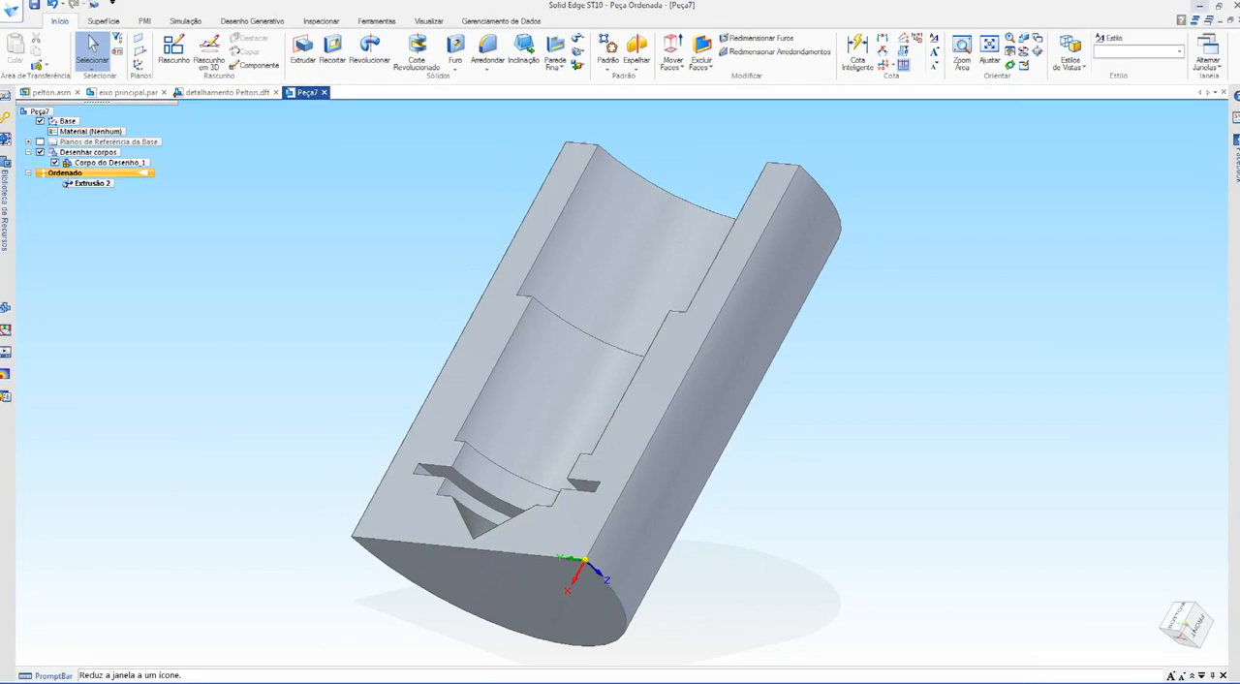
Step: Switch to the Google Meet call and present the entire screen Tela 2 to the participants
{"action": "left_click", "coordinate": [1198, 5]}
{"action": "left_click", "coordinate": [465, 416]}
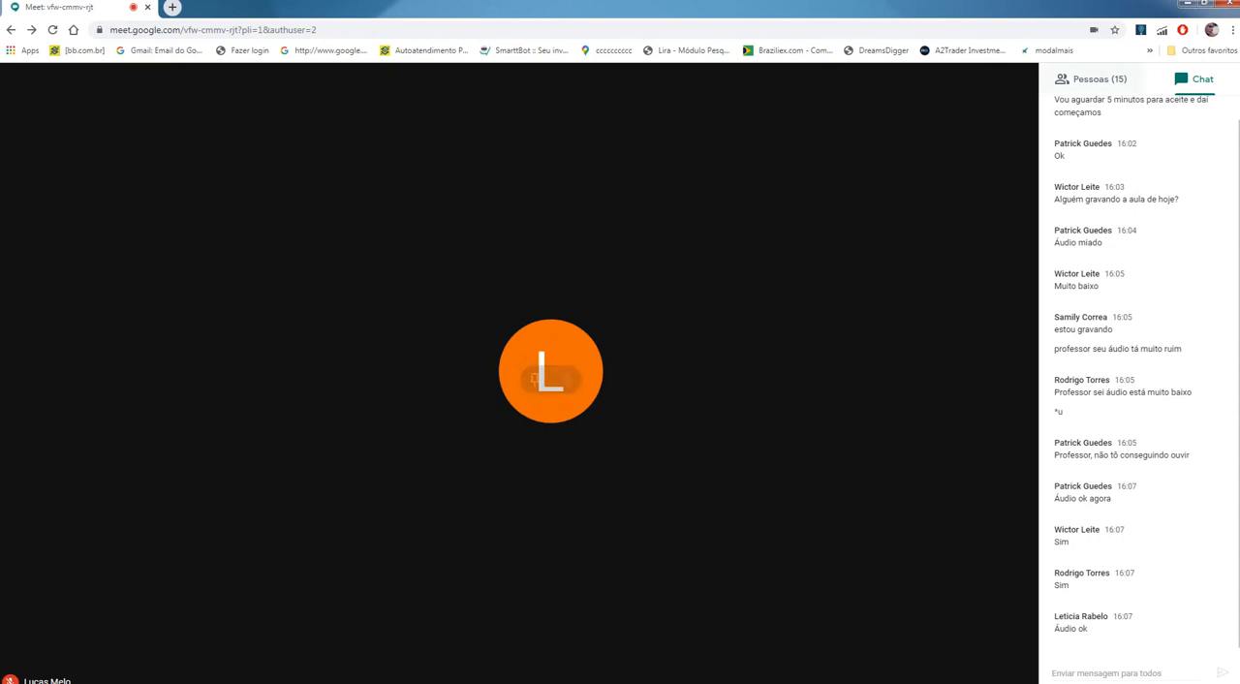
{"action": "left_click", "coordinate": [1092, 80]}
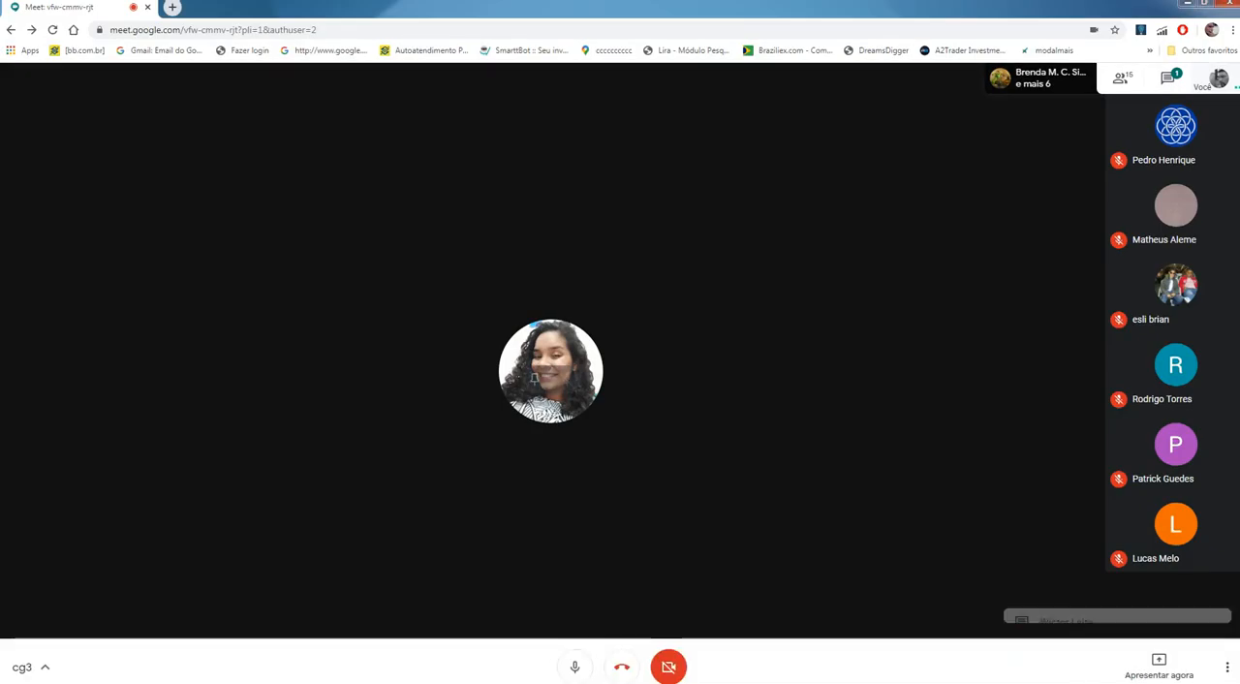
{"action": "left_click", "coordinate": [1158, 666]}
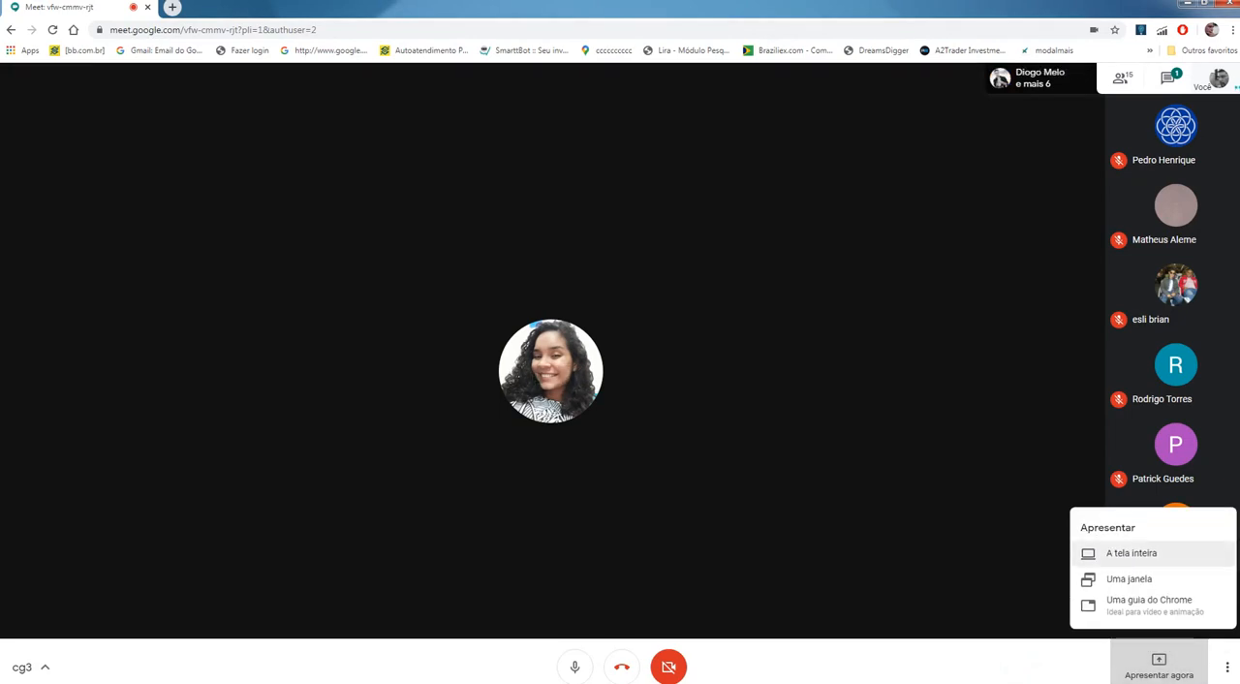
{"action": "left_click", "coordinate": [1131, 553]}
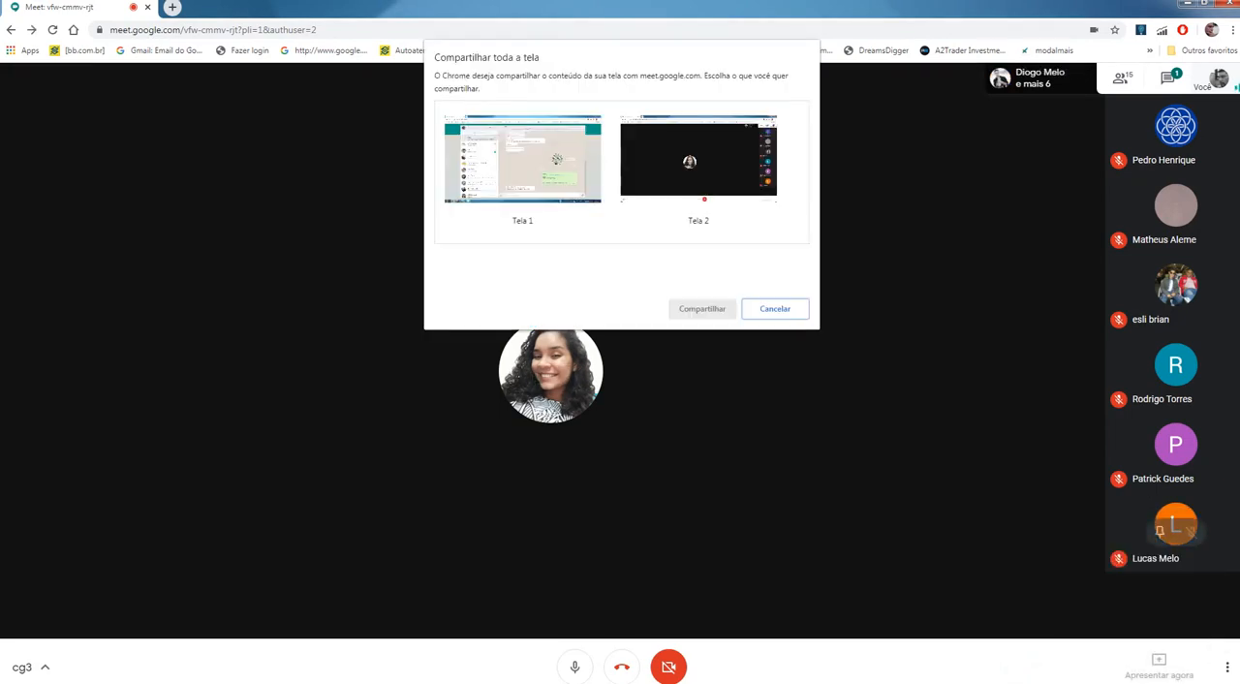
{"action": "double_click", "coordinate": [698, 173]}
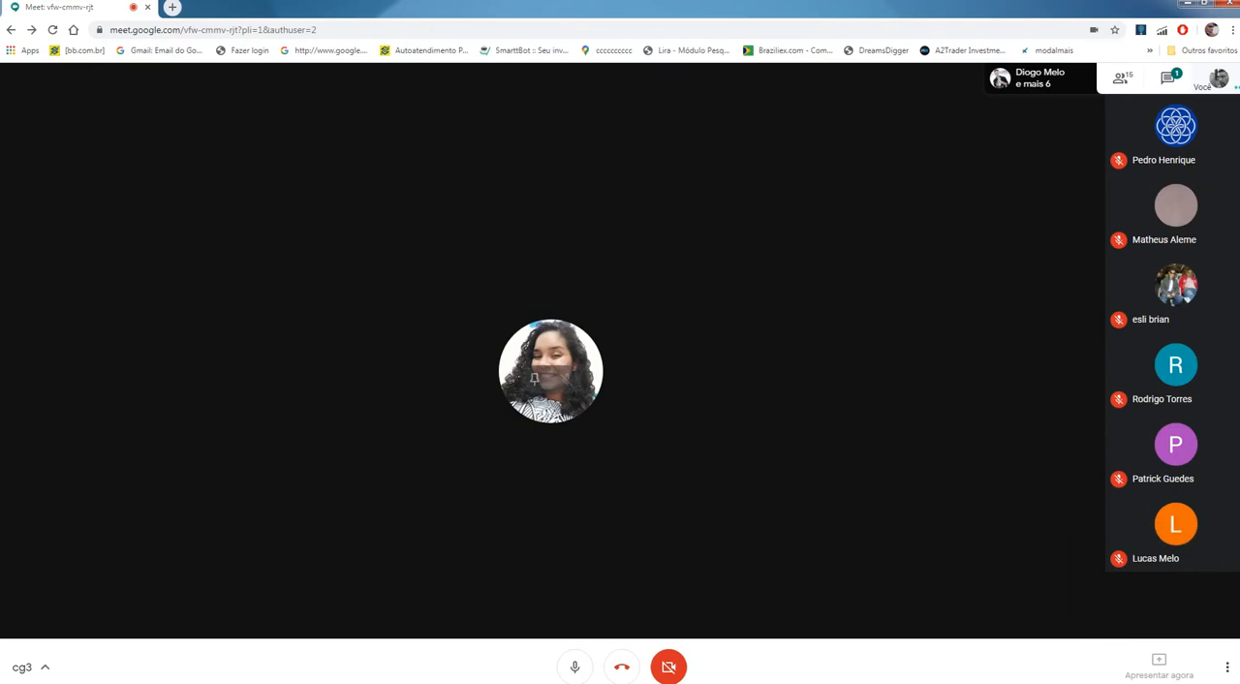
Step: Switch to Solid Edge and close the Peça7 part without saving it
{"action": "key", "text": "alt+Tab"}
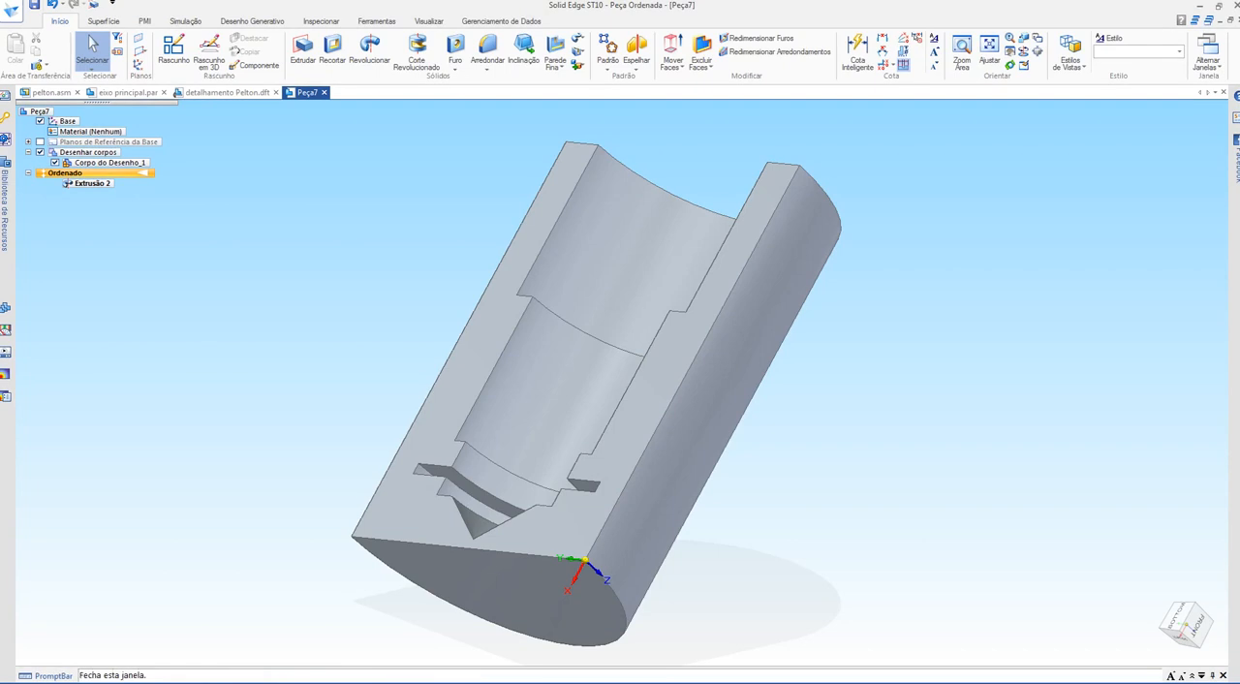
{"action": "left_click", "coordinate": [323, 92]}
{"action": "left_click", "coordinate": [639, 406]}
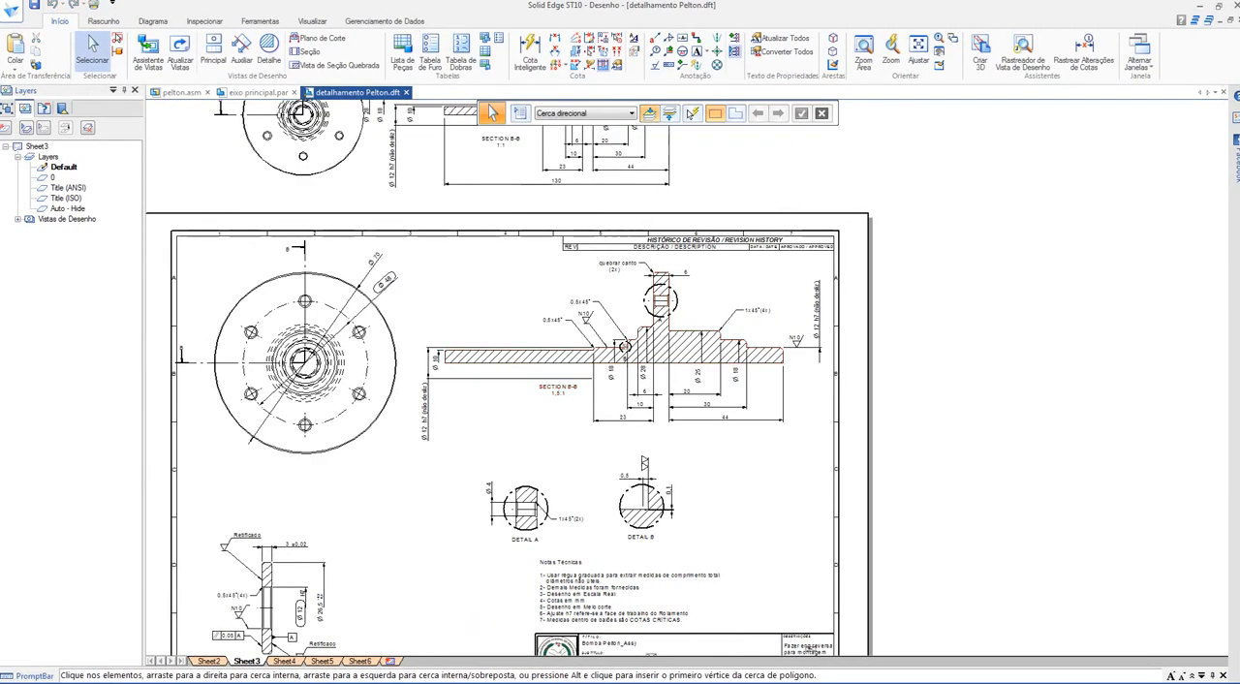
Step: Close the pelton.asm assembly, answering the prompts about saving the document and its display configuration
{"action": "left_click", "coordinate": [182, 92]}
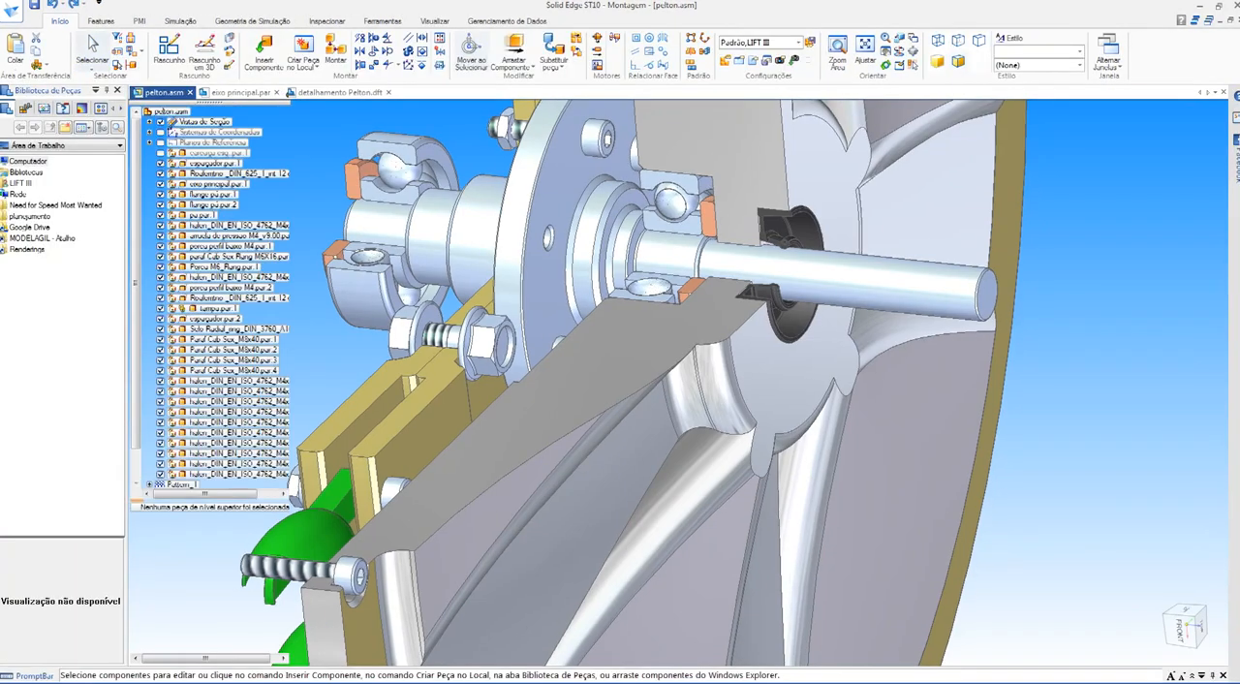
{"action": "left_click", "coordinate": [190, 92]}
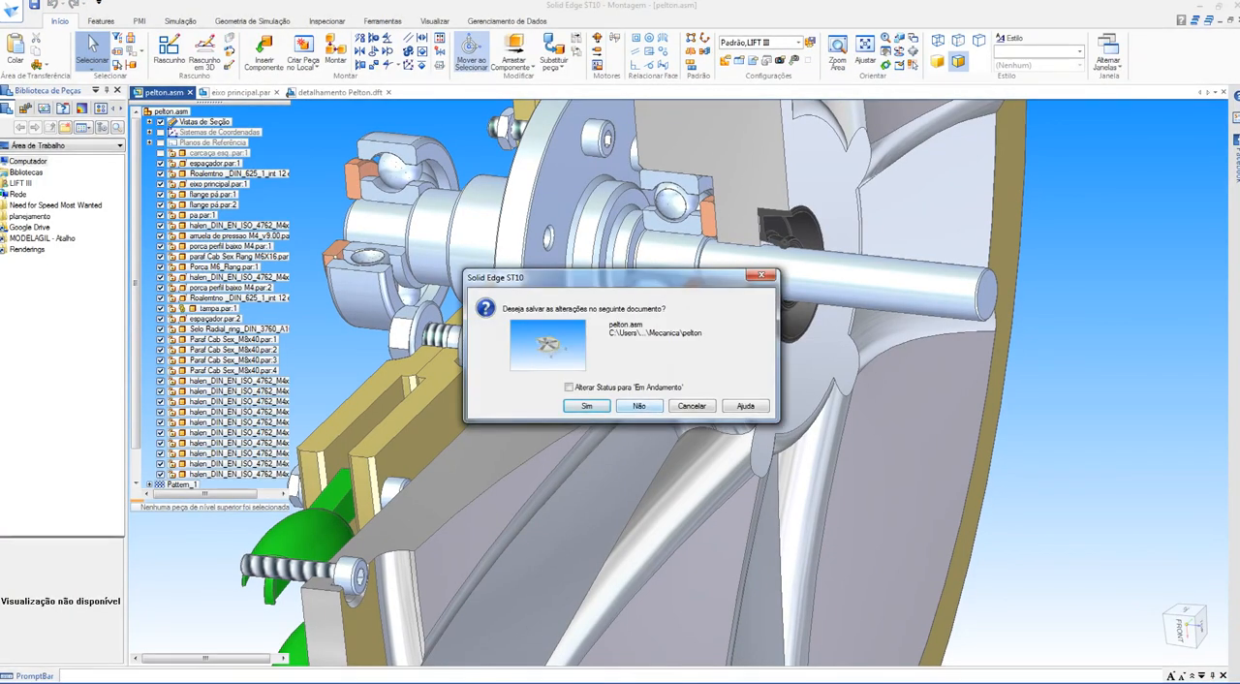
{"action": "key", "text": "Return"}
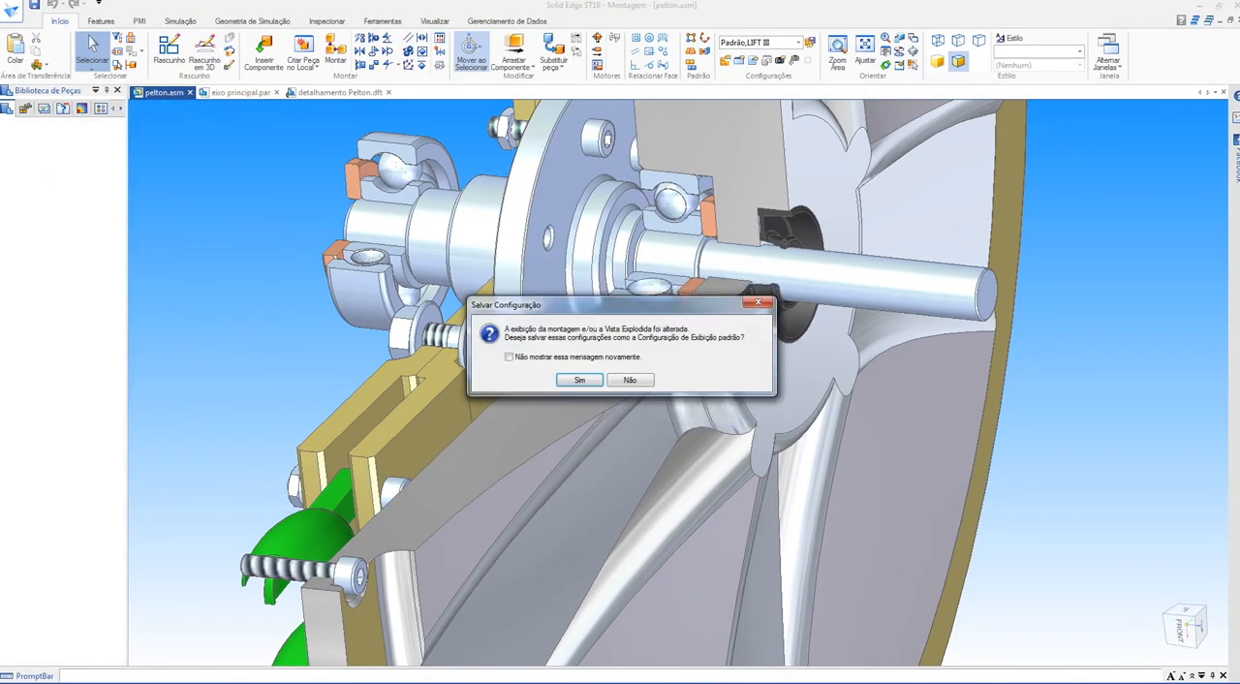
{"action": "key", "text": "Return"}
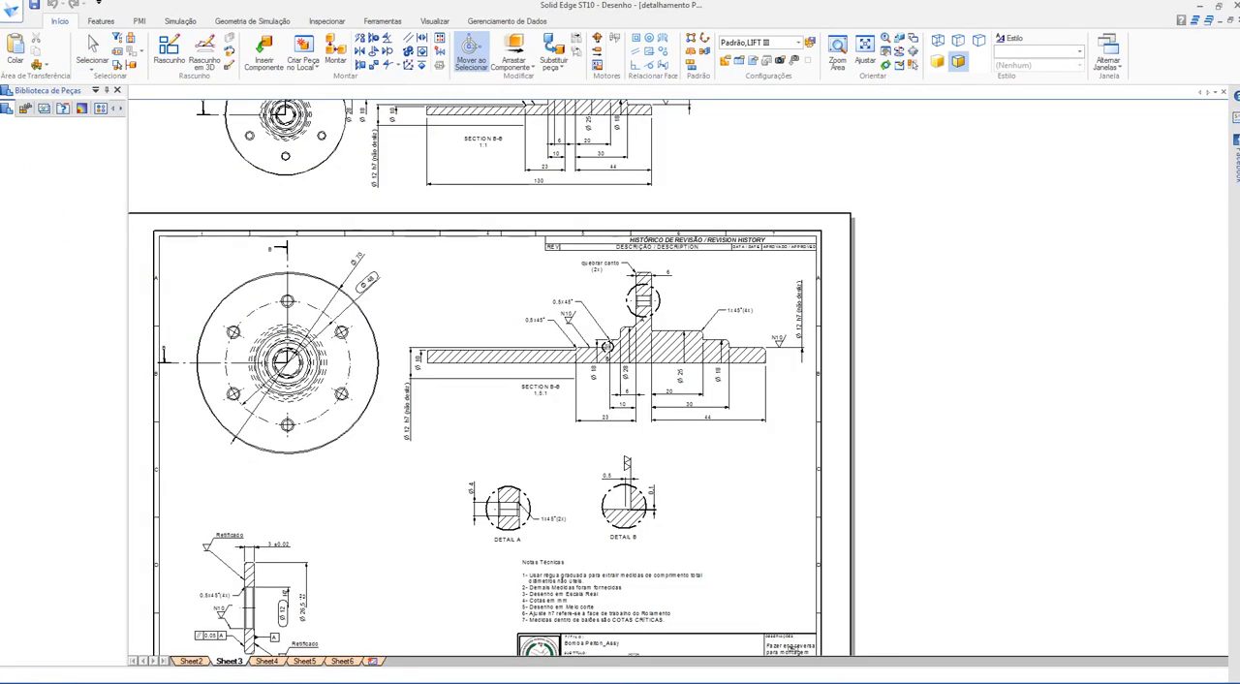
Step: Show the eixo principal.par shaft from its long end, and close the part
{"action": "left_click", "coordinate": [191, 92]}
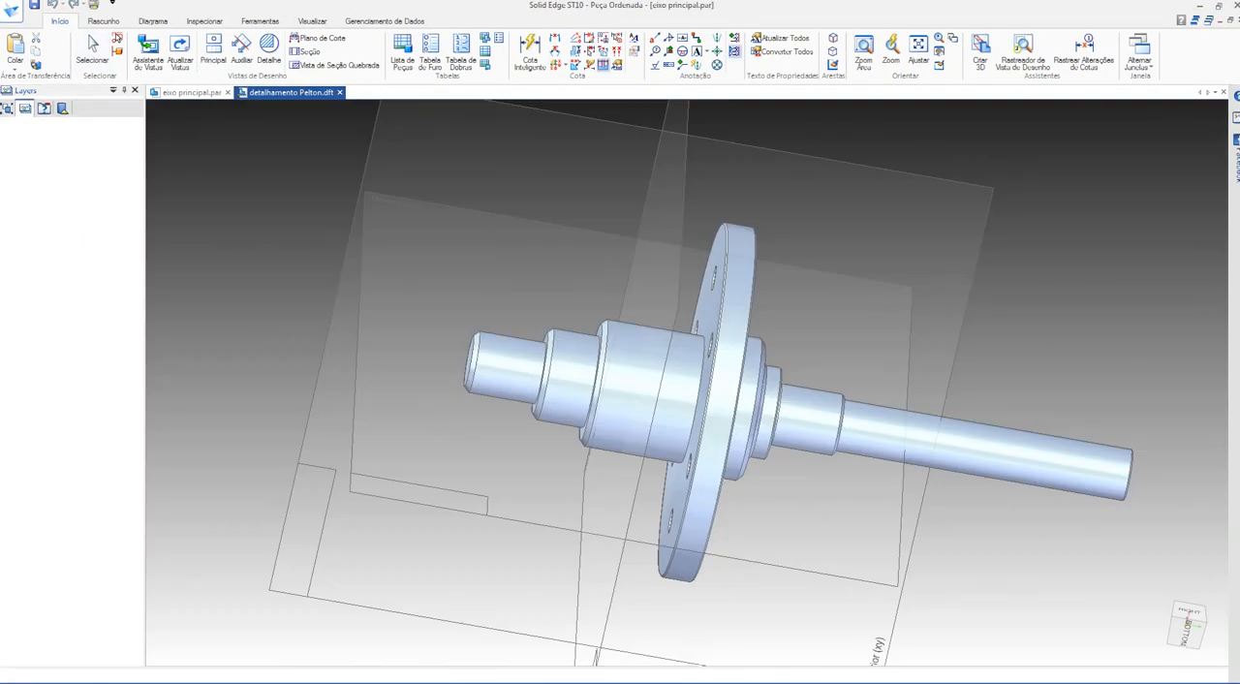
{"action": "middle_click_drag", "start_coordinate": [833, 388], "coordinate": [523, 388]}
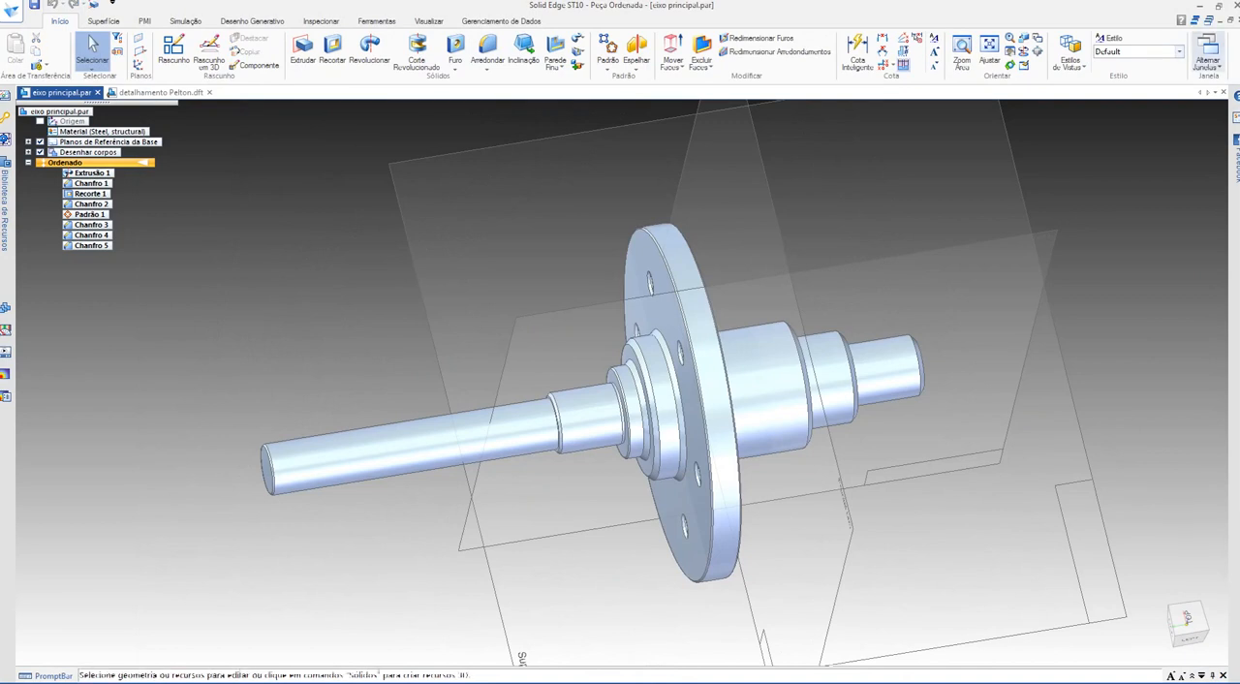
{"action": "left_click", "coordinate": [1236, 20]}
{"action": "key", "text": "Return"}
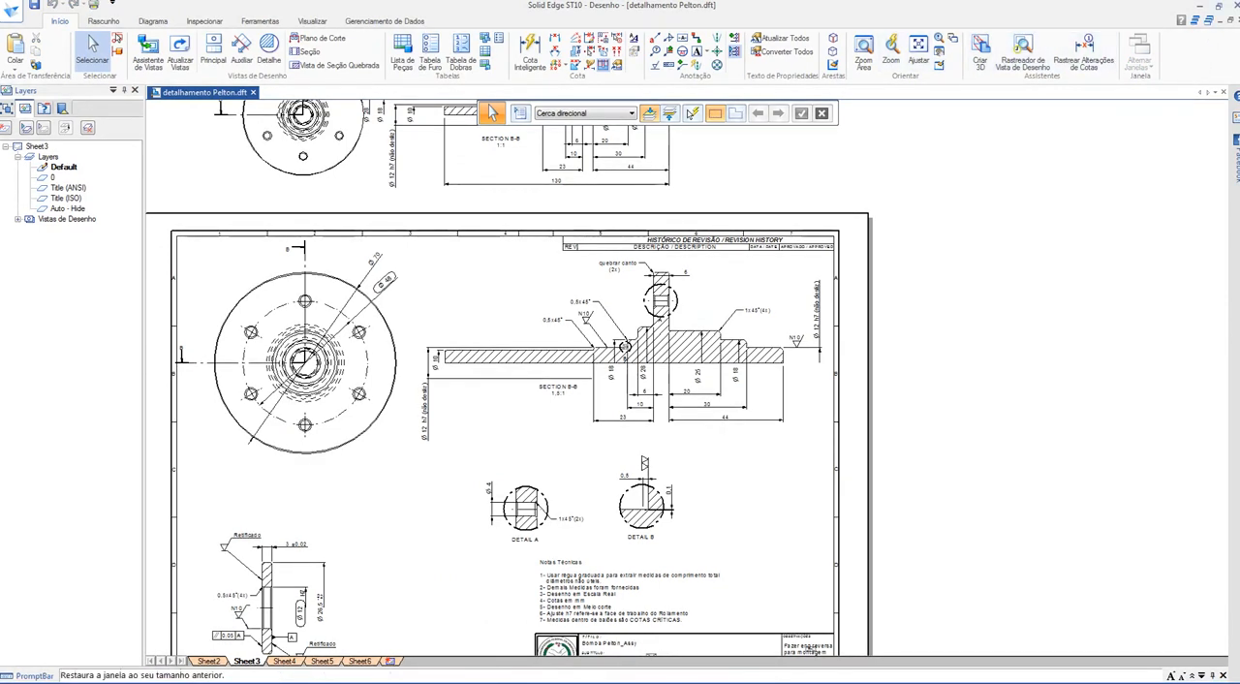
Step: Switch to the Google Meet call, admit the waiting participant, and return to the drawing in Solid Edge
{"action": "left_click", "coordinate": [1199, 5]}
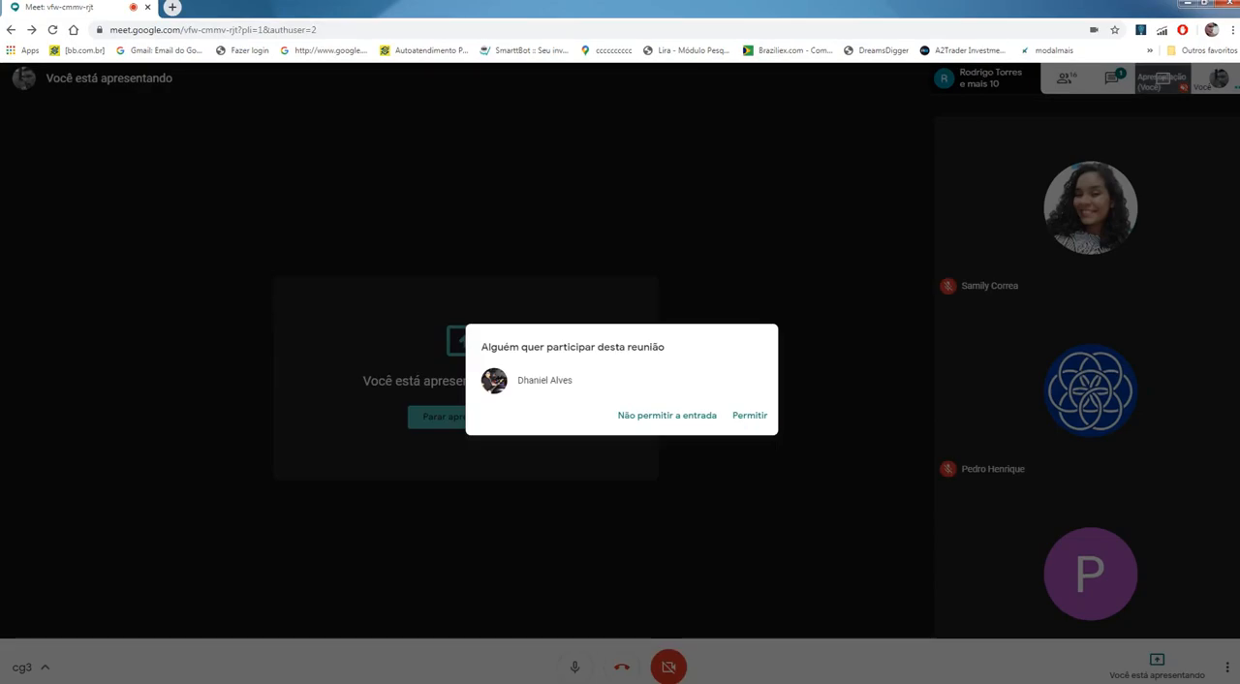
{"action": "left_click", "coordinate": [749, 414]}
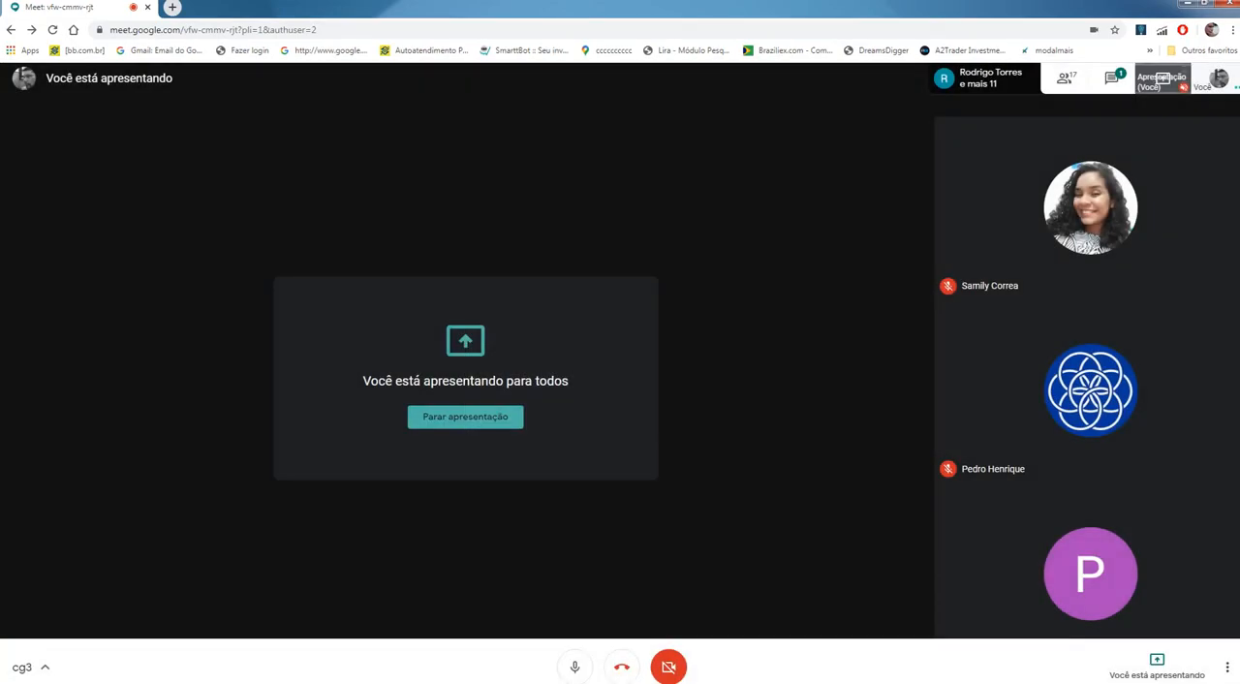
{"action": "key", "text": "alt+Tab"}
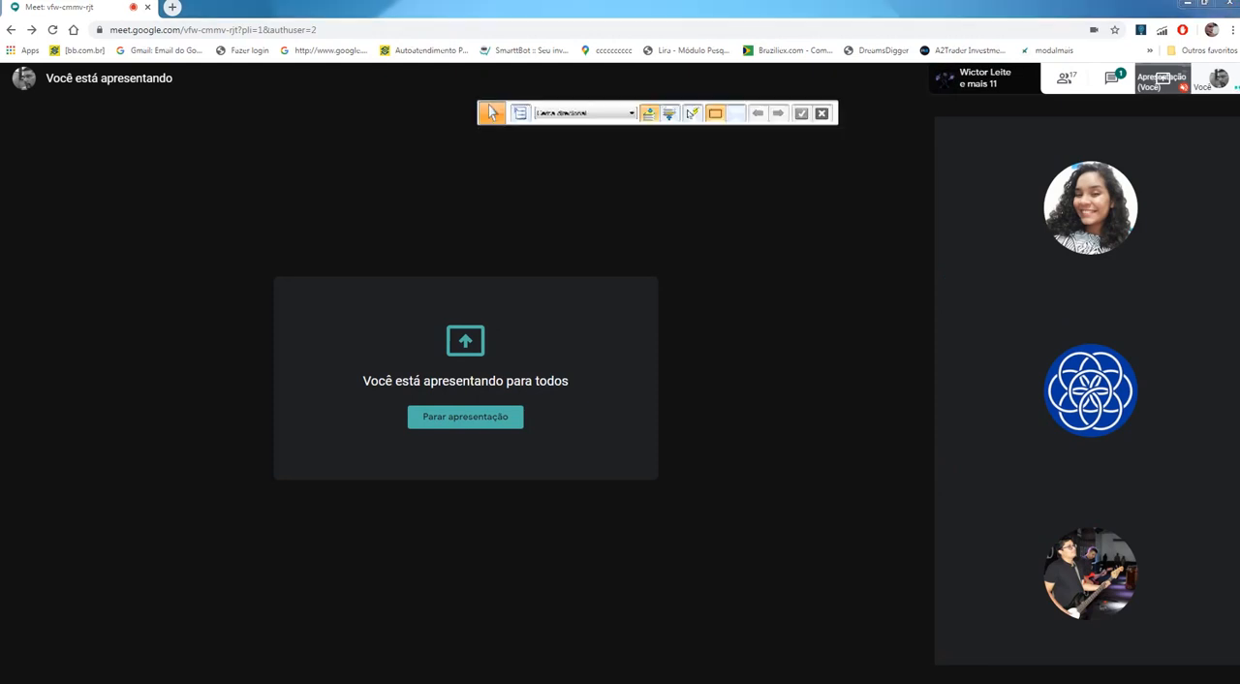
Step: Examine the shaft's section B-B on Sheet3, including its stepped diameters, lengths, chamfers and flange
{"action": "scroll", "coordinate": [586, 348], "scroll_direction": "up", "scroll_amount": 4}
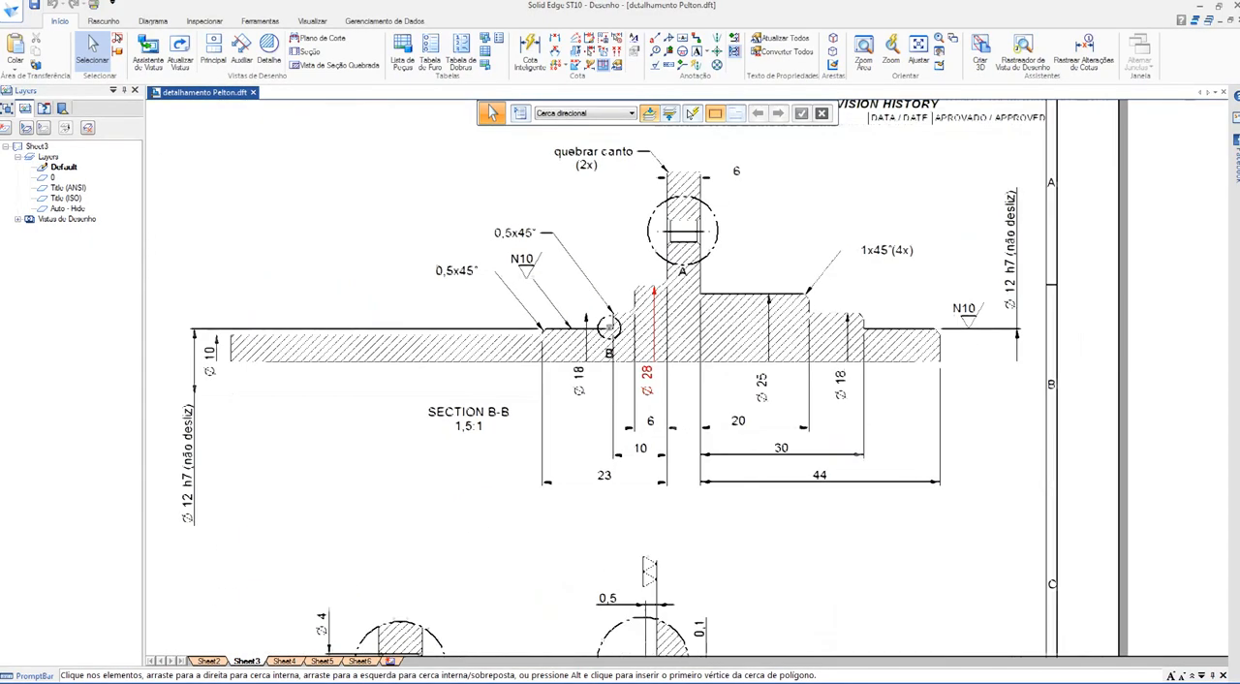
{"action": "middle_click_drag", "start_coordinate": [718, 373], "coordinate": [719, 404]}
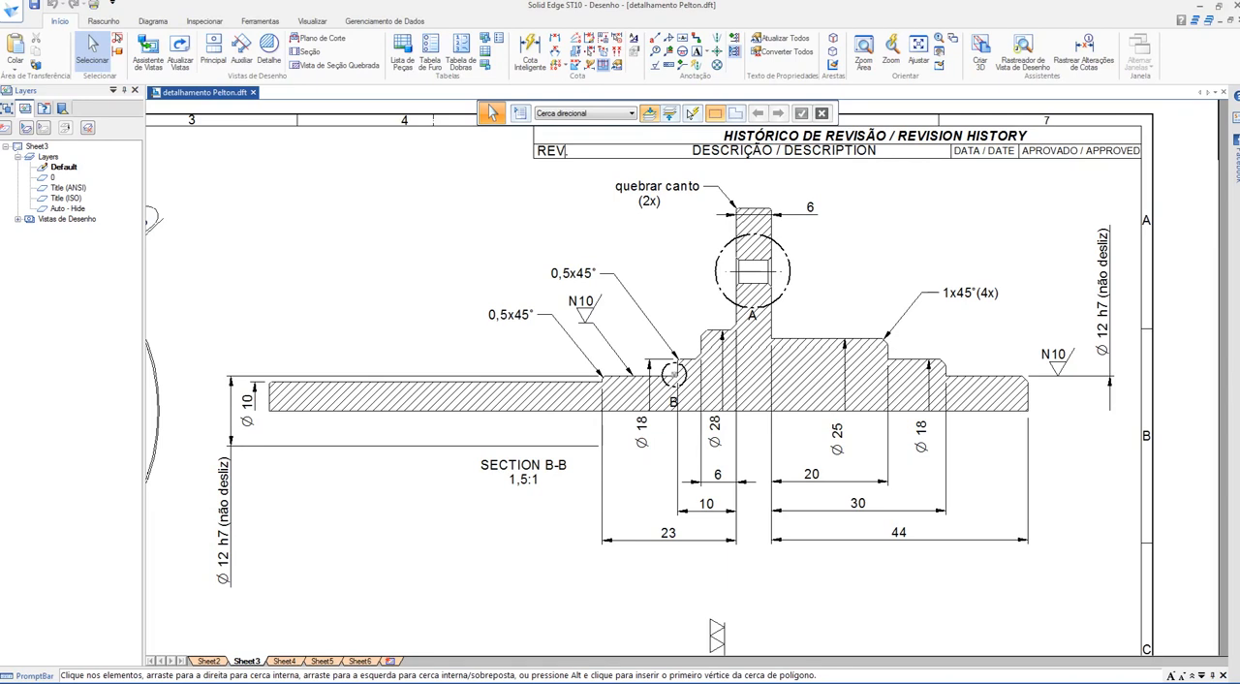
{"action": "scroll", "coordinate": [564, 224], "scroll_direction": "down", "scroll_amount": 3}
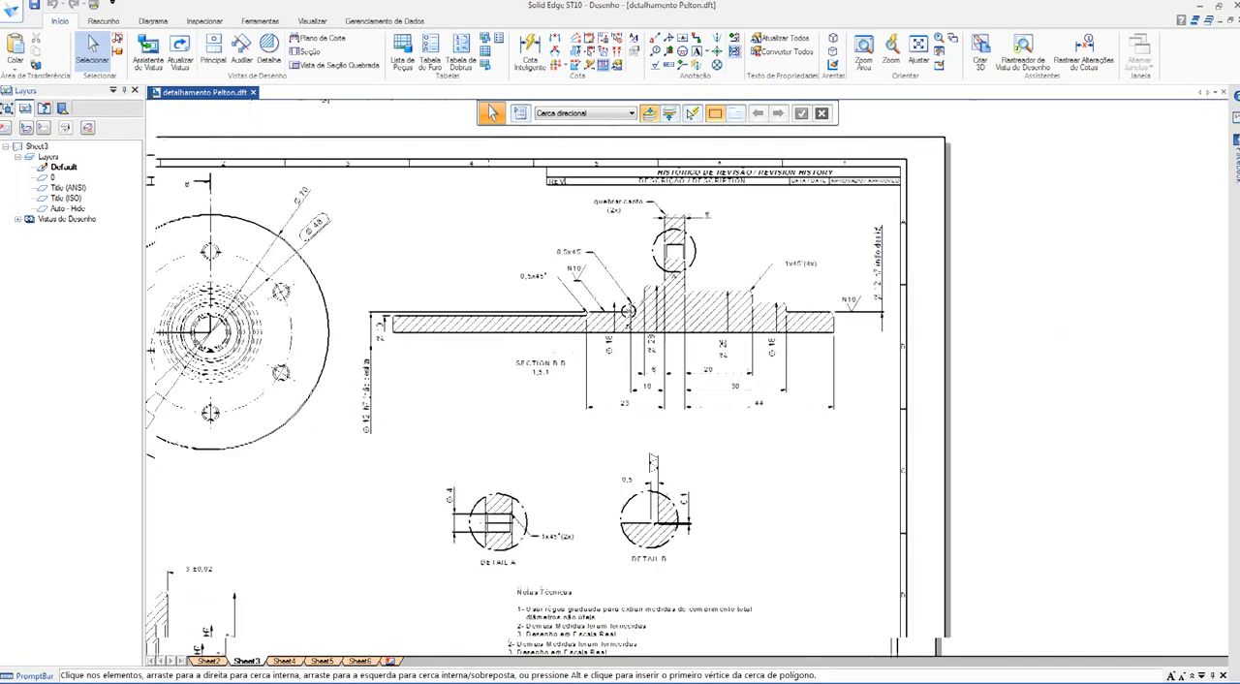
{"action": "mouse_move", "coordinate": [565, 224]}
{"action": "middle_mouse_down"}
{"action": "mouse_move", "coordinate": [769, 113]}
{"action": "mouse_move", "coordinate": [689, 248]}
{"action": "middle_mouse_up"}
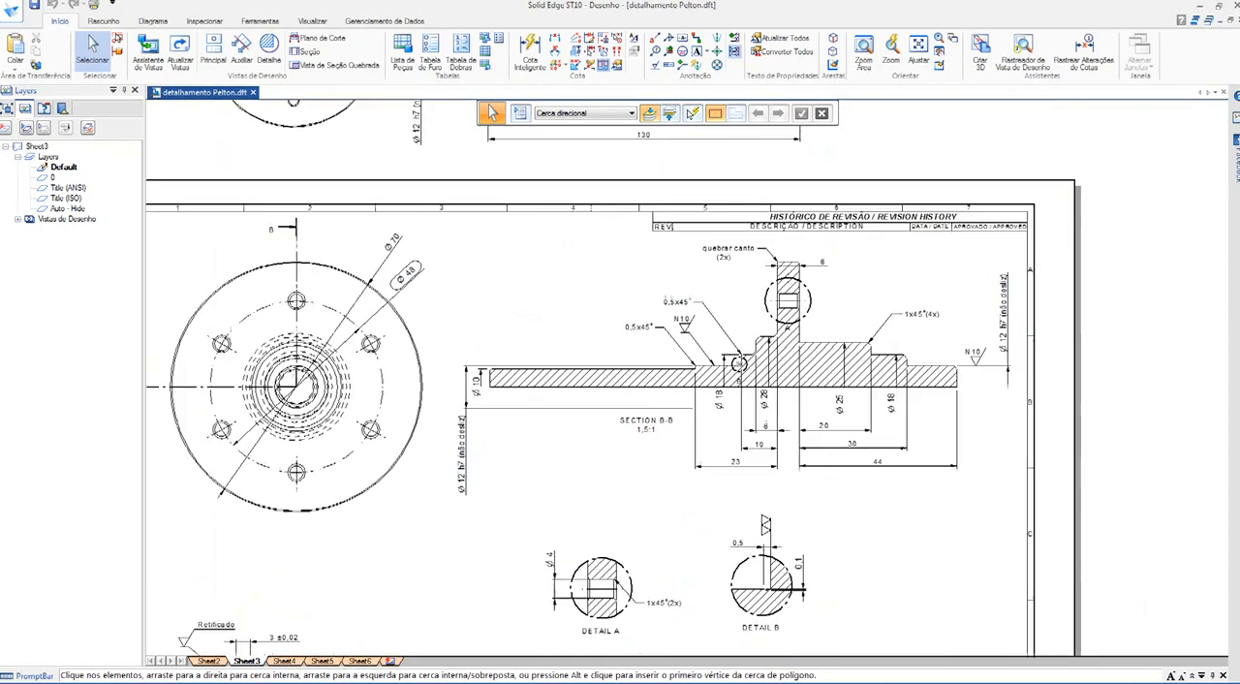
{"action": "scroll", "coordinate": [735, 359], "scroll_direction": "up", "scroll_amount": 3}
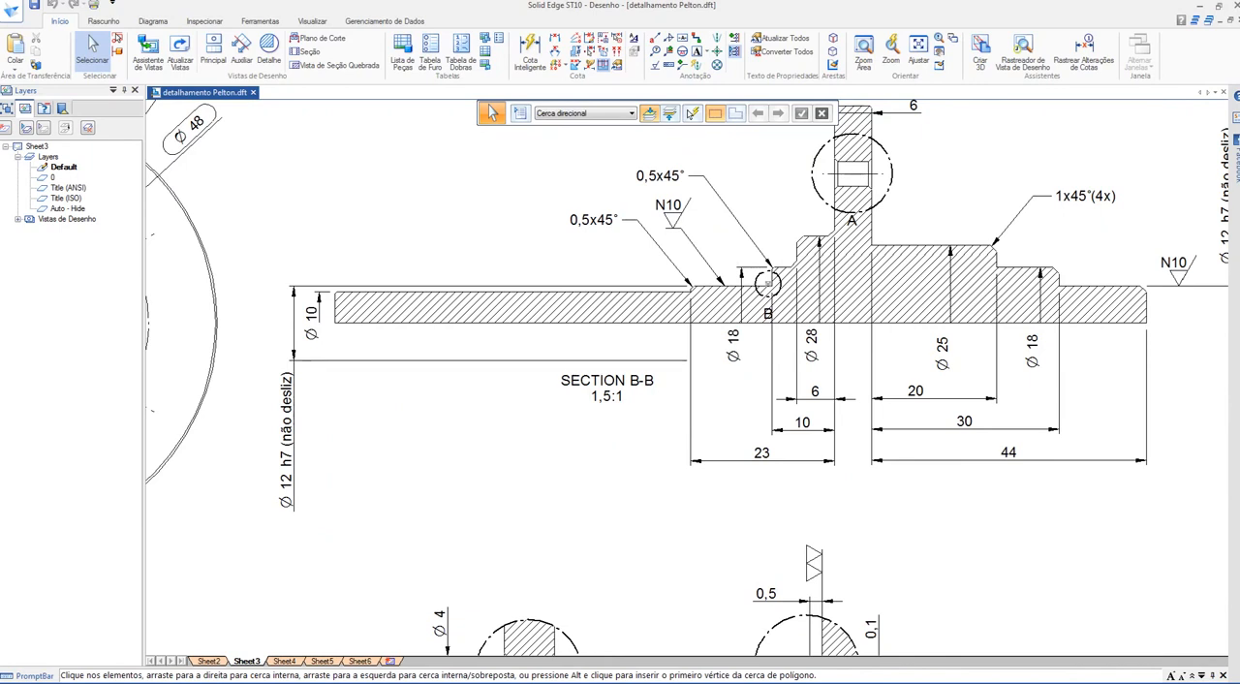
{"action": "scroll", "coordinate": [438, 430], "scroll_direction": "down", "scroll_amount": 2}
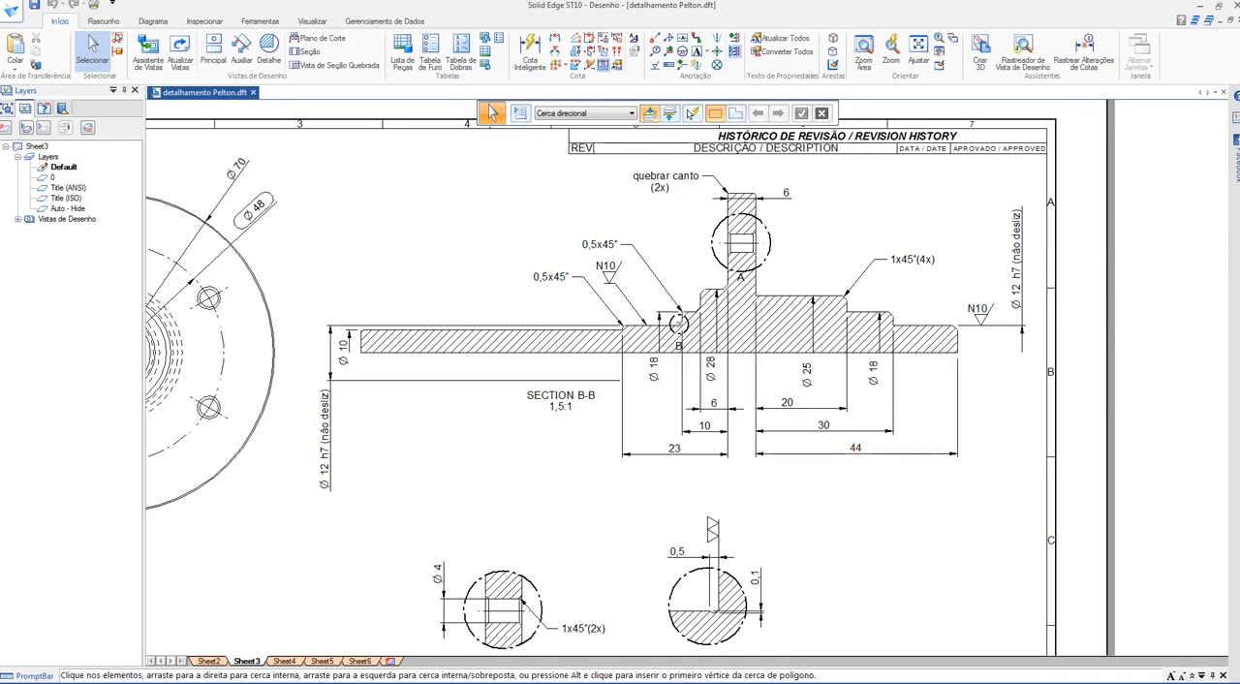
{"action": "scroll", "coordinate": [710, 456], "scroll_direction": "up", "scroll_amount": 5}
{"action": "scroll", "coordinate": [775, 533], "scroll_direction": "down", "scroll_amount": 4}
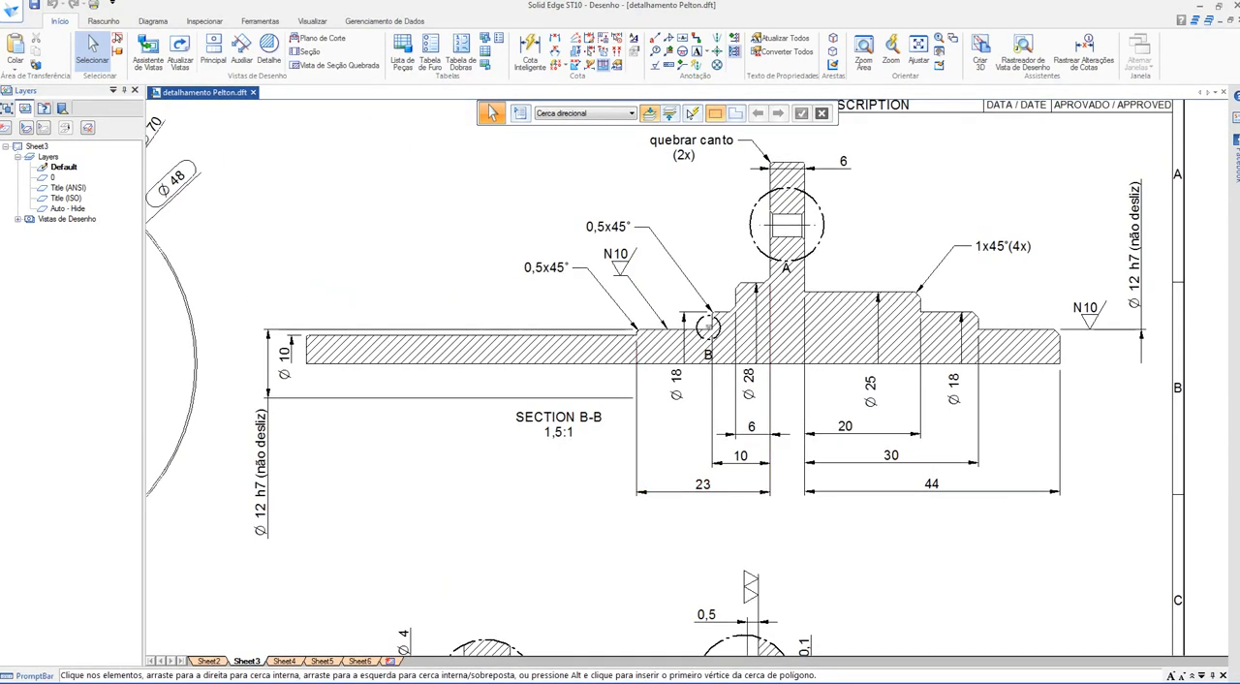
Step: Select the 44, 6 and 23 length dimensions of section B-B to point out the shaft's length segments
{"action": "left_click", "coordinate": [931, 483]}
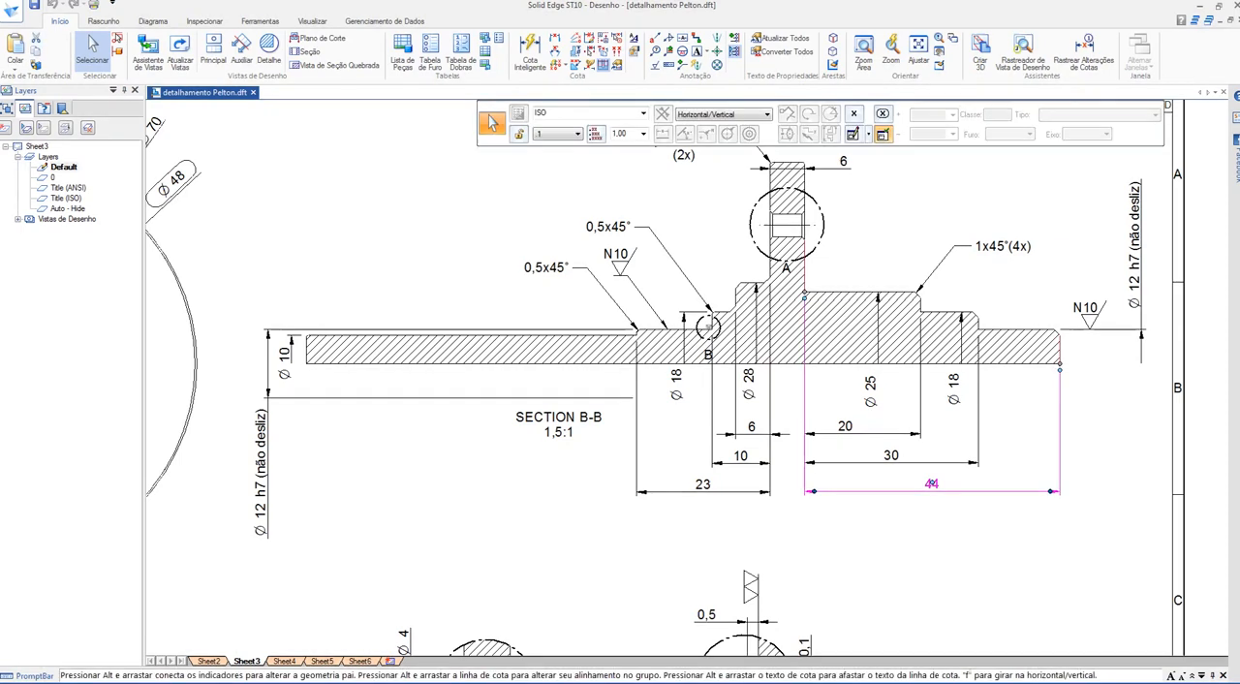
{"action": "left_click", "coordinate": [703, 489], "text": "ctrl"}
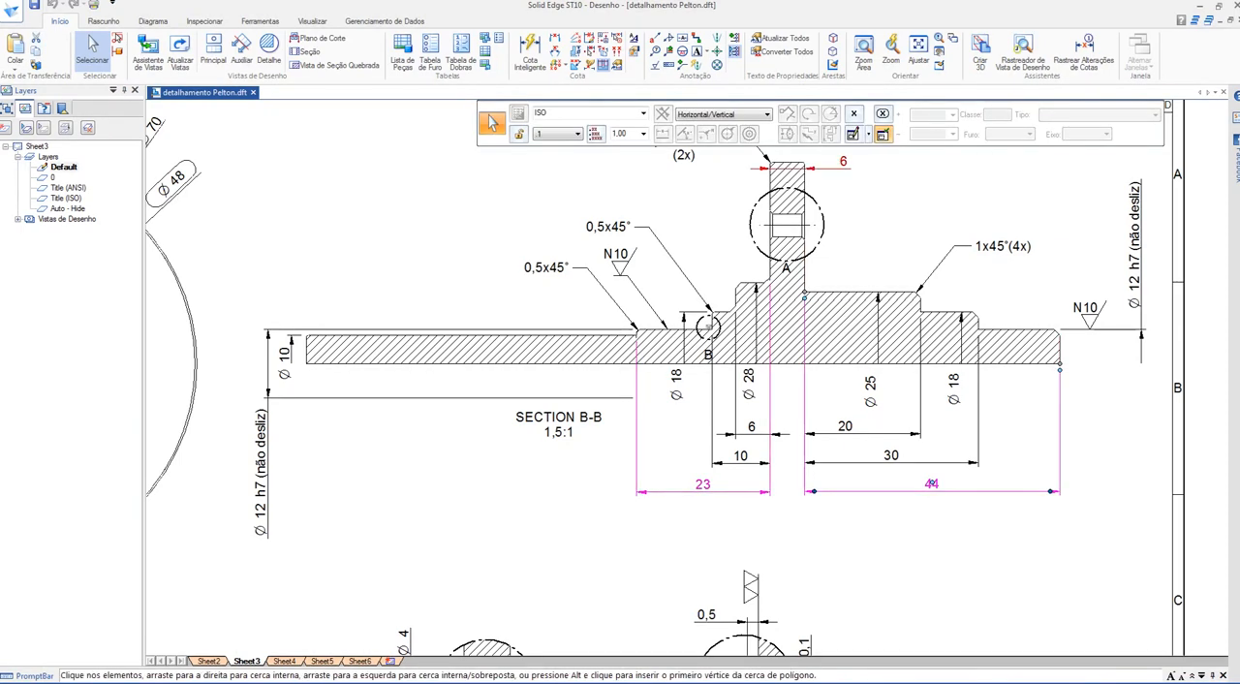
{"action": "scroll", "coordinate": [855, 228], "scroll_direction": "up", "scroll_amount": 1}
{"action": "middle_click_drag", "start_coordinate": [855, 228], "coordinate": [848, 294]}
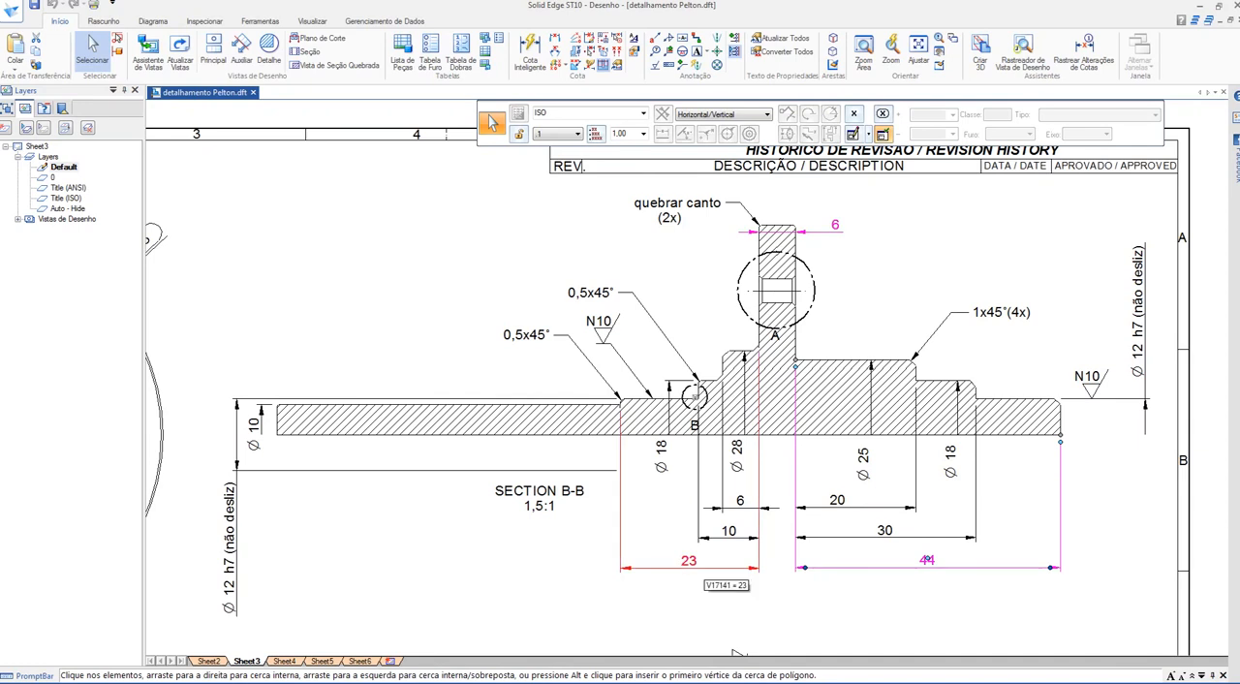
{"action": "left_click", "coordinate": [704, 567], "text": "ctrl"}
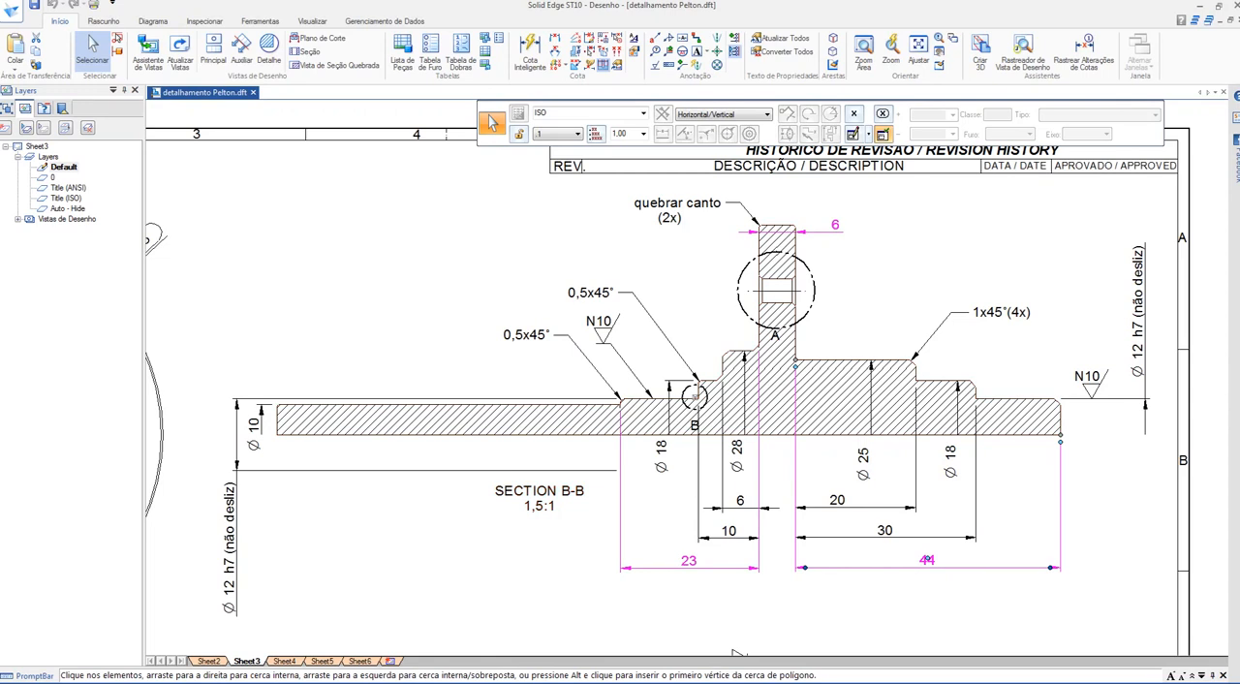
Step: Examine details A and B alongside section B-B, and clear the dimension selection
{"action": "scroll", "coordinate": [457, 478], "scroll_direction": "down", "scroll_amount": 2}
{"action": "mouse_move", "coordinate": [457, 479]}
{"action": "middle_mouse_down"}
{"action": "mouse_move", "coordinate": [620, 252]}
{"action": "mouse_move", "coordinate": [797, 357]}
{"action": "mouse_move", "coordinate": [670, 217]}
{"action": "mouse_move", "coordinate": [671, 184]}
{"action": "mouse_move", "coordinate": [826, 54]}
{"action": "mouse_move", "coordinate": [723, 60]}
{"action": "mouse_move", "coordinate": [586, 340]}
{"action": "mouse_move", "coordinate": [537, 336]}
{"action": "middle_mouse_up"}
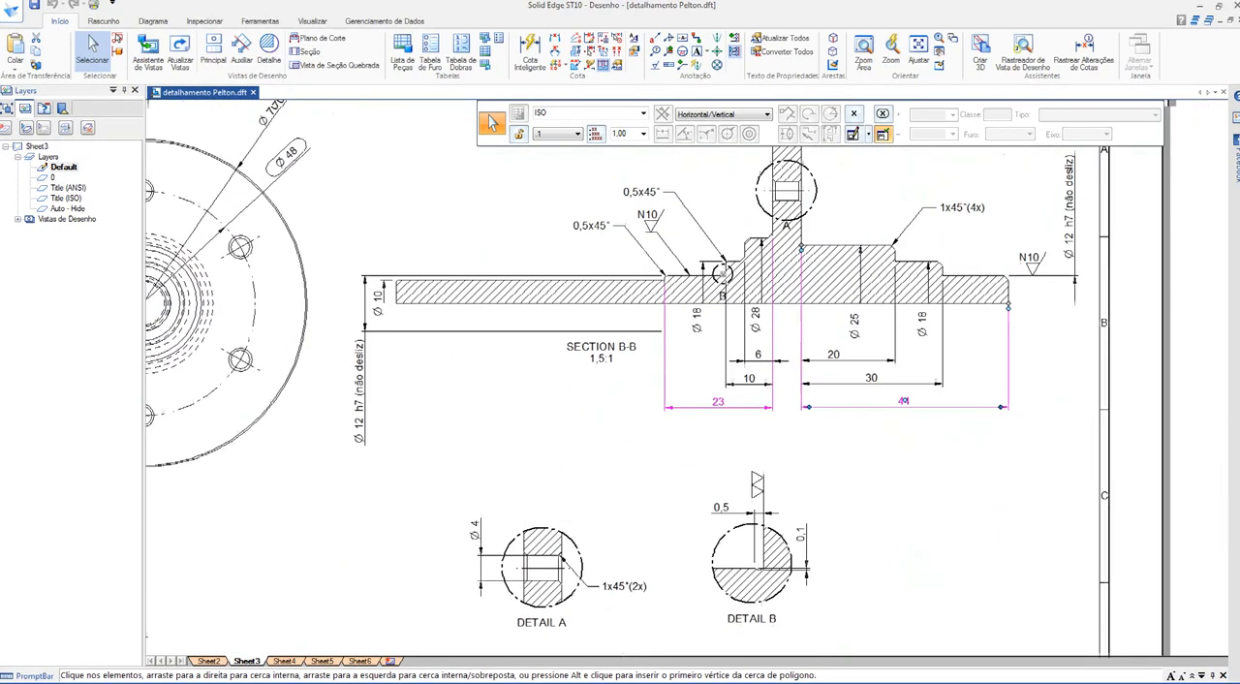
{"action": "mouse_move", "coordinate": [578, 178]}
{"action": "middle_mouse_down"}
{"action": "mouse_move", "coordinate": [520, 271]}
{"action": "mouse_move", "coordinate": [493, 288]}
{"action": "middle_mouse_up"}
{"action": "scroll", "coordinate": [520, 271], "scroll_direction": "up", "scroll_amount": 1}
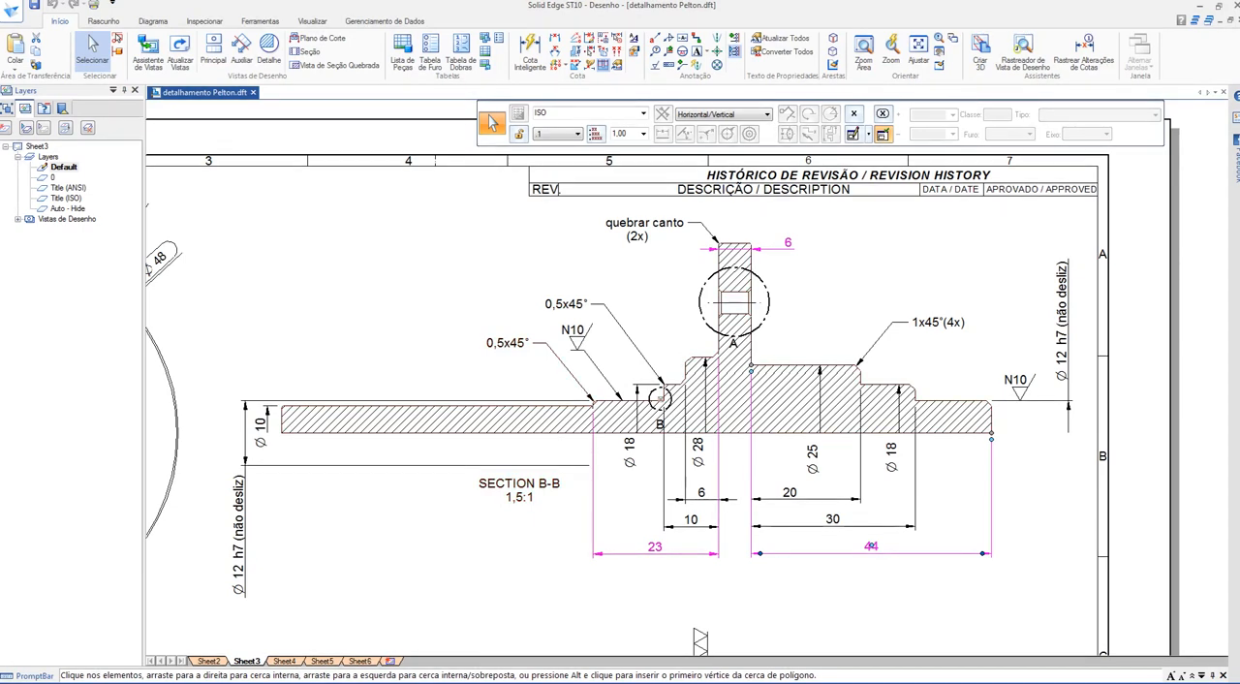
{"action": "key", "text": "Escape"}
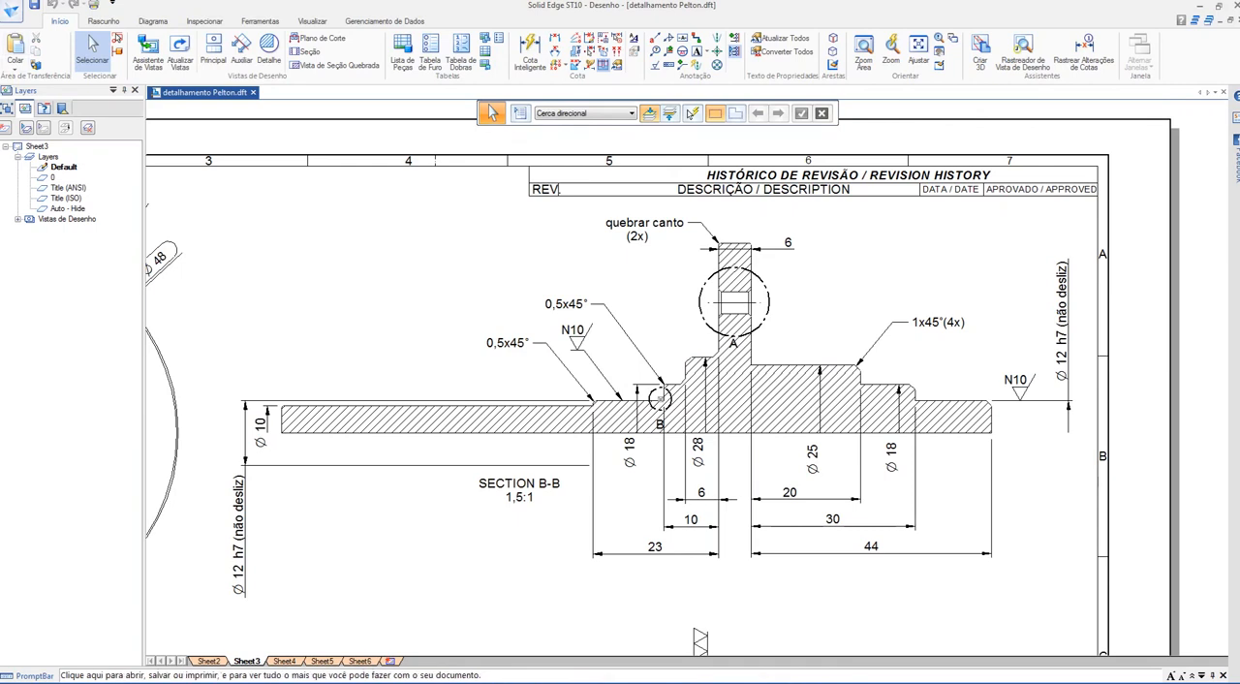
Step: Open the recent assembly pelton.asm and show the cover side-on with the protruding shaft
{"action": "left_click", "coordinate": [12, 11]}
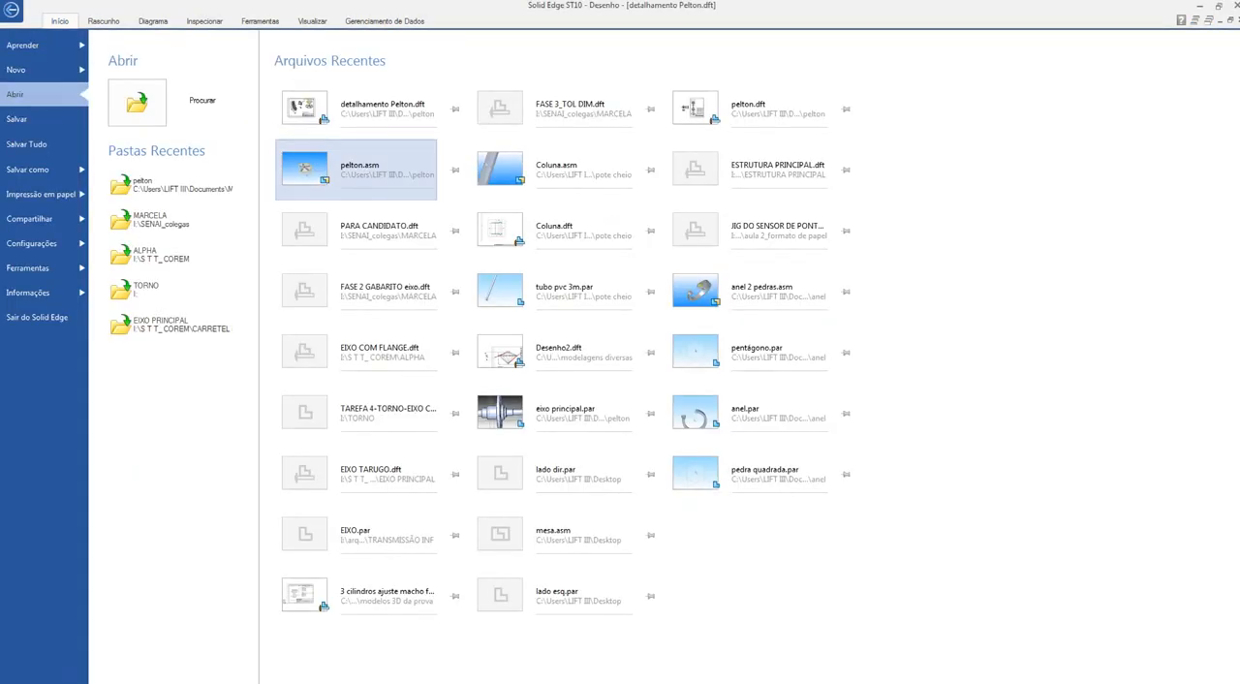
{"action": "left_click", "coordinate": [356, 171]}
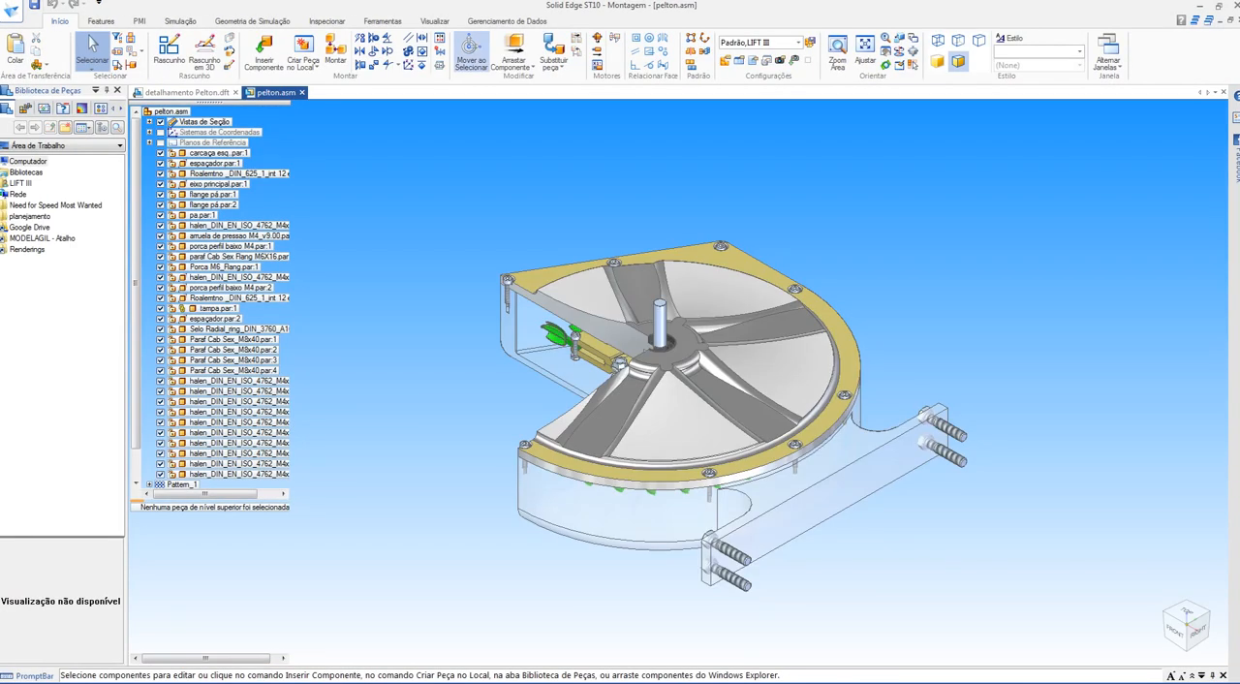
{"action": "middle_click_drag", "start_coordinate": [678, 319], "coordinate": [562, 300]}
{"action": "scroll", "coordinate": [561, 300], "scroll_direction": "up", "scroll_amount": 3}
{"action": "middle_click_drag", "start_coordinate": [630, 423], "coordinate": [619, 416], "text": "shift"}
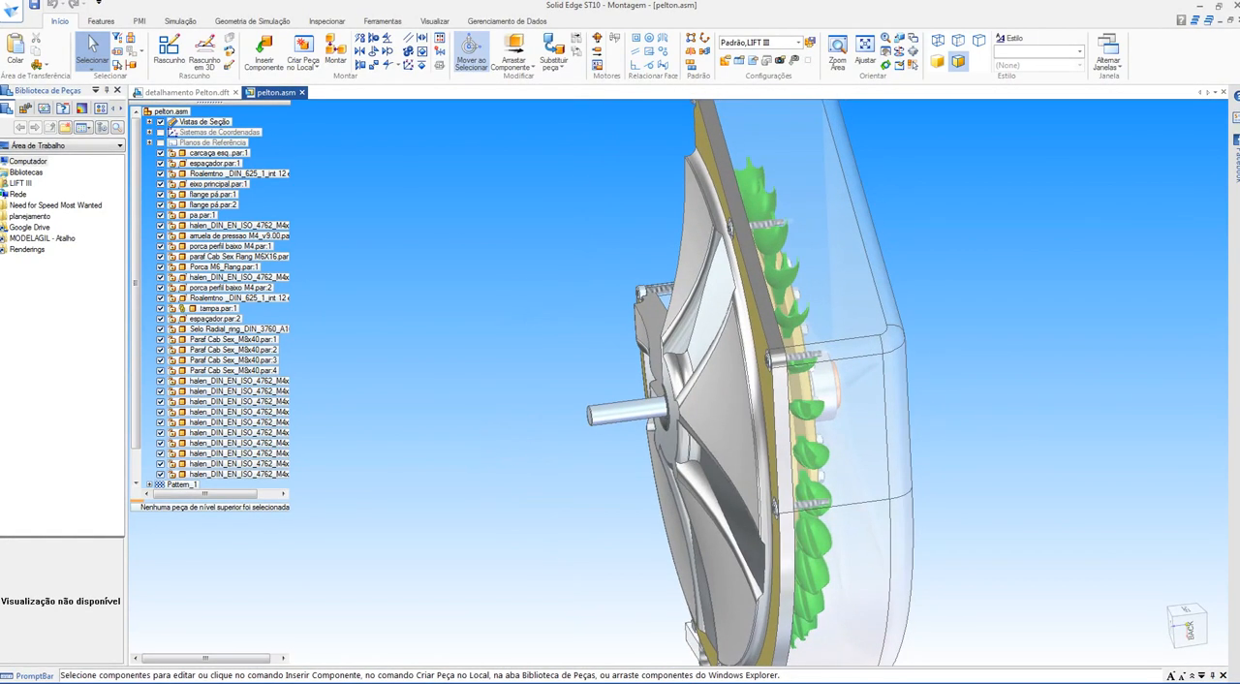
Step: Highlight the main shaft eixo principal.par, inspect how it runs through the sectioned turbine, and clear the selection
{"action": "left_click", "coordinate": [625, 412]}
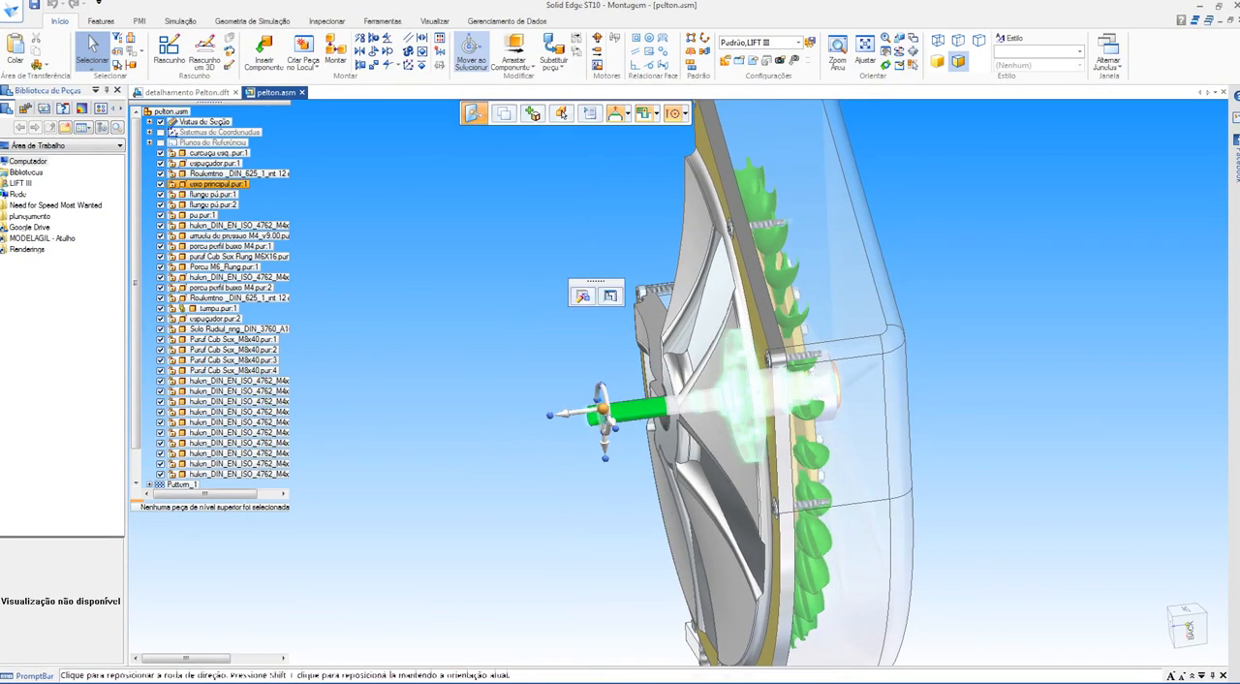
{"action": "scroll", "coordinate": [602, 415], "scroll_direction": "up", "scroll_amount": 2}
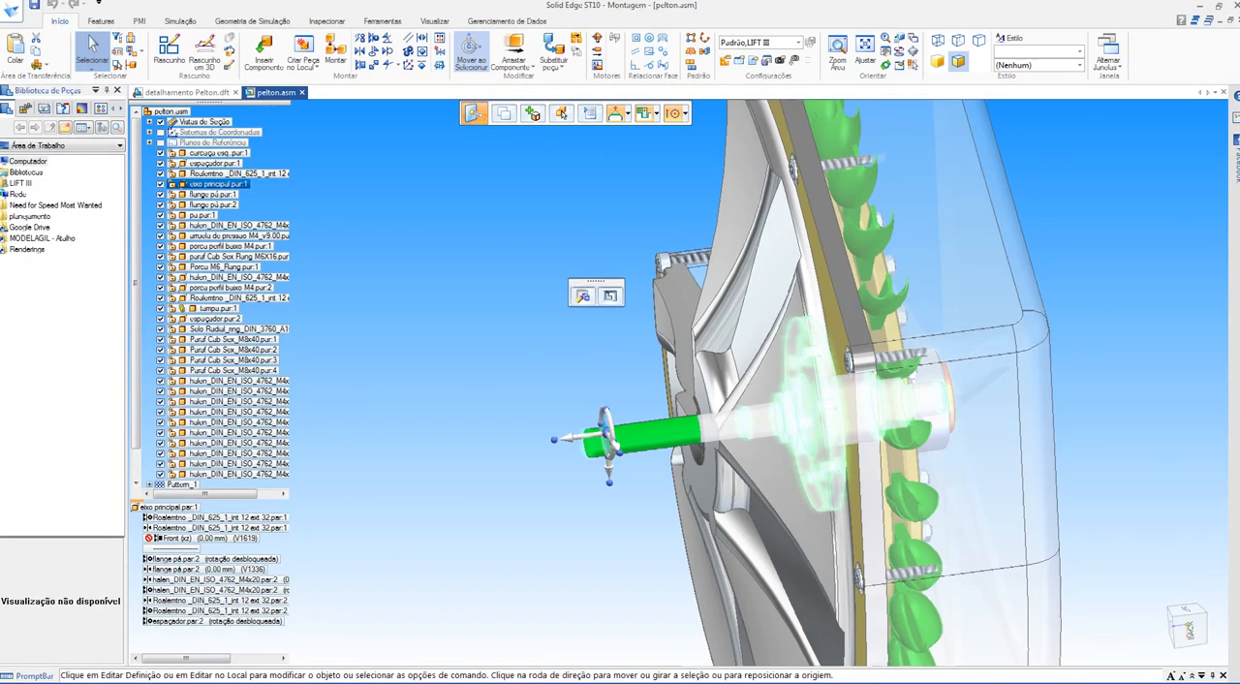
{"action": "middle_click_drag", "start_coordinate": [585, 310], "coordinate": [746, 325]}
{"action": "middle_click_drag", "start_coordinate": [485, 401], "coordinate": [634, 388]}
{"action": "scroll", "coordinate": [635, 424], "scroll_direction": "down", "scroll_amount": 4}
{"action": "middle_click_drag", "start_coordinate": [633, 387], "coordinate": [568, 386]}
{"action": "key", "text": "Escape"}
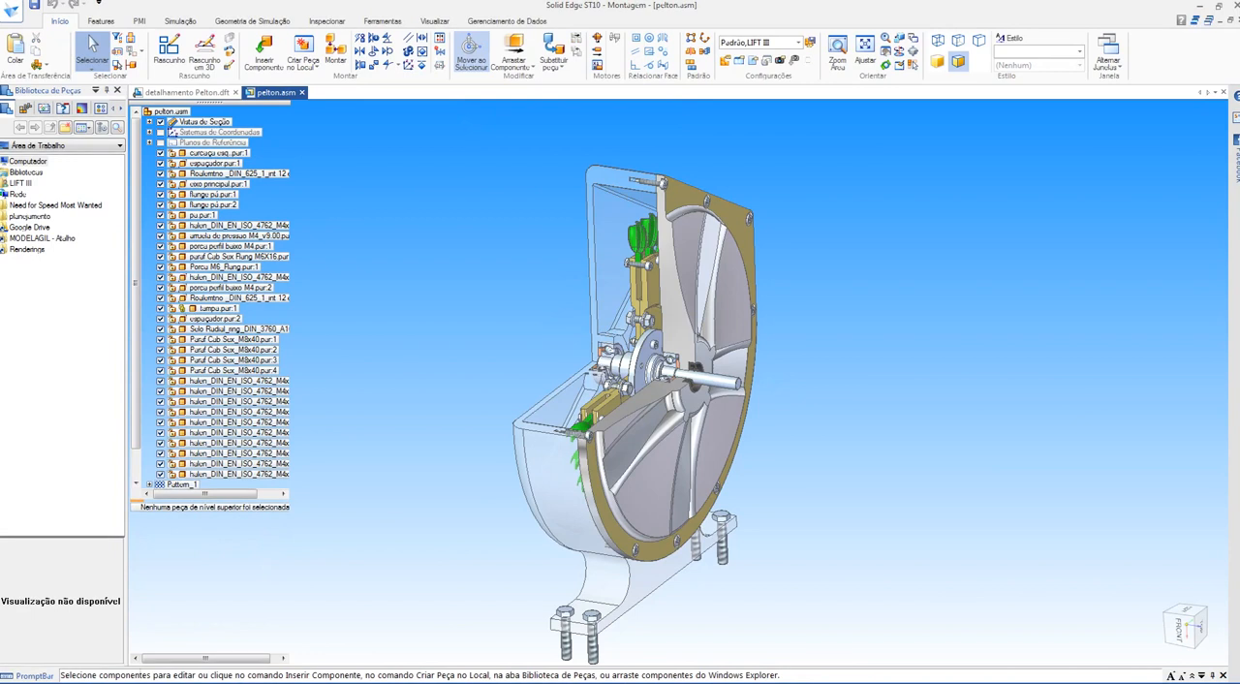
Step: Expand the assembly's section views and add Section 2 B to the model view
{"action": "left_click", "coordinate": [149, 121]}
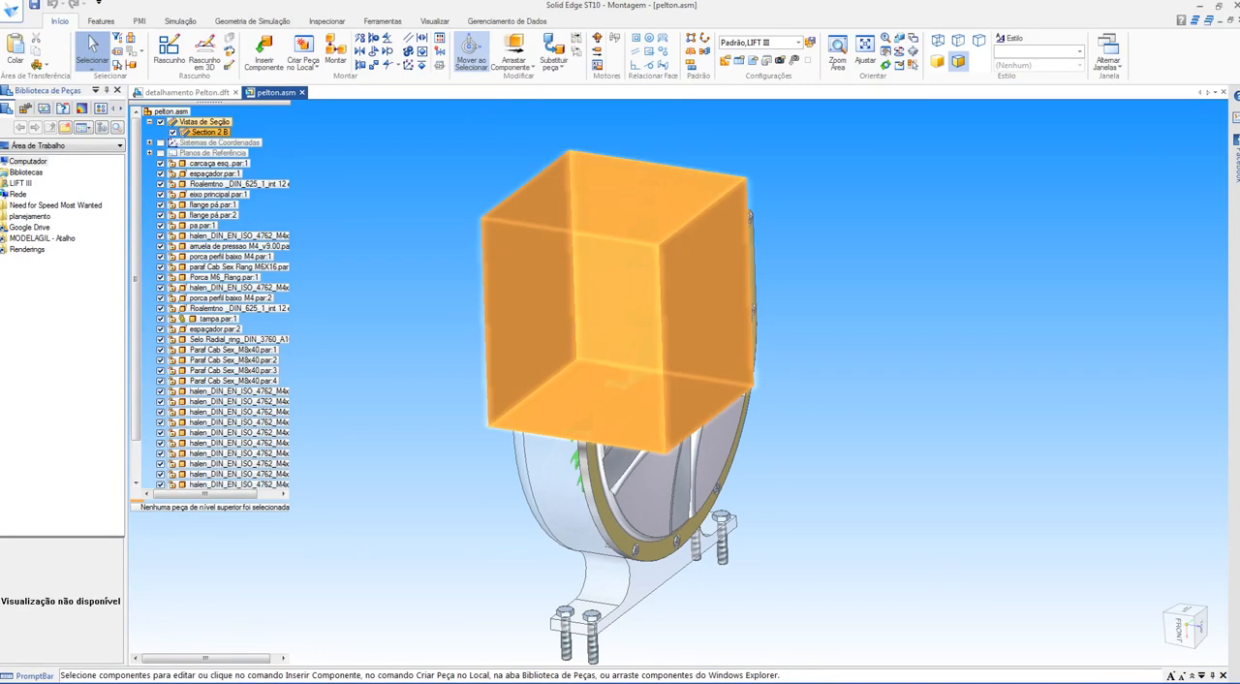
{"action": "right_click", "coordinate": [212, 133]}
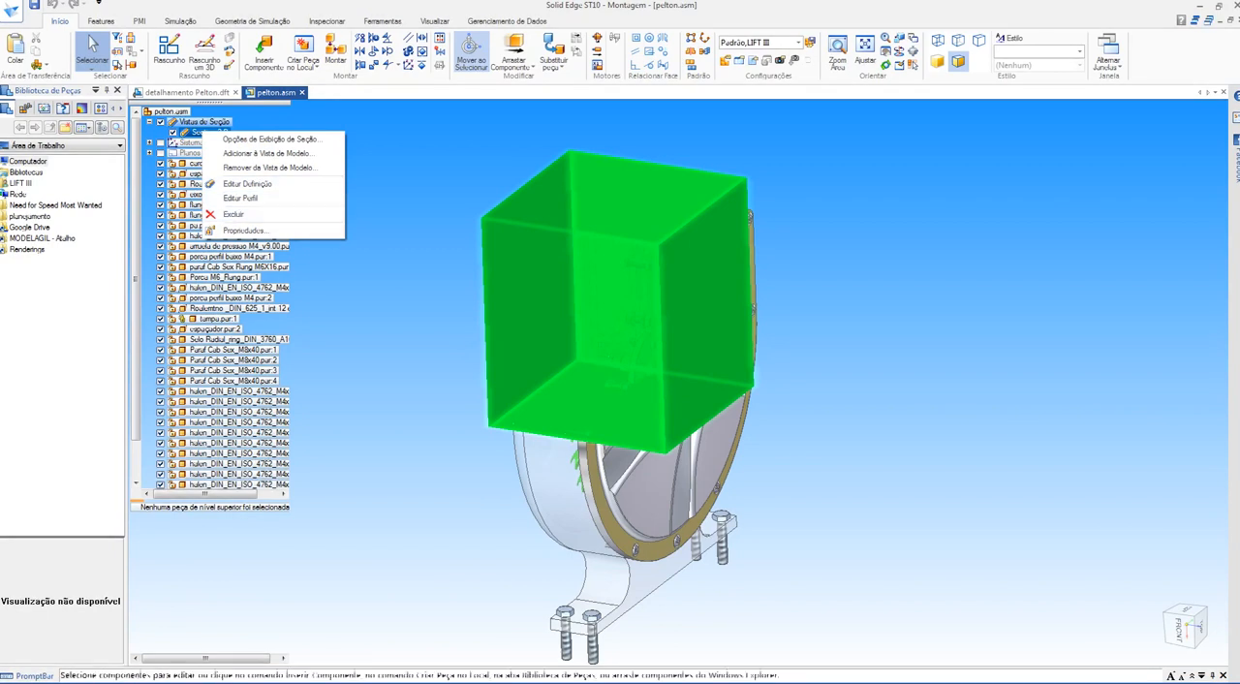
{"action": "left_click", "coordinate": [262, 153]}
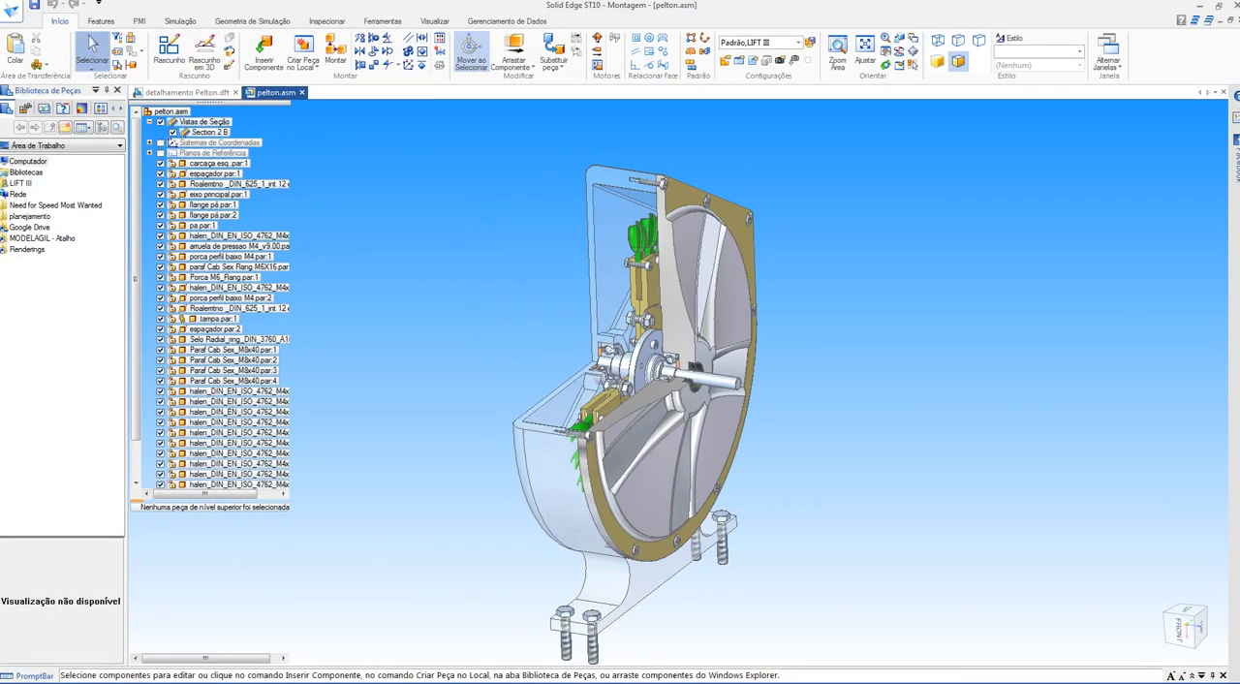
Step: Turn off Section 2 B in the turbine assembly and examine the threaded inlet and the bolted cover of the complete housing
{"action": "left_click", "coordinate": [172, 131]}
{"action": "middle_click_drag", "start_coordinate": [630, 259], "coordinate": [601, 232]}
{"action": "scroll", "coordinate": [600, 232], "scroll_direction": "up", "scroll_amount": 2}
{"action": "scroll", "coordinate": [557, 225], "scroll_direction": "up", "scroll_amount": 4}
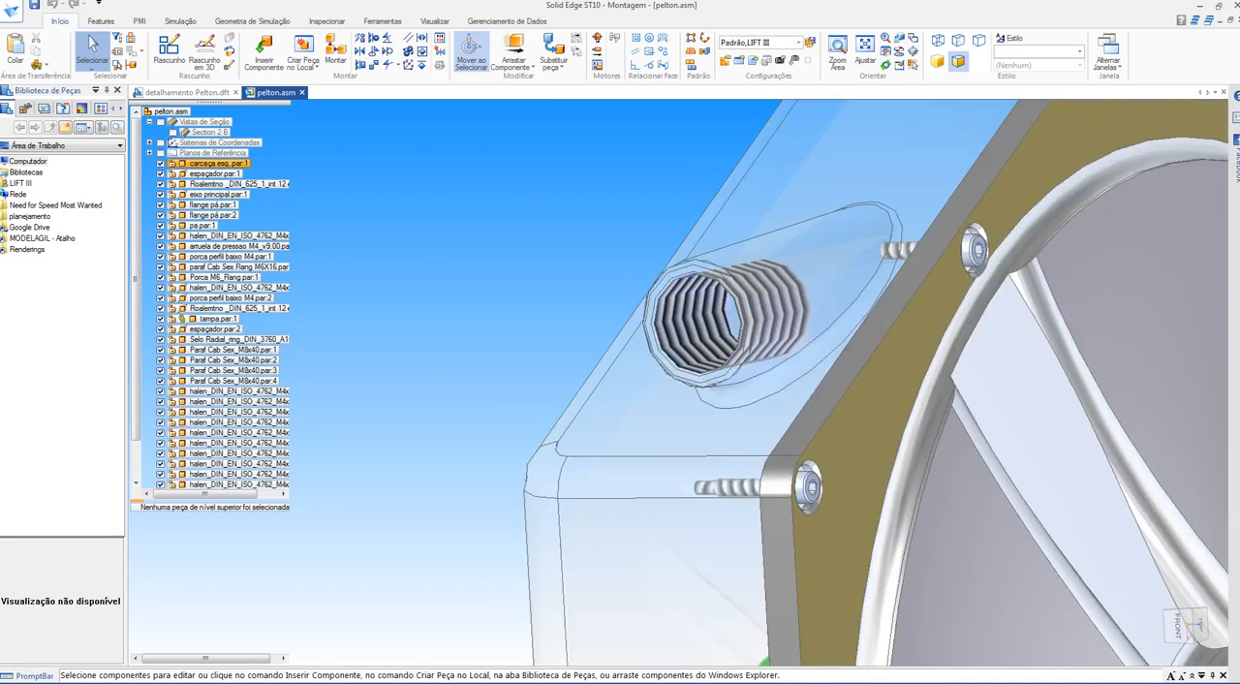
{"action": "scroll", "coordinate": [648, 190], "scroll_direction": "down", "scroll_amount": 3}
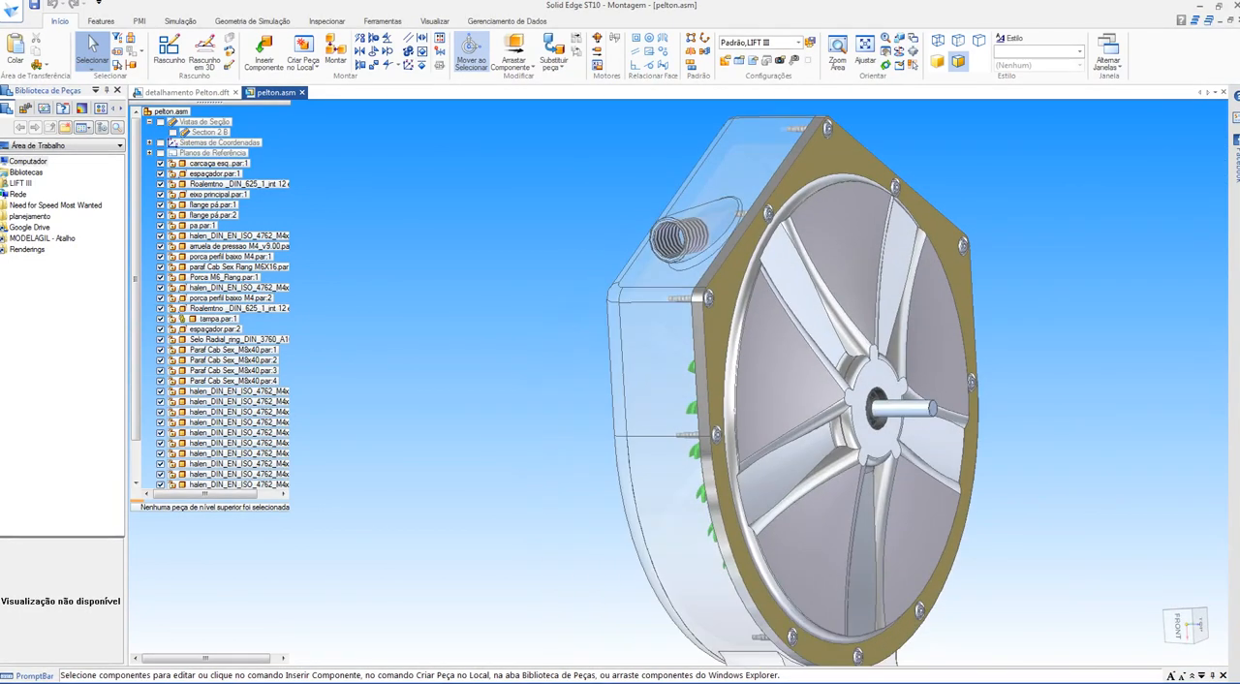
{"action": "scroll", "coordinate": [648, 190], "scroll_direction": "down", "scroll_amount": 2}
{"action": "middle_click_drag", "start_coordinate": [648, 190], "coordinate": [552, 194]}
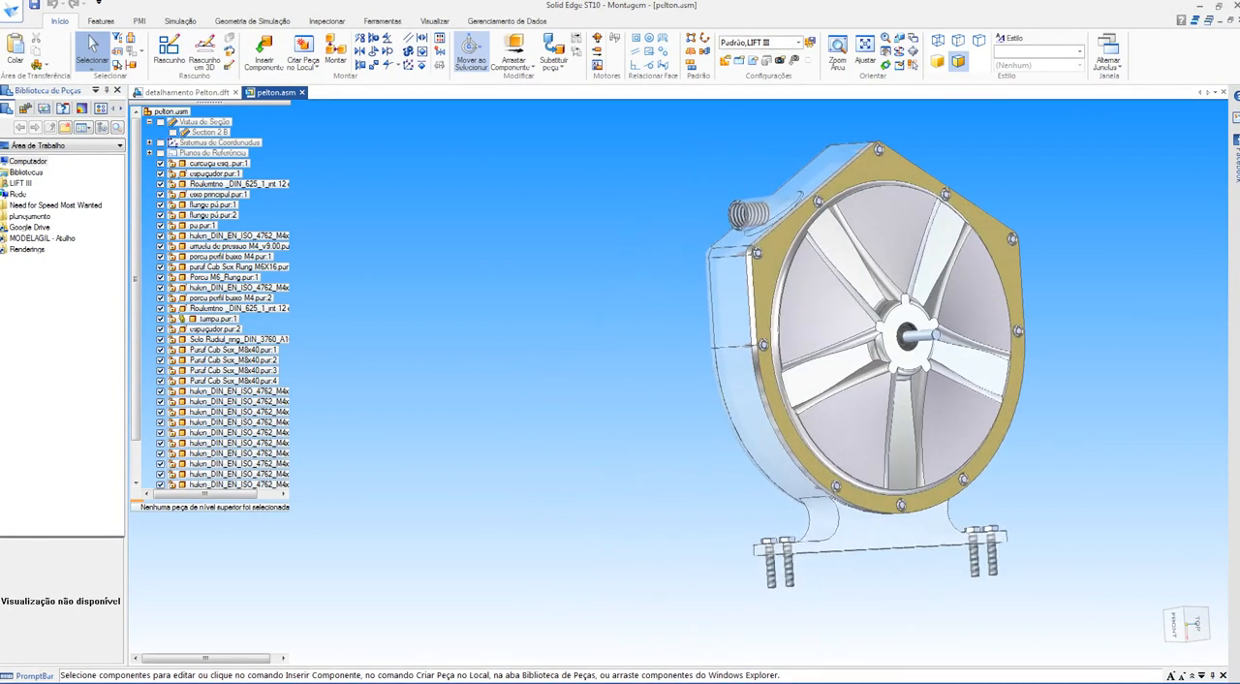
Step: Show the turbine from the top view and rotate the view 90° so the mounting base points down
{"action": "key", "text": "ctrl+f"}
{"action": "key", "text": "ctrl+t"}
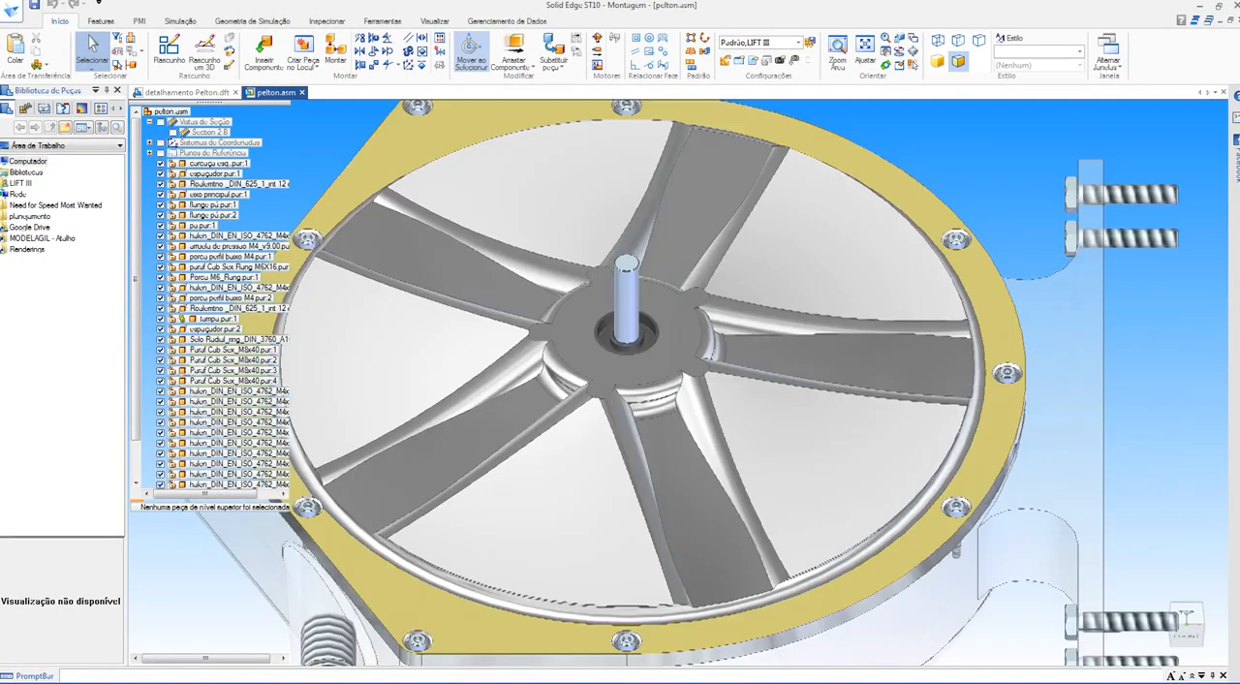
{"action": "scroll", "coordinate": [597, 352], "scroll_direction": "down", "scroll_amount": 3}
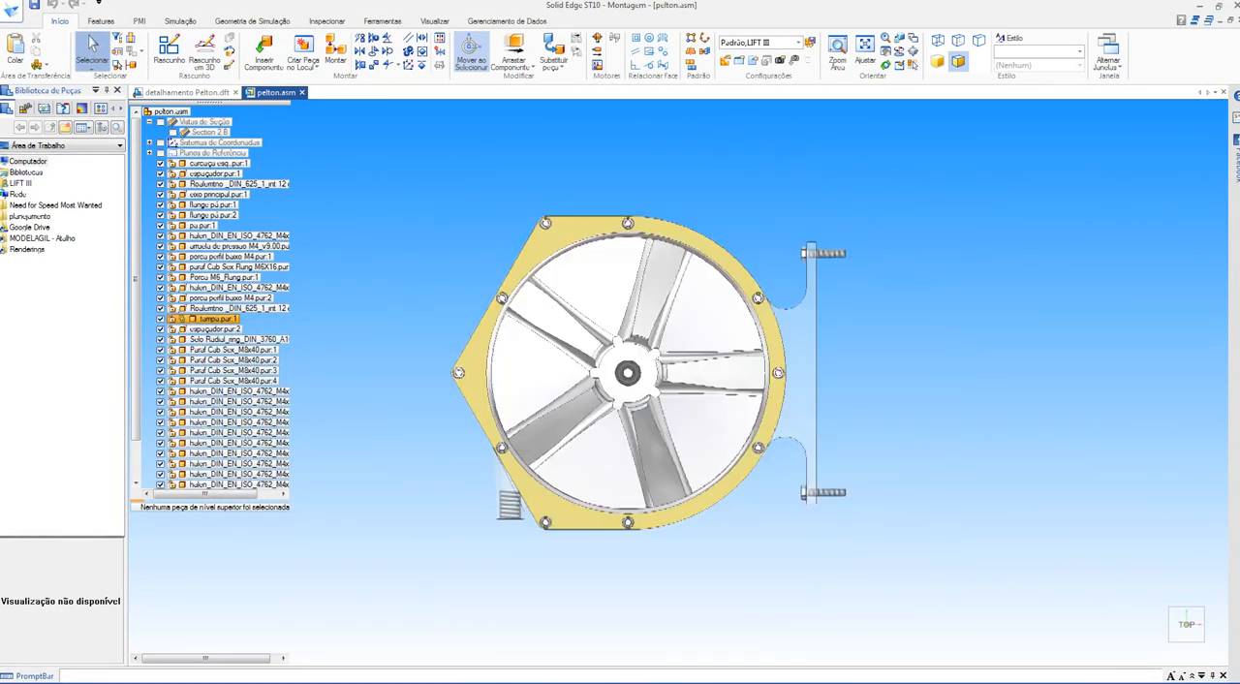
{"action": "middle_click_drag", "start_coordinate": [597, 353], "coordinate": [665, 316], "text": "shift"}
{"action": "right_click", "coordinate": [485, 215]}
{"action": "left_click", "coordinate": [543, 277]}
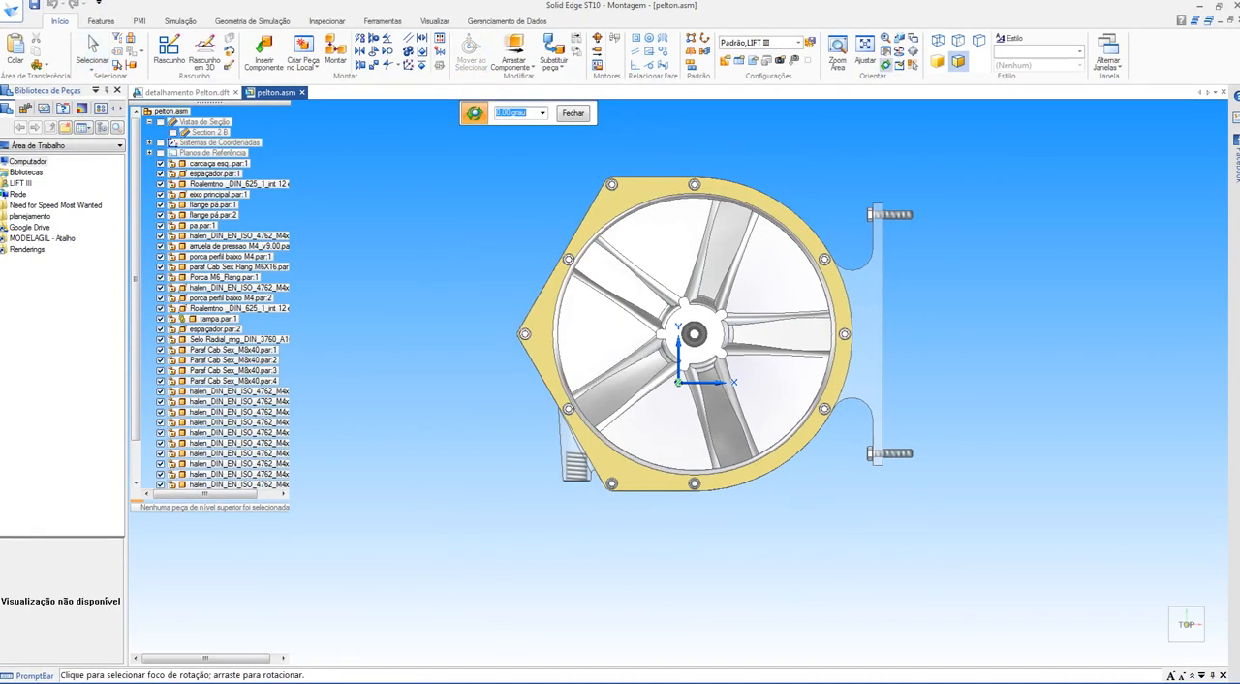
{"action": "type", "text": "90"}
{"action": "key", "text": "Return"}
{"action": "key", "text": "Return"}
{"action": "key", "text": "Return"}
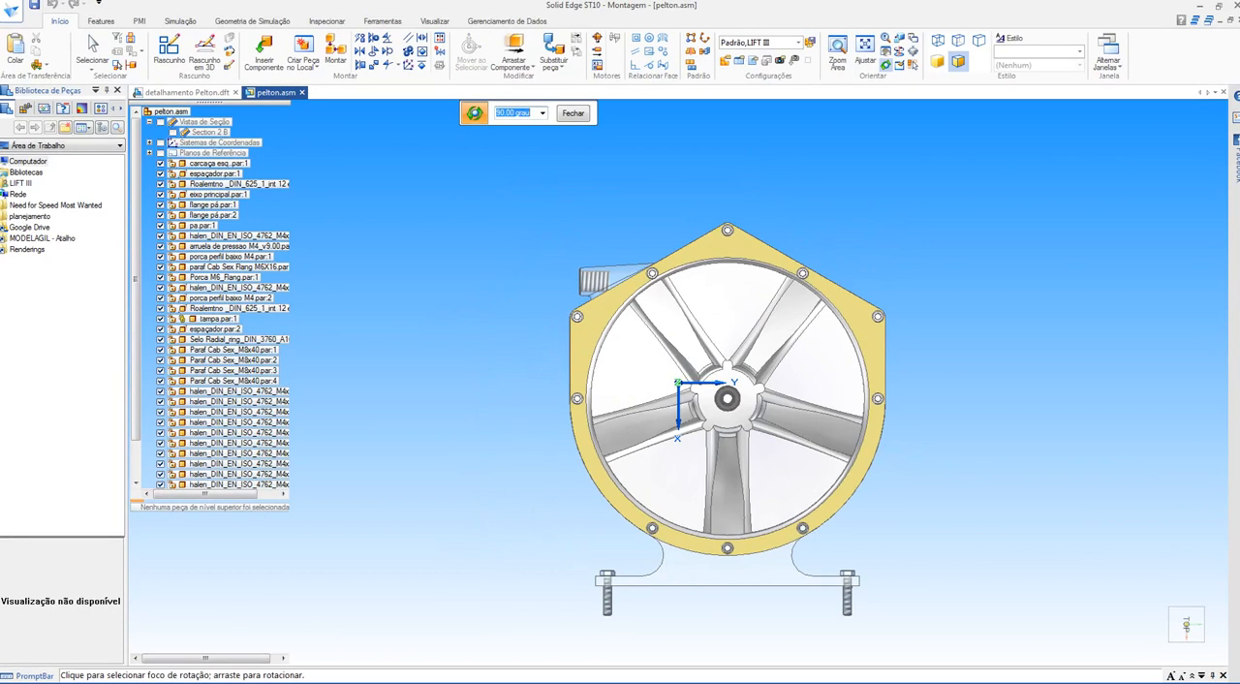
Step: Inspect from the front view how the water inlet lines up with the green buckets, ending in a tilted view of the cover
{"action": "left_click", "coordinate": [542, 277]}
{"action": "key", "text": "ctrl+f"}
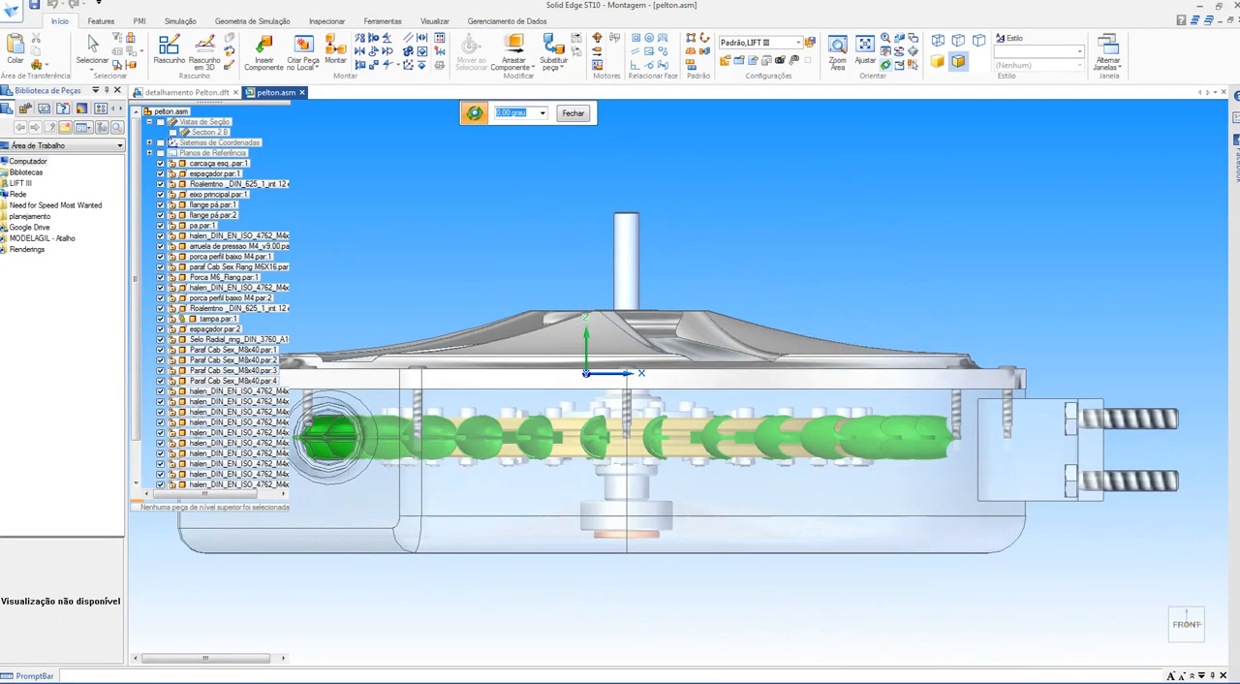
{"action": "middle_click_drag", "start_coordinate": [325, 441], "coordinate": [529, 356], "text": "shift"}
{"action": "scroll", "coordinate": [530, 356], "scroll_direction": "up", "scroll_amount": 3}
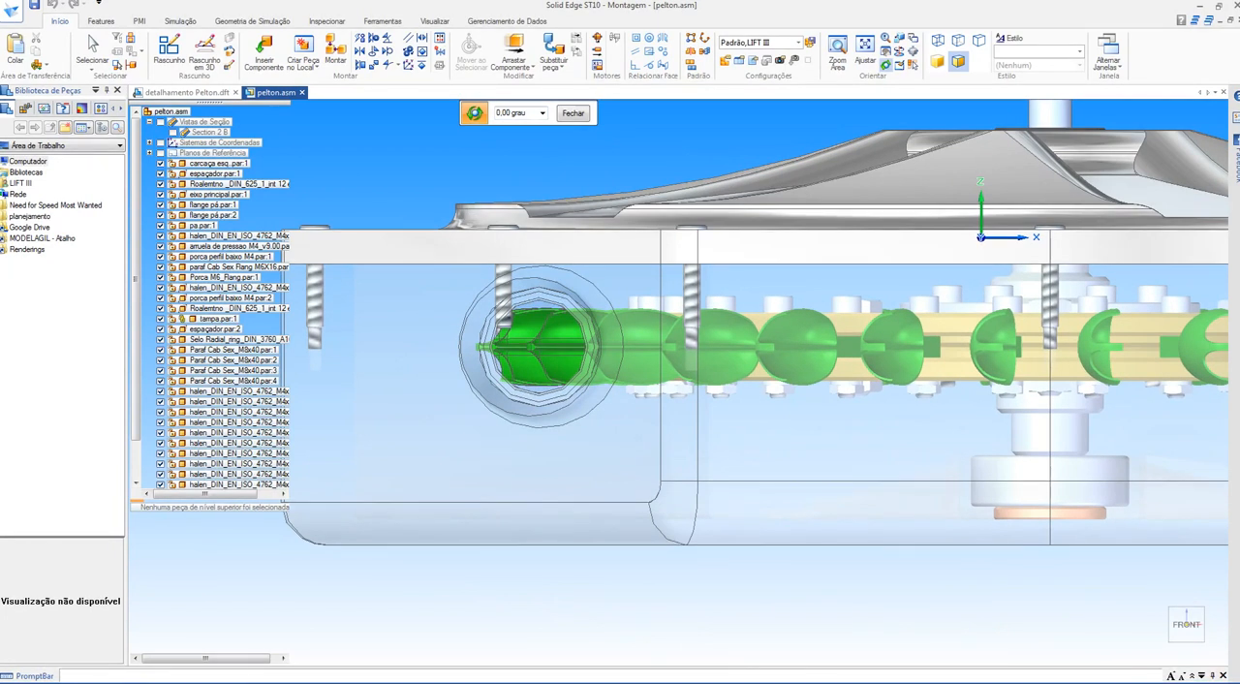
{"action": "scroll", "coordinate": [577, 290], "scroll_direction": "down", "scroll_amount": 5}
{"action": "middle_click_drag", "start_coordinate": [576, 290], "coordinate": [637, 434]}
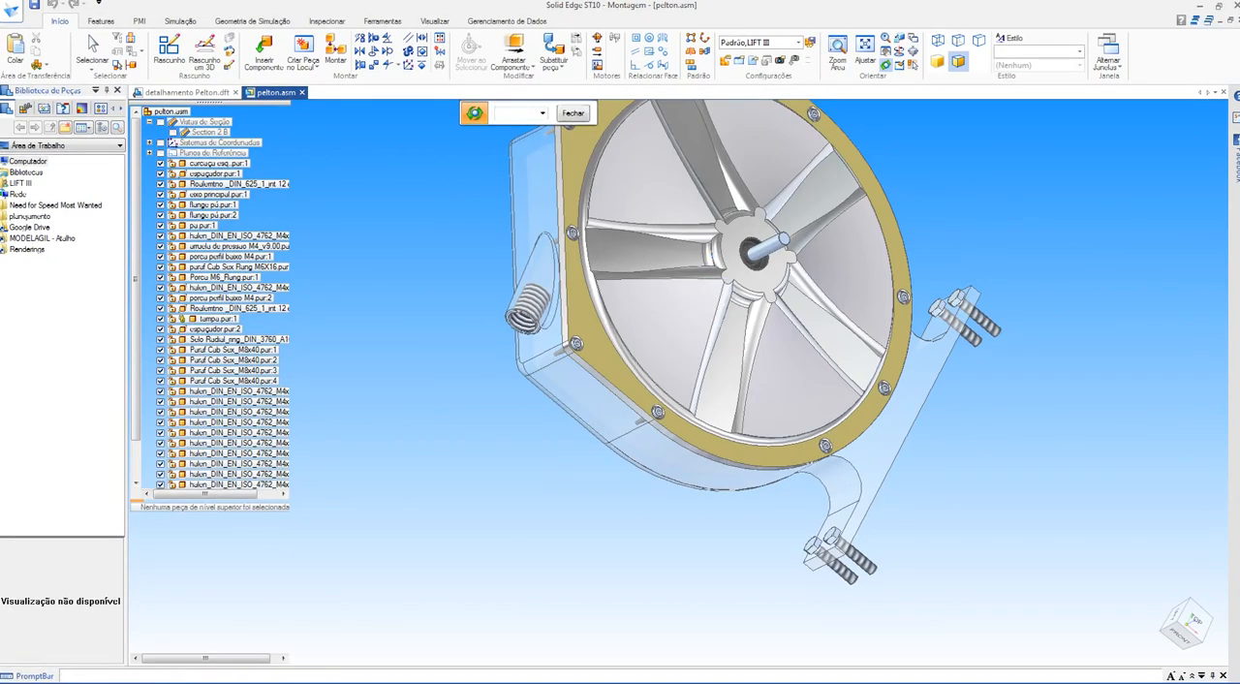
{"action": "key", "text": "Escape"}
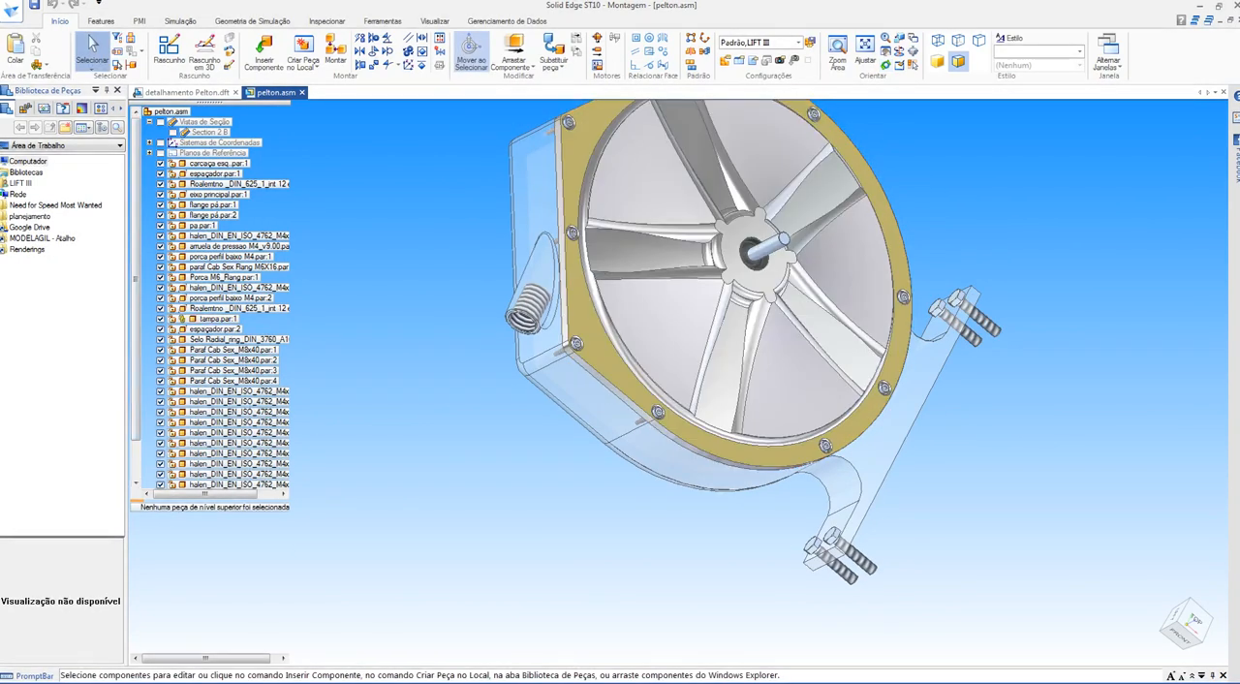
Step: Hide the cover tampa.par and examine the buckets, wheel, shaft and inlet inside the transparent housing
{"action": "left_click", "coordinate": [160, 319]}
{"action": "scroll", "coordinate": [577, 231], "scroll_direction": "up", "scroll_amount": 3}
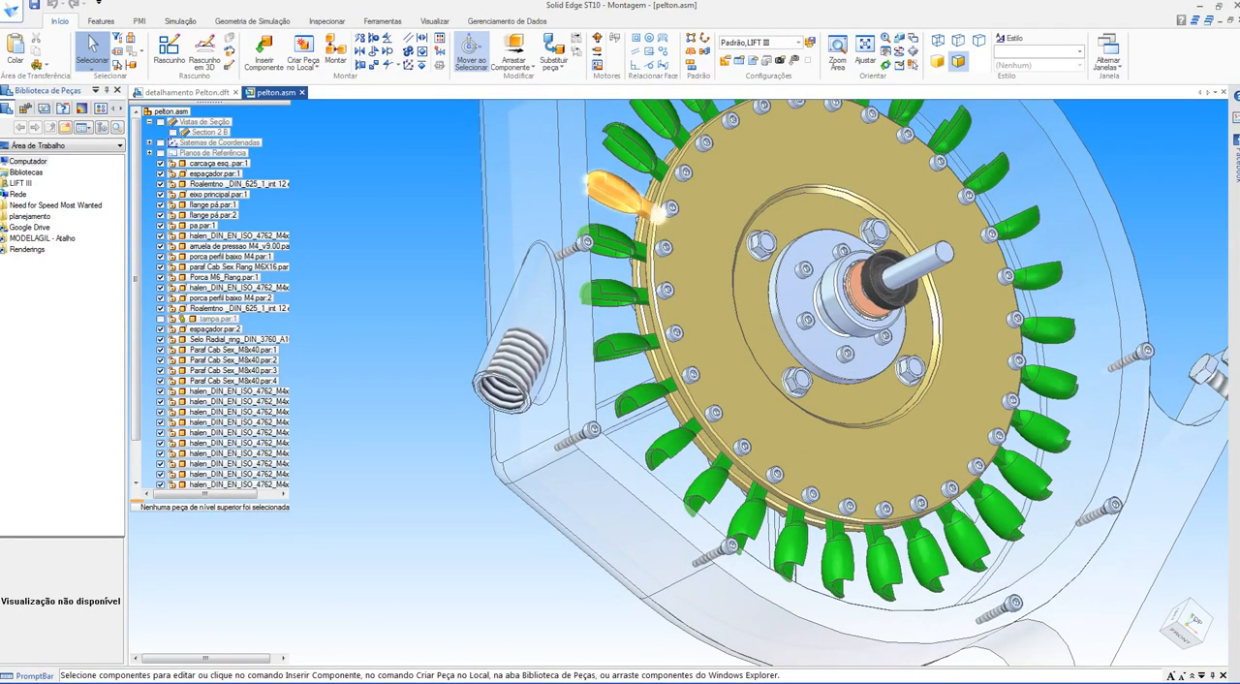
{"action": "scroll", "coordinate": [603, 160], "scroll_direction": "up", "scroll_amount": 5}
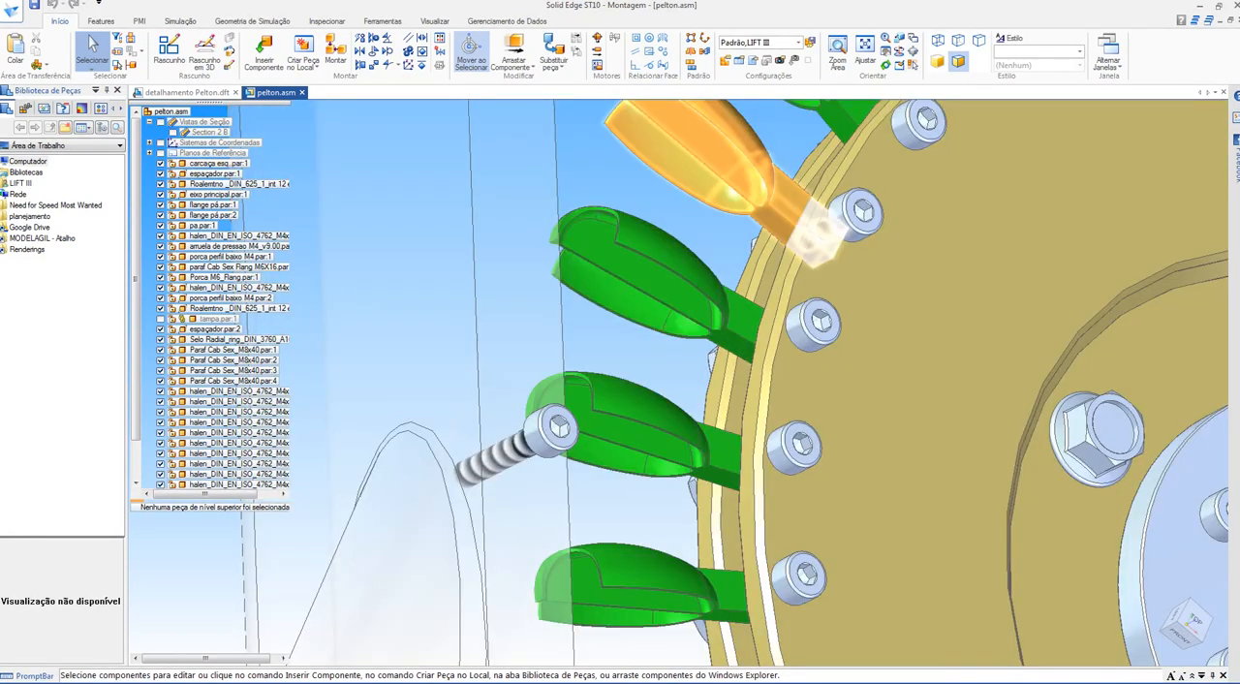
{"action": "scroll", "coordinate": [668, 126], "scroll_direction": "down", "scroll_amount": 2}
{"action": "scroll", "coordinate": [591, 358], "scroll_direction": "down", "scroll_amount": 4}
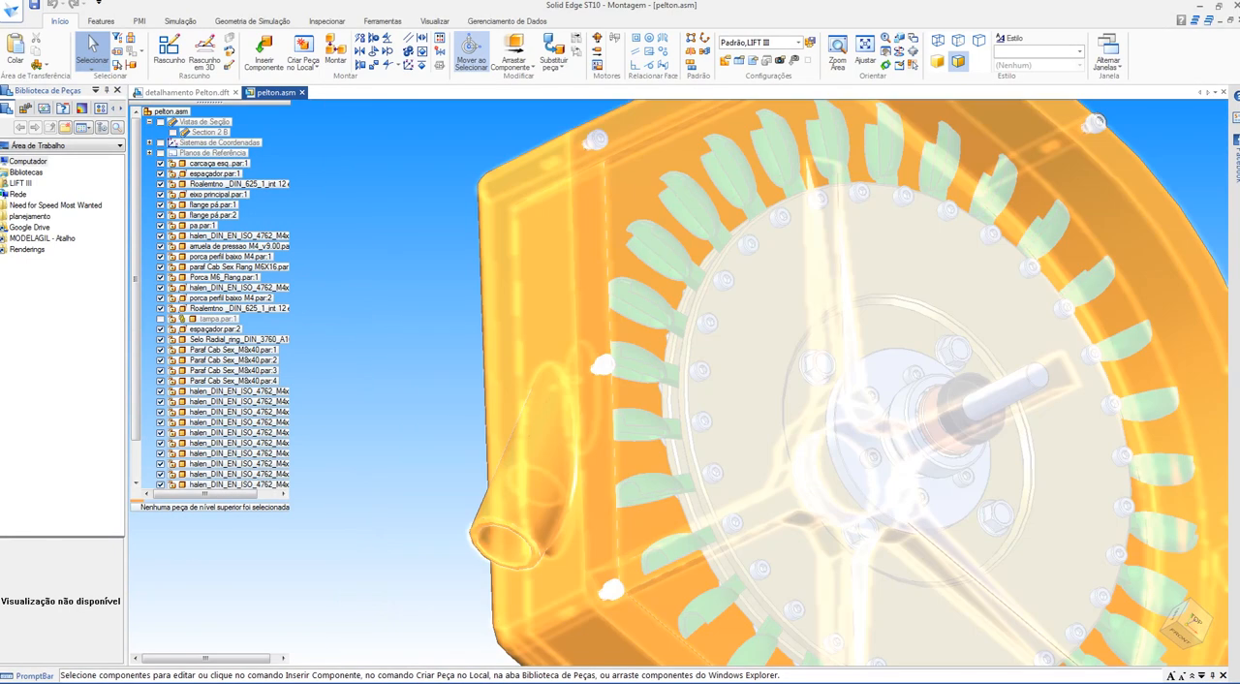
{"action": "middle_click_drag", "start_coordinate": [659, 387], "coordinate": [766, 368]}
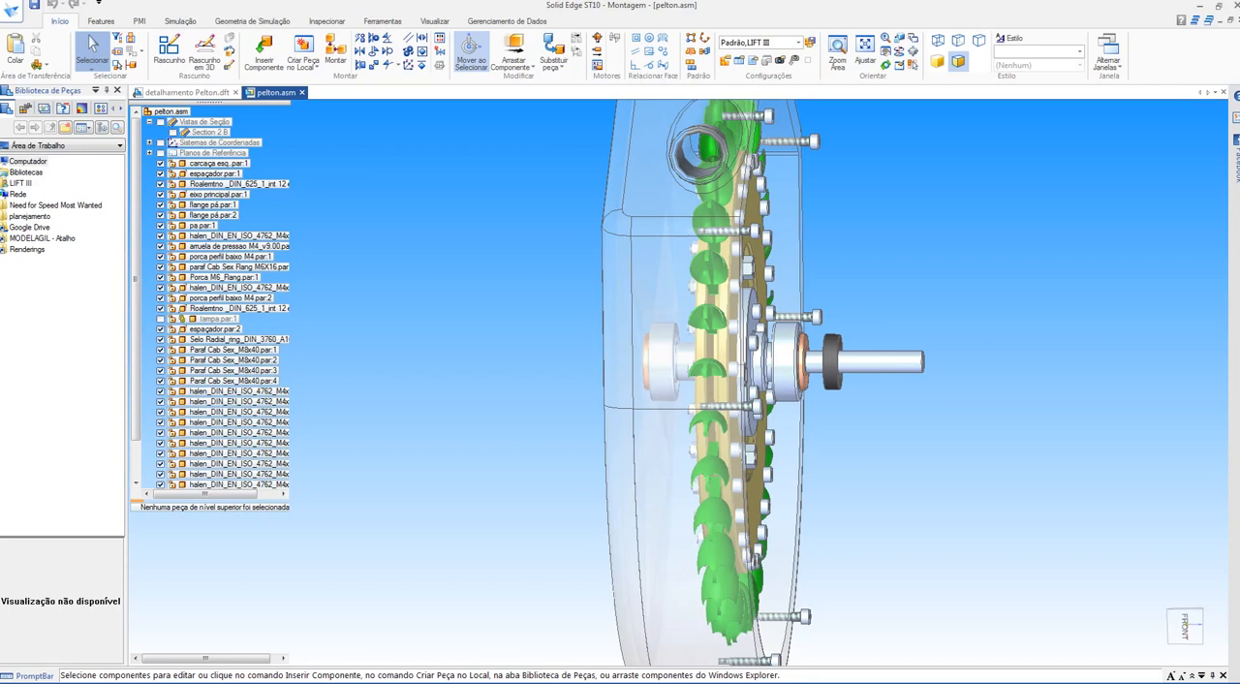
{"action": "scroll", "coordinate": [733, 339], "scroll_direction": "down", "scroll_amount": 5}
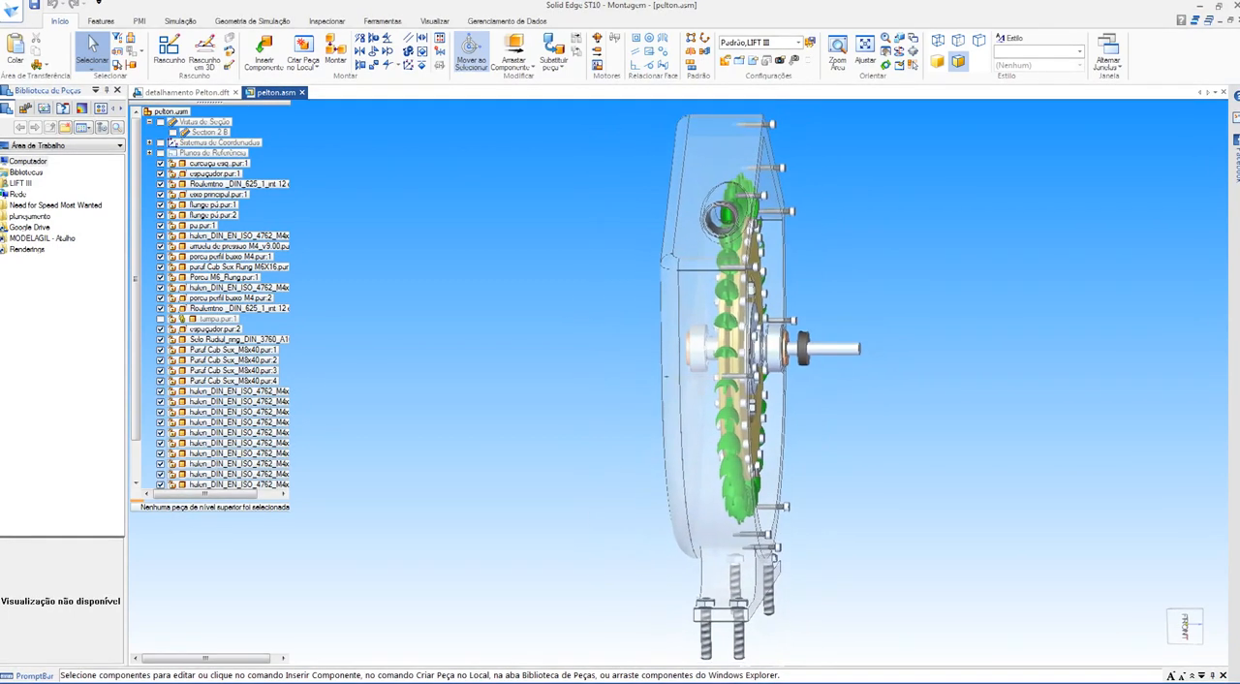
{"action": "middle_click_drag", "start_coordinate": [756, 354], "coordinate": [690, 390]}
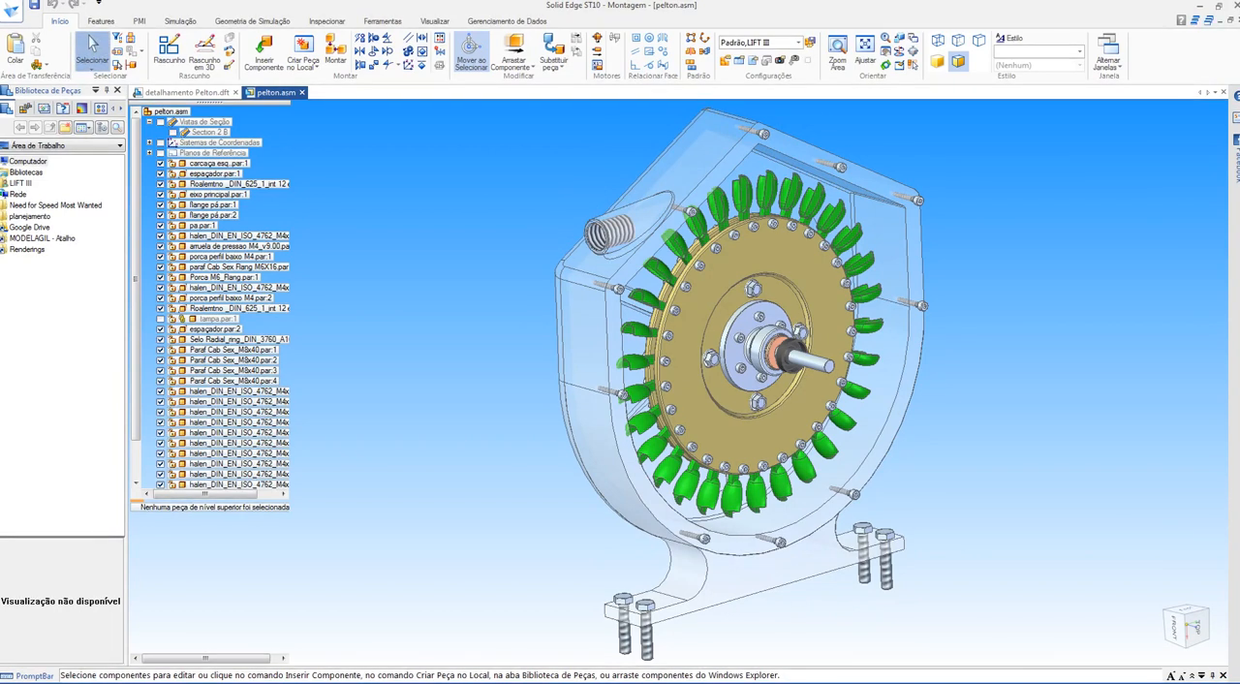
{"action": "scroll", "coordinate": [452, 312], "scroll_direction": "down", "scroll_amount": 2}
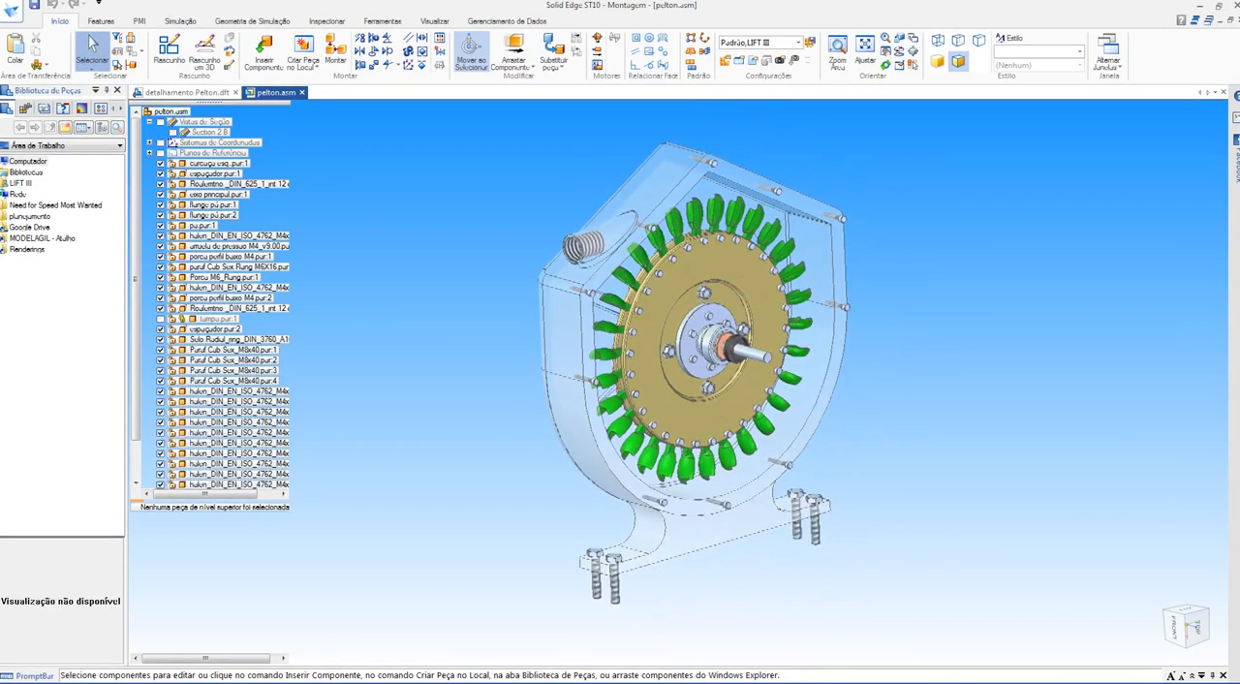
Step: Show the cover tampa.par again and close pelton.asm without saving the display configuration
{"action": "key", "text": "alt+F4"}
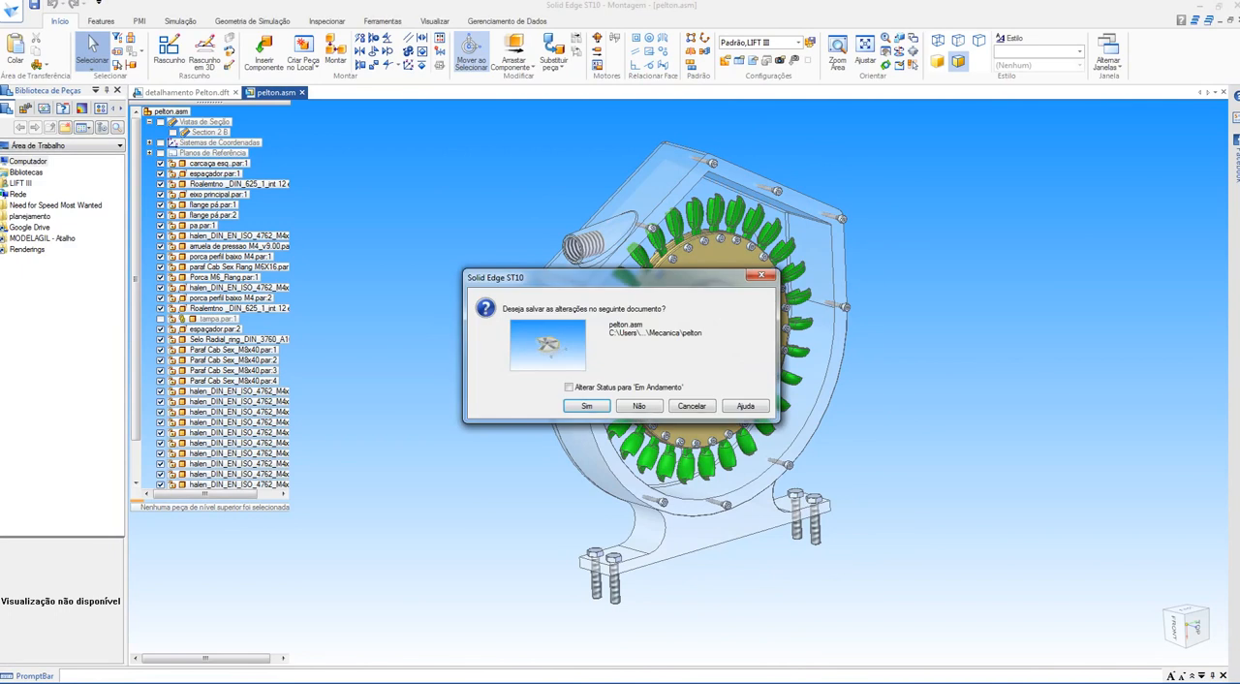
{"action": "left_click", "coordinate": [692, 406]}
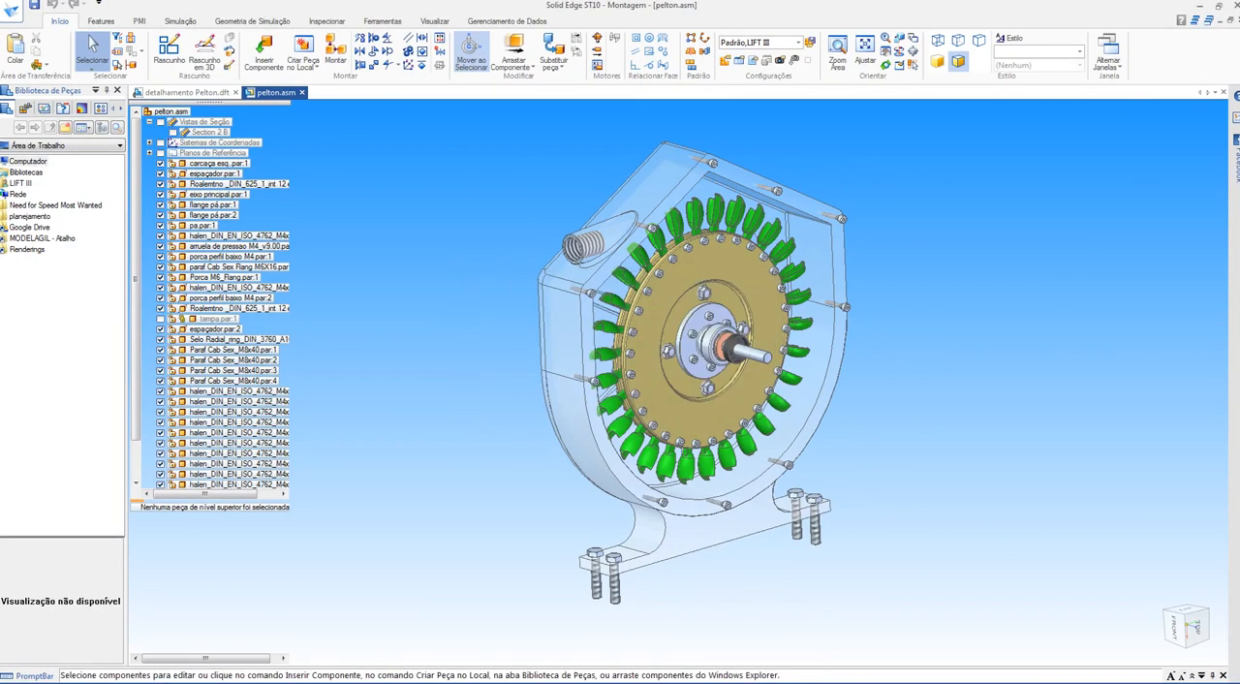
{"action": "middle_click_drag", "start_coordinate": [692, 406], "coordinate": [732, 410]}
{"action": "left_click", "coordinate": [160, 319]}
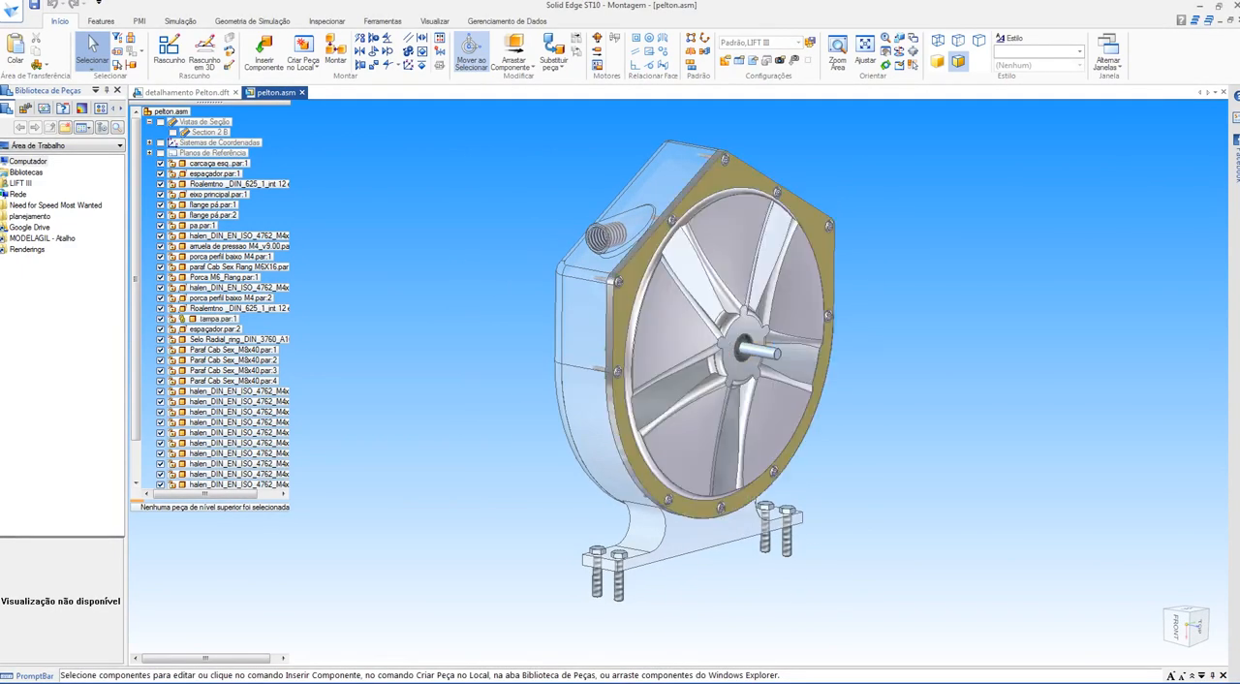
{"action": "scroll", "coordinate": [862, 363], "scroll_direction": "up", "scroll_amount": 4}
{"action": "middle_click_drag", "start_coordinate": [862, 363], "coordinate": [954, 366]}
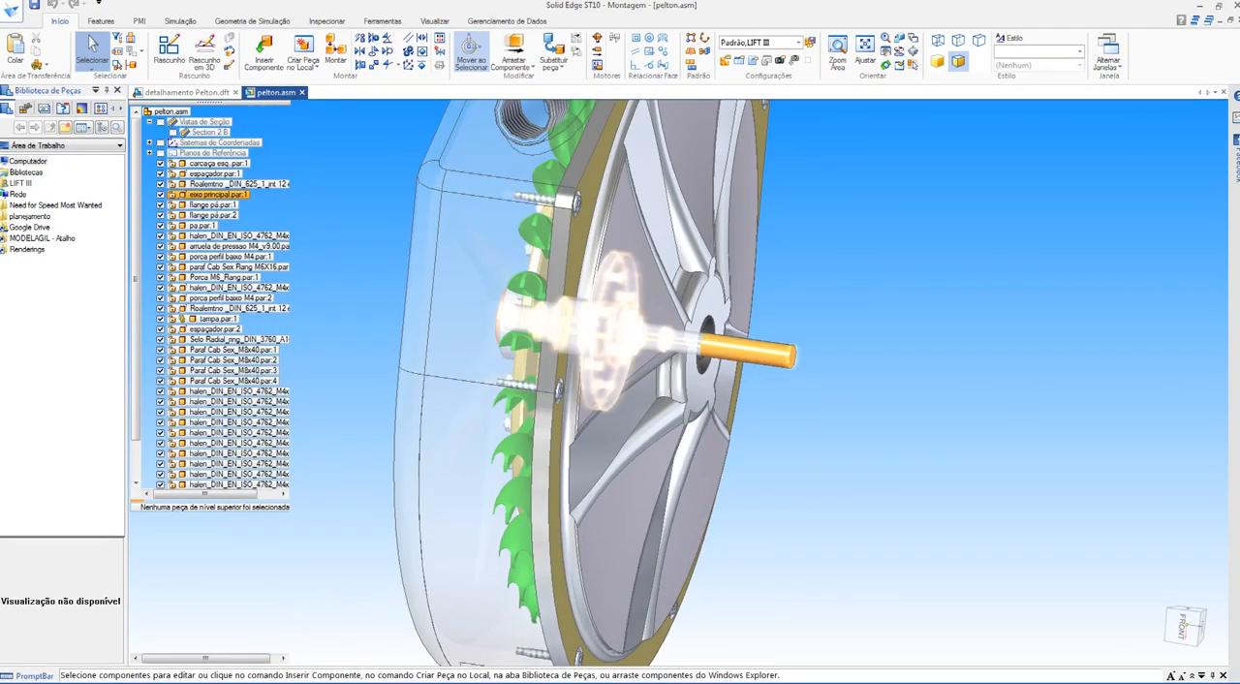
{"action": "left_click", "coordinate": [1223, 19]}
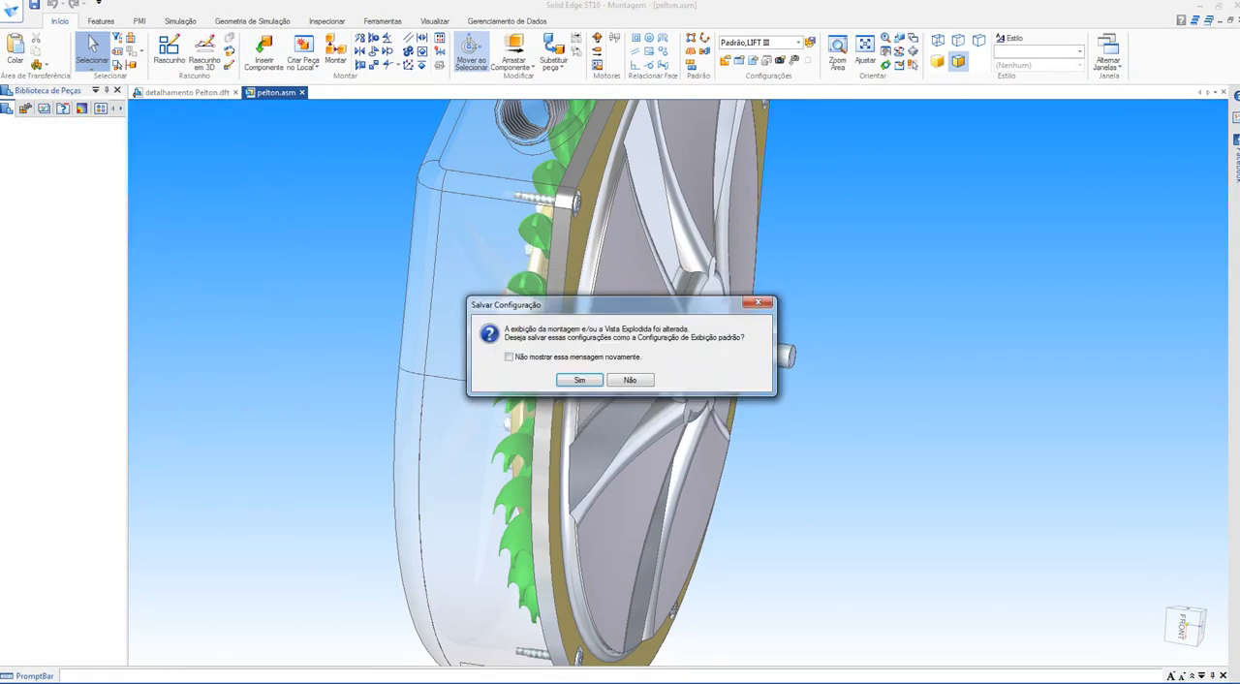
{"action": "left_click", "coordinate": [629, 380]}
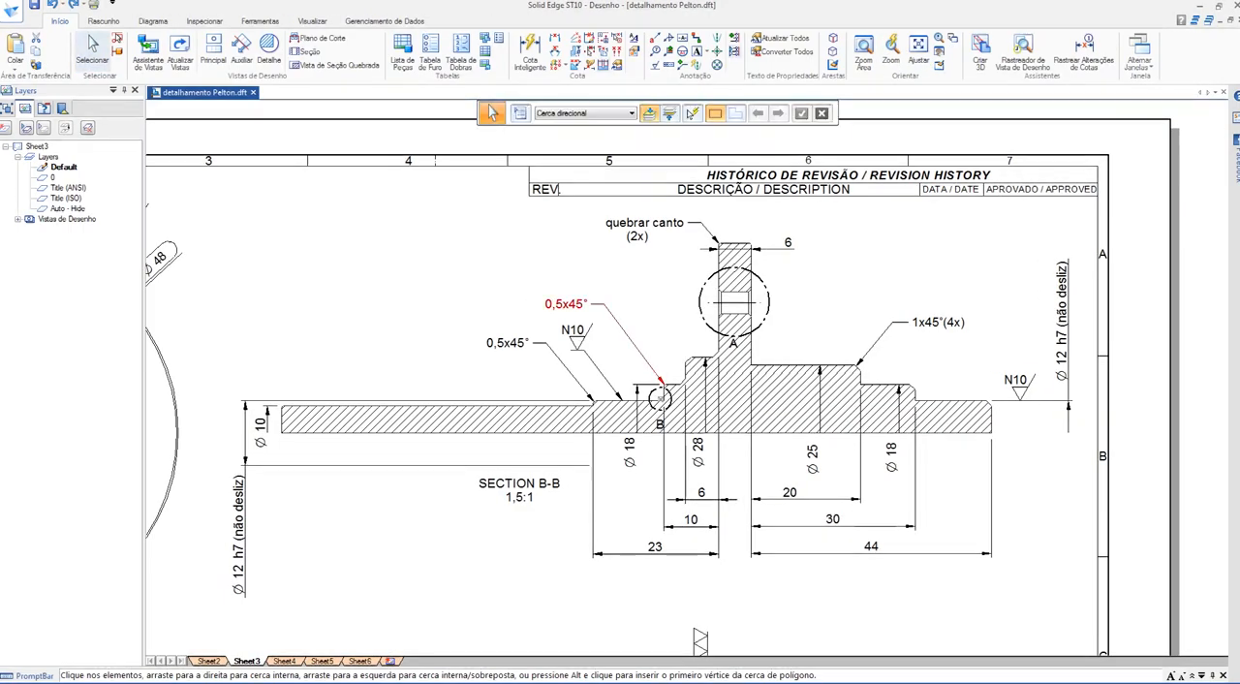
Step: Highlight the 44, 23 and flange thickness 6 length dimensions in section B-B one by one, and clear the selection
{"action": "left_click", "coordinate": [871, 548]}
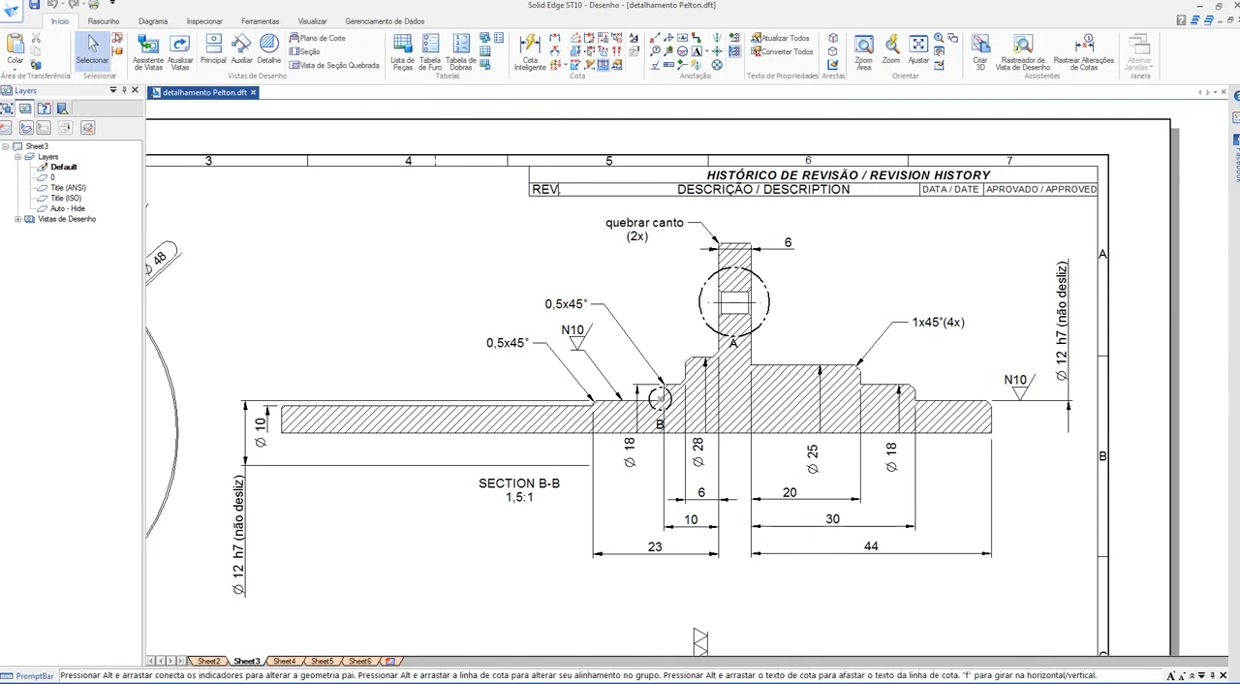
{"action": "left_click", "coordinate": [786, 242]}
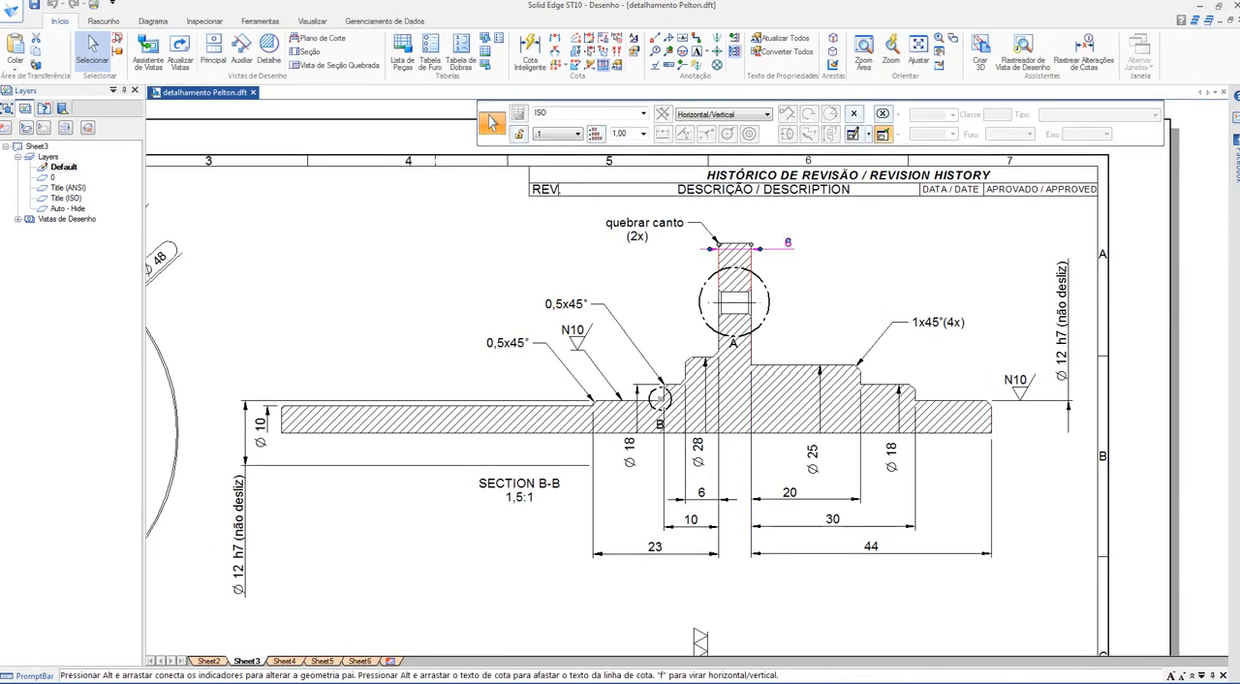
{"action": "left_click", "coordinate": [654, 549]}
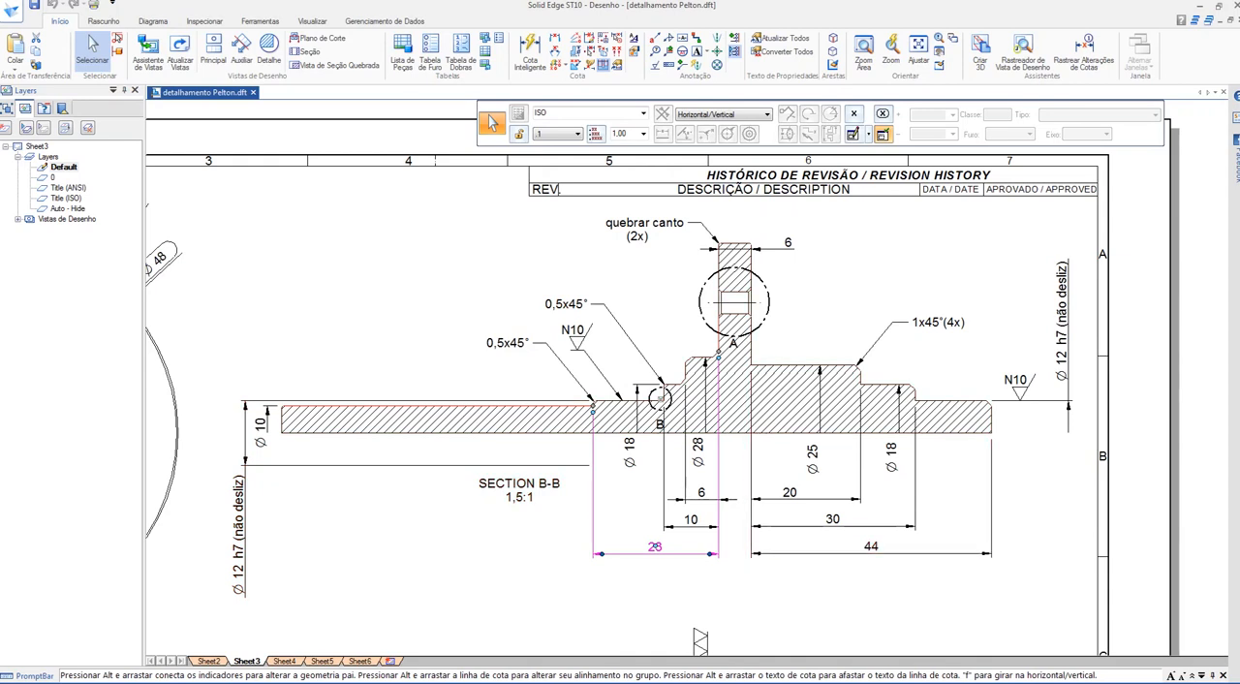
{"action": "left_click", "coordinate": [744, 248]}
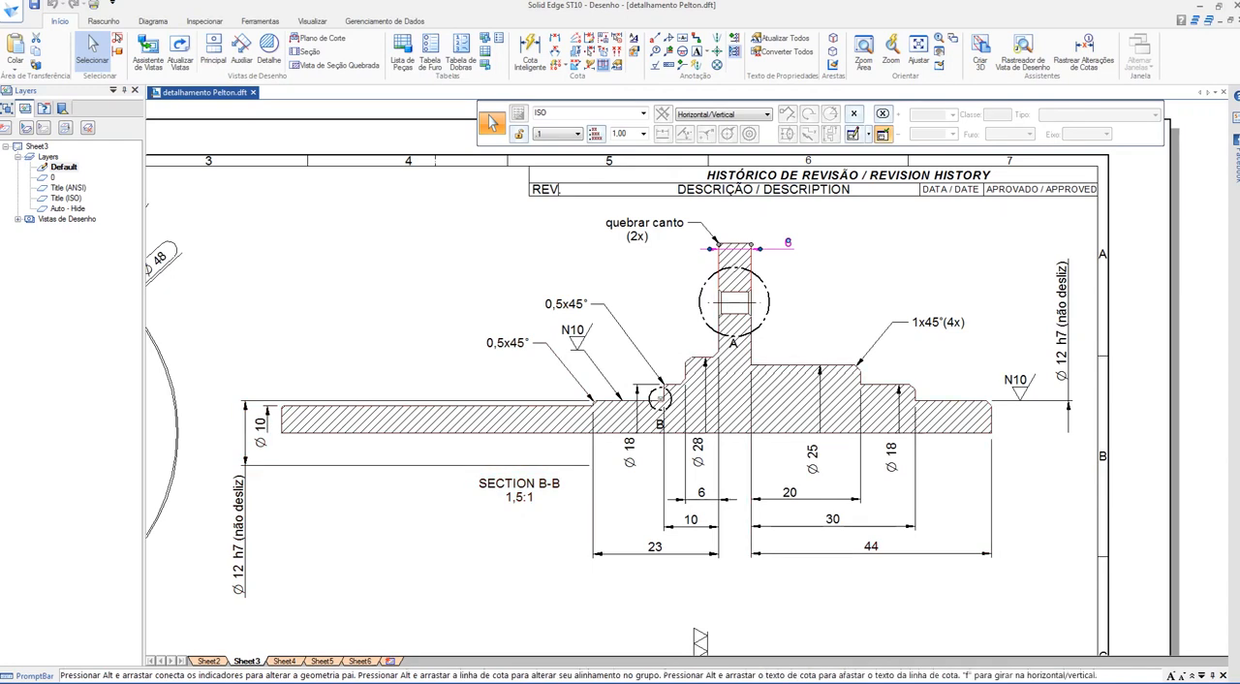
{"action": "left_click", "coordinate": [871, 547]}
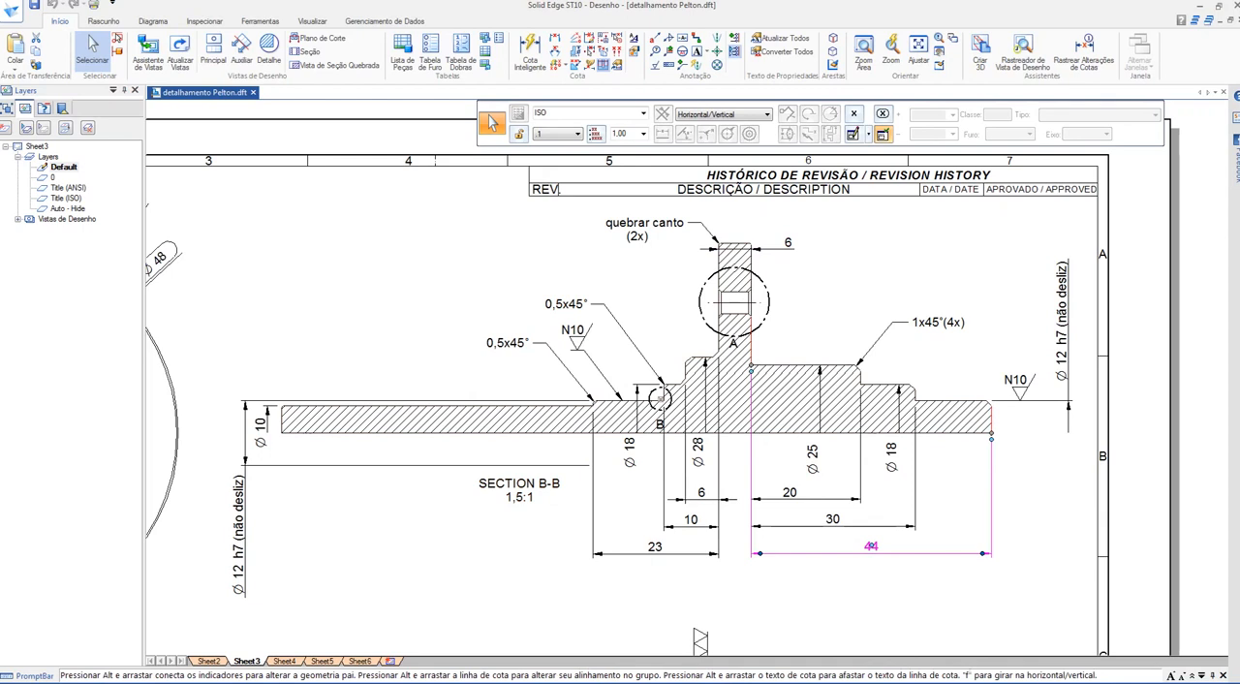
{"action": "key", "text": "Escape"}
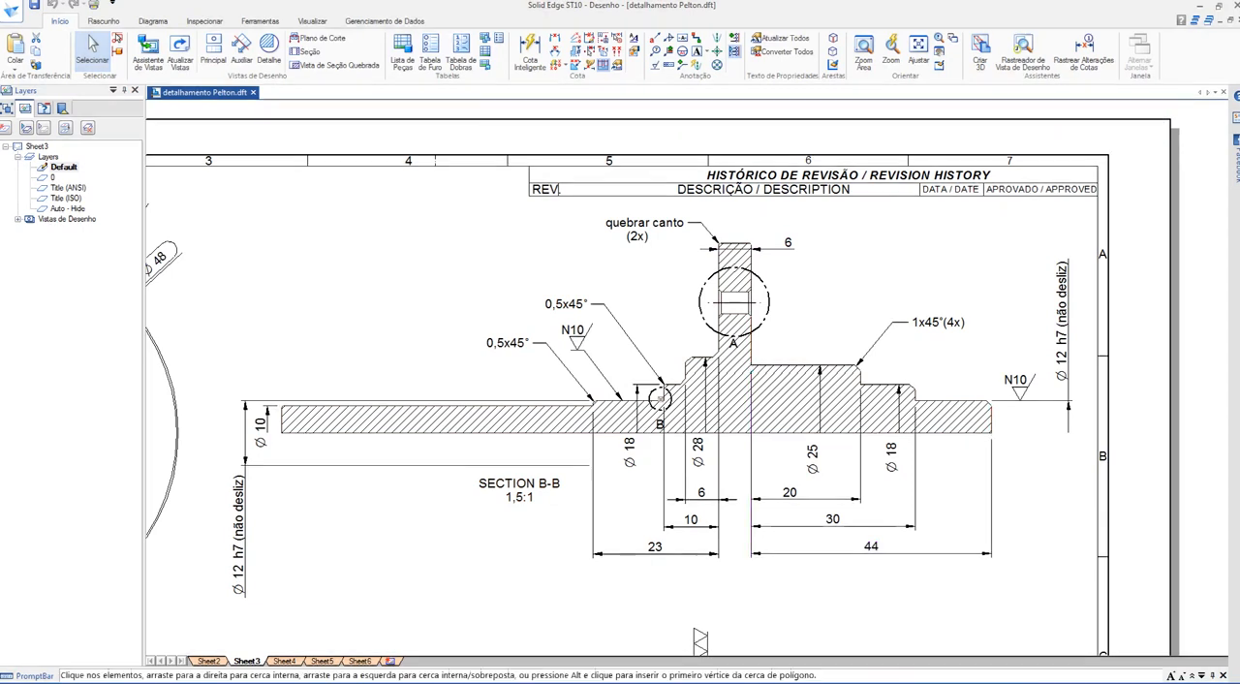
{"action": "scroll", "coordinate": [668, 380], "scroll_direction": "down", "scroll_amount": 1}
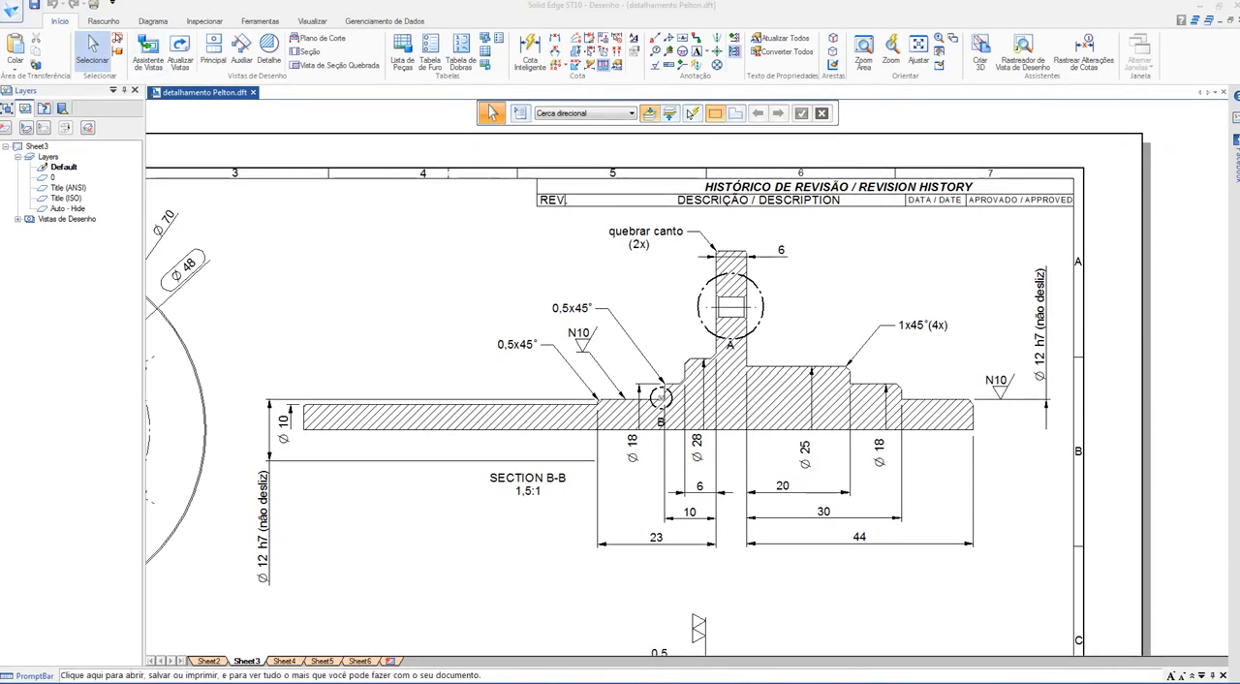
Step: Create a new ISO metric part document from the default template
{"action": "left_click", "coordinate": [12, 9]}
{"action": "left_click", "coordinate": [16, 70]}
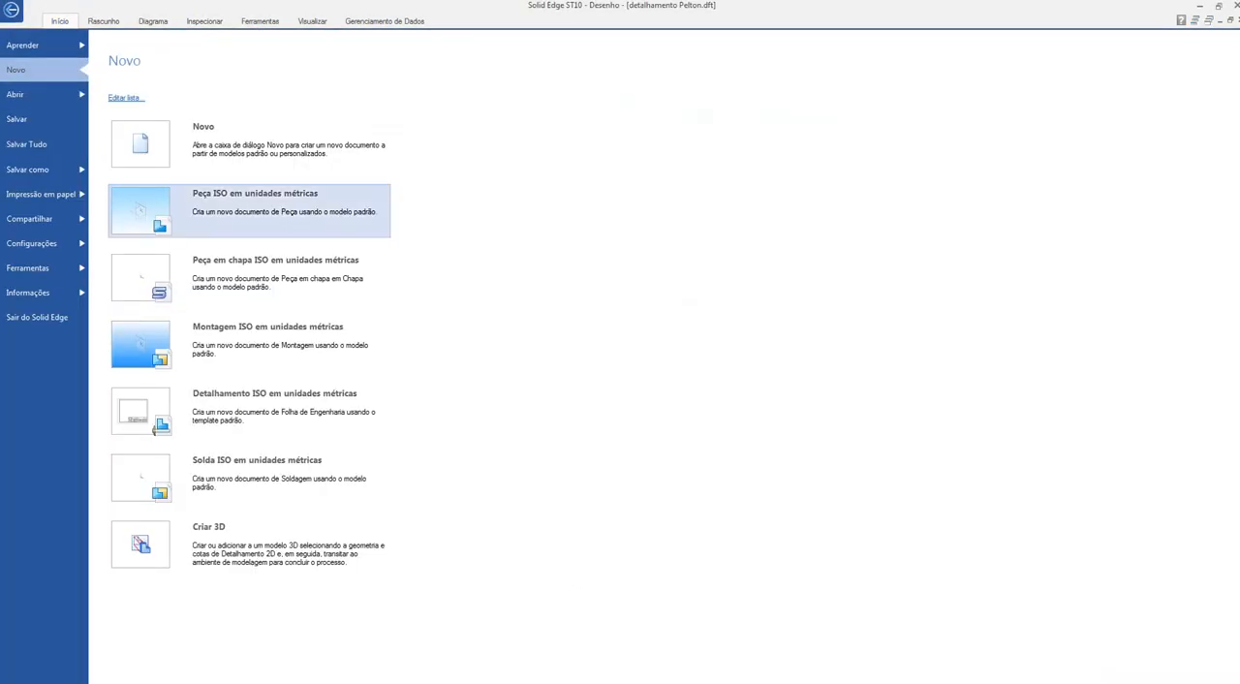
{"action": "left_click", "coordinate": [165, 217]}
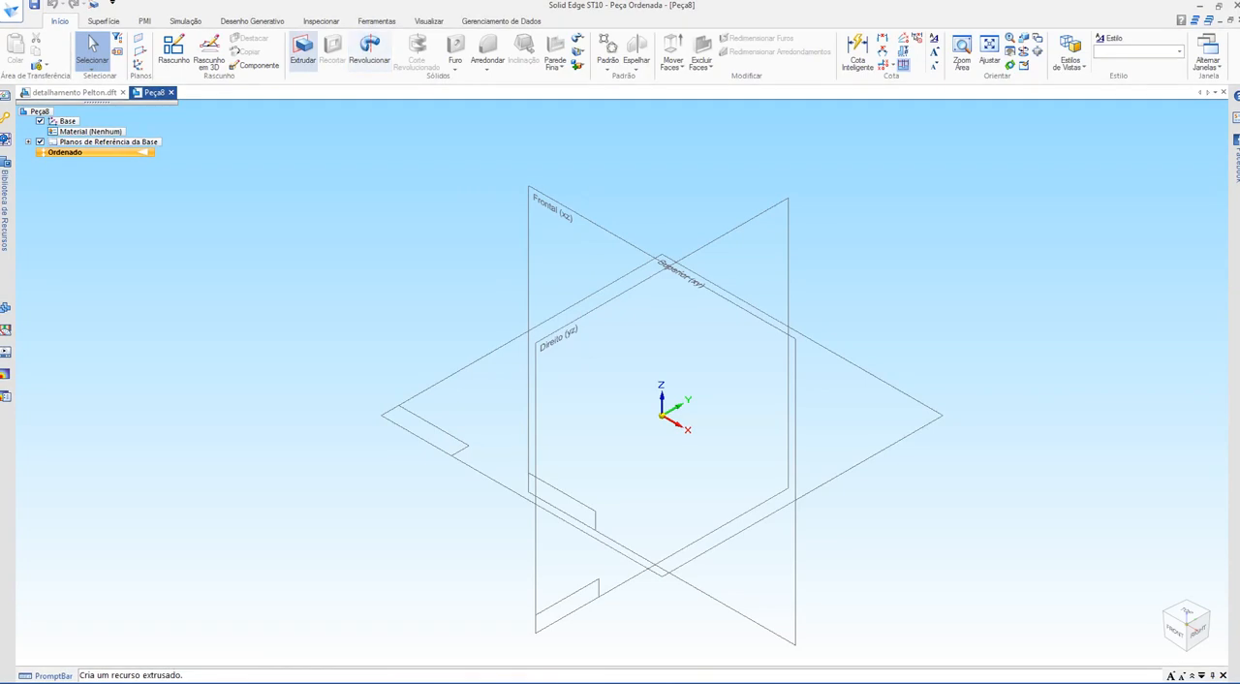
{"action": "left_click", "coordinate": [303, 50]}
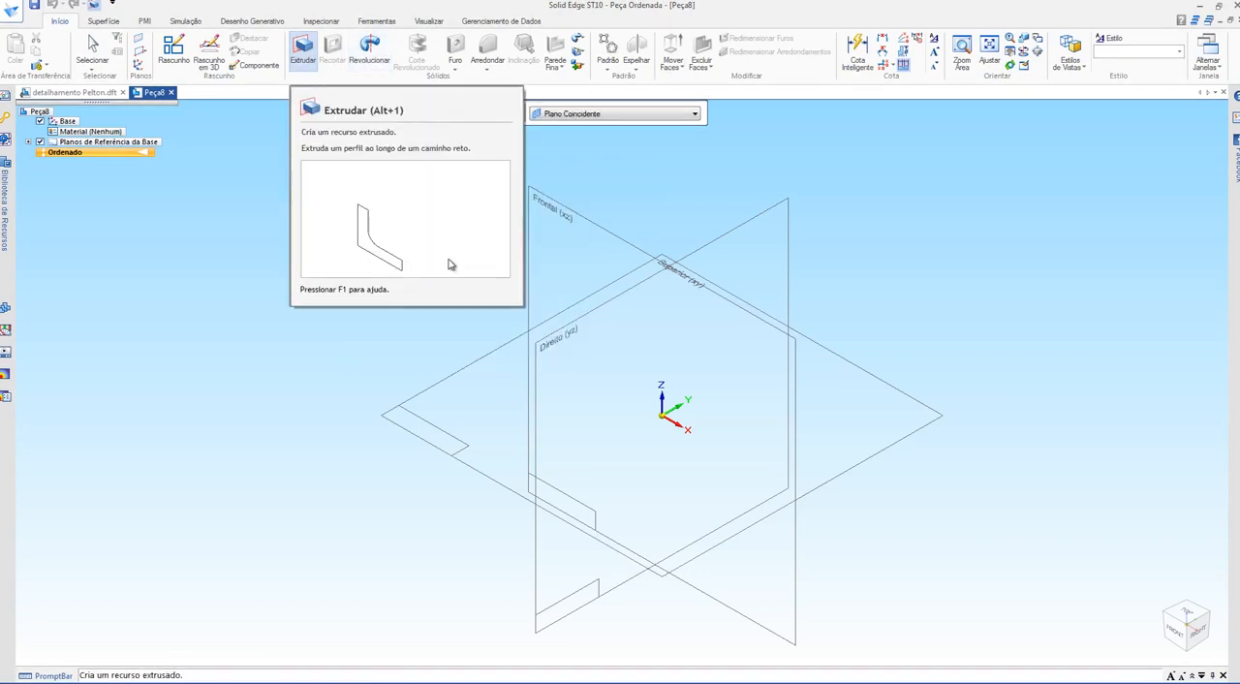
{"action": "left_click", "coordinate": [529, 268]}
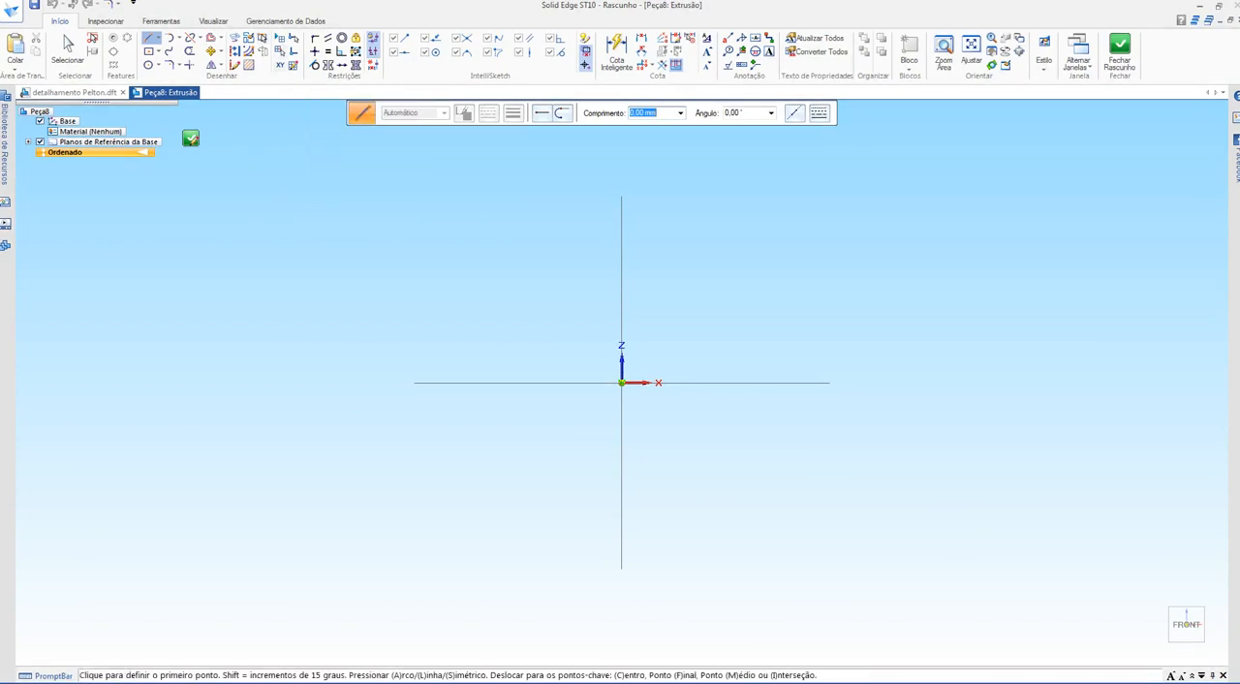
{"action": "scroll", "coordinate": [610, 315], "scroll_direction": "up", "scroll_amount": 3}
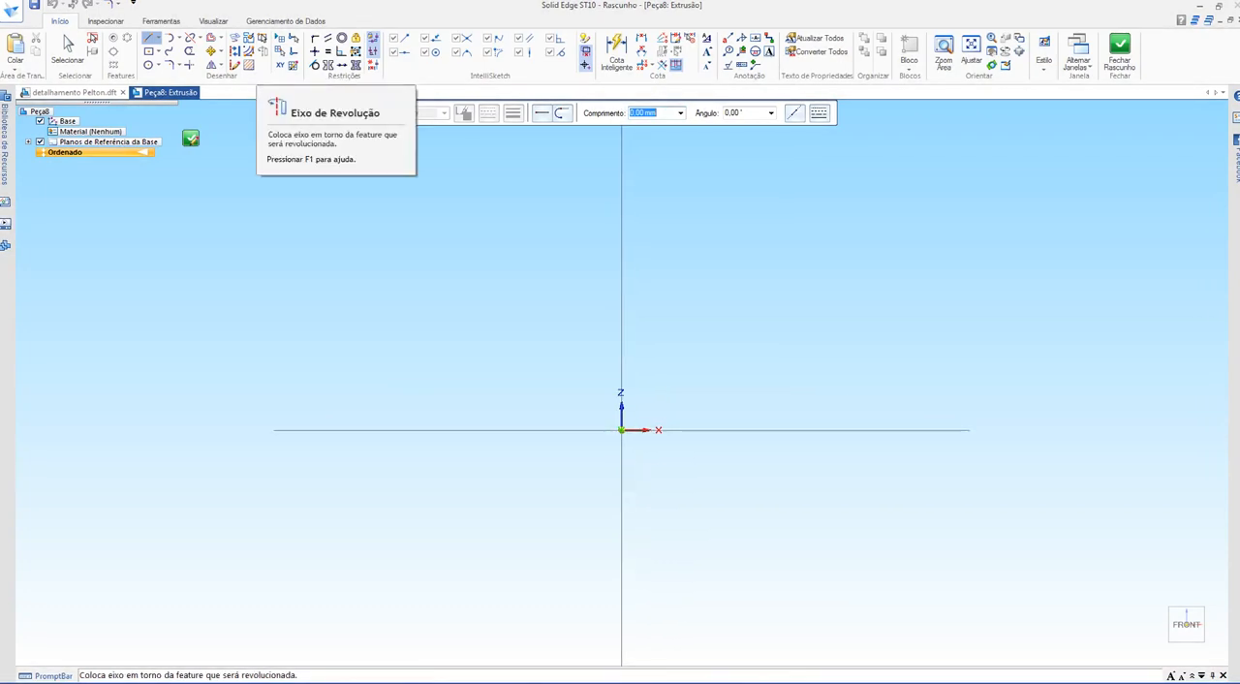
{"action": "left_click", "coordinate": [191, 138]}
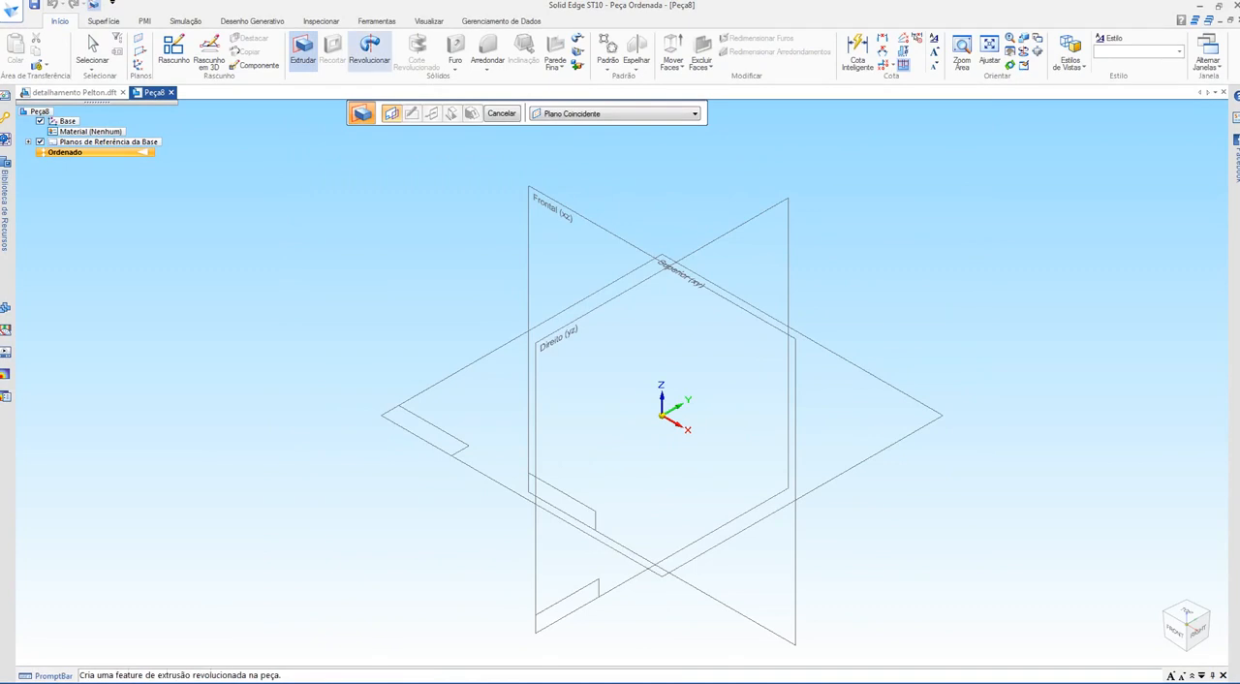
Step: Draw a horizontal line about 181 mm long leftward from the origin in a Revolve profile on the top plane, and return to detalhamento Pelton.dft
{"action": "left_click", "coordinate": [369, 48]}
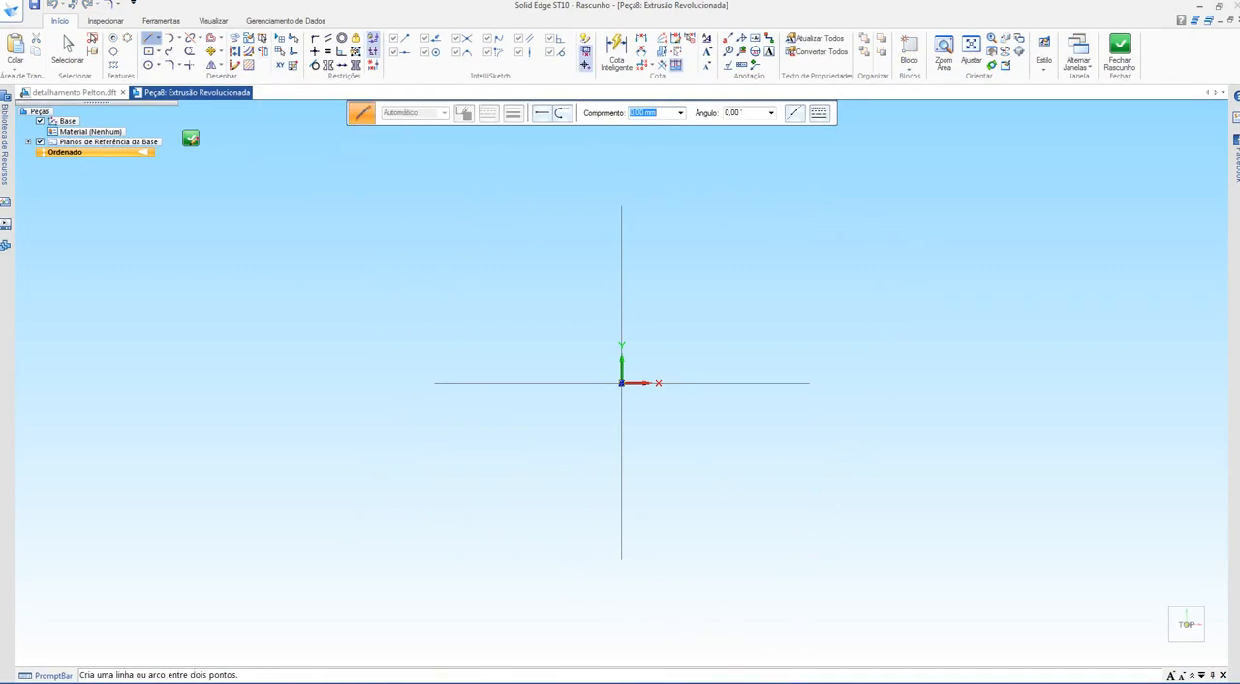
{"action": "left_click", "coordinate": [624, 383]}
{"action": "middle_click_drag", "start_coordinate": [451, 359], "coordinate": [668, 356]}
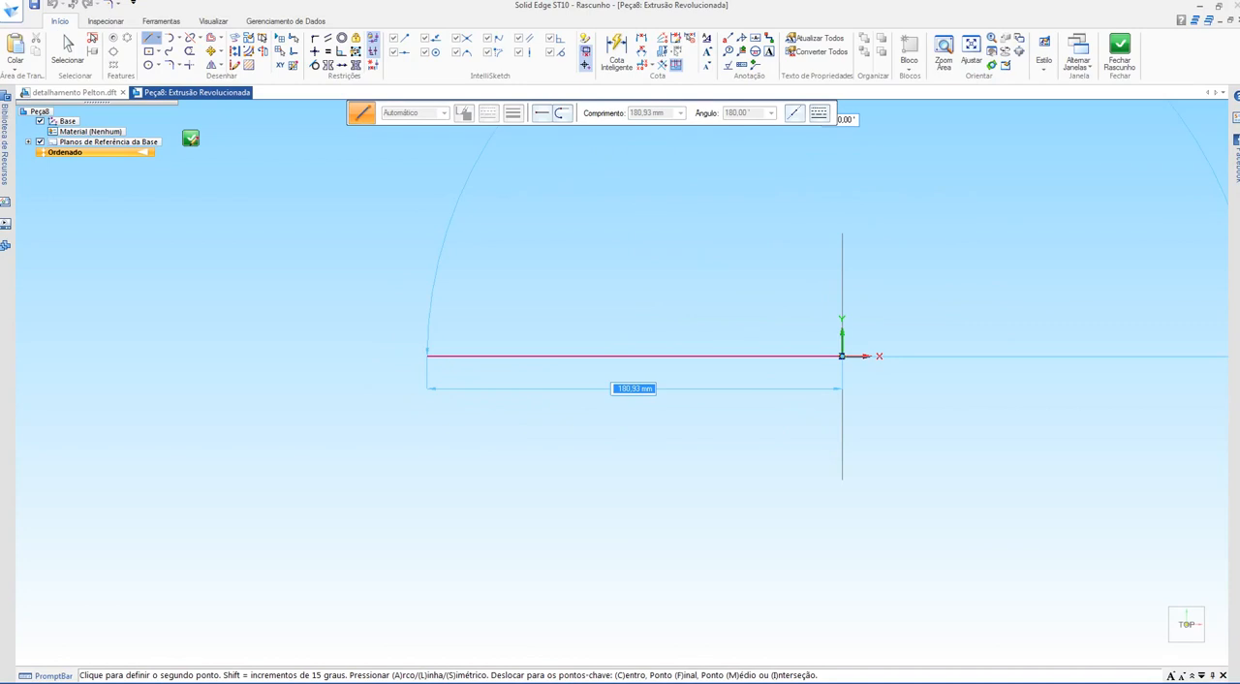
{"action": "left_click", "coordinate": [427, 356]}
{"action": "key", "text": "ctrl+Tab"}
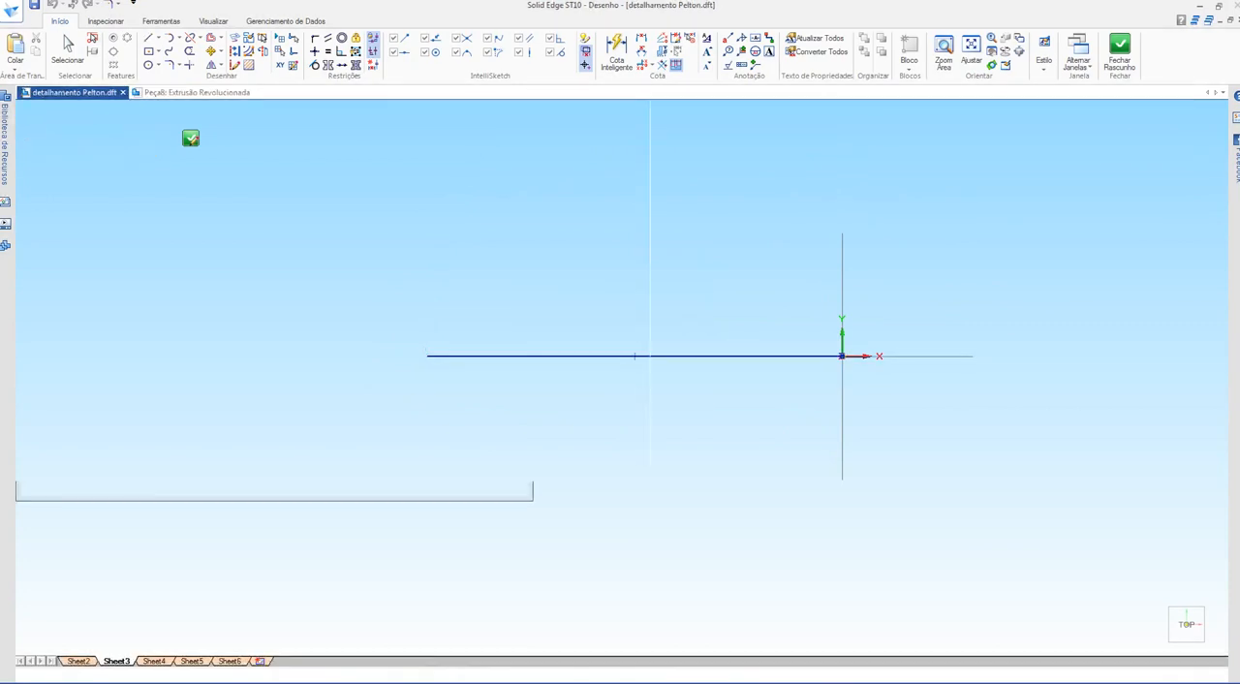
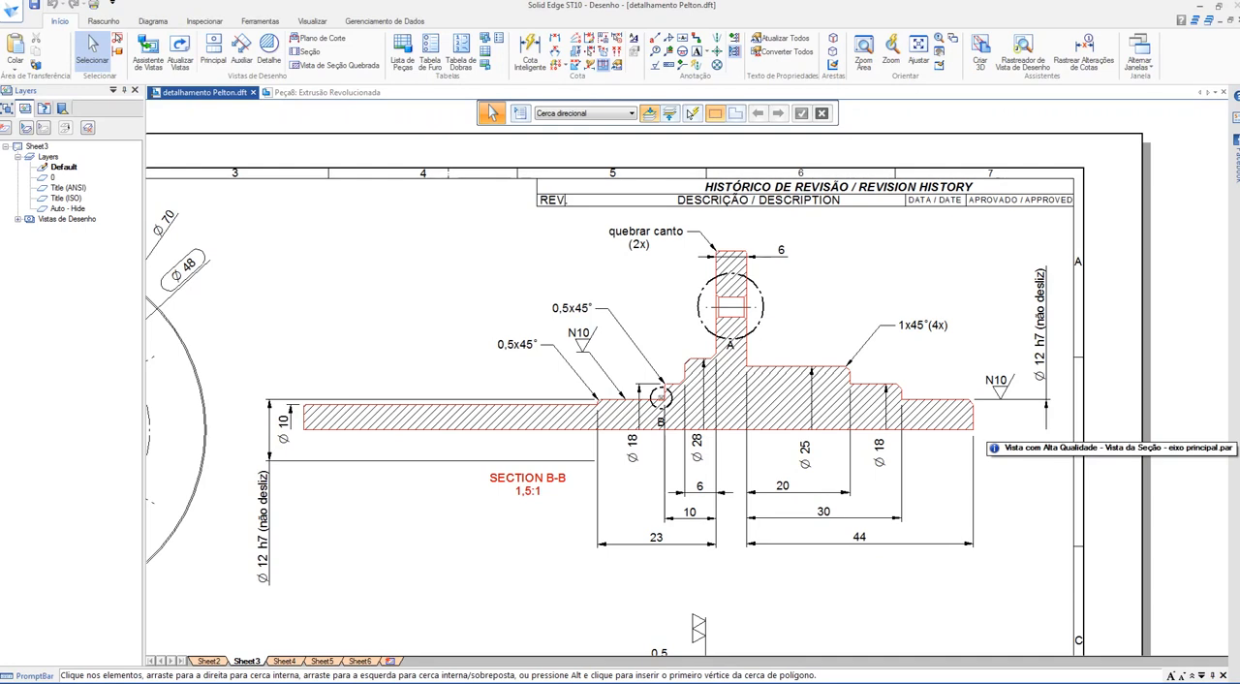
Step: Switch to the Google Meet call, admit the waiting participant, and return to the shaft drawing
{"action": "left_click", "coordinate": [1200, 6]}
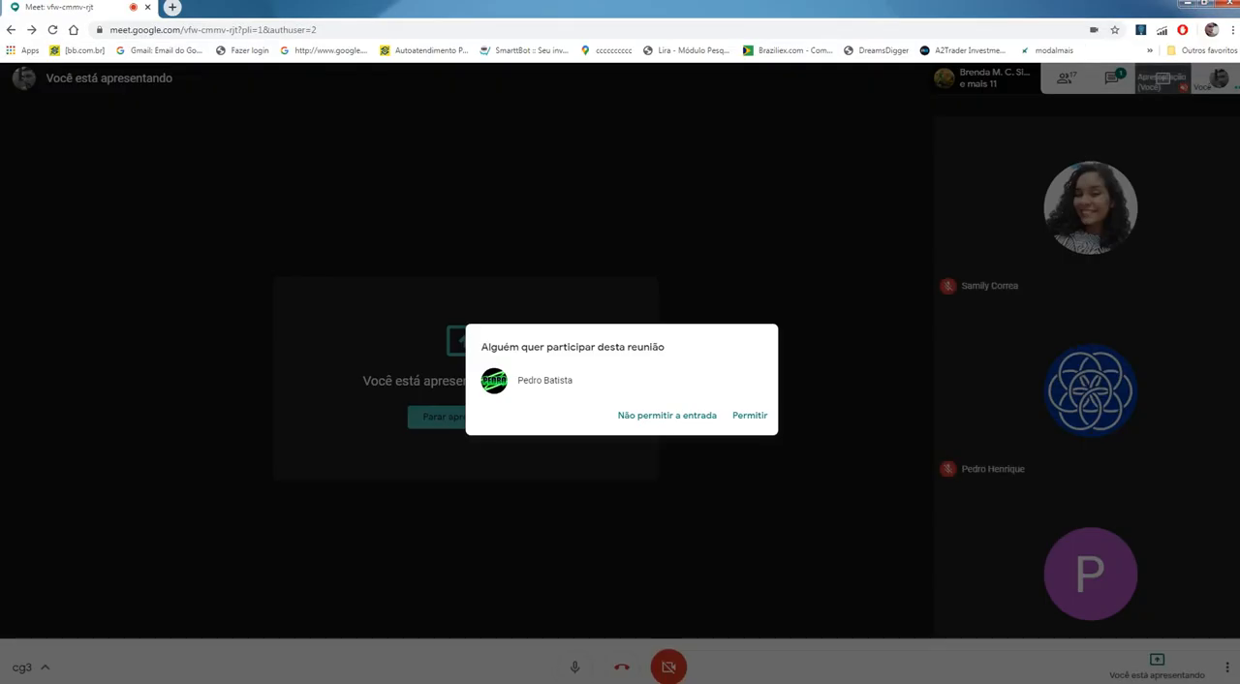
{"action": "left_click", "coordinate": [750, 414]}
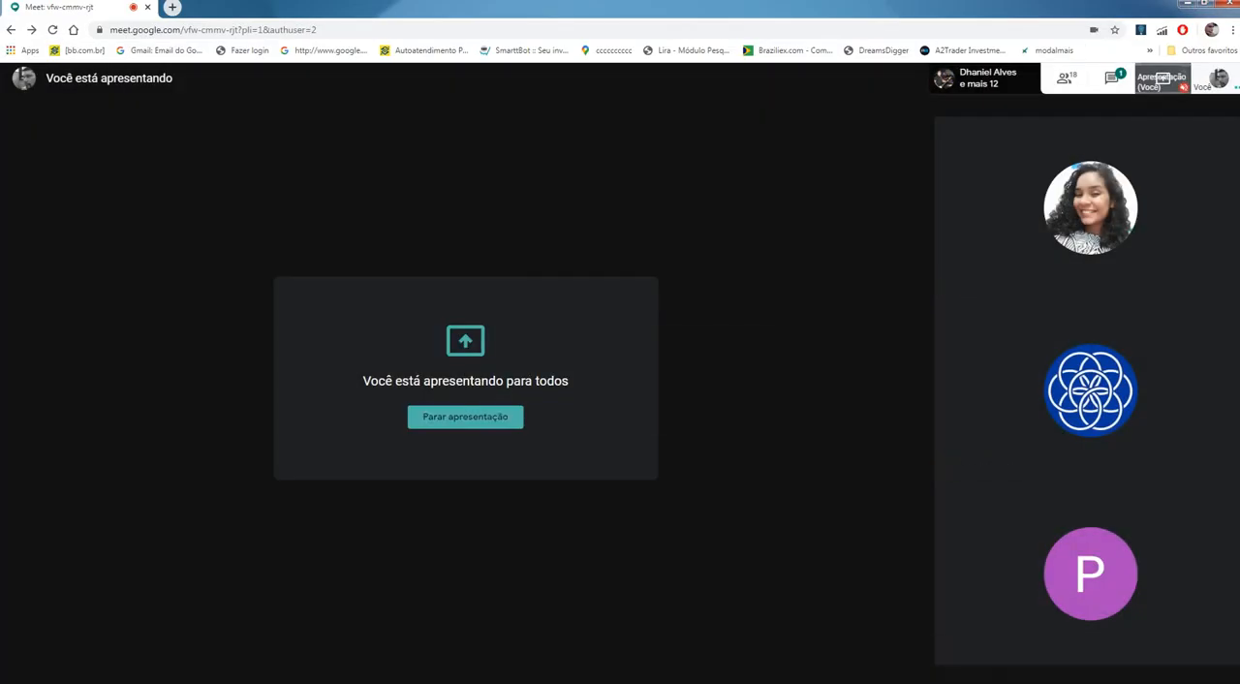
{"action": "key", "text": "alt+Tab"}
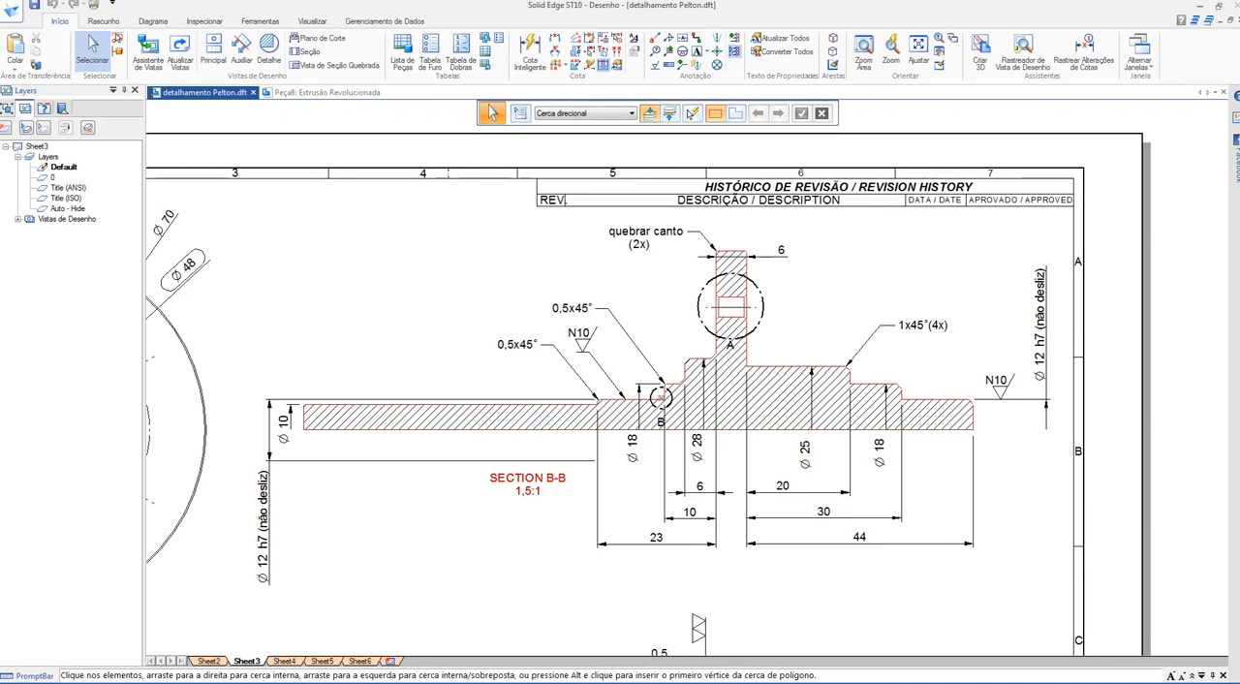
Step: Examine the two 0,5x45° chamfers in section B-B up close, highlight their callouts, and review the whole shaft section
{"action": "scroll", "coordinate": [595, 396], "scroll_direction": "up", "scroll_amount": 8}
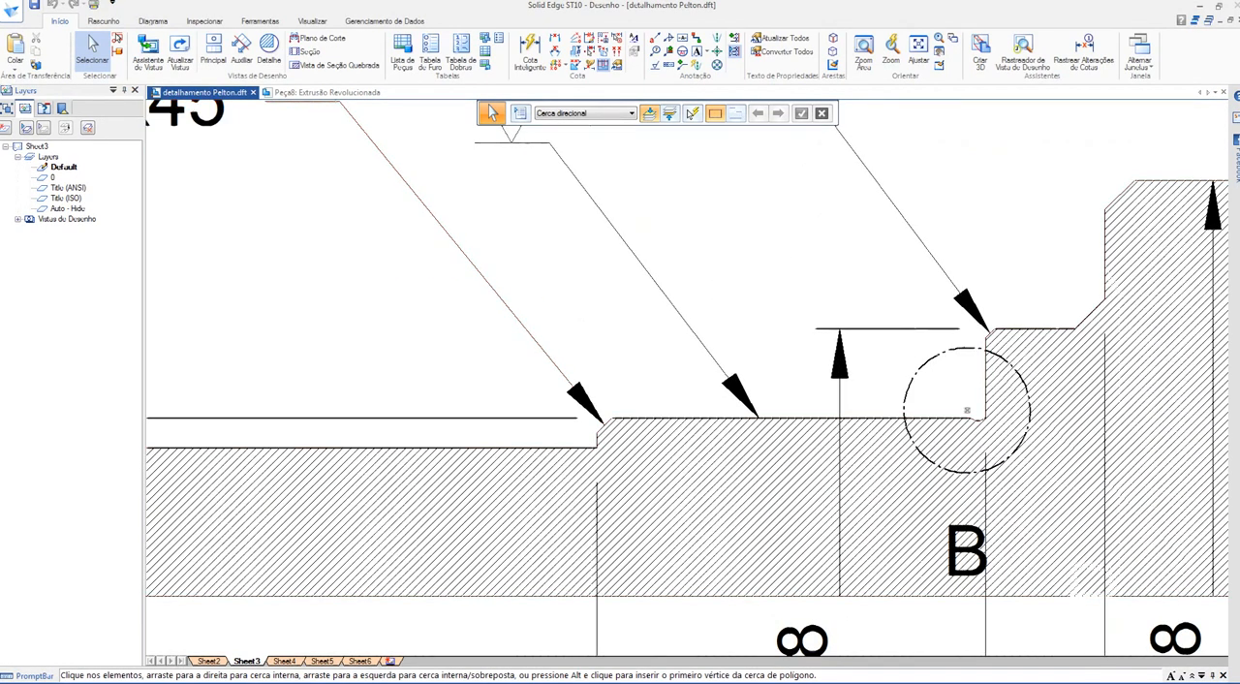
{"action": "scroll", "coordinate": [603, 424], "scroll_direction": "up", "scroll_amount": 9}
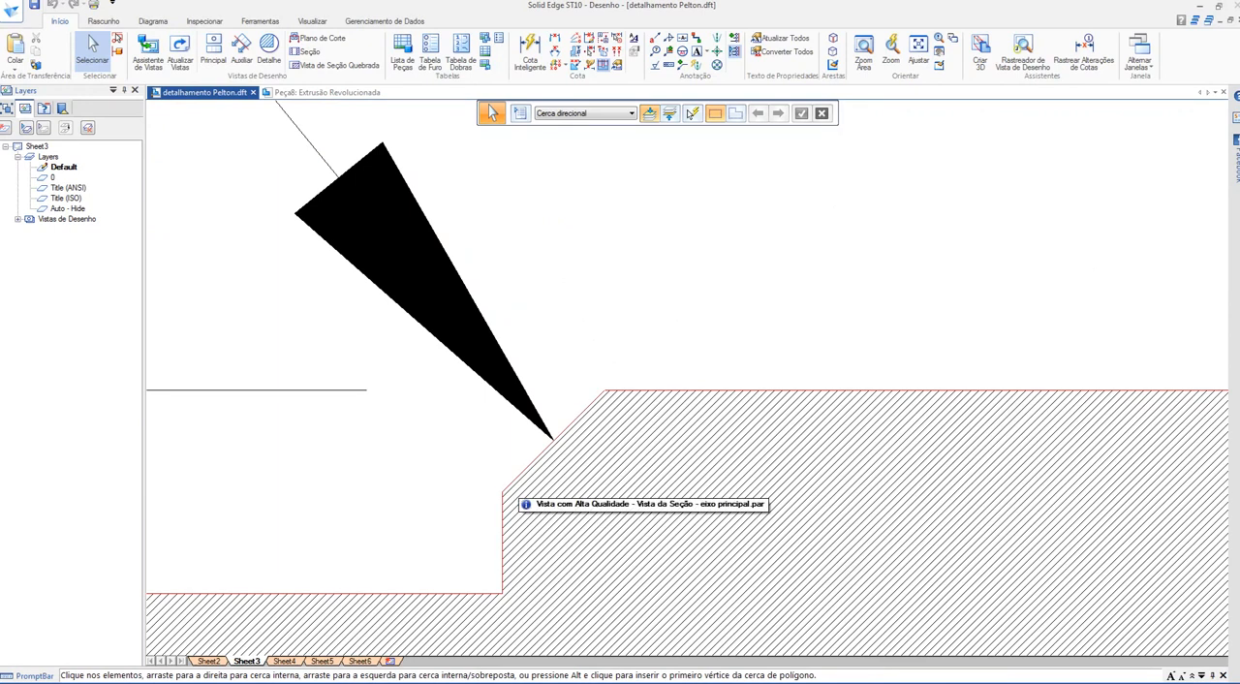
{"action": "scroll", "coordinate": [612, 339], "scroll_direction": "down", "scroll_amount": 7}
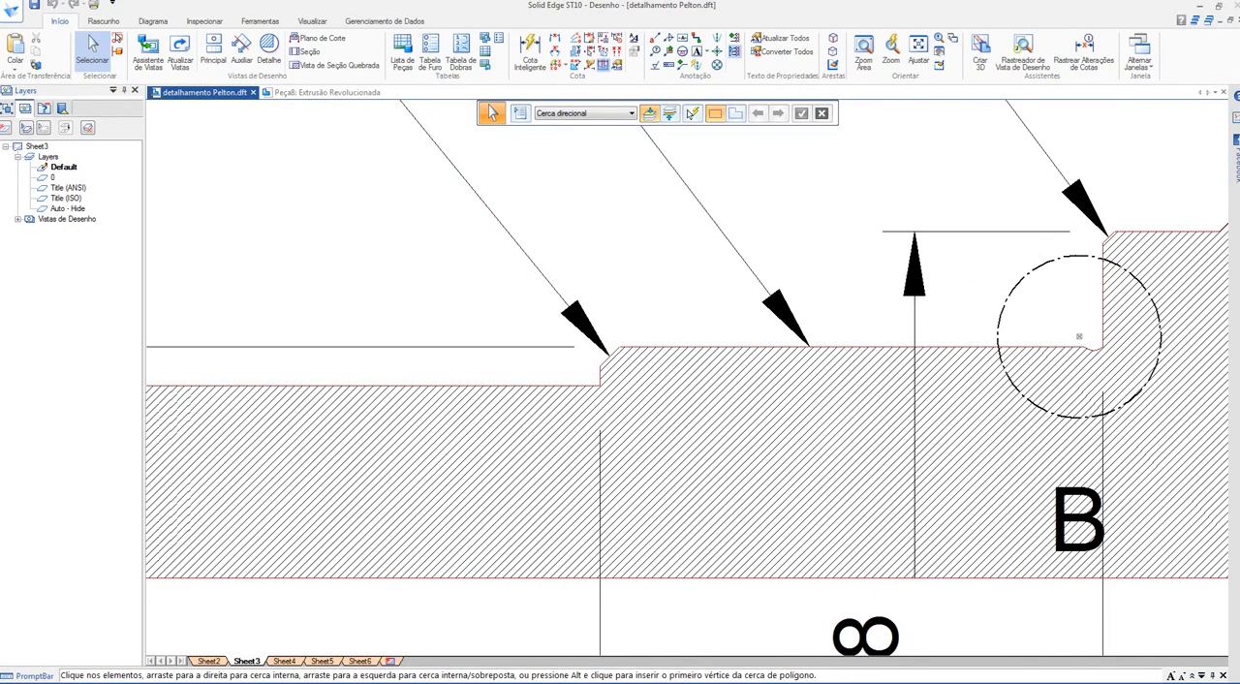
{"action": "scroll", "coordinate": [523, 378], "scroll_direction": "up", "scroll_amount": 5}
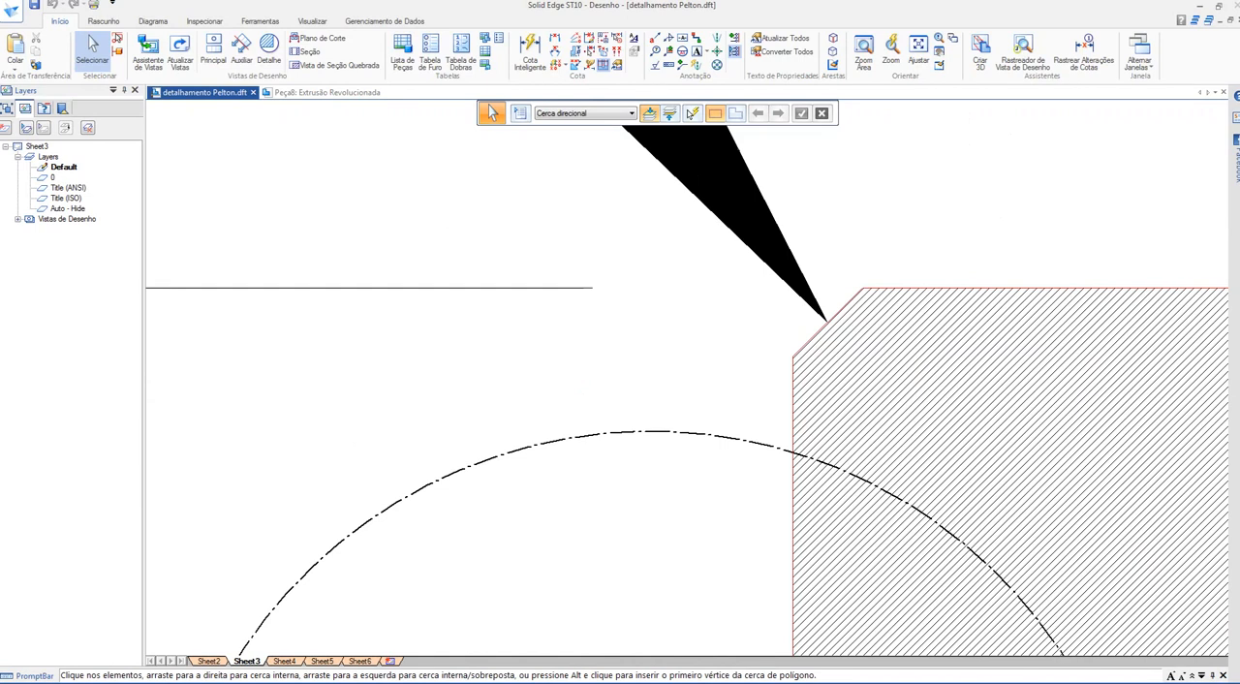
{"action": "scroll", "coordinate": [871, 408], "scroll_direction": "down", "scroll_amount": 5}
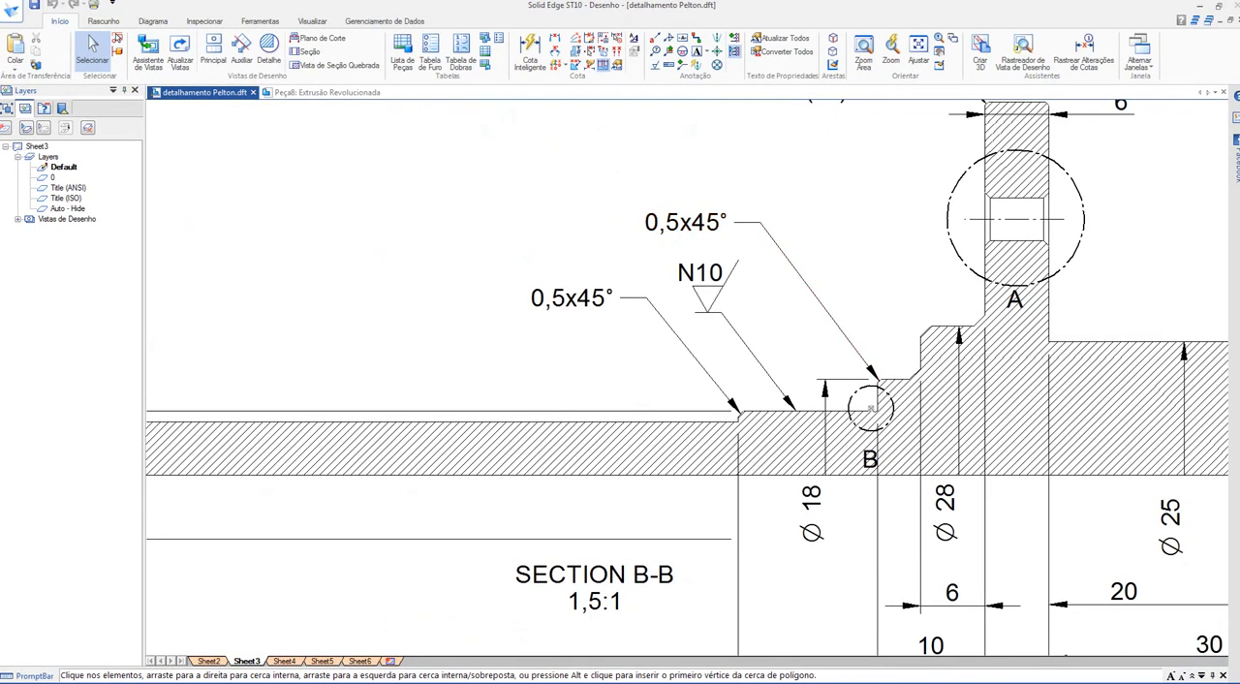
{"action": "left_click", "coordinate": [872, 375]}
{"action": "left_click", "coordinate": [733, 405], "text": "ctrl"}
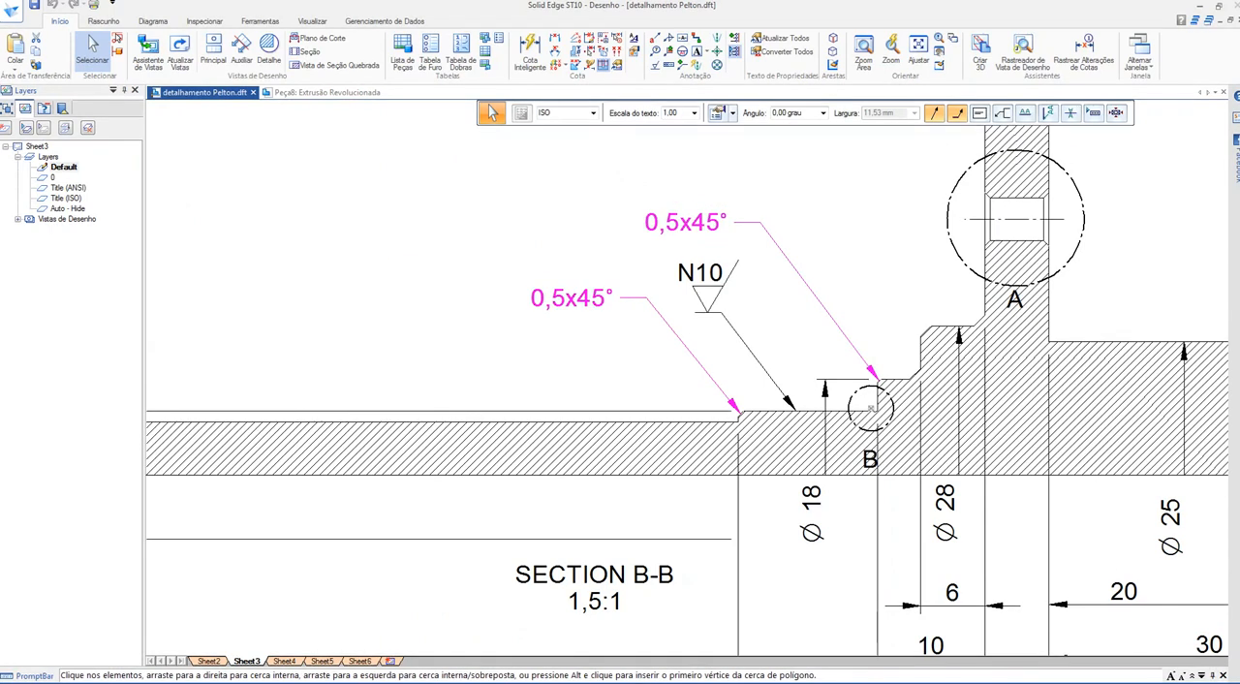
{"action": "scroll", "coordinate": [854, 329], "scroll_direction": "down", "scroll_amount": 4}
{"action": "scroll", "coordinate": [552, 386], "scroll_direction": "up", "scroll_amount": 5}
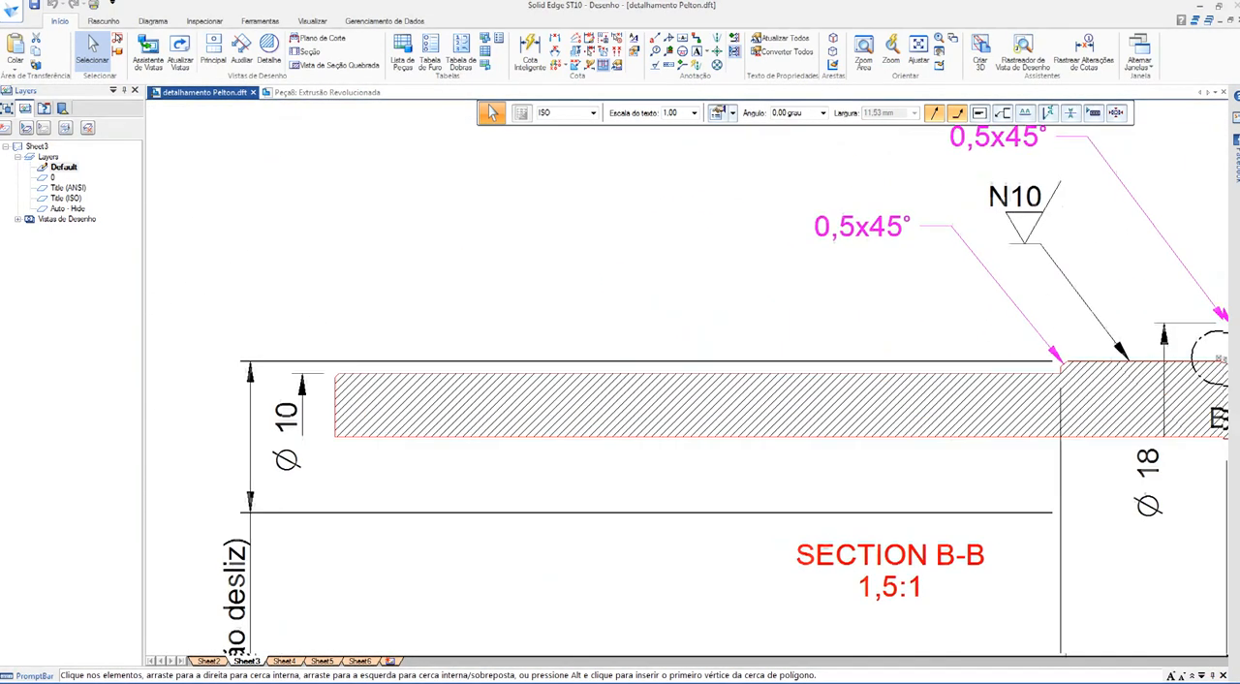
{"action": "scroll", "coordinate": [281, 351], "scroll_direction": "down", "scroll_amount": 3}
{"action": "middle_click_drag", "start_coordinate": [426, 374], "coordinate": [282, 369]}
{"action": "scroll", "coordinate": [279, 369], "scroll_direction": "down", "scroll_amount": 1}
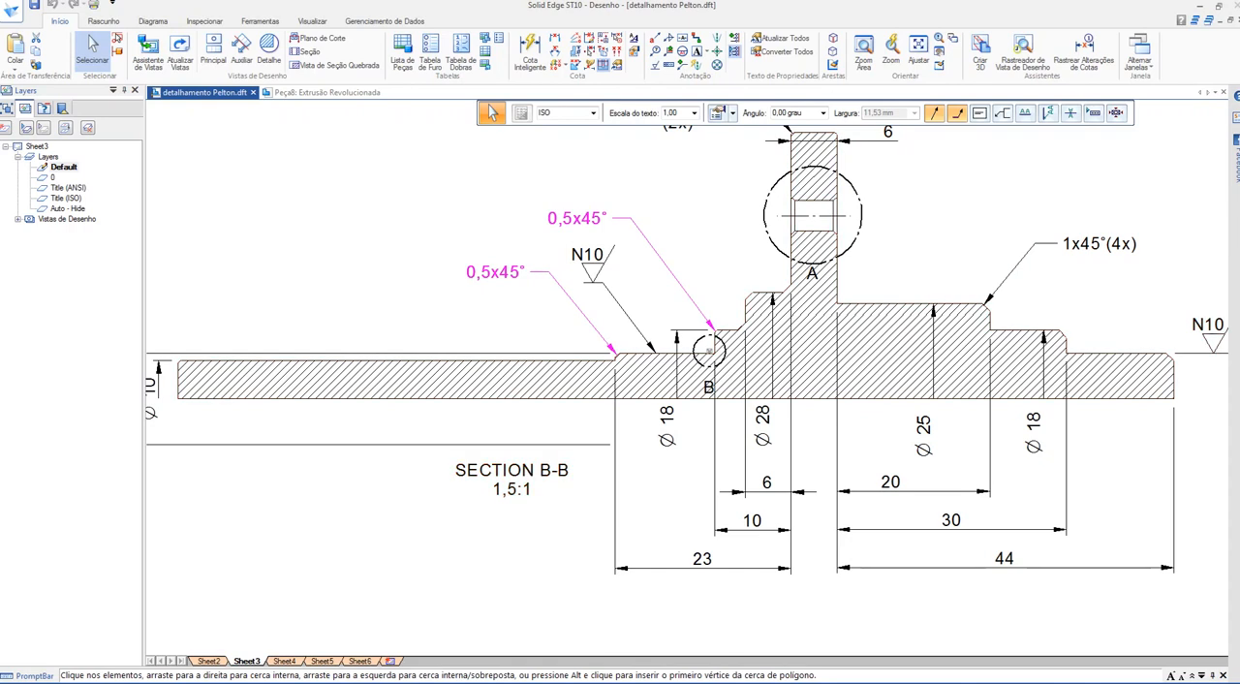
Step: In the part's Revolve profile, draw three rising steps from the base line's far end, the second and third about 25 and 23 mm long
{"action": "key", "text": "ctrl+Tab"}
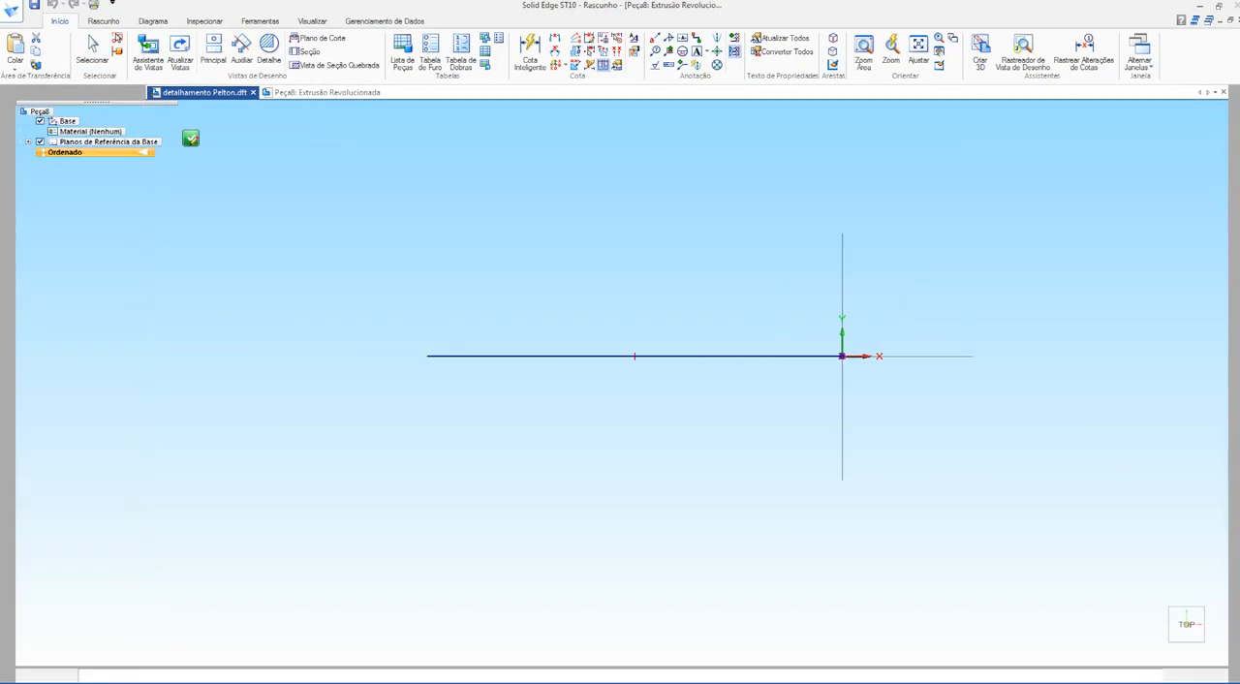
{"action": "left_click", "coordinate": [149, 38]}
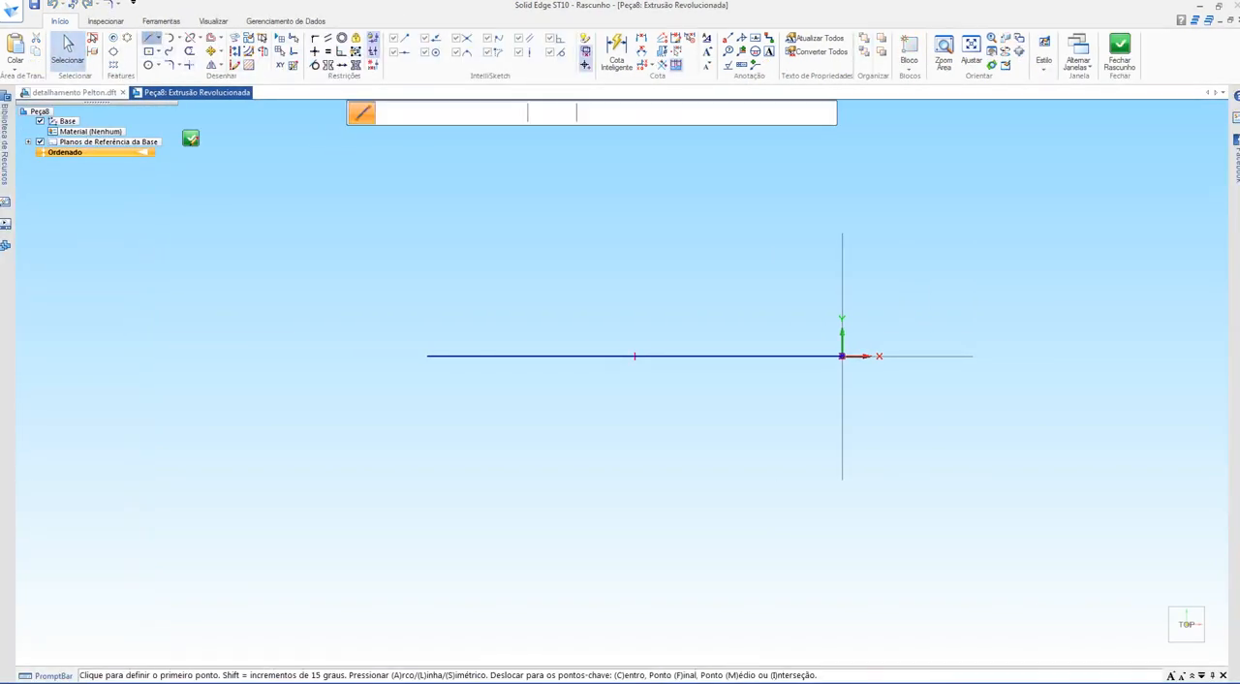
{"action": "left_click", "coordinate": [427, 355]}
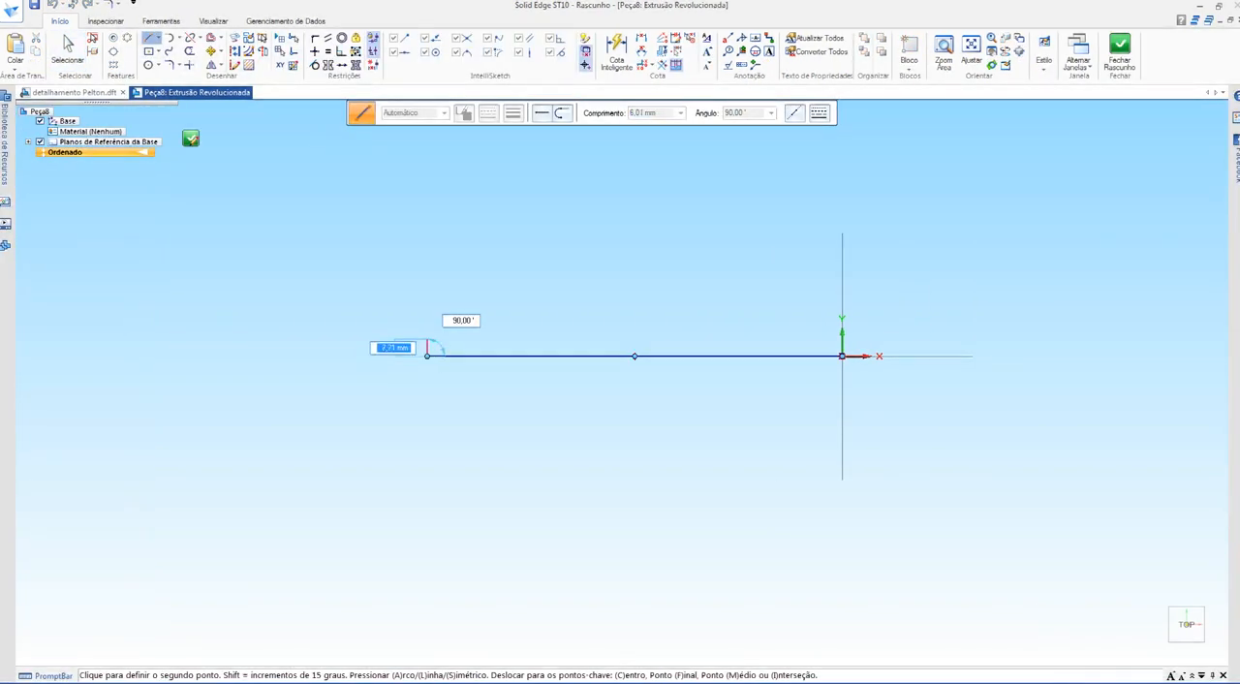
{"action": "left_click", "coordinate": [427, 336]}
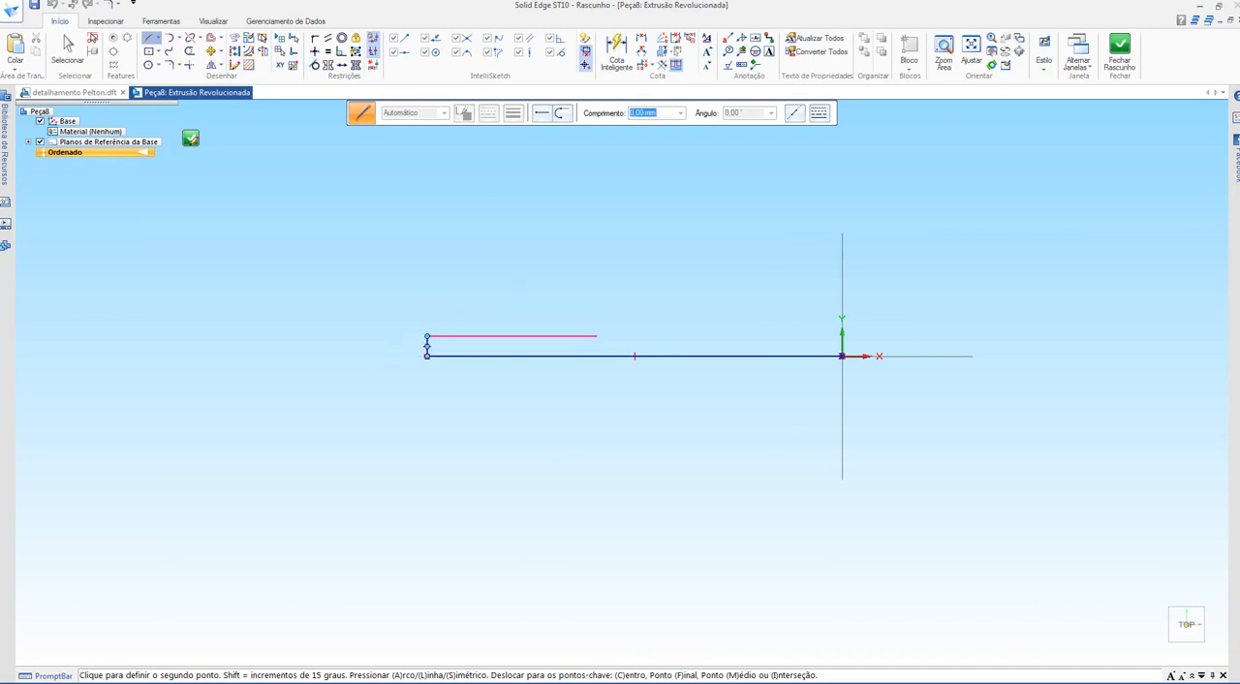
{"action": "left_click", "coordinate": [597, 336]}
{"action": "left_click", "coordinate": [596, 317]}
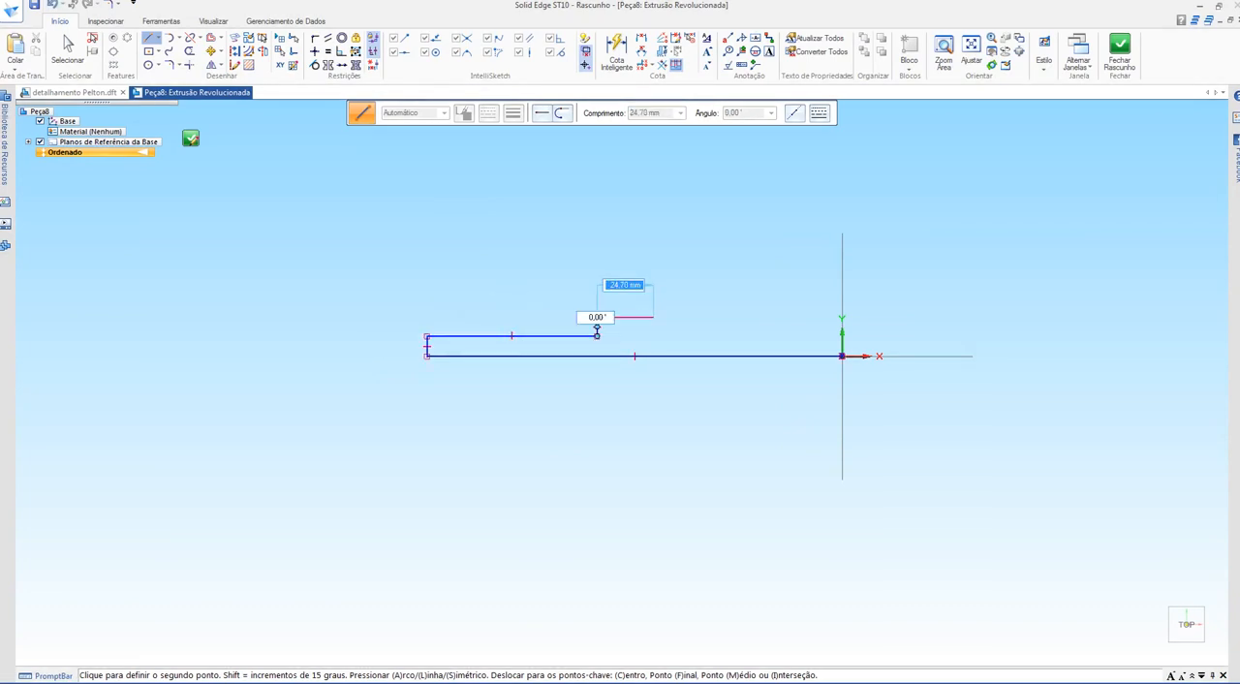
{"action": "left_click", "coordinate": [654, 317]}
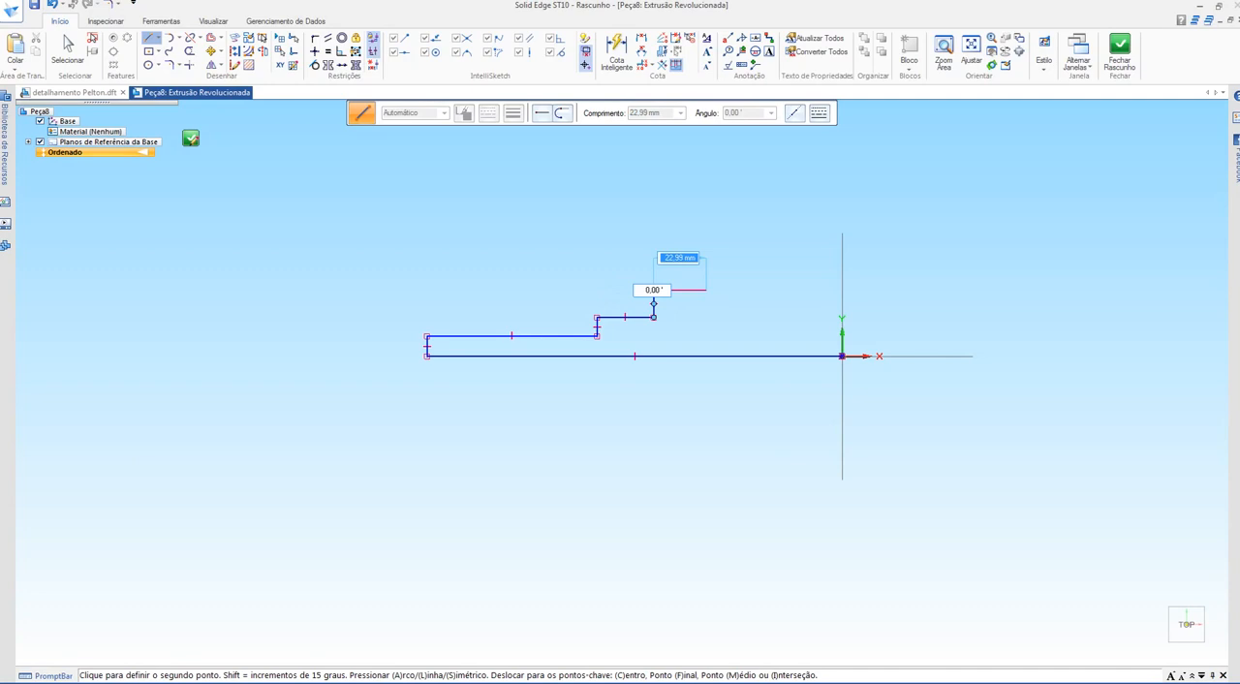
{"action": "left_click", "coordinate": [706, 290]}
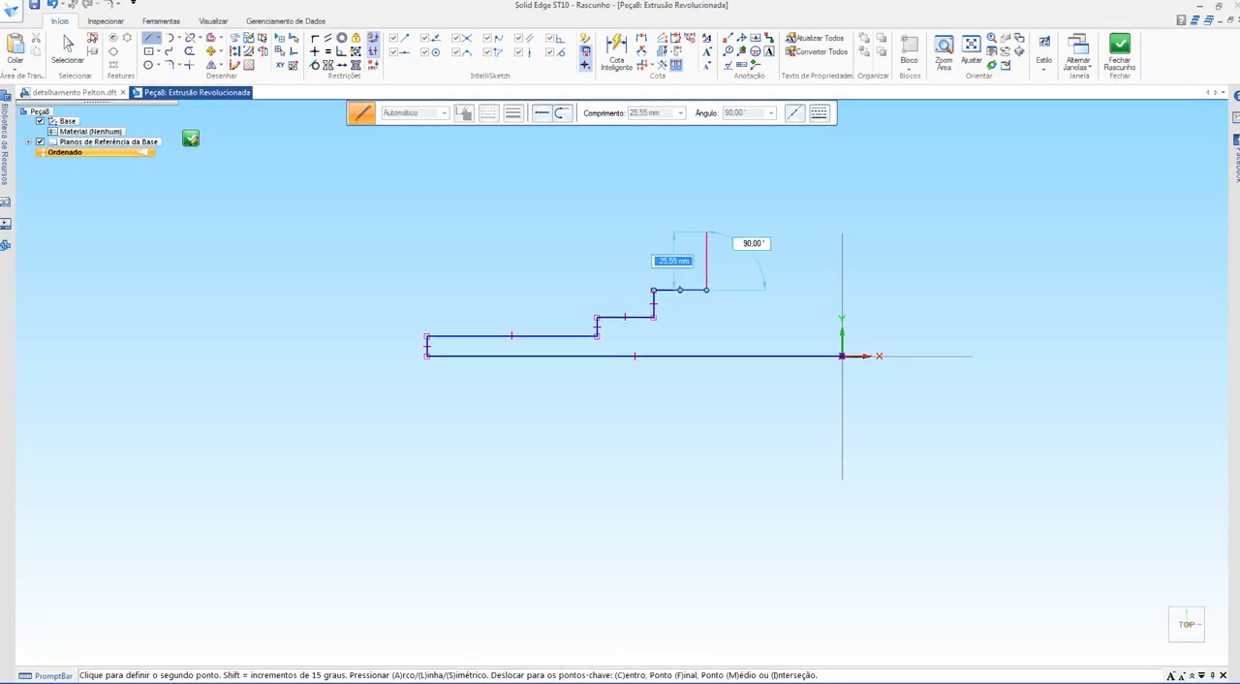
Step: Continue the outline with a flange rising about 26 mm and dropping about 22 mm, then two descending steps, the last about 21 mm long
{"action": "left_click", "coordinate": [706, 232]}
{"action": "left_click", "coordinate": [745, 233]}
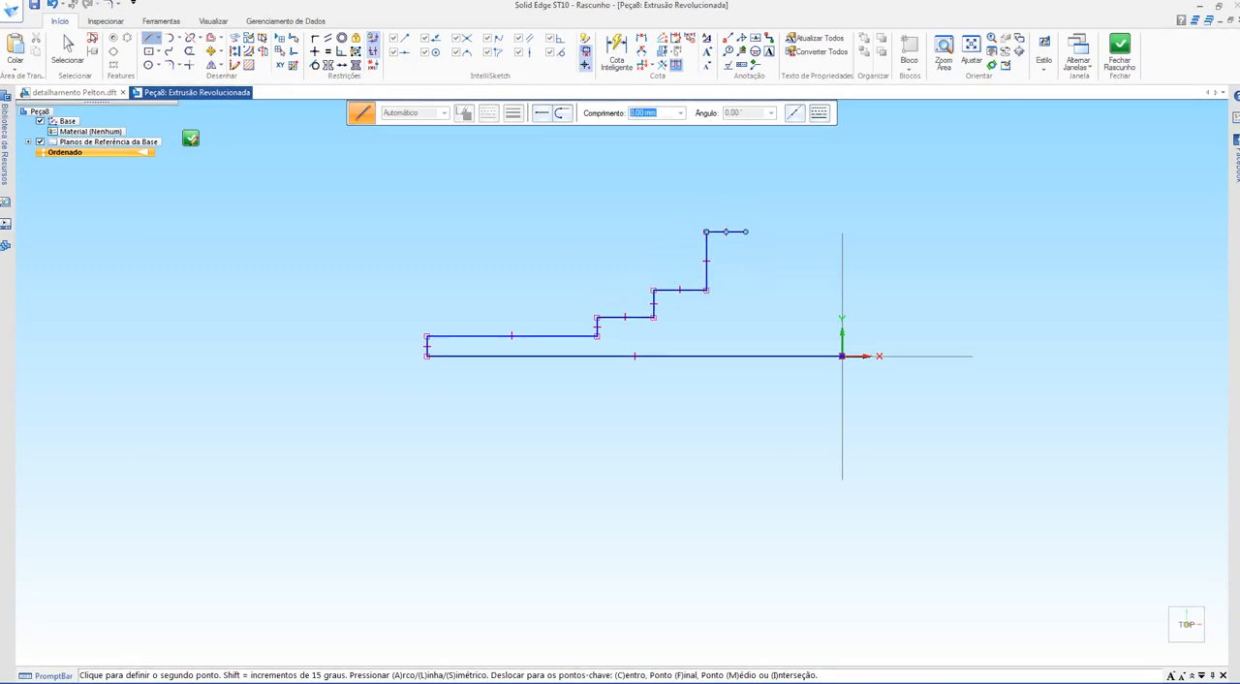
{"action": "left_click", "coordinate": [745, 282]}
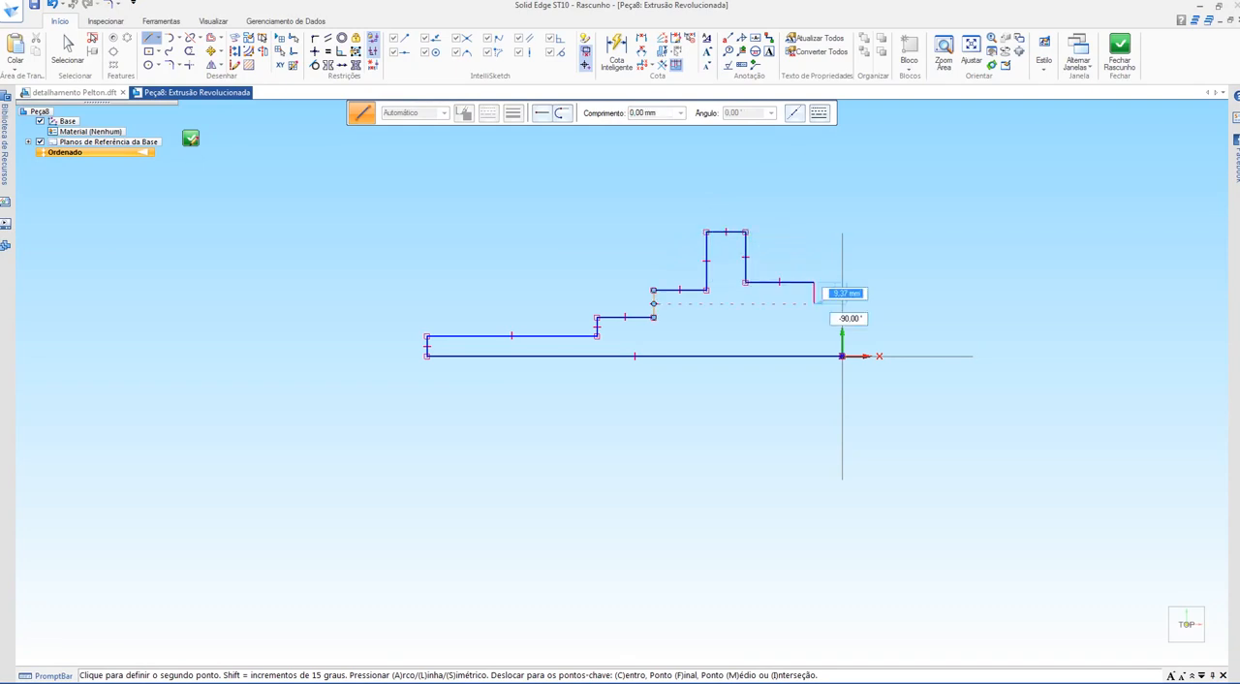
{"action": "left_click", "coordinate": [813, 281]}
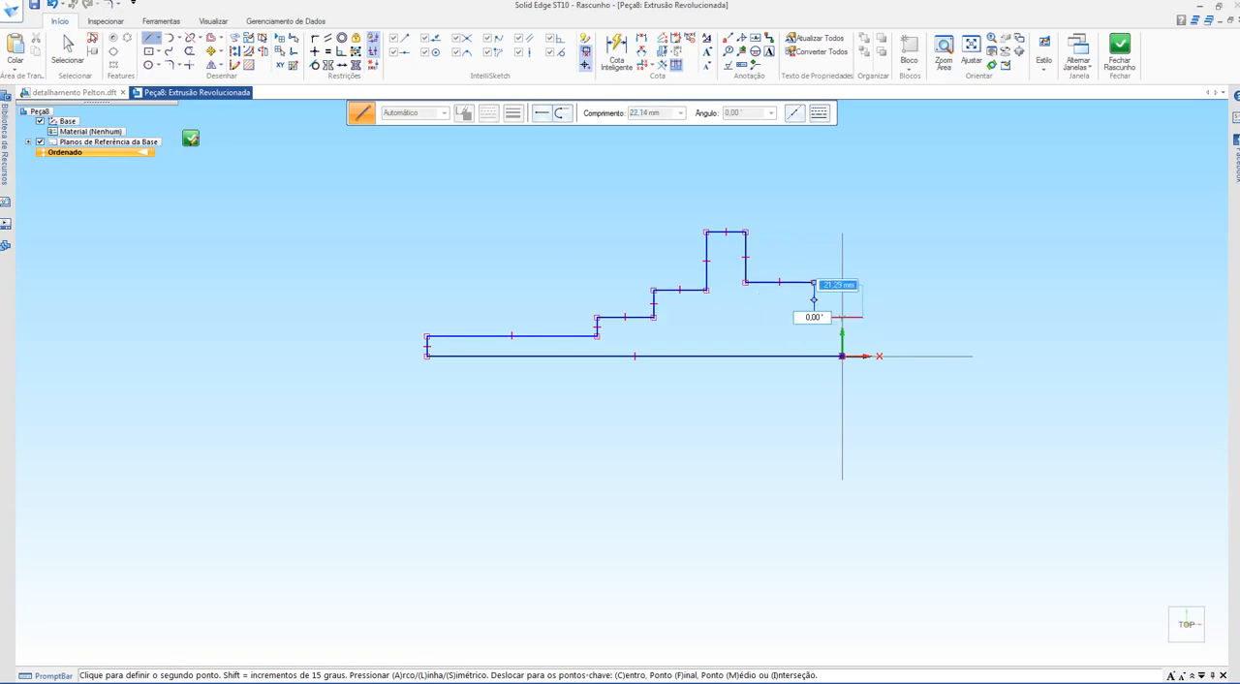
{"action": "left_click", "coordinate": [862, 317]}
{"action": "right_click", "coordinate": [862, 317]}
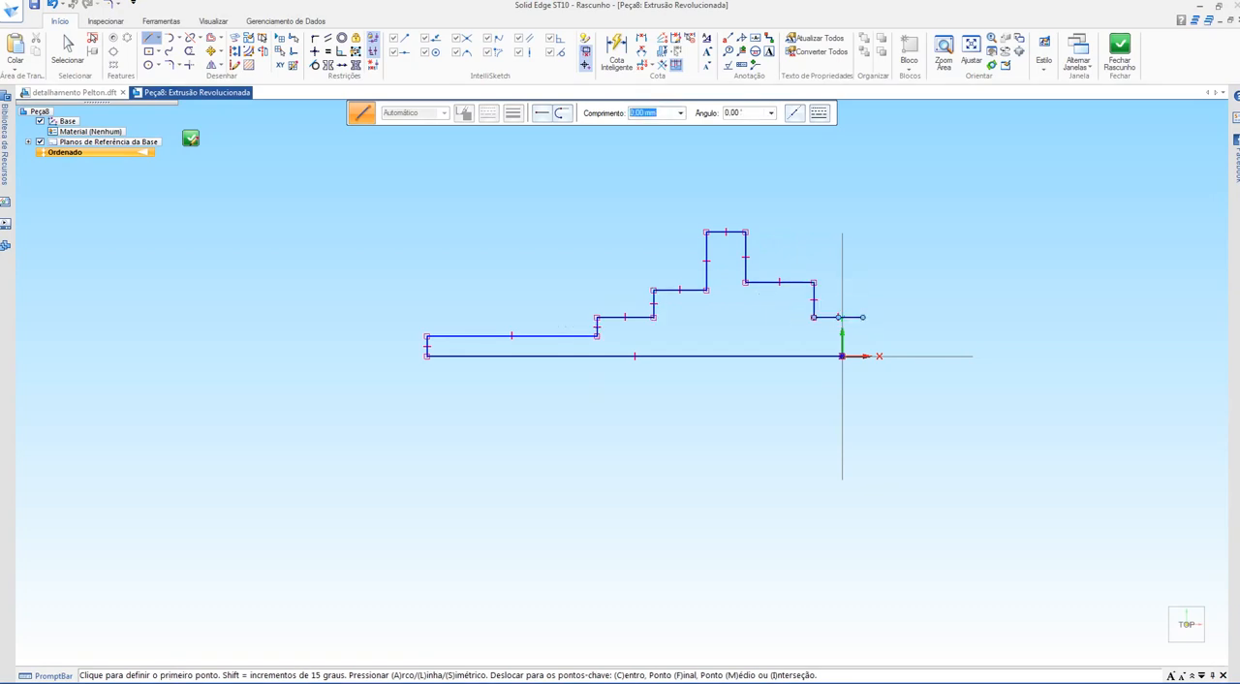
Step: Check the outline against section B-B, narrow the flange, and shorten the two steps after it, leaving the last line about 11 mm long
{"action": "left_click", "coordinate": [74, 92]}
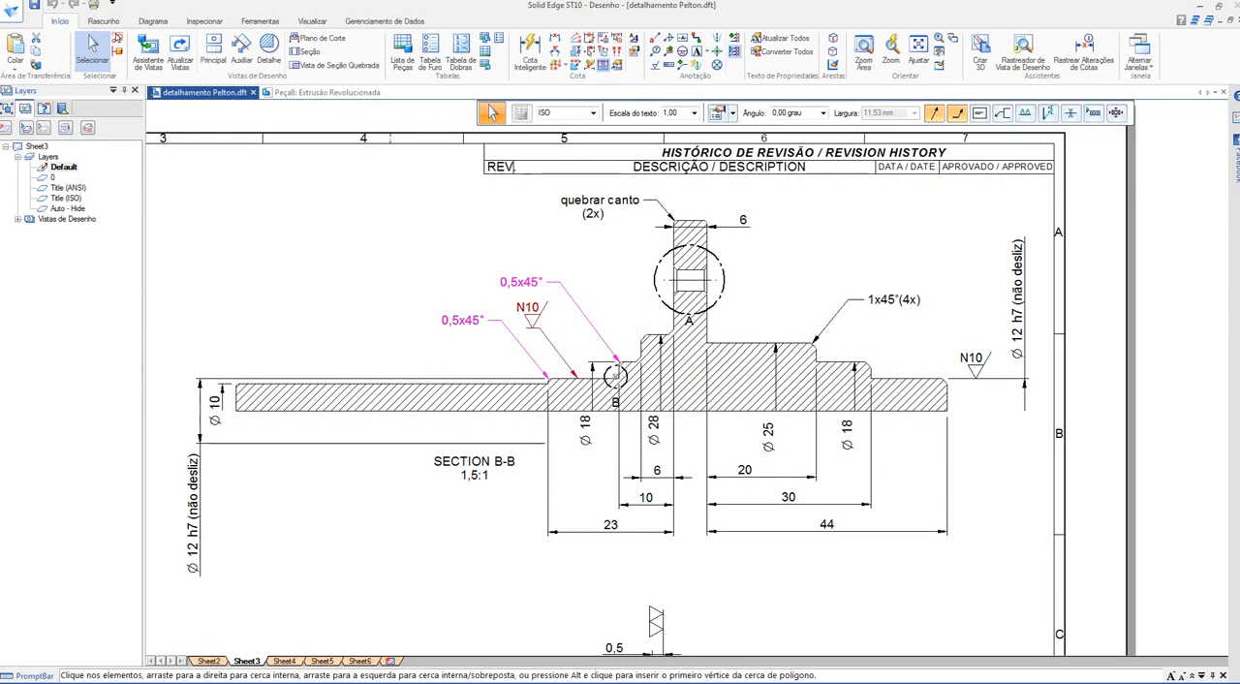
{"action": "left_click", "coordinate": [326, 93]}
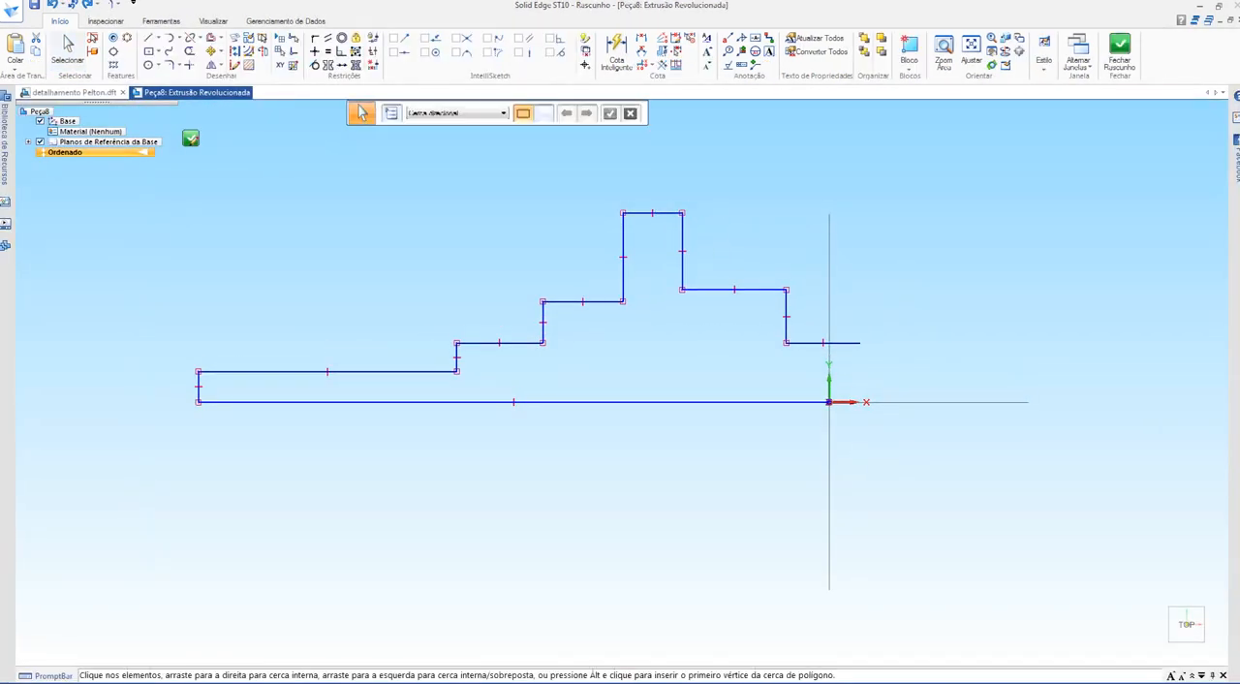
{"action": "left_click_drag", "start_coordinate": [682, 254], "coordinate": [646, 254]}
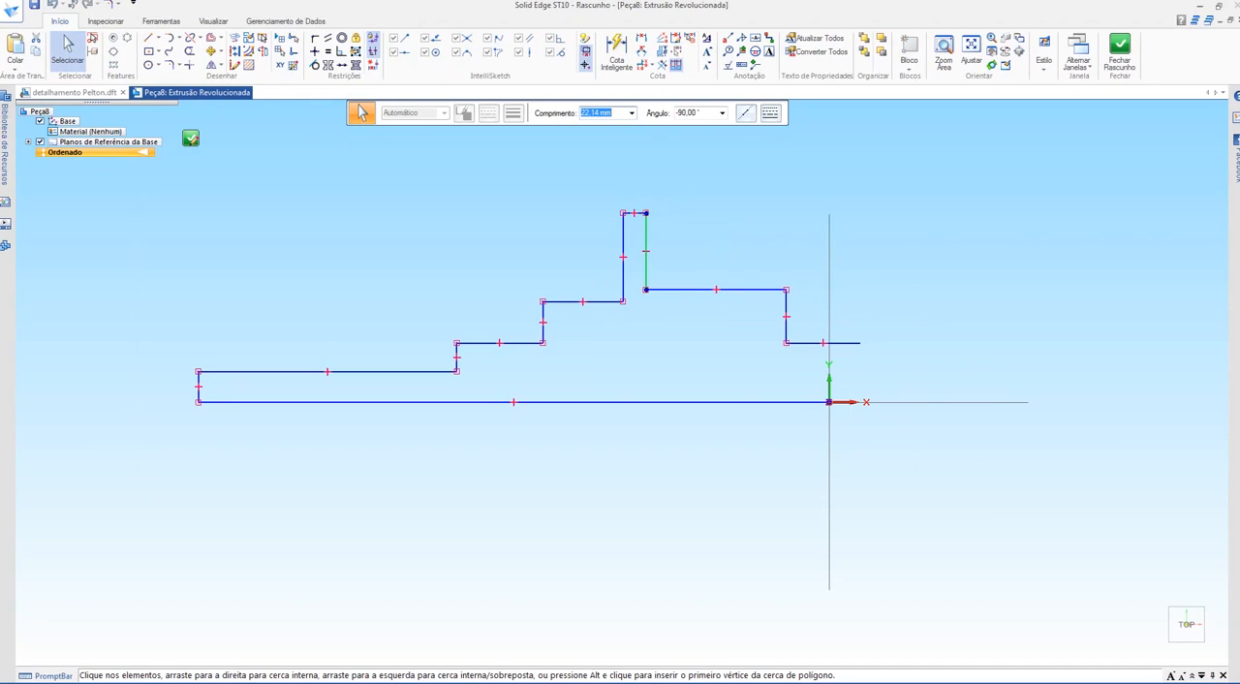
{"action": "left_click_drag", "start_coordinate": [785, 315], "coordinate": [674, 315]}
{"action": "left_click", "coordinate": [794, 343]}
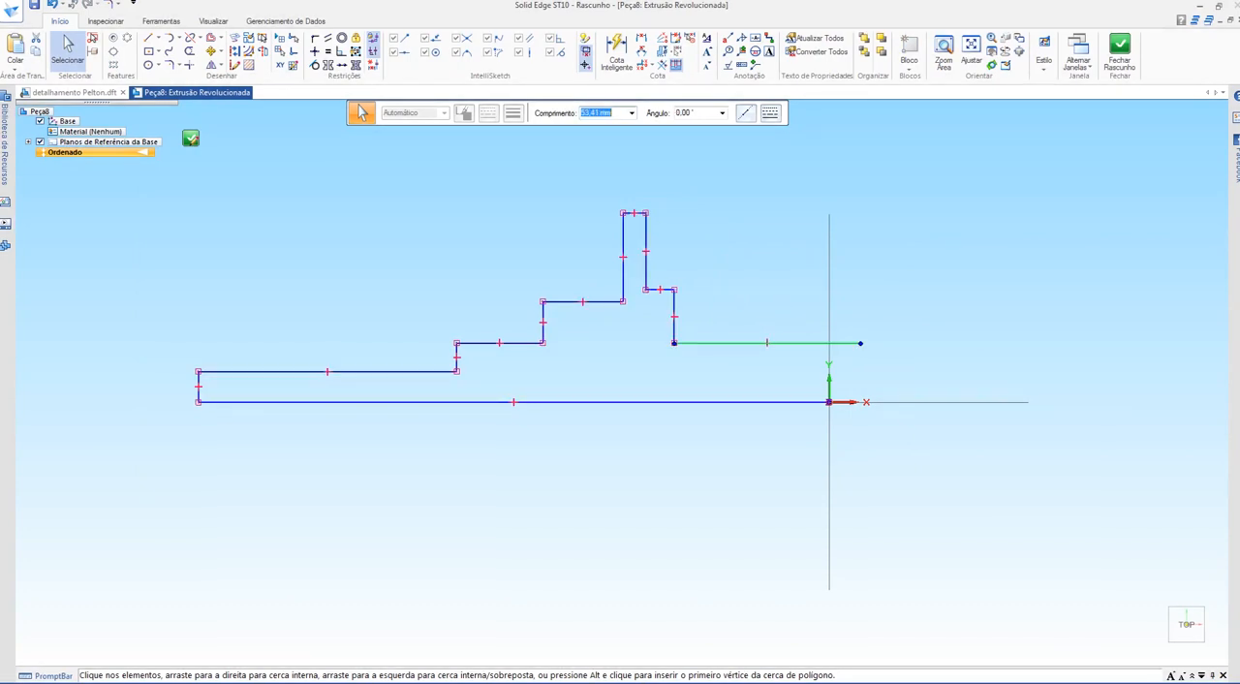
{"action": "left_click_drag", "start_coordinate": [860, 343], "coordinate": [714, 346]}
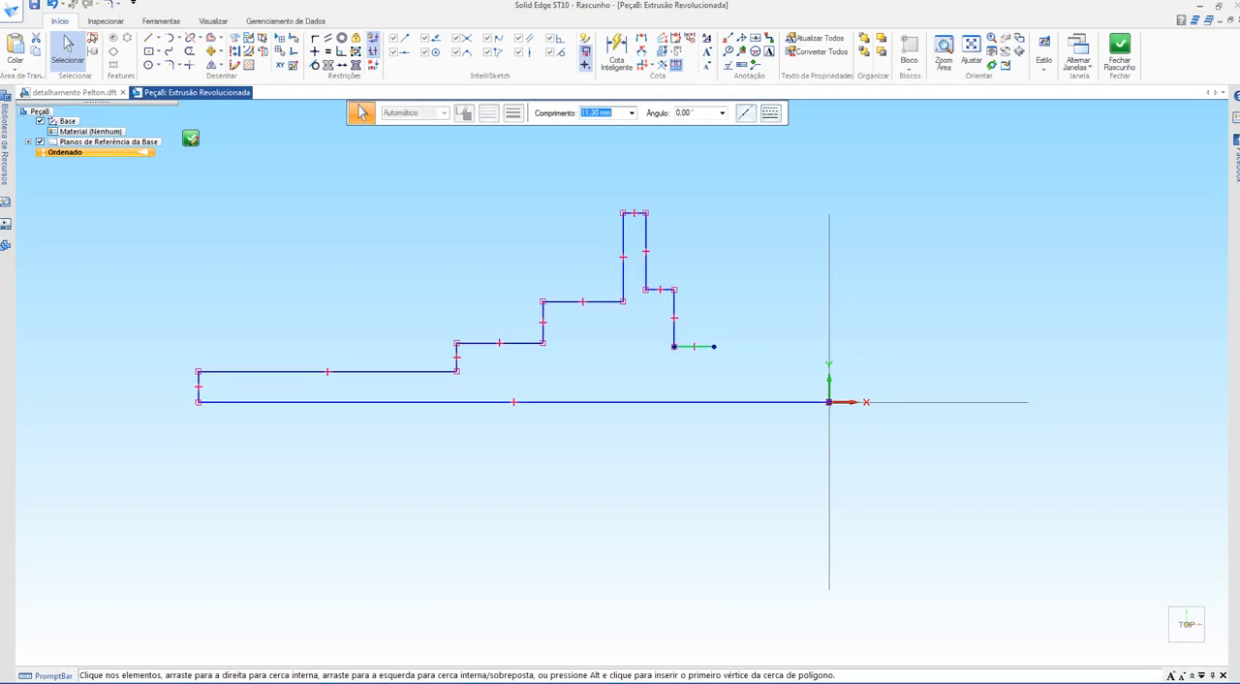
{"action": "key", "text": "Escape"}
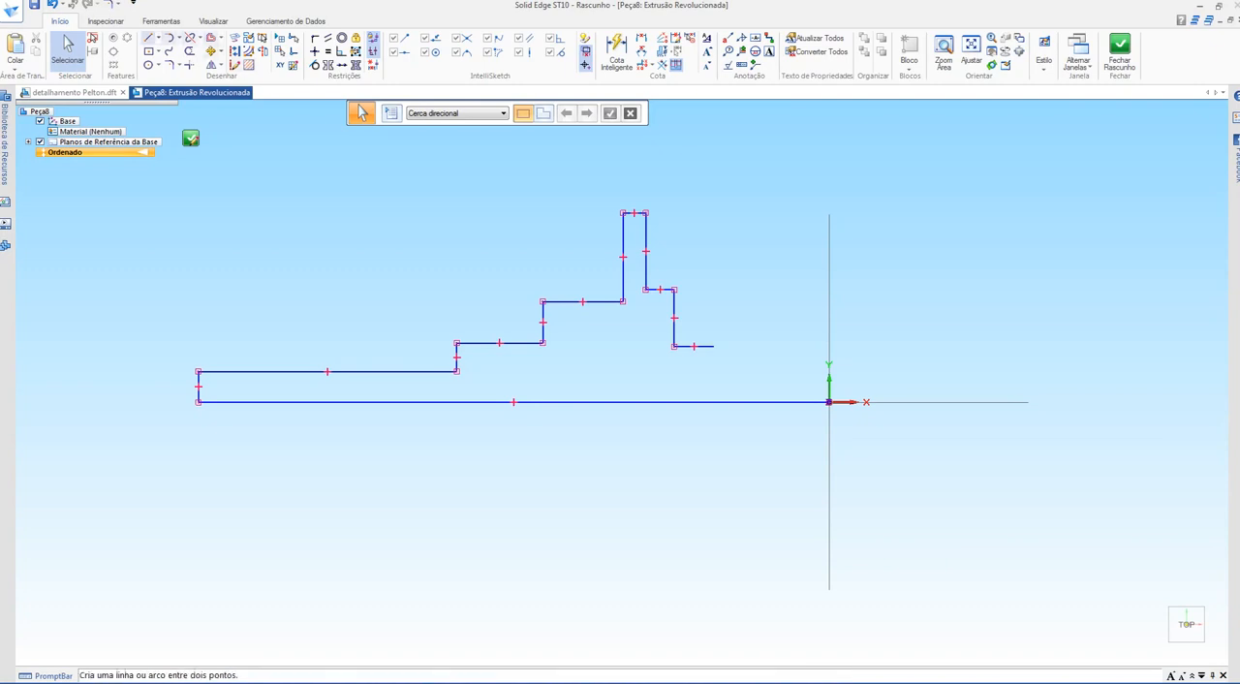
Step: Extend the outline from its open end with two more descending steps, the first about 18 mm long, and close it at the origin
{"action": "left_click", "coordinate": [150, 37]}
{"action": "left_click", "coordinate": [714, 346]}
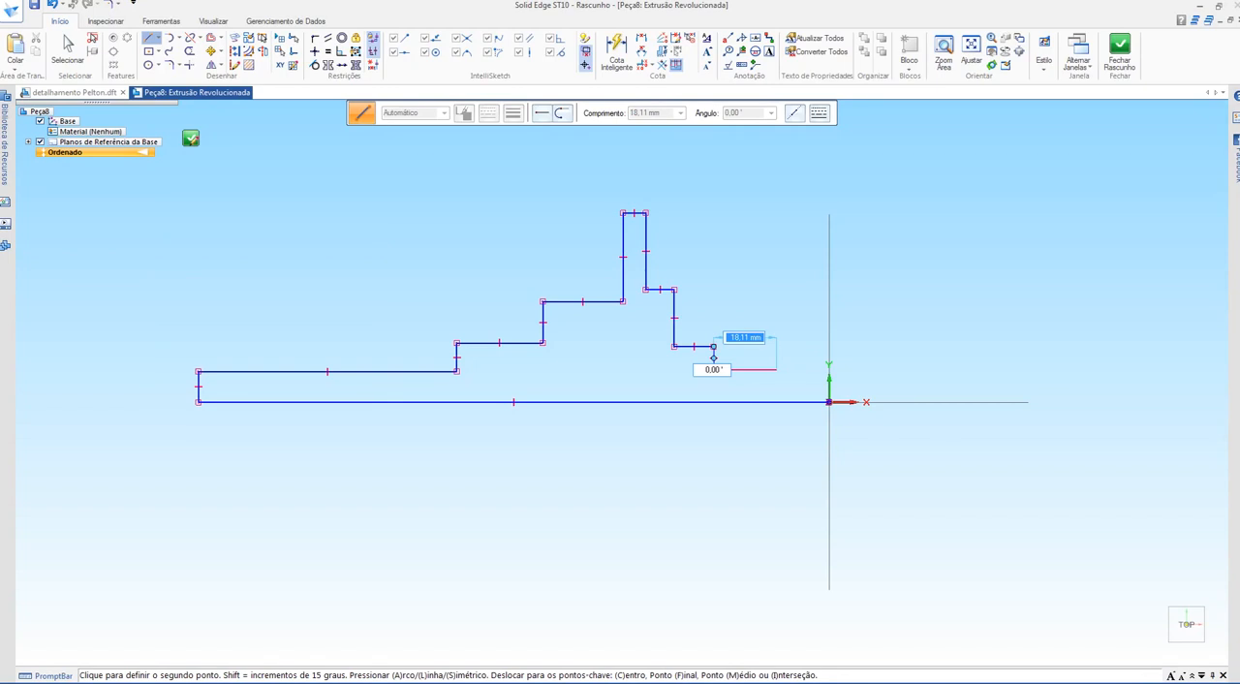
{"action": "left_click", "coordinate": [713, 369]}
{"action": "left_click", "coordinate": [776, 370]}
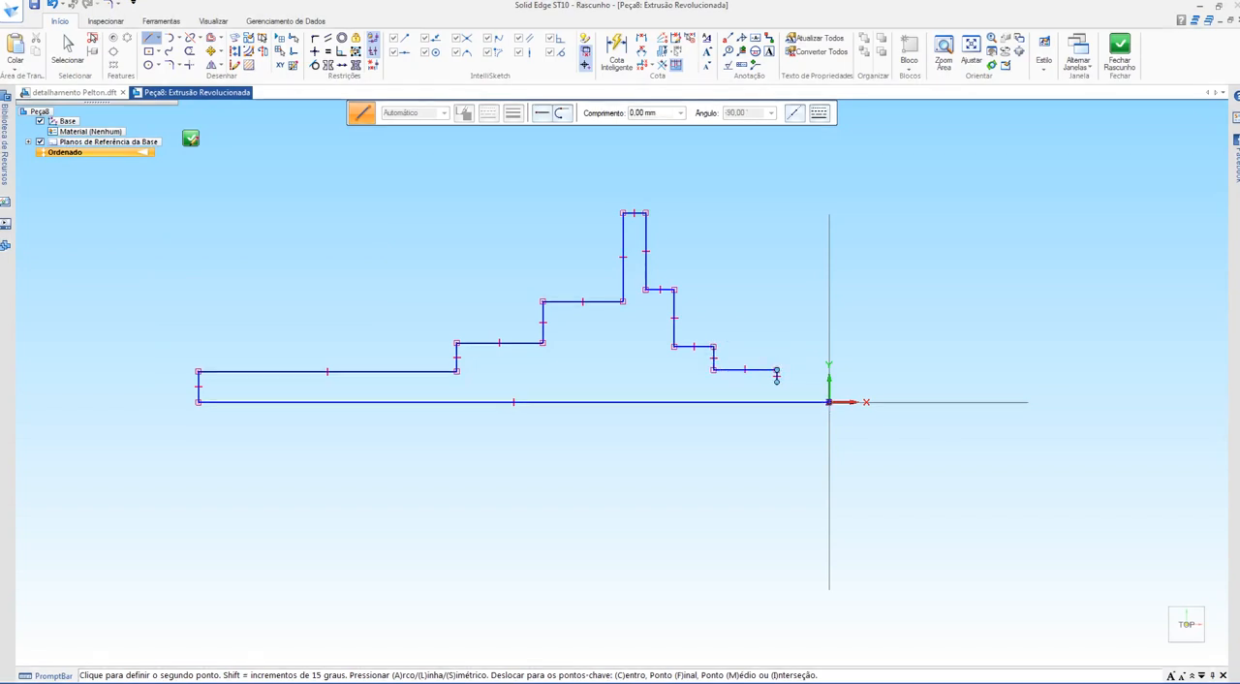
{"action": "left_click", "coordinate": [828, 380]}
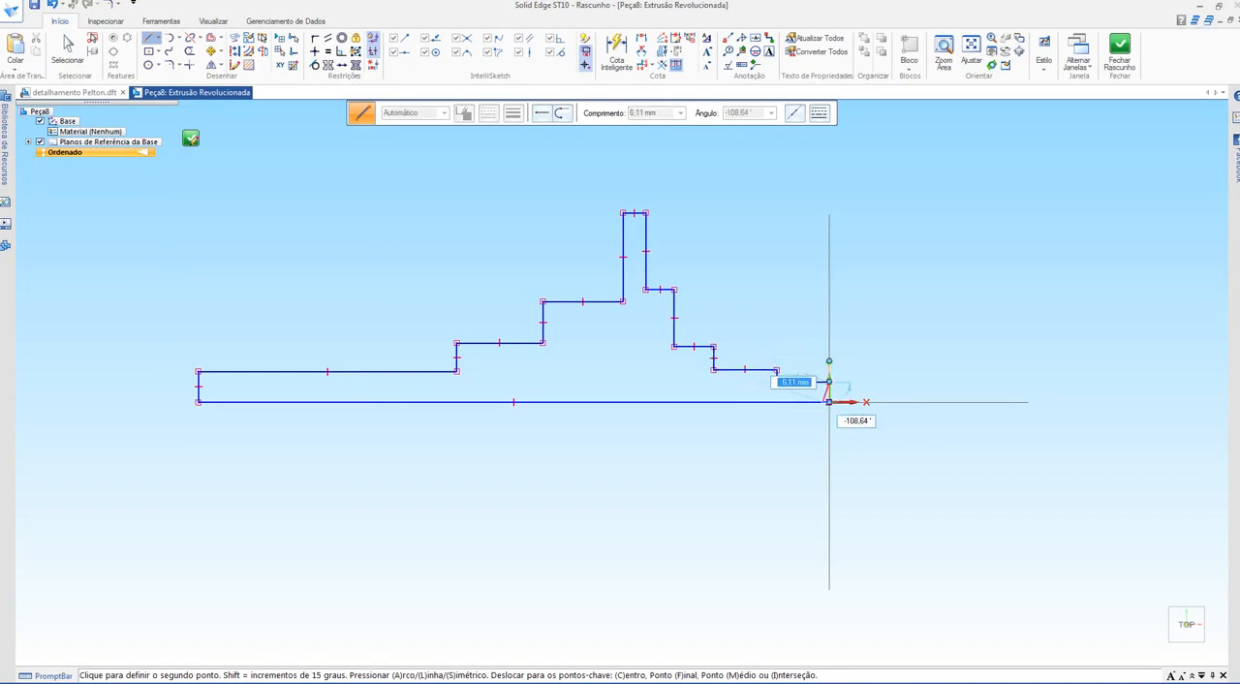
{"action": "left_click", "coordinate": [828, 401]}
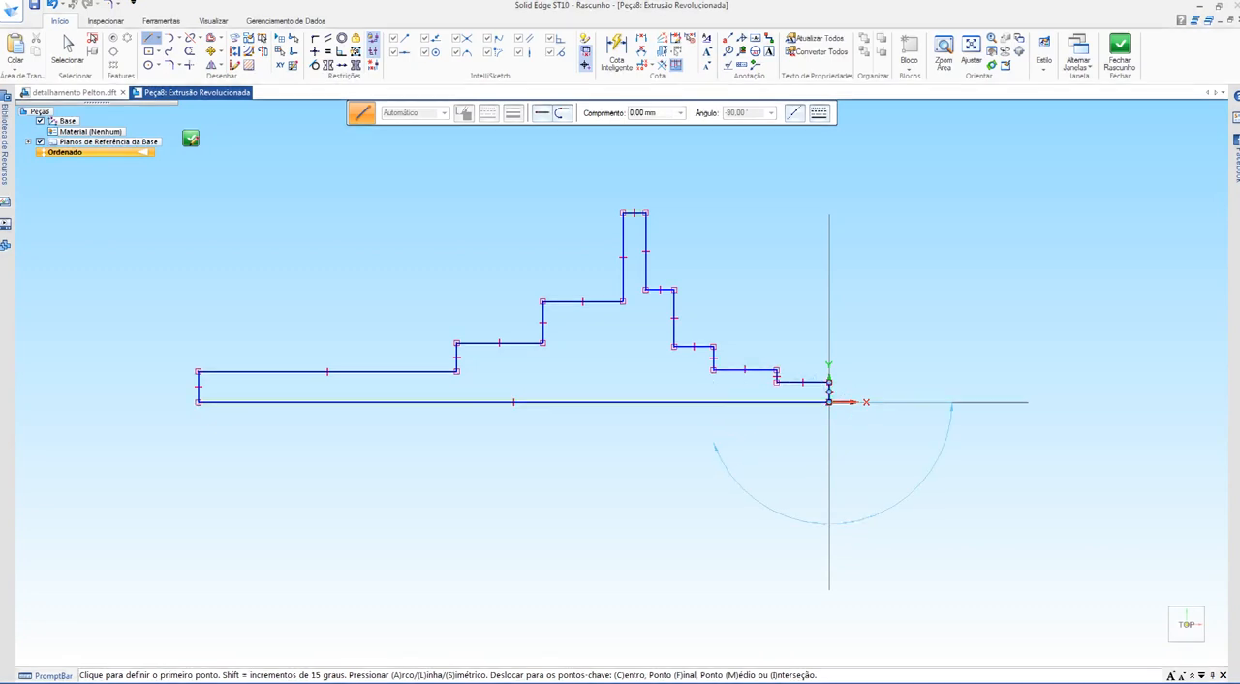
{"action": "scroll", "coordinate": [828, 401], "scroll_direction": "up", "scroll_amount": 5}
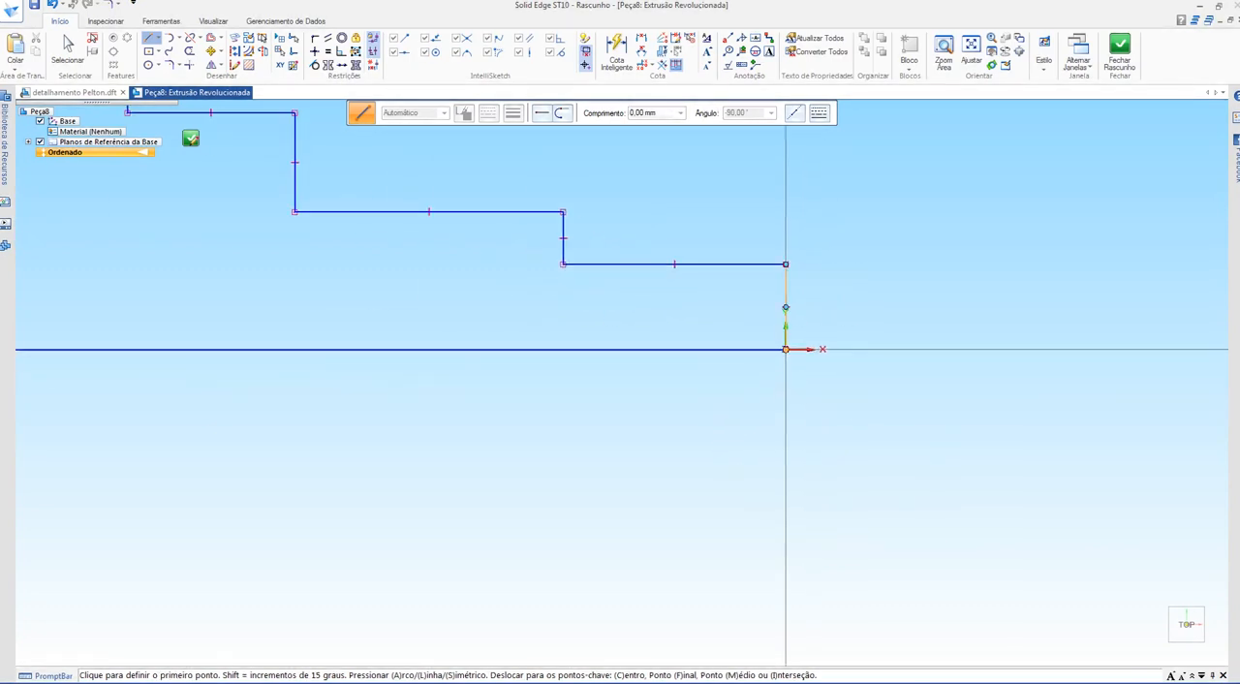
{"action": "scroll", "coordinate": [786, 349], "scroll_direction": "down", "scroll_amount": 5}
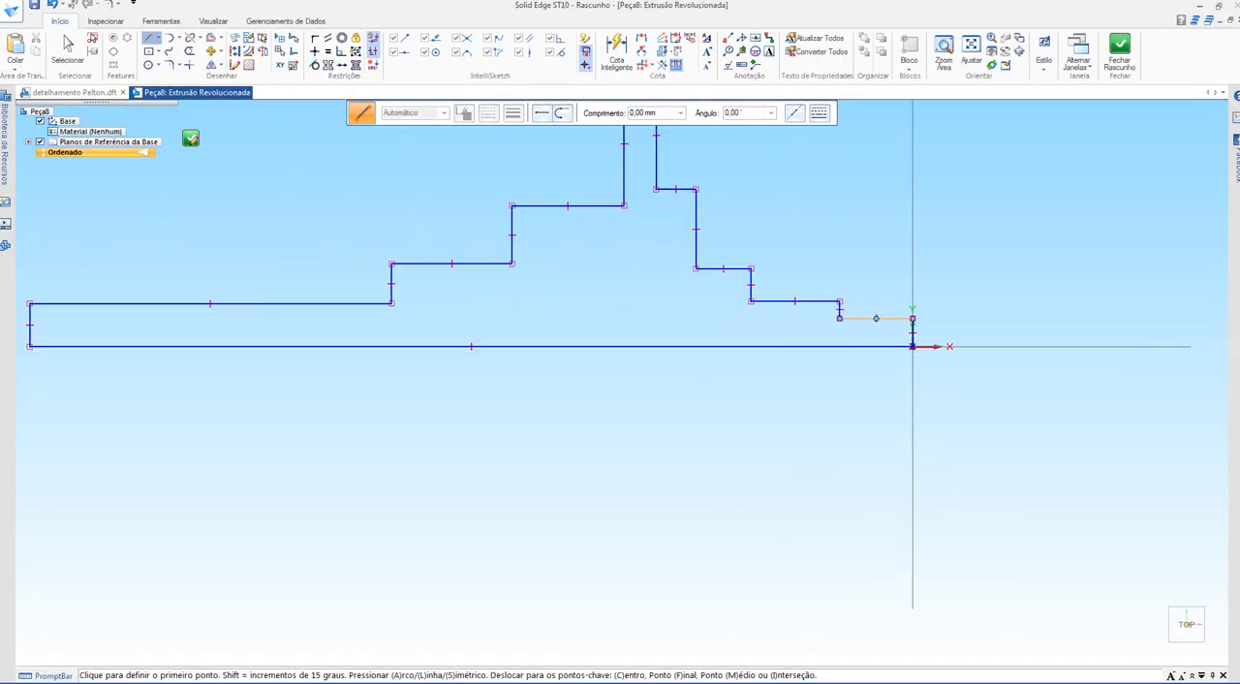
{"action": "key", "text": "Escape"}
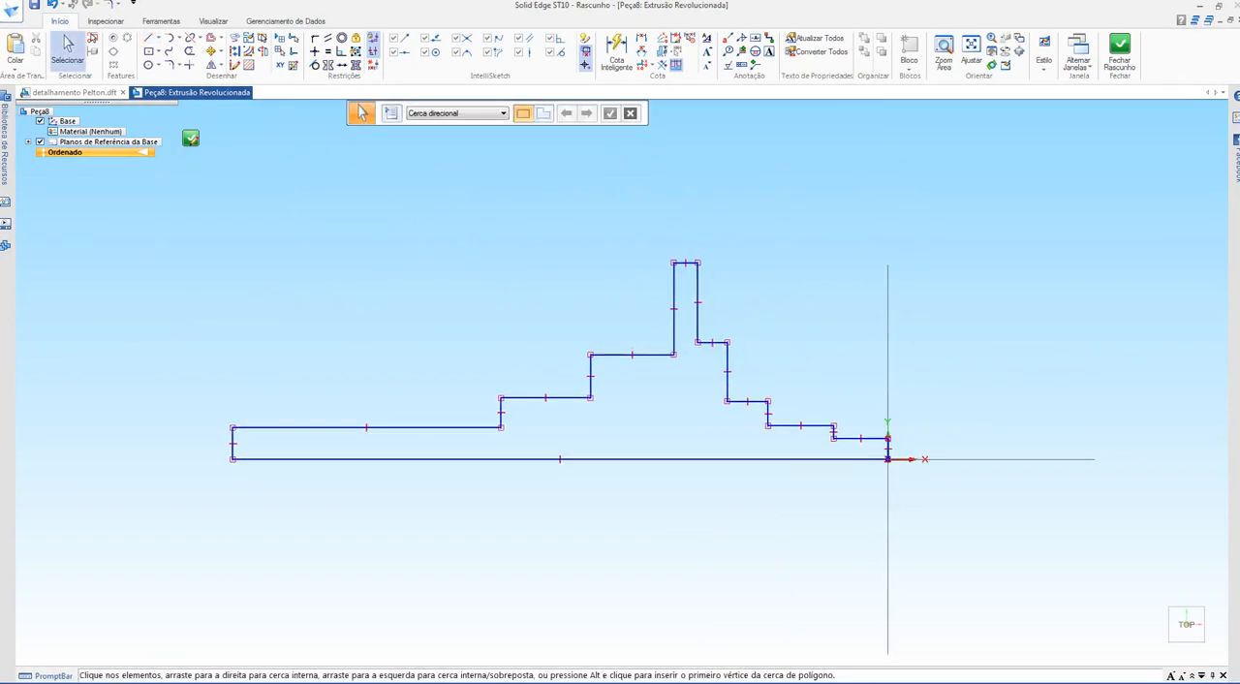
Step: In the Pelton drawing, examine section B-B's diameters, step lengths and chamfers between the long shaft end and the flange
{"action": "key", "text": "ctrl+Tab"}
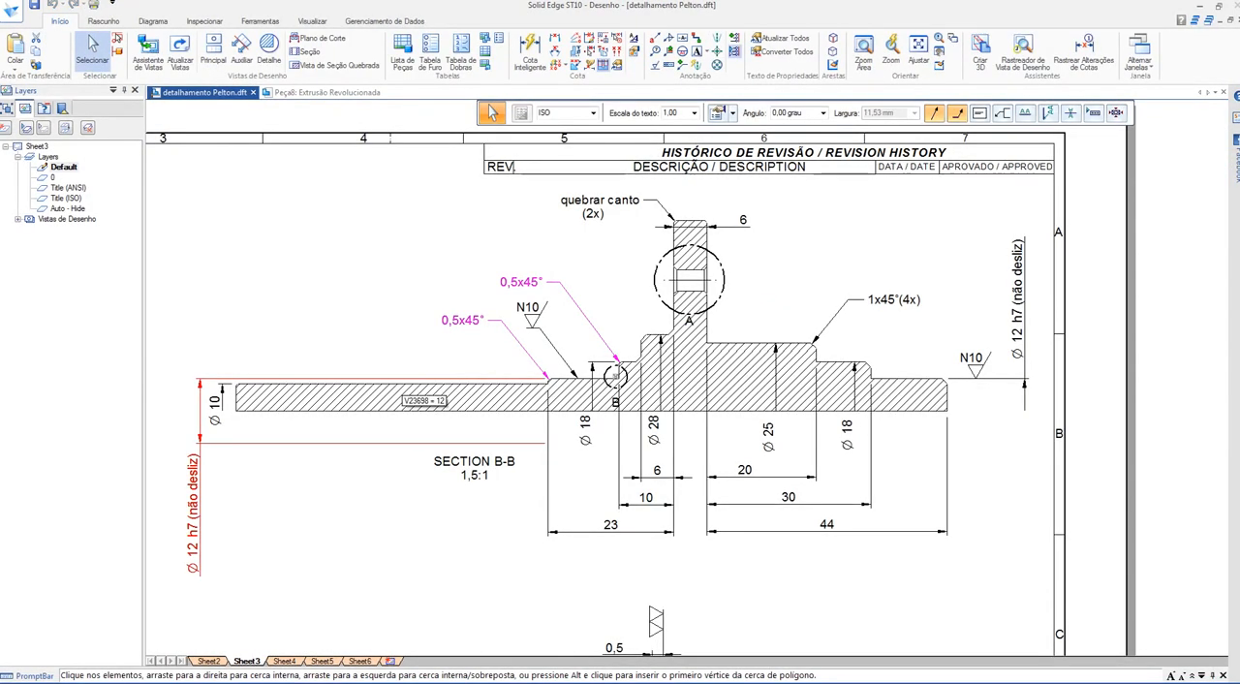
{"action": "scroll", "coordinate": [204, 407], "scroll_direction": "up", "scroll_amount": 5}
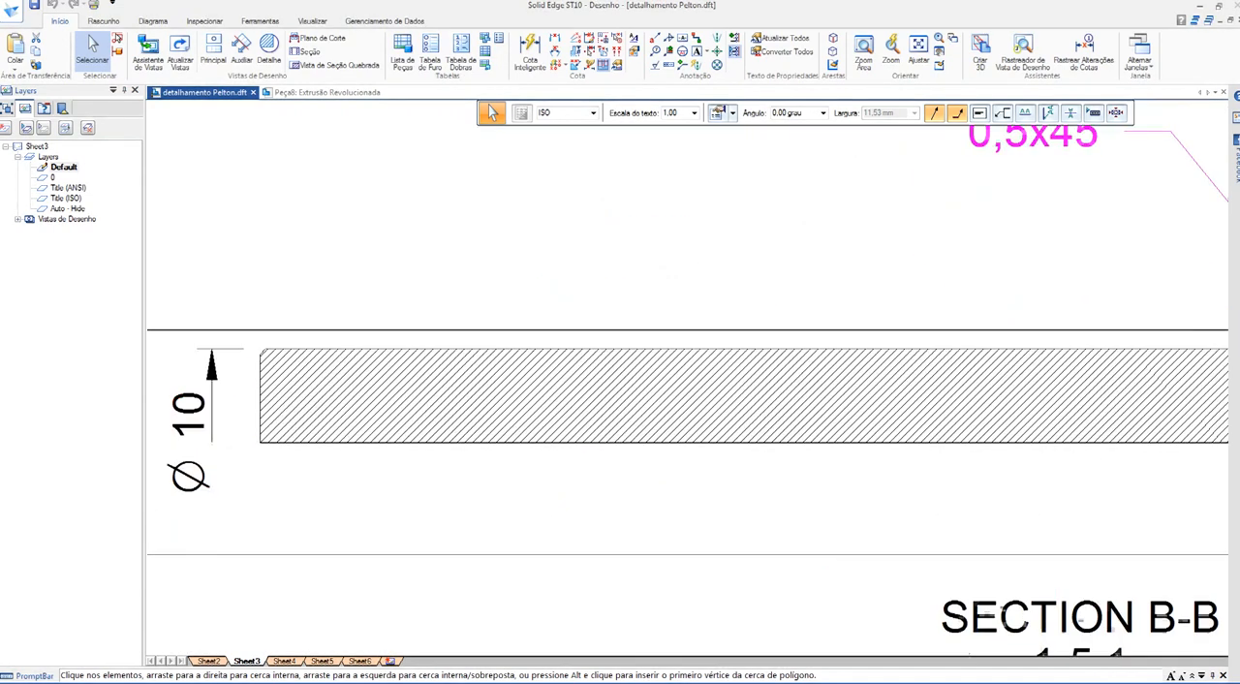
{"action": "scroll", "coordinate": [255, 397], "scroll_direction": "down", "scroll_amount": 5}
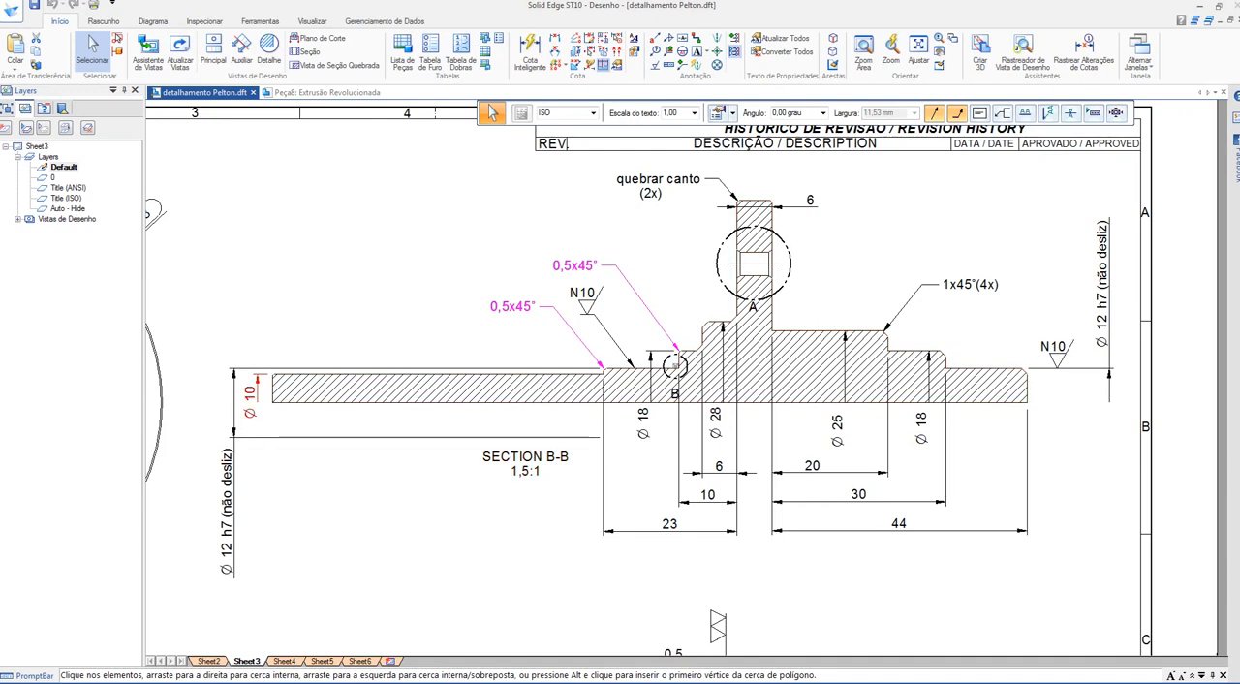
{"action": "scroll", "coordinate": [654, 382], "scroll_direction": "up", "scroll_amount": 2}
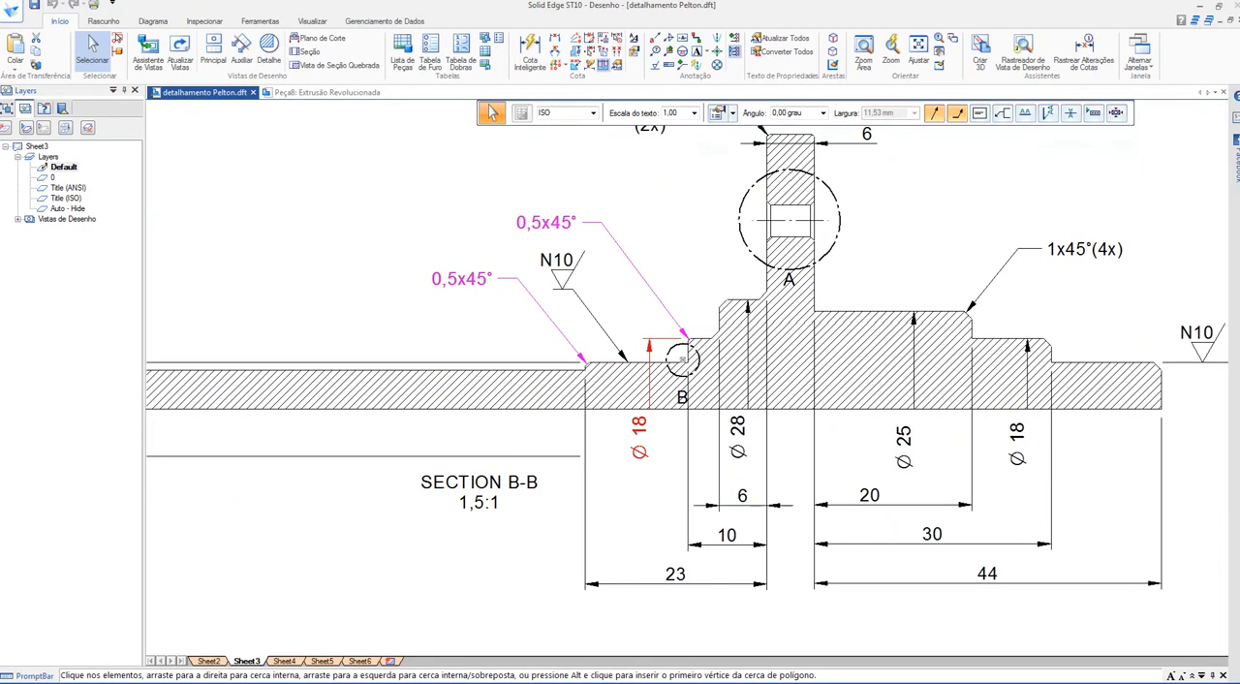
{"action": "scroll", "coordinate": [600, 434], "scroll_direction": "up", "scroll_amount": 2}
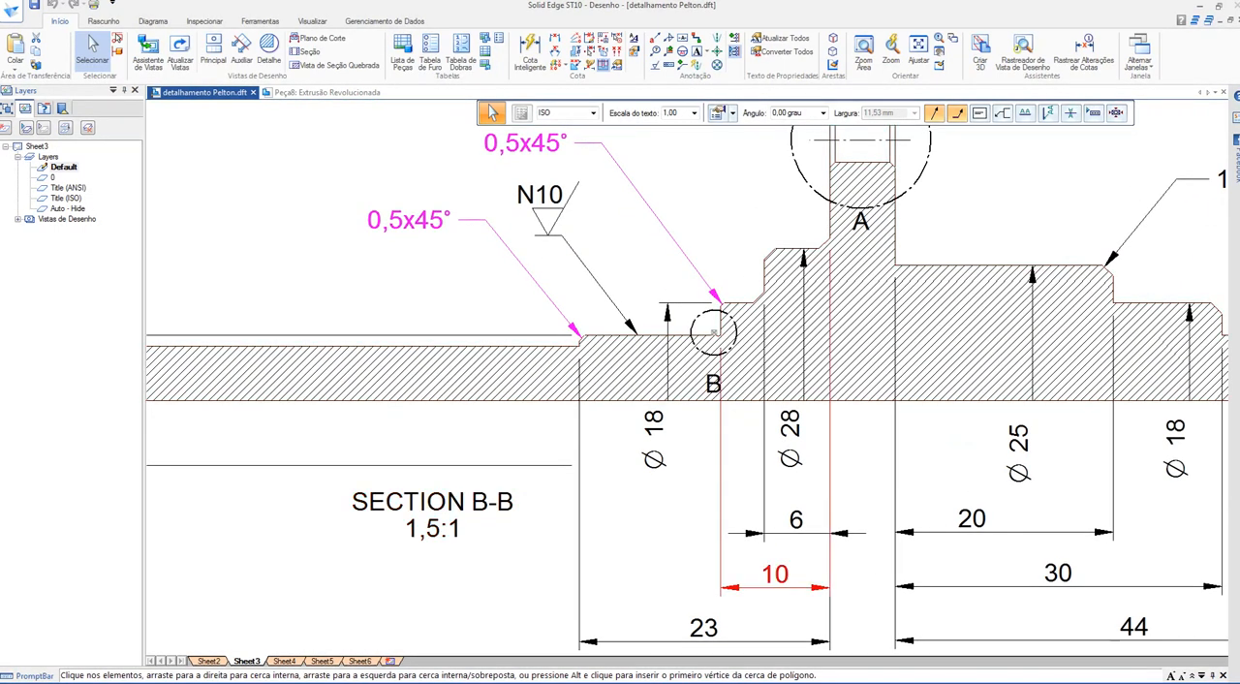
{"action": "scroll", "coordinate": [724, 494], "scroll_direction": "down", "scroll_amount": 1}
{"action": "scroll", "coordinate": [775, 585], "scroll_direction": "up", "scroll_amount": 1}
{"action": "middle_click_drag", "start_coordinate": [775, 581], "coordinate": [763, 579]}
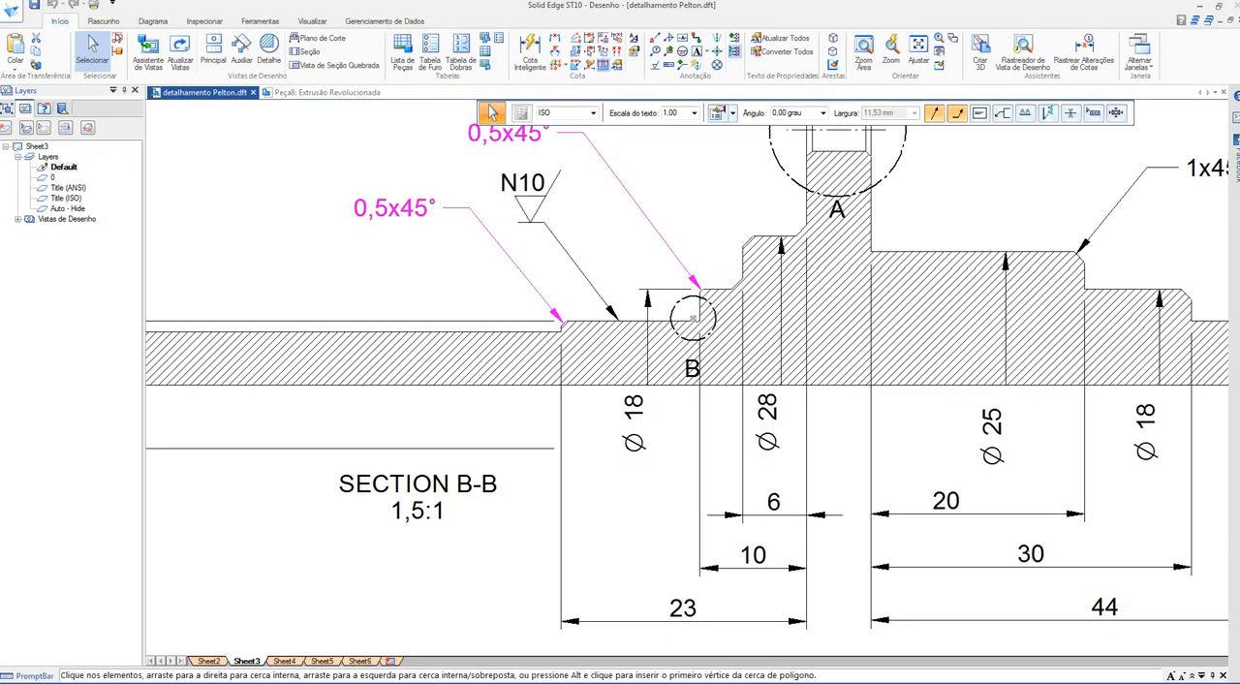
{"action": "scroll", "coordinate": [573, 329], "scroll_direction": "up", "scroll_amount": 3}
{"action": "scroll", "coordinate": [503, 276], "scroll_direction": "down", "scroll_amount": 3}
{"action": "middle_click_drag", "start_coordinate": [503, 276], "coordinate": [483, 289]}
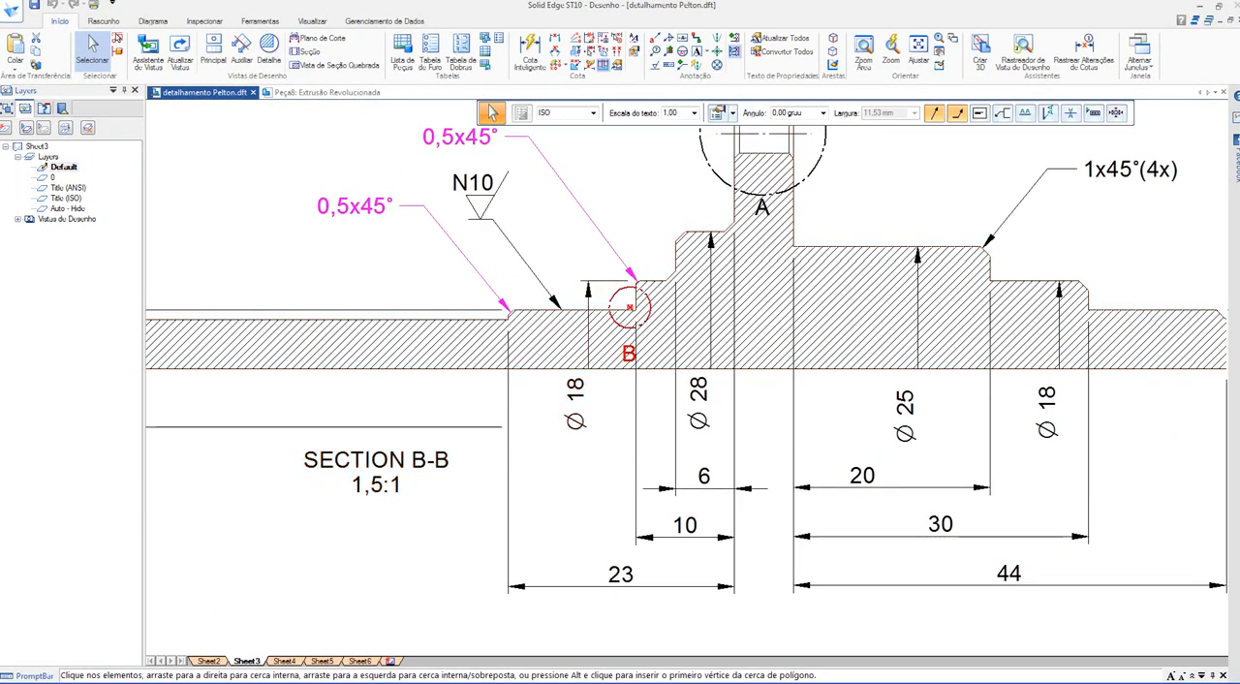
Step: Examine section B-B's steps between the flange and the short shaft end, including the end's diameter tolerance and surface finish
{"action": "scroll", "coordinate": [811, 240], "scroll_direction": "down", "scroll_amount": 2}
{"action": "middle_click_drag", "start_coordinate": [811, 240], "coordinate": [687, 259]}
{"action": "middle_click_drag", "start_coordinate": [600, 641], "coordinate": [577, 655]}
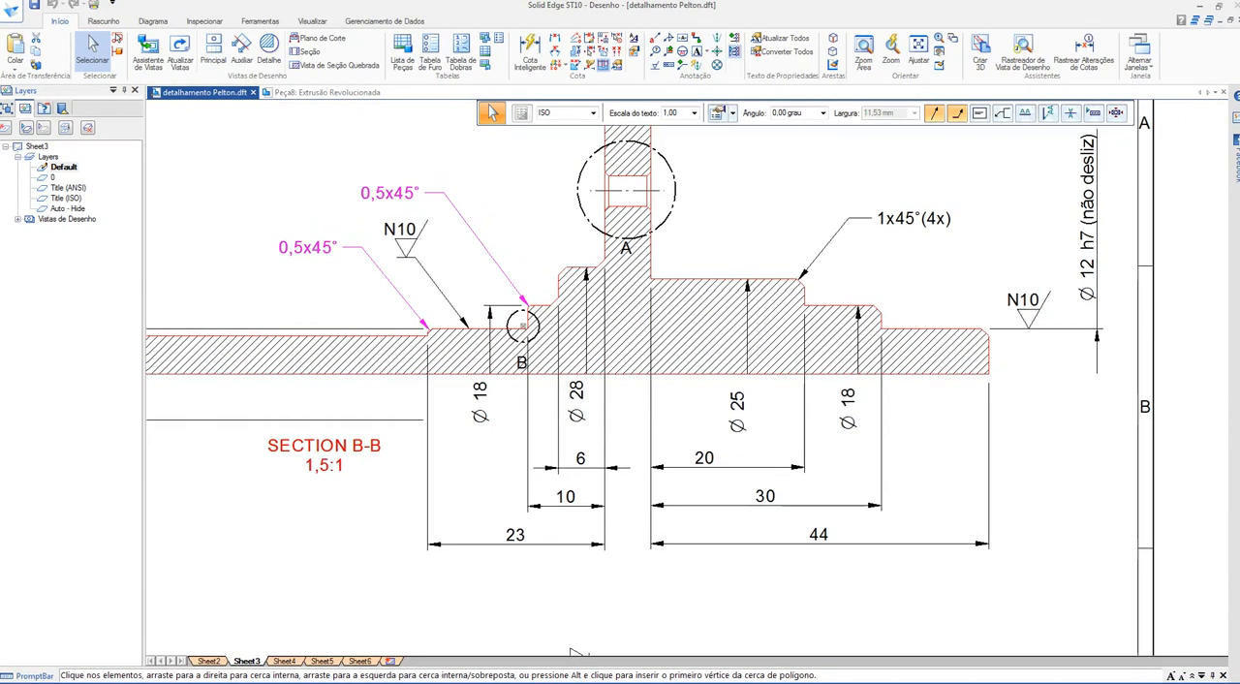
{"action": "key", "text": "Escape"}
{"action": "left_click", "coordinate": [582, 329]}
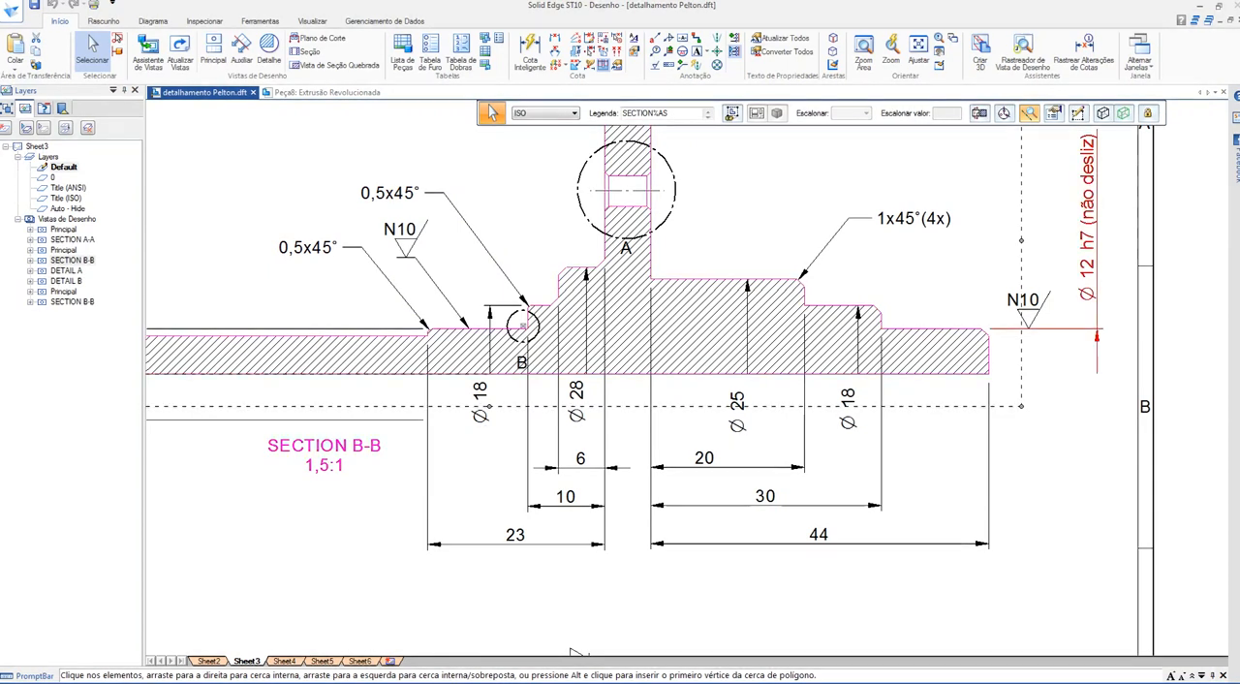
{"action": "scroll", "coordinate": [691, 459], "scroll_direction": "down", "scroll_amount": 2}
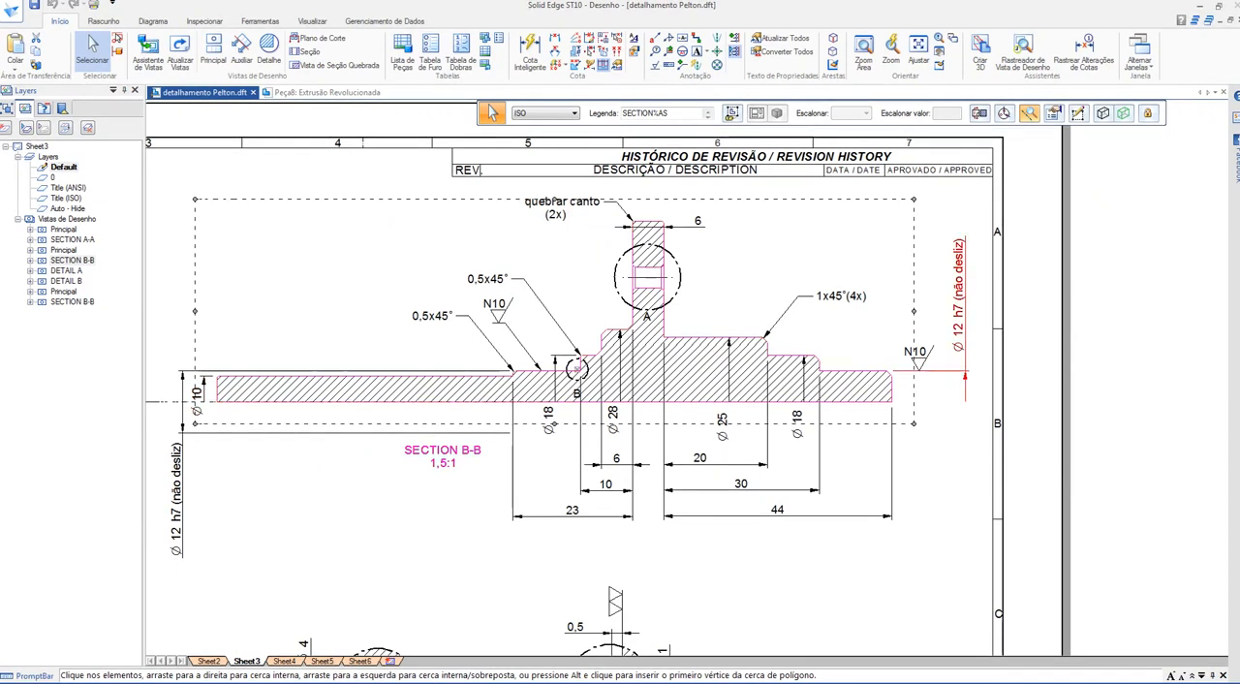
{"action": "scroll", "coordinate": [975, 320], "scroll_direction": "up", "scroll_amount": 6}
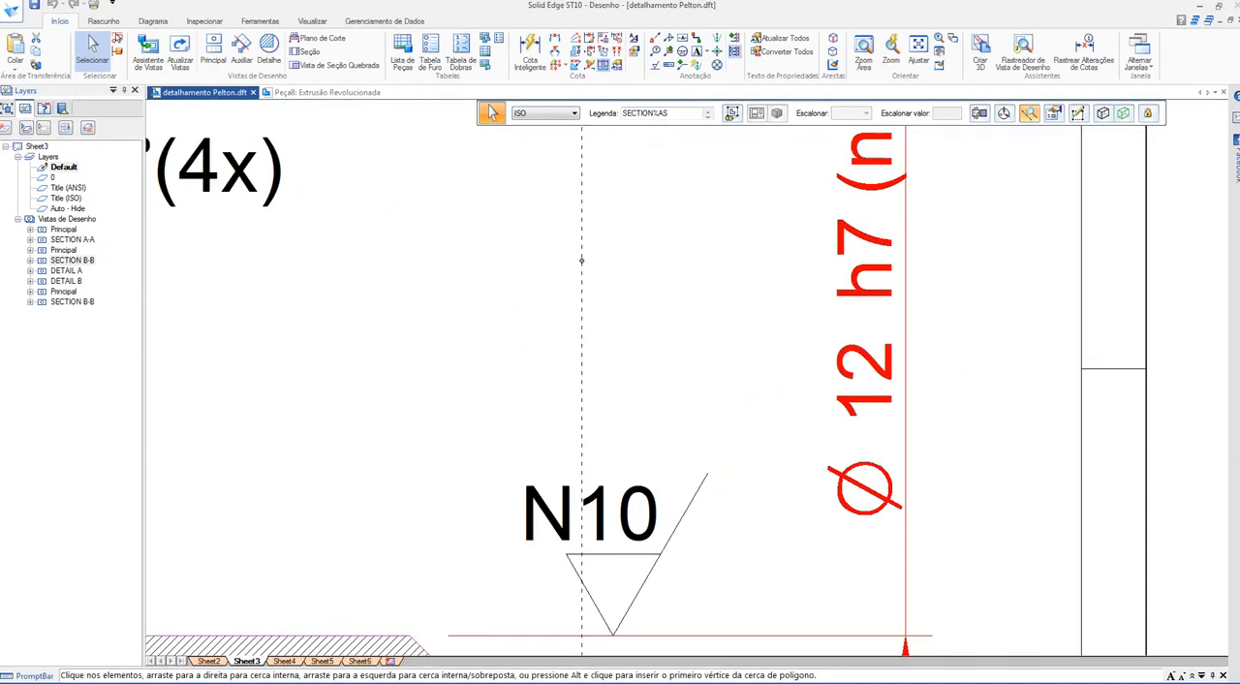
{"action": "scroll", "coordinate": [800, 502], "scroll_direction": "down", "scroll_amount": 4}
{"action": "scroll", "coordinate": [800, 503], "scroll_direction": "down", "scroll_amount": 2}
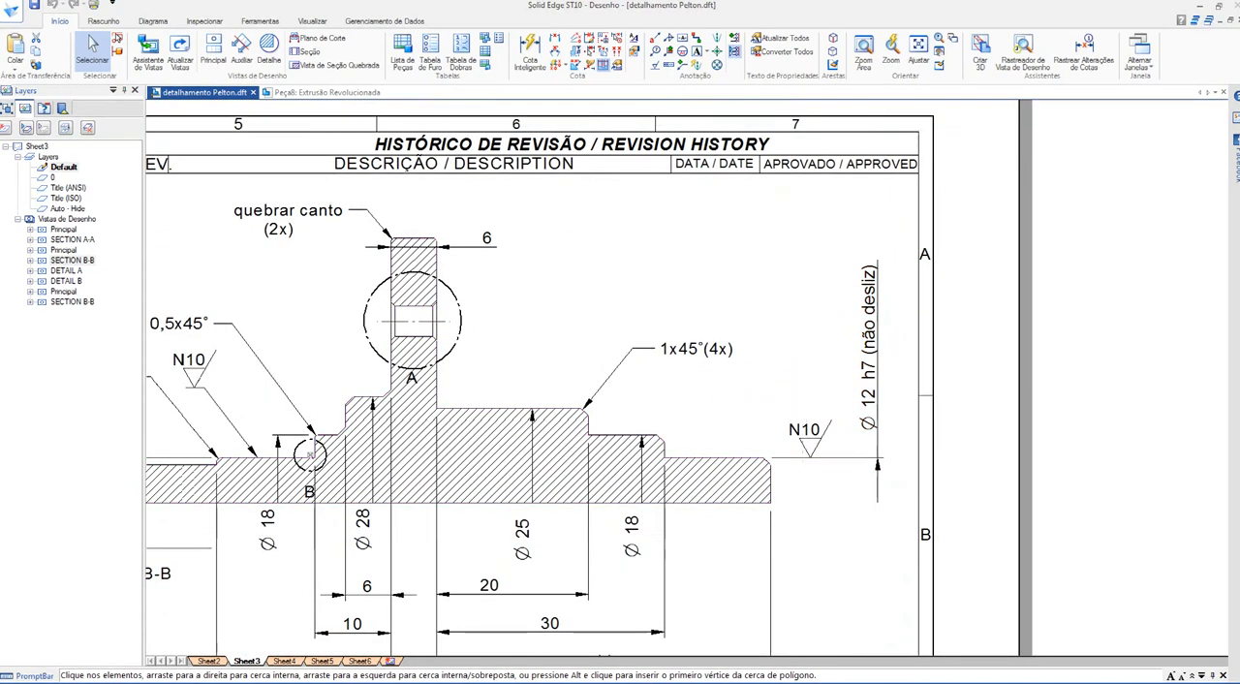
Step: Return to the part's revolve profile and dimension the longest step's height above the base line at 5 mm
{"action": "left_click", "coordinate": [320, 92]}
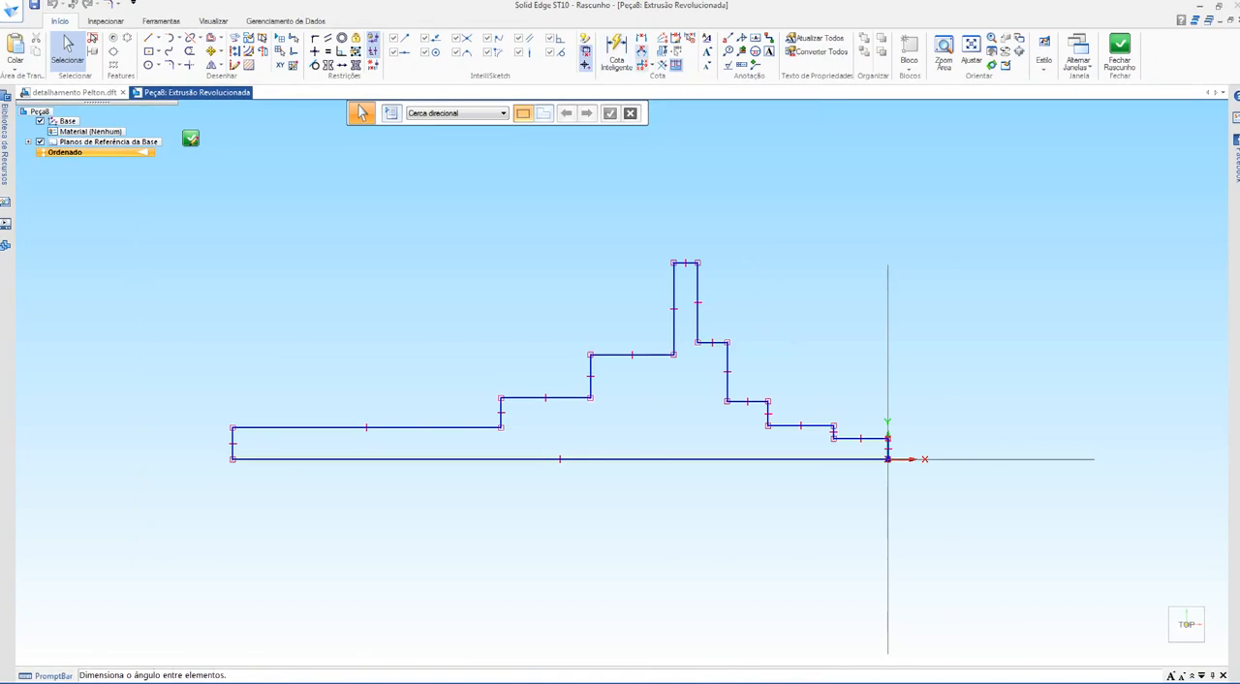
{"action": "left_click", "coordinate": [641, 38]}
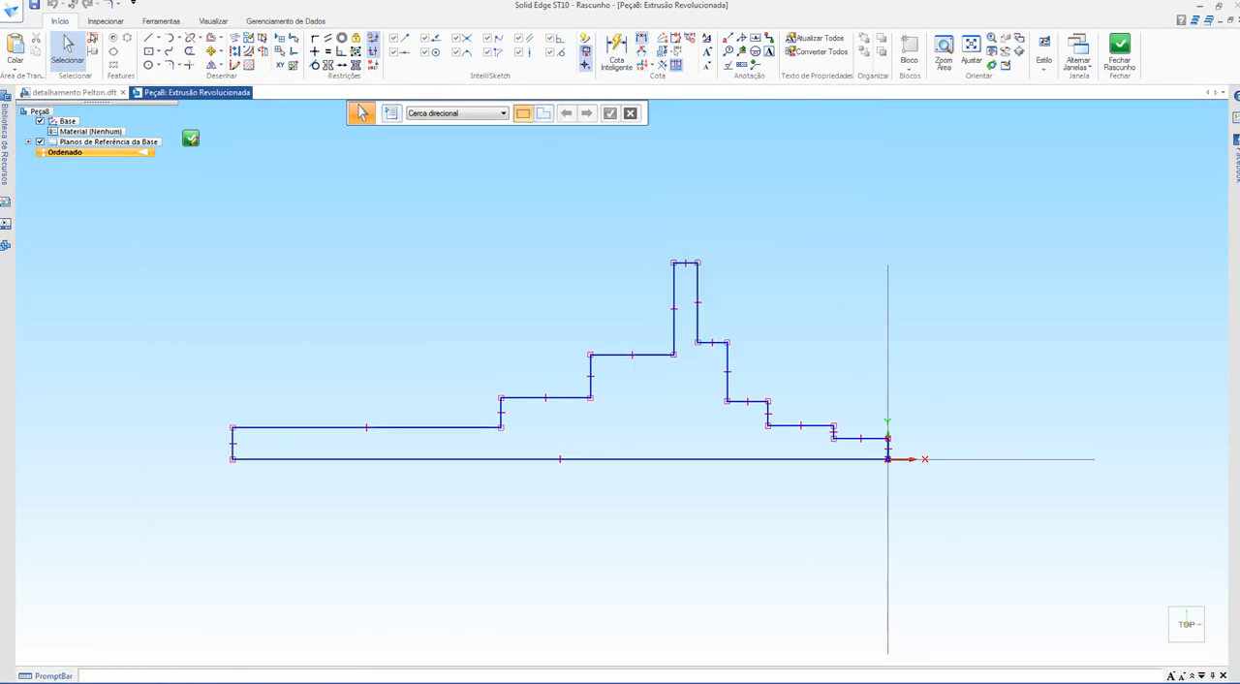
{"action": "middle_click_drag", "start_coordinate": [678, 459], "coordinate": [788, 440], "text": "shift"}
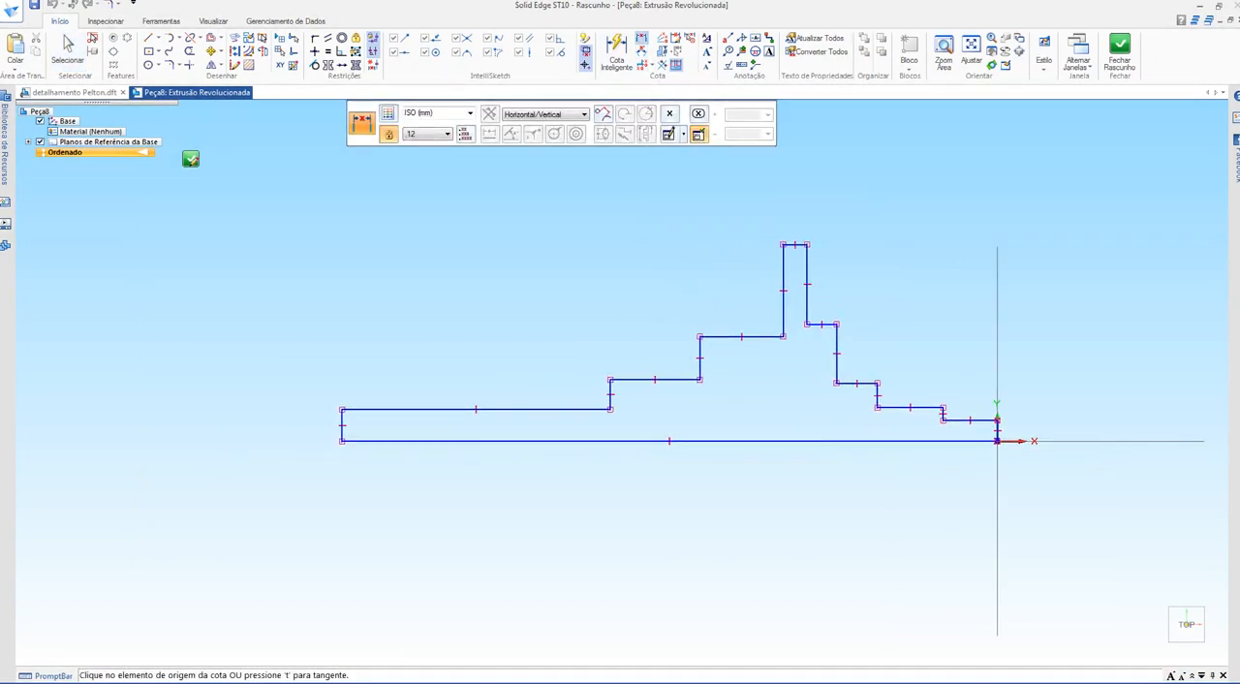
{"action": "left_click", "coordinate": [787, 440]}
{"action": "left_click", "coordinate": [301, 426]}
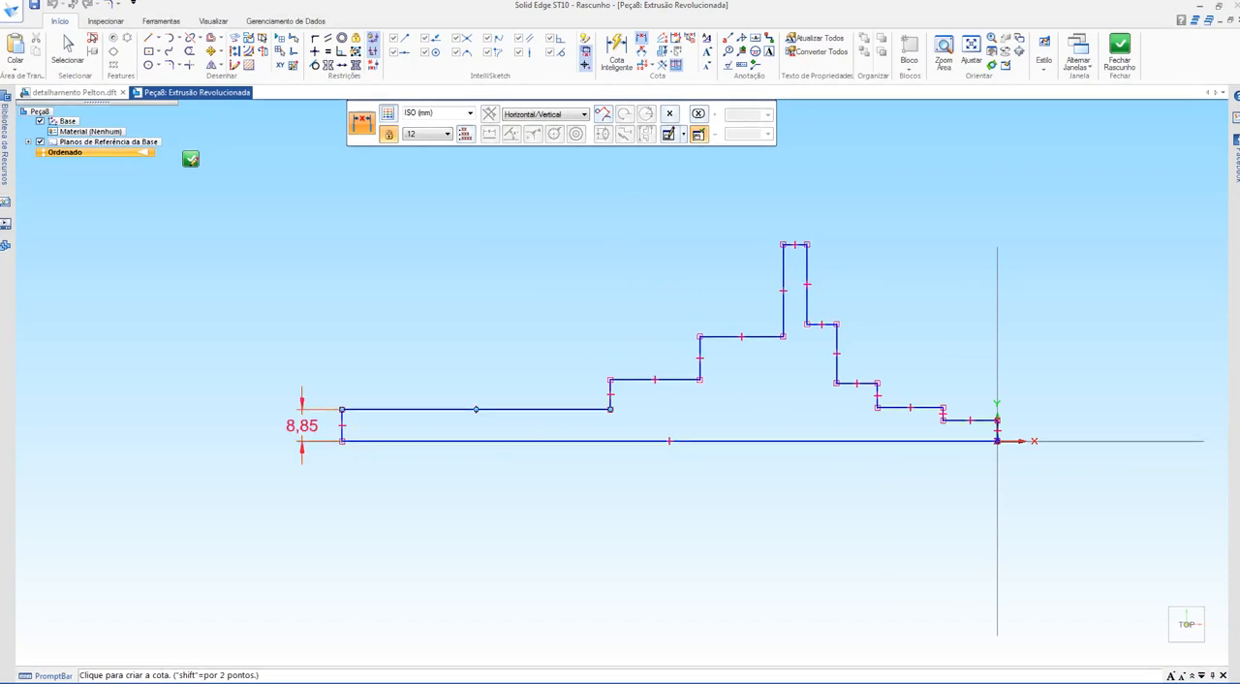
{"action": "type", "text": "5"}
{"action": "key", "text": "Return"}
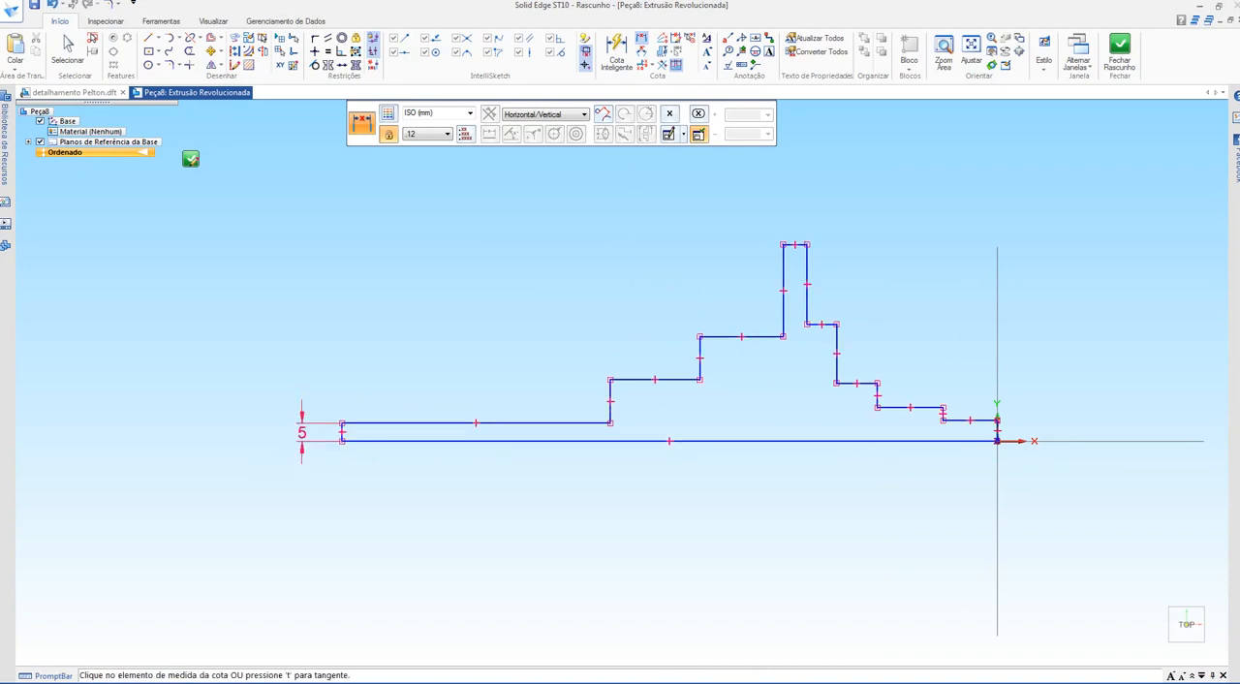
Step: Dimension the heights above the base line of the step next to the longest one and of the step at the origin, both at 6 mm
{"action": "left_click", "coordinate": [669, 441]}
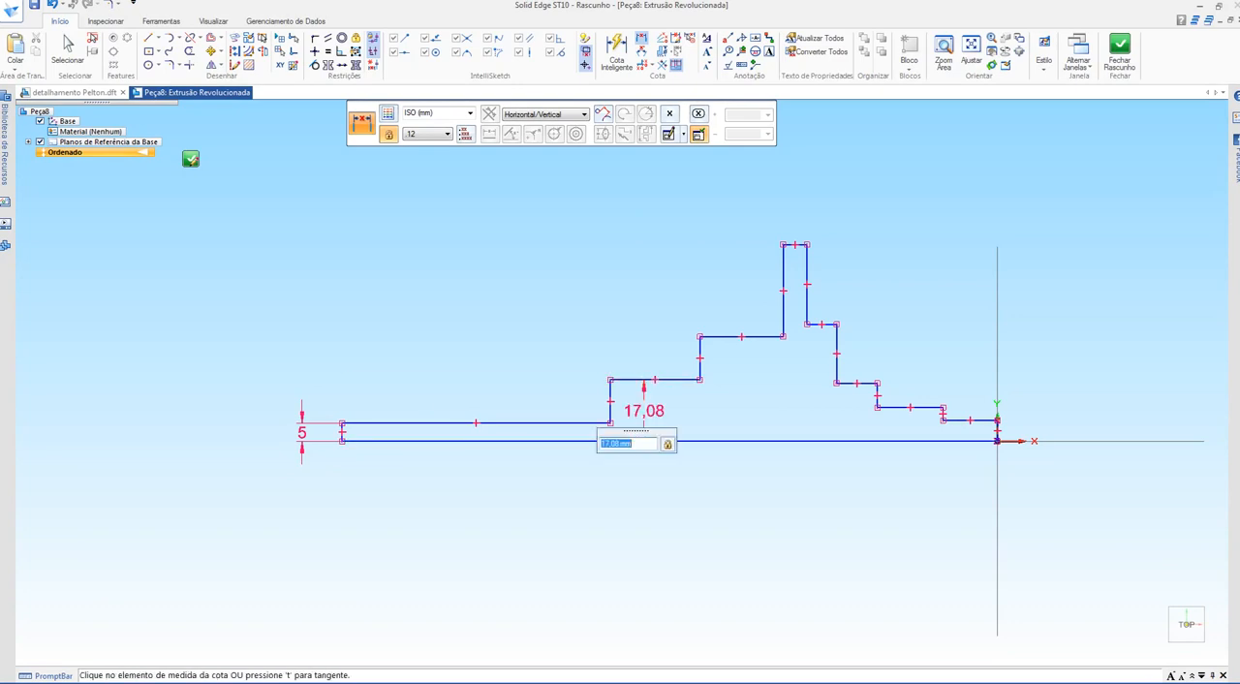
{"action": "type", "text": "6"}
{"action": "key", "text": "Return"}
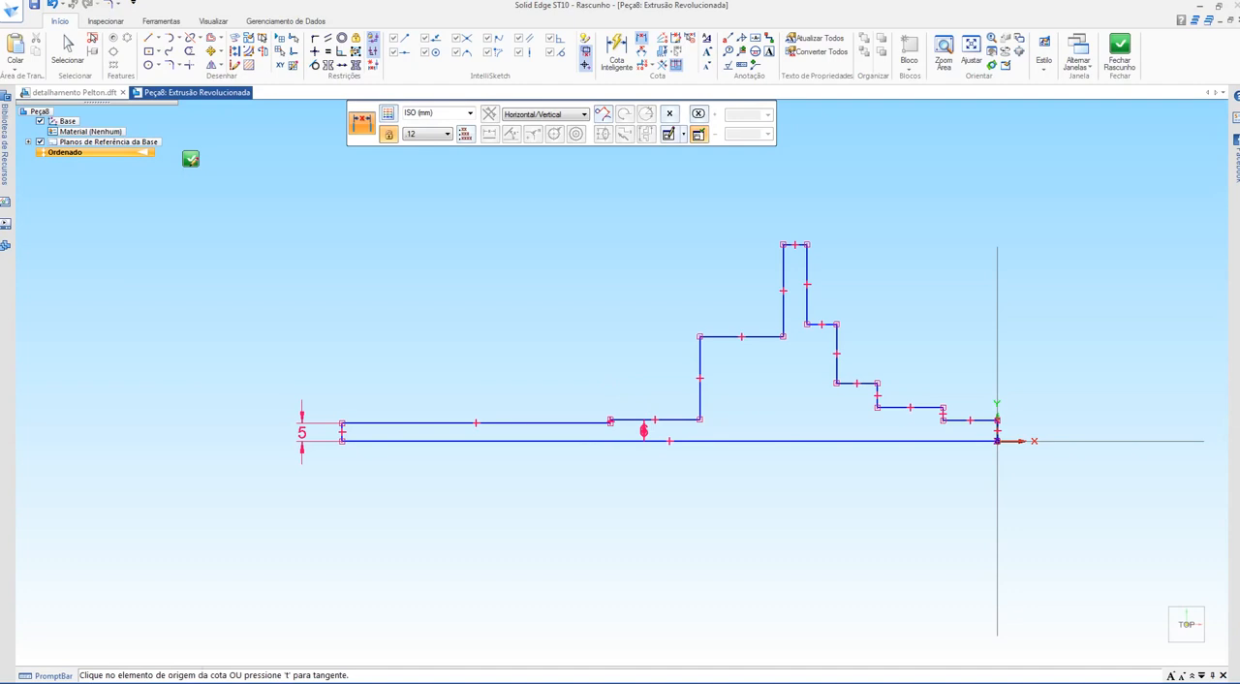
{"action": "left_click", "coordinate": [970, 421]}
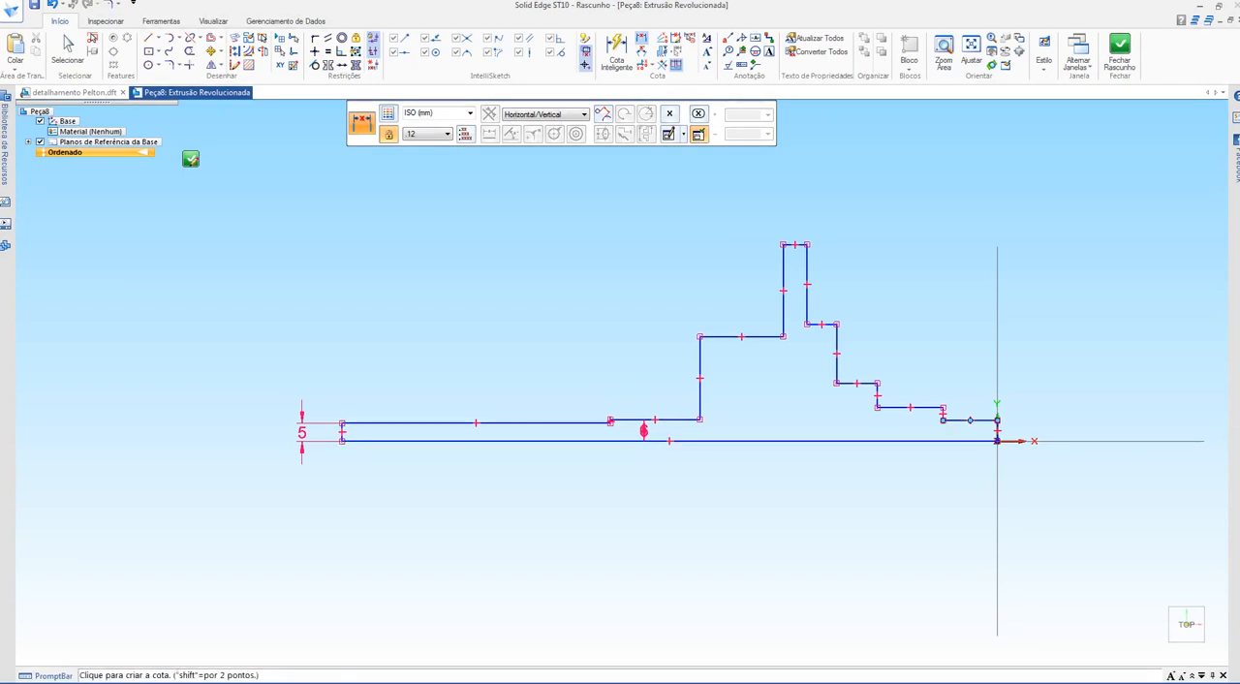
{"action": "left_click", "coordinate": [1033, 441]}
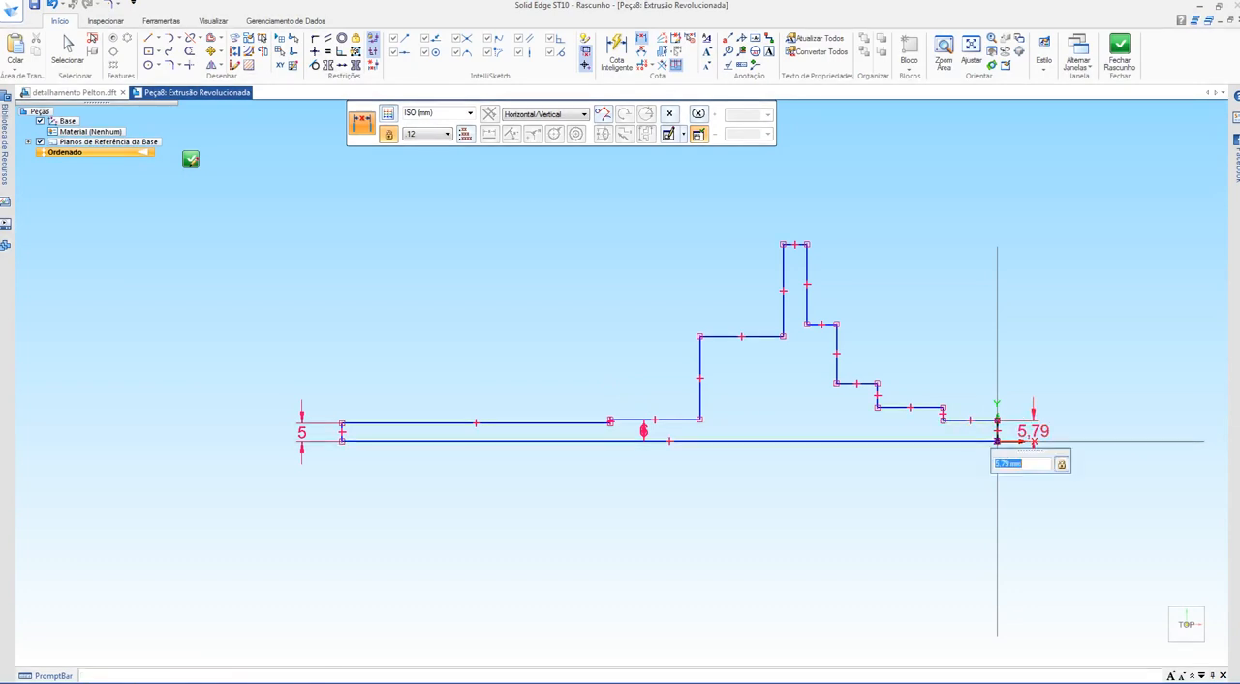
{"action": "type", "text": "6"}
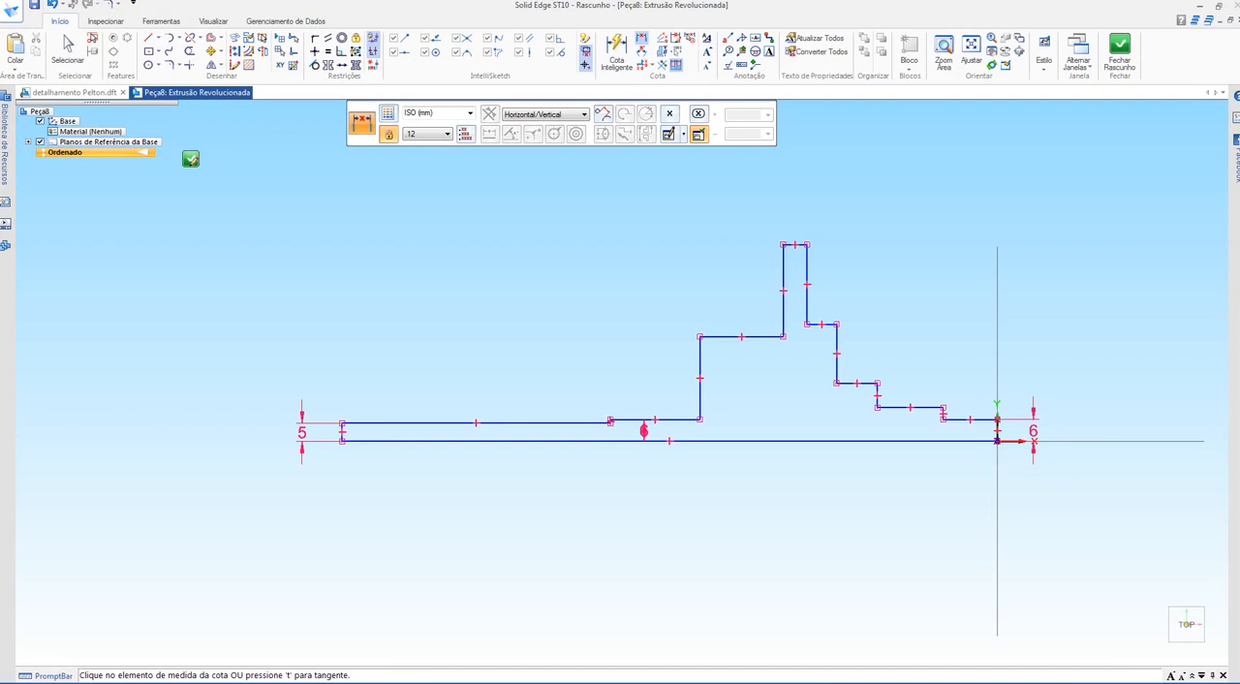
Step: Move the 6 mm dimension text of the step next to the longest one out above the profile so it is readable
{"action": "scroll", "coordinate": [1003, 440], "scroll_direction": "up", "scroll_amount": 3}
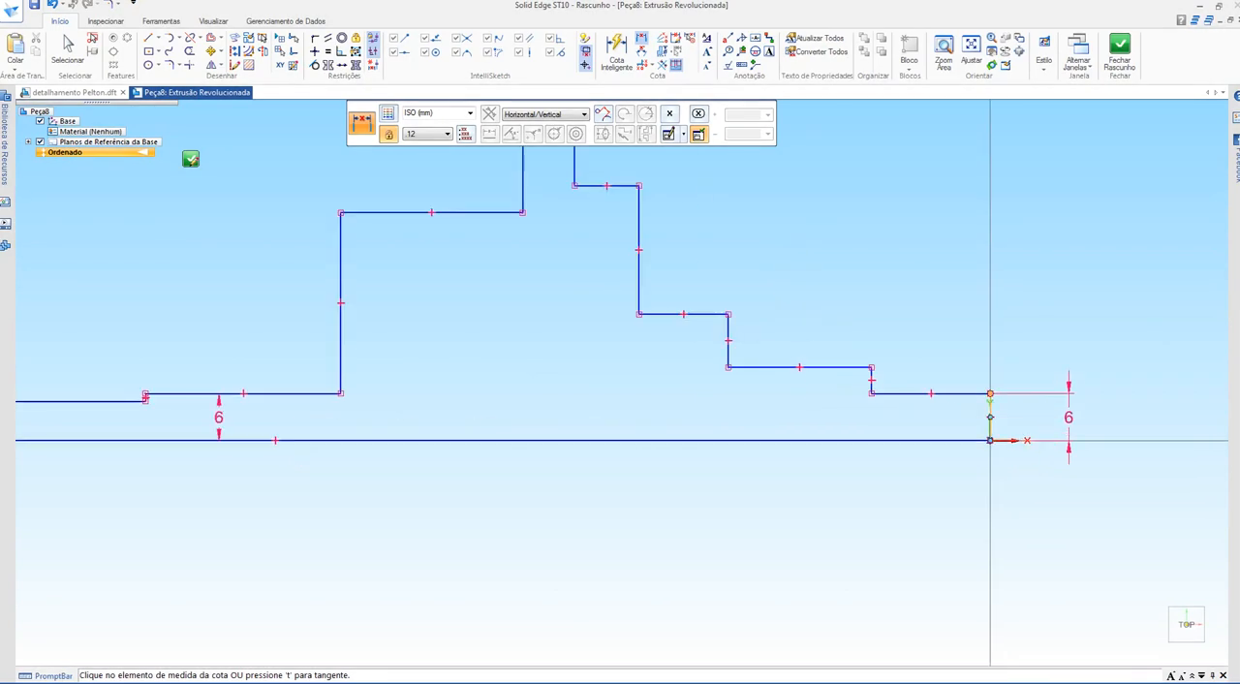
{"action": "scroll", "coordinate": [833, 437], "scroll_direction": "down", "scroll_amount": 2}
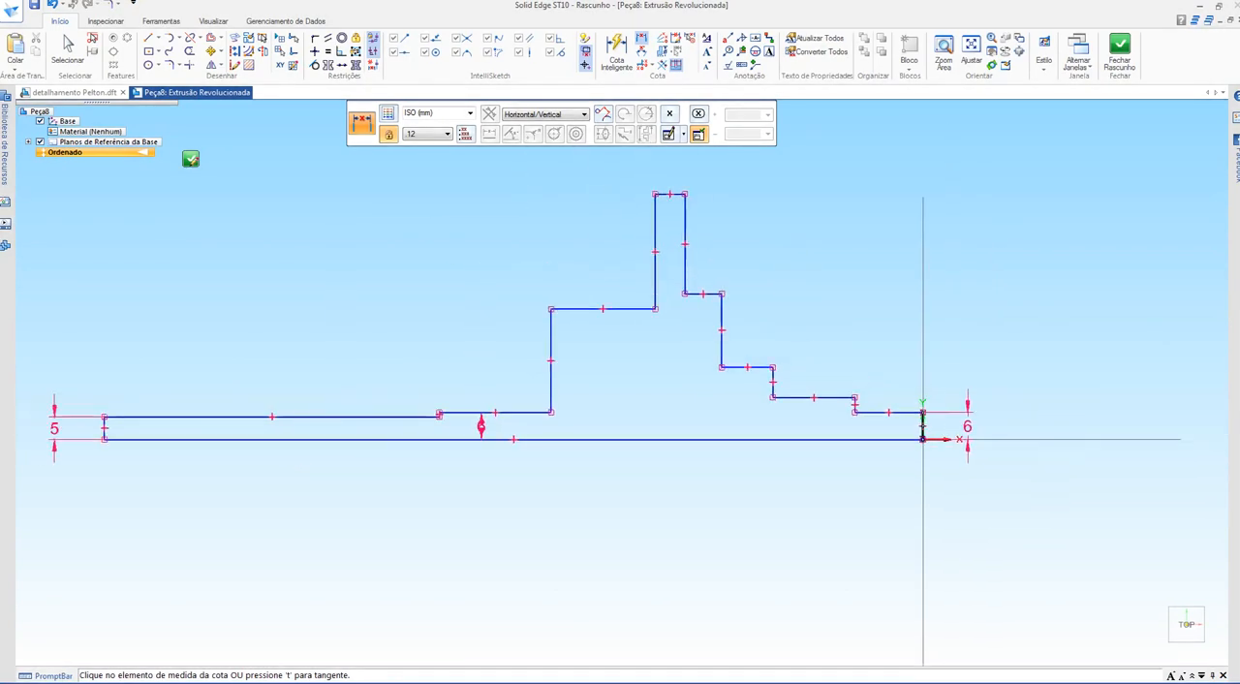
{"action": "scroll", "coordinate": [438, 404], "scroll_direction": "up", "scroll_amount": 4}
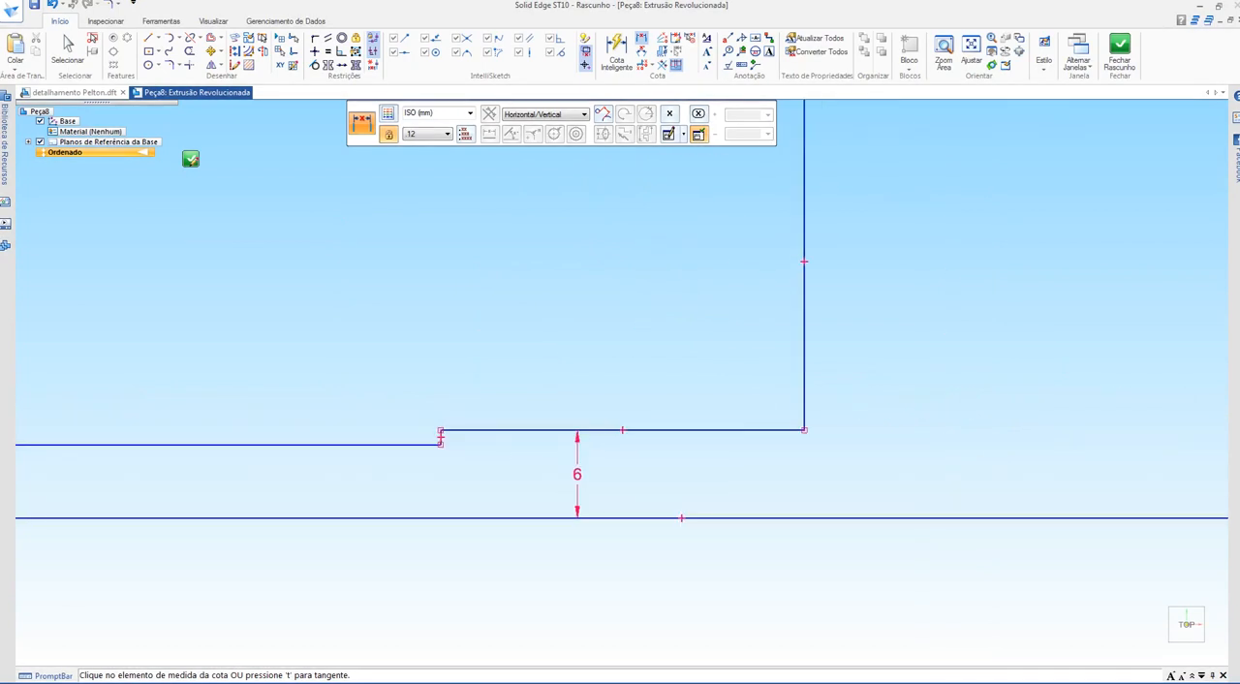
{"action": "key", "text": "Escape"}
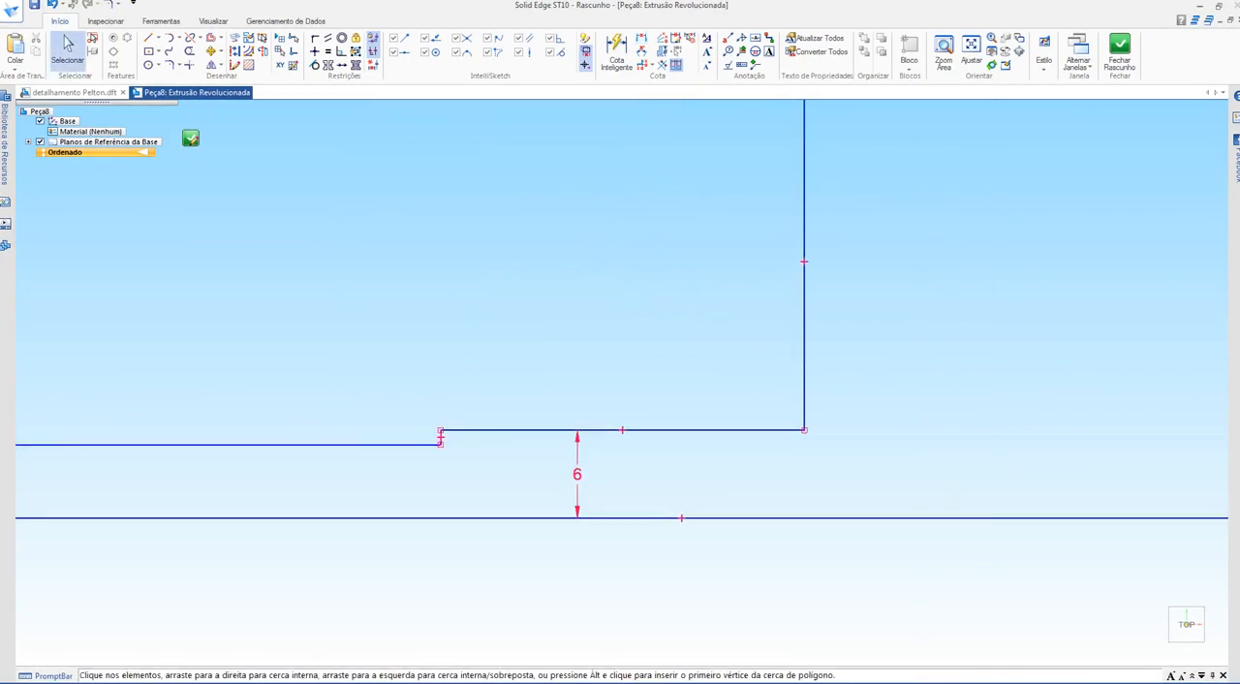
{"action": "left_click_drag", "start_coordinate": [578, 474], "coordinate": [552, 370]}
{"action": "scroll", "coordinate": [645, 388], "scroll_direction": "down", "scroll_amount": 4}
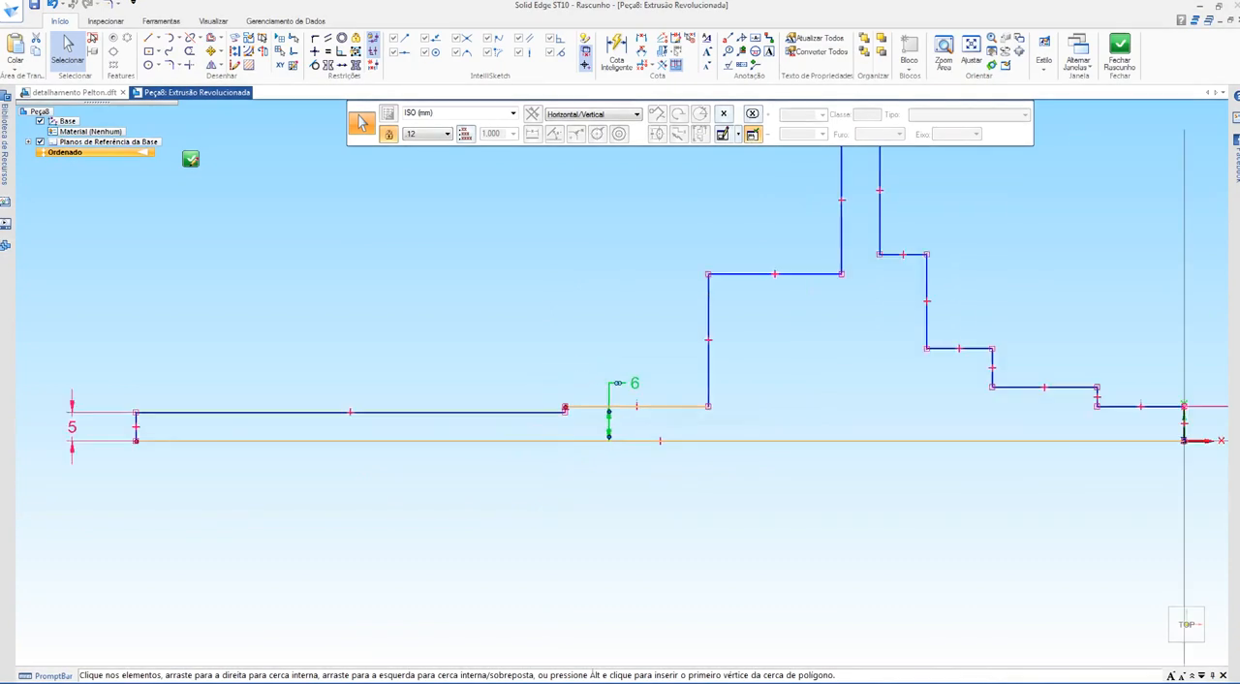
{"action": "key", "text": "Escape"}
{"action": "scroll", "coordinate": [418, 508], "scroll_direction": "down", "scroll_amount": 1}
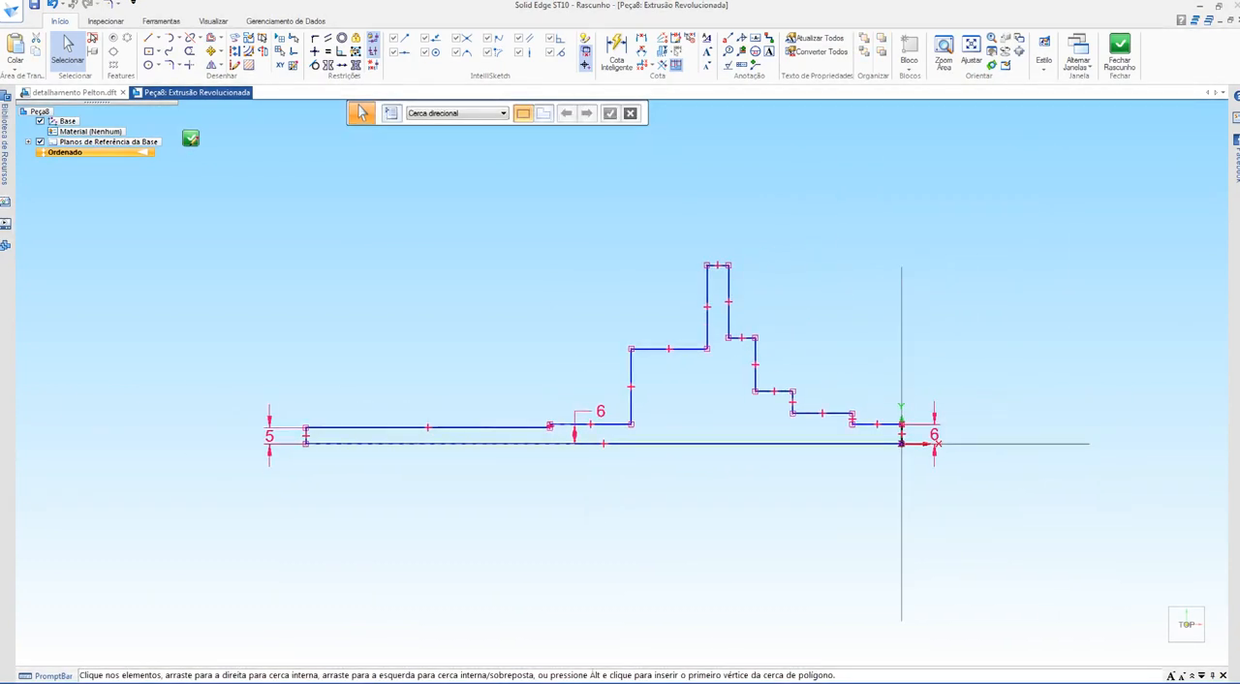
Step: Examine the remaining step diameters on both sides of the flange in section B-B of the Pelton drawing
{"action": "left_click", "coordinate": [75, 93]}
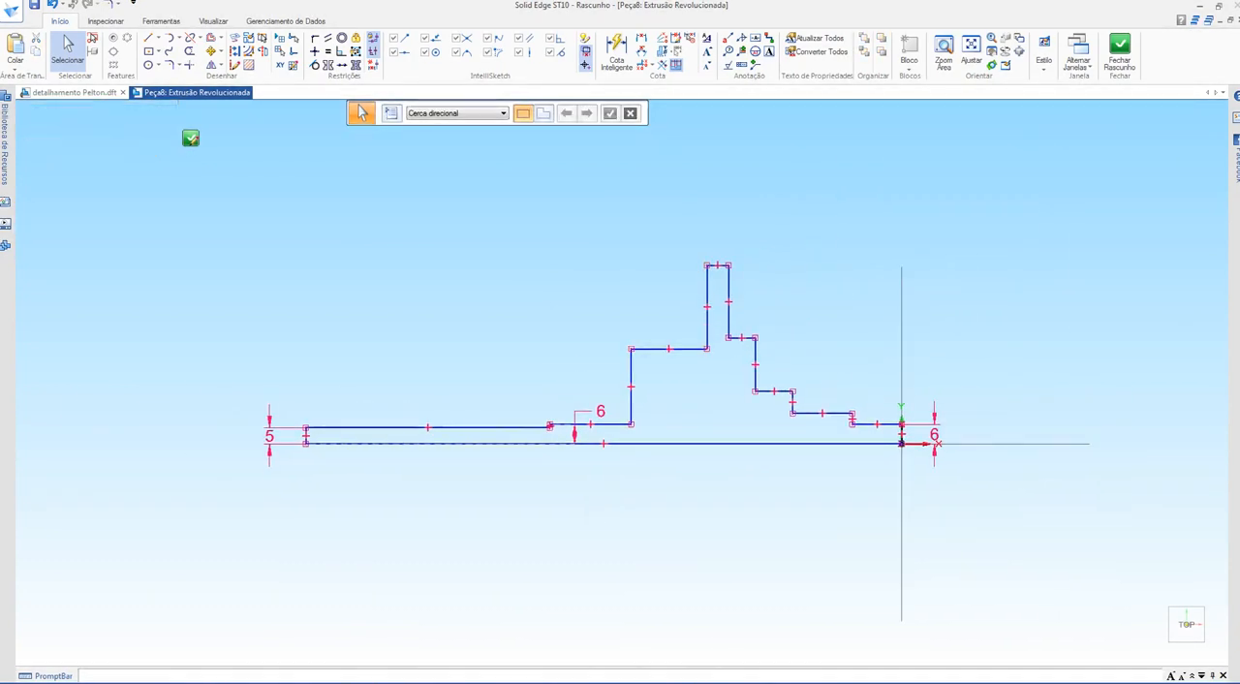
{"action": "scroll", "coordinate": [310, 407], "scroll_direction": "down", "scroll_amount": 1}
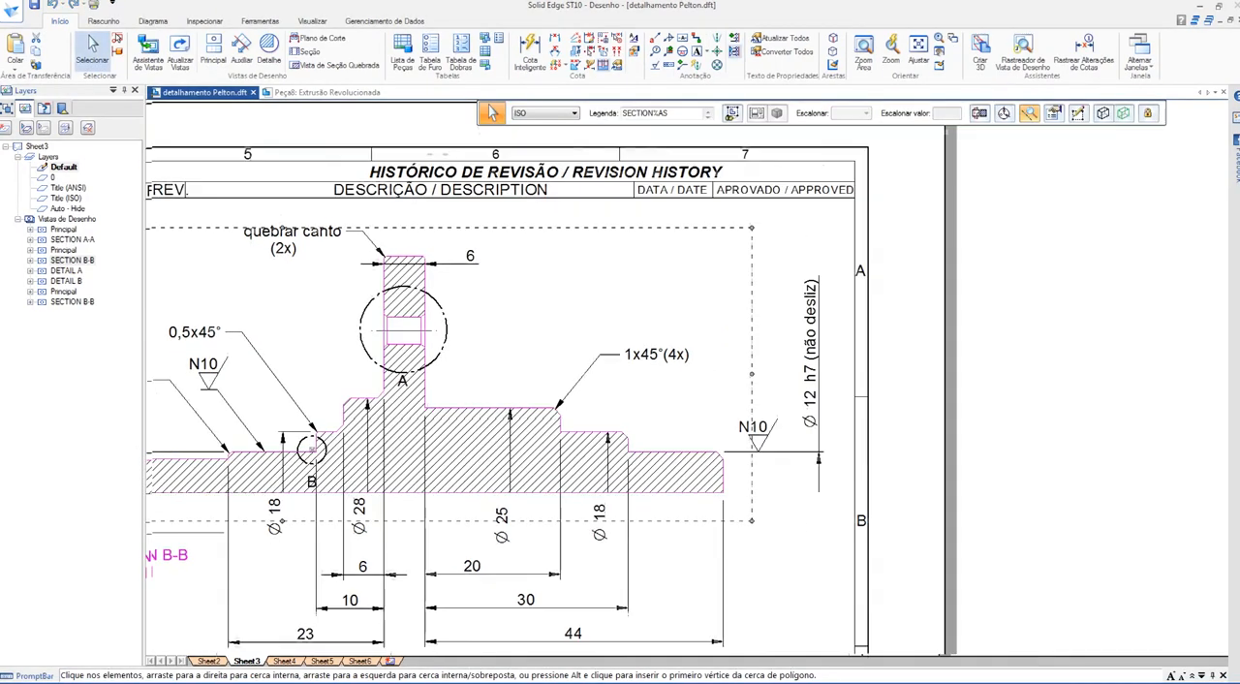
{"action": "middle_click_drag", "start_coordinate": [310, 407], "coordinate": [533, 362]}
{"action": "scroll", "coordinate": [524, 391], "scroll_direction": "up", "scroll_amount": 5}
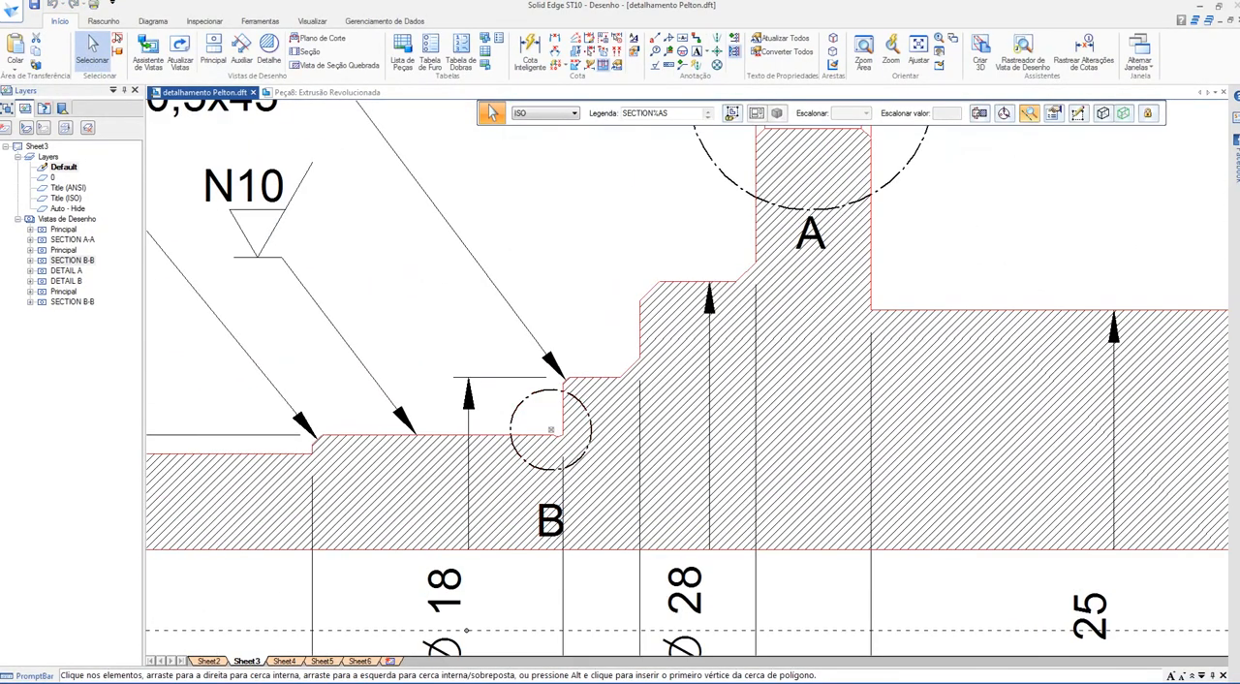
{"action": "scroll", "coordinate": [514, 442], "scroll_direction": "down", "scroll_amount": 2}
{"action": "scroll", "coordinate": [443, 291], "scroll_direction": "down", "scroll_amount": 1}
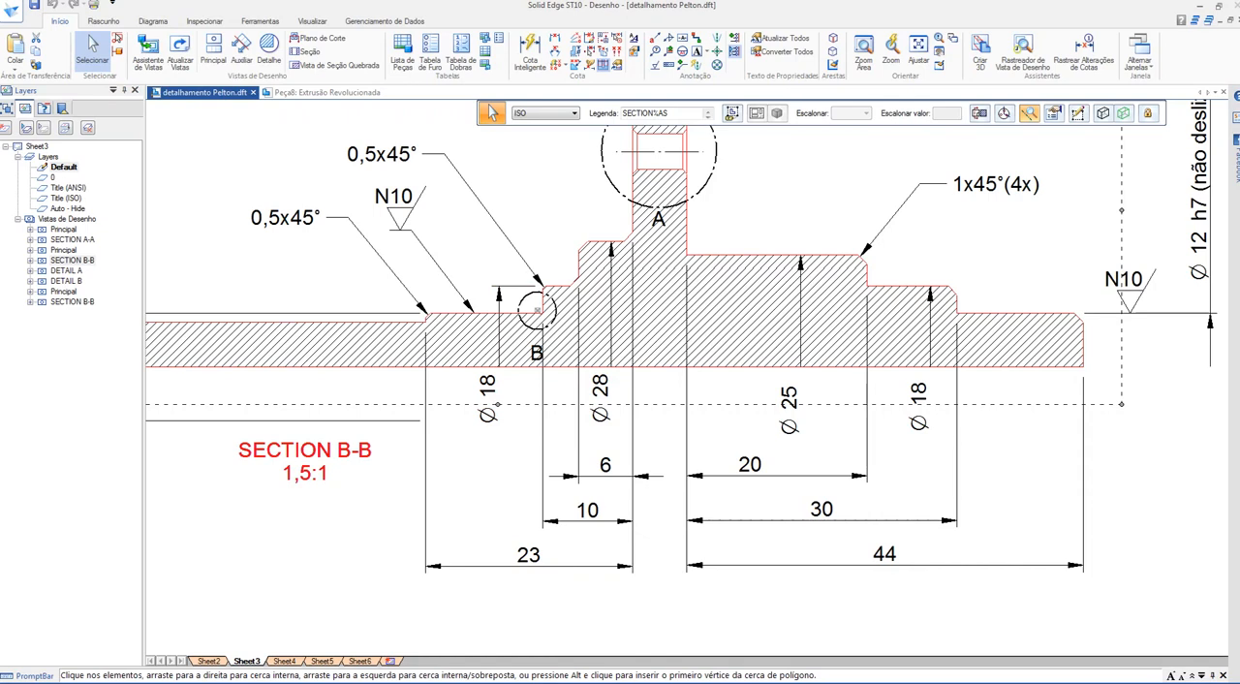
{"action": "left_click", "coordinate": [929, 295]}
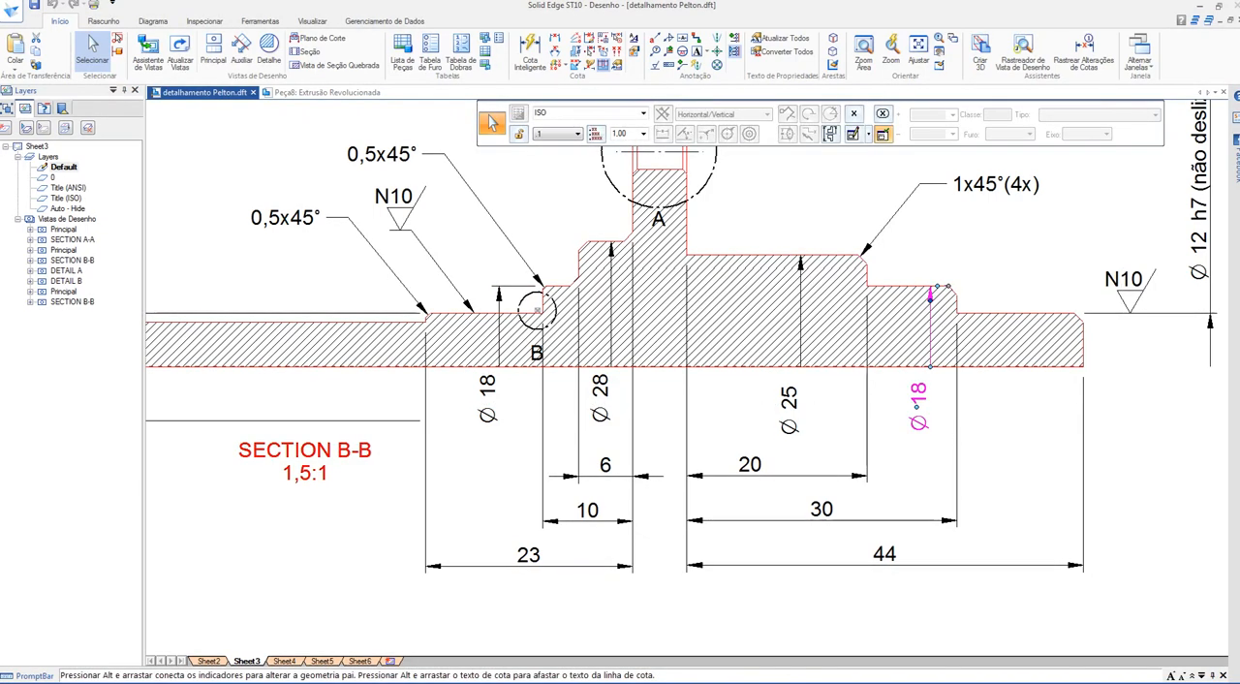
Step: Return to the part's revolve profile and dimension the heights of the second step from the origin and the third from the far end, both 9 mm
{"action": "key", "text": "alt+Tab"}
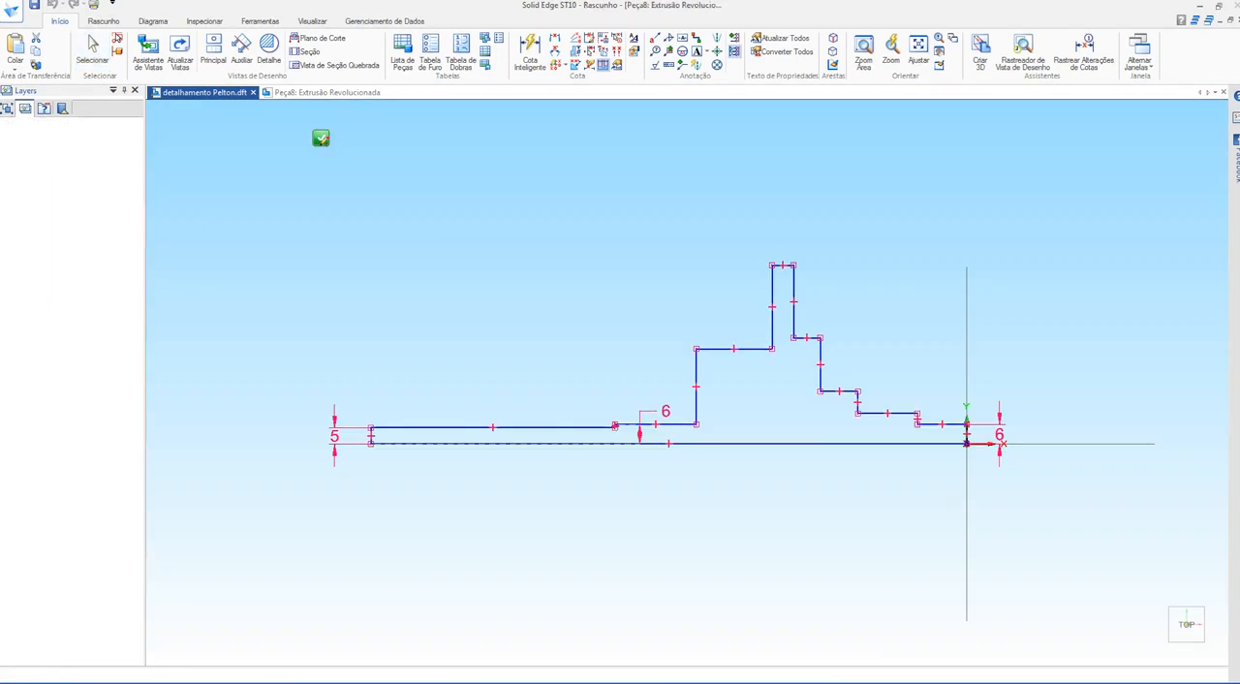
{"action": "left_click", "coordinate": [641, 38]}
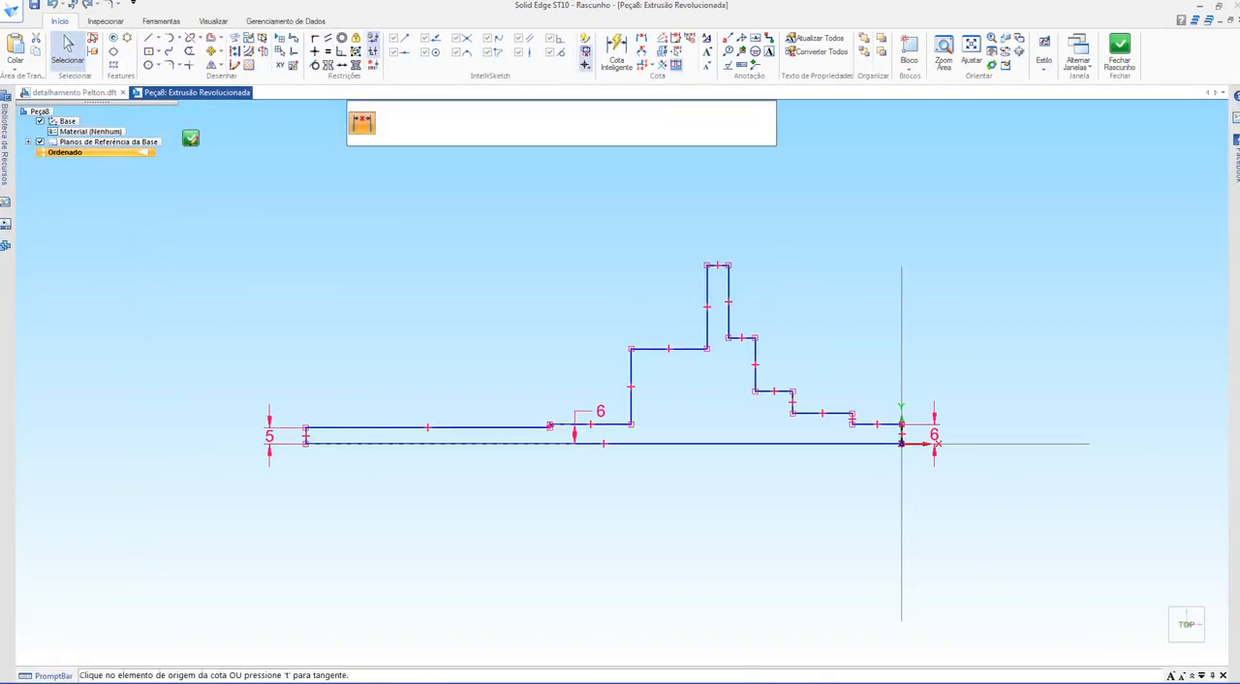
{"action": "left_click", "coordinate": [699, 444]}
{"action": "left_click", "coordinate": [689, 348]}
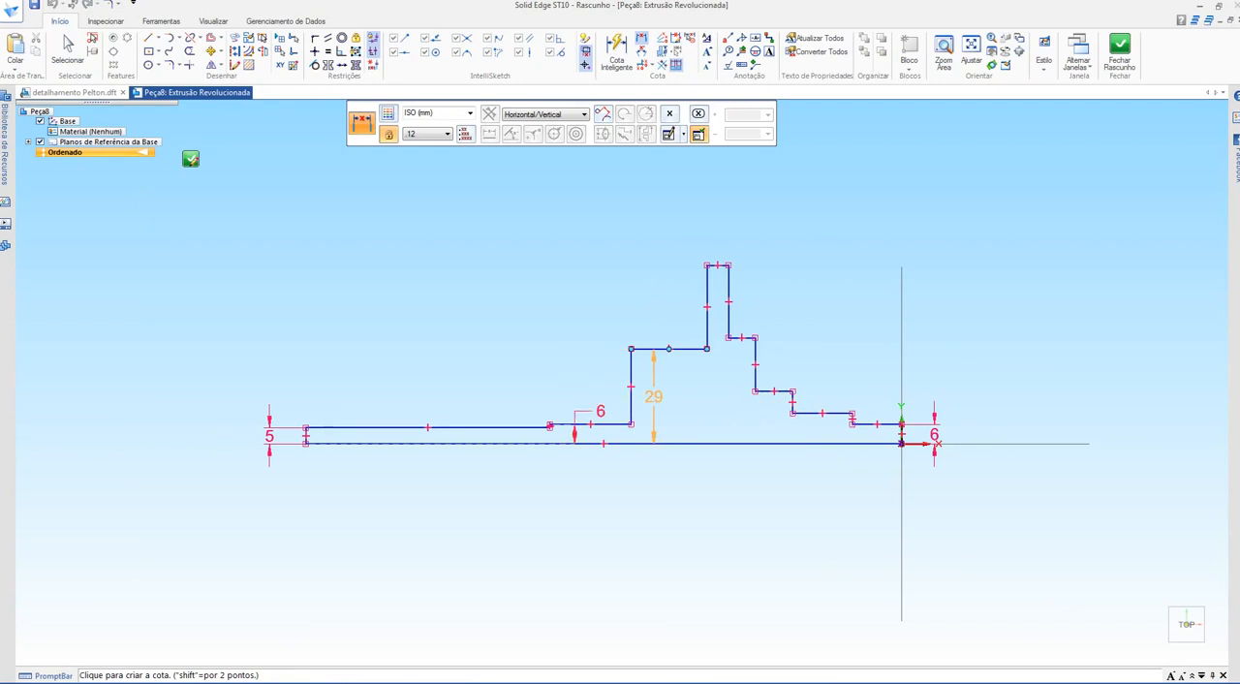
{"action": "left_click", "coordinate": [654, 399]}
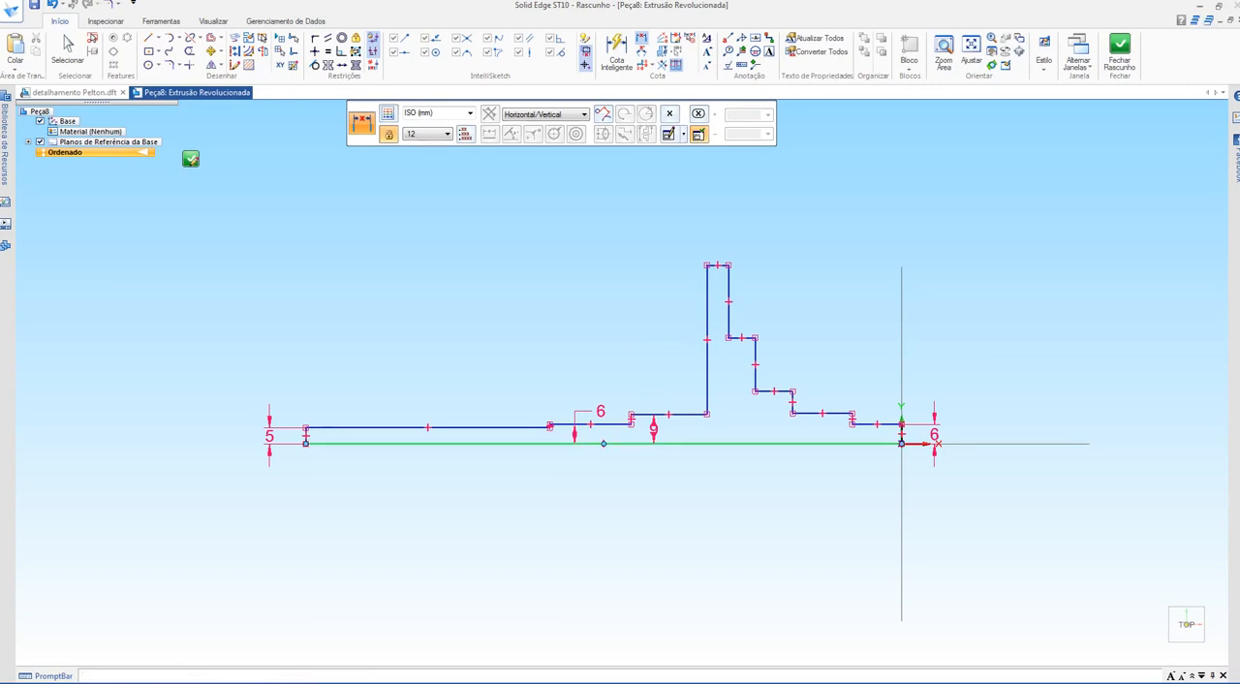
{"action": "left_click", "coordinate": [603, 444]}
{"action": "left_click", "coordinate": [823, 413]}
{"action": "left_click", "coordinate": [818, 431]}
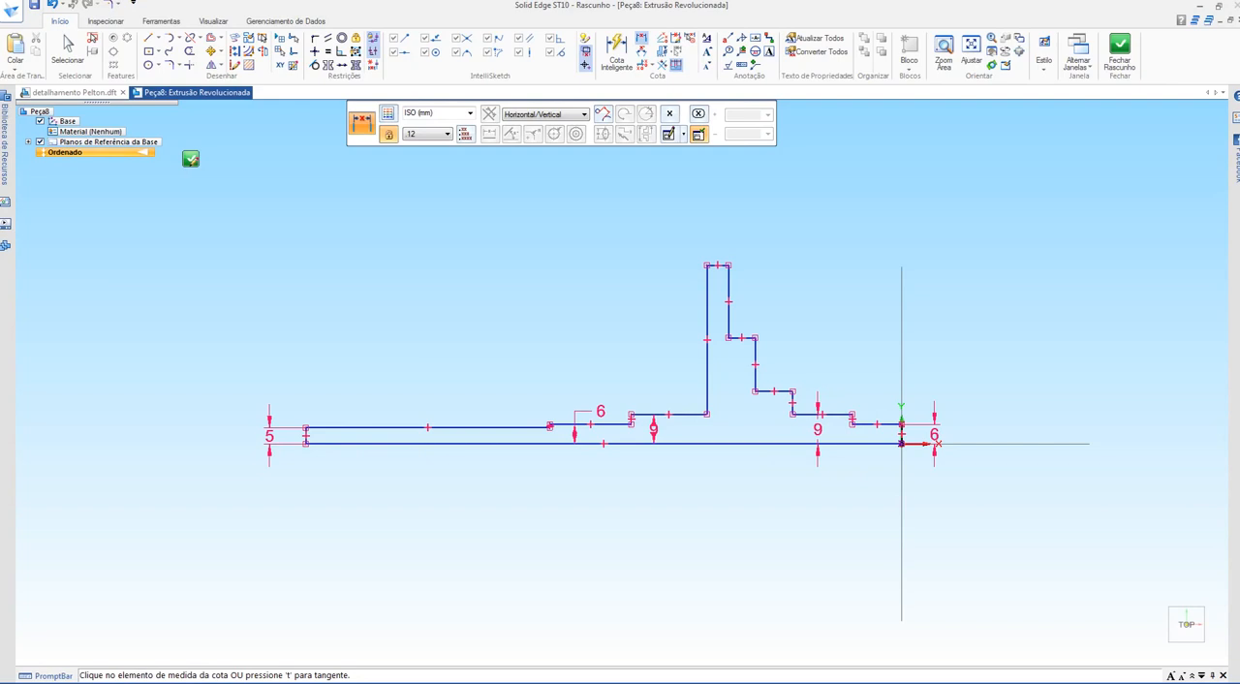
Step: Examine the diameters of the steps directly beside the flange in section B-B of the Pelton drawing
{"action": "key", "text": "alt+Tab"}
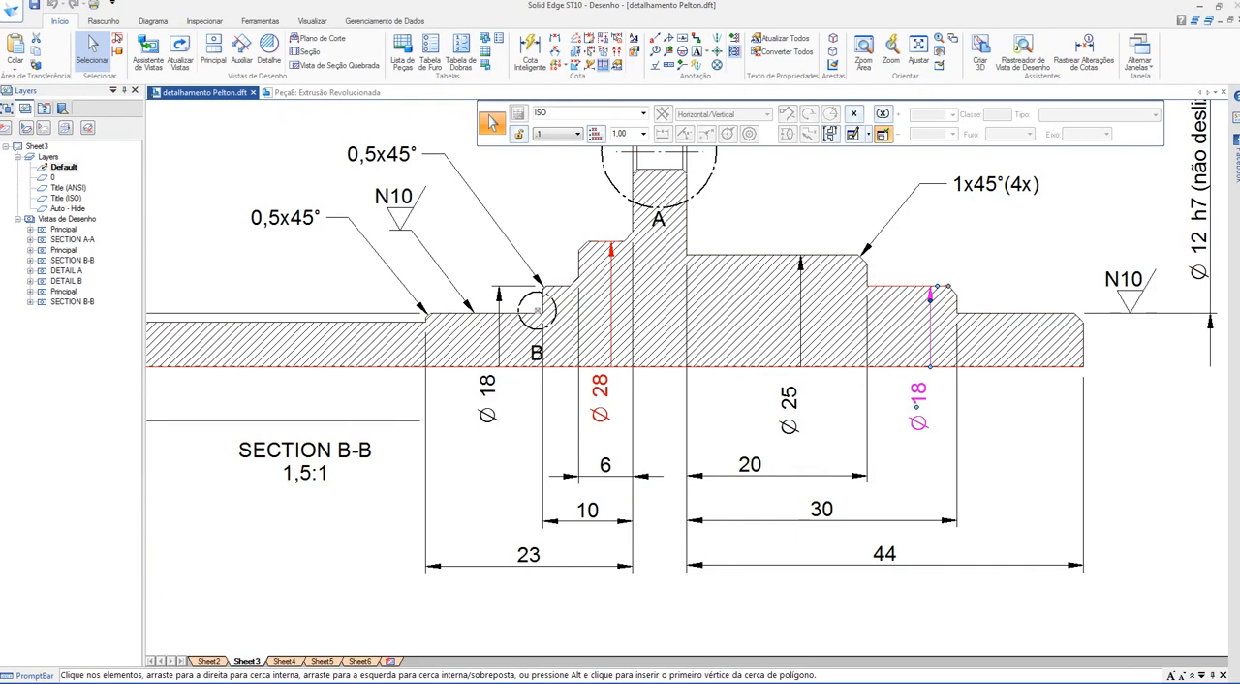
{"action": "left_click", "coordinate": [611, 291]}
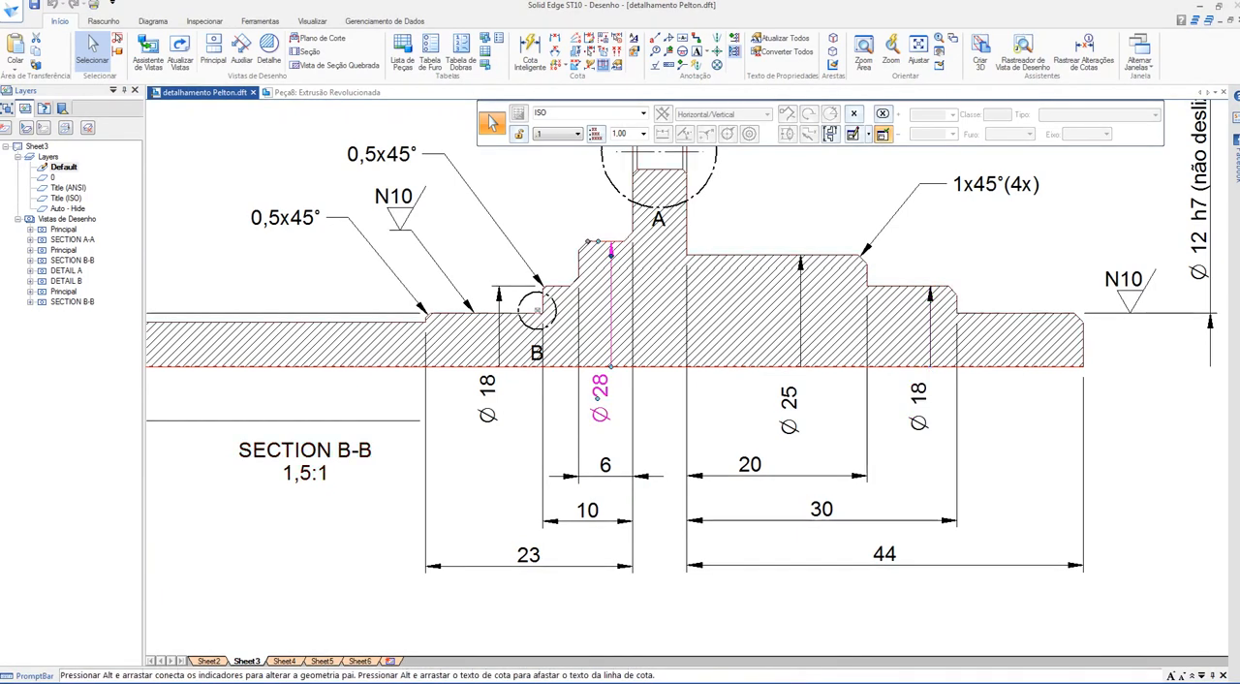
{"action": "scroll", "coordinate": [610, 291], "scroll_direction": "down", "scroll_amount": 1}
{"action": "mouse_move", "coordinate": [610, 291]}
{"action": "middle_mouse_down"}
{"action": "mouse_move", "coordinate": [557, 320]}
{"action": "mouse_move", "coordinate": [566, 403]}
{"action": "mouse_move", "coordinate": [731, 376]}
{"action": "mouse_move", "coordinate": [1041, 390]}
{"action": "mouse_move", "coordinate": [1136, 360]}
{"action": "middle_mouse_up"}
{"action": "scroll", "coordinate": [557, 320], "scroll_direction": "down", "scroll_amount": 1}
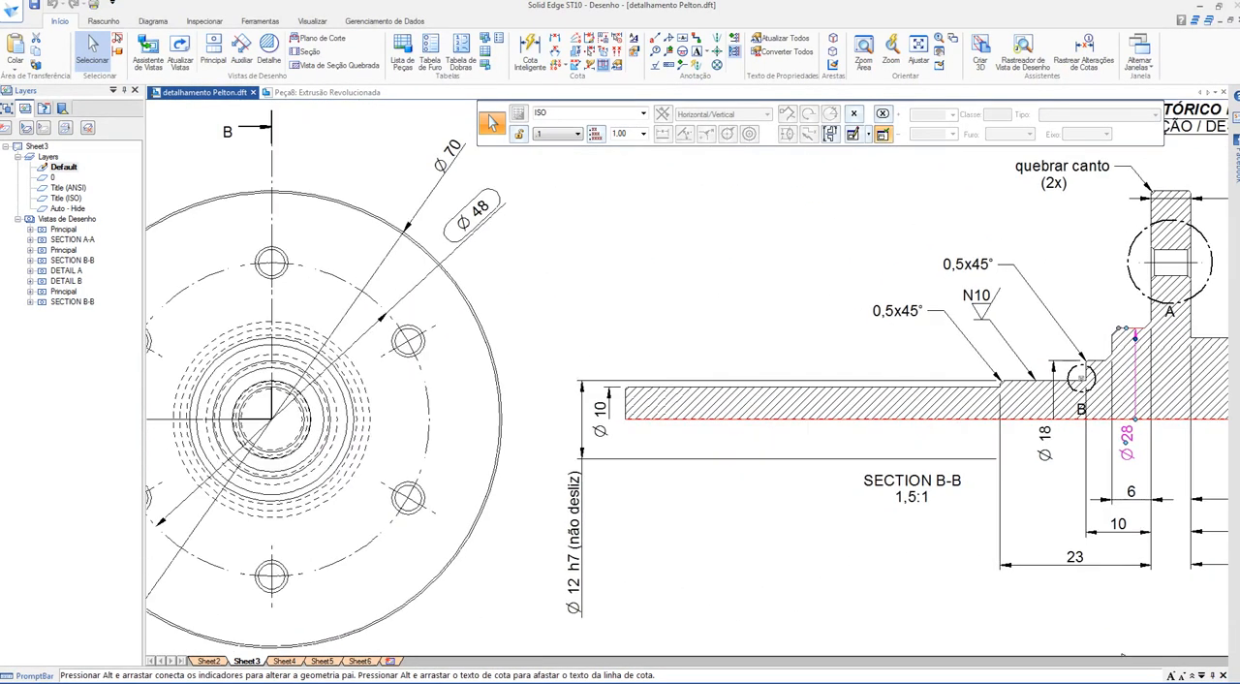
{"action": "scroll", "coordinate": [893, 308], "scroll_direction": "down", "scroll_amount": 1}
{"action": "mouse_move", "coordinate": [893, 308]}
{"action": "middle_mouse_down"}
{"action": "mouse_move", "coordinate": [398, 300]}
{"action": "mouse_move", "coordinate": [382, 318]}
{"action": "middle_mouse_up"}
{"action": "scroll", "coordinate": [794, 320], "scroll_direction": "up", "scroll_amount": 1}
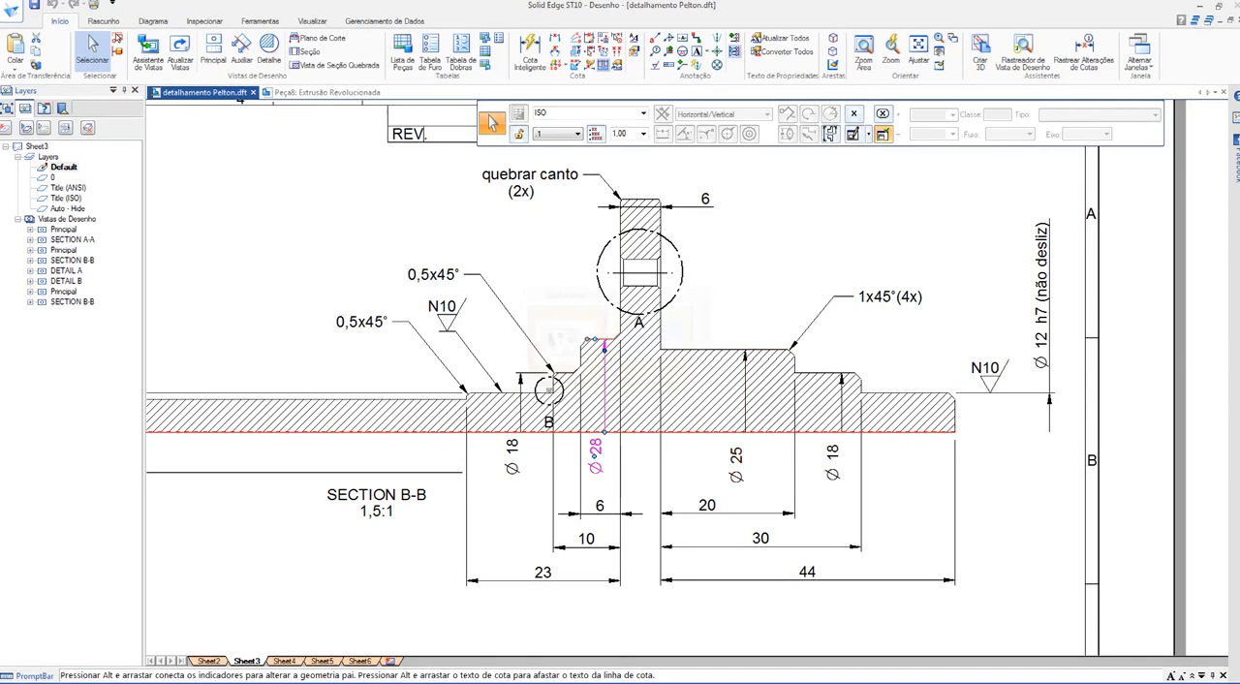
Step: Return to the part's profile and dimension the narrow step beside the flange, on the long-shaft side, at 28 mm above the base line
{"action": "left_click", "coordinate": [326, 92]}
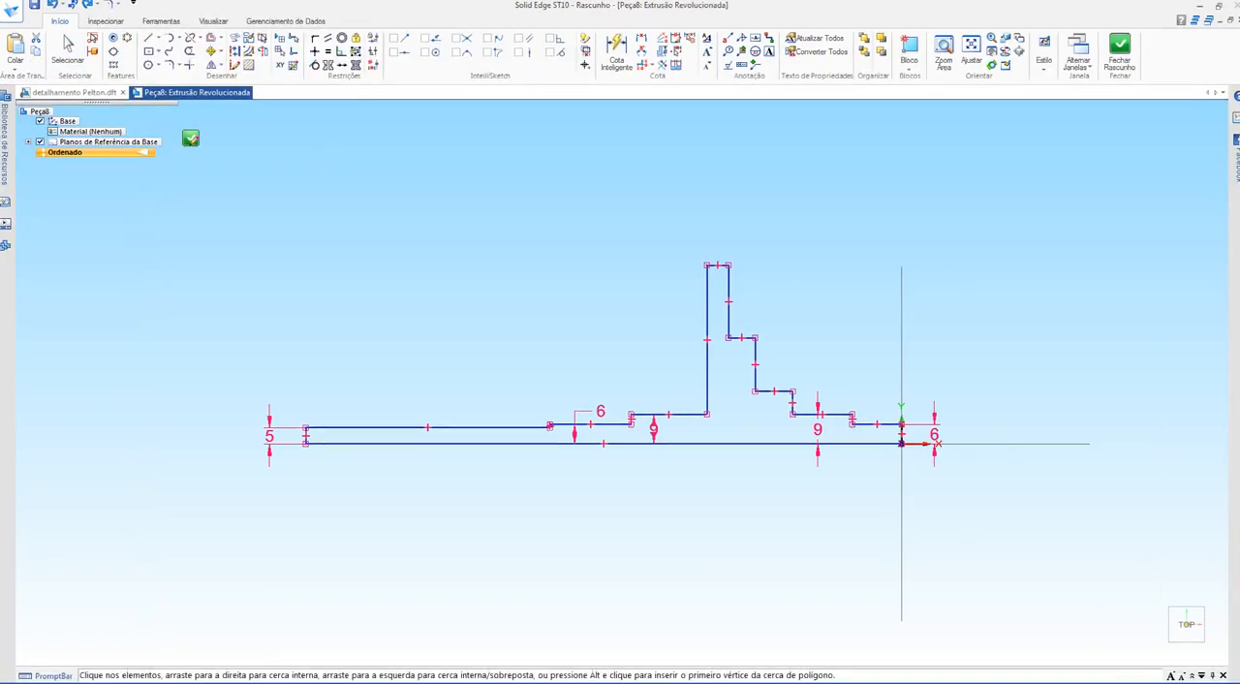
{"action": "left_click", "coordinate": [641, 37]}
{"action": "scroll", "coordinate": [701, 499], "scroll_direction": "up", "scroll_amount": 3}
{"action": "middle_click_drag", "start_coordinate": [701, 499], "coordinate": [630, 574], "text": "shift"}
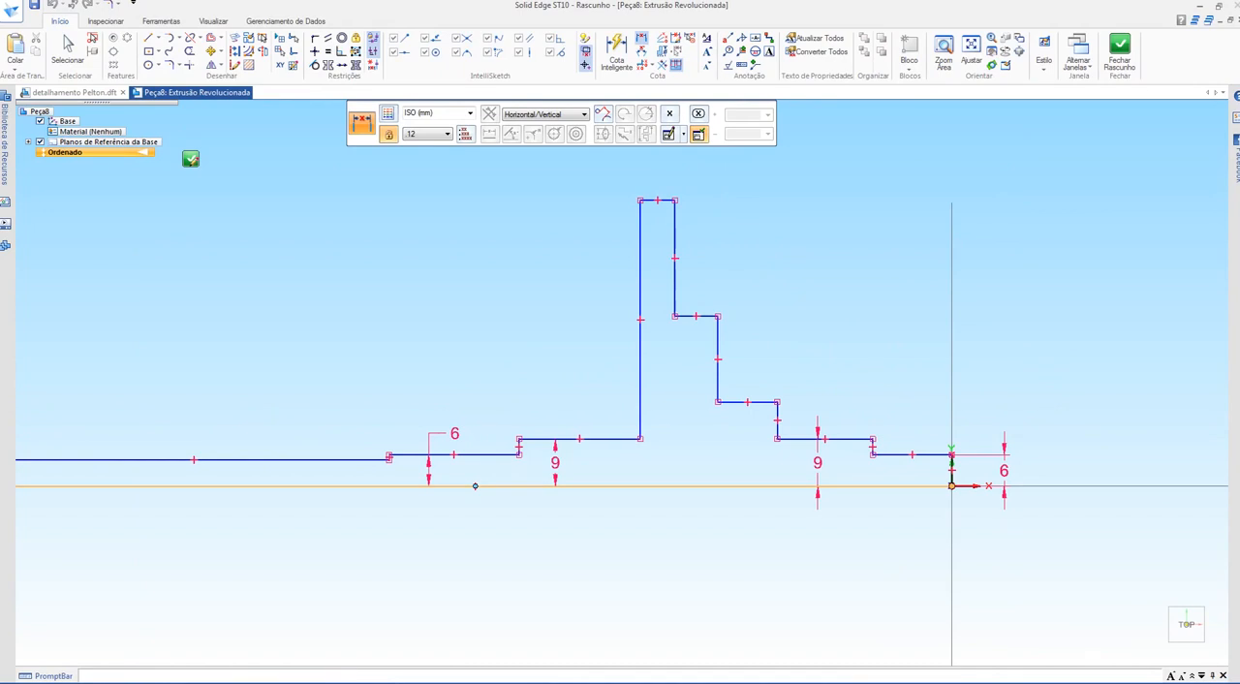
{"action": "left_click", "coordinate": [475, 486]}
{"action": "left_click", "coordinate": [658, 200]}
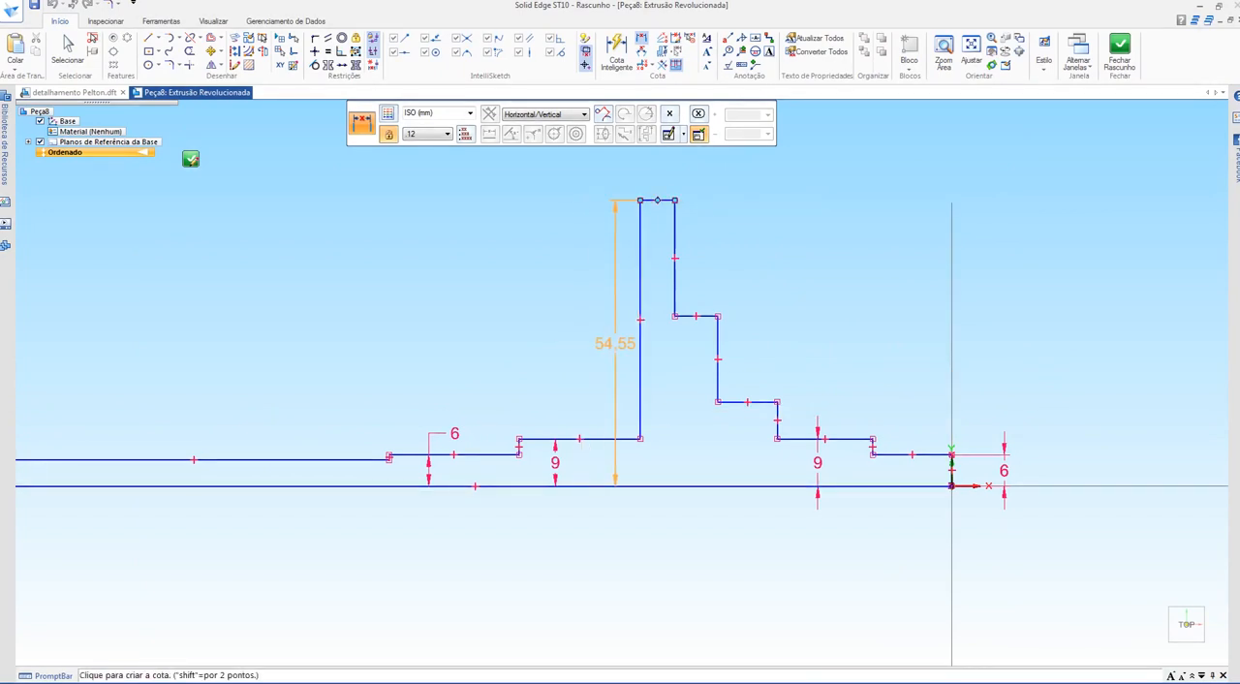
{"action": "left_click", "coordinate": [615, 376]}
{"action": "type", "text": "28"}
{"action": "key", "text": "Return"}
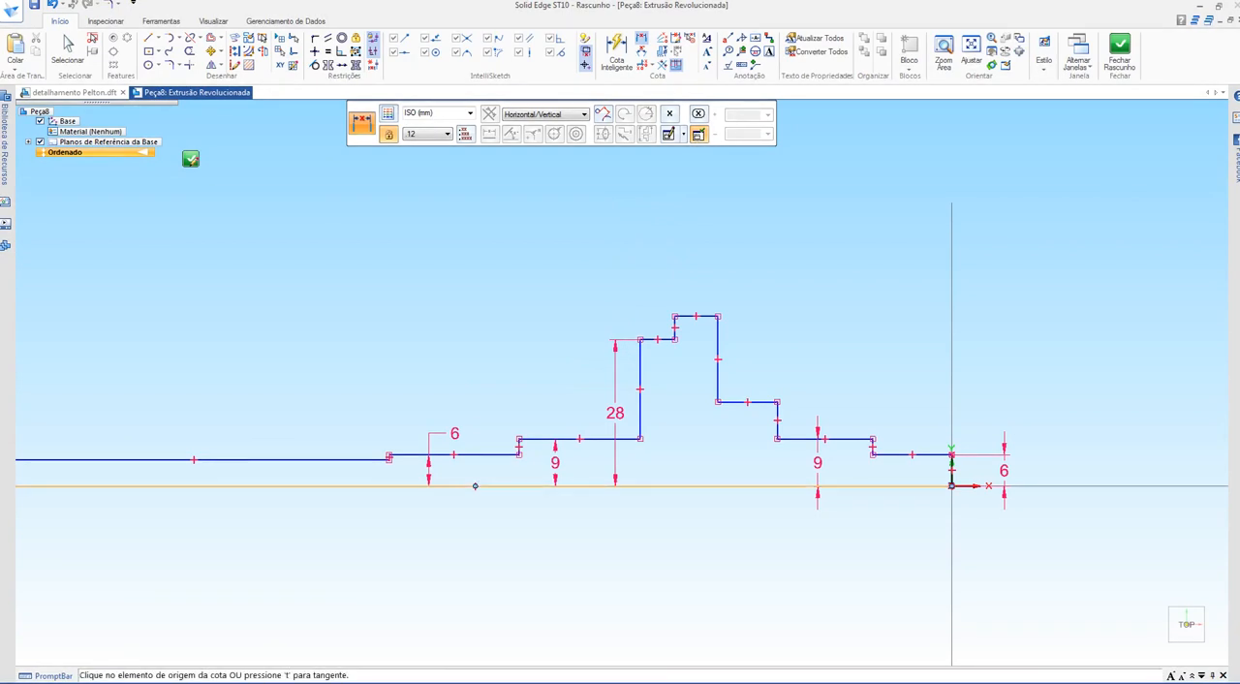
Step: Dimension the height above the base line of the step beside the flange on the origin side at 25 mm
{"action": "left_click", "coordinate": [475, 485]}
{"action": "left_click", "coordinate": [750, 401]}
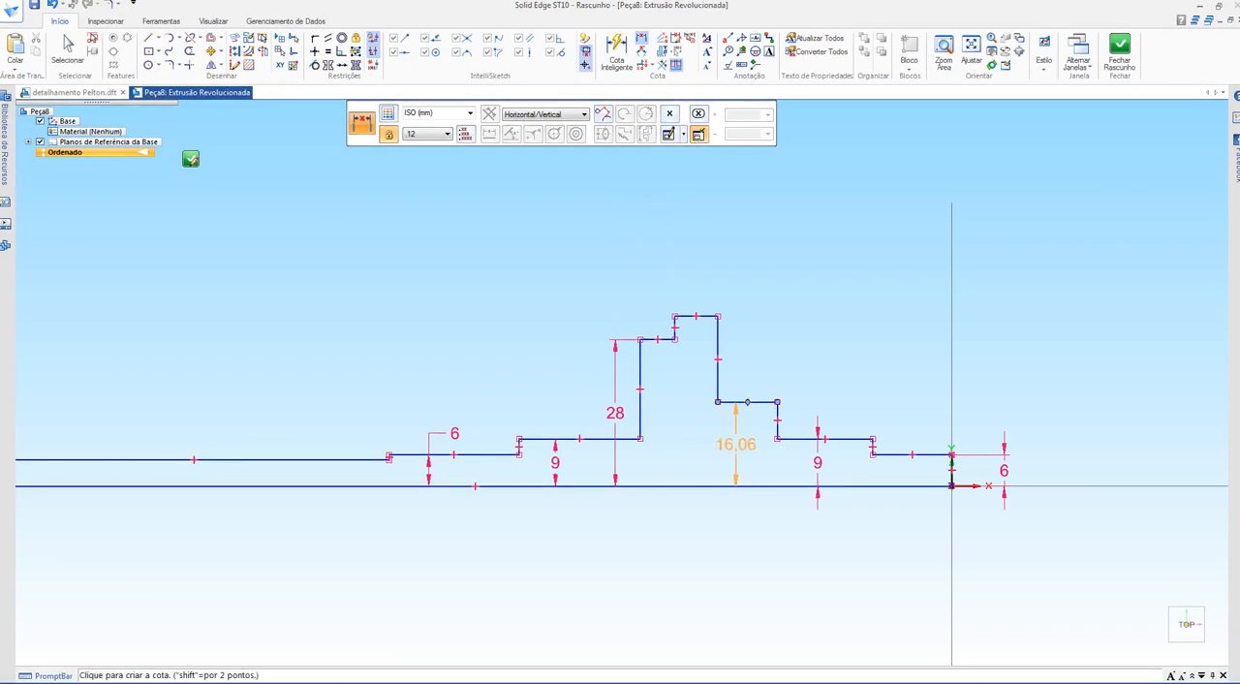
{"action": "key", "text": "Return"}
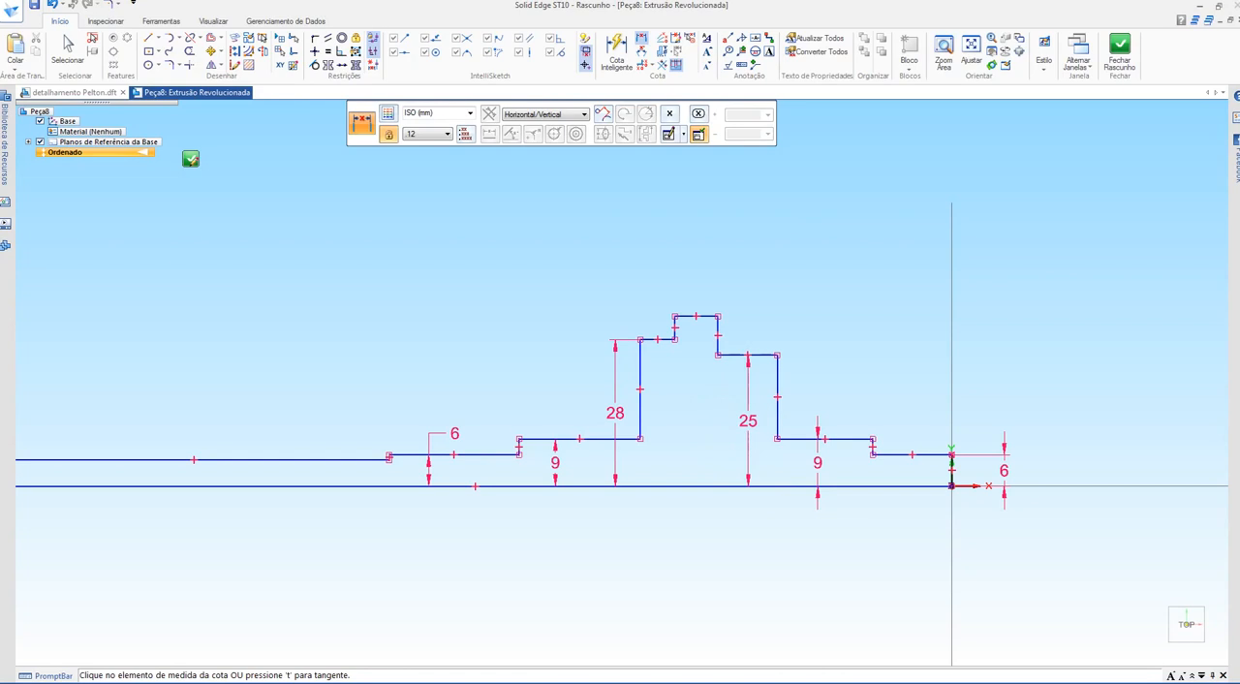
{"action": "key", "text": "Escape"}
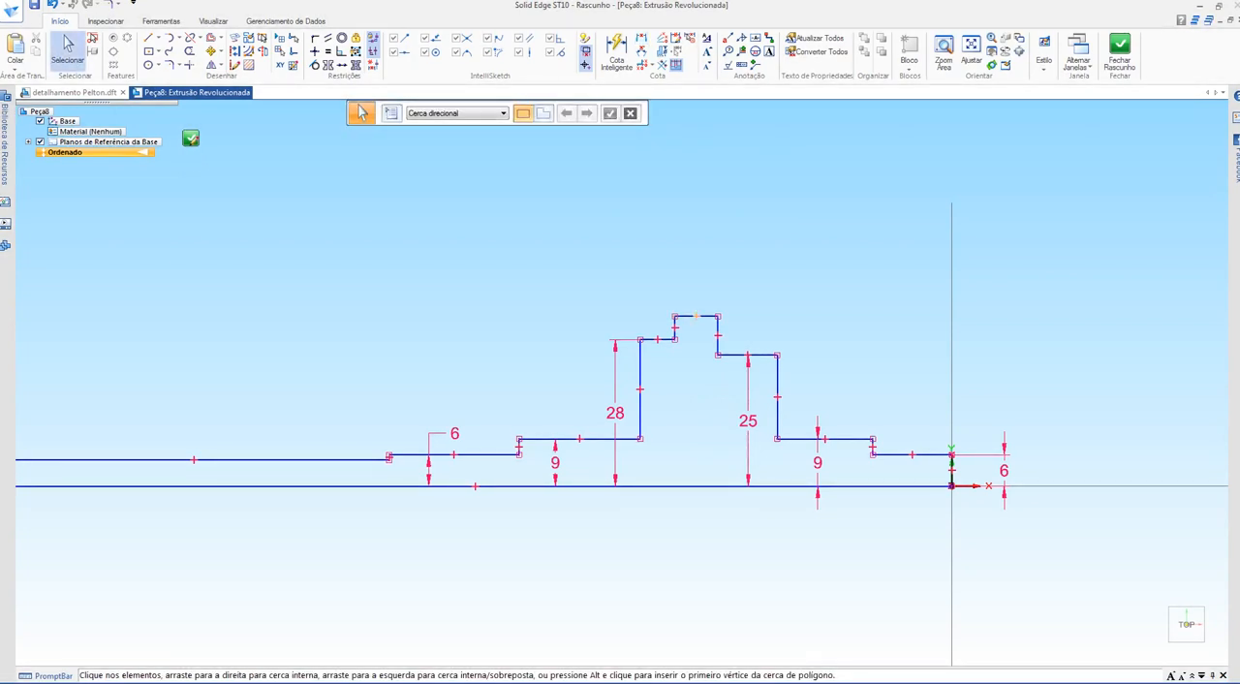
Step: Stretch the flange's top edge upward, clear of the neighbouring steps, to about 79 mm above the base line
{"action": "scroll", "coordinate": [690, 308], "scroll_direction": "up", "scroll_amount": 3}
{"action": "left_click", "coordinate": [731, 330]}
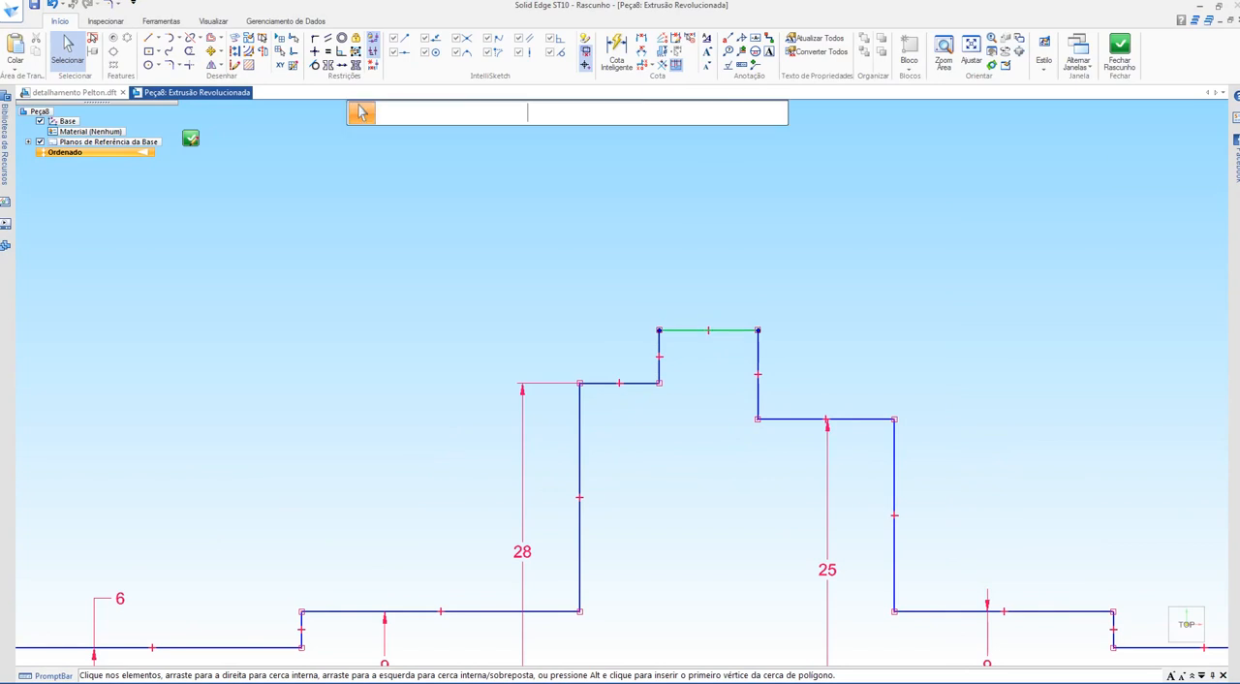
{"action": "left_click_drag", "start_coordinate": [731, 330], "coordinate": [733, 127]}
{"action": "scroll", "coordinate": [741, 384], "scroll_direction": "down", "scroll_amount": 5}
{"action": "middle_click_drag", "start_coordinate": [737, 325], "coordinate": [699, 348], "text": "shift"}
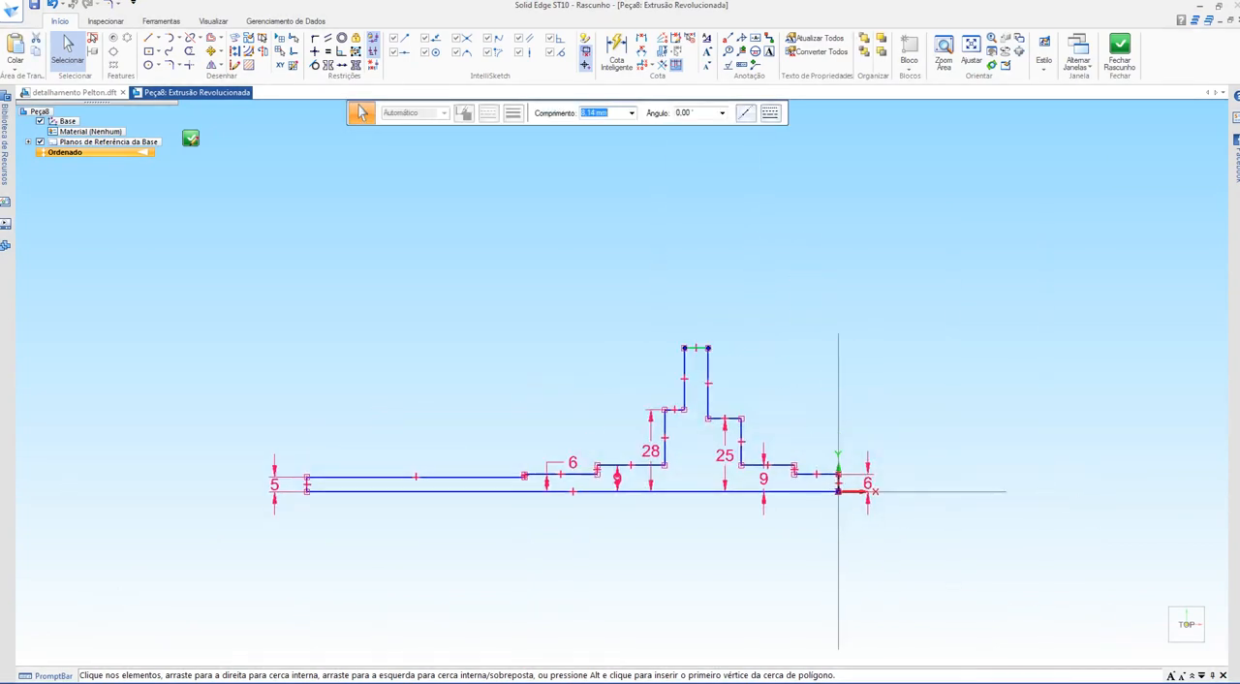
{"action": "scroll", "coordinate": [700, 348], "scroll_direction": "up", "scroll_amount": 3}
{"action": "left_click_drag", "start_coordinate": [699, 343], "coordinate": [699, 173]}
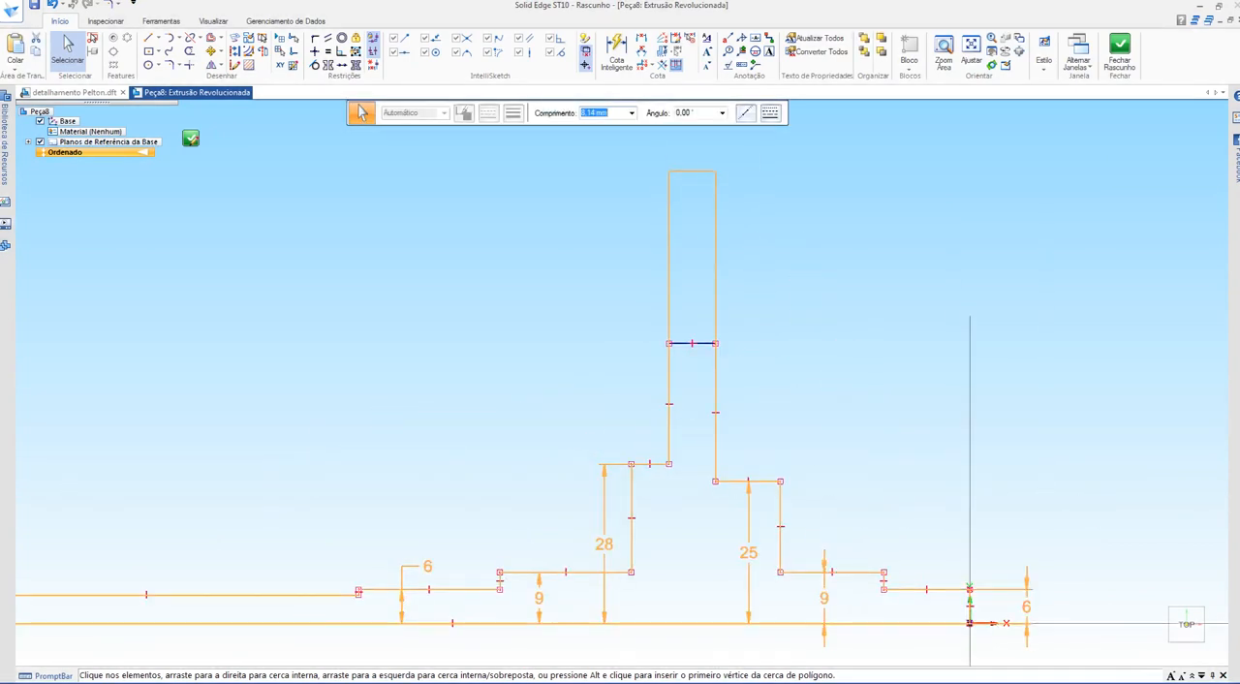
{"action": "scroll", "coordinate": [789, 363], "scroll_direction": "down", "scroll_amount": 3}
{"action": "key", "text": "Escape"}
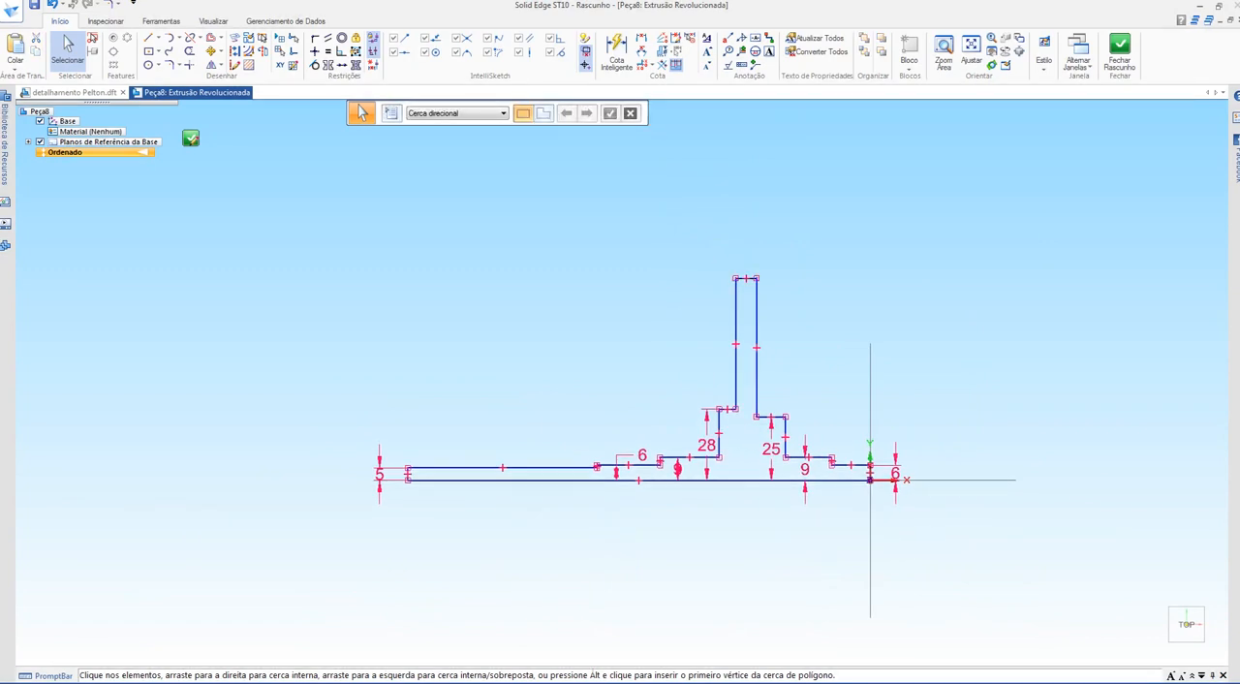
Step: Dimension the height of the flange's top edge above the base line, placing the dimension beyond the origin end
{"action": "left_click", "coordinate": [641, 39]}
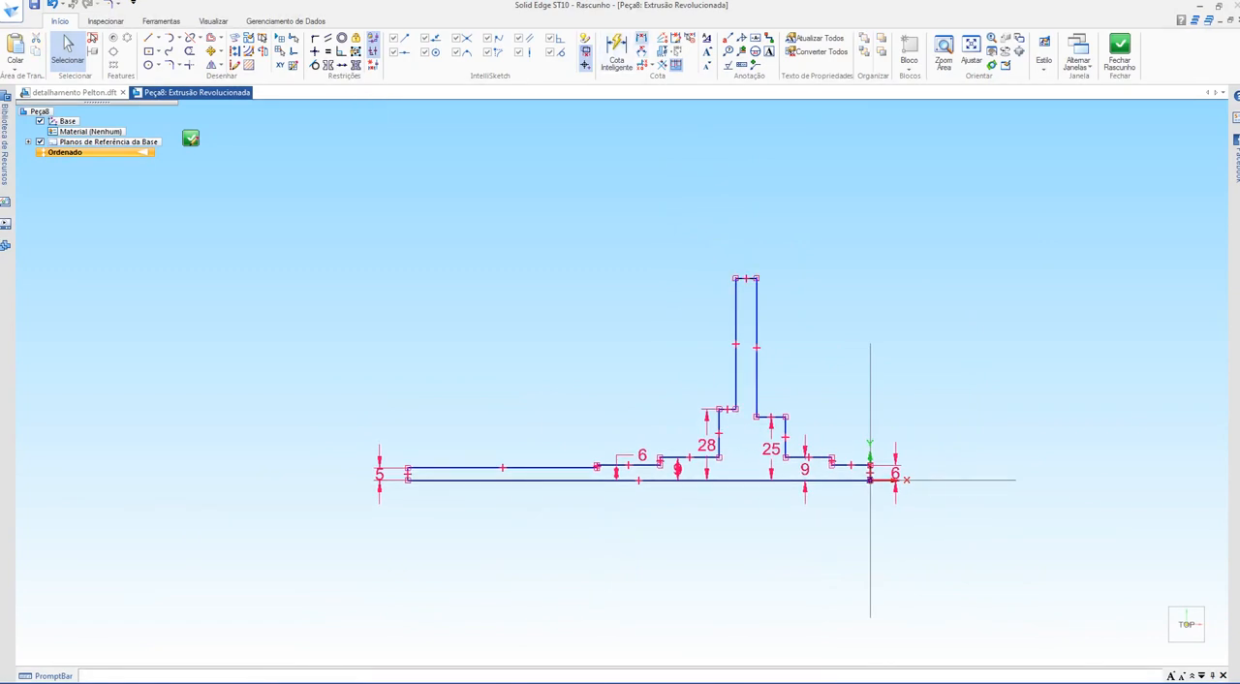
{"action": "left_click", "coordinate": [741, 479]}
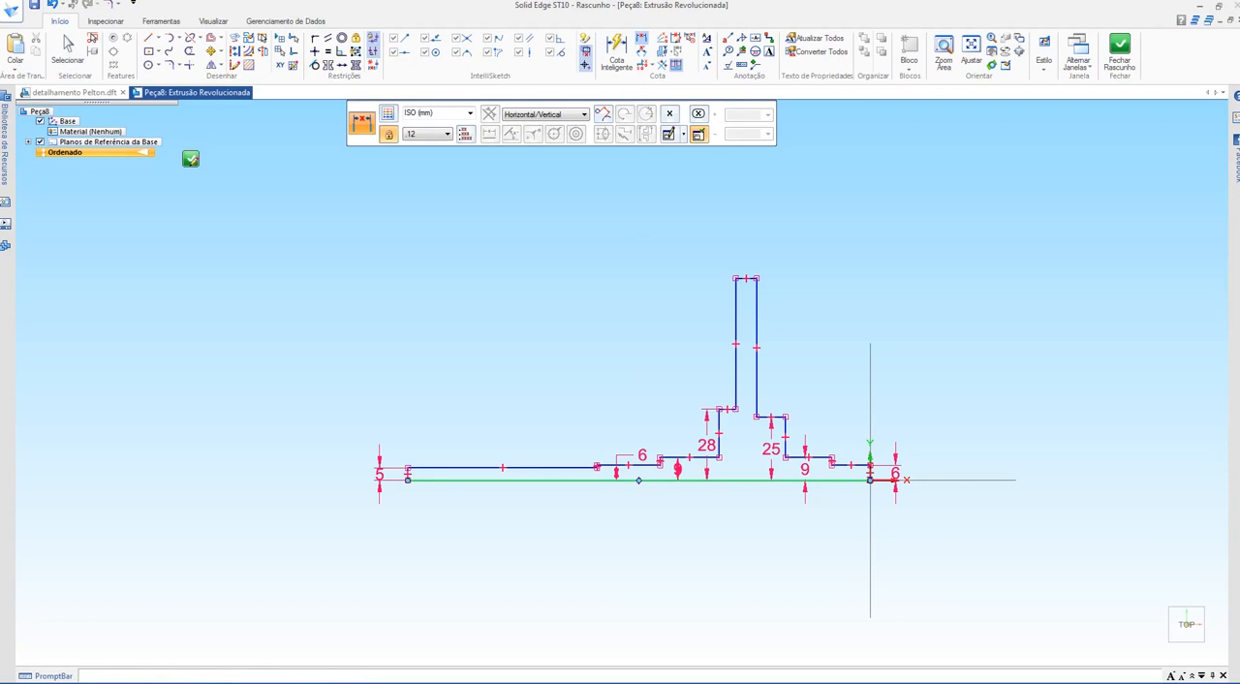
{"action": "left_click", "coordinate": [746, 278]}
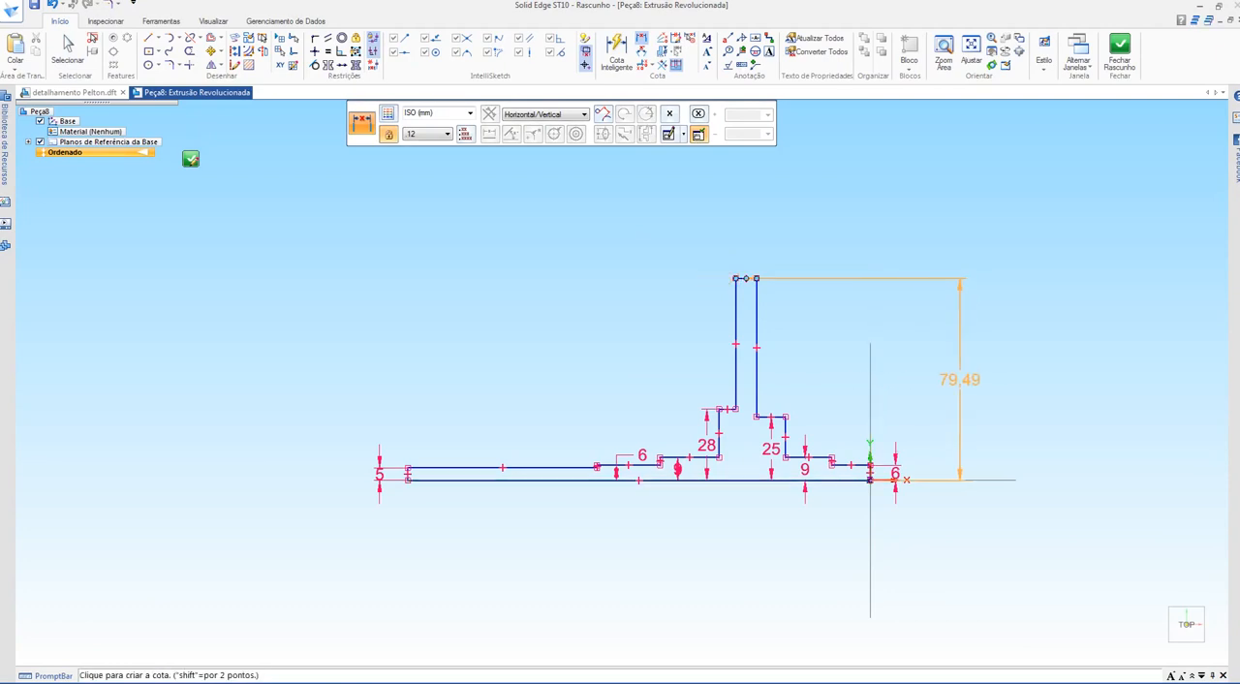
{"action": "left_click", "coordinate": [959, 380]}
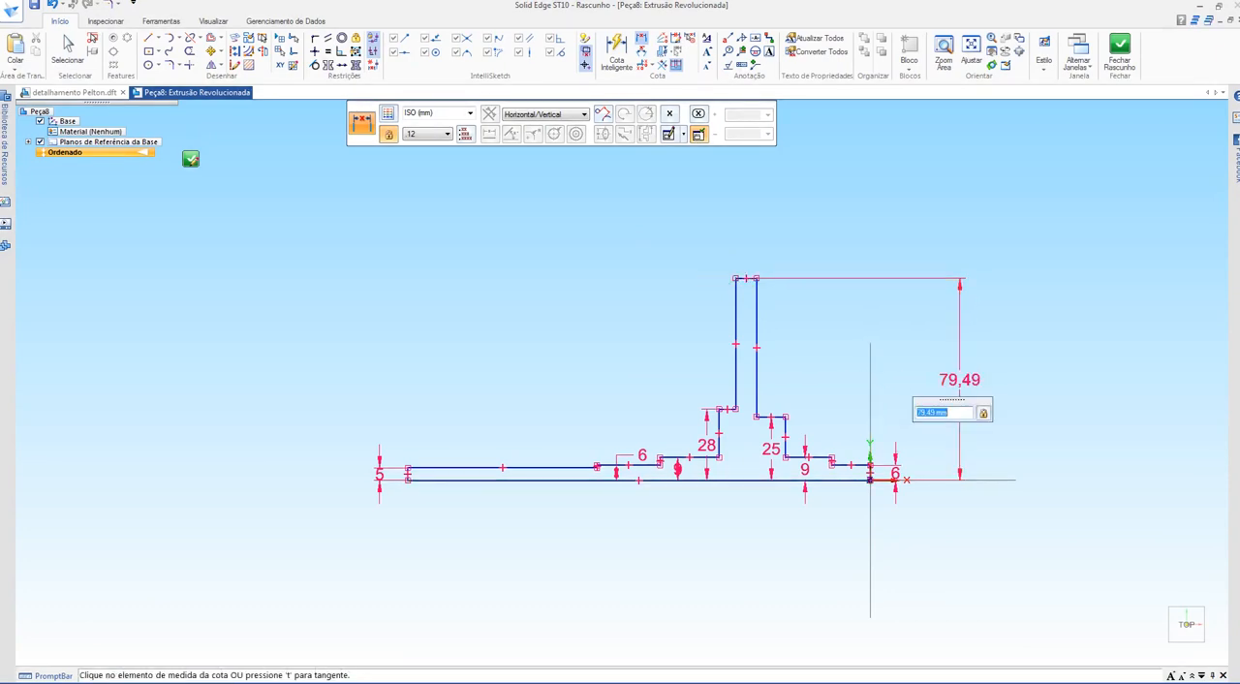
Step: Examine the flange's outer diameter in the front view of the Pelton drawing and compare it with the neighbouring views
{"action": "key", "text": "ctrl+Tab"}
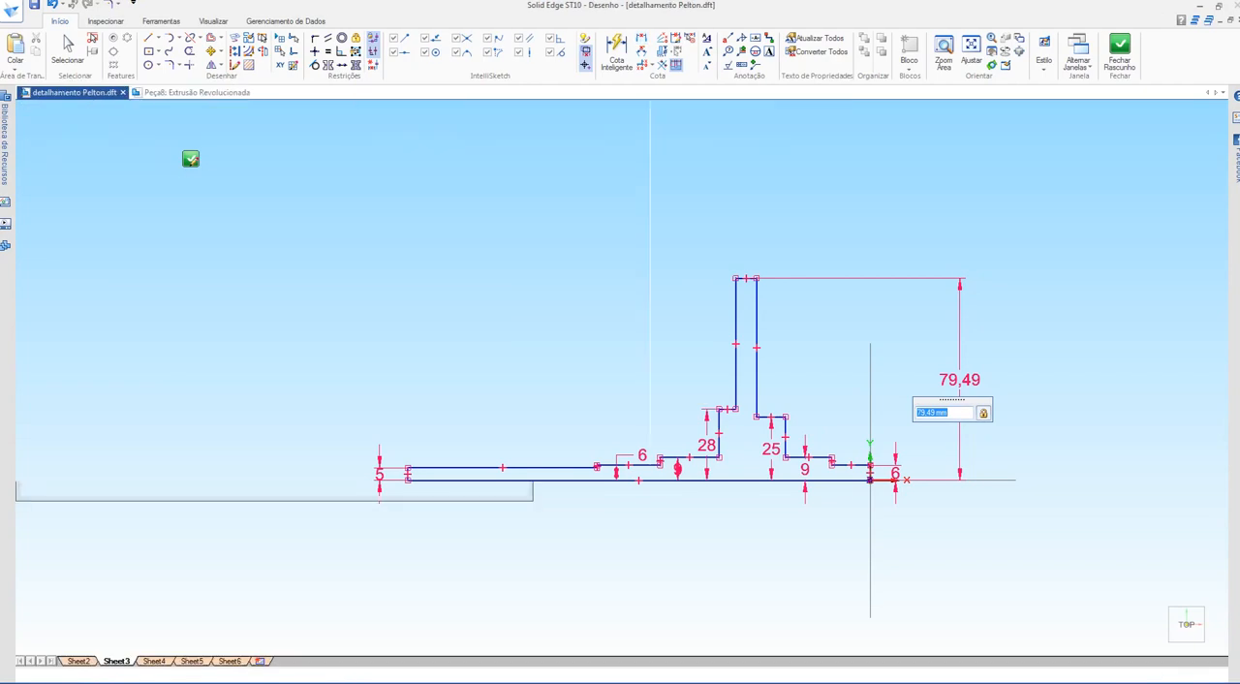
{"action": "scroll", "coordinate": [756, 300], "scroll_direction": "down", "scroll_amount": 4}
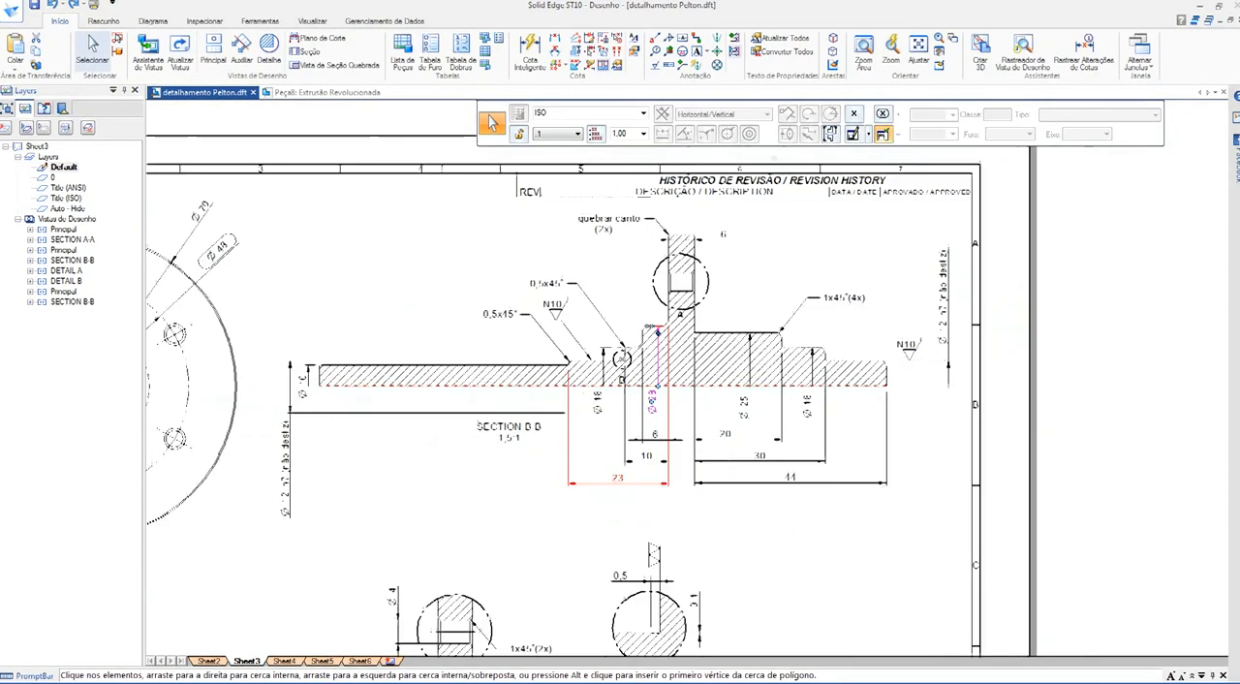
{"action": "middle_click_drag", "start_coordinate": [755, 301], "coordinate": [955, 260]}
{"action": "scroll", "coordinate": [214, 191], "scroll_direction": "up", "scroll_amount": 4}
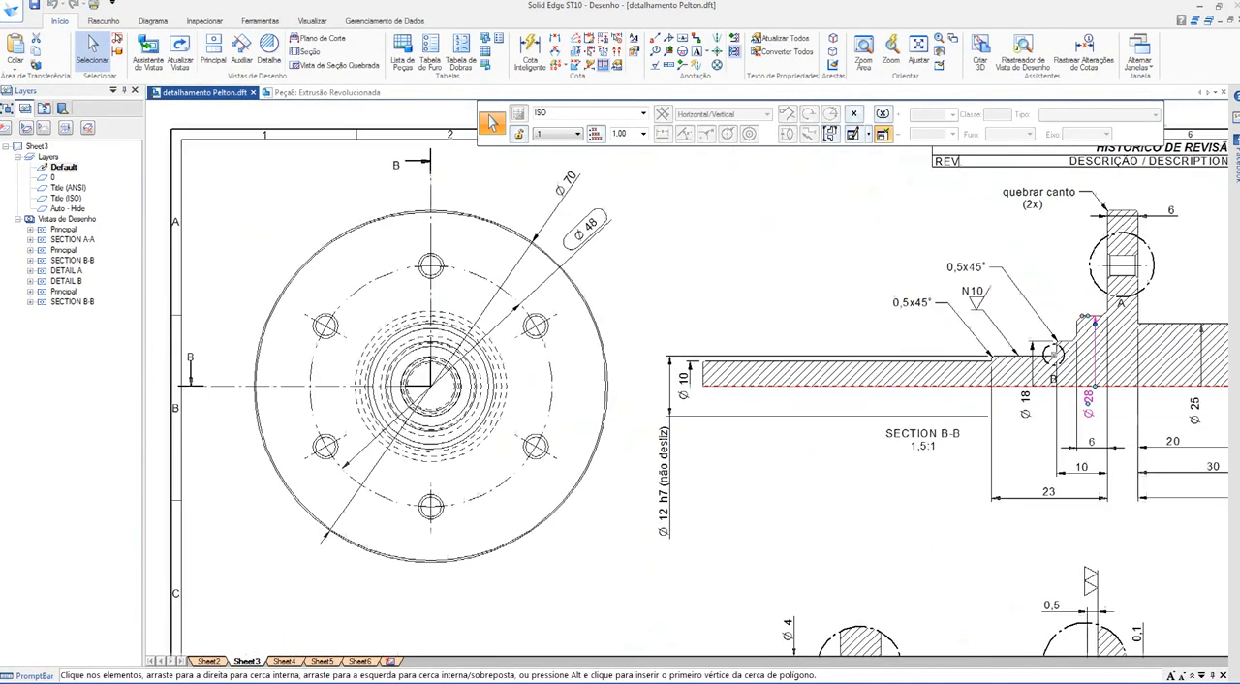
{"action": "scroll", "coordinate": [618, 212], "scroll_direction": "down", "scroll_amount": 2}
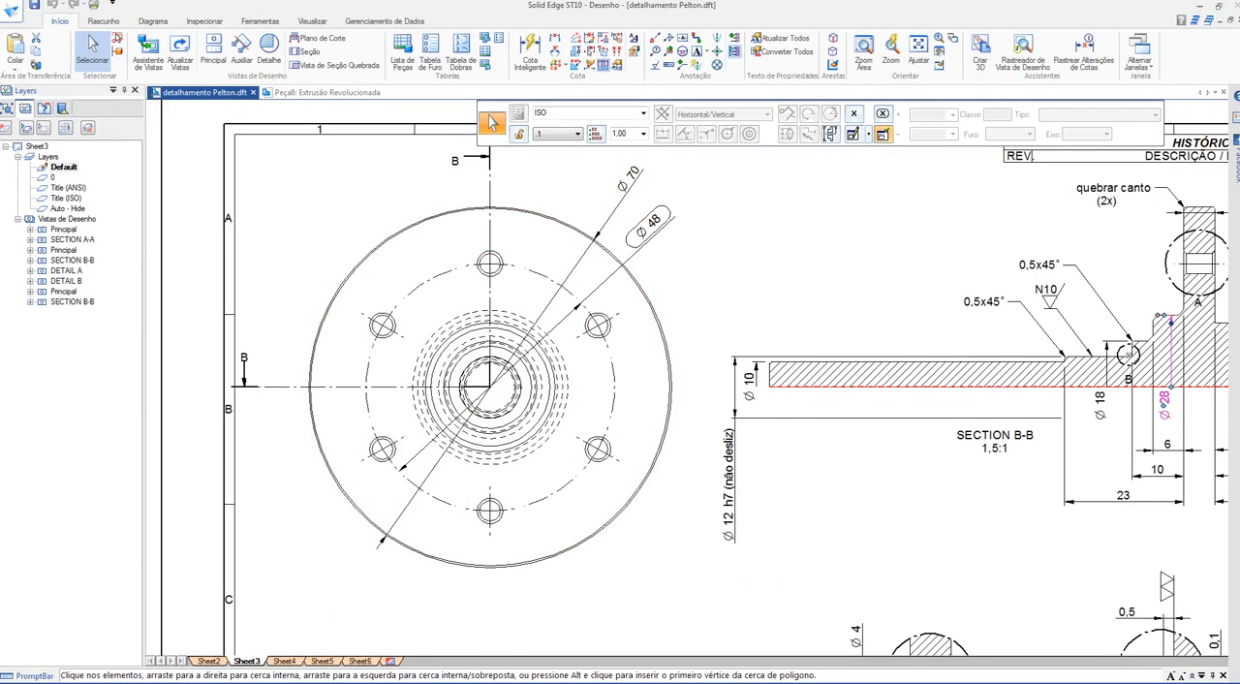
{"action": "left_click", "coordinate": [628, 181]}
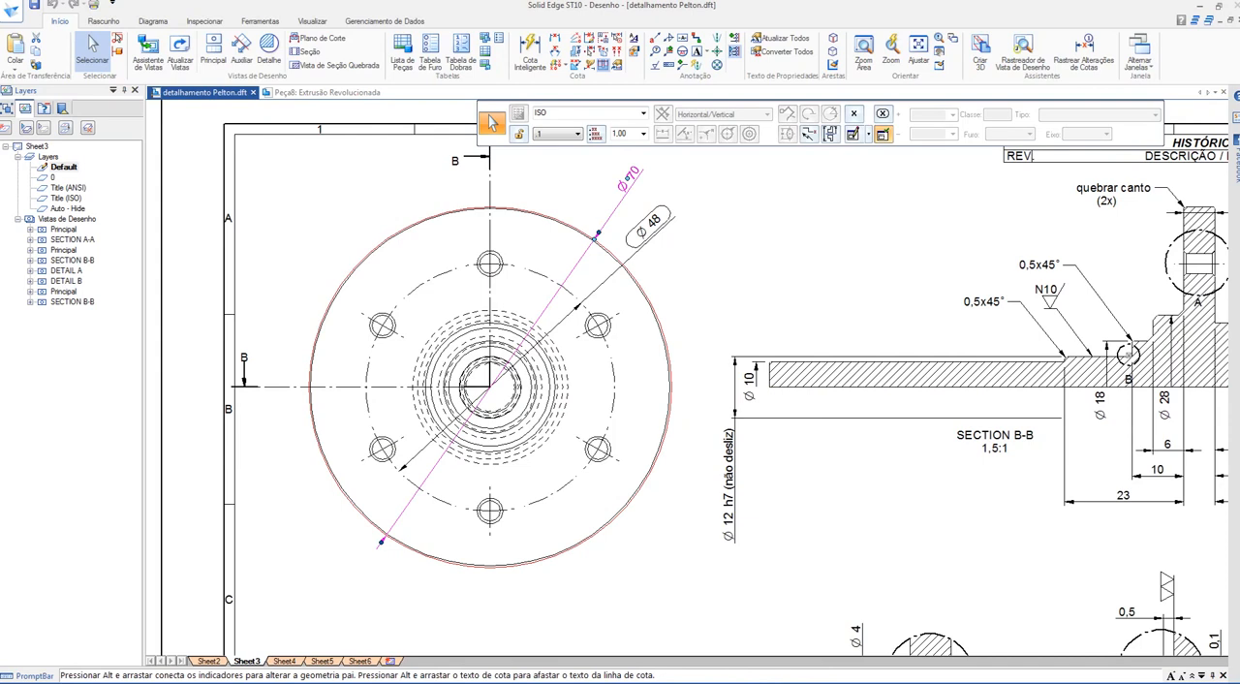
{"action": "scroll", "coordinate": [692, 206], "scroll_direction": "up", "scroll_amount": 4}
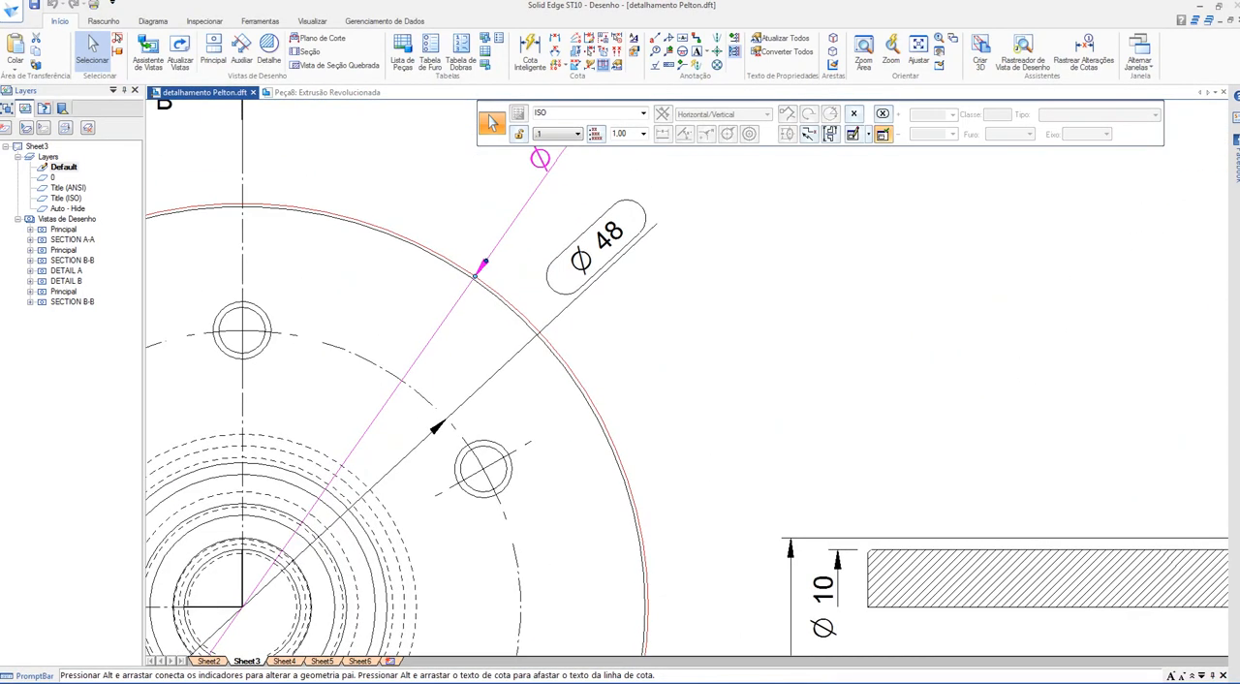
{"action": "scroll", "coordinate": [645, 393], "scroll_direction": "down", "scroll_amount": 4}
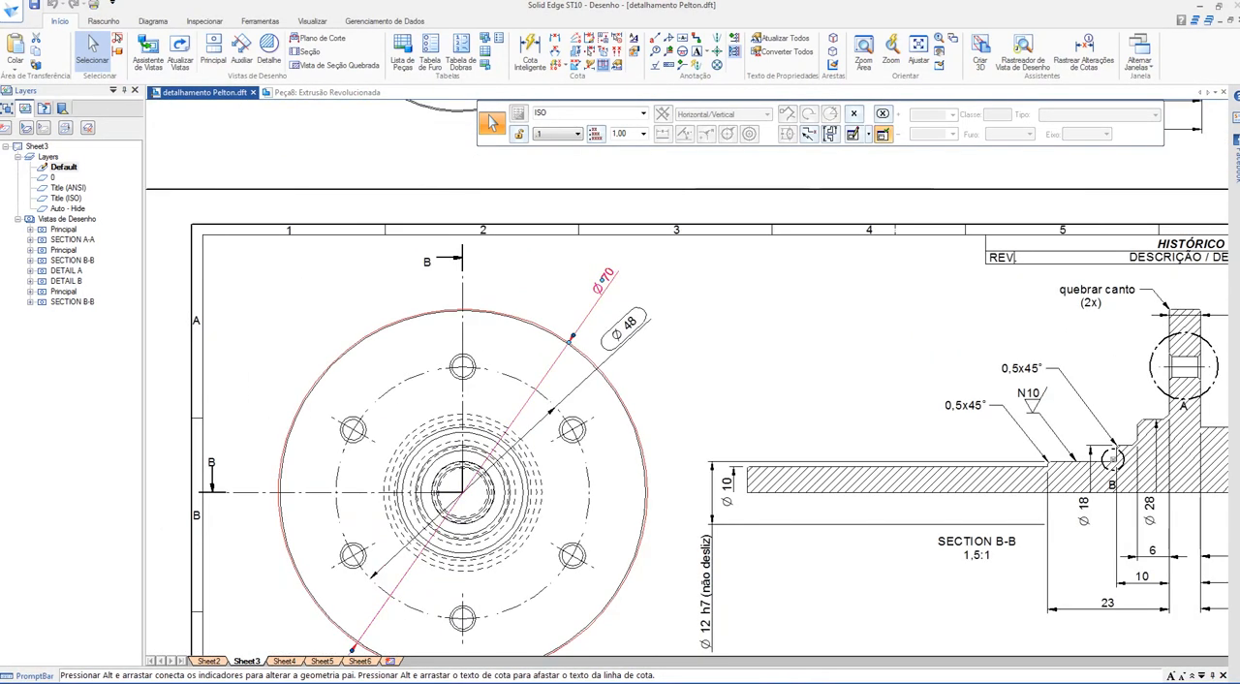
{"action": "scroll", "coordinate": [514, 324], "scroll_direction": "down", "scroll_amount": 5}
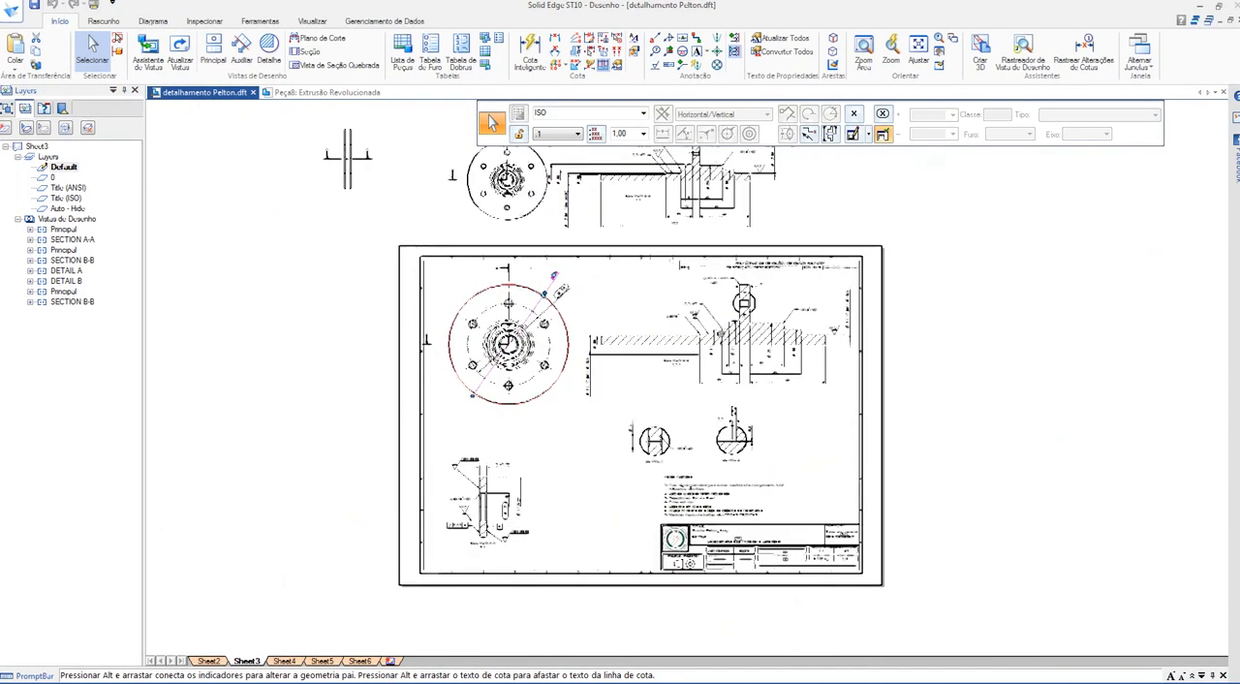
{"action": "scroll", "coordinate": [513, 443], "scroll_direction": "up", "scroll_amount": 5}
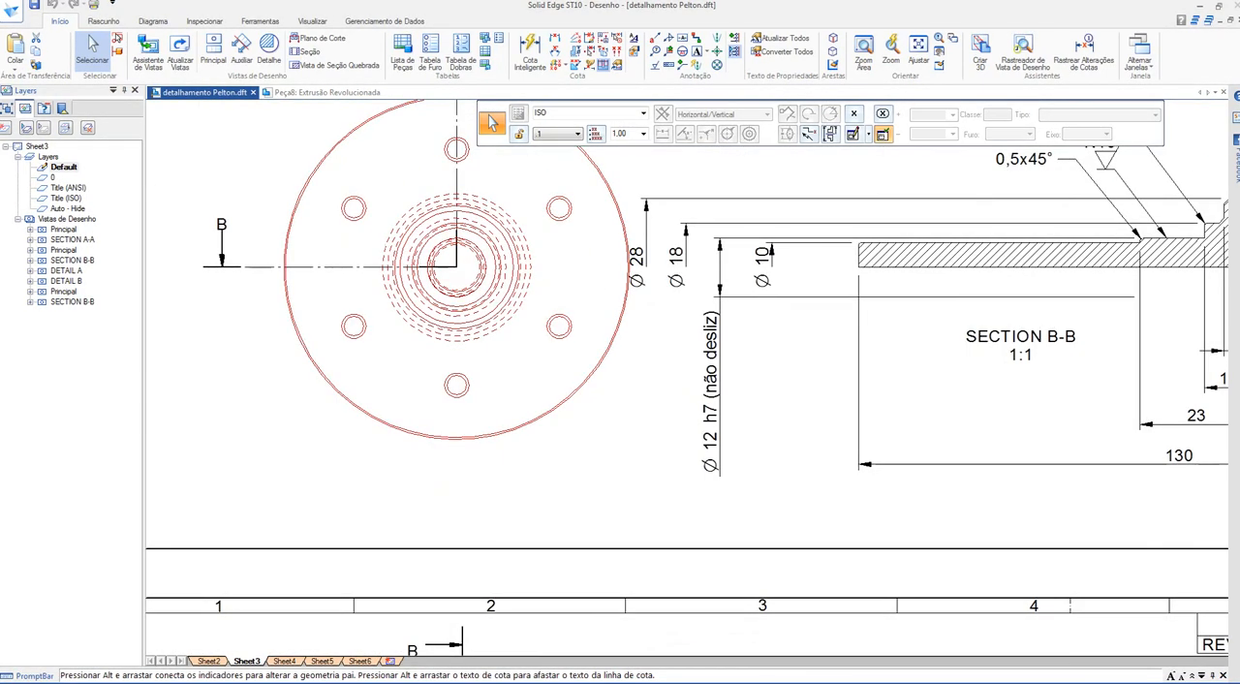
{"action": "scroll", "coordinate": [542, 283], "scroll_direction": "down", "scroll_amount": 7}
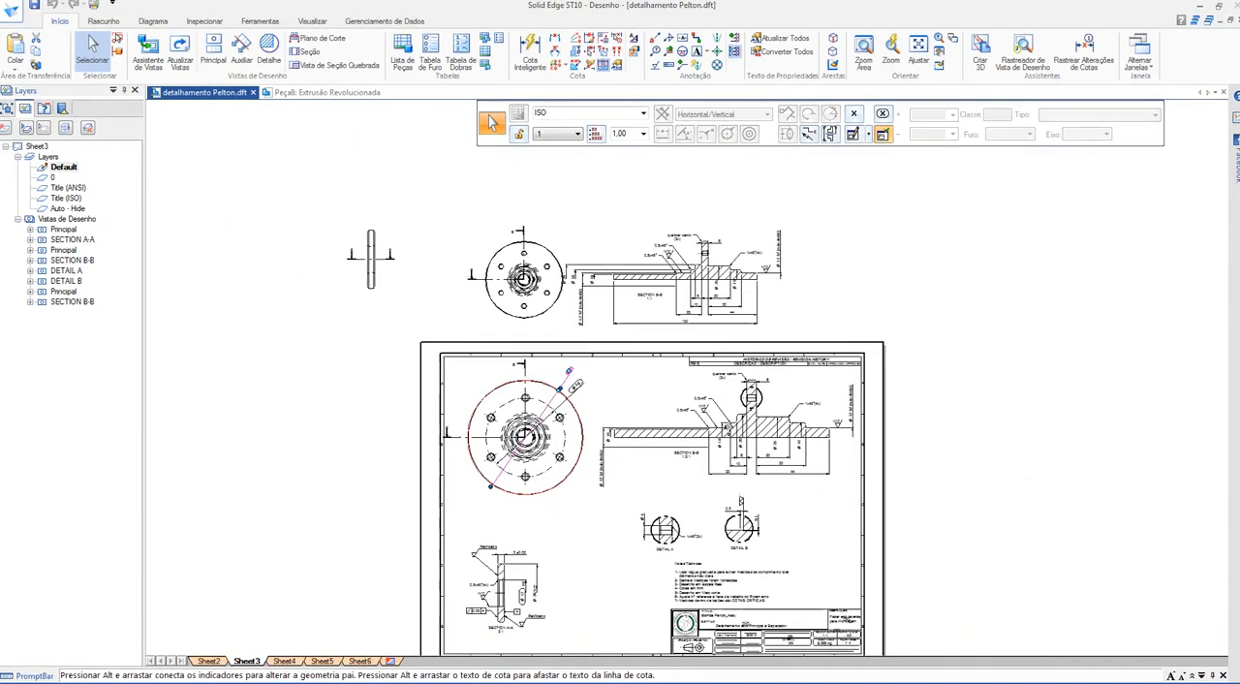
{"action": "key", "text": "Escape"}
{"action": "scroll", "coordinate": [548, 374], "scroll_direction": "up", "scroll_amount": 5}
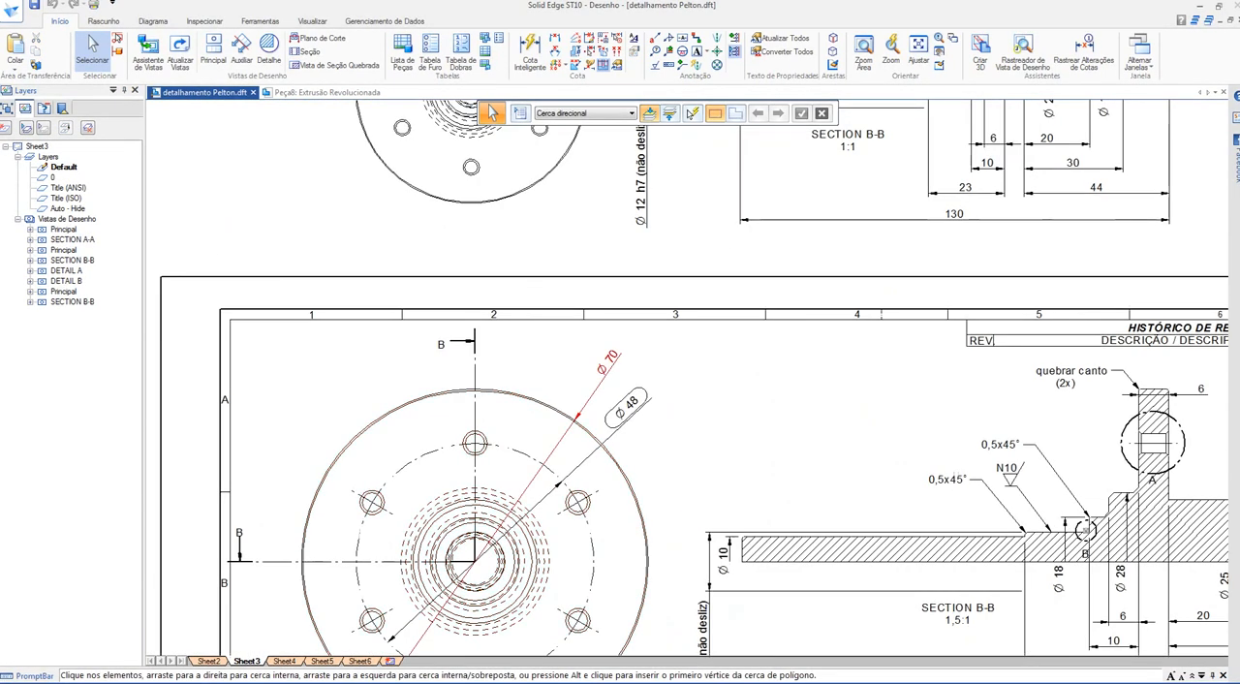
Step: Return to the revolved-profile sketch and set the height of the flange's top edge above the base line to 70 mm
{"action": "key", "text": "ctrl+Tab"}
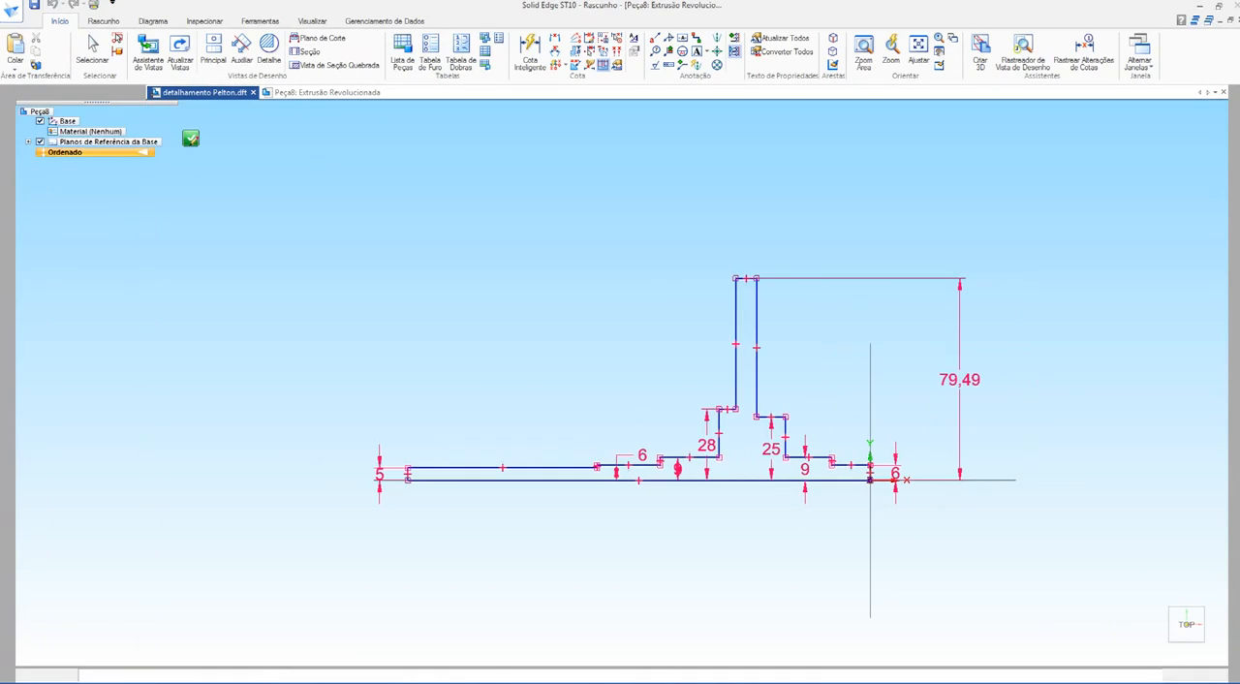
{"action": "left_click", "coordinate": [959, 379]}
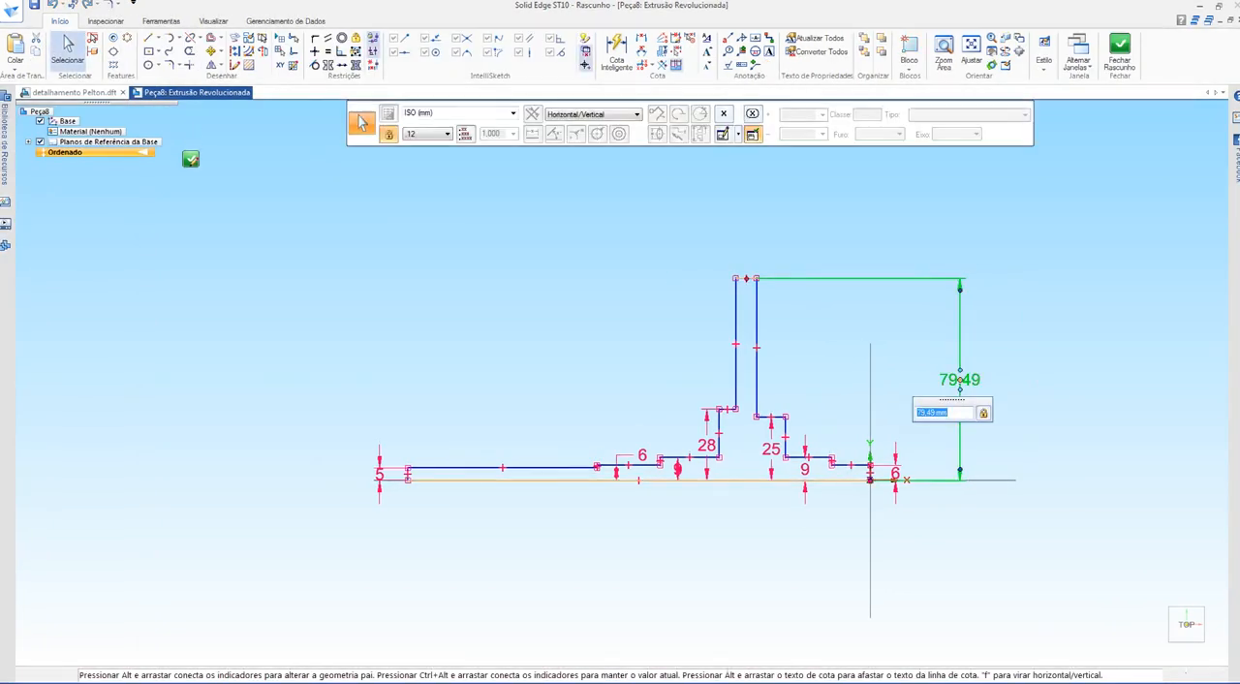
{"action": "key", "text": "Return"}
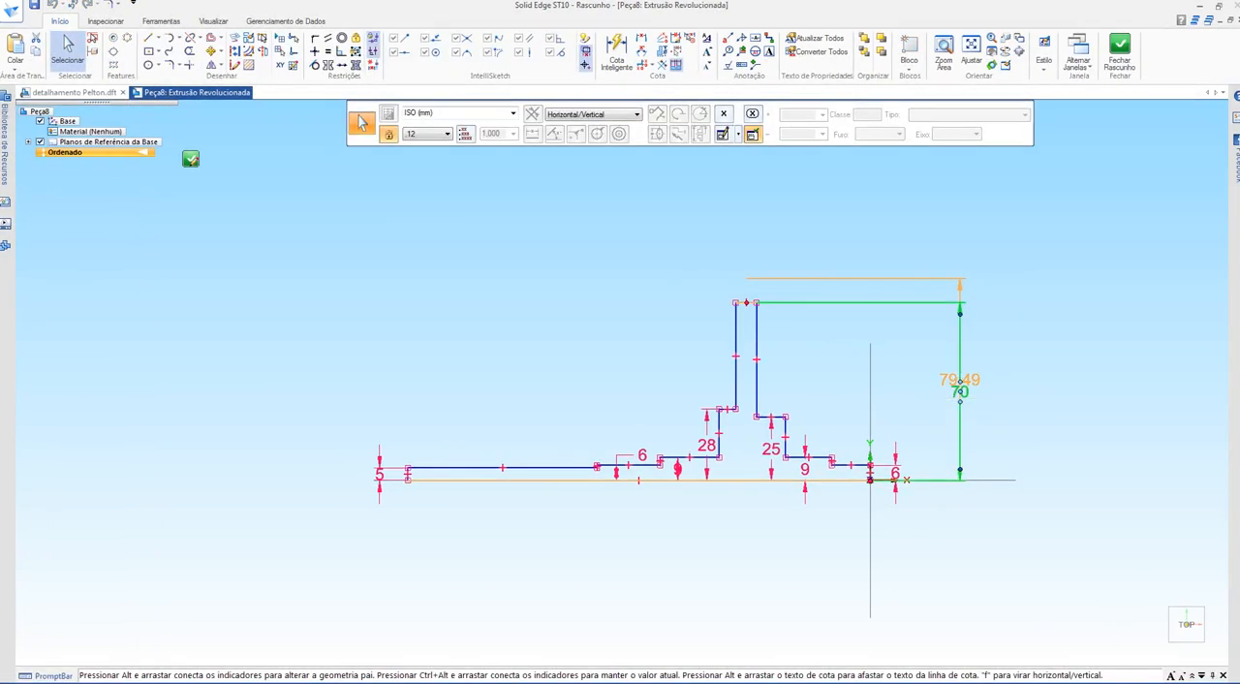
{"action": "left_click", "coordinate": [360, 122]}
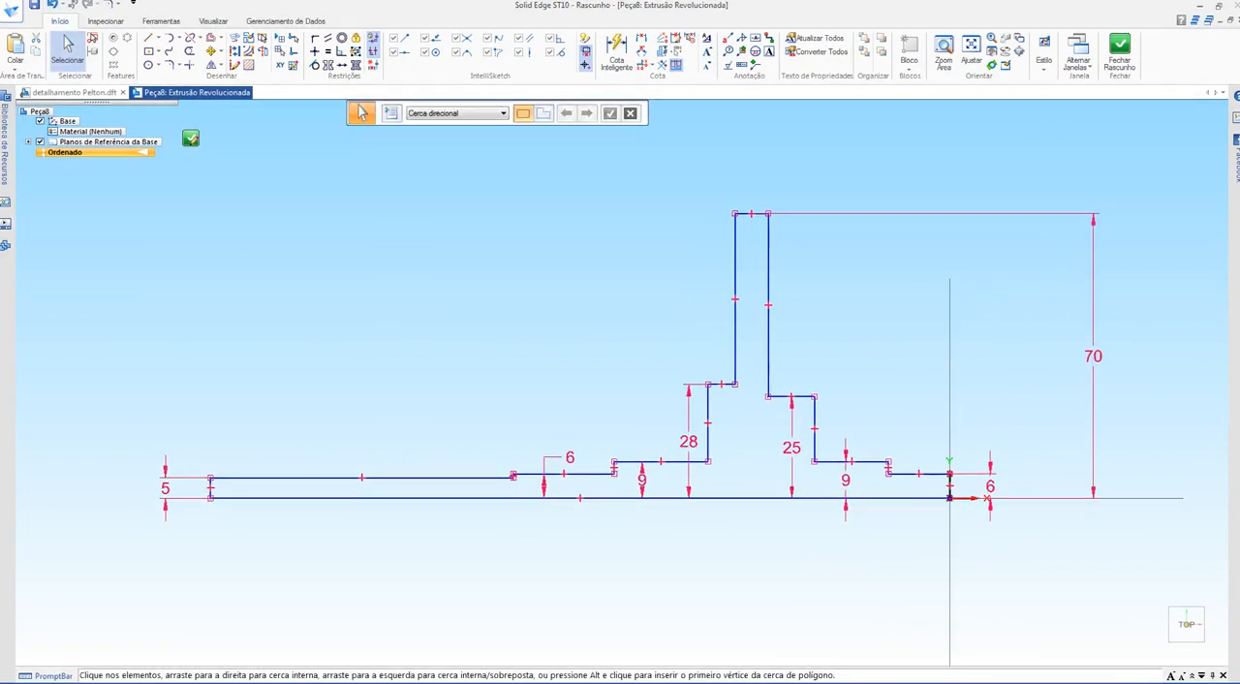
Step: Examine the horizontal length dimensions of the shaft steps and flange in section B-B of the Pelton drawing
{"action": "key", "text": "ctrl+Tab"}
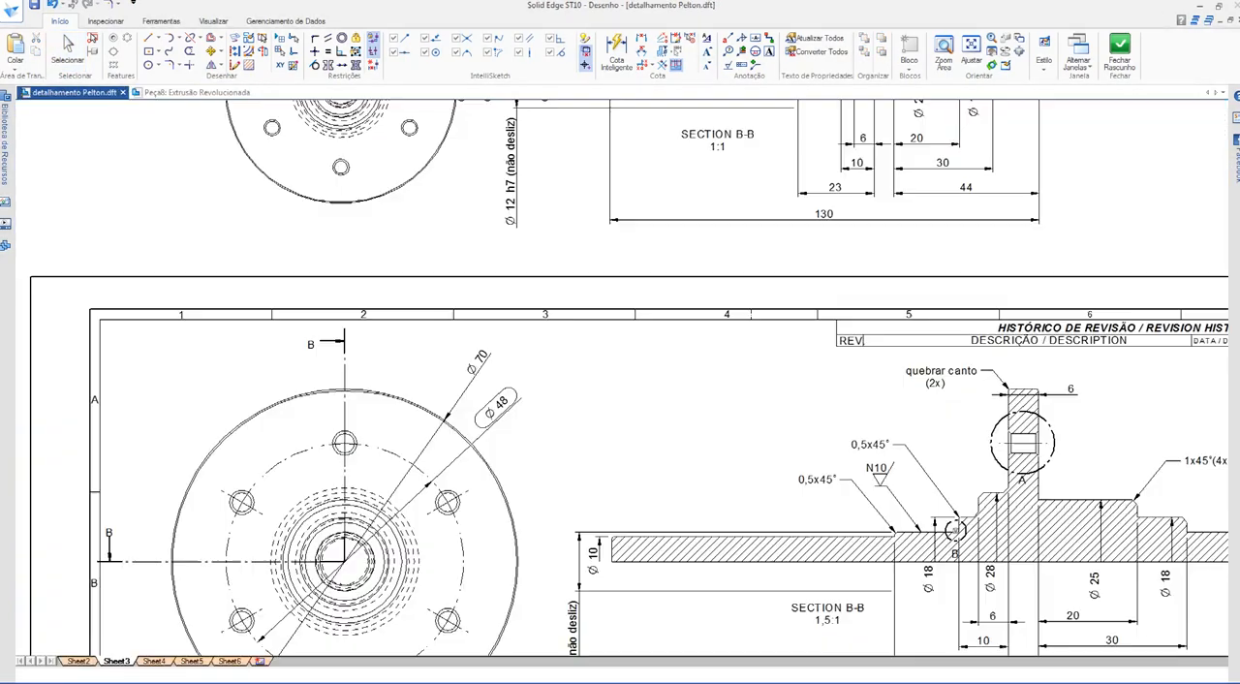
{"action": "mouse_move", "coordinate": [775, 368]}
{"action": "middle_mouse_down"}
{"action": "mouse_move", "coordinate": [747, 355]}
{"action": "mouse_move", "coordinate": [597, 509]}
{"action": "mouse_move", "coordinate": [599, 525]}
{"action": "mouse_move", "coordinate": [533, 177]}
{"action": "mouse_move", "coordinate": [513, 153]}
{"action": "middle_mouse_up"}
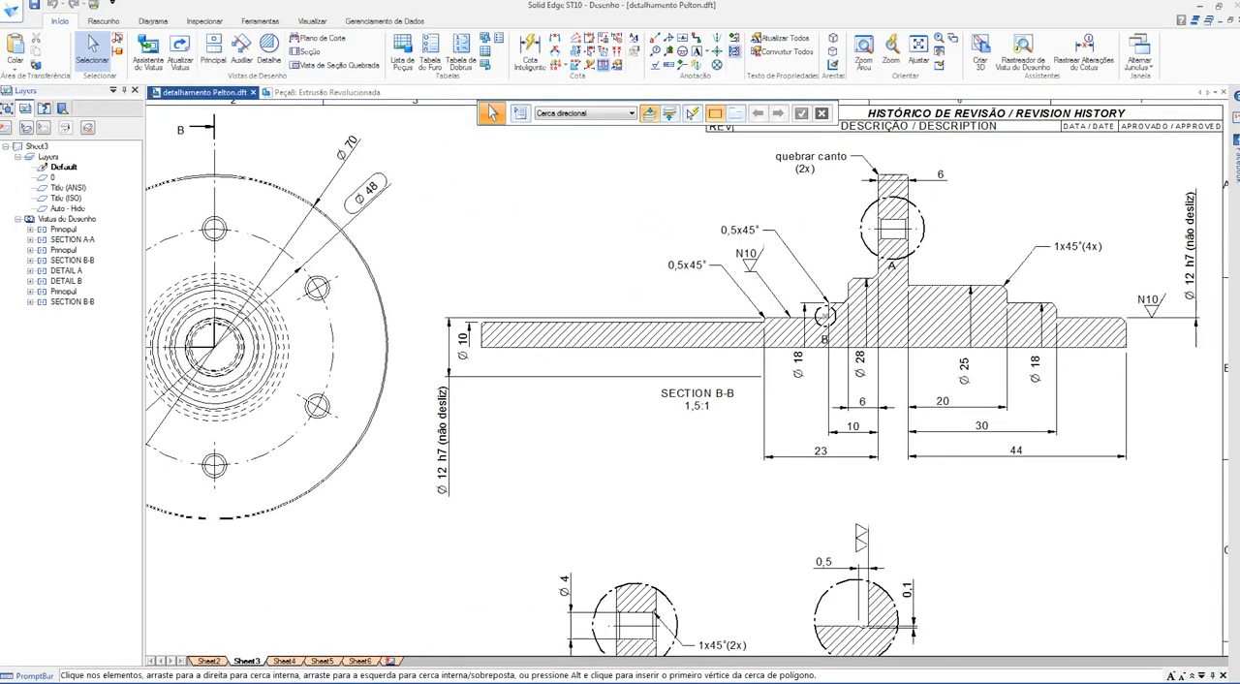
{"action": "middle_click_drag", "start_coordinate": [853, 425], "coordinate": [731, 434]}
{"action": "scroll", "coordinate": [746, 426], "scroll_direction": "up", "scroll_amount": 2}
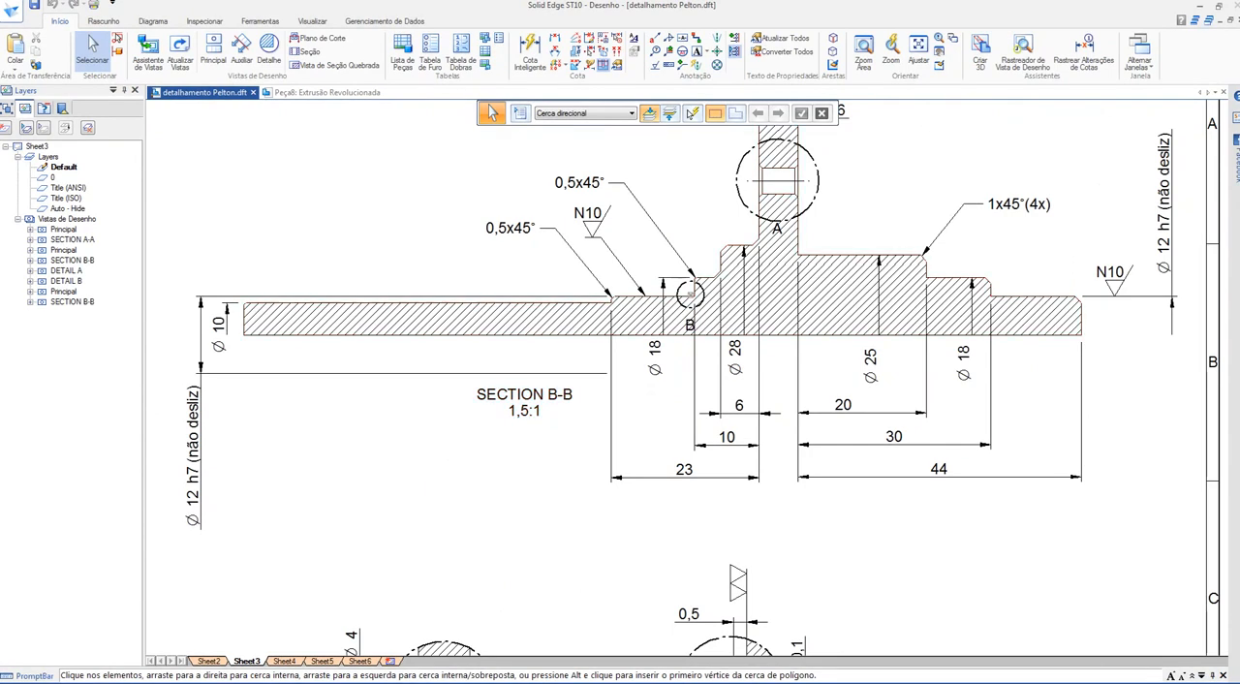
{"action": "scroll", "coordinate": [924, 196], "scroll_direction": "up", "scroll_amount": 1}
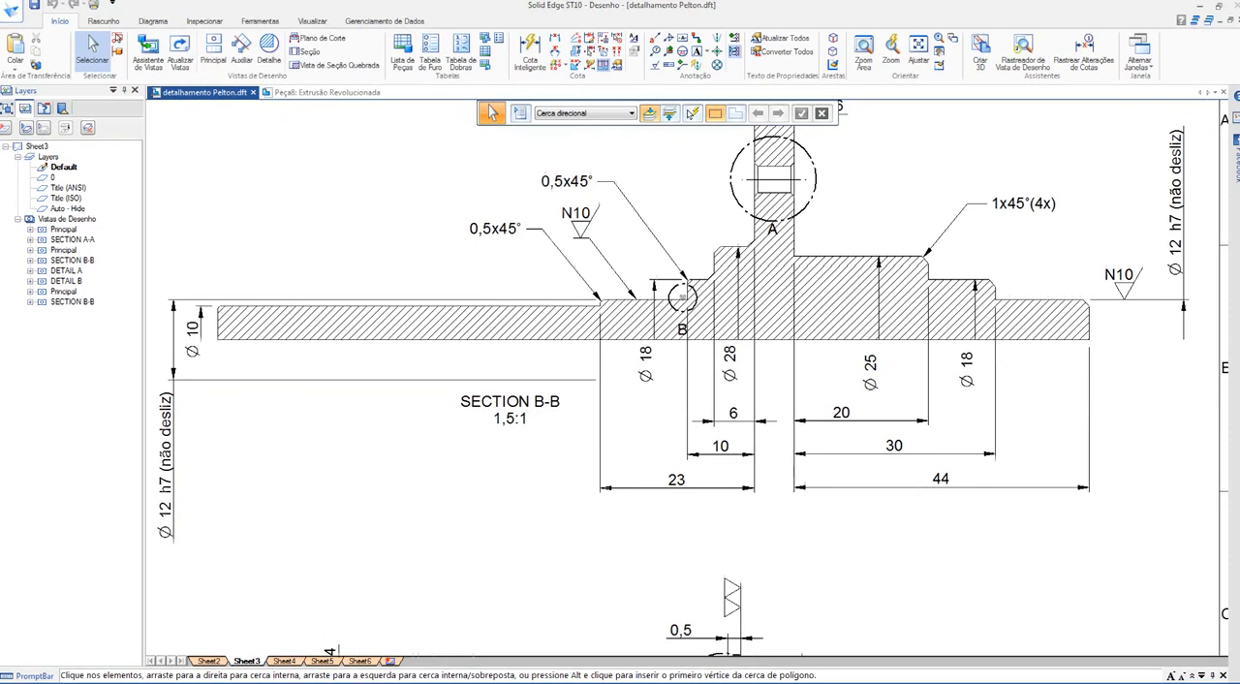
{"action": "mouse_move", "coordinate": [924, 196]}
{"action": "middle_mouse_down"}
{"action": "mouse_move", "coordinate": [839, 244]}
{"action": "mouse_move", "coordinate": [822, 281]}
{"action": "middle_mouse_up"}
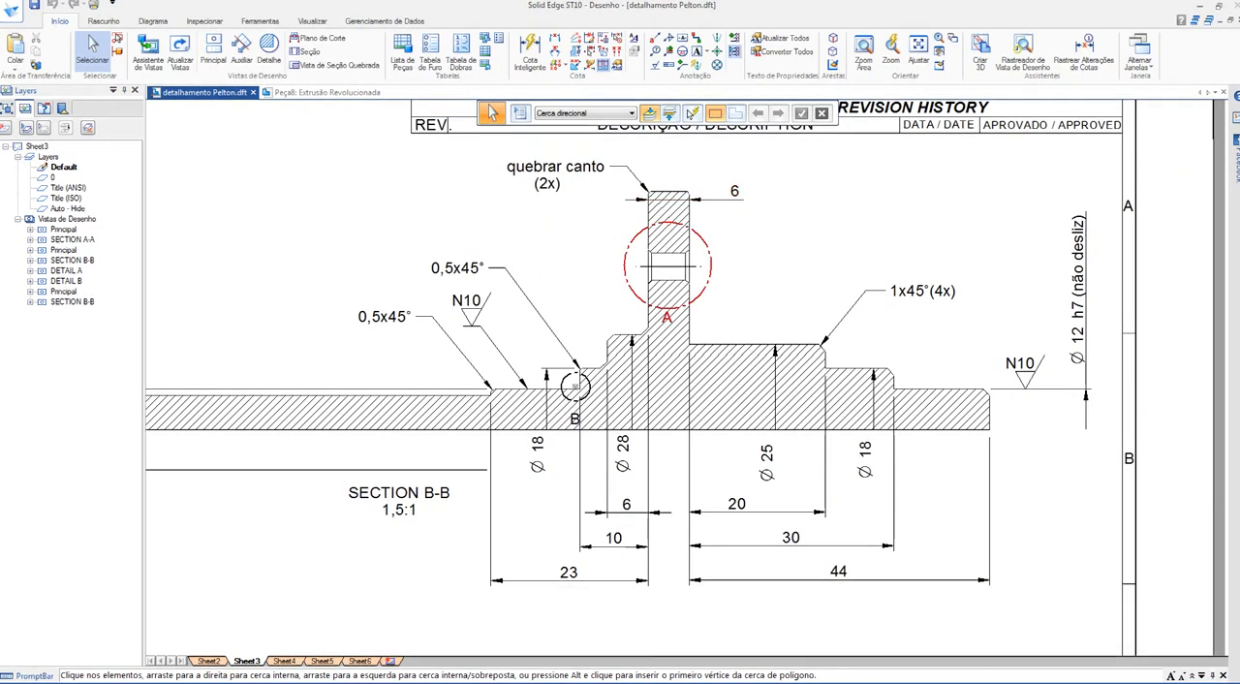
{"action": "scroll", "coordinate": [777, 326], "scroll_direction": "down", "scroll_amount": 3}
{"action": "scroll", "coordinate": [809, 324], "scroll_direction": "down", "scroll_amount": 2}
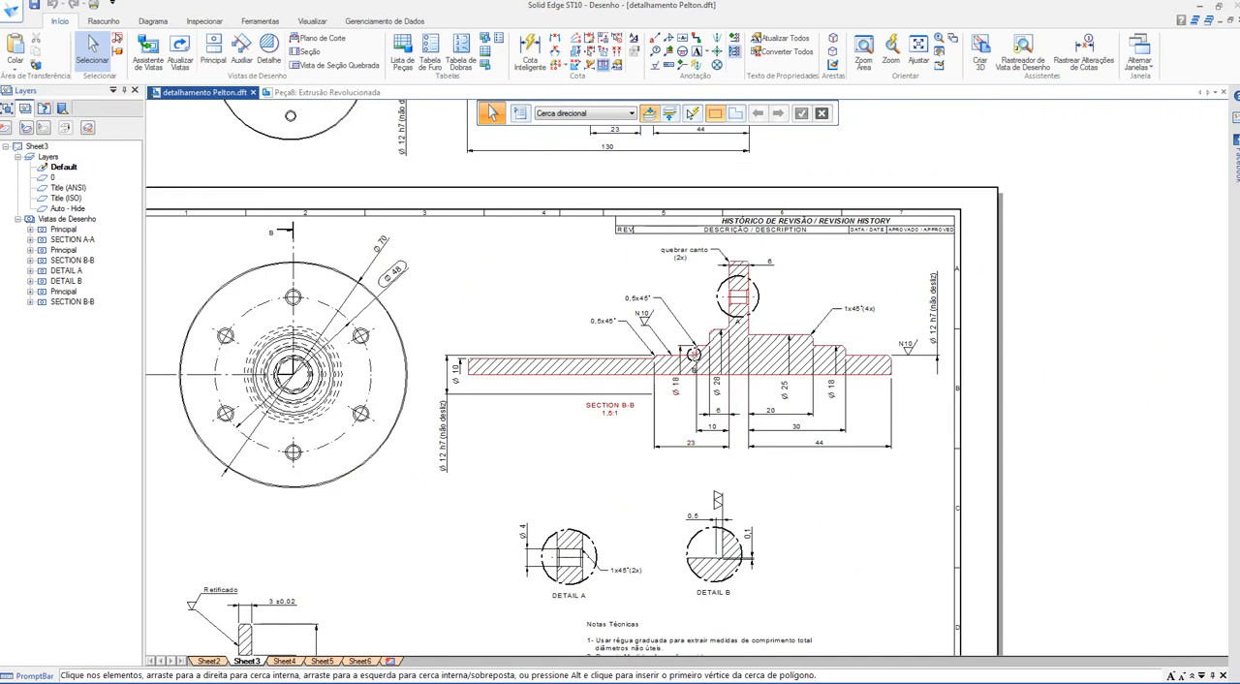
Step: Open the main shaft part from the drawing's section B-B view and hide its base reference planes
{"action": "double_click", "coordinate": [809, 326]}
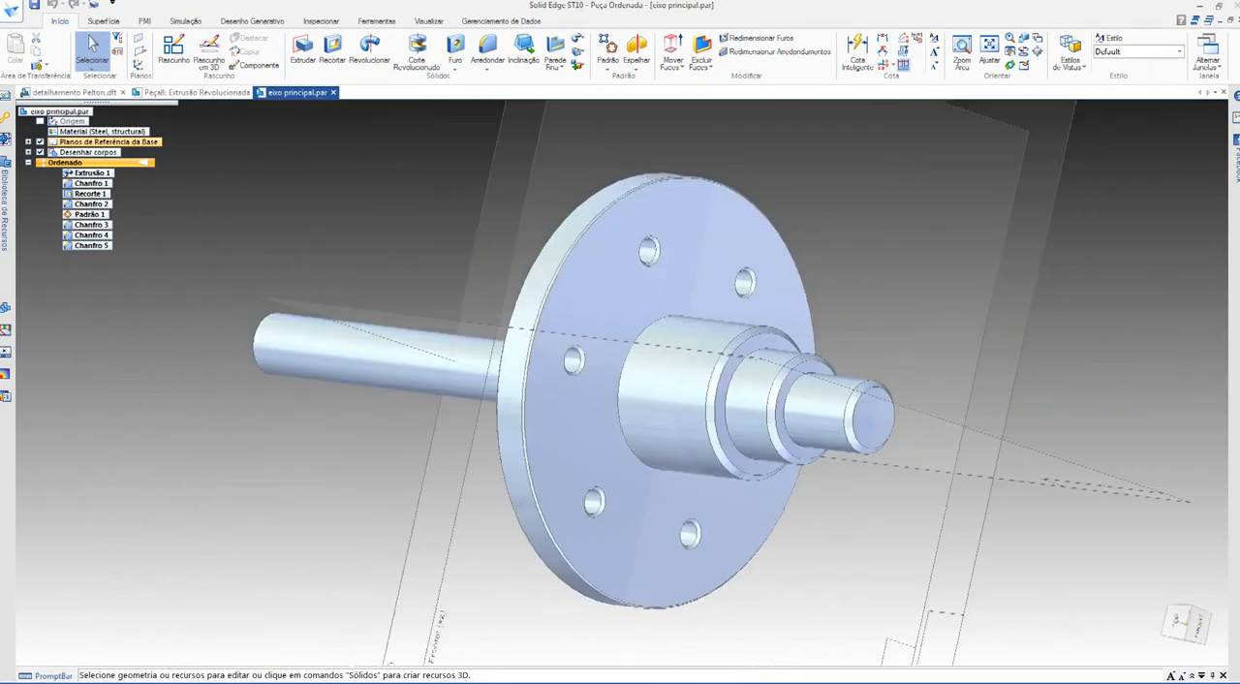
{"action": "middle_click_drag", "start_coordinate": [330, 334], "coordinate": [392, 337]}
{"action": "scroll", "coordinate": [407, 330], "scroll_direction": "up", "scroll_amount": 2}
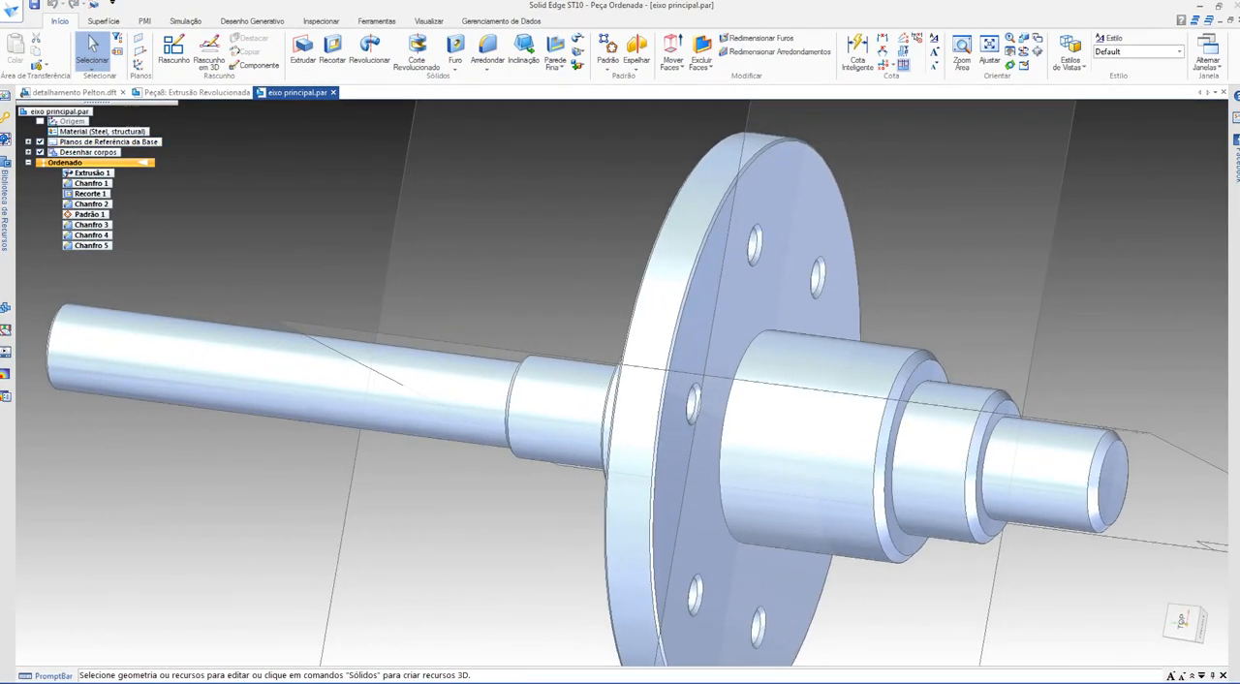
{"action": "left_click", "coordinate": [40, 141]}
{"action": "middle_click_drag", "start_coordinate": [387, 290], "coordinate": [339, 289]}
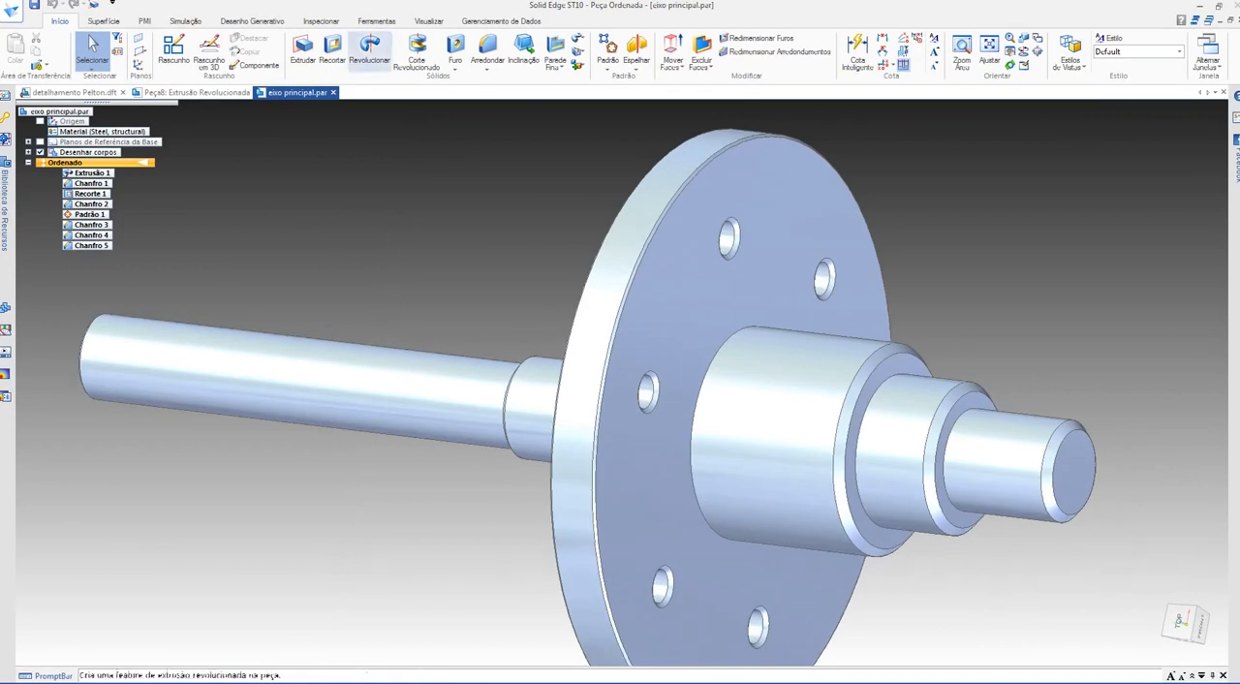
Step: Paint the flange face around the thick stepped hub with the Red style, using the part painter limited to single faces
{"action": "left_click", "coordinate": [428, 21]}
{"action": "left_click", "coordinate": [448, 64]}
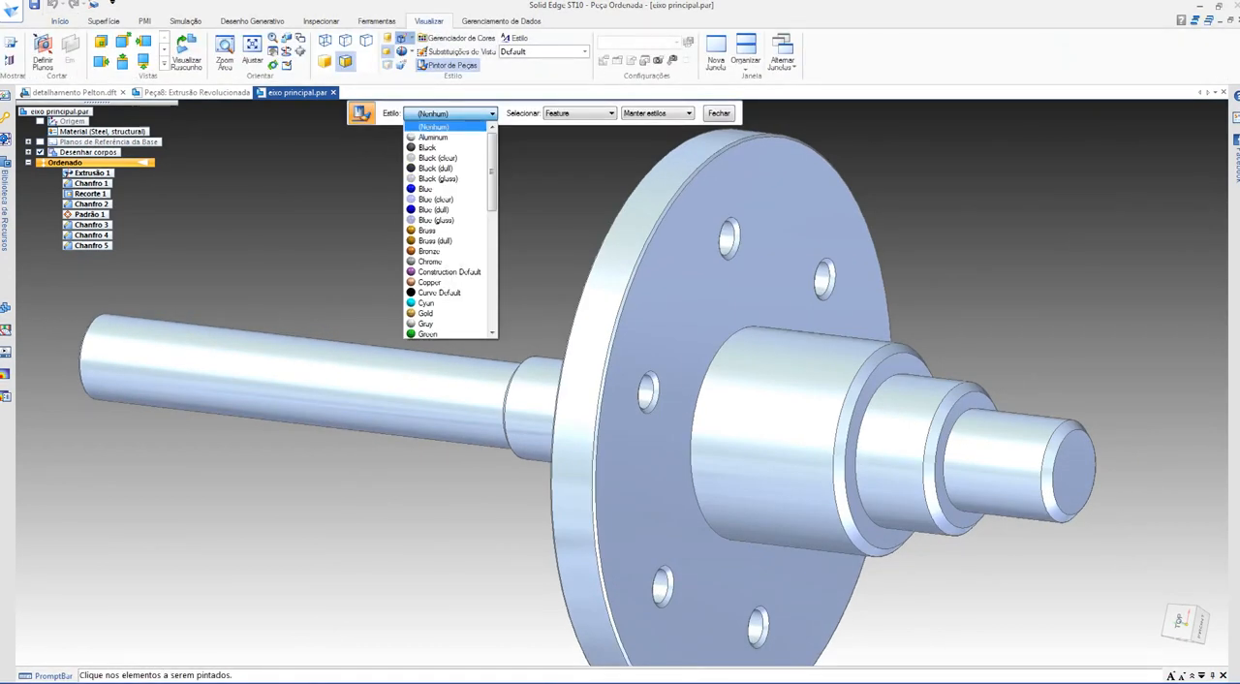
{"action": "scroll", "coordinate": [446, 271], "scroll_direction": "down", "scroll_amount": 4}
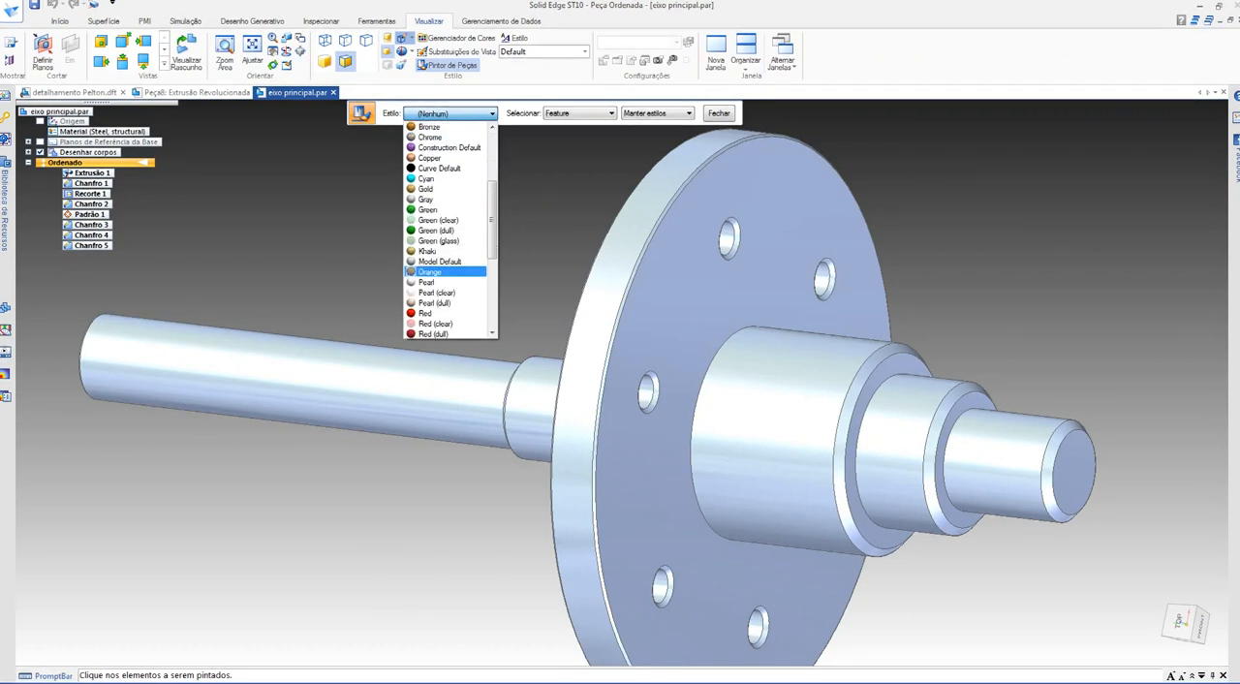
{"action": "scroll", "coordinate": [445, 272], "scroll_direction": "down", "scroll_amount": 3}
{"action": "left_click", "coordinate": [446, 323]}
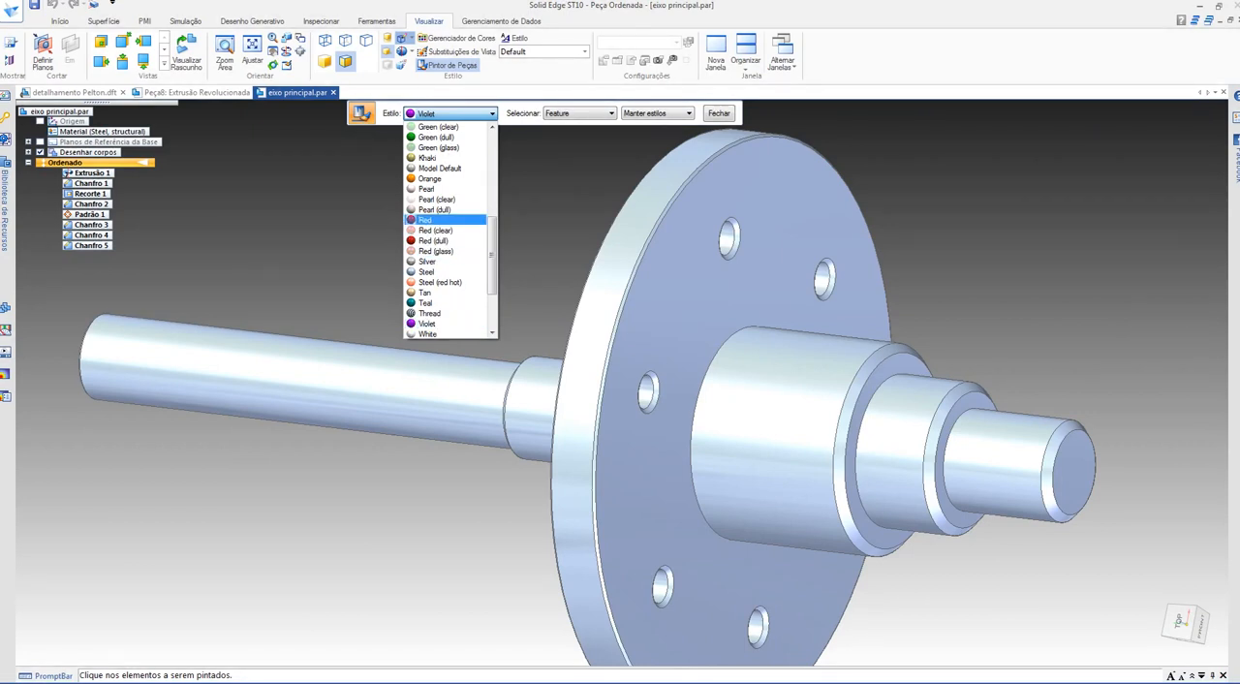
{"action": "left_click", "coordinate": [431, 219]}
{"action": "left_click", "coordinate": [578, 132]}
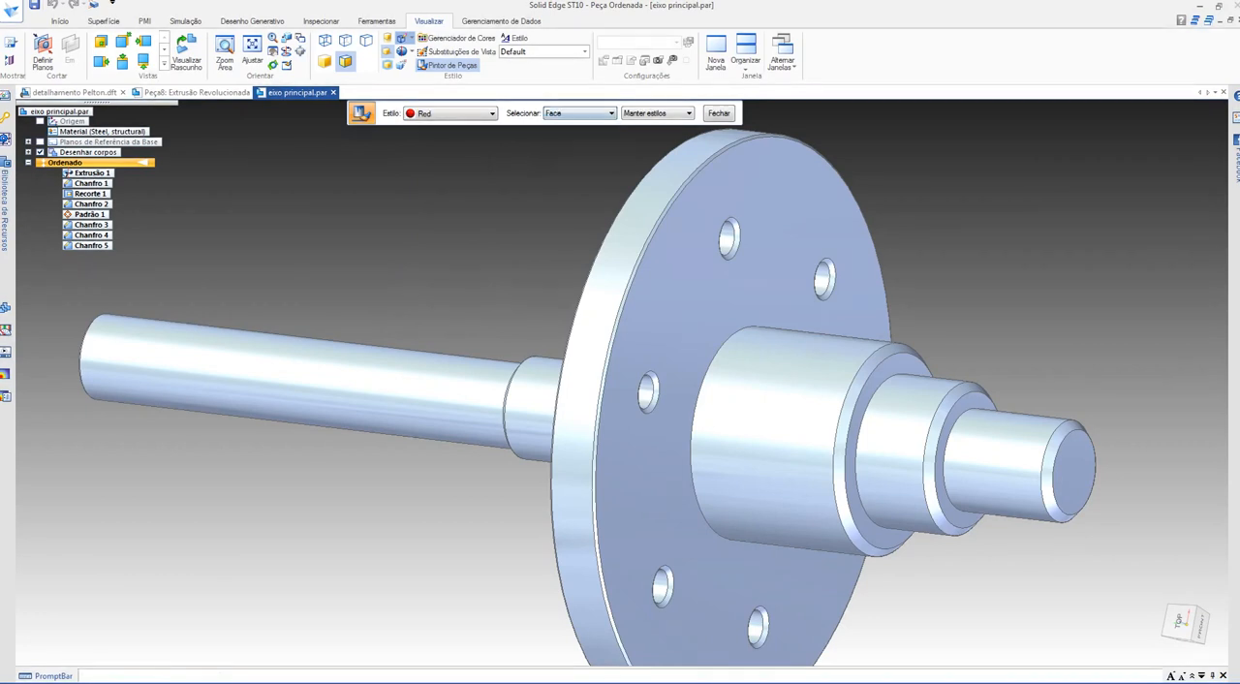
{"action": "left_click", "coordinate": [677, 296]}
{"action": "key", "text": "Escape"}
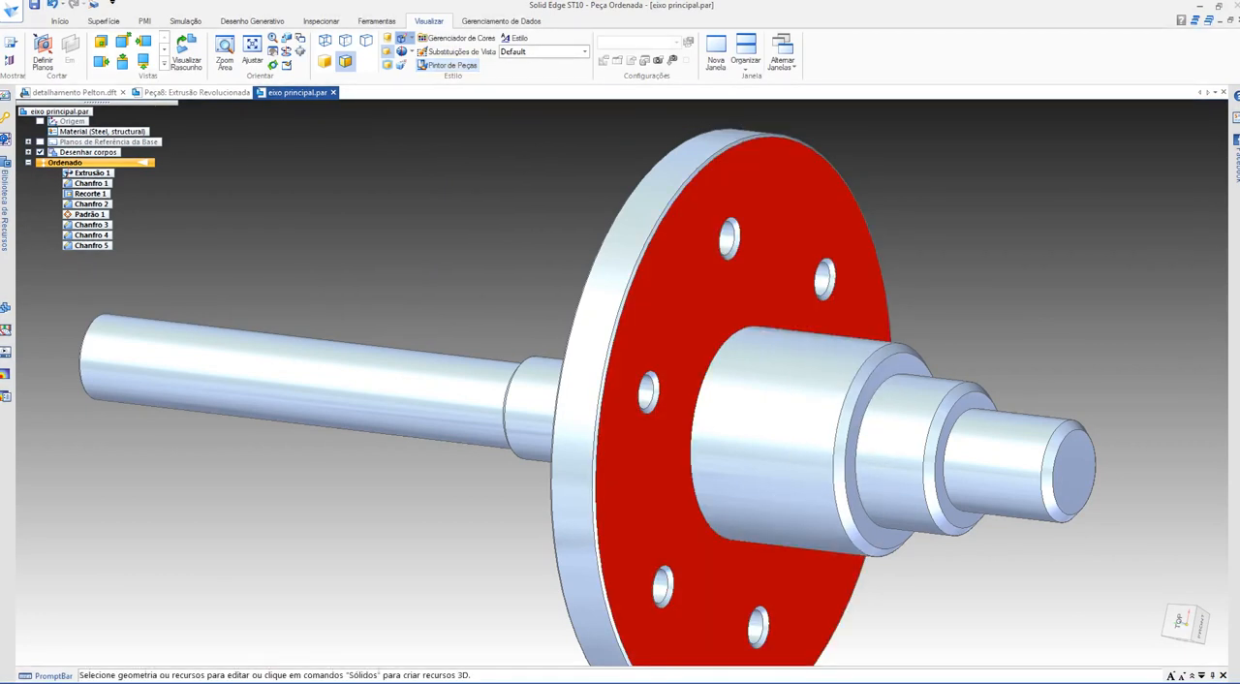
Step: Examine the steps projecting from the red flange face in the model and their lengths in section B-B of the drawing
{"action": "middle_click_drag", "start_coordinate": [676, 296], "coordinate": [616, 290], "text": "shift"}
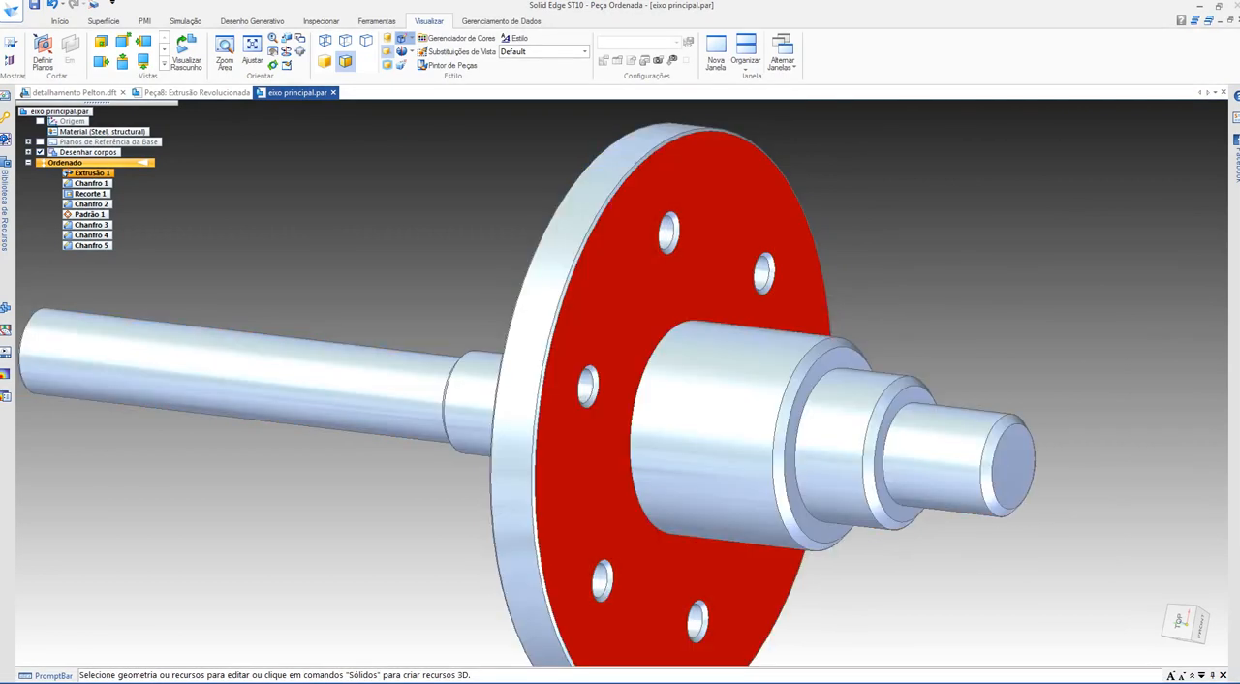
{"action": "middle_click_drag", "start_coordinate": [619, 290], "coordinate": [670, 290]}
{"action": "right_click", "coordinate": [1062, 322]}
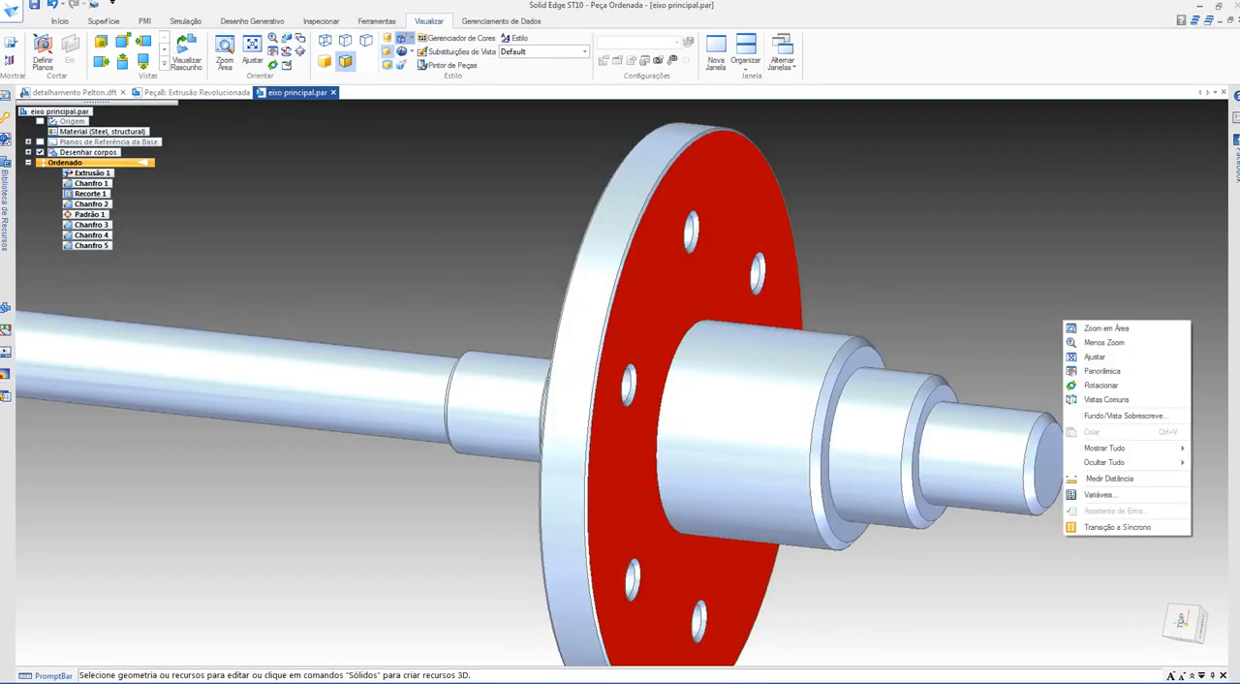
{"action": "left_click", "coordinate": [1090, 327]}
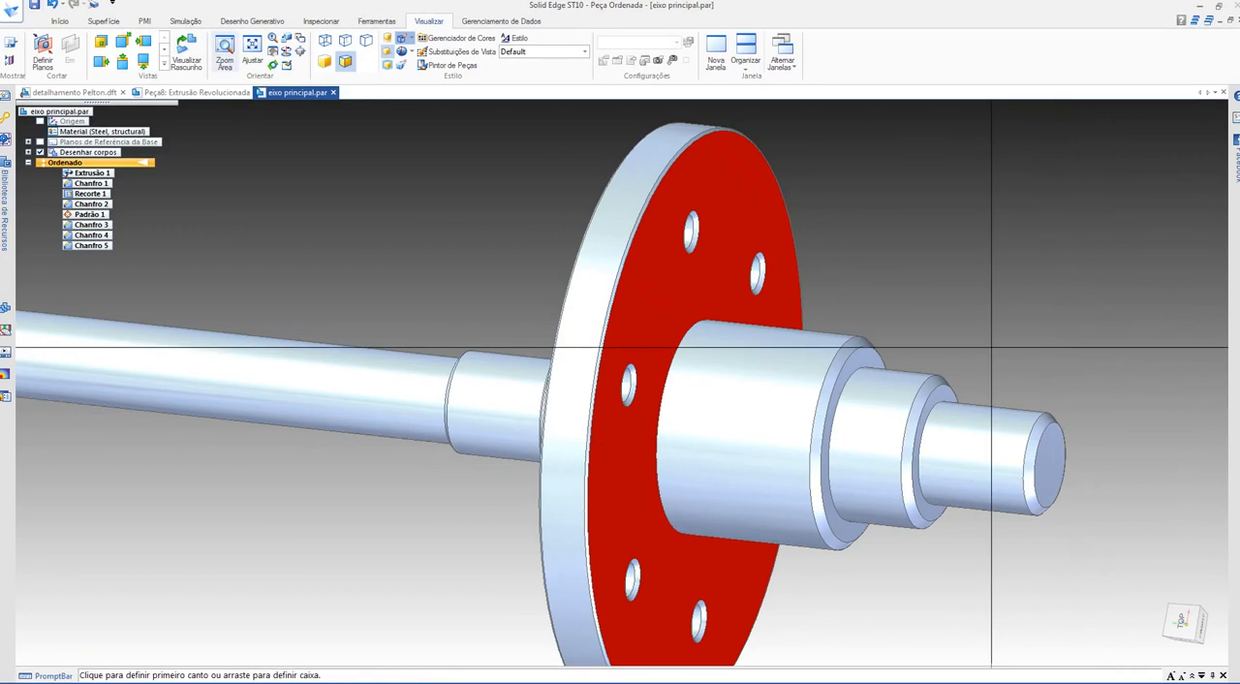
{"action": "key", "text": "ctrl+Tab"}
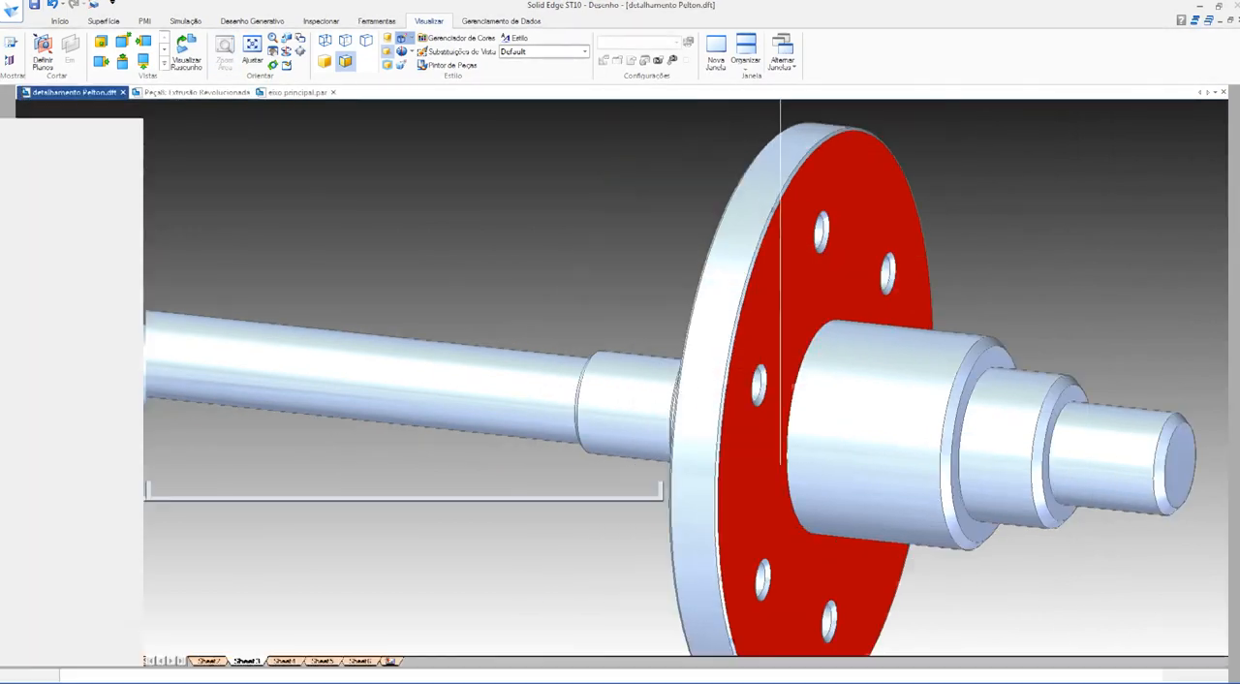
{"action": "scroll", "coordinate": [953, 260], "scroll_direction": "up", "scroll_amount": 3}
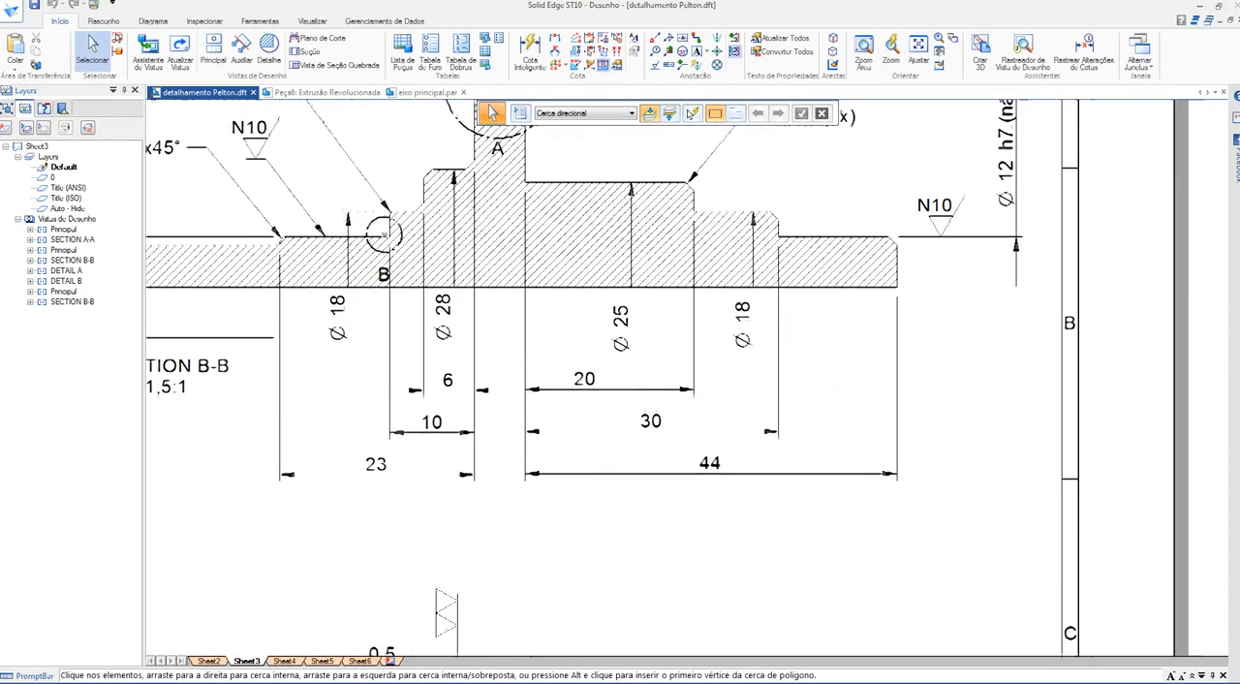
{"action": "scroll", "coordinate": [888, 654], "scroll_direction": "down", "scroll_amount": 1}
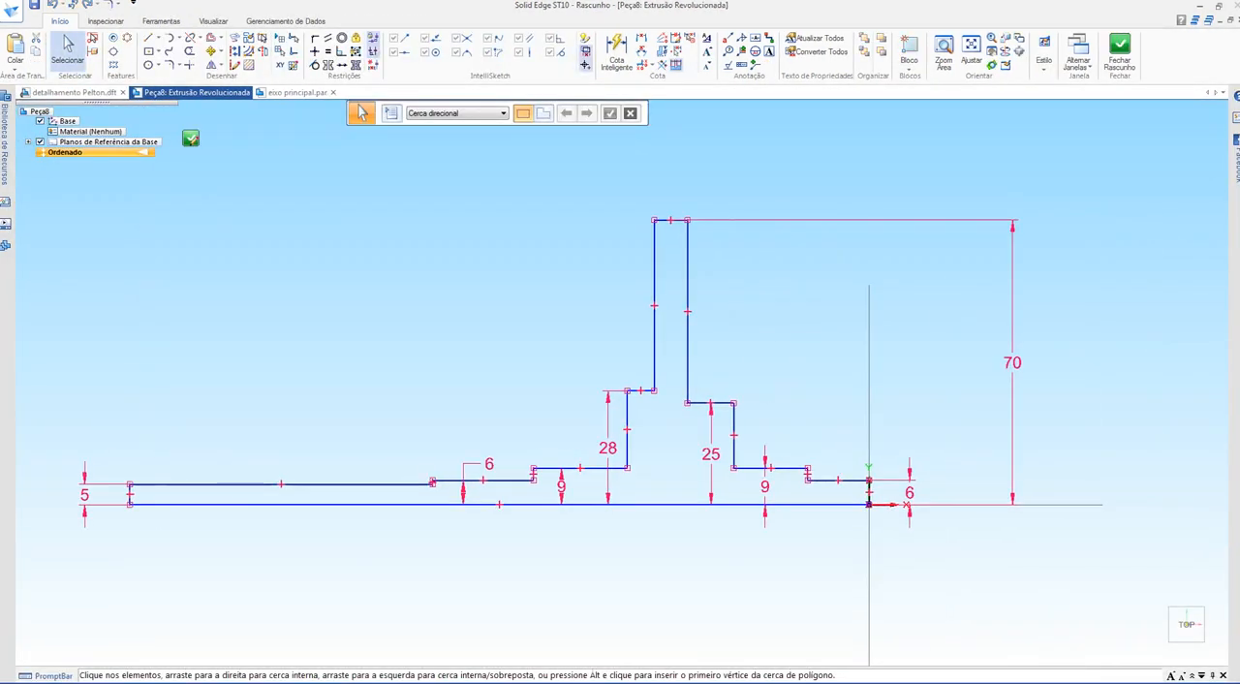
Step: In the profile sketch, dimension the two origin-side step shoulders from the flange face at 20 mm and 30 mm
{"action": "left_click", "coordinate": [641, 39]}
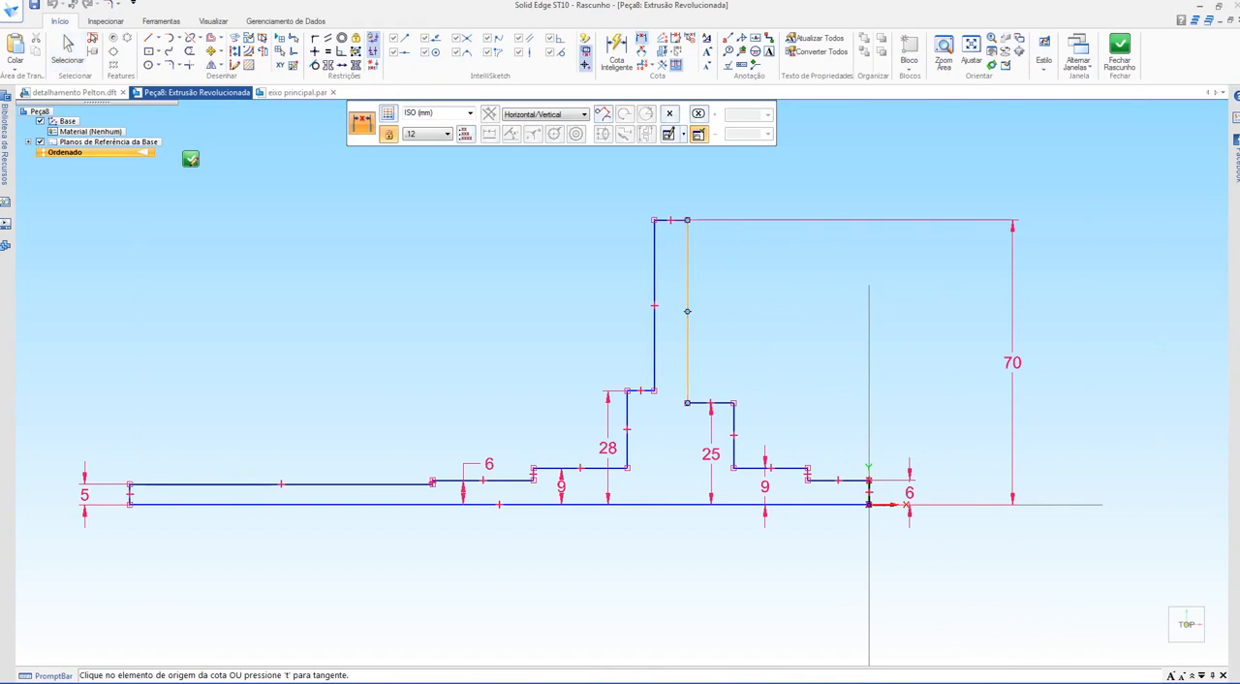
{"action": "left_click", "coordinate": [688, 360]}
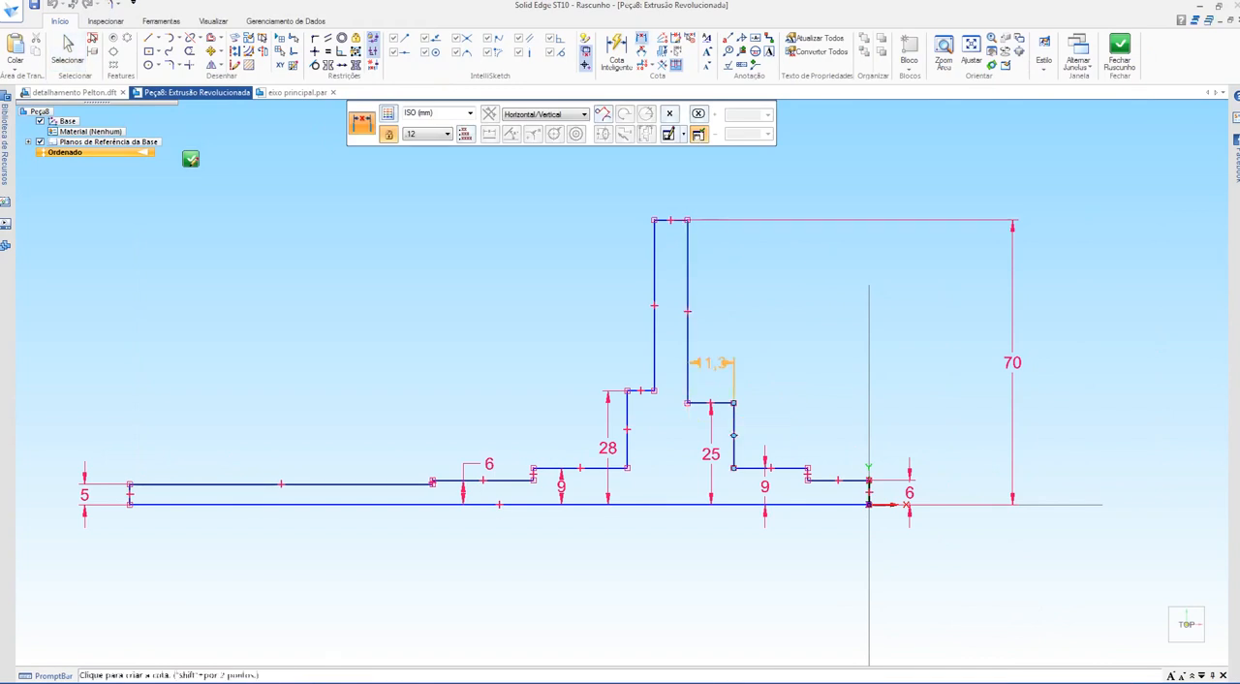
{"action": "left_click", "coordinate": [711, 353]}
{"action": "key", "text": "Return"}
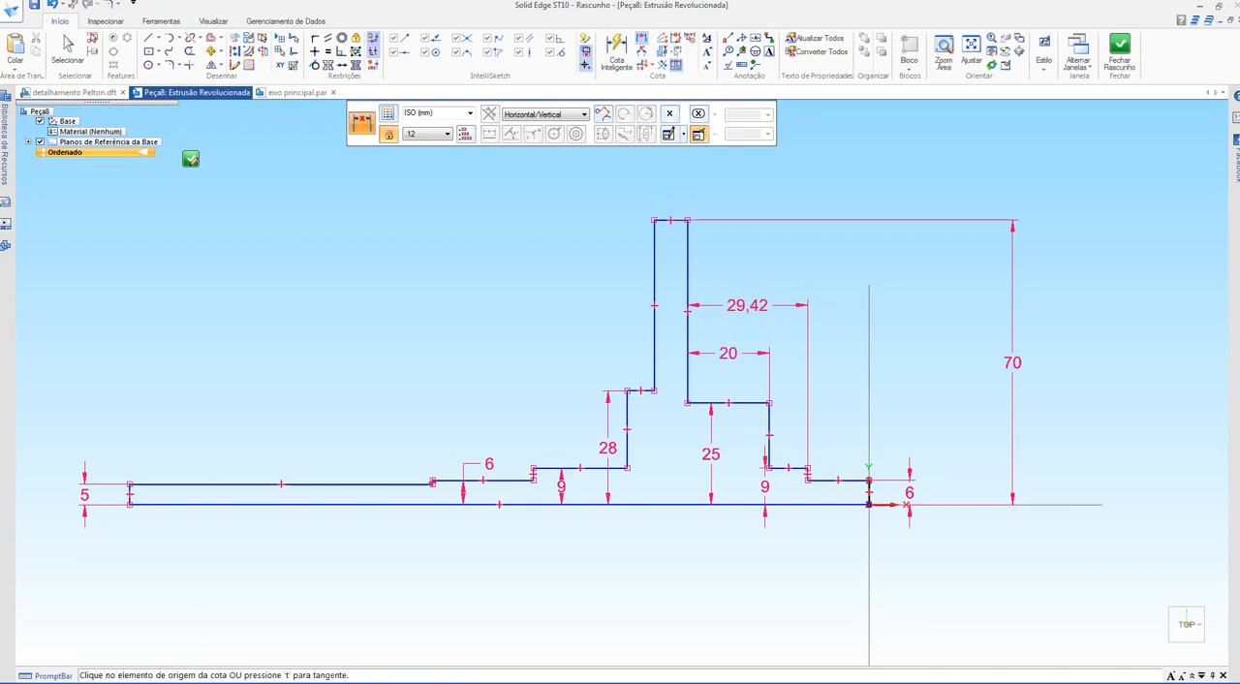
{"action": "type", "text": "30"}
{"action": "key", "text": "Return"}
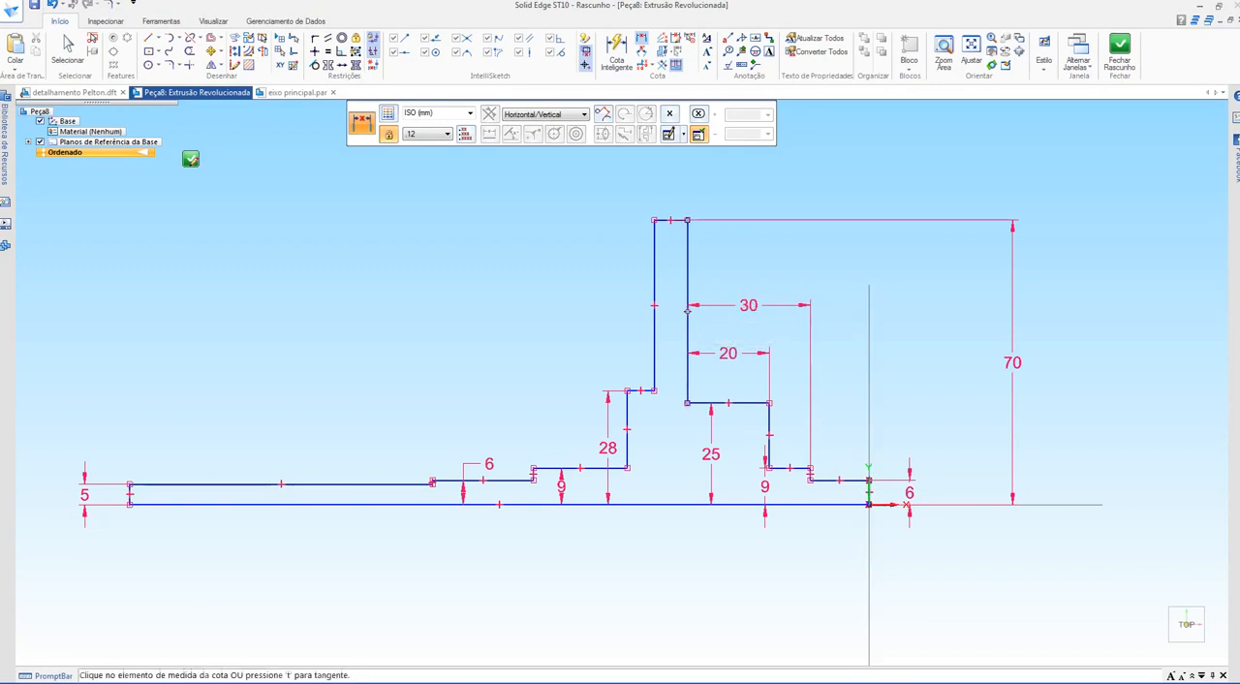
Step: Dimension the distance from the flange face to the shaft's origin end at 44 mm, checking it against section B-B
{"action": "left_click", "coordinate": [778, 265]}
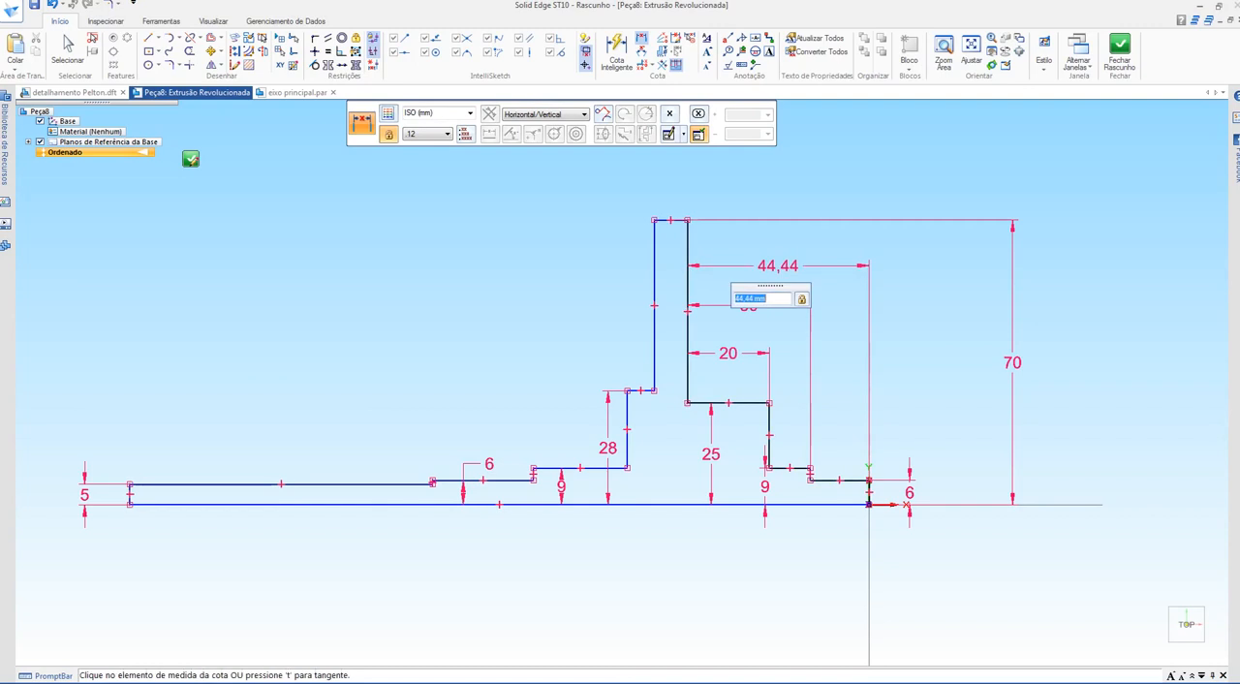
{"action": "key", "text": "ctrl+Tab"}
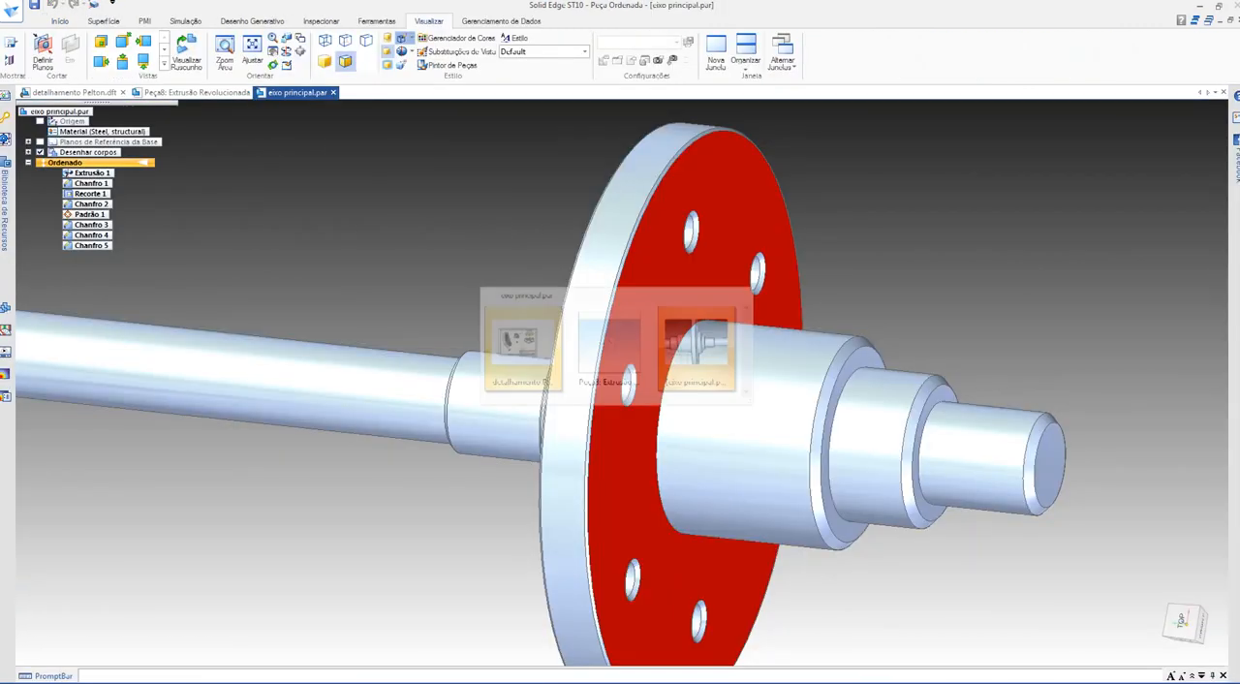
{"action": "key", "text": "ctrl+Tab"}
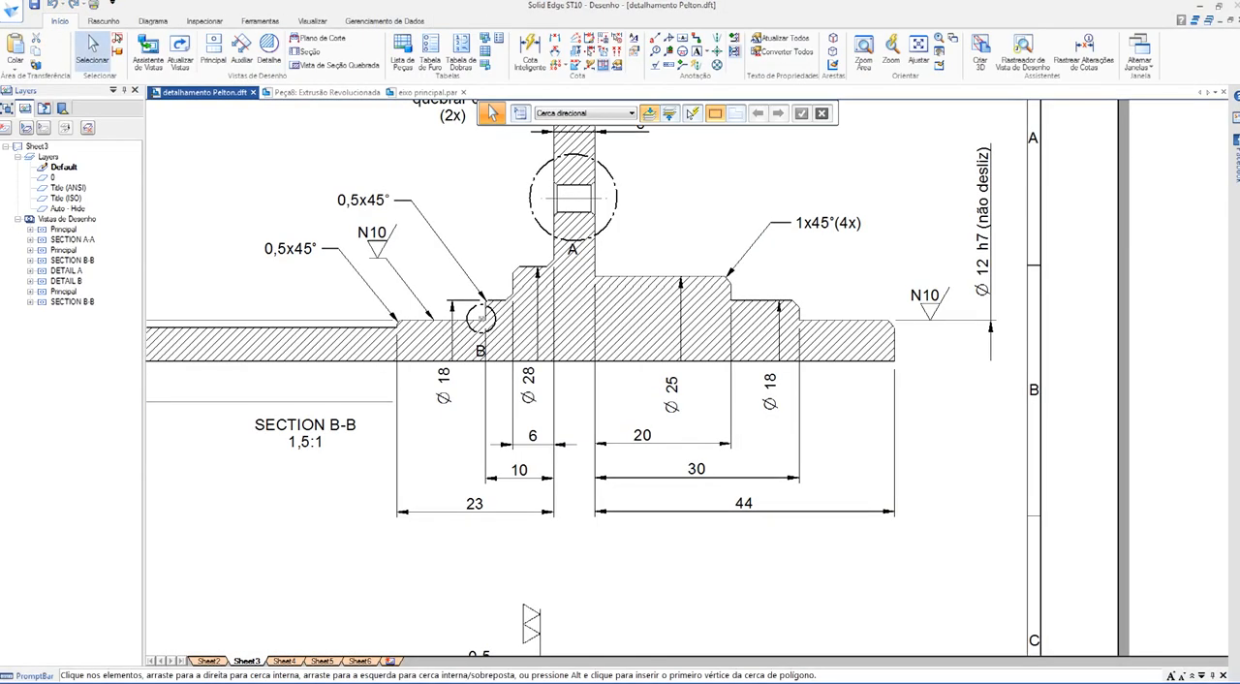
{"action": "key", "text": "ctrl+Tab"}
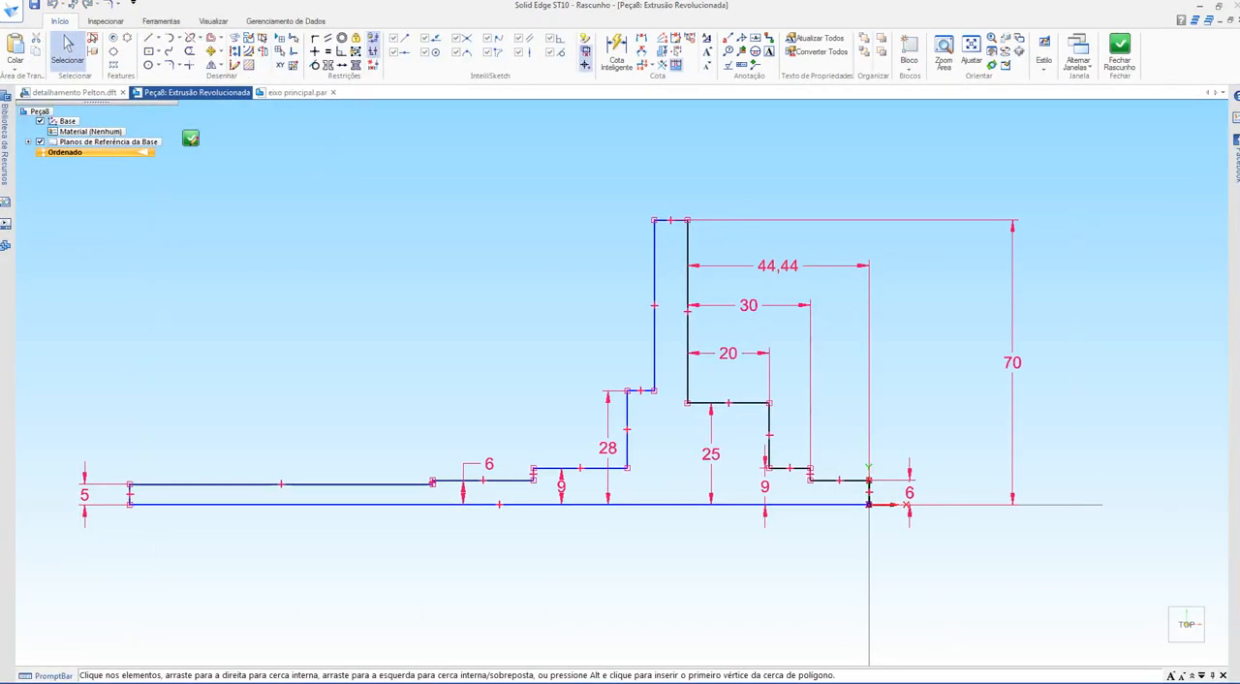
{"action": "left_click", "coordinate": [778, 267]}
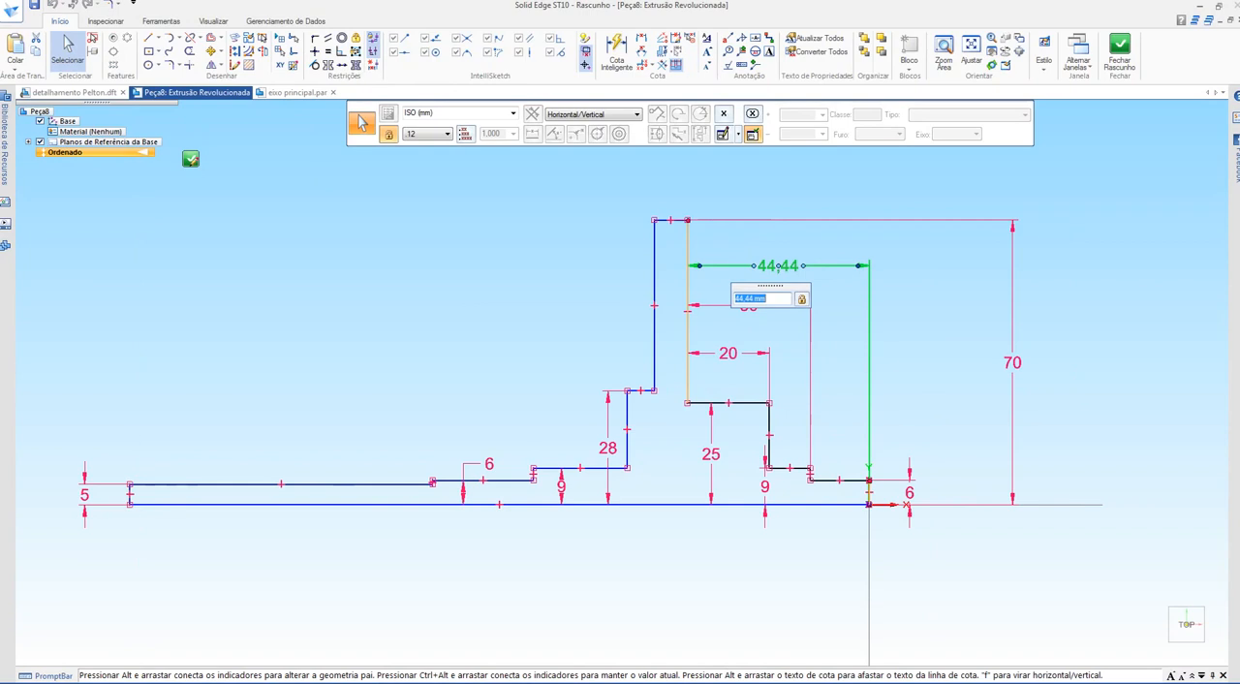
{"action": "type", "text": "44"}
{"action": "key", "text": "Return"}
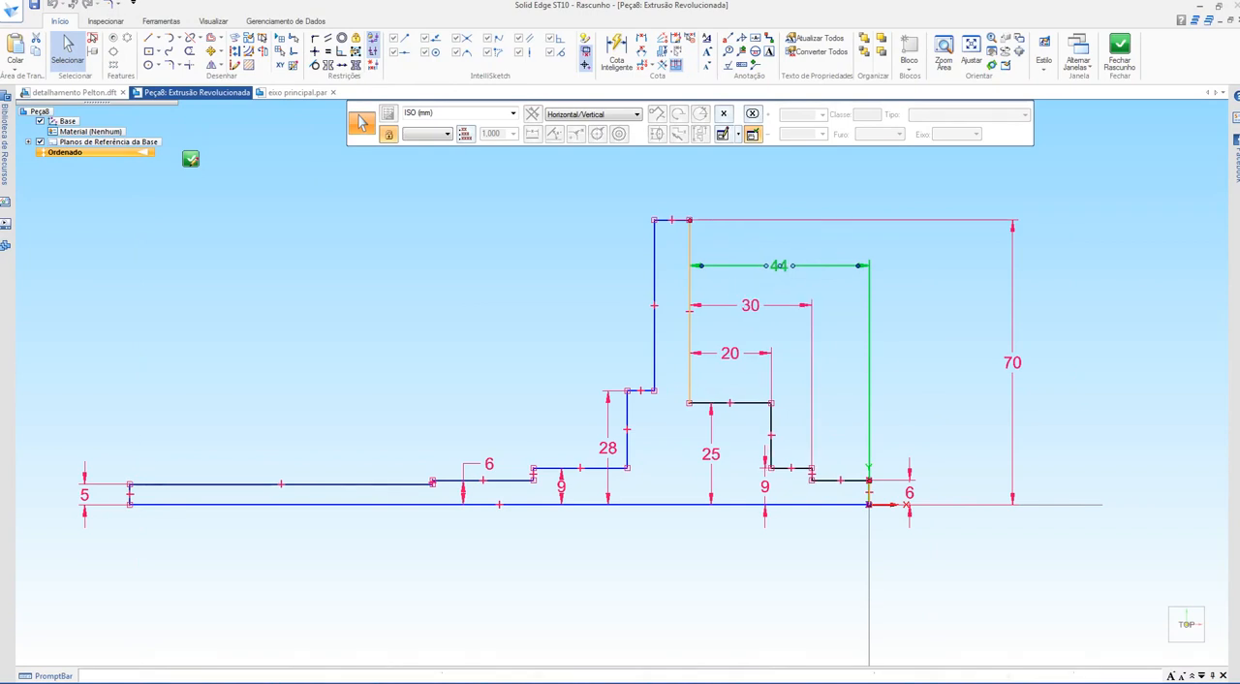
{"action": "scroll", "coordinate": [912, 358], "scroll_direction": "up", "scroll_amount": 2}
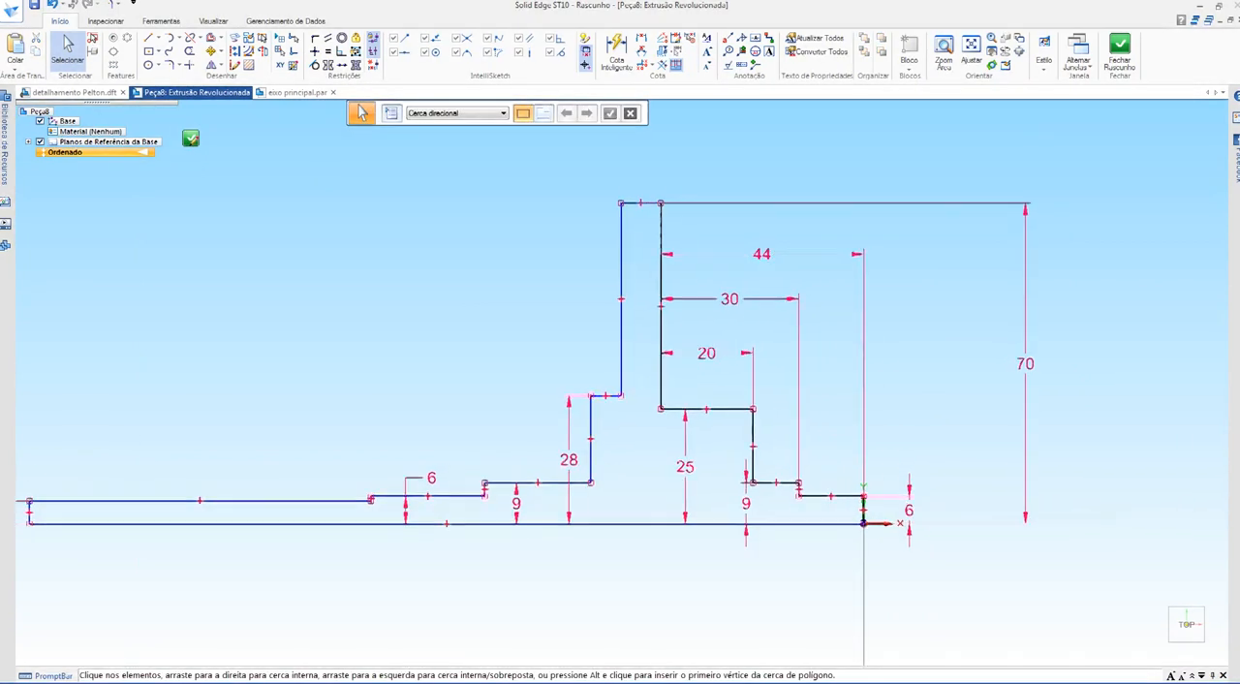
Step: Switch to the Google Meet call, admit the waiting participant and return to the section drawing
{"action": "middle_click_drag", "start_coordinate": [912, 358], "coordinate": [888, 366], "text": "shift"}
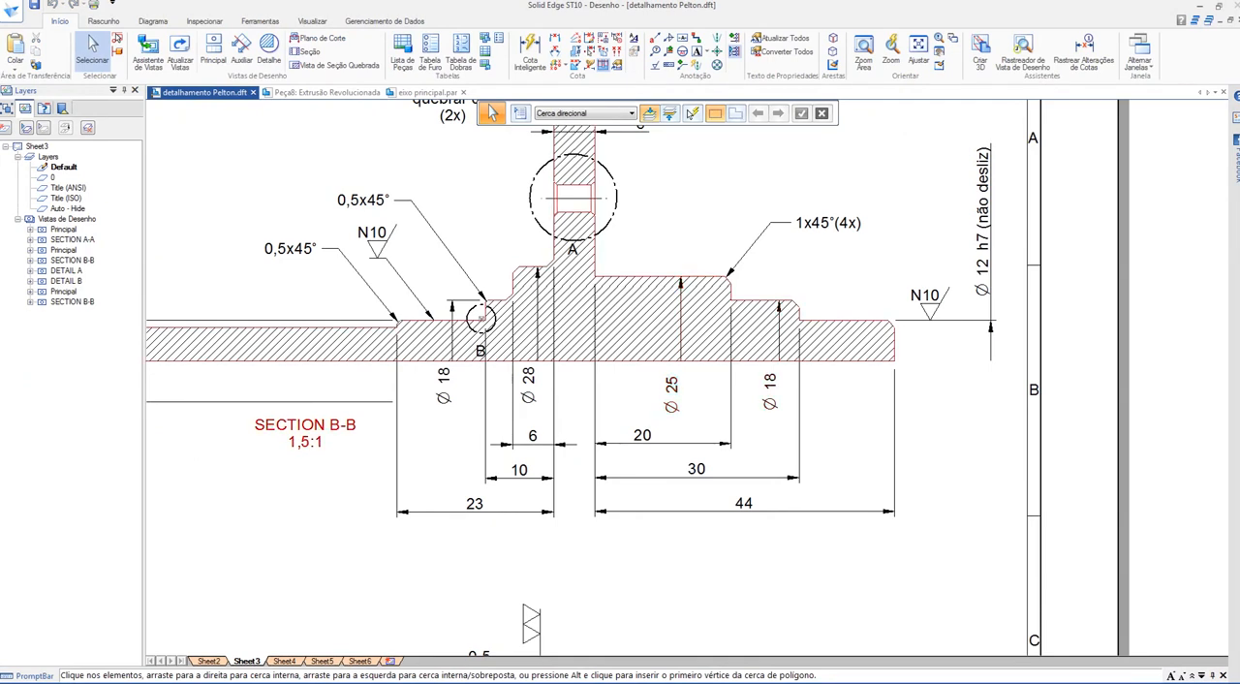
{"action": "left_click", "coordinate": [1193, 8]}
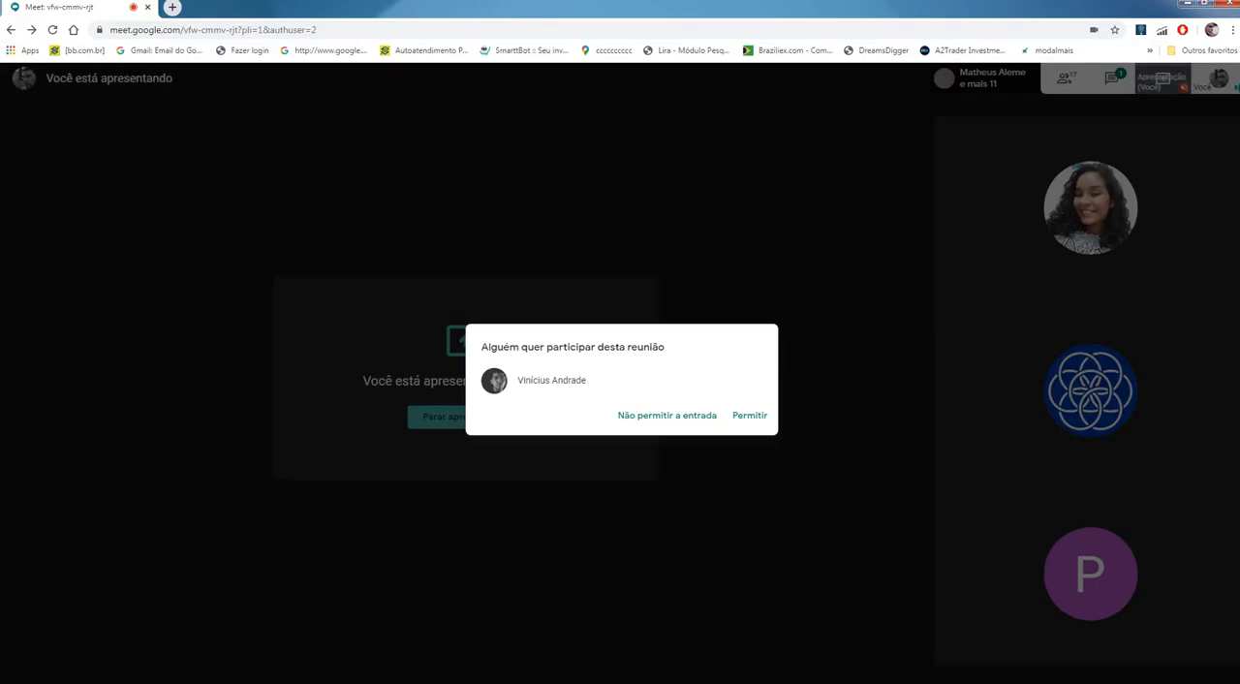
{"action": "left_click", "coordinate": [749, 415]}
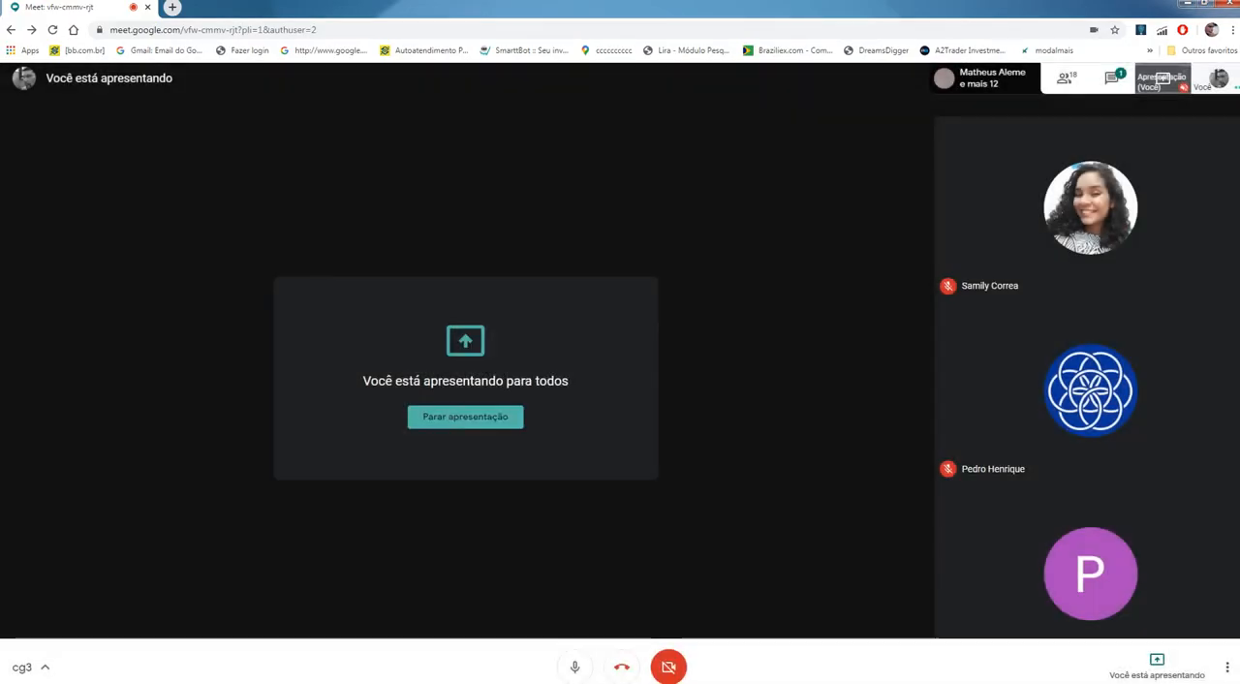
{"action": "key", "text": "alt+Tab"}
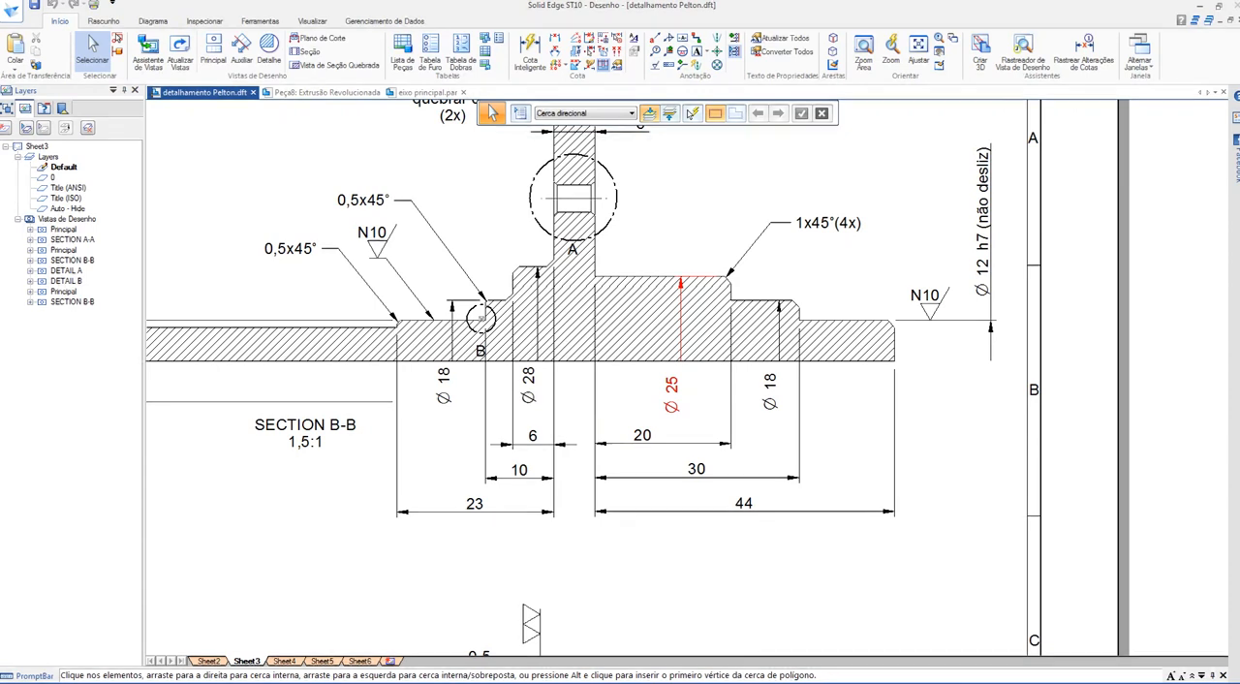
Step: In the profile sketch, correct the height of the thick hub step on the origin side to its radius, 12,5 mm
{"action": "key", "text": "ctrl+Tab"}
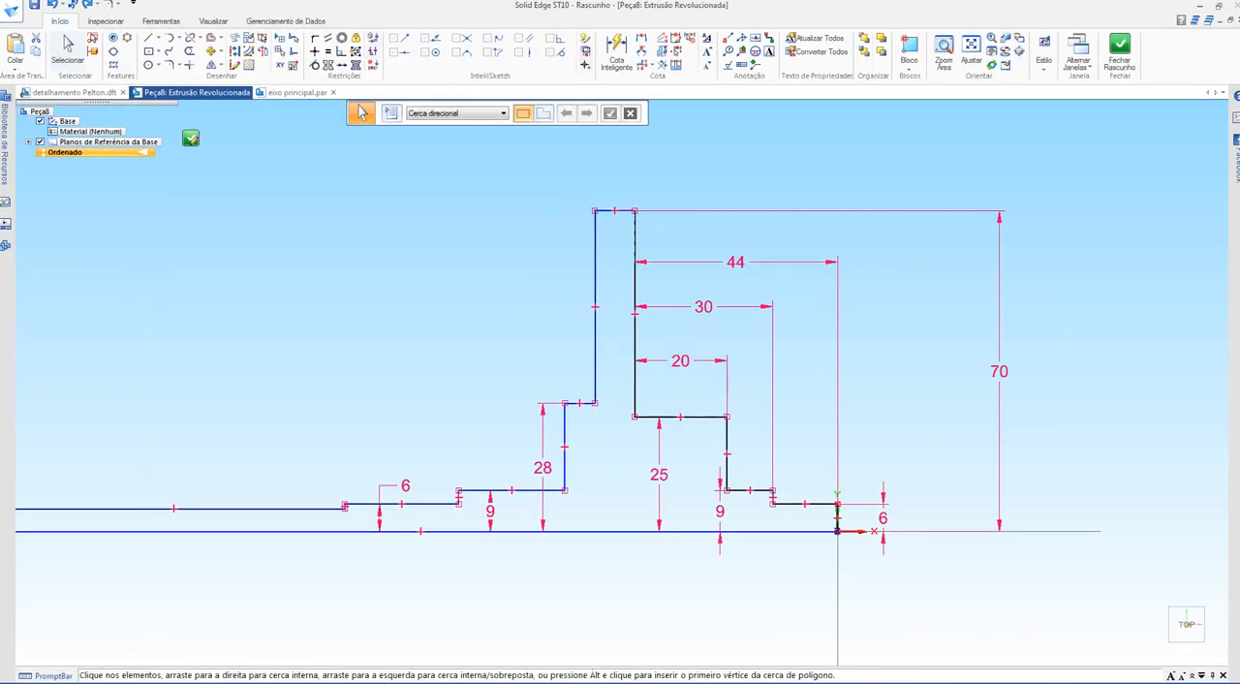
{"action": "left_click", "coordinate": [659, 474]}
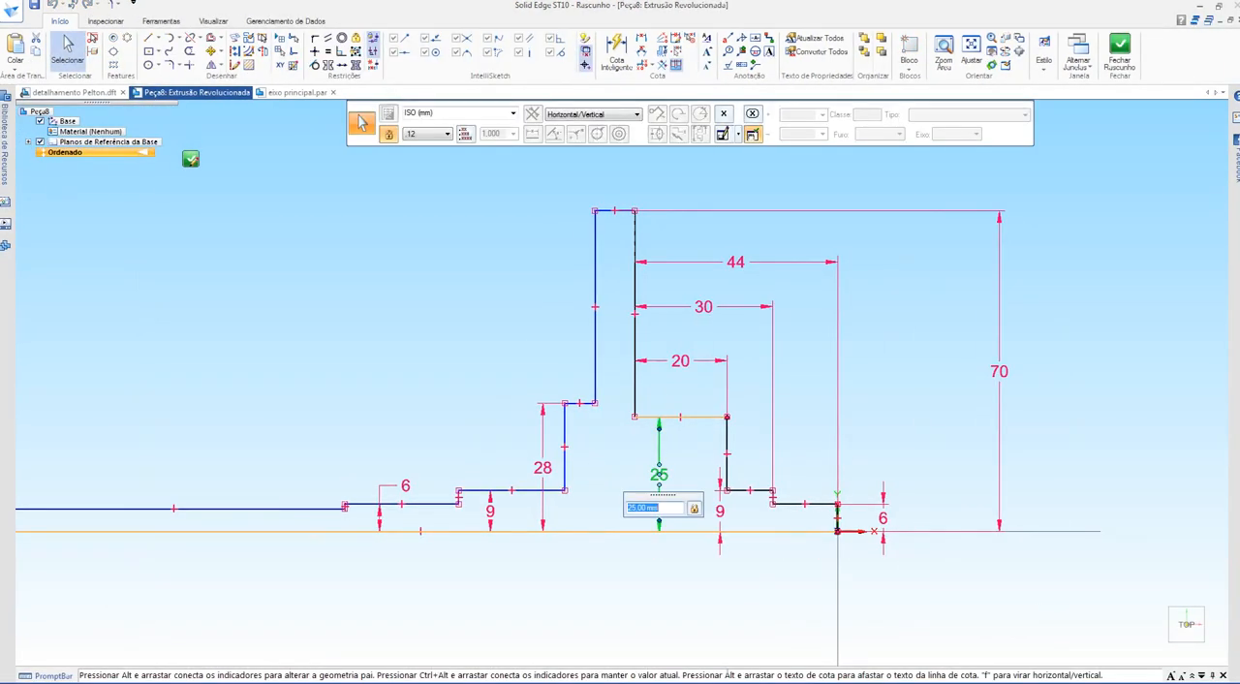
{"action": "type", "text": "12,5"}
{"action": "key", "text": "Return"}
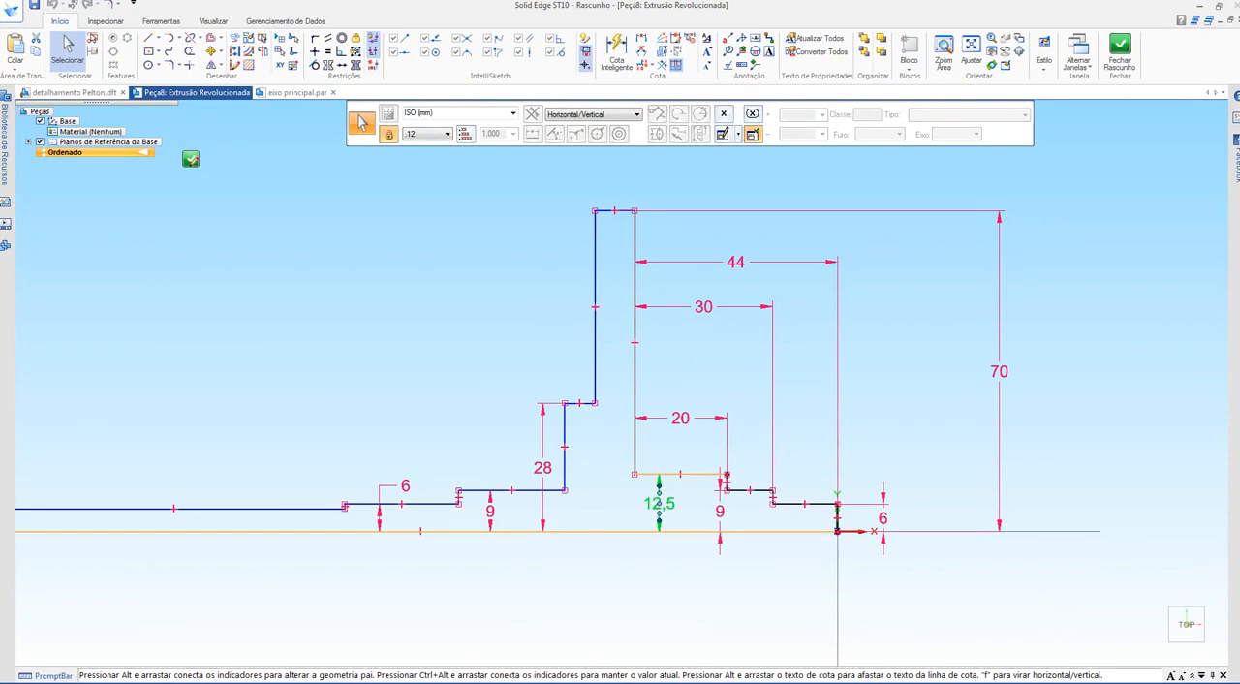
{"action": "key", "text": "Escape"}
{"action": "right_click", "coordinate": [669, 349]}
{"action": "key", "text": "Escape"}
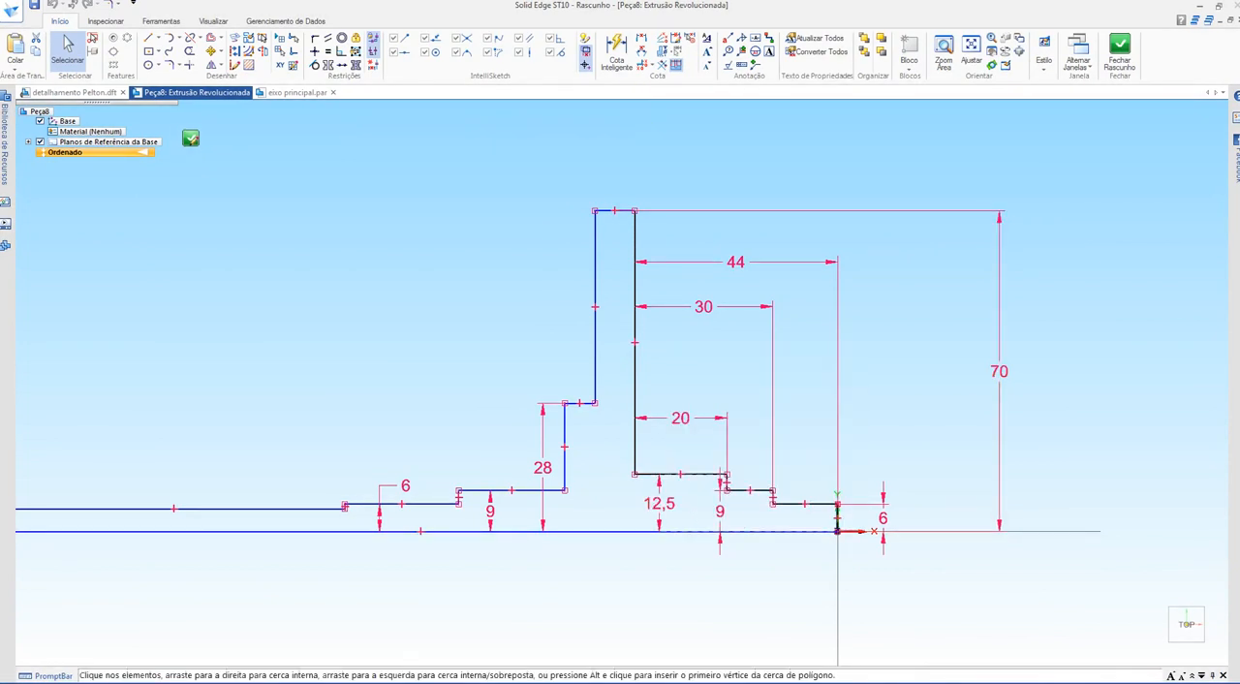
Step: Change the flange's height above the shaft axis to its radius, 35 mm
{"action": "left_click", "coordinate": [998, 371]}
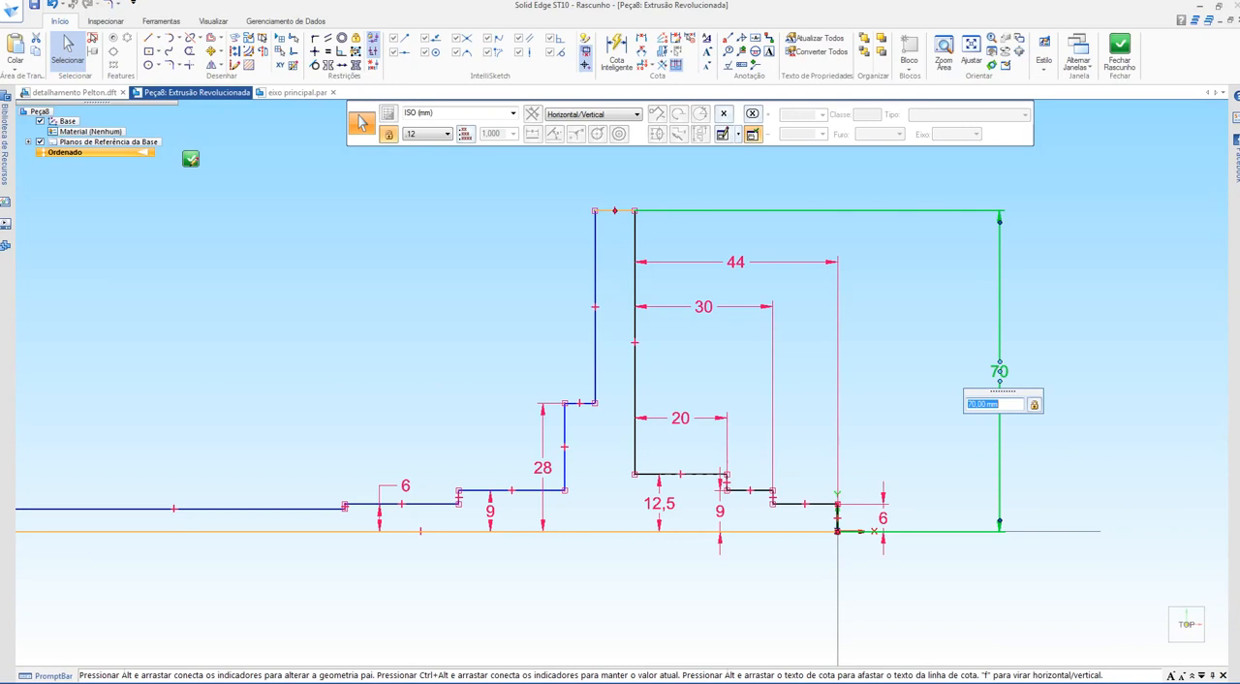
{"action": "type", "text": "35"}
{"action": "key", "text": "Return"}
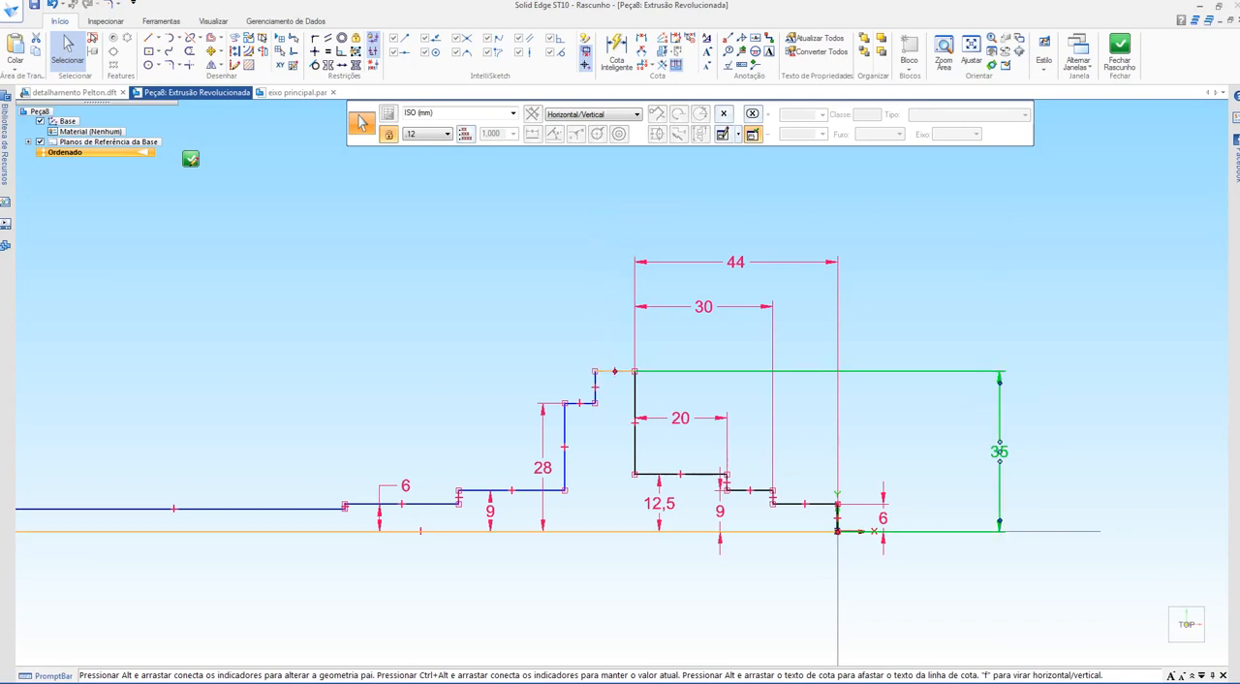
{"action": "right_click", "coordinate": [493, 280]}
Step: Change the height of the step adjoining the flange on the long-shaft side to its radius, 14 mm
{"action": "scroll", "coordinate": [640, 330], "scroll_direction": "up", "scroll_amount": 1}
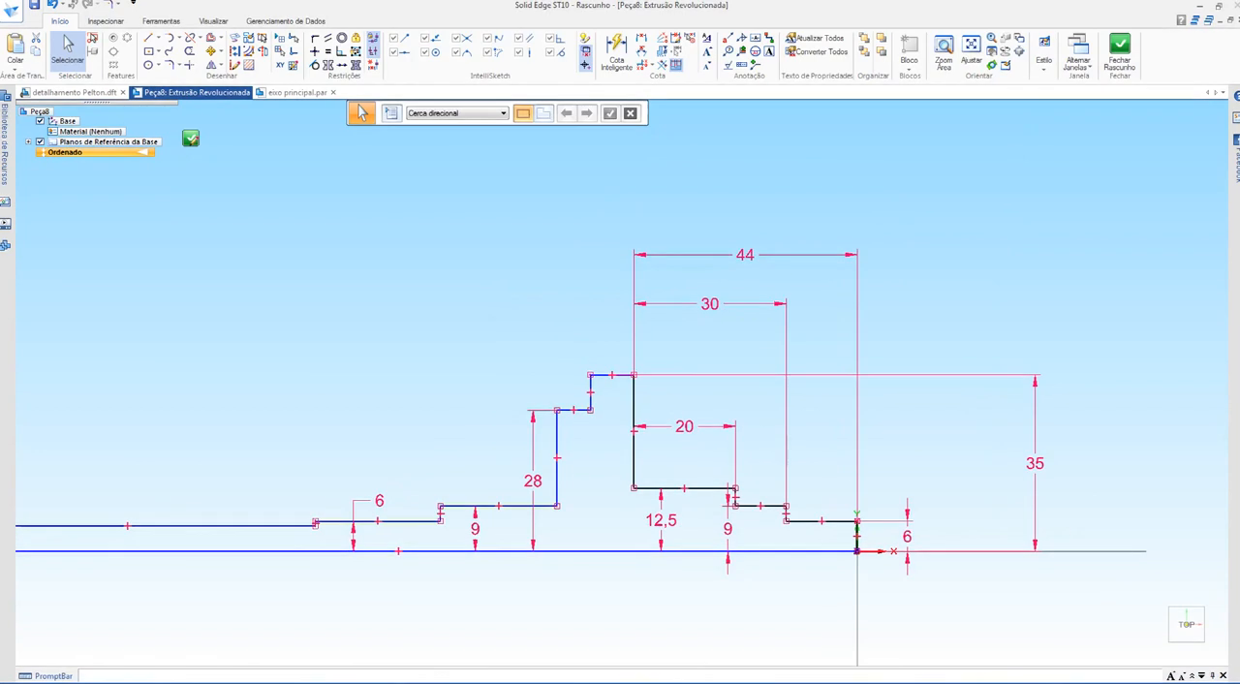
{"action": "left_click", "coordinate": [532, 480]}
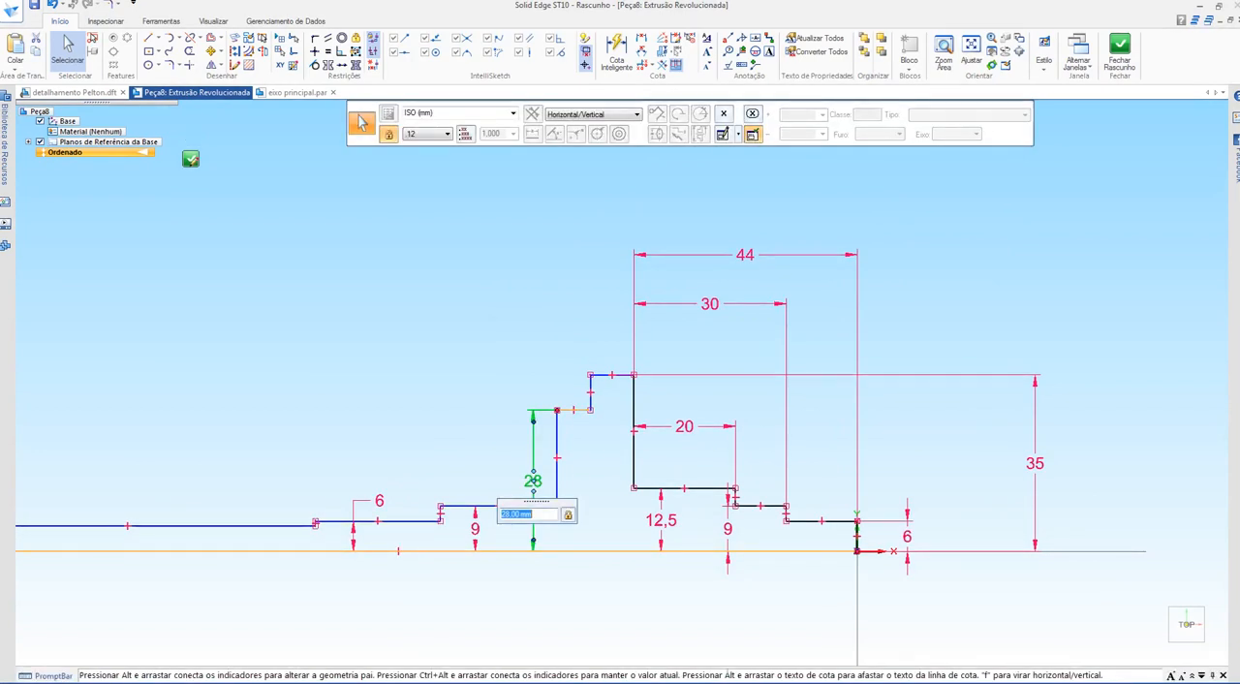
{"action": "type", "text": "14"}
{"action": "key", "text": "Return"}
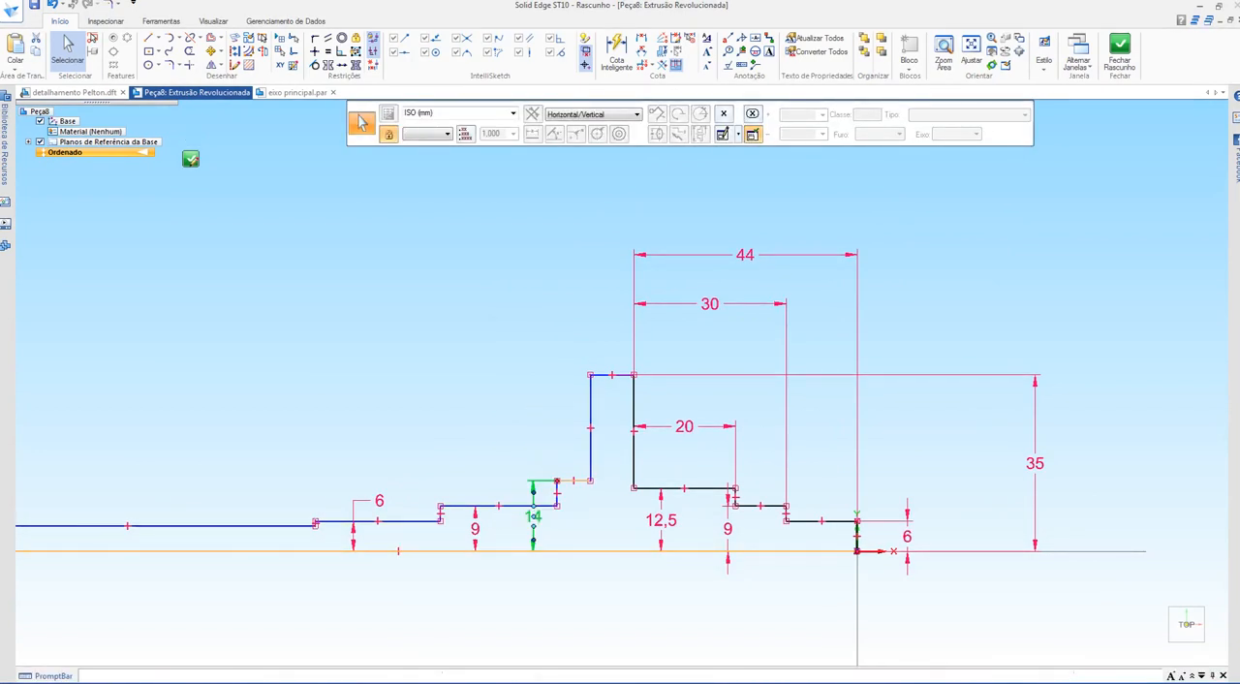
{"action": "key", "text": "Escape"}
{"action": "right_click", "coordinate": [469, 376]}
{"action": "key", "text": "Escape"}
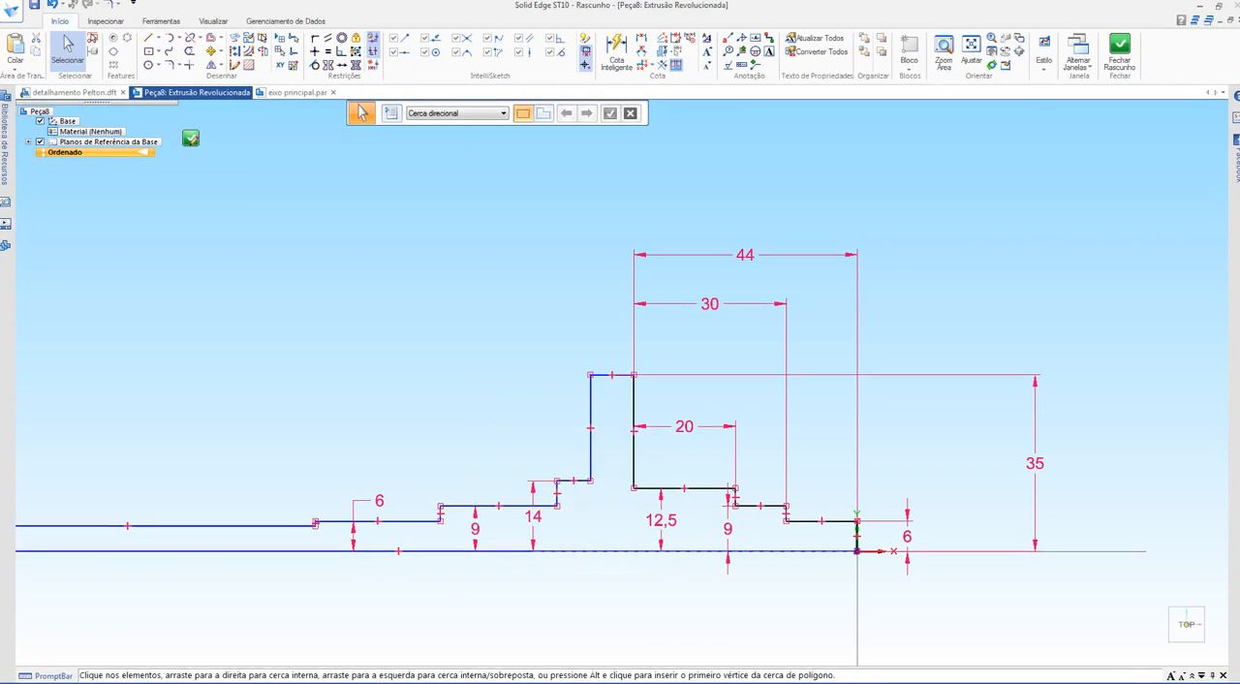
Step: Move the 30 mm and 44 mm length dimensions closer to the profile, stacked just above the 20 mm dimension
{"action": "left_click", "coordinate": [1199, 6]}
{"action": "scroll", "coordinate": [620, 436], "scroll_direction": "down", "scroll_amount": 1}
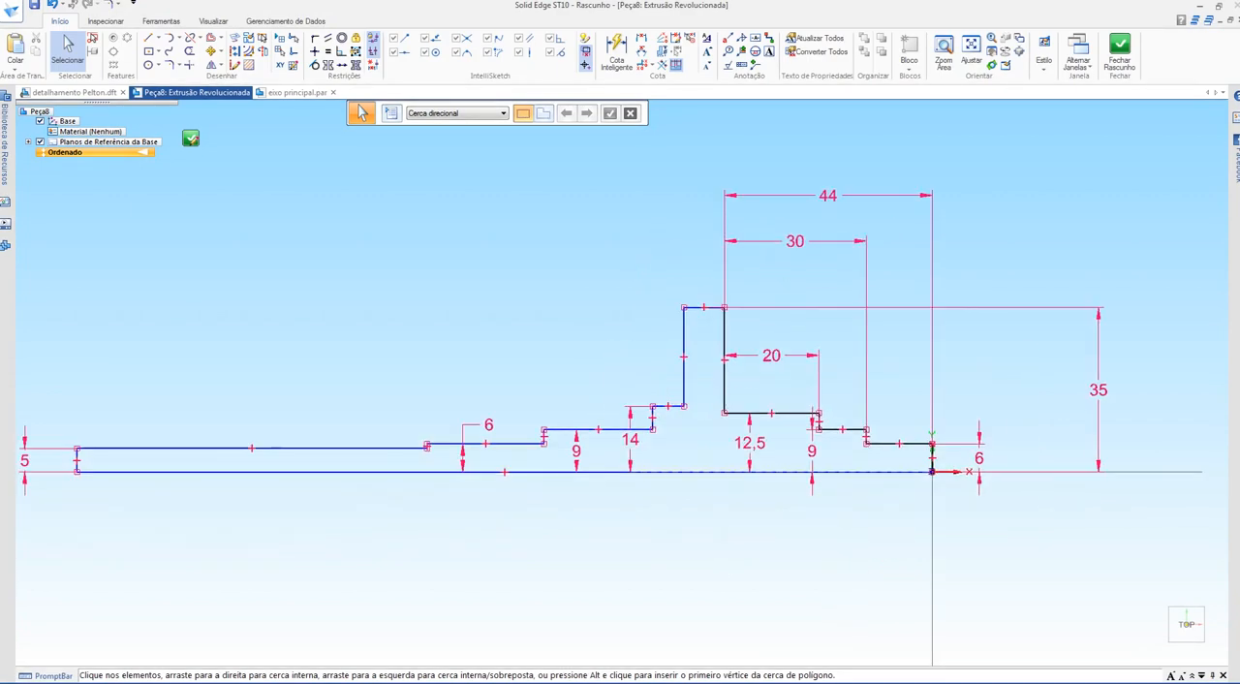
{"action": "scroll", "coordinate": [807, 459], "scroll_direction": "up", "scroll_amount": 4}
{"action": "middle_click_drag", "start_coordinate": [807, 458], "coordinate": [709, 542], "text": "shift"}
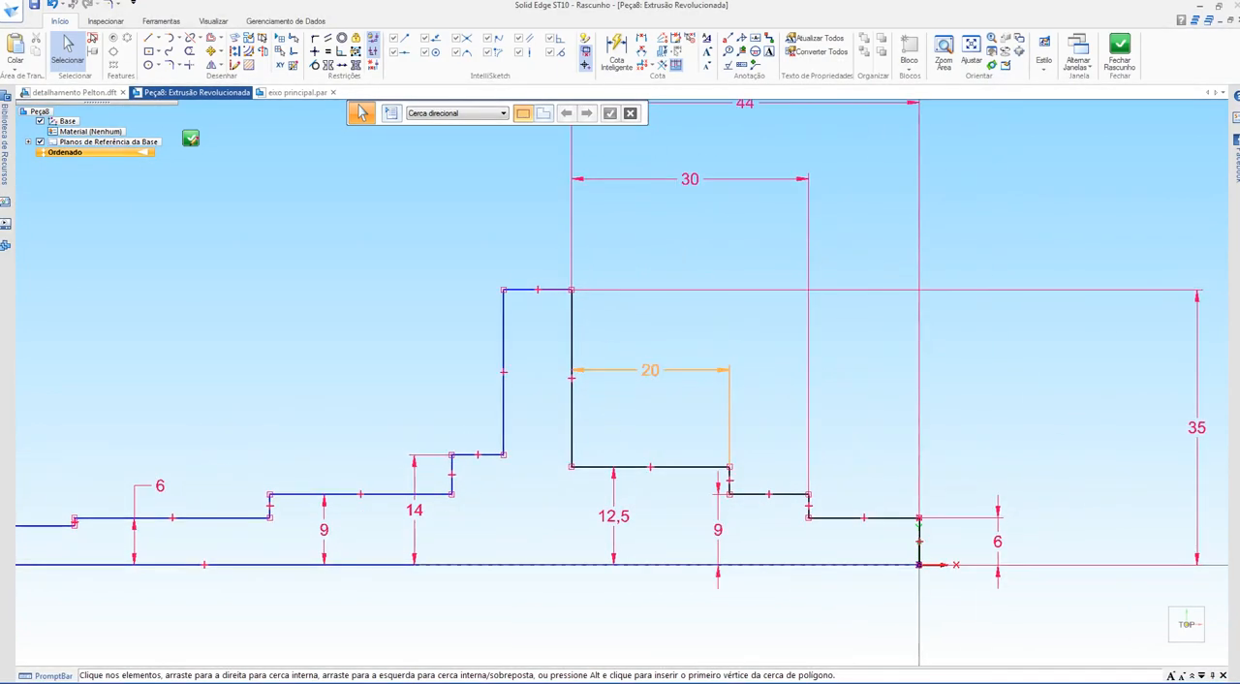
{"action": "left_click_drag", "start_coordinate": [689, 179], "coordinate": [690, 277]}
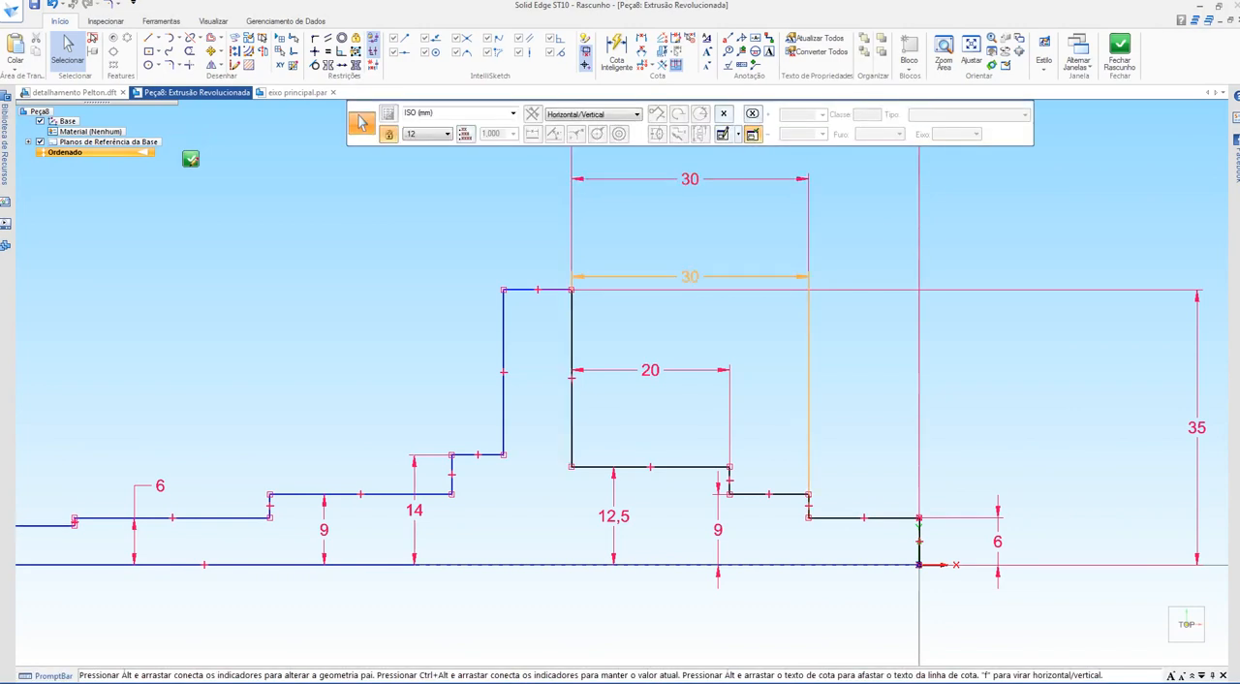
{"action": "left_click_drag", "start_coordinate": [690, 326], "coordinate": [690, 335]}
{"action": "scroll", "coordinate": [624, 349], "scroll_direction": "down", "scroll_amount": 2}
{"action": "middle_click_drag", "start_coordinate": [625, 349], "coordinate": [603, 410], "text": "shift"}
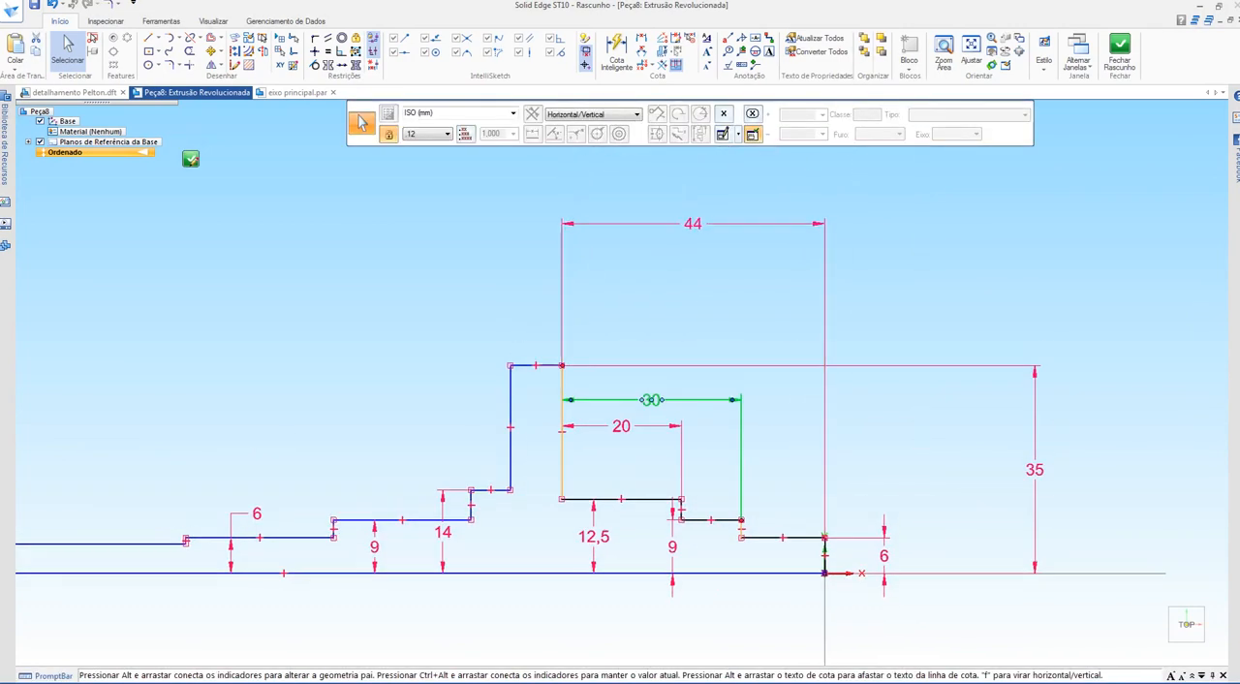
{"action": "left_click_drag", "start_coordinate": [692, 372], "coordinate": [693, 378]}
{"action": "key", "text": "Escape"}
{"action": "middle_click_drag", "start_coordinate": [693, 407], "coordinate": [738, 307], "text": "shift"}
{"action": "scroll", "coordinate": [651, 334], "scroll_direction": "up", "scroll_amount": 1}
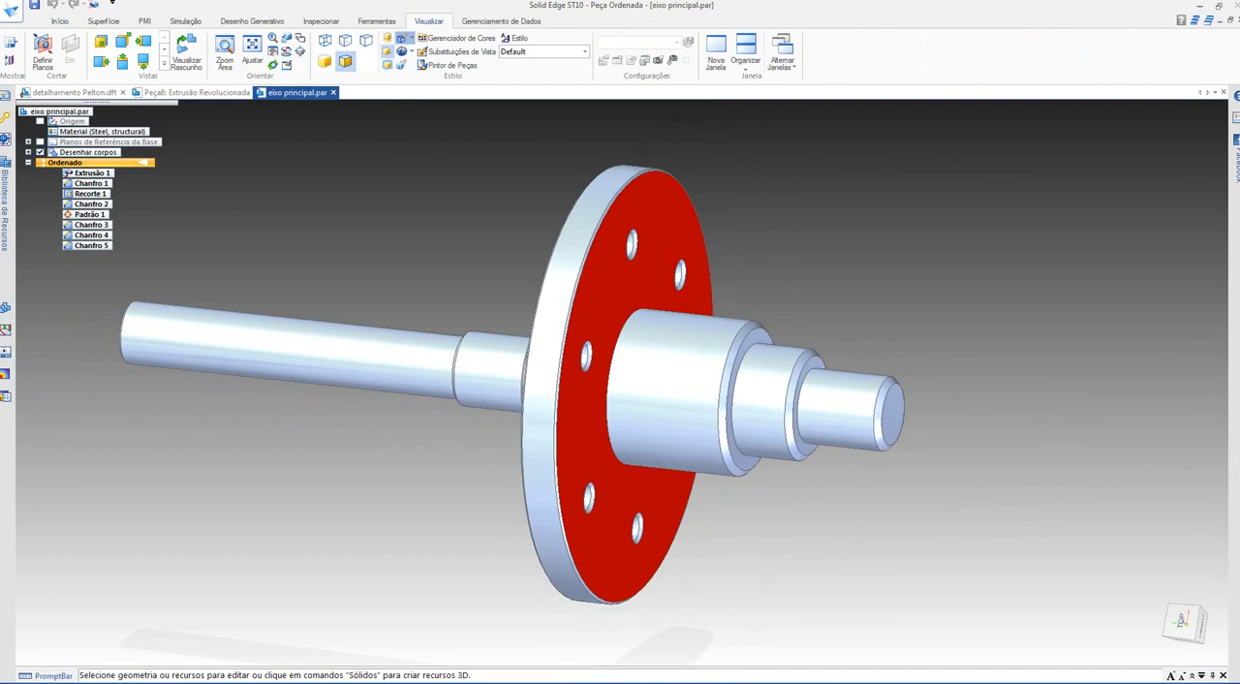
Step: In the finished shaft model, paint the flange face on the long-shaft side with the Yellow style, using the part painter on single faces
{"action": "right_click", "coordinate": [775, 188]}
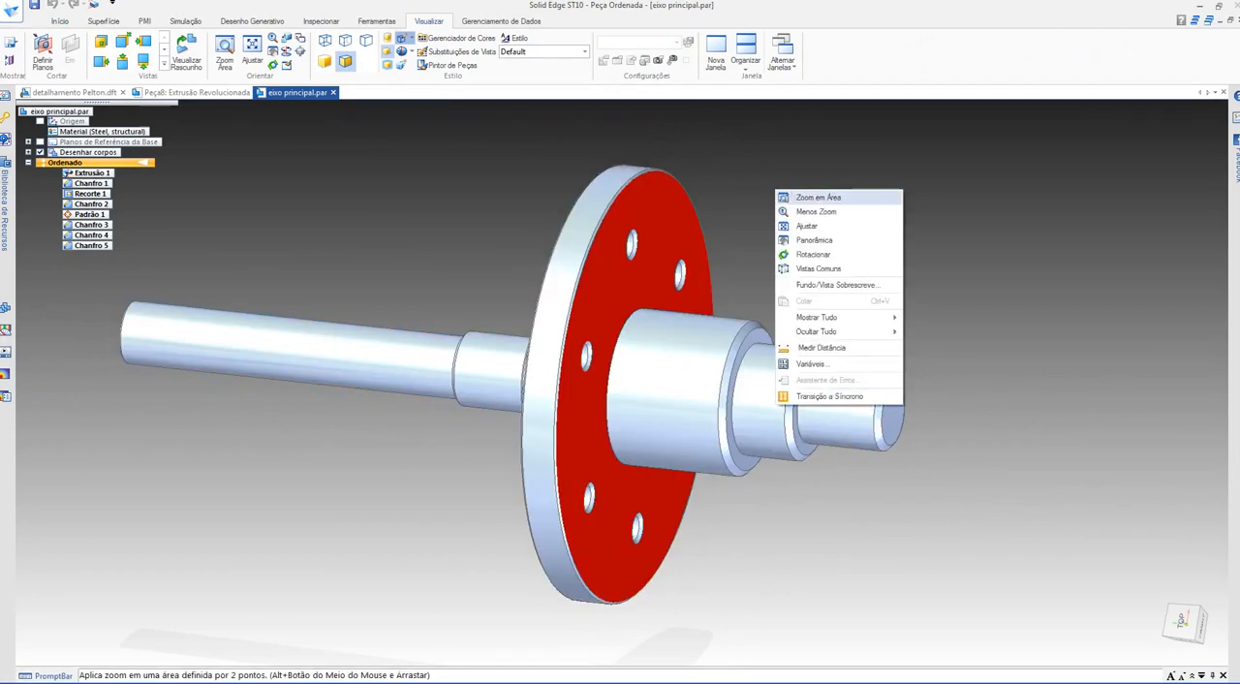
{"action": "left_click", "coordinate": [804, 195]}
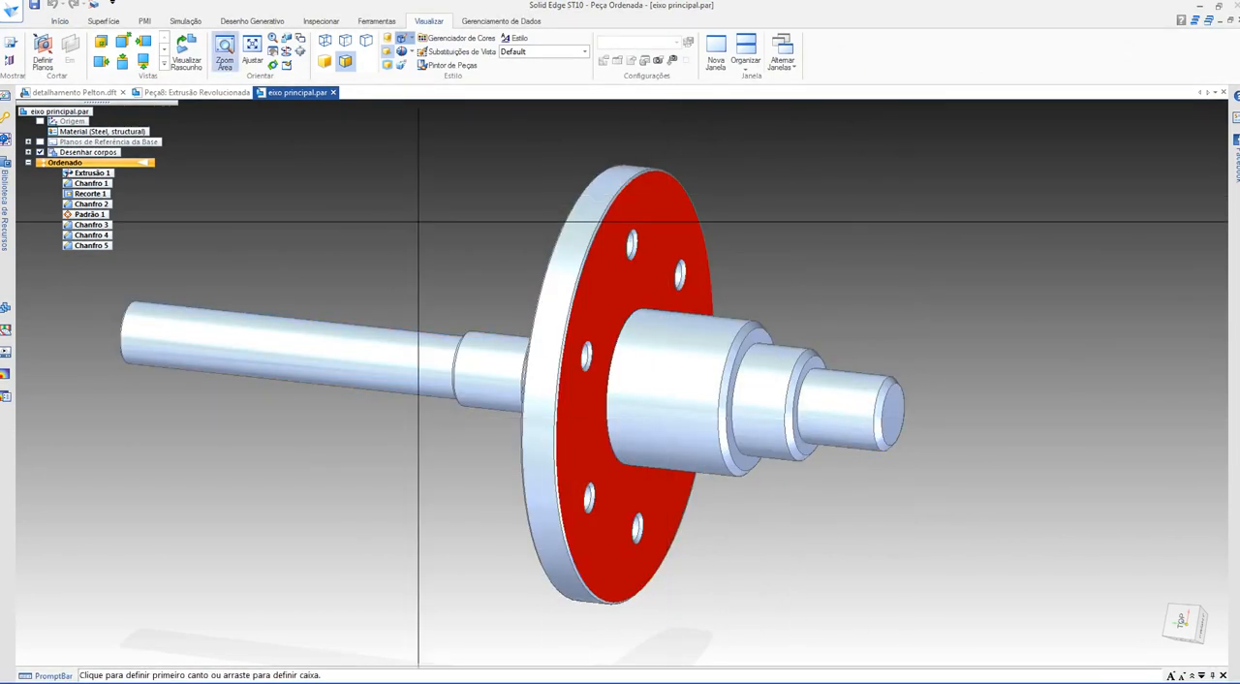
{"action": "middle_click_drag", "start_coordinate": [418, 221], "coordinate": [470, 173]}
{"action": "left_click", "coordinate": [448, 65]}
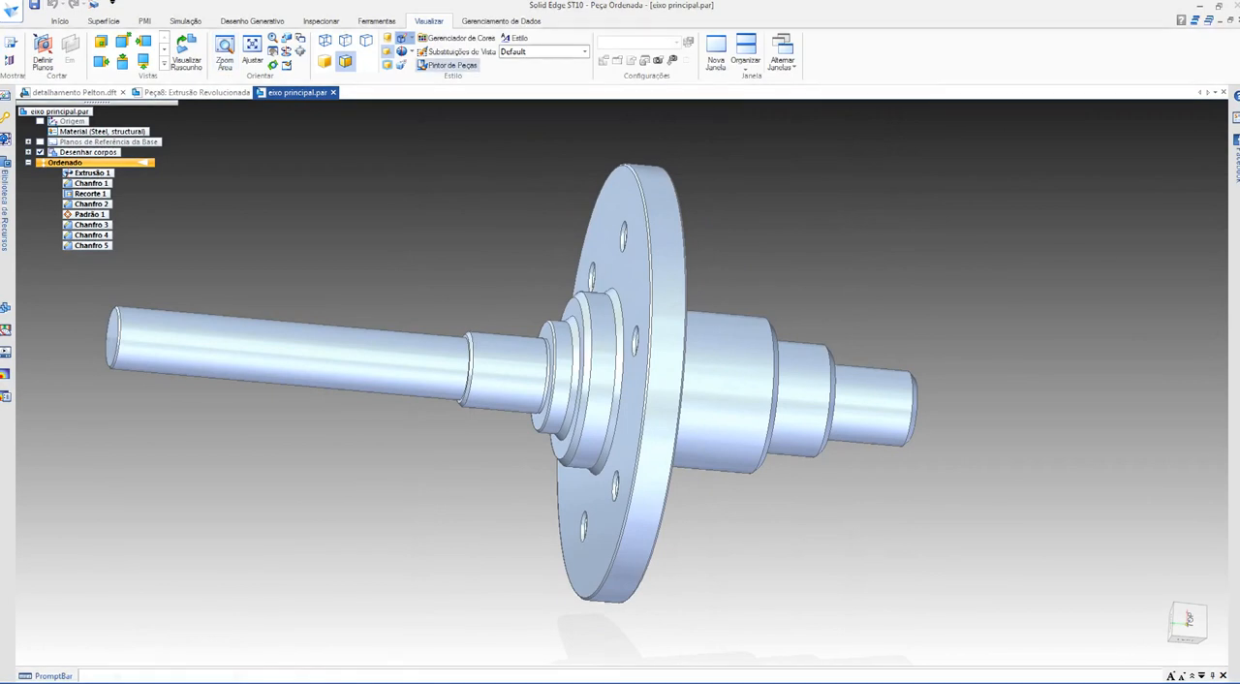
{"action": "left_click", "coordinate": [491, 113]}
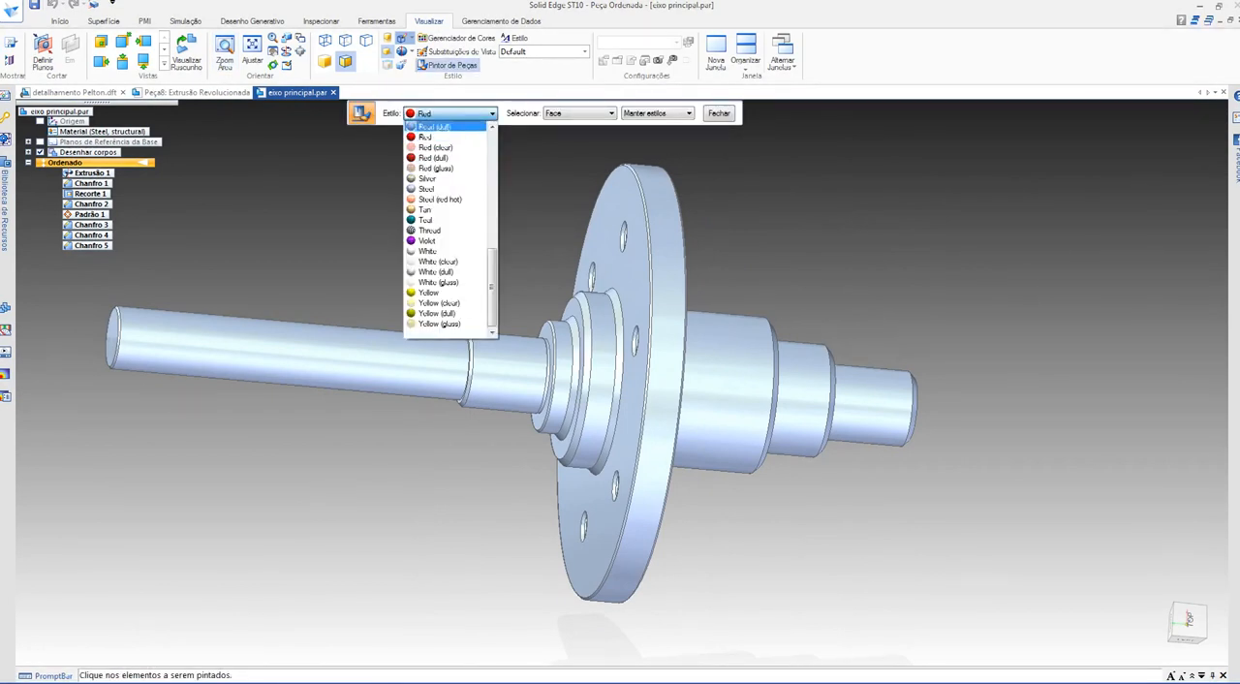
{"action": "left_click", "coordinate": [426, 291]}
{"action": "left_click", "coordinate": [563, 390]}
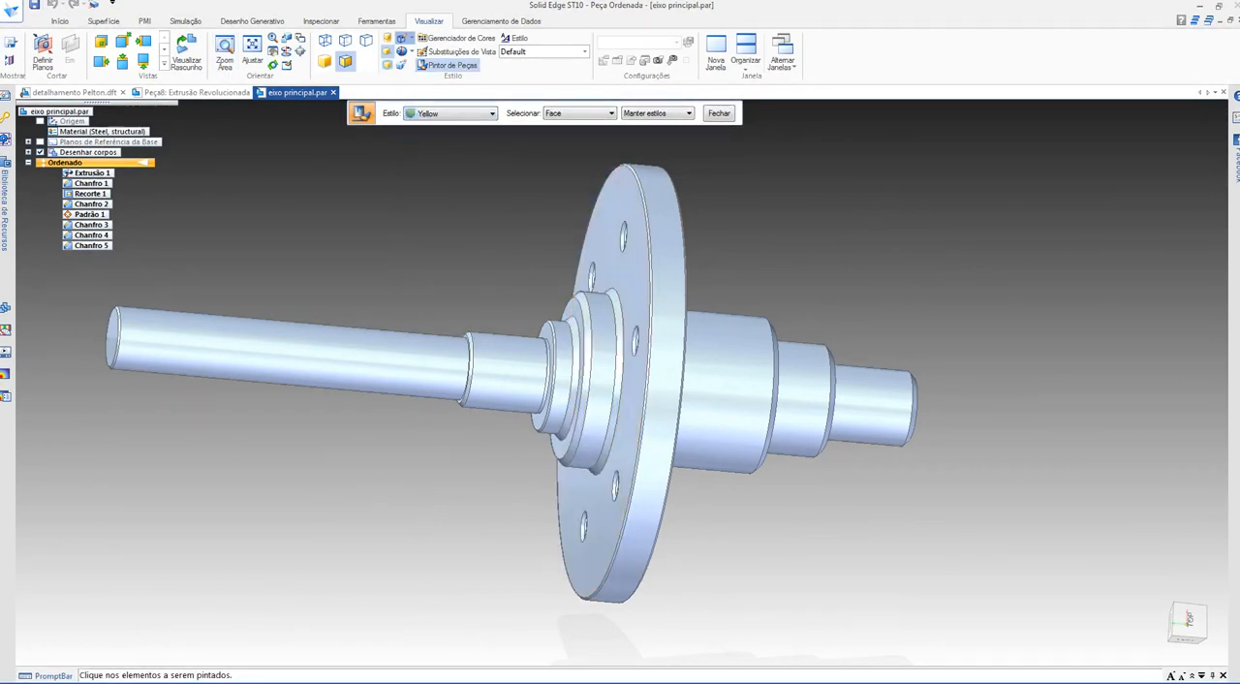
{"action": "middle_click_drag", "start_coordinate": [571, 393], "coordinate": [659, 421]}
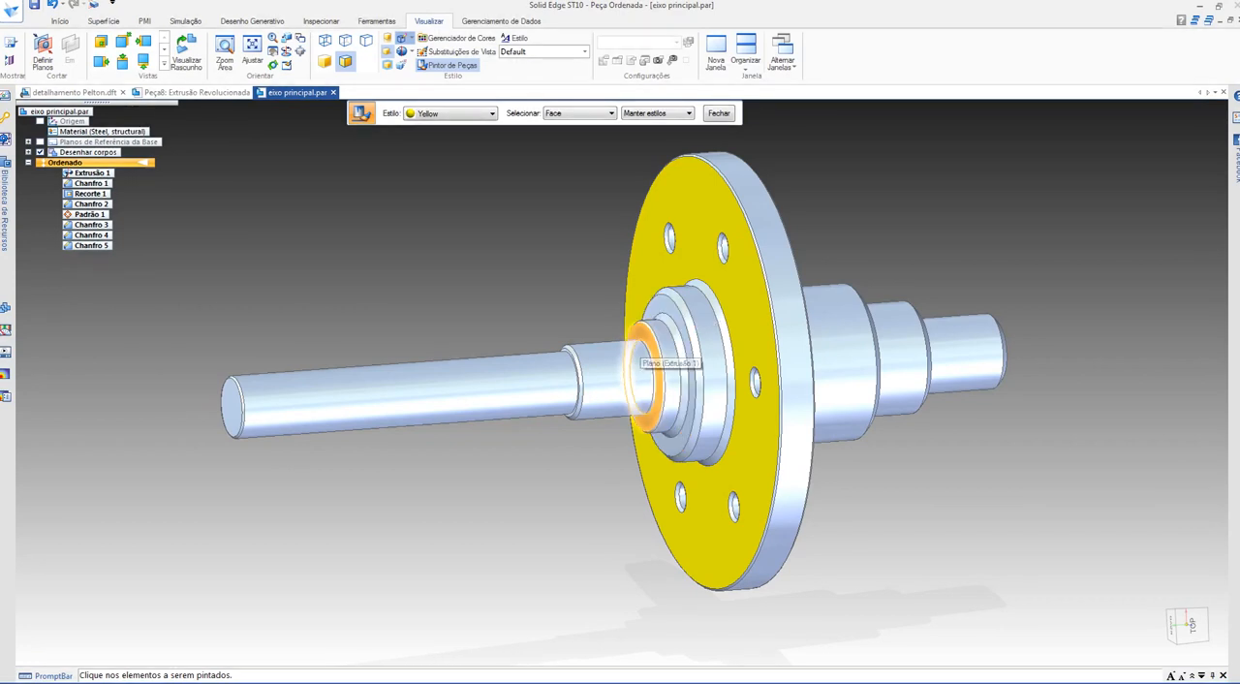
Step: Check section B-B and dimension the first step shoulder on the long-shaft side at 6 mm from the flange face
{"action": "key", "text": "alt+Tab"}
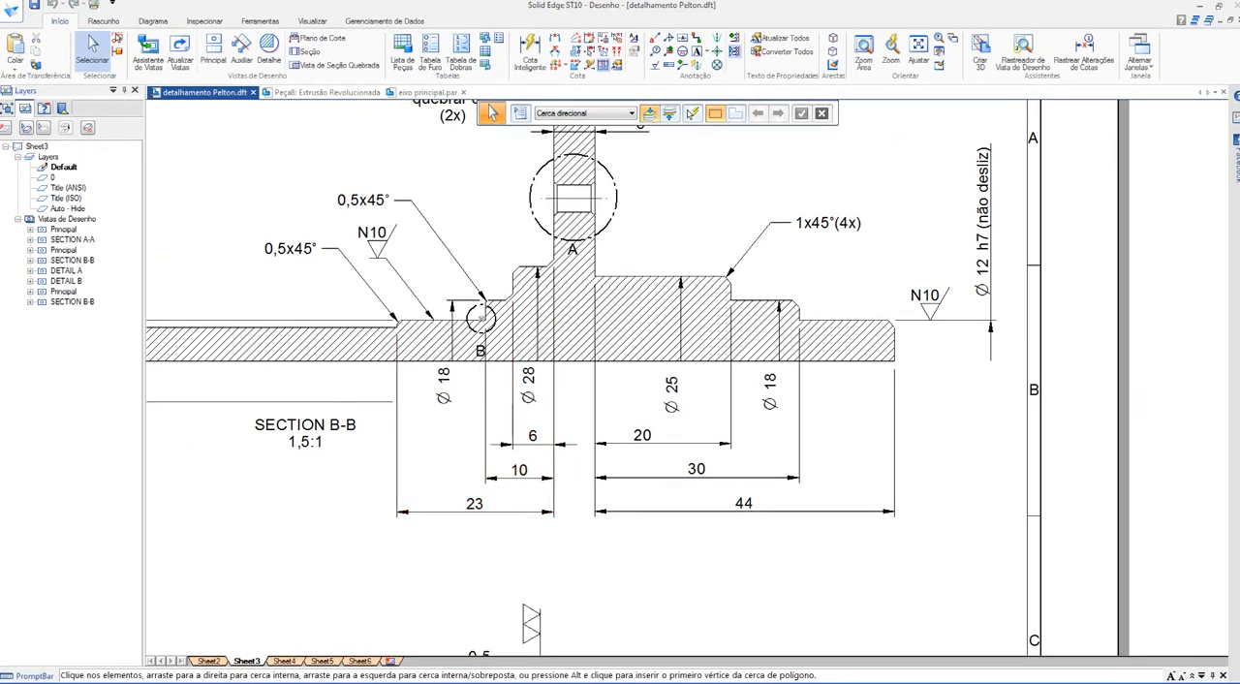
{"action": "middle_click_drag", "start_coordinate": [543, 388], "coordinate": [615, 378]}
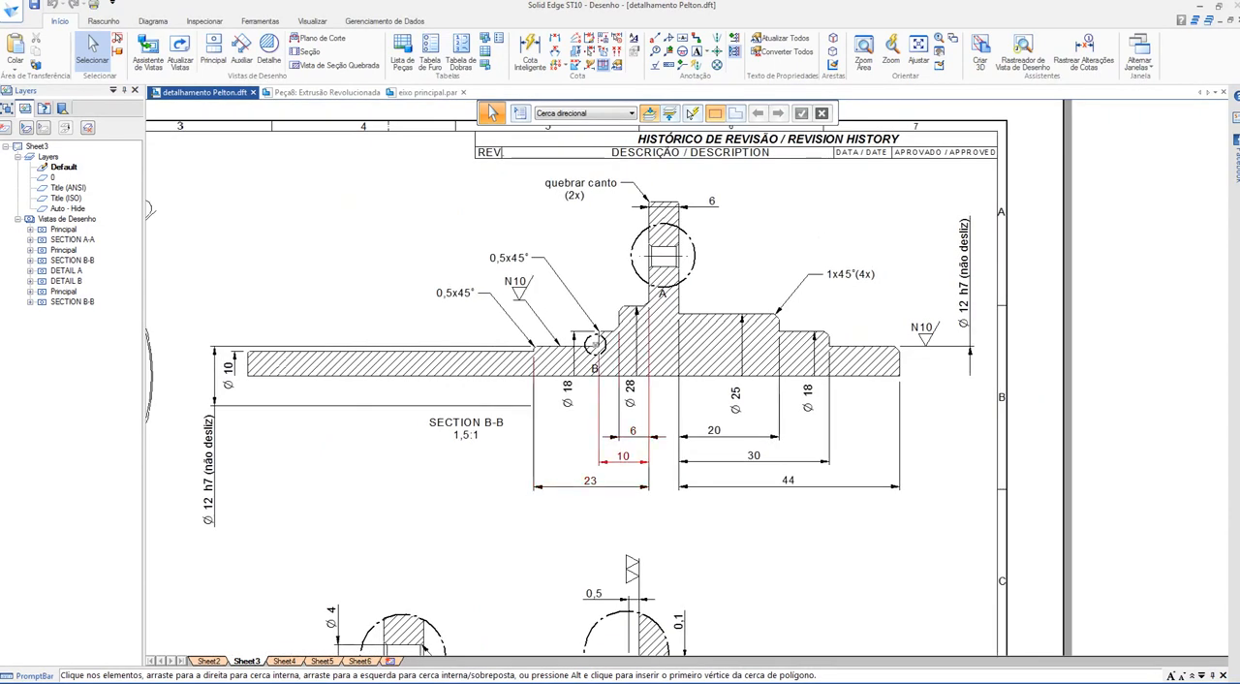
{"action": "left_click", "coordinate": [329, 92]}
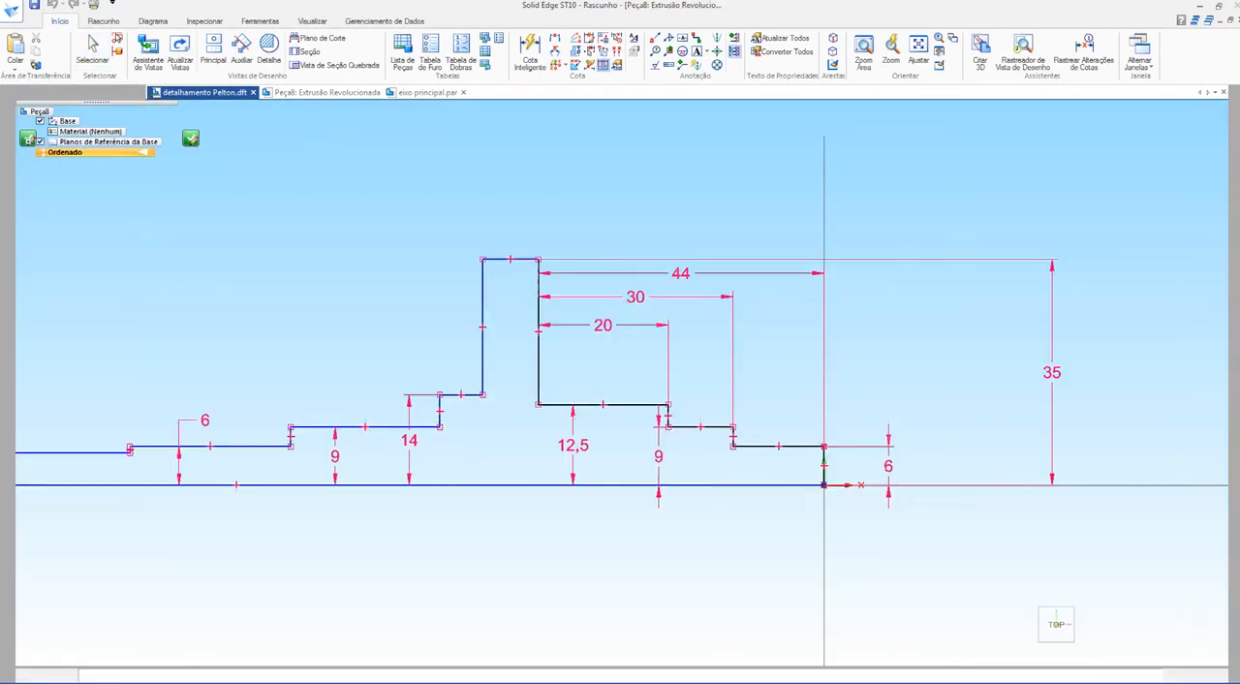
{"action": "left_click", "coordinate": [641, 38]}
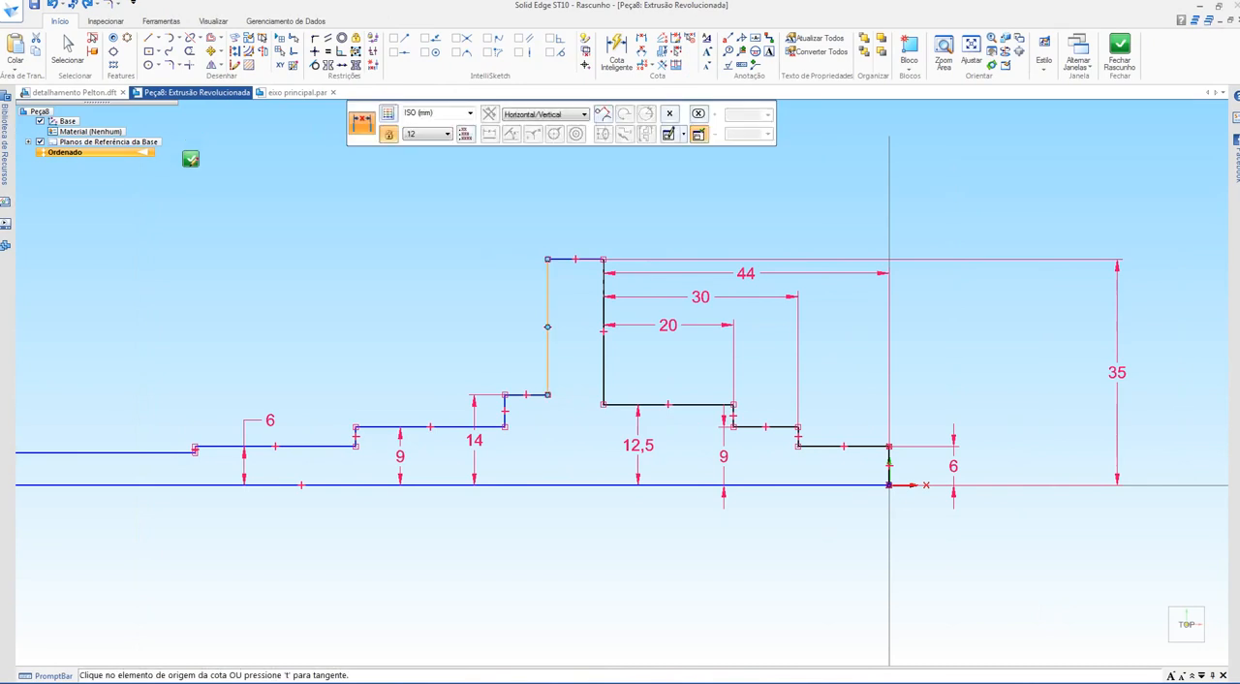
{"action": "left_click", "coordinate": [547, 362]}
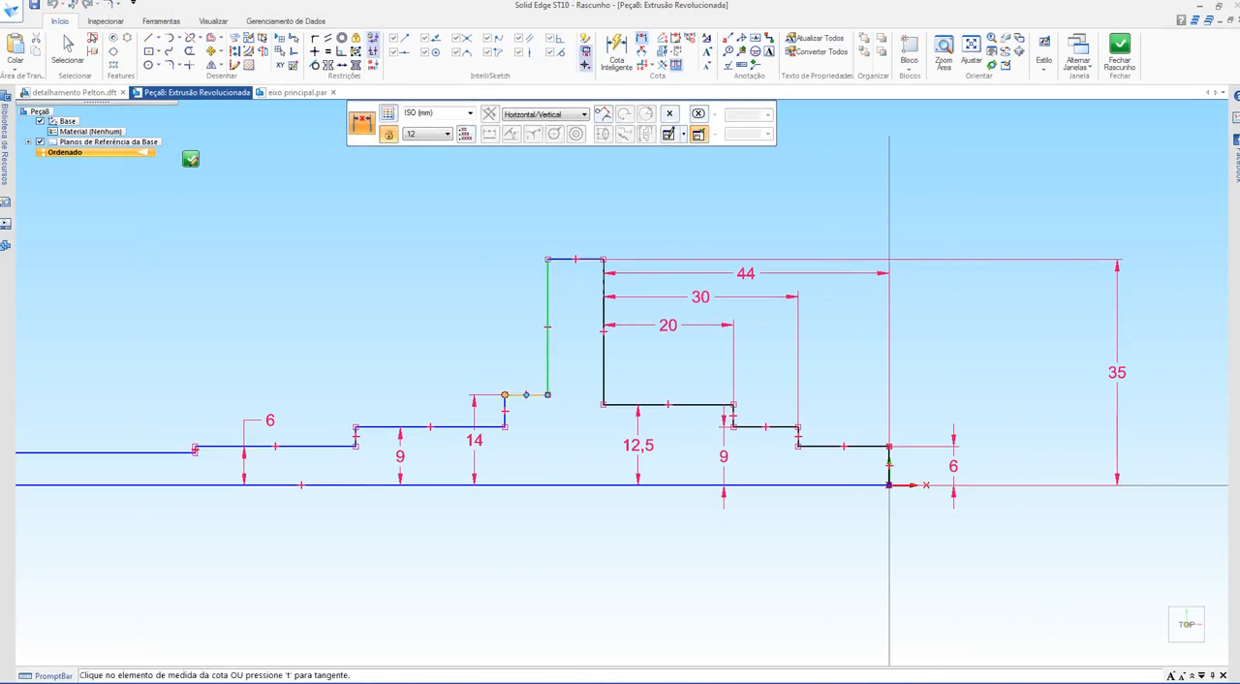
{"action": "left_click", "coordinate": [504, 411]}
{"action": "left_click", "coordinate": [523, 360]}
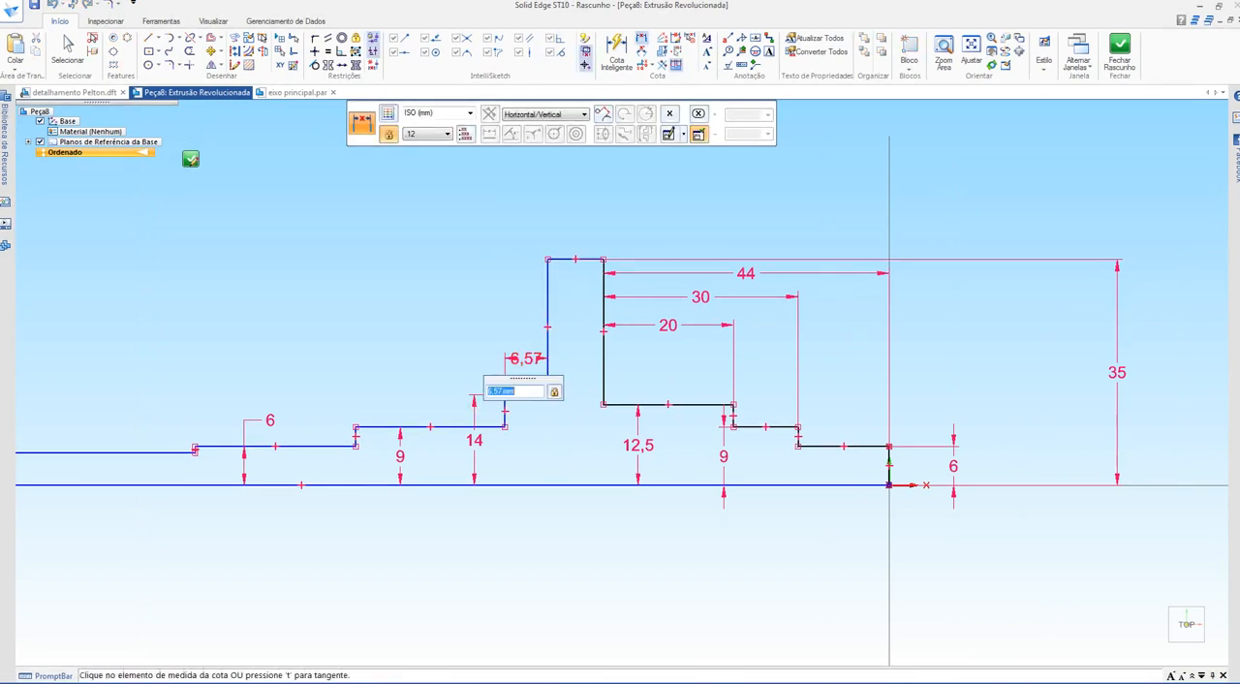
{"action": "key", "text": "Return"}
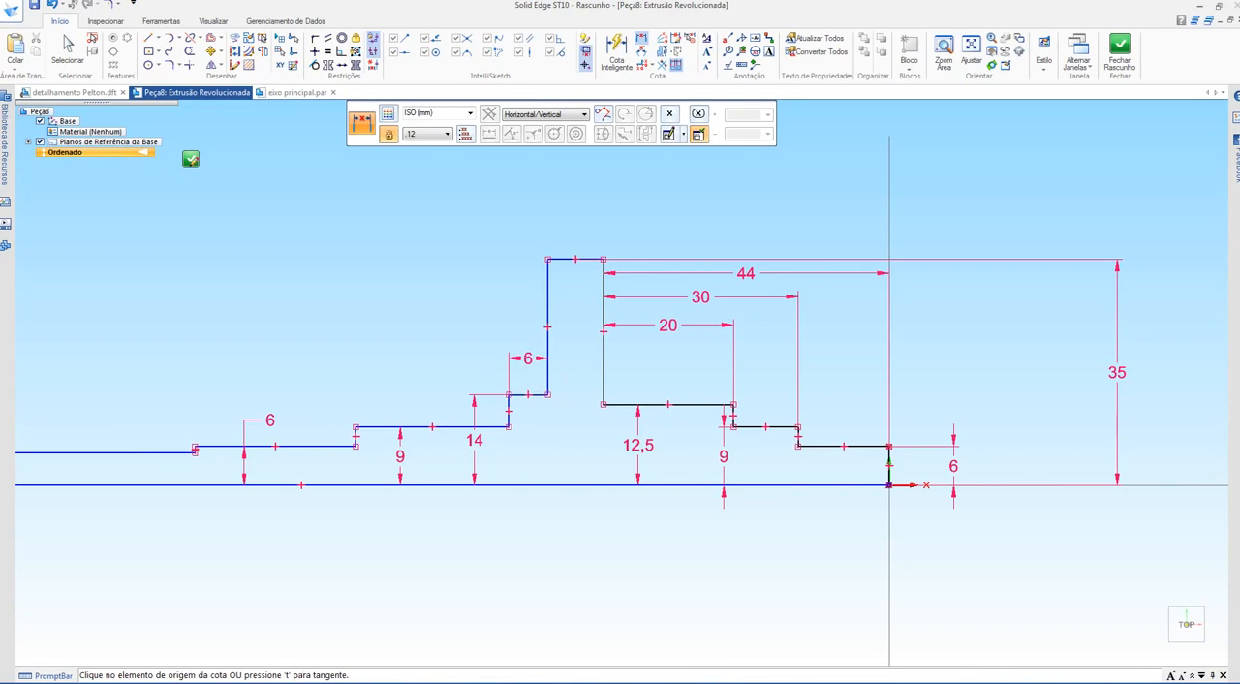
Step: Dimension the second step shoulder on the long-shaft side at 10 mm from the flange face, checking section B-B for the value
{"action": "left_click", "coordinate": [547, 327]}
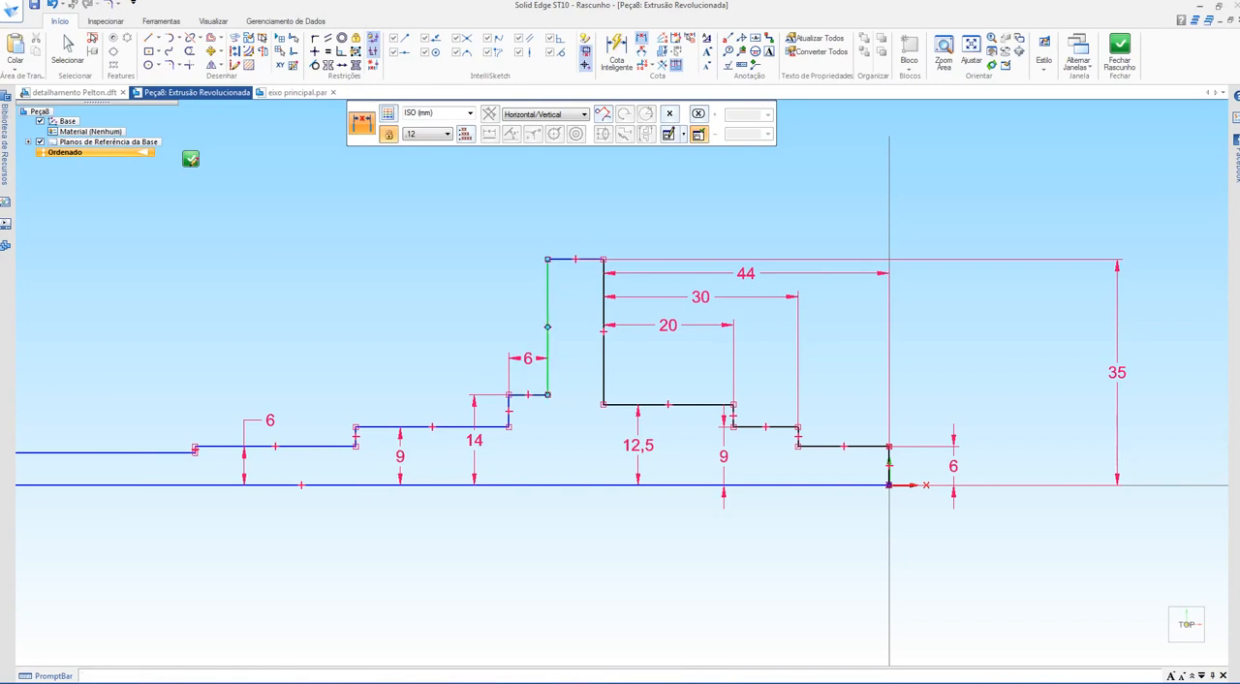
{"action": "left_click", "coordinate": [356, 433]}
{"action": "left_click", "coordinate": [426, 327]}
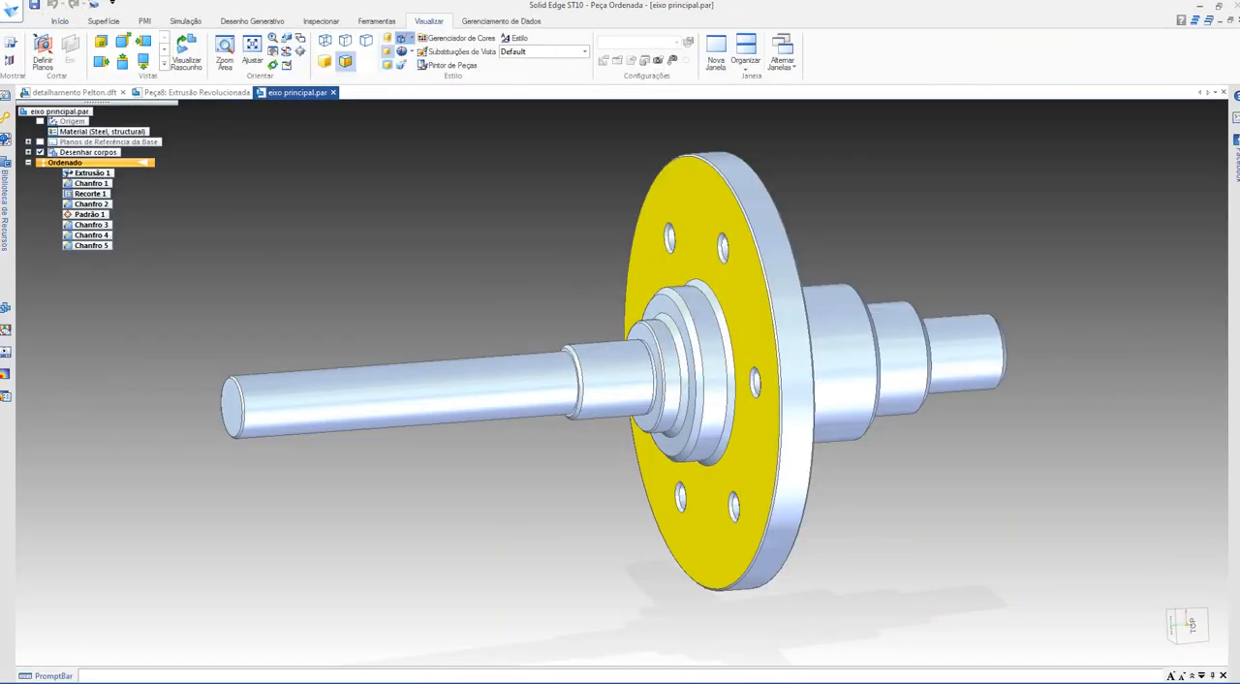
{"action": "left_click", "coordinate": [75, 93]}
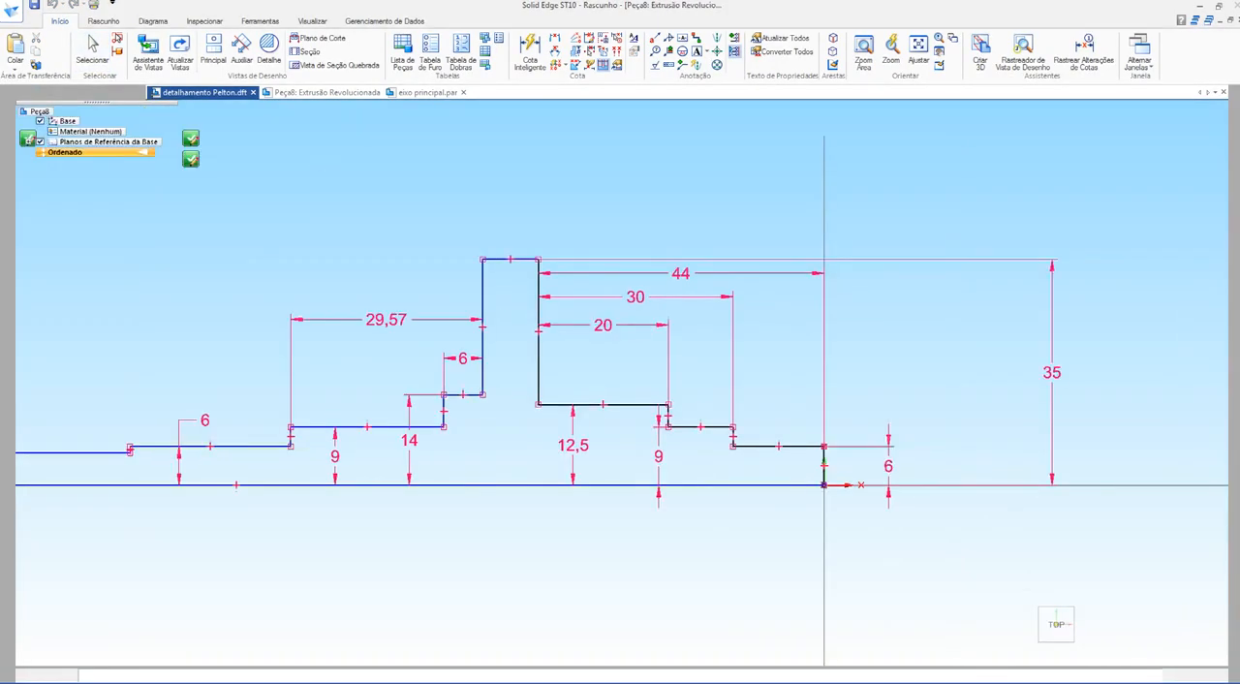
{"action": "left_click", "coordinate": [450, 320]}
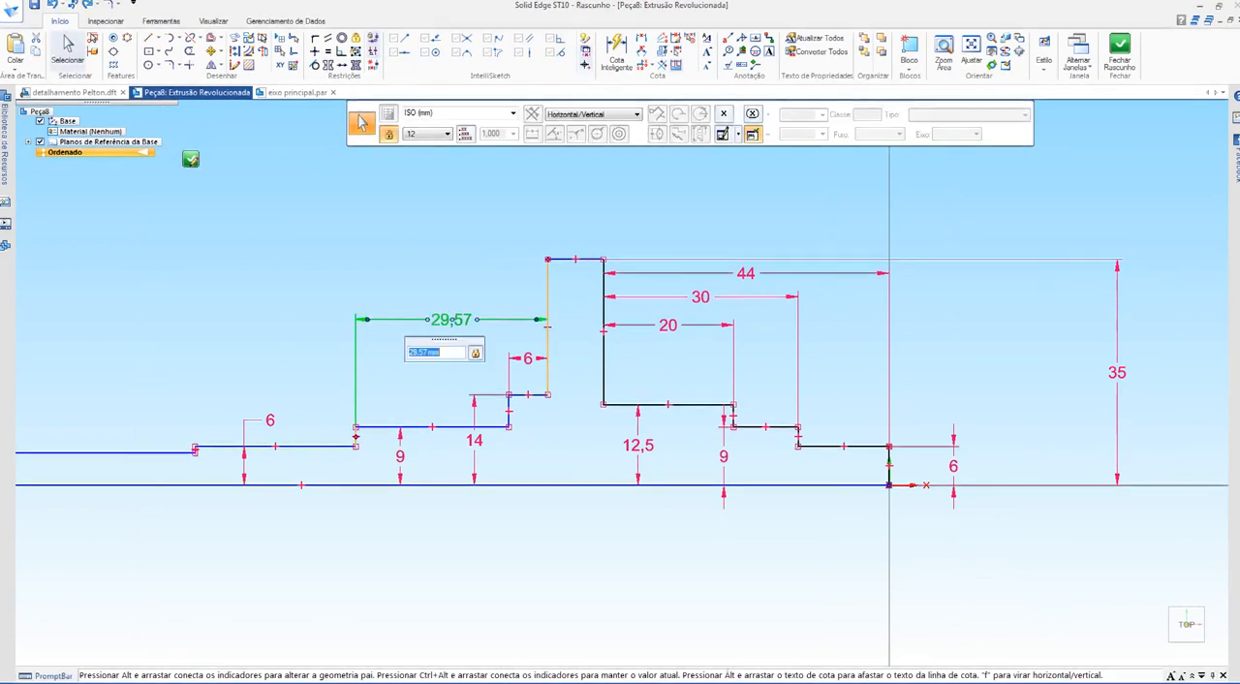
{"action": "type", "text": "10"}
{"action": "key", "text": "Return"}
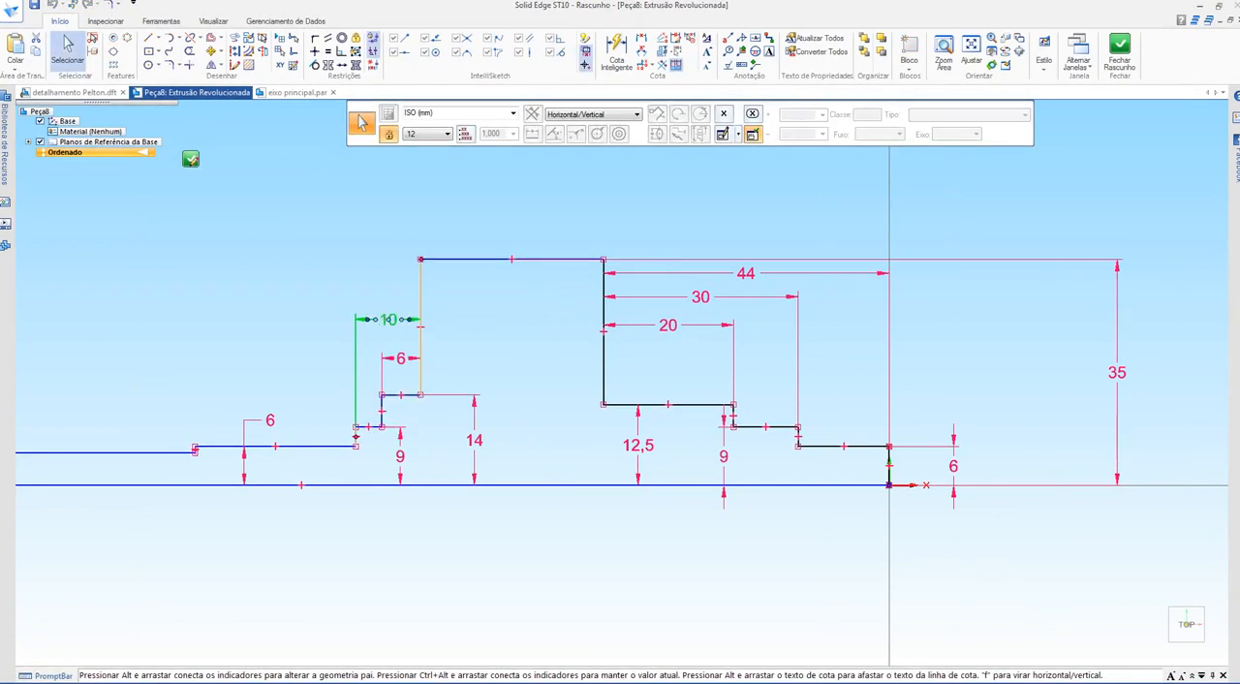
{"action": "right_click", "coordinate": [297, 256]}
{"action": "left_click", "coordinate": [290, 246]}
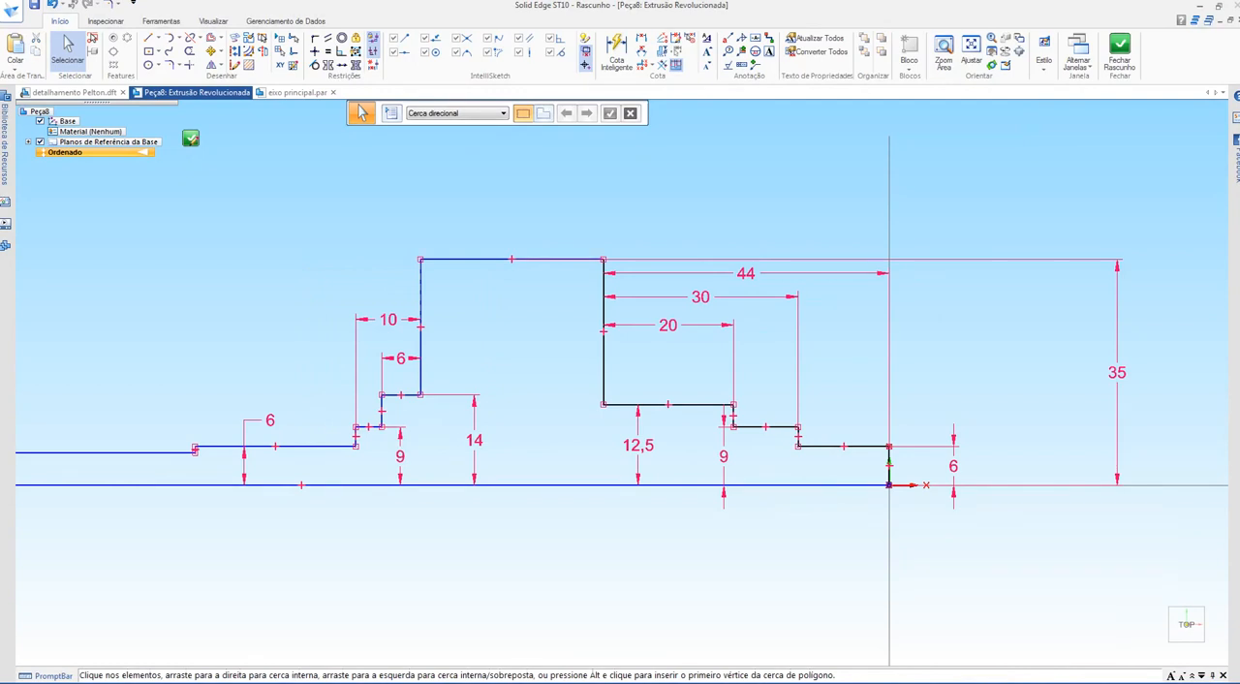
{"action": "middle_click_drag", "start_coordinate": [366, 320], "coordinate": [487, 332], "text": "shift"}
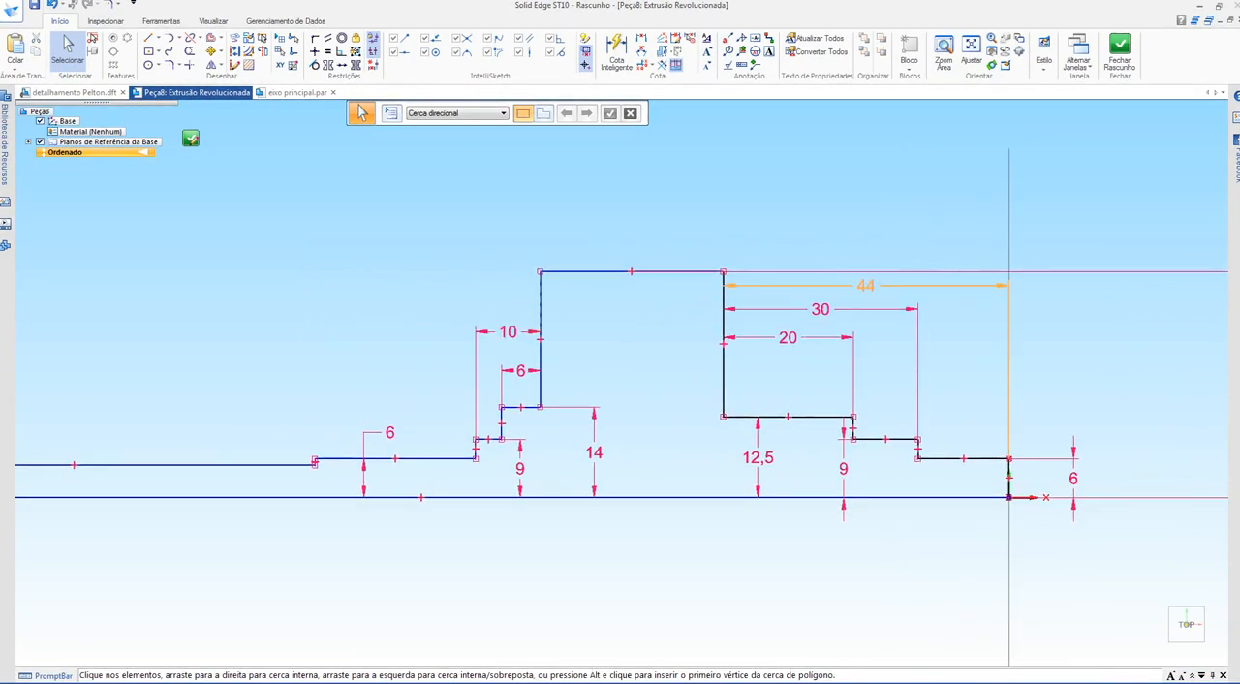
Step: Dimension the flange thickness at the profile's highest edge and set it to 6 mm
{"action": "left_click", "coordinate": [616, 52]}
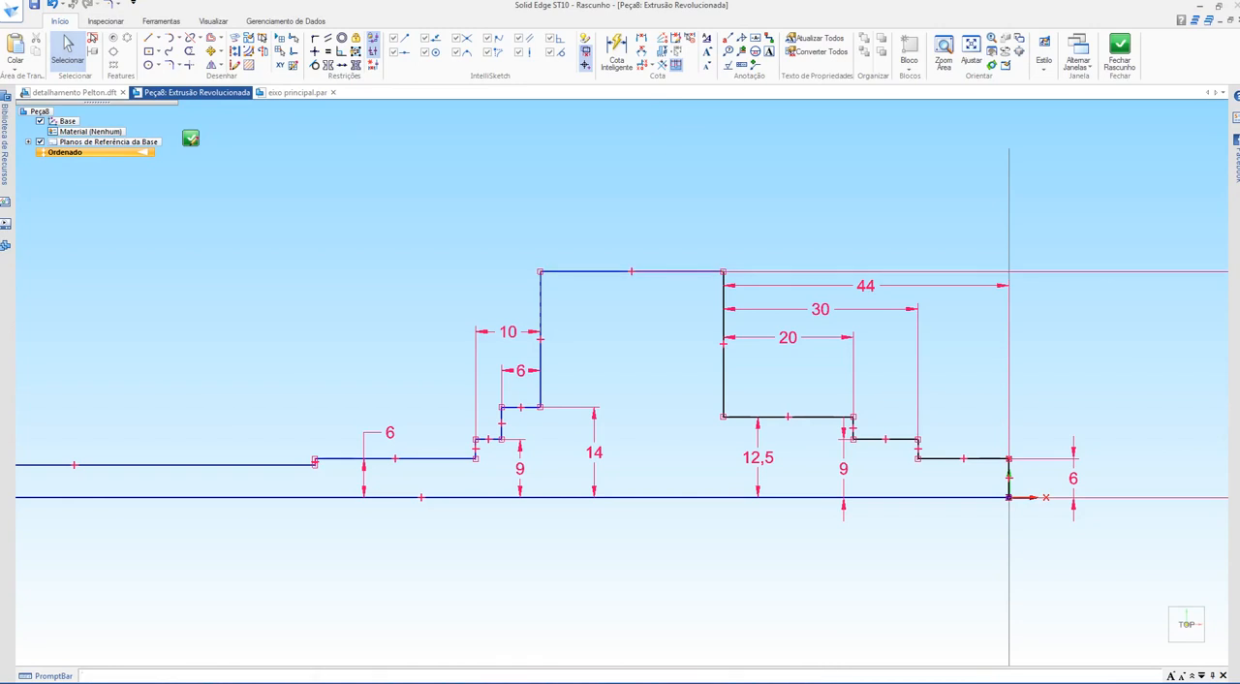
{"action": "left_click", "coordinate": [625, 272]}
{"action": "left_click", "coordinate": [625, 235]}
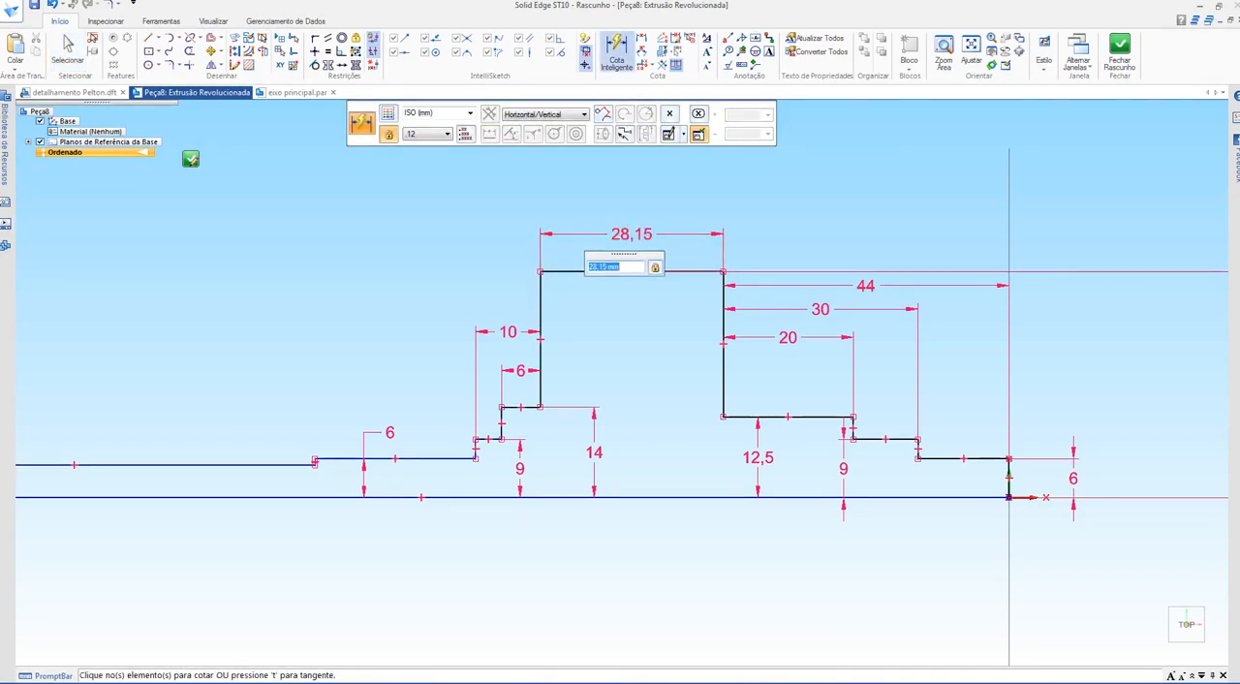
{"action": "type", "text": "6"}
{"action": "key", "text": "Return"}
{"action": "middle_click_drag", "start_coordinate": [620, 407], "coordinate": [653, 402], "text": "shift"}
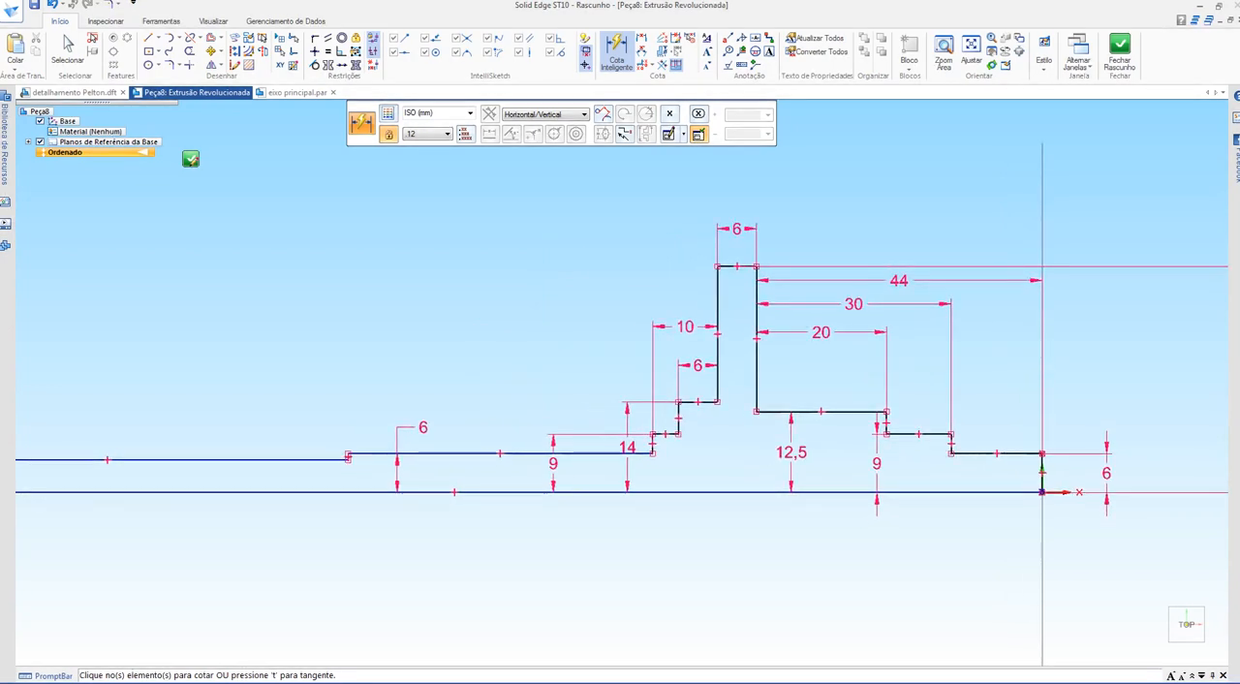
Step: Dimension the third step shoulder on the long-shaft side at 23 mm from the flange face
{"action": "left_click", "coordinate": [641, 37]}
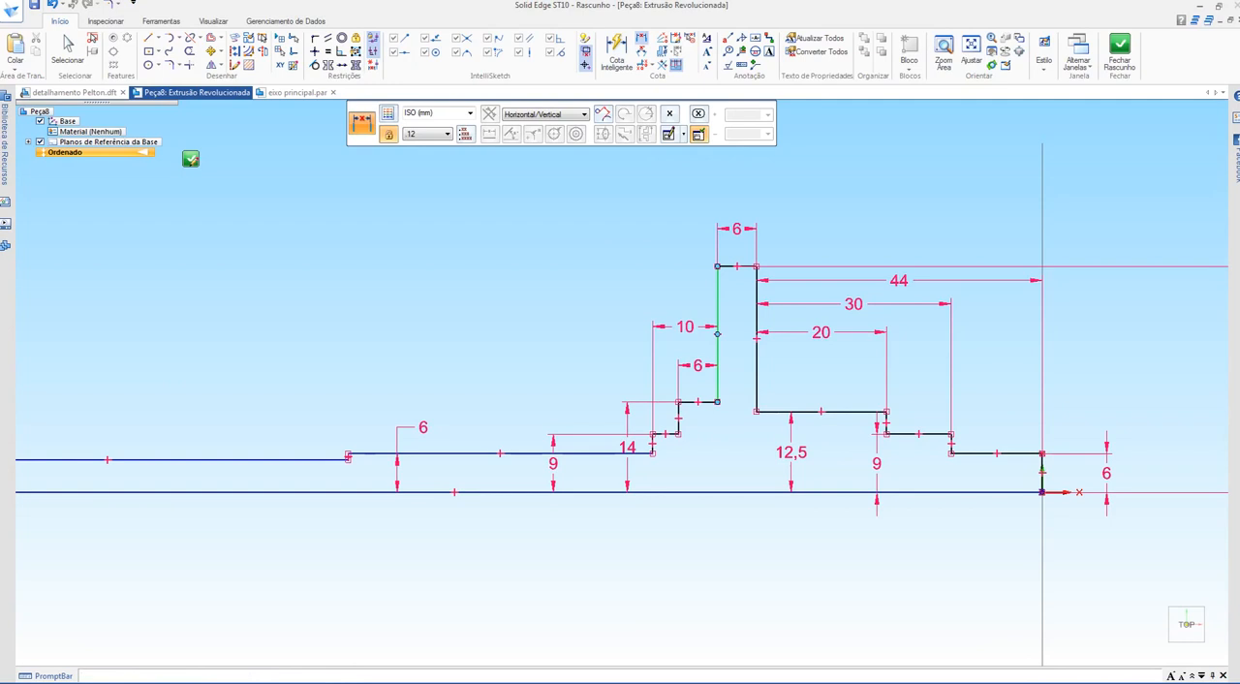
{"action": "left_click", "coordinate": [350, 454]}
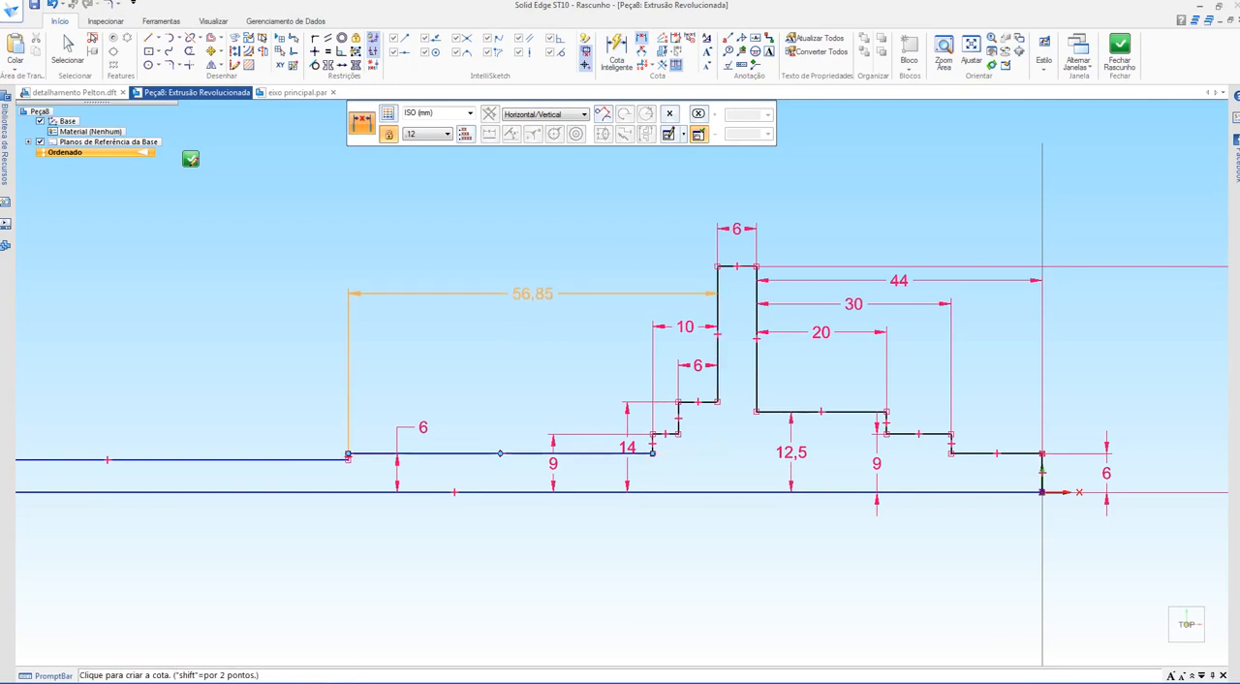
{"action": "left_click", "coordinate": [523, 294]}
{"action": "type", "text": "23"}
{"action": "key", "text": "Return"}
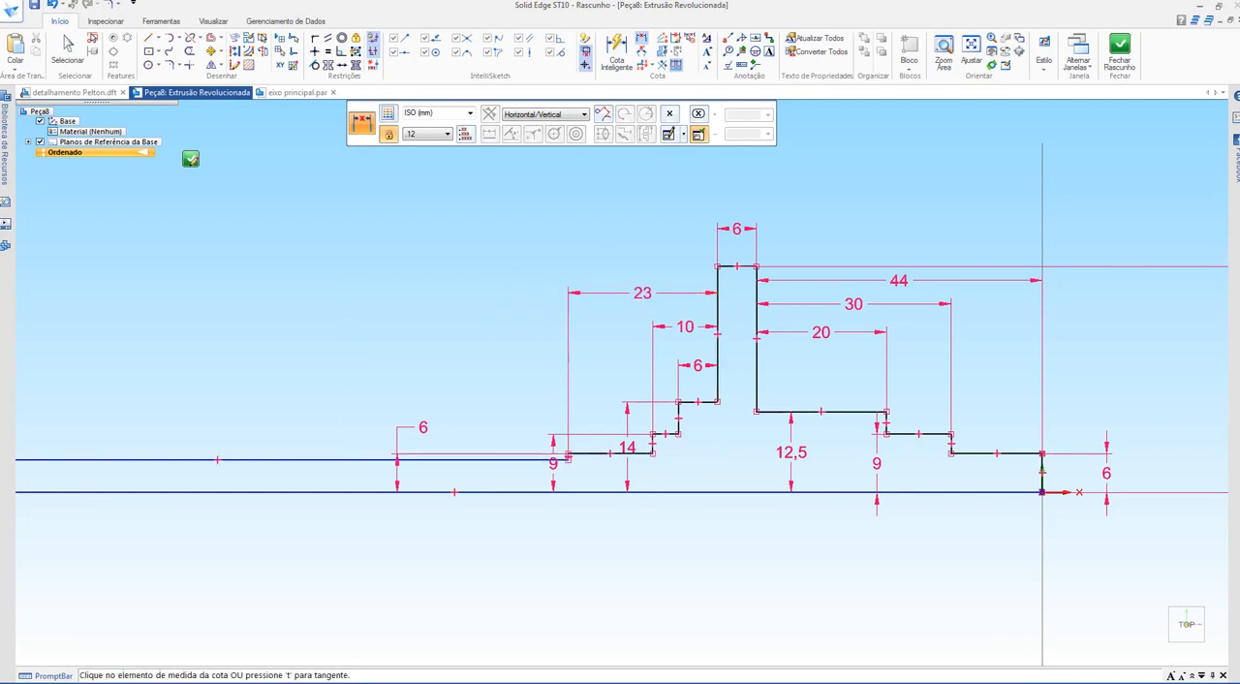
{"action": "key", "text": "Escape"}
Step: In the detalhamento Pelton drawing, draw a 66 mm horizontal line matching section B-B's 44 mm length and place it above the undimensioned long shaft end
{"action": "scroll", "coordinate": [421, 469], "scroll_direction": "down", "scroll_amount": 2}
{"action": "middle_click_drag", "start_coordinate": [421, 469], "coordinate": [511, 432], "text": "shift"}
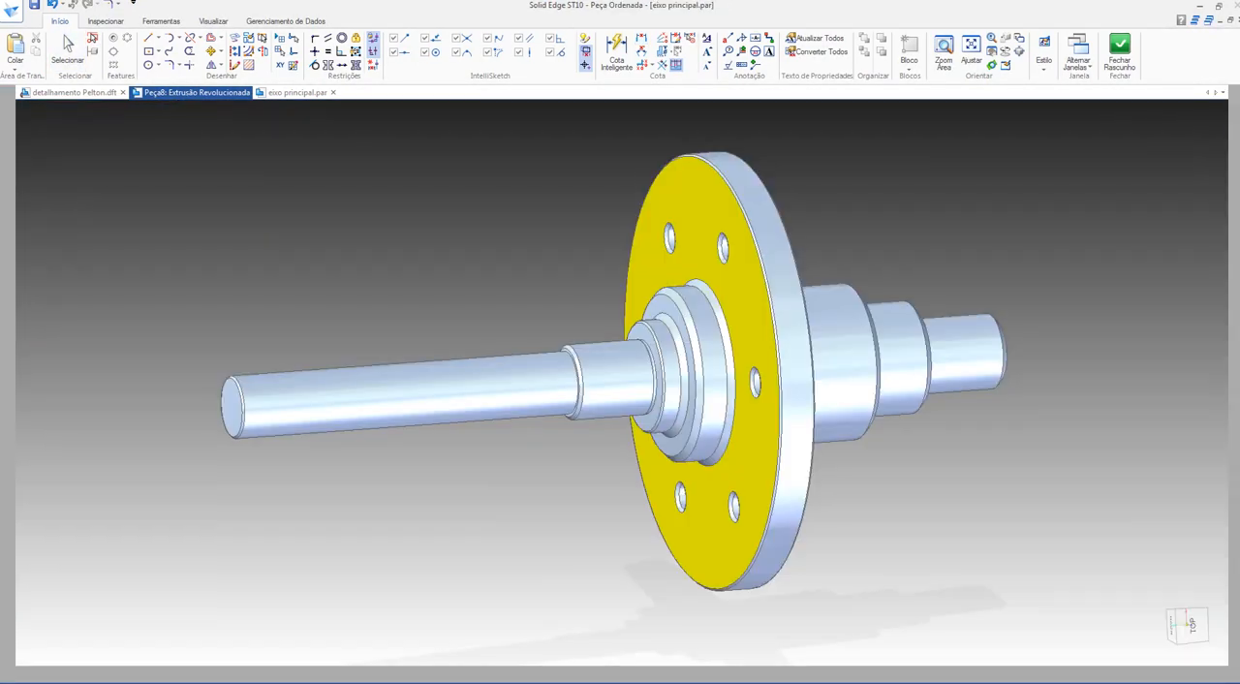
{"action": "key", "text": "ctrl+Tab"}
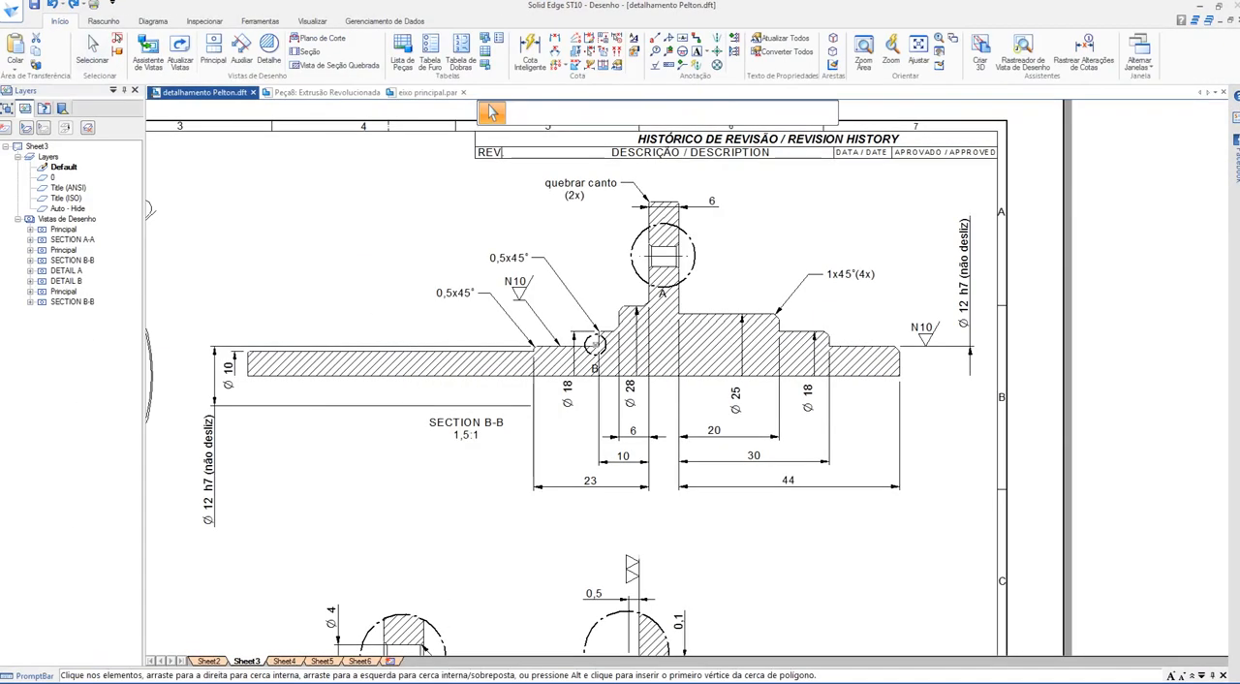
{"action": "scroll", "coordinate": [593, 342], "scroll_direction": "up", "scroll_amount": 3}
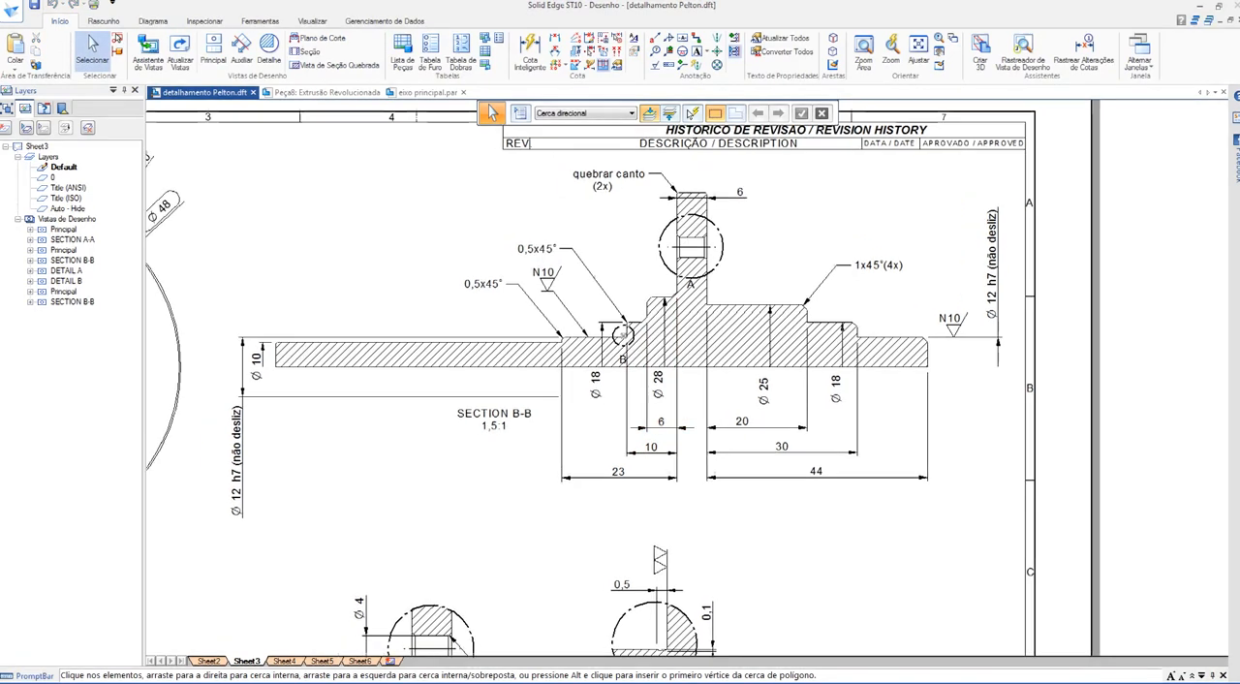
{"action": "middle_click_drag", "start_coordinate": [607, 304], "coordinate": [620, 307]}
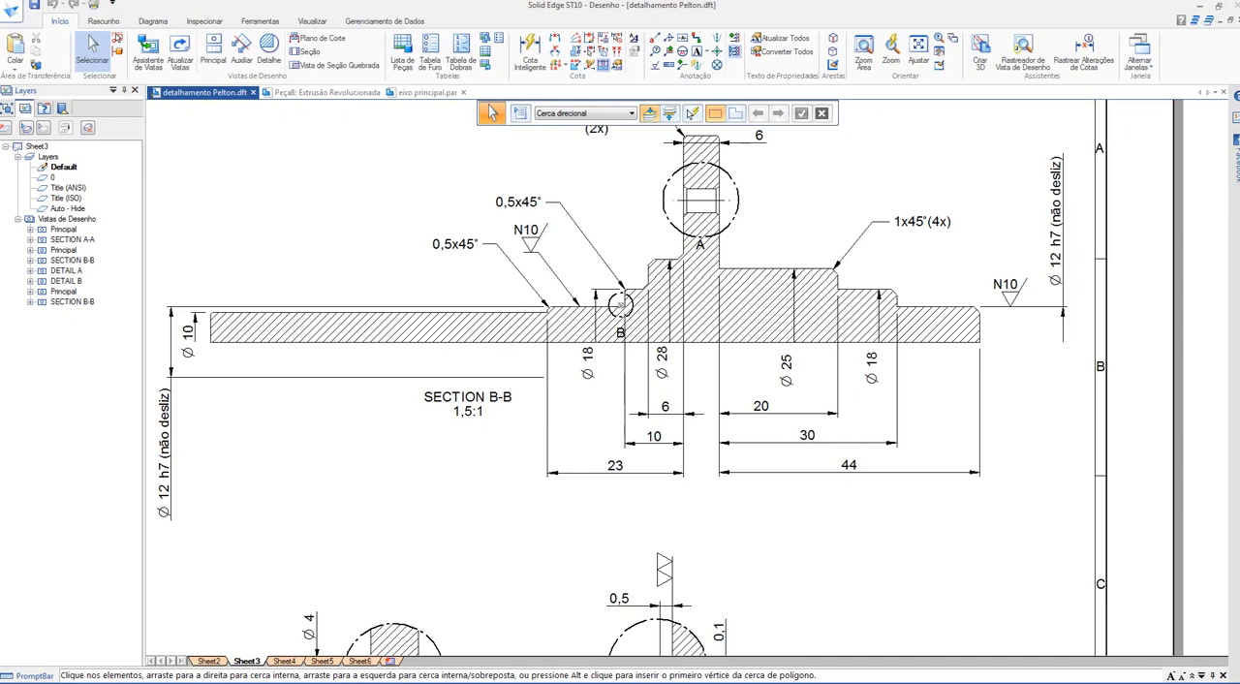
{"action": "scroll", "coordinate": [290, 562], "scroll_direction": "down", "scroll_amount": 2}
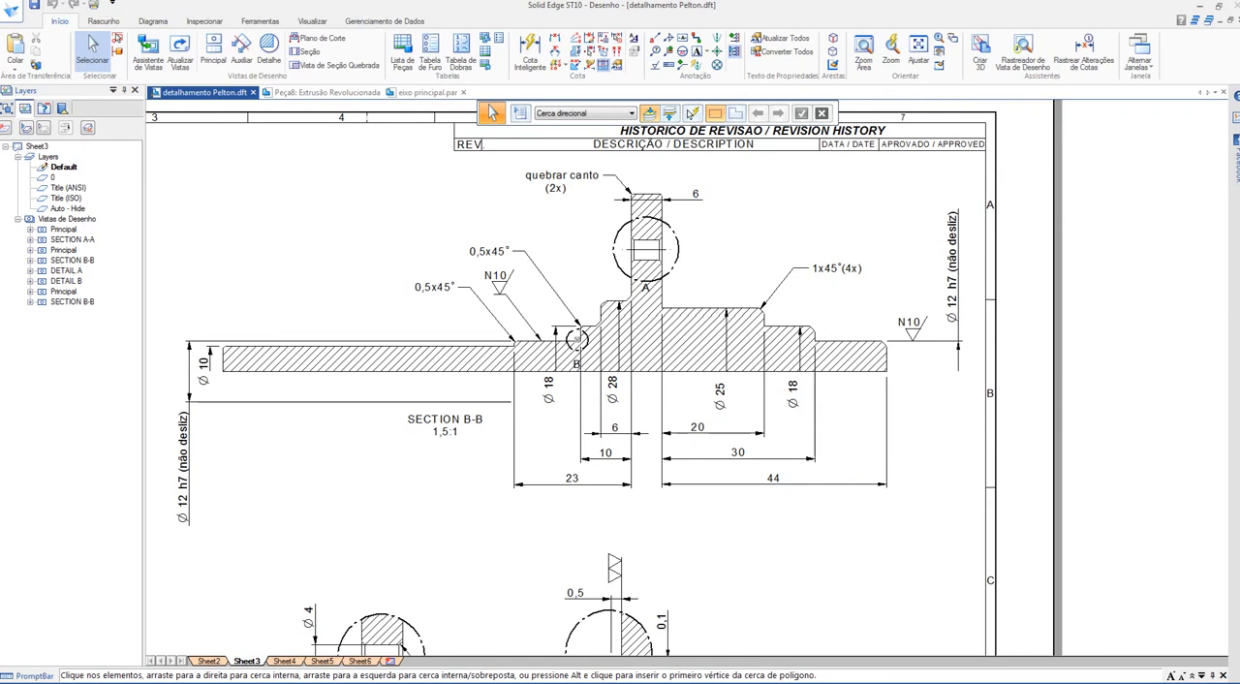
{"action": "left_click", "coordinate": [102, 21]}
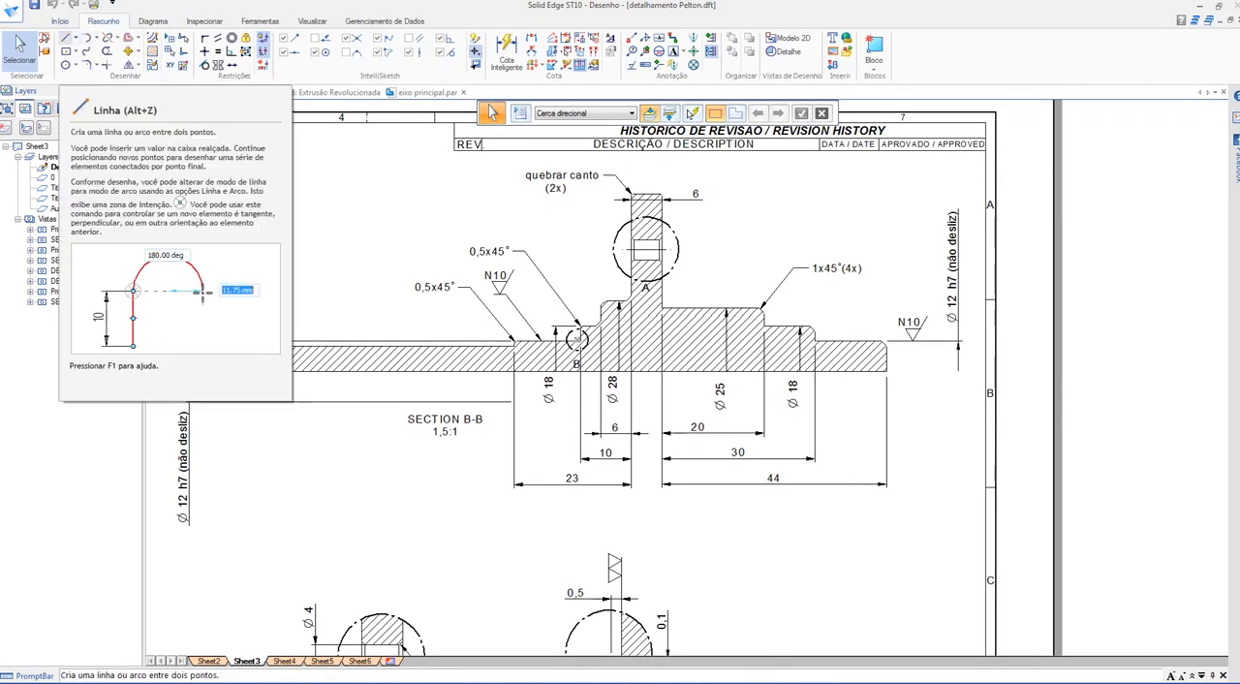
{"action": "left_click", "coordinate": [66, 37]}
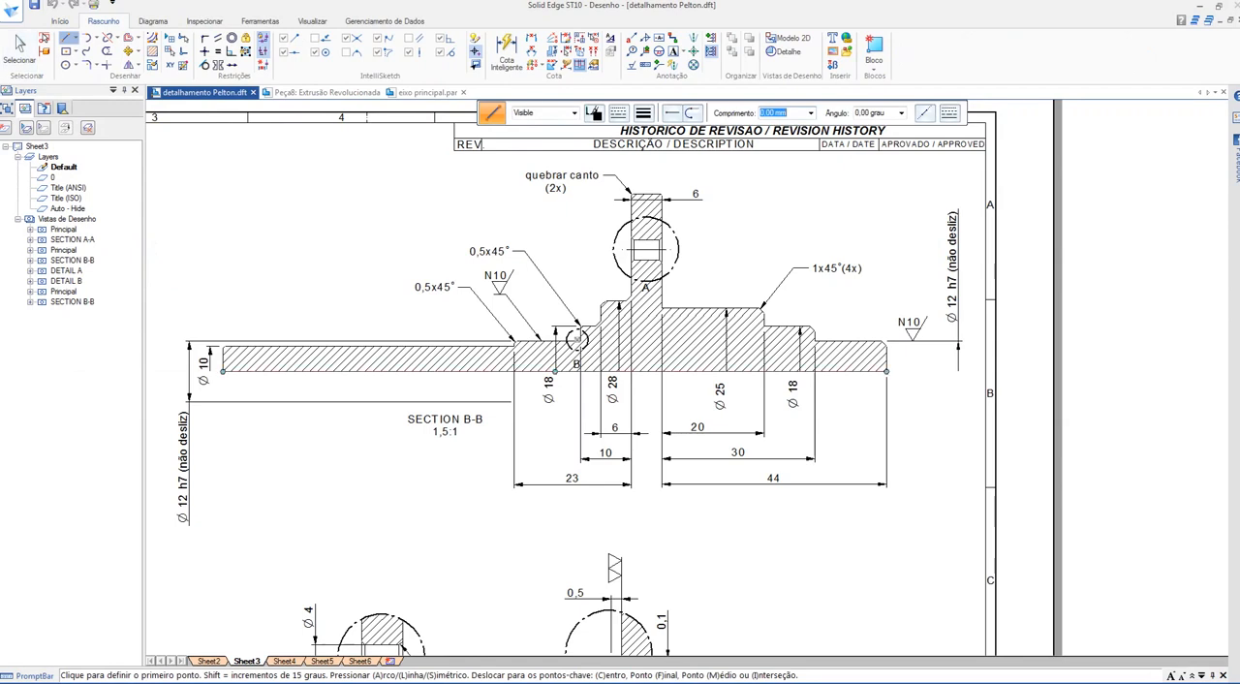
{"action": "left_click", "coordinate": [887, 393]}
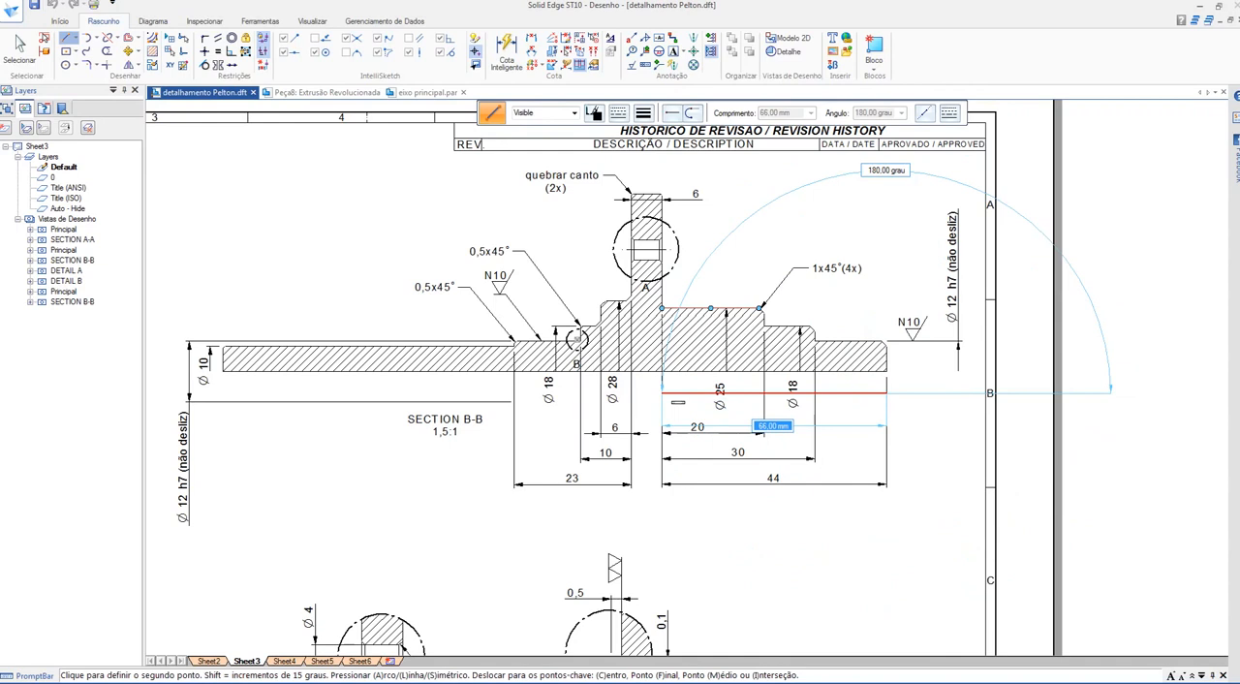
{"action": "left_click", "coordinate": [663, 393]}
{"action": "key", "text": "Escape"}
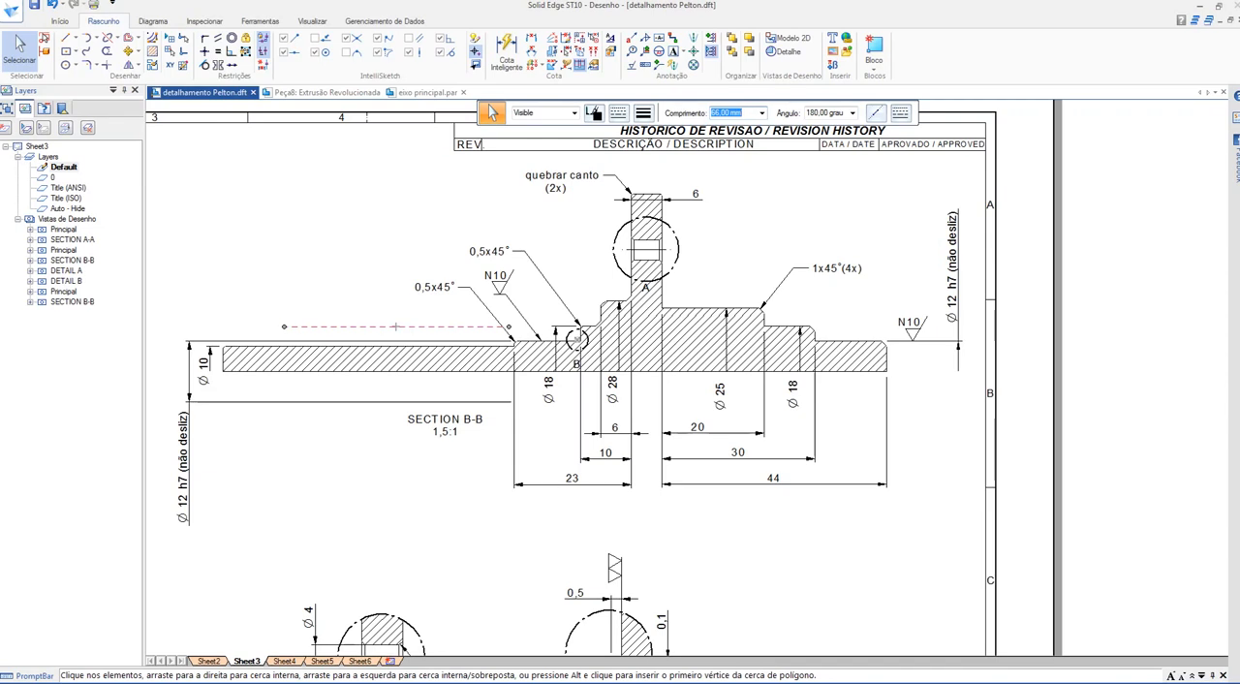
Step: Draw a solid magenta horizontal line about 19 mm long, covering the rest of the long shaft end beyond the dashed reference line
{"action": "left_click", "coordinate": [65, 38]}
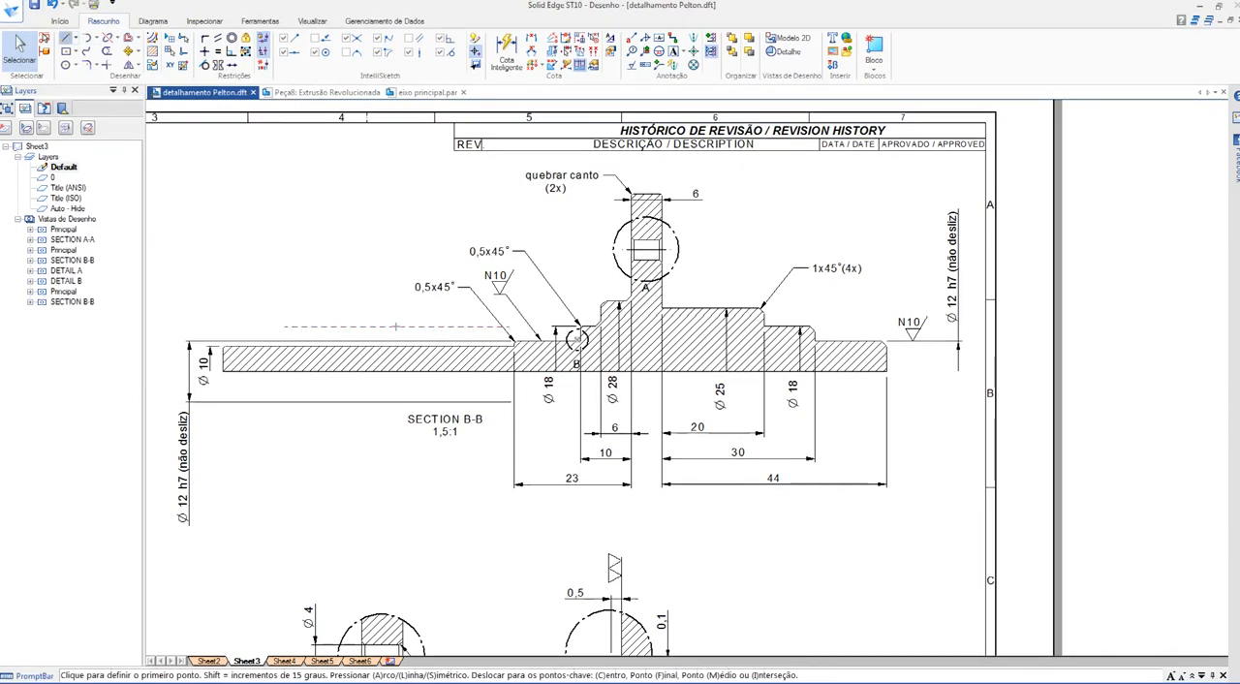
{"action": "left_click", "coordinate": [643, 113]}
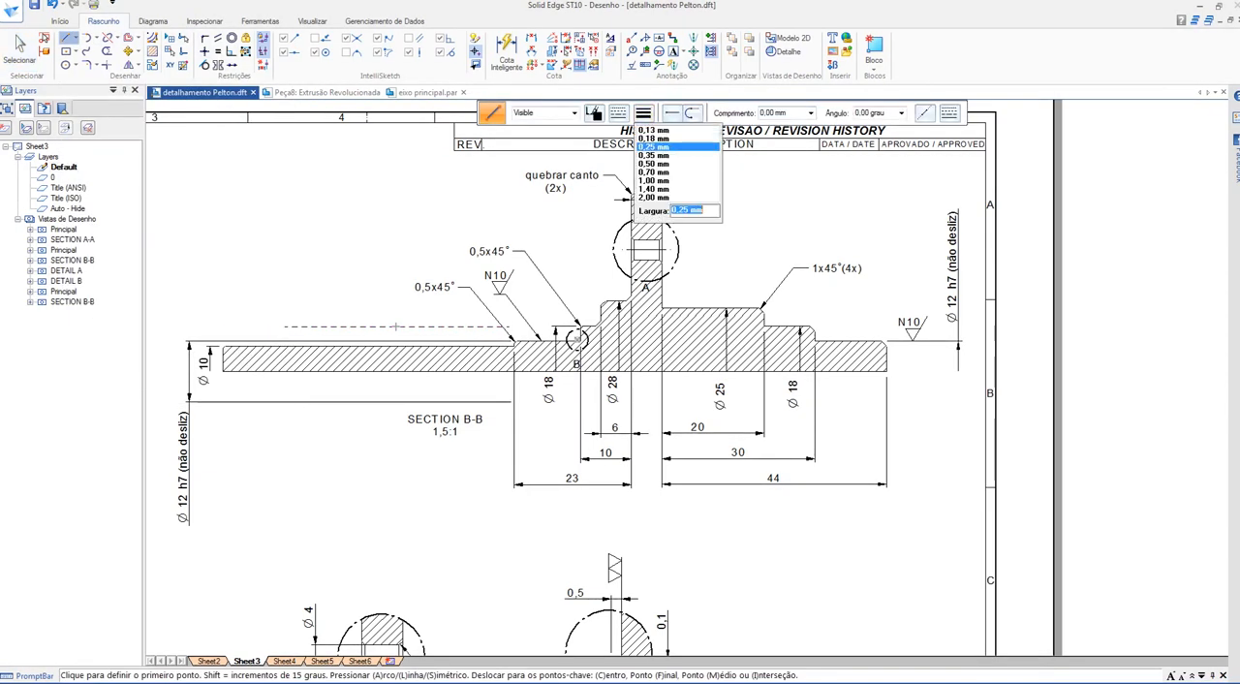
{"action": "left_click", "coordinate": [644, 114]}
{"action": "left_click", "coordinate": [618, 113]}
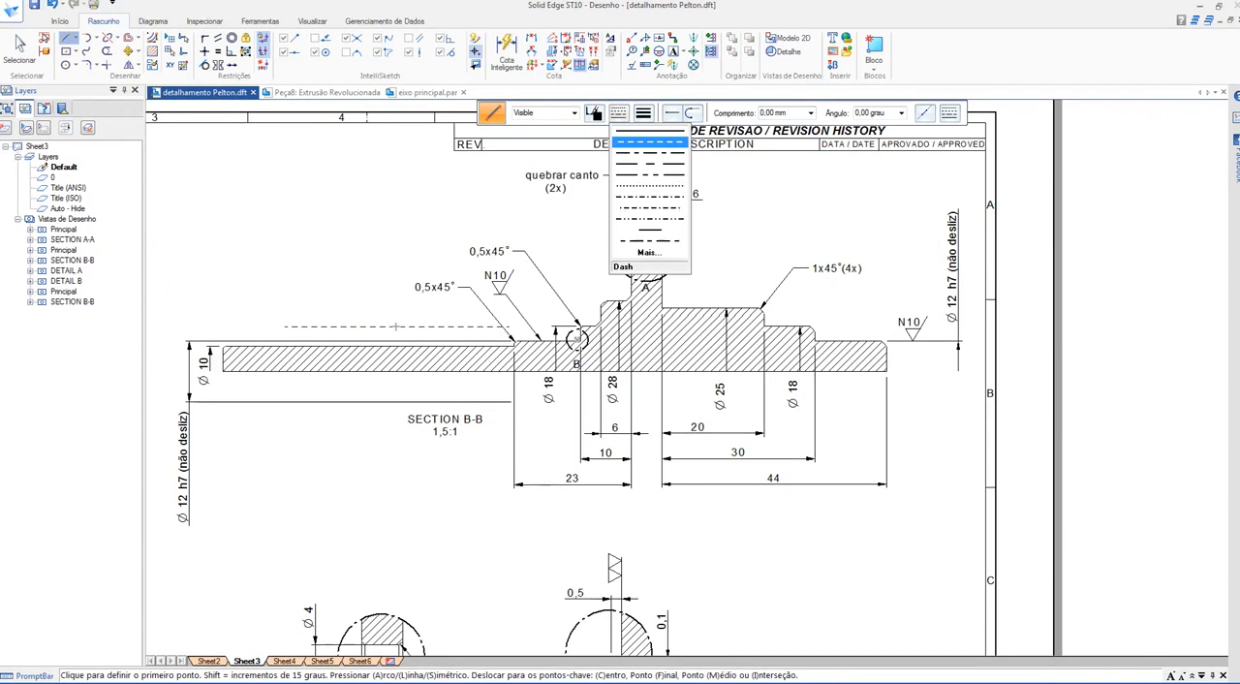
{"action": "left_click", "coordinate": [650, 131]}
{"action": "left_click", "coordinate": [594, 113]}
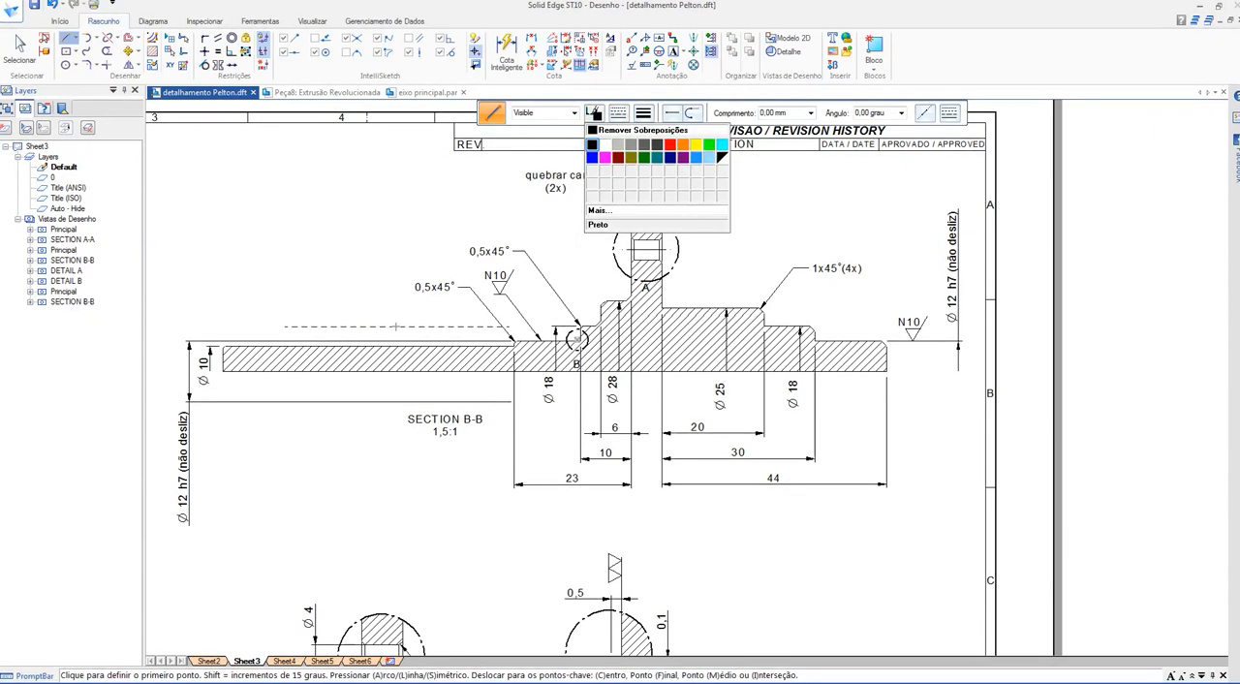
{"action": "left_click", "coordinate": [613, 157]}
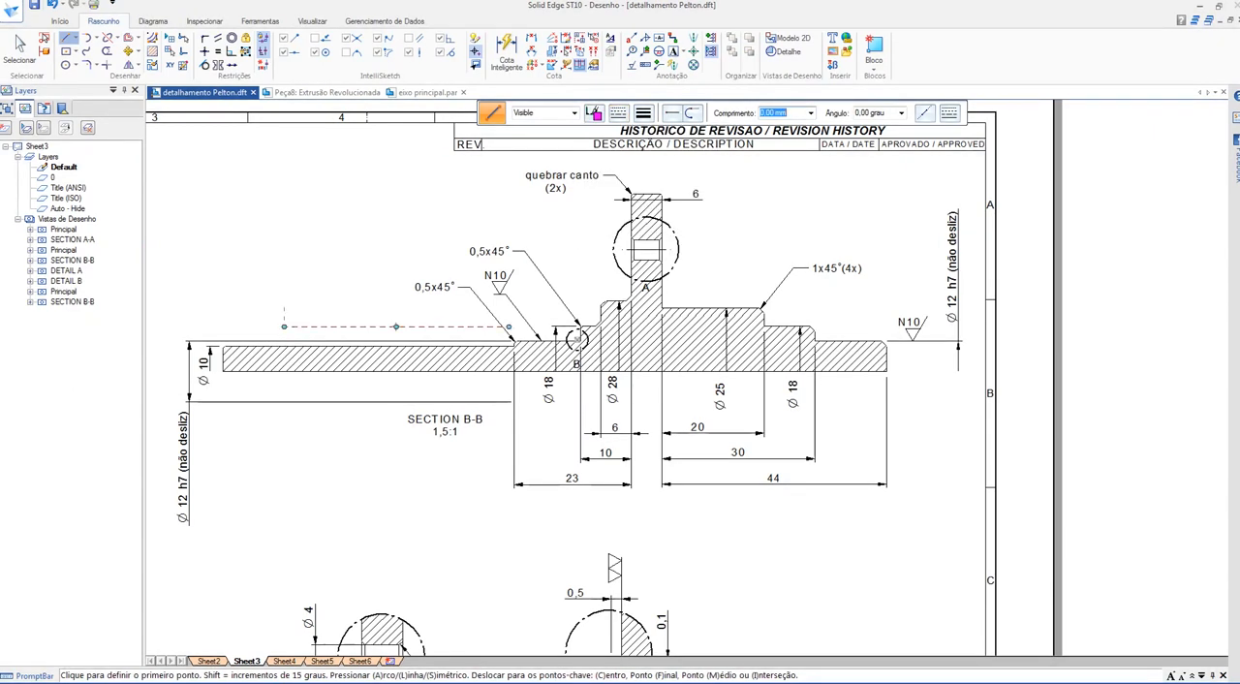
{"action": "left_click", "coordinate": [284, 307]}
{"action": "left_click", "coordinate": [222, 307]}
{"action": "key", "text": "Escape"}
Step: Compare the magenta line with the end journal on the short-shaft side, and place it back end to end with the dashed line
{"action": "left_click_drag", "start_coordinate": [253, 307], "coordinate": [795, 323]}
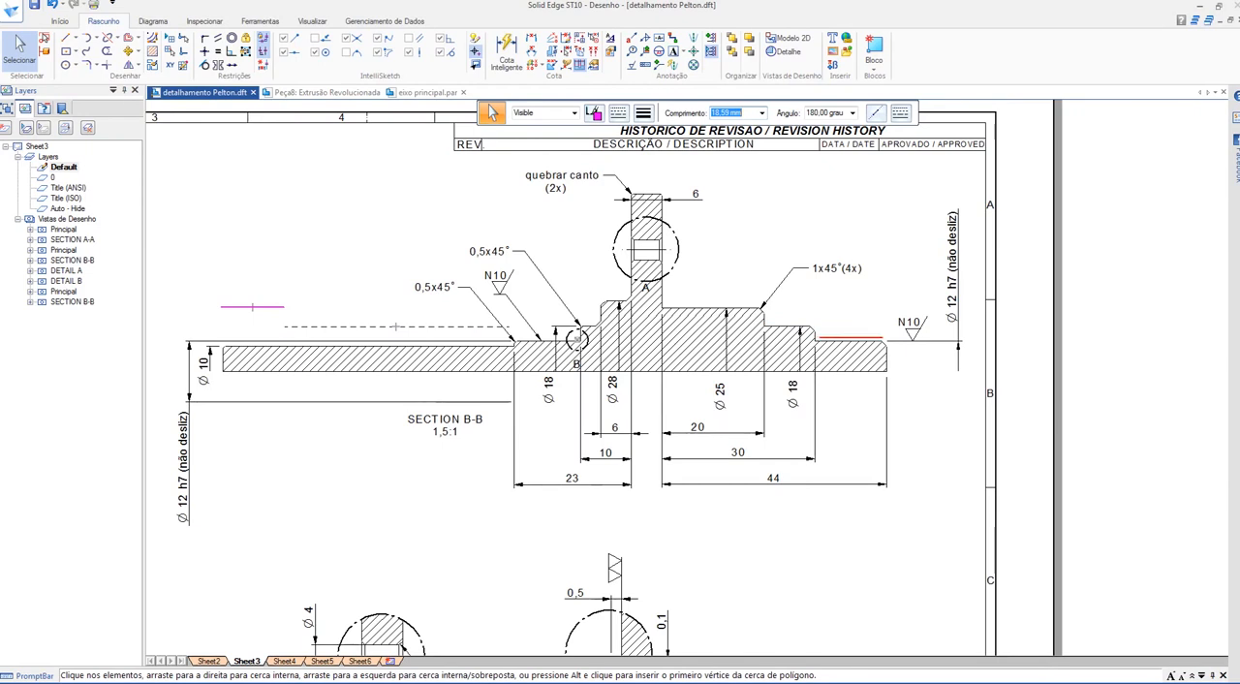
{"action": "left_click_drag", "start_coordinate": [849, 337], "coordinate": [849, 334]}
{"action": "left_click_drag", "start_coordinate": [371, 277], "coordinate": [252, 326]}
{"action": "left_click", "coordinate": [397, 328]}
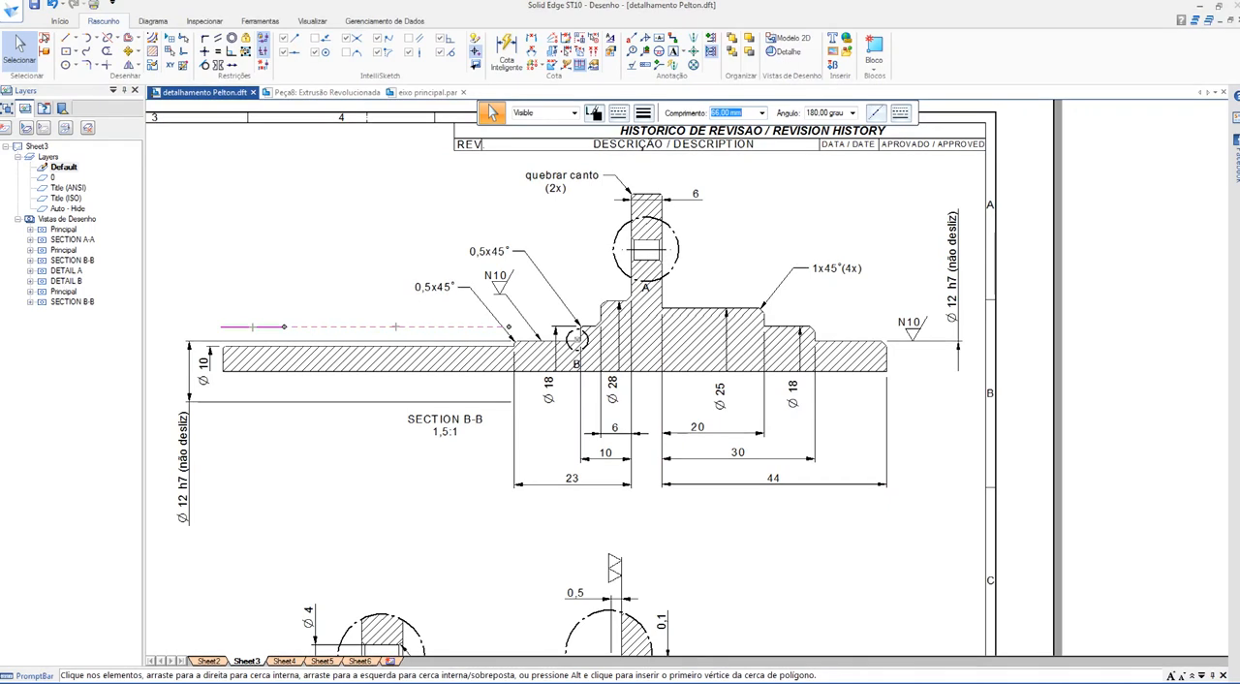
{"action": "key", "text": "Escape"}
Step: Return to the revolved extrusion sketch and dimension the length of the 5 mm radius shaft end as 44+12 mm
{"action": "key", "text": "ctrl+Tab"}
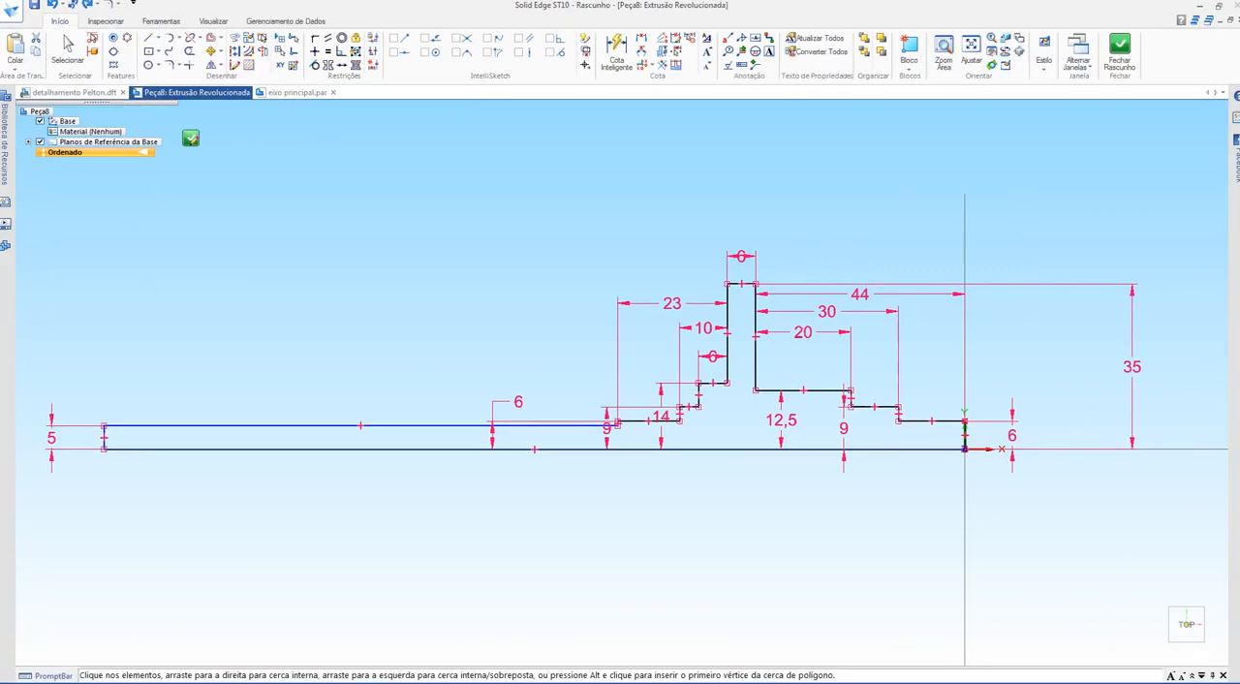
{"action": "key", "text": "d"}
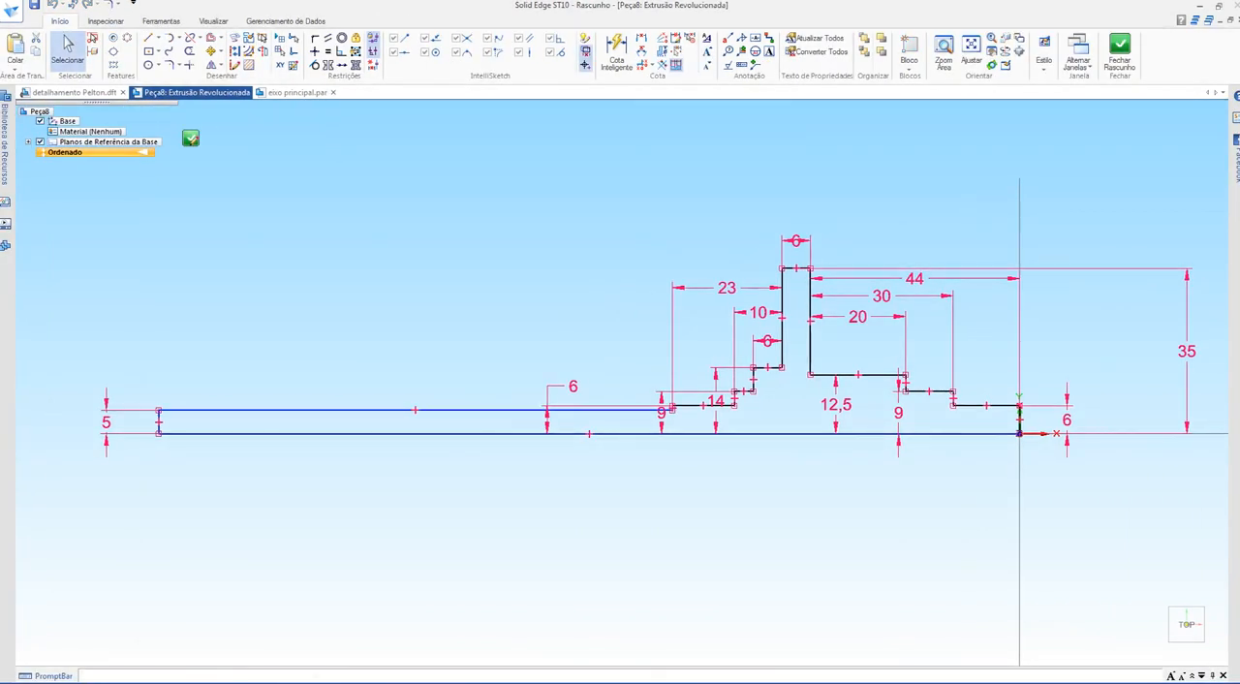
{"action": "left_click", "coordinate": [415, 410]}
{"action": "left_click", "coordinate": [415, 350]}
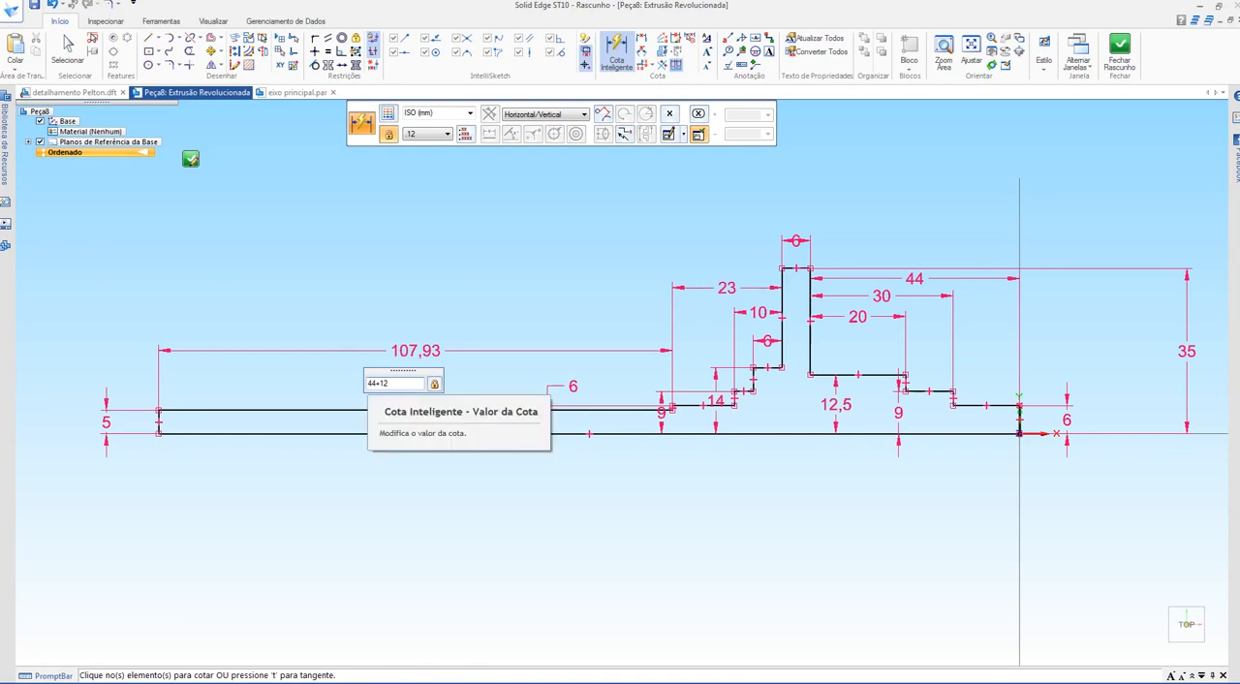
{"action": "key", "text": "Return"}
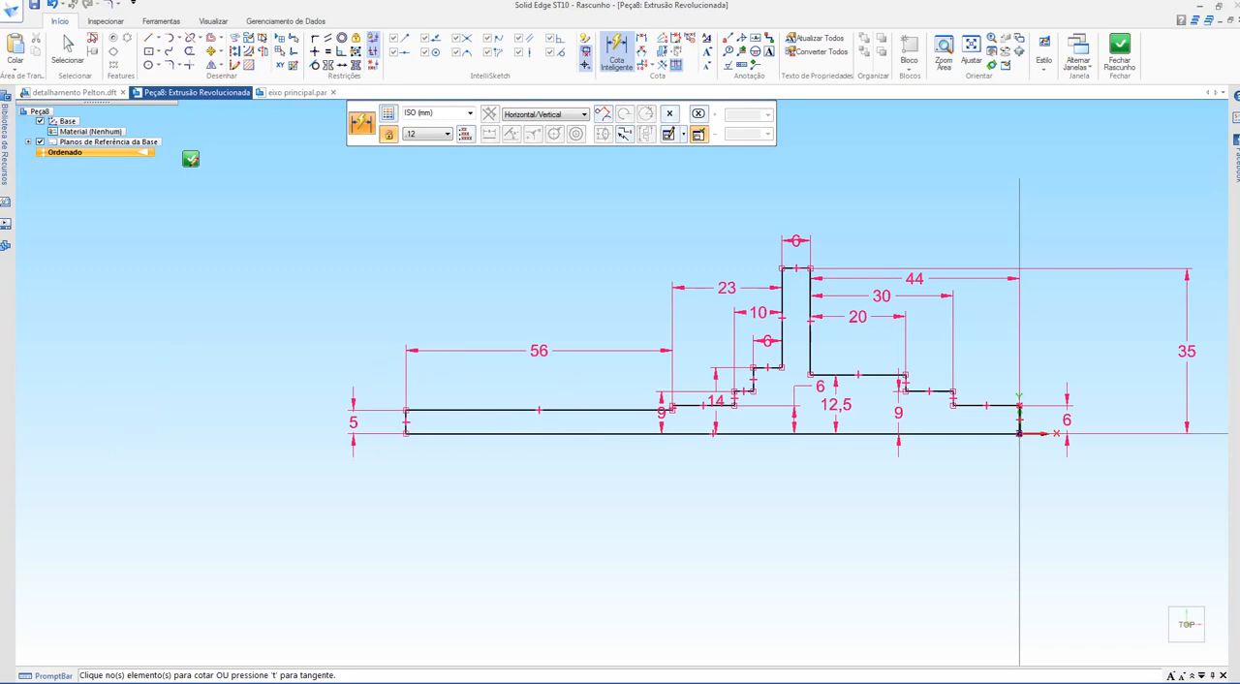
{"action": "scroll", "coordinate": [792, 345], "scroll_direction": "up", "scroll_amount": 3}
{"action": "middle_click_drag", "start_coordinate": [792, 345], "coordinate": [694, 363], "text": "shift"}
{"action": "key", "text": "Escape"}
{"action": "key", "text": "Escape"}
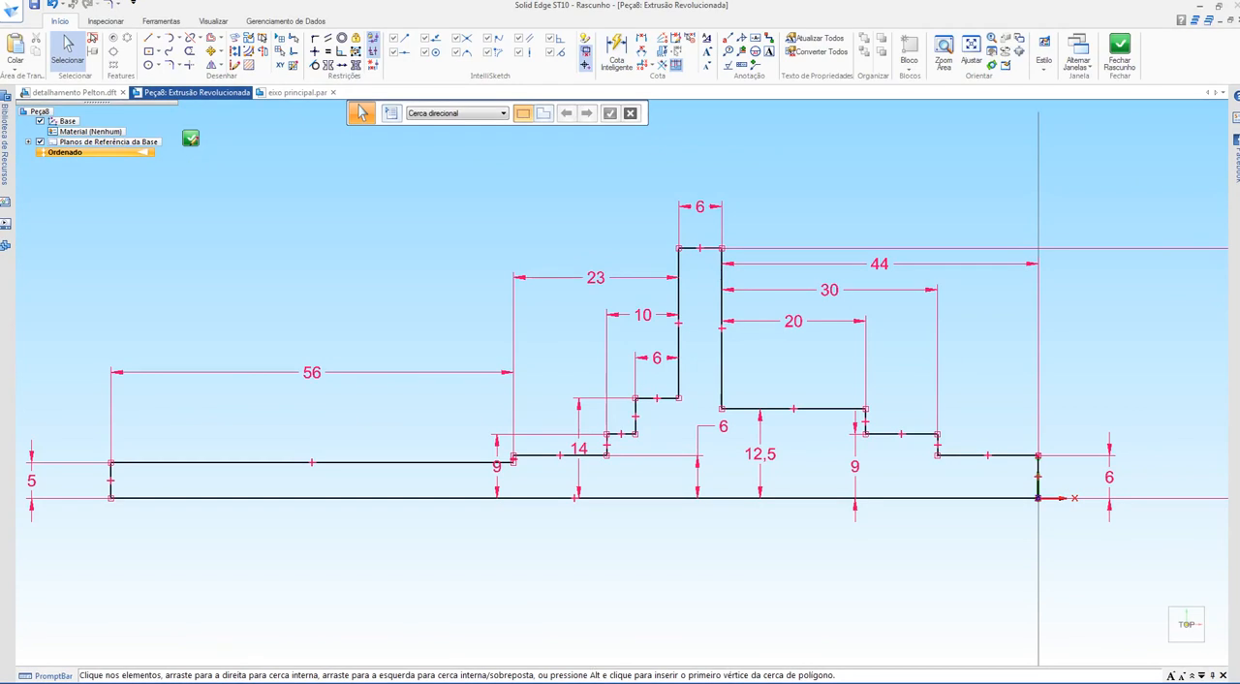
Step: Set the profile's long bottom line as the axis of revolution and close the sketch
{"action": "left_click", "coordinate": [263, 50]}
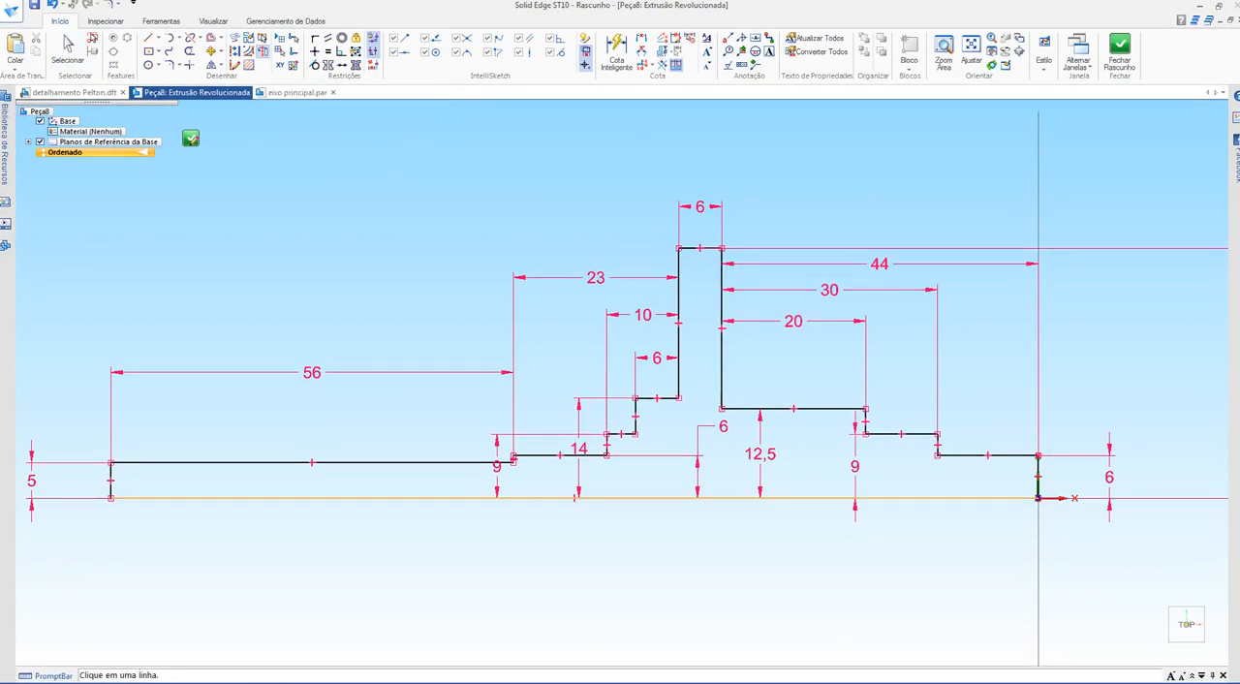
{"action": "left_click", "coordinate": [435, 498]}
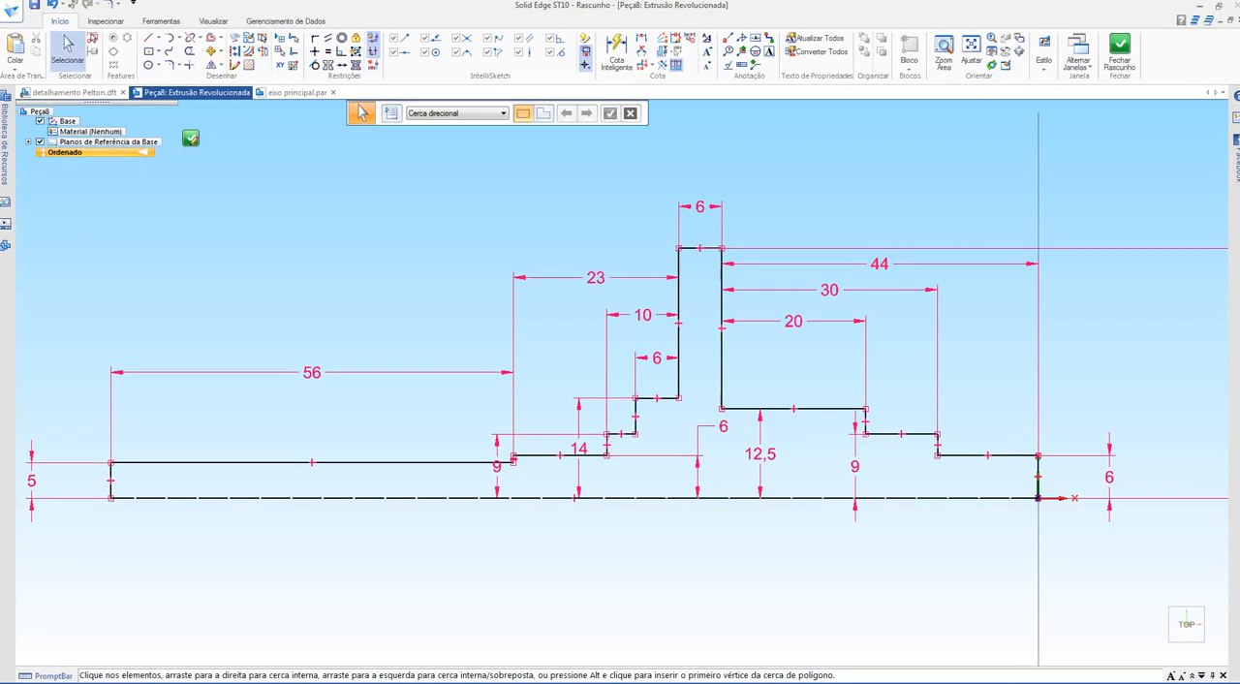
{"action": "left_click", "coordinate": [191, 138]}
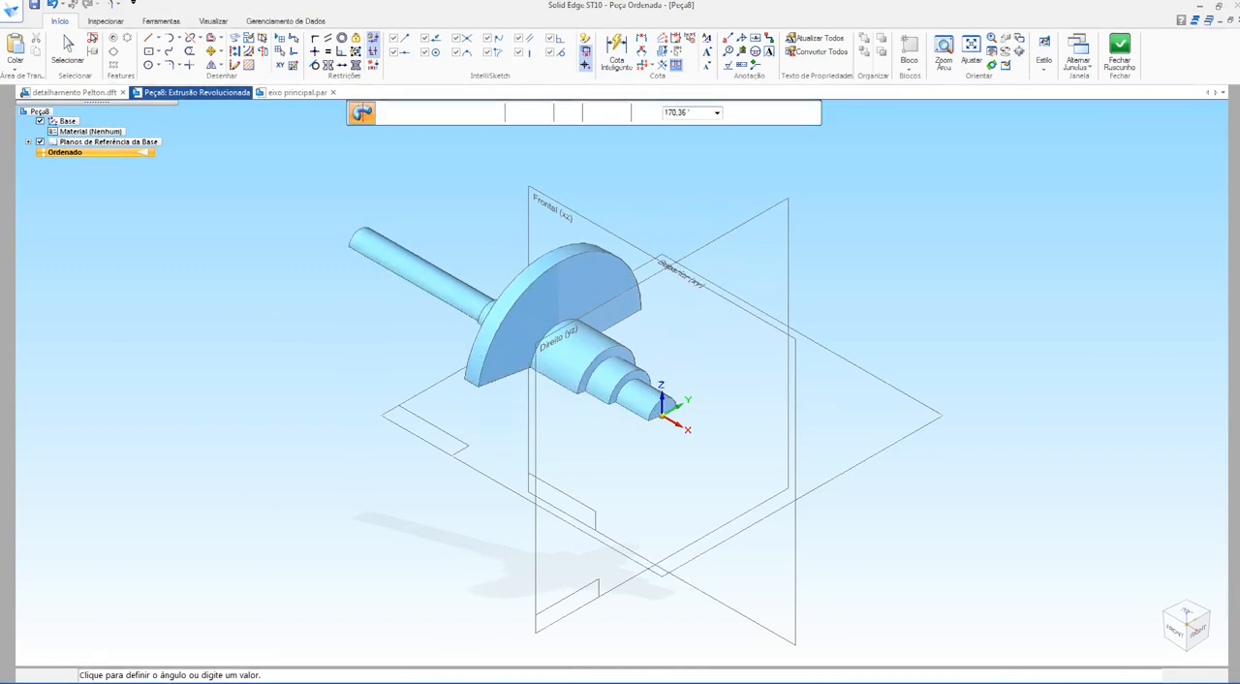
Step: Revolve the stepped shaft profile through a full 360° and finish the feature
{"action": "middle_click_drag", "start_coordinate": [619, 387], "coordinate": [587, 353]}
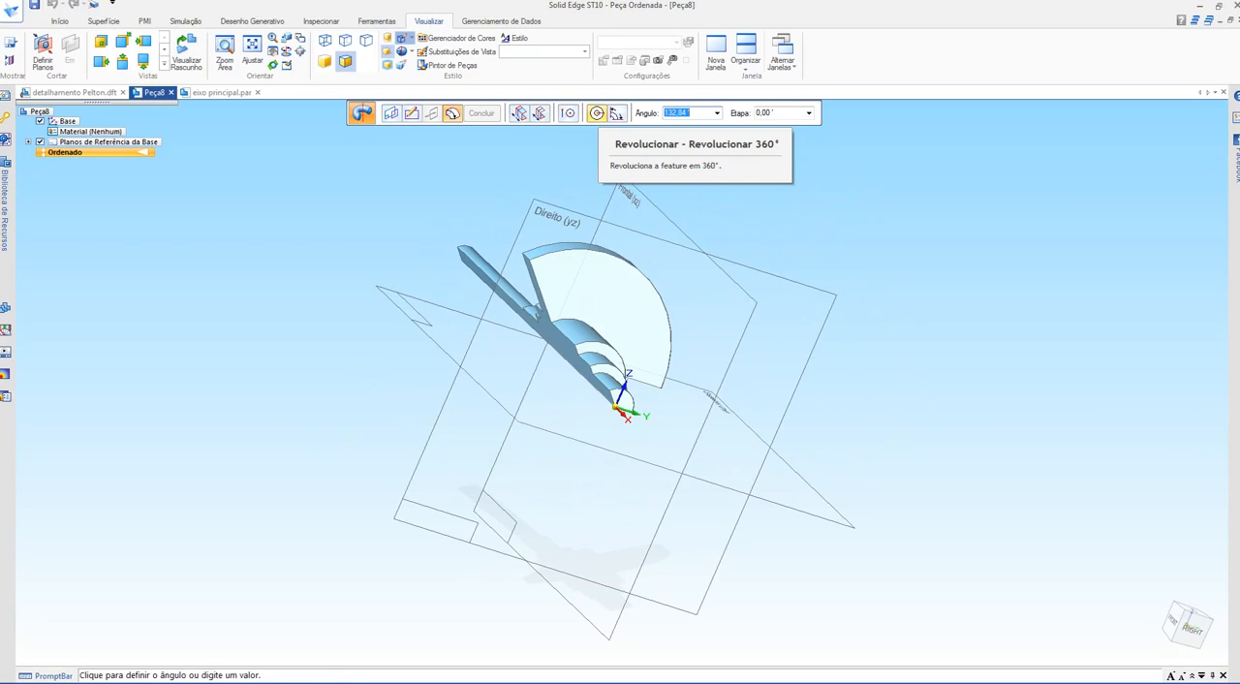
{"action": "left_click", "coordinate": [597, 114]}
{"action": "middle_click_drag", "start_coordinate": [601, 320], "coordinate": [581, 417]}
{"action": "scroll", "coordinate": [388, 329], "scroll_direction": "up", "scroll_amount": 3}
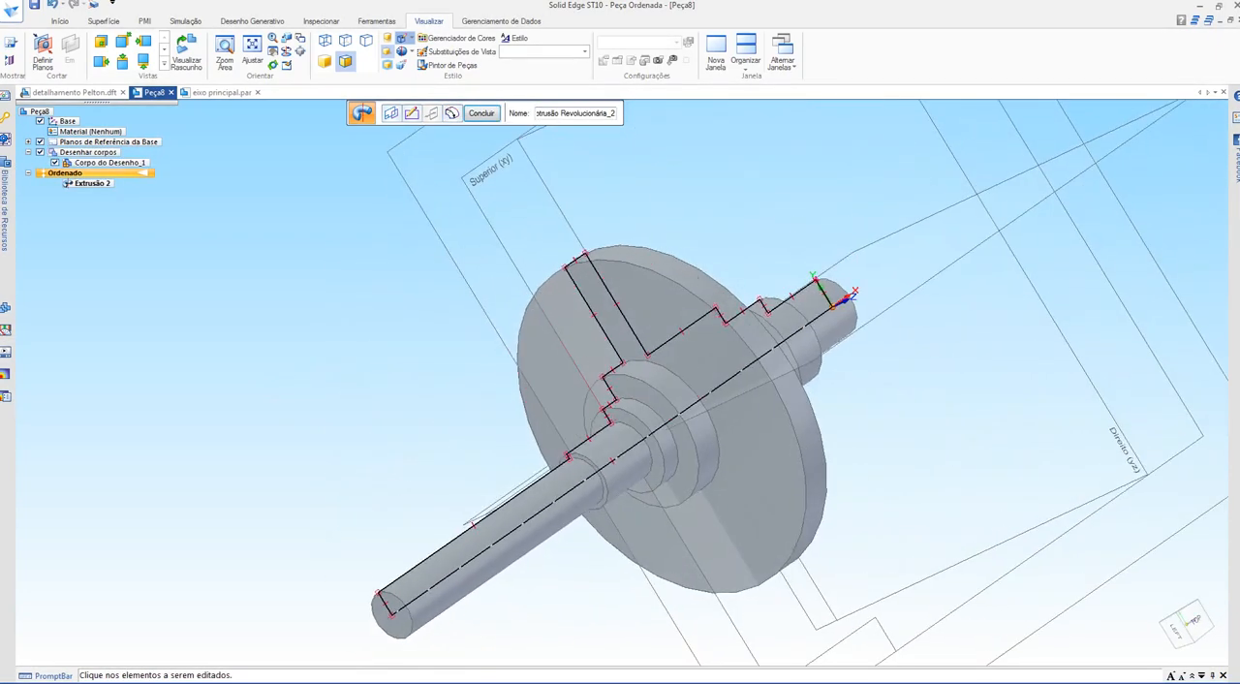
{"action": "left_click", "coordinate": [481, 113]}
{"action": "scroll", "coordinate": [373, 319], "scroll_direction": "down", "scroll_amount": 3}
{"action": "mouse_move", "coordinate": [387, 330]}
{"action": "middle_mouse_down"}
{"action": "mouse_move", "coordinate": [412, 300]}
{"action": "mouse_move", "coordinate": [373, 325]}
{"action": "mouse_move", "coordinate": [363, 363]}
{"action": "middle_mouse_up"}
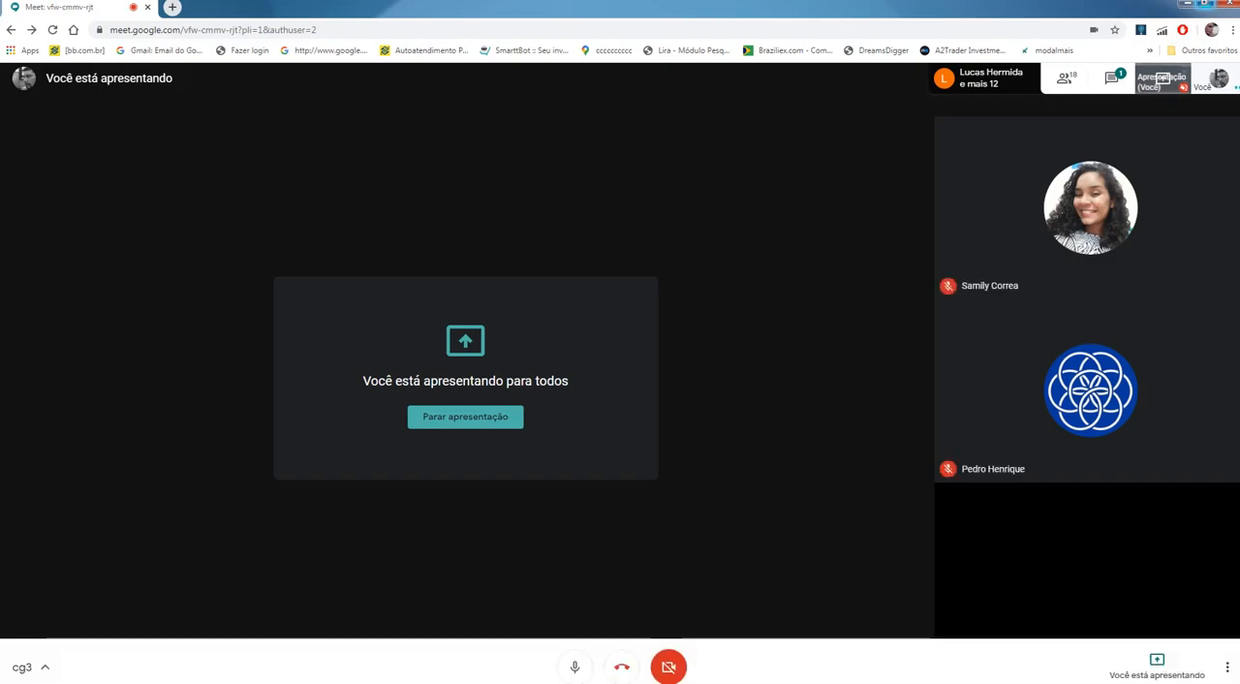
Step: Switch to Google Meet, stop presenting, and check the class chat and participant list
{"action": "left_click", "coordinate": [465, 418]}
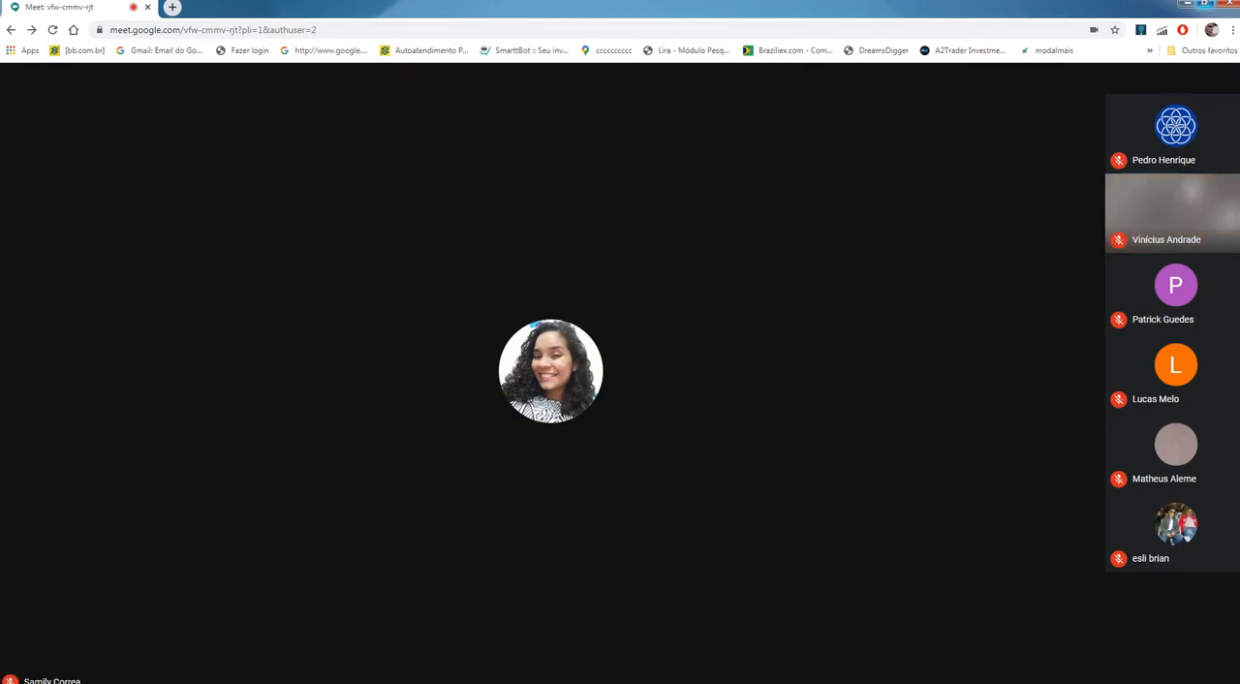
{"action": "left_click", "coordinate": [1181, 79]}
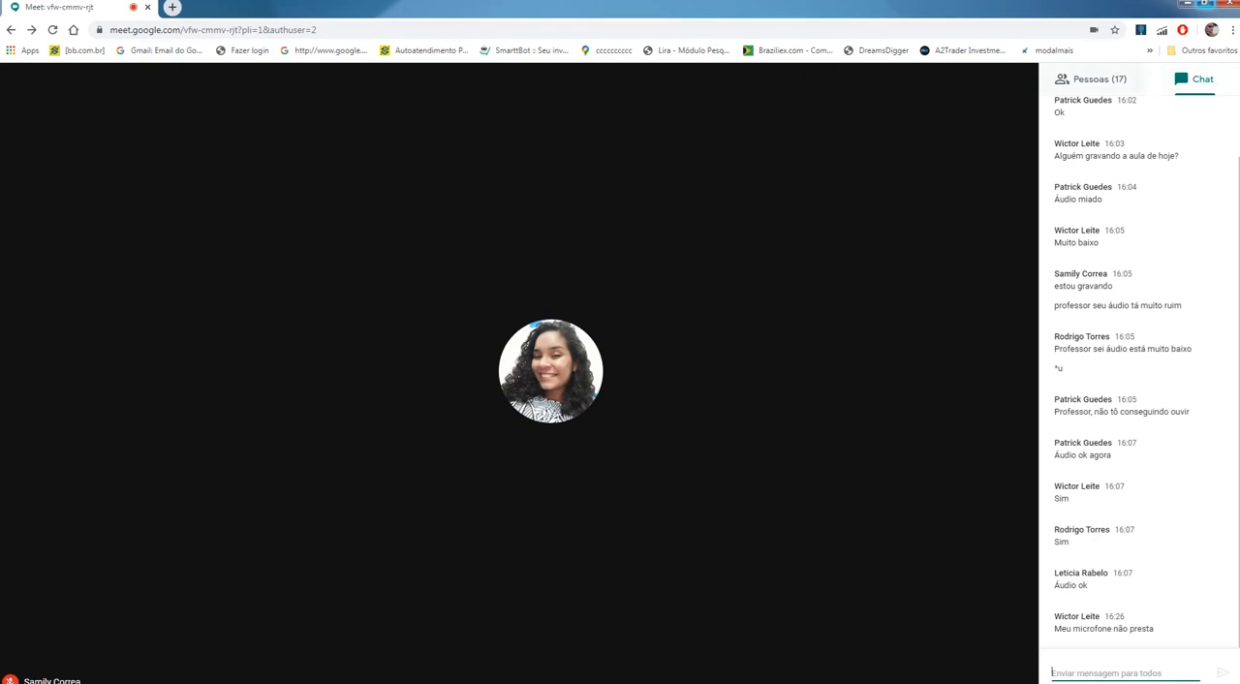
{"action": "left_click", "coordinate": [1093, 79]}
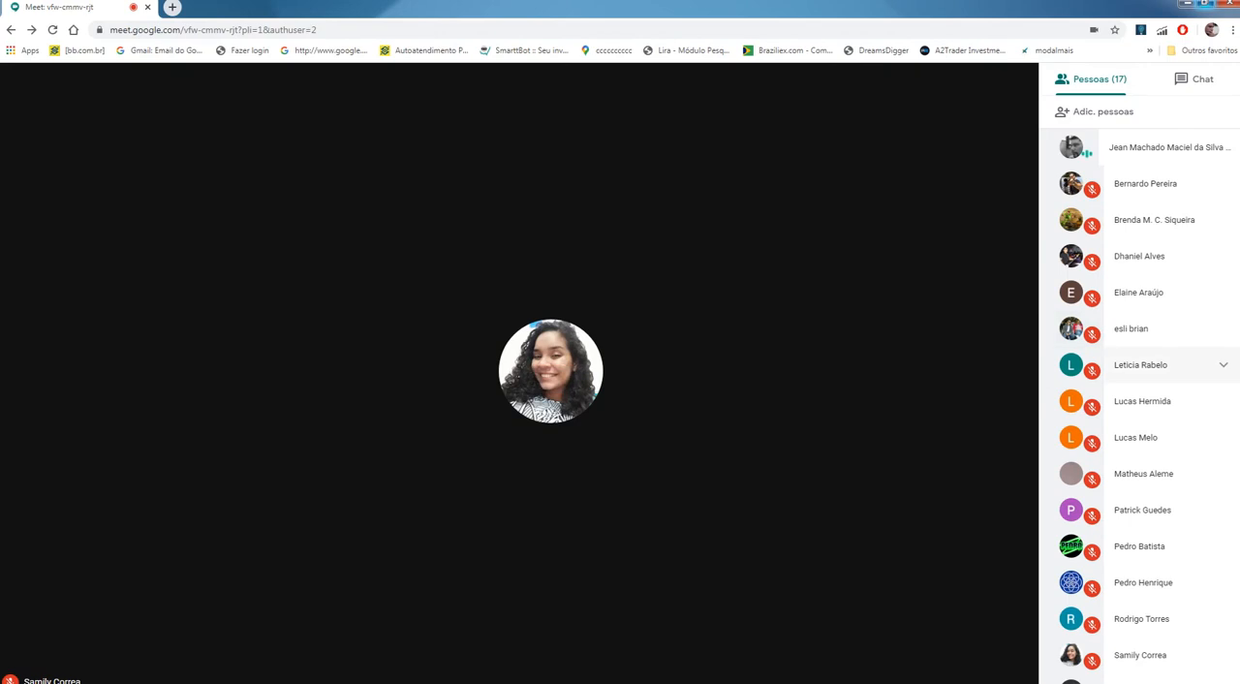
{"action": "scroll", "coordinate": [1162, 358], "scroll_direction": "down", "scroll_amount": 1}
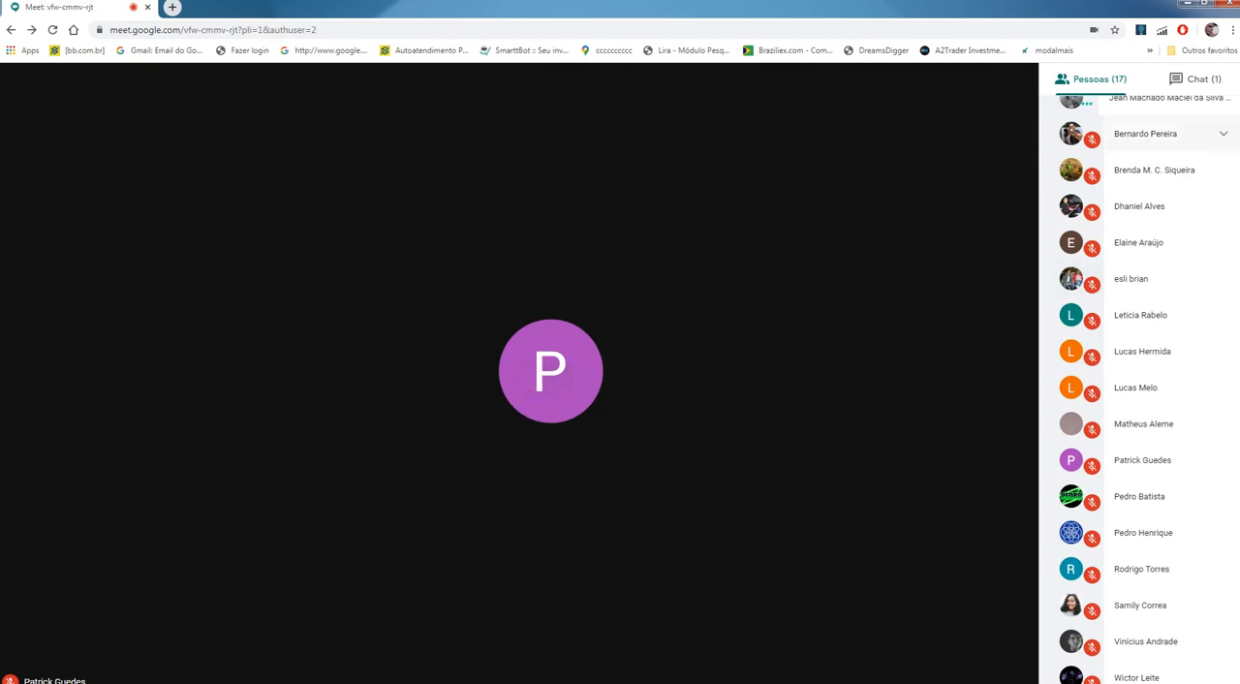
{"action": "left_click", "coordinate": [1197, 78]}
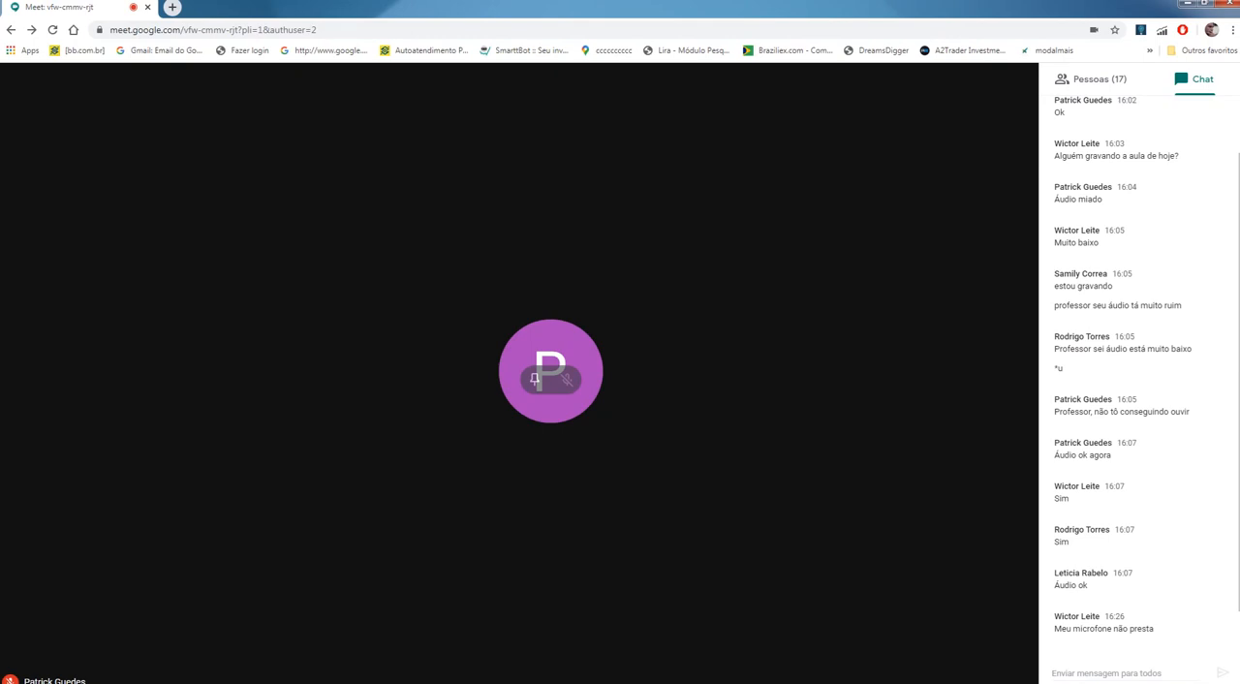
{"action": "key", "text": "Escape"}
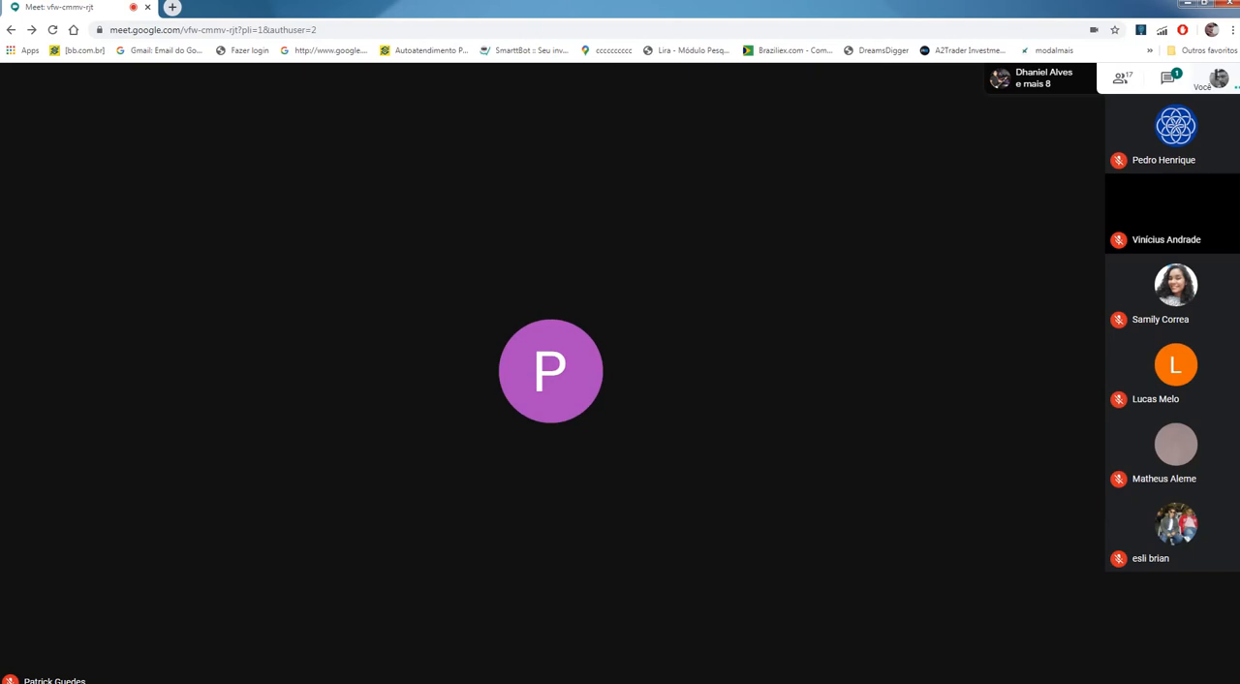
Step: Read the new messages in the meeting chat and look through the participant list again
{"action": "left_click", "coordinate": [1168, 78]}
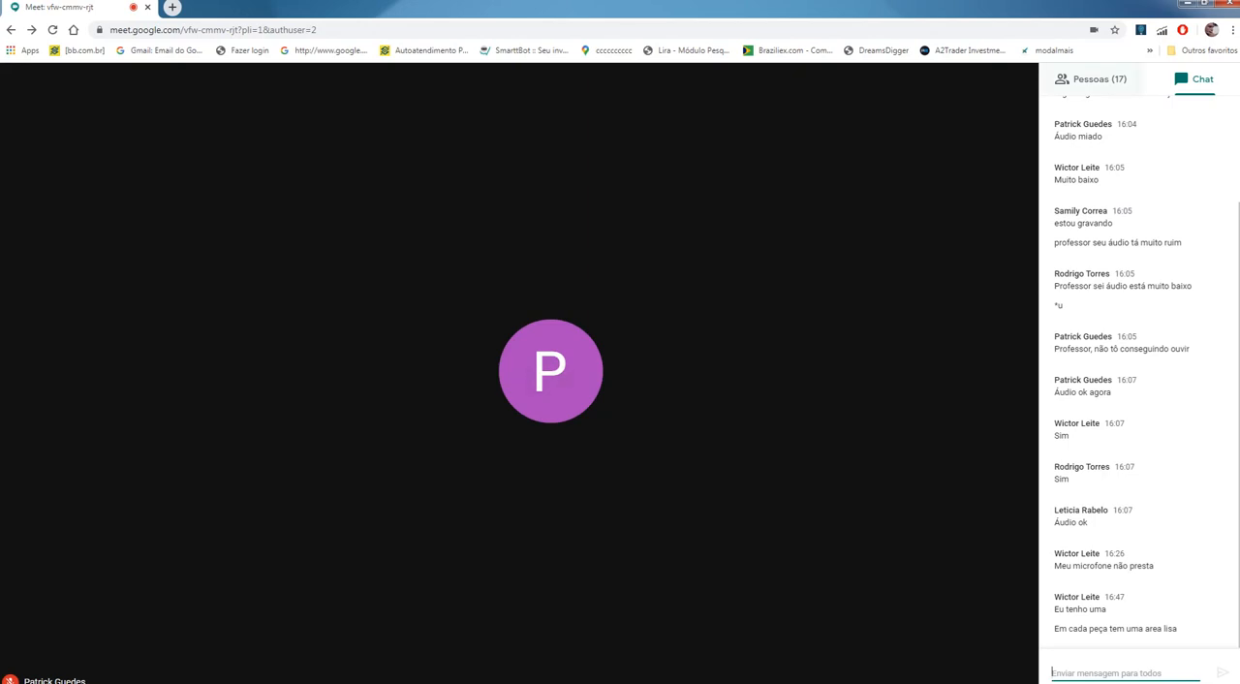
{"action": "left_click", "coordinate": [1093, 79]}
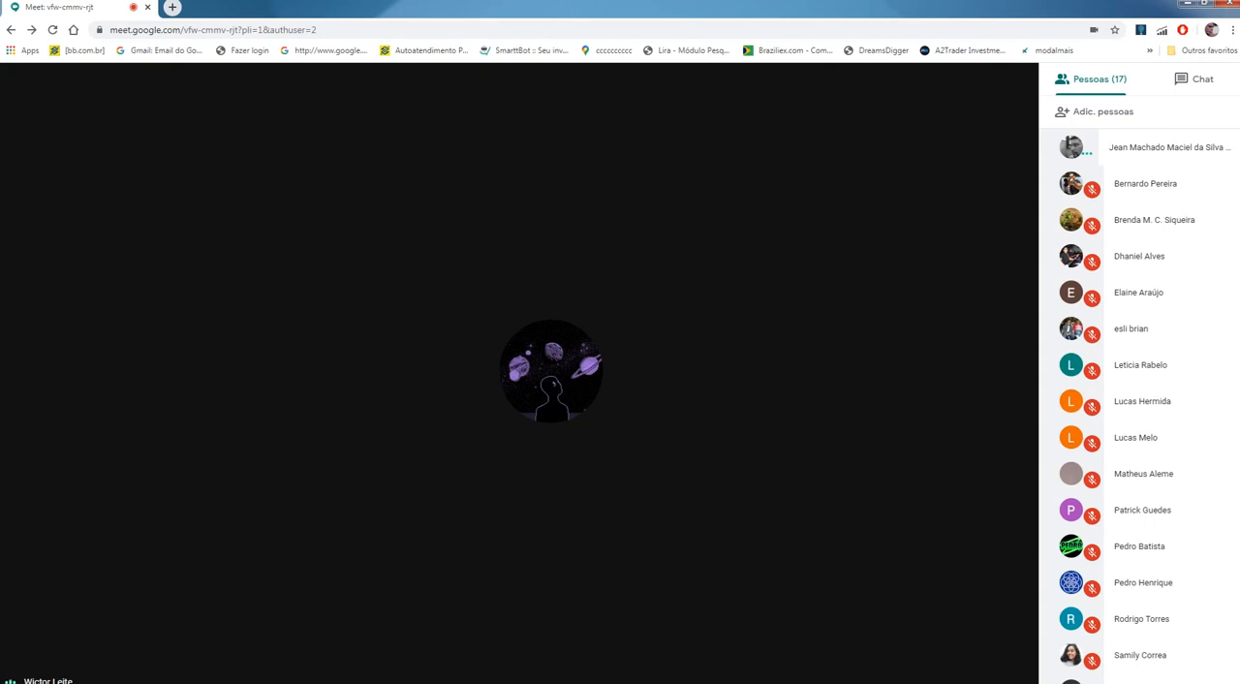
{"action": "scroll", "coordinate": [1143, 411], "scroll_direction": "down", "scroll_amount": 1}
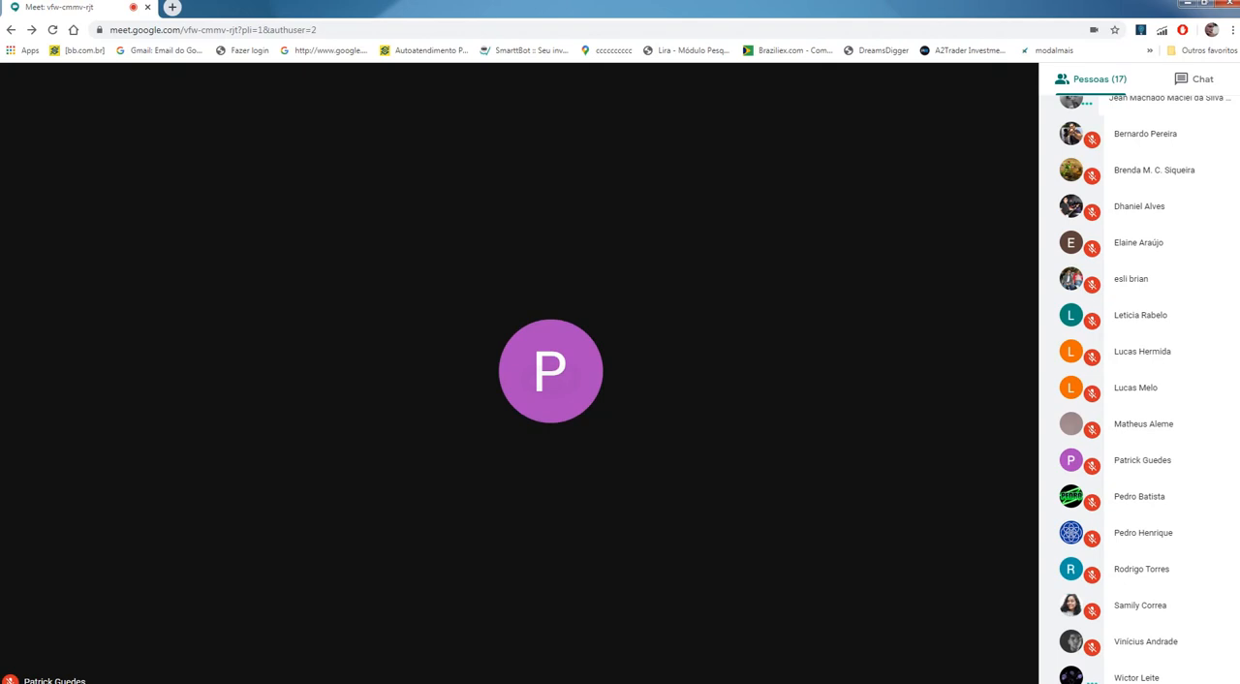
{"action": "left_click", "coordinate": [550, 371]}
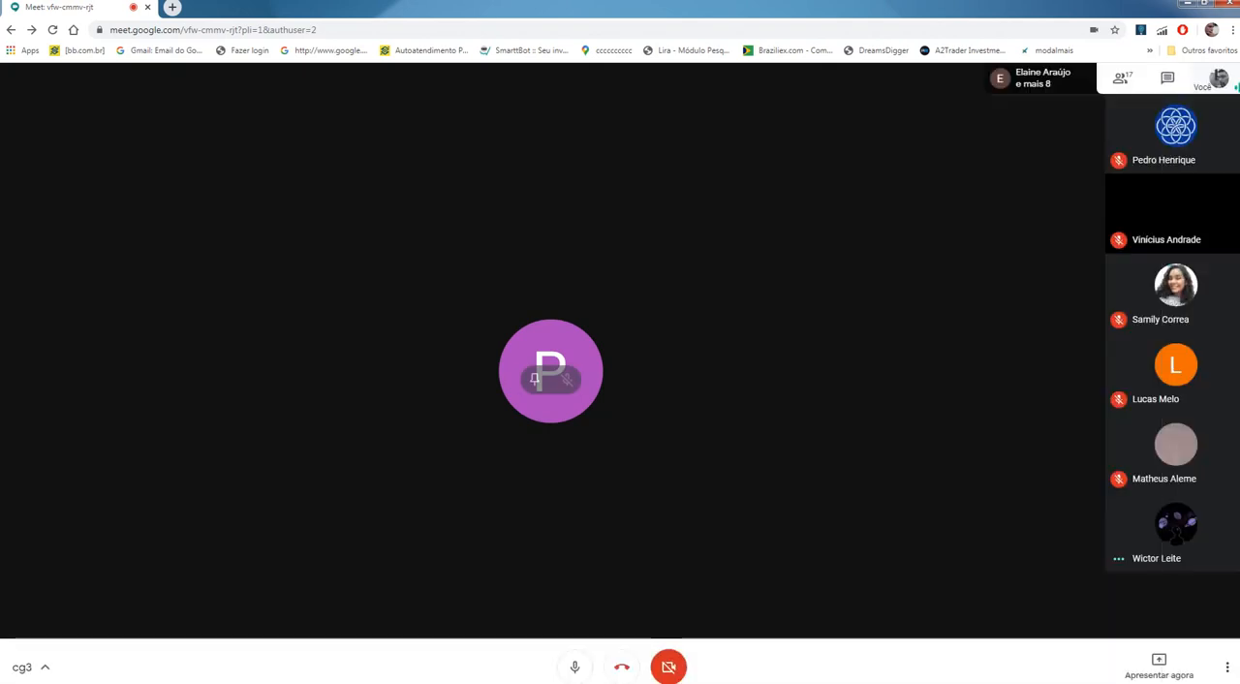
Step: Present the entire screen Tela 2 to the meeting and switch back to Solid Edge
{"action": "left_click", "coordinate": [1158, 664]}
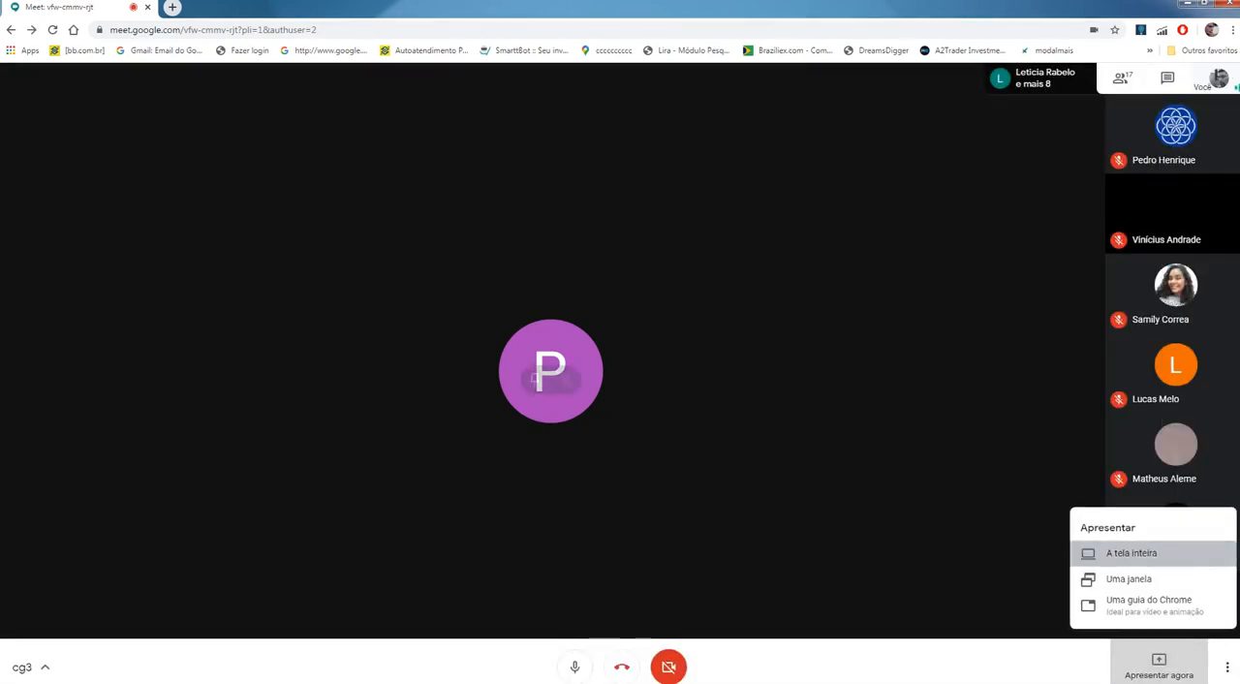
{"action": "left_click", "coordinate": [1132, 552]}
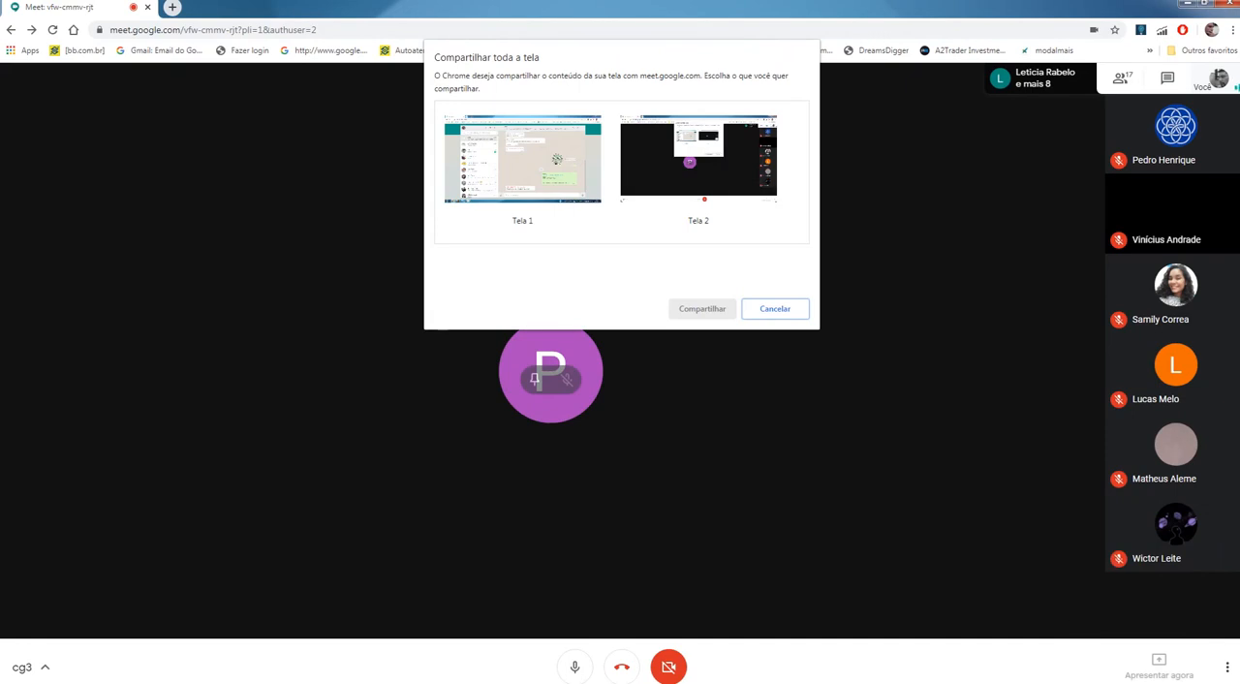
{"action": "left_click", "coordinate": [697, 157]}
{"action": "left_click", "coordinate": [702, 308]}
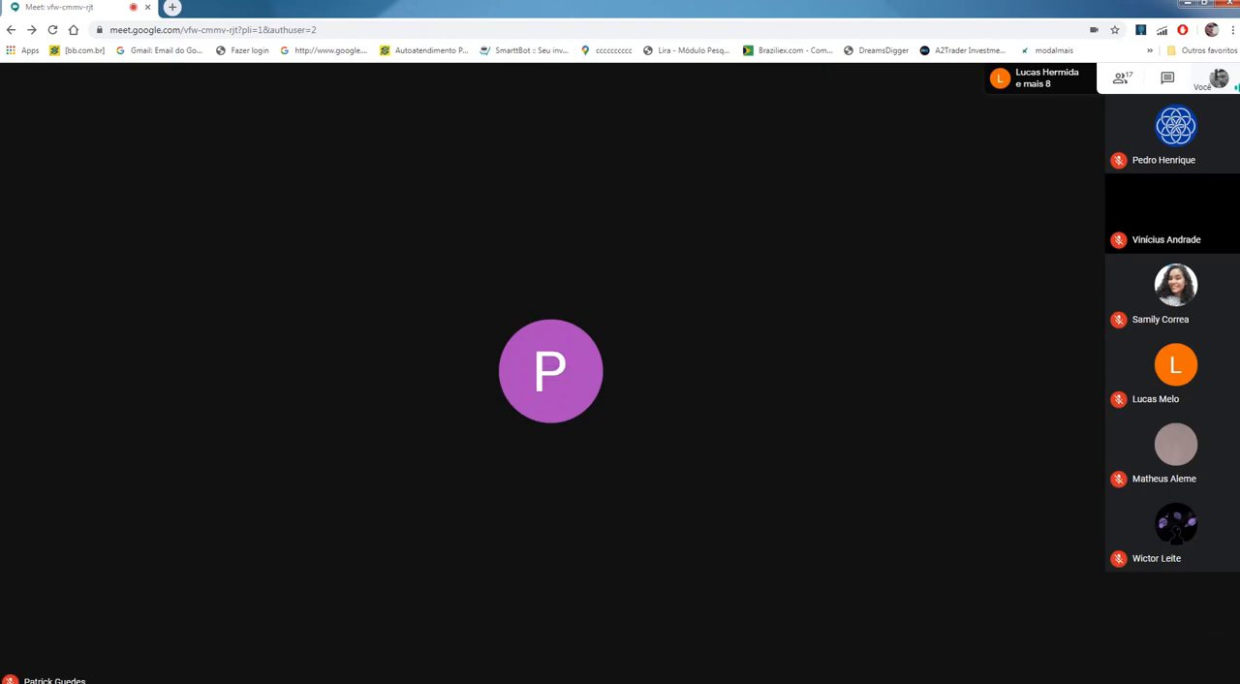
{"action": "key", "text": "alt+Tab"}
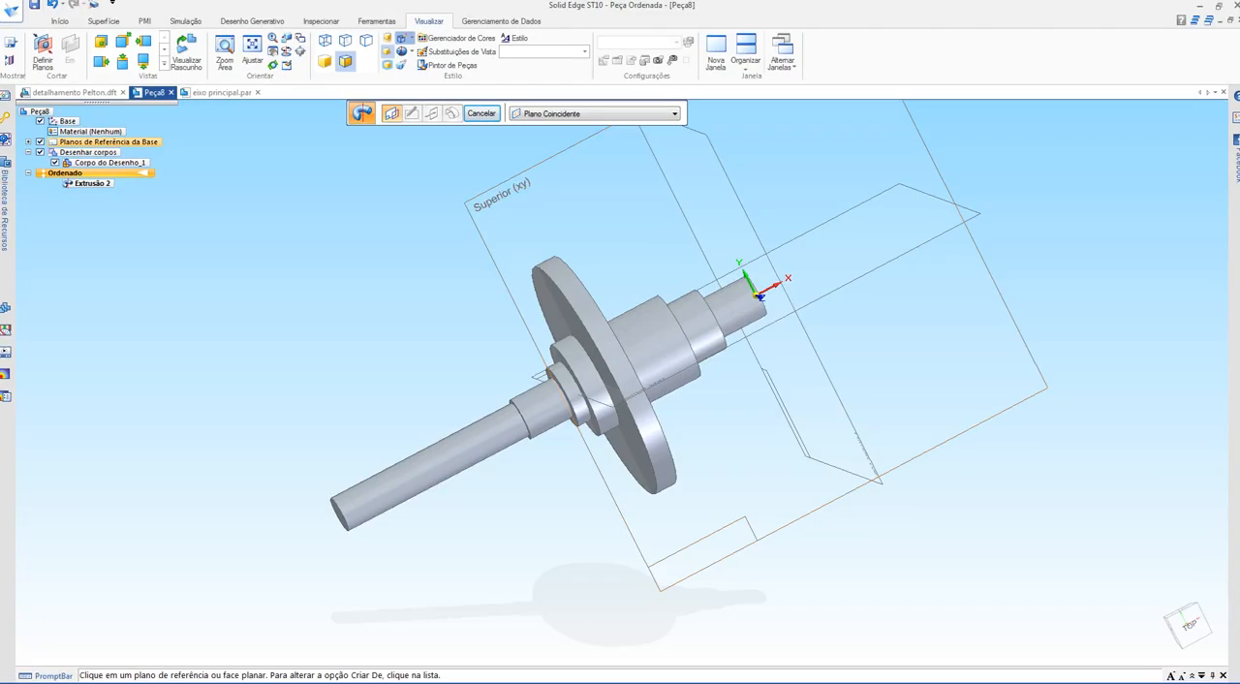
Step: Examine the chamfers on the shaft end, steps and flange of the finished eixo principal.par model from both sides
{"action": "left_click", "coordinate": [222, 93]}
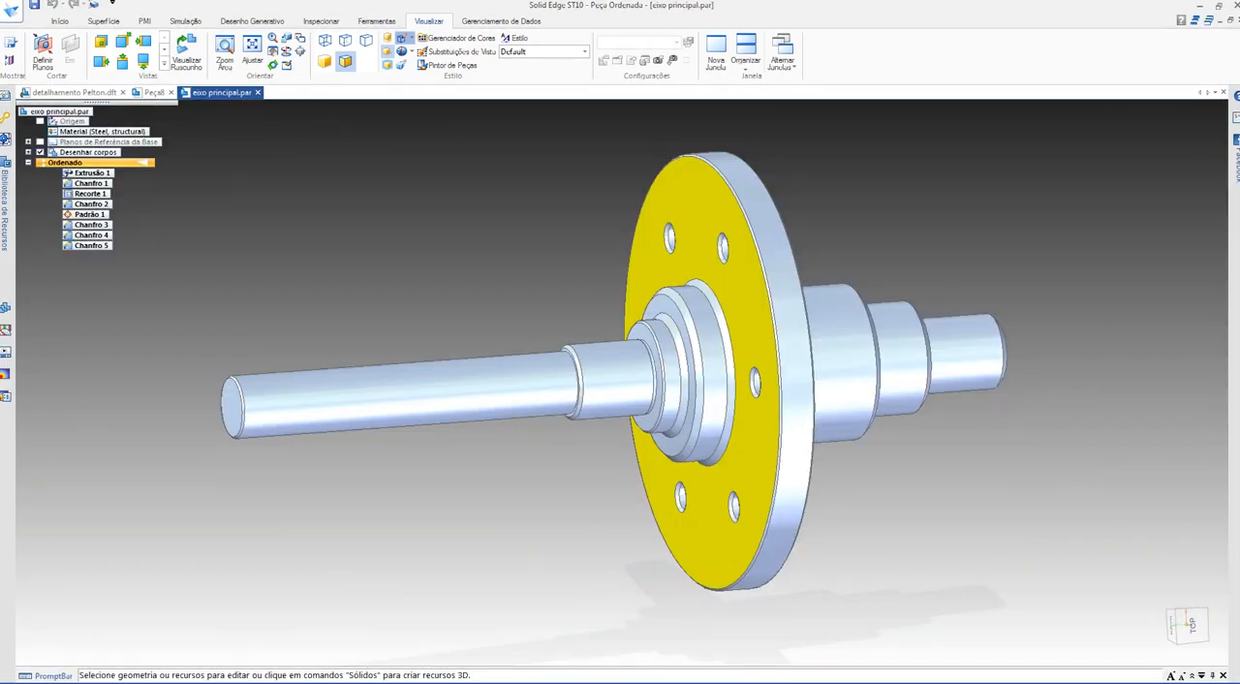
{"action": "mouse_move", "coordinate": [678, 387]}
{"action": "middle_mouse_down"}
{"action": "mouse_move", "coordinate": [542, 388]}
{"action": "mouse_move", "coordinate": [659, 388]}
{"action": "middle_mouse_up"}
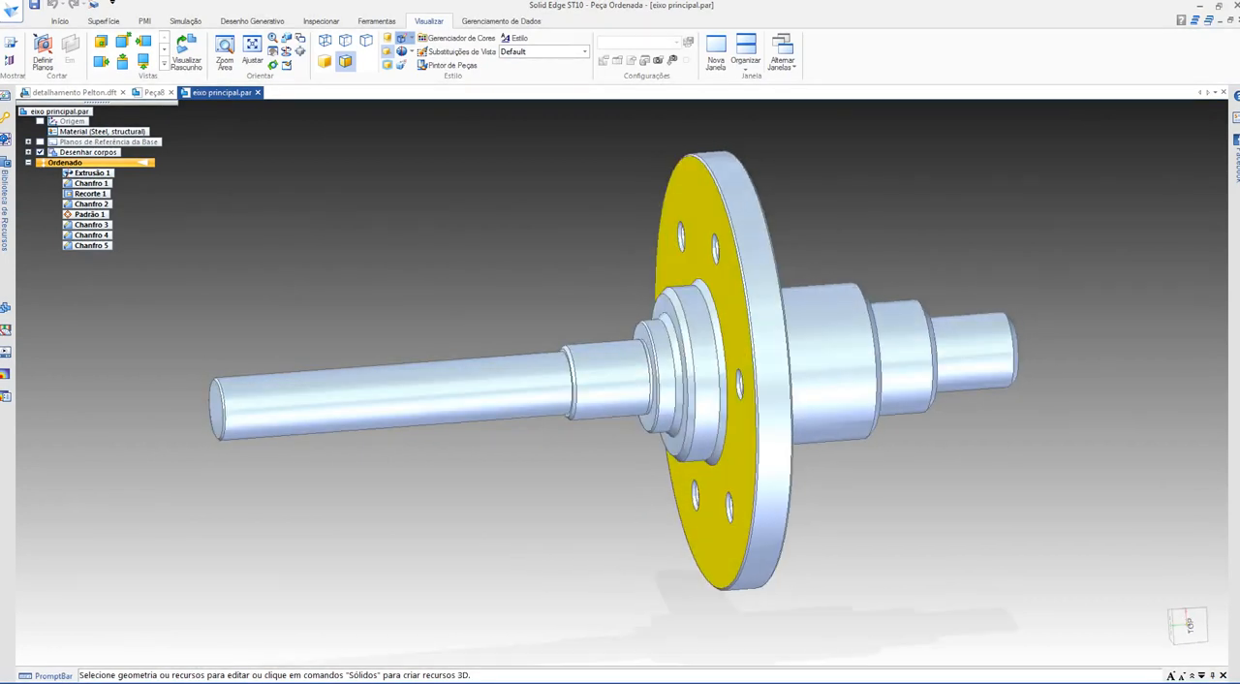
{"action": "scroll", "coordinate": [195, 387], "scroll_direction": "up", "scroll_amount": 5}
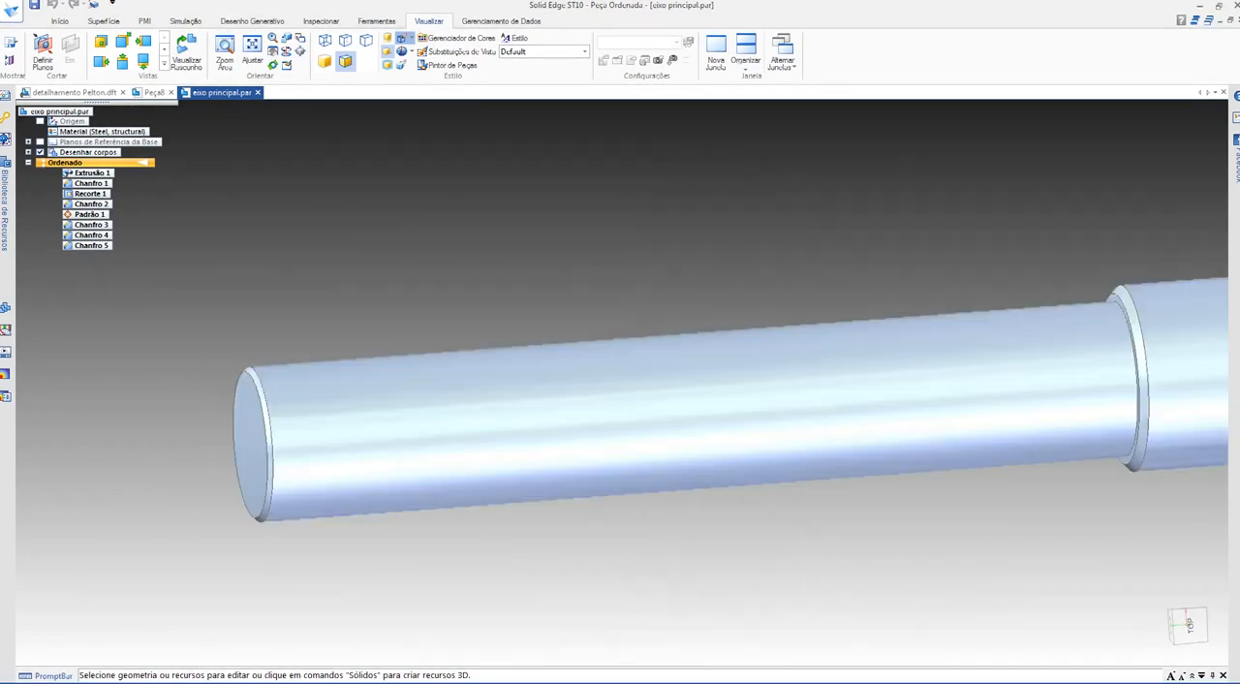
{"action": "scroll", "coordinate": [195, 386], "scroll_direction": "up", "scroll_amount": 4}
{"action": "scroll", "coordinate": [377, 407], "scroll_direction": "down", "scroll_amount": 2}
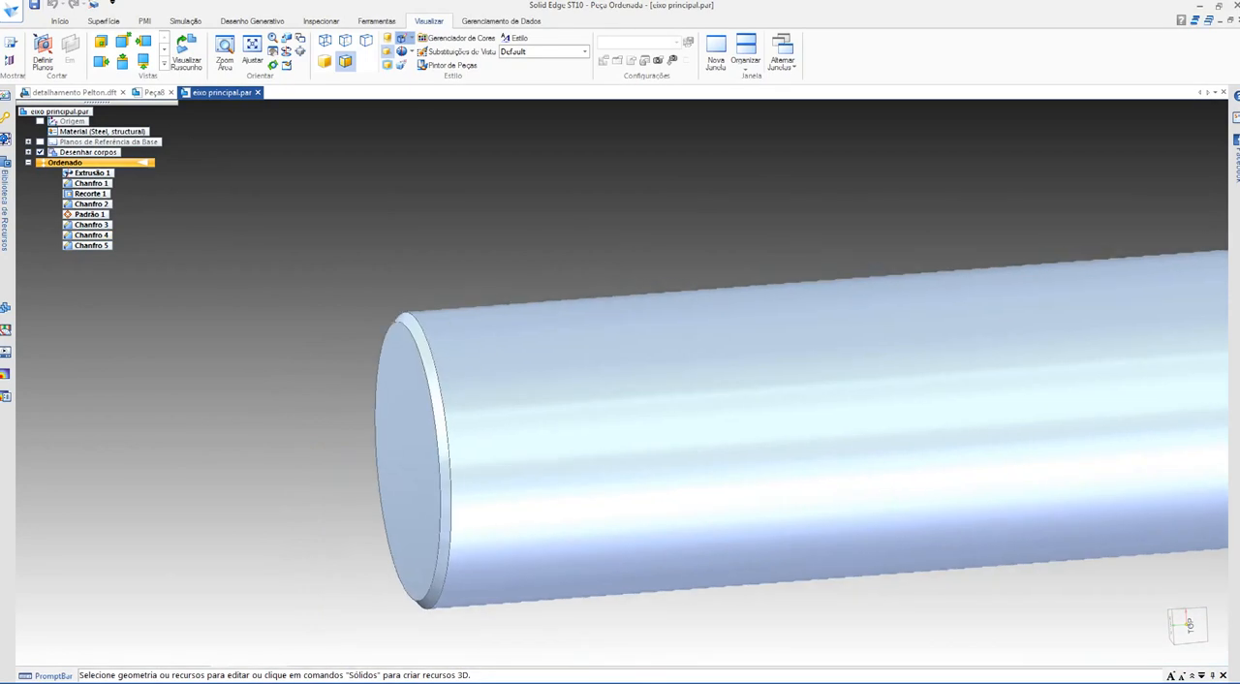
{"action": "middle_click_drag", "start_coordinate": [376, 158], "coordinate": [39, 256], "text": "shift"}
{"action": "scroll", "coordinate": [39, 256], "scroll_direction": "down", "scroll_amount": 3}
{"action": "middle_click_drag", "start_coordinate": [224, 233], "coordinate": [91, 246], "text": "shift"}
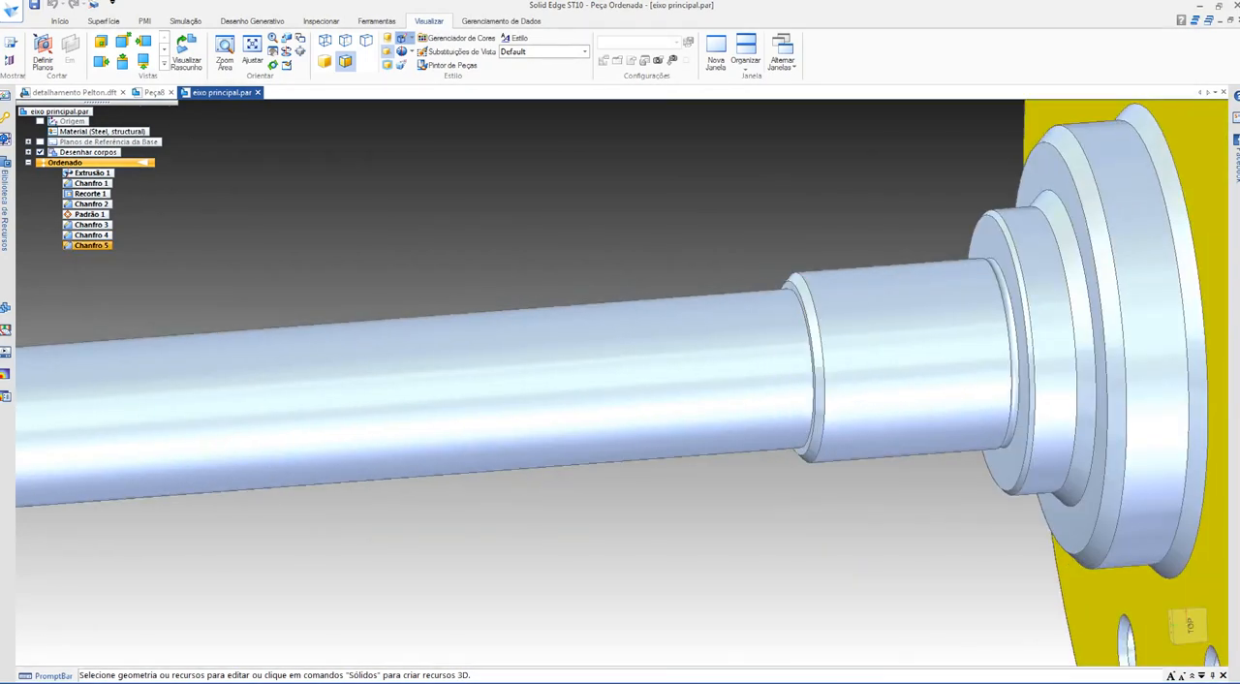
{"action": "middle_click_drag", "start_coordinate": [542, 358], "coordinate": [257, 480], "text": "shift"}
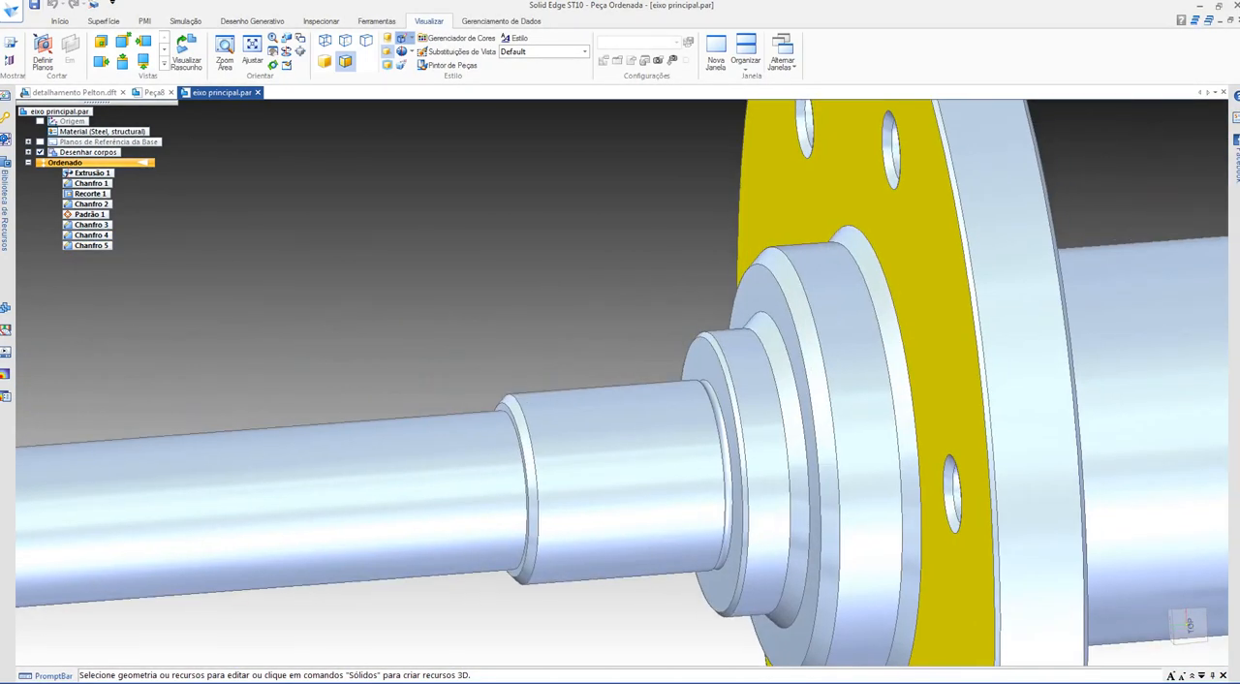
{"action": "middle_click_drag", "start_coordinate": [813, 358], "coordinate": [688, 325]}
{"action": "scroll", "coordinate": [678, 315], "scroll_direction": "down", "scroll_amount": 3}
{"action": "scroll", "coordinate": [698, 275], "scroll_direction": "down", "scroll_amount": 2}
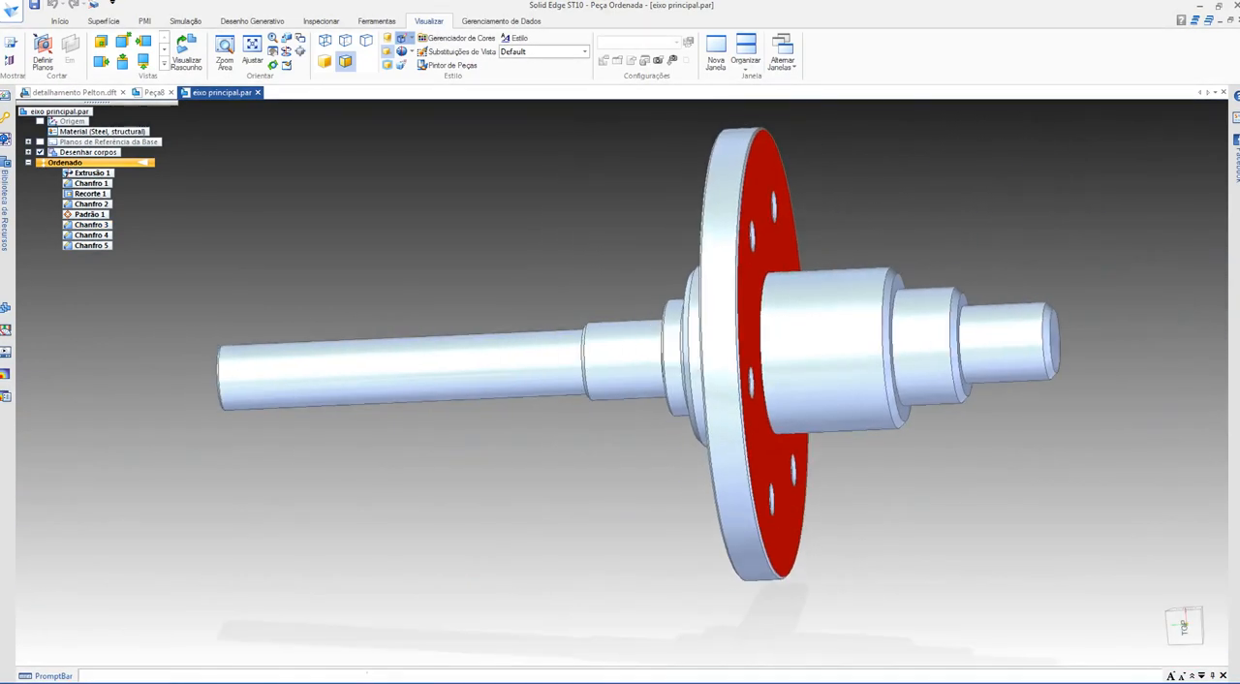
{"action": "right_click", "coordinate": [87, 172]}
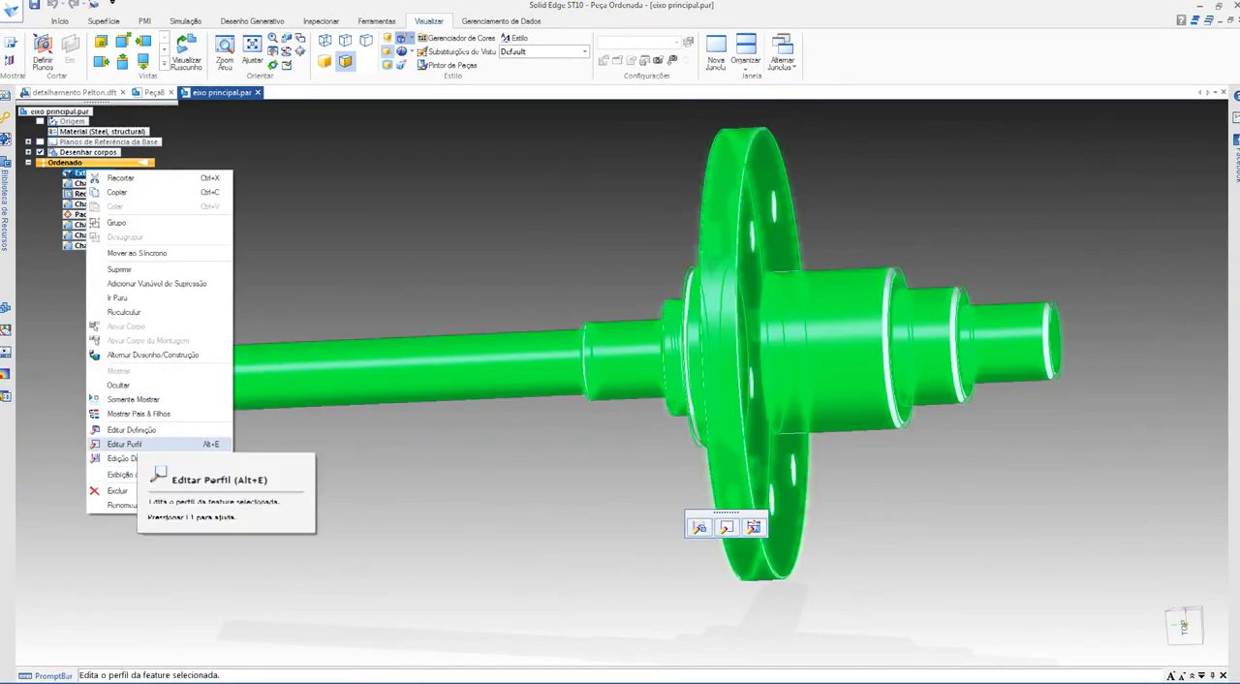
{"action": "left_click", "coordinate": [124, 444]}
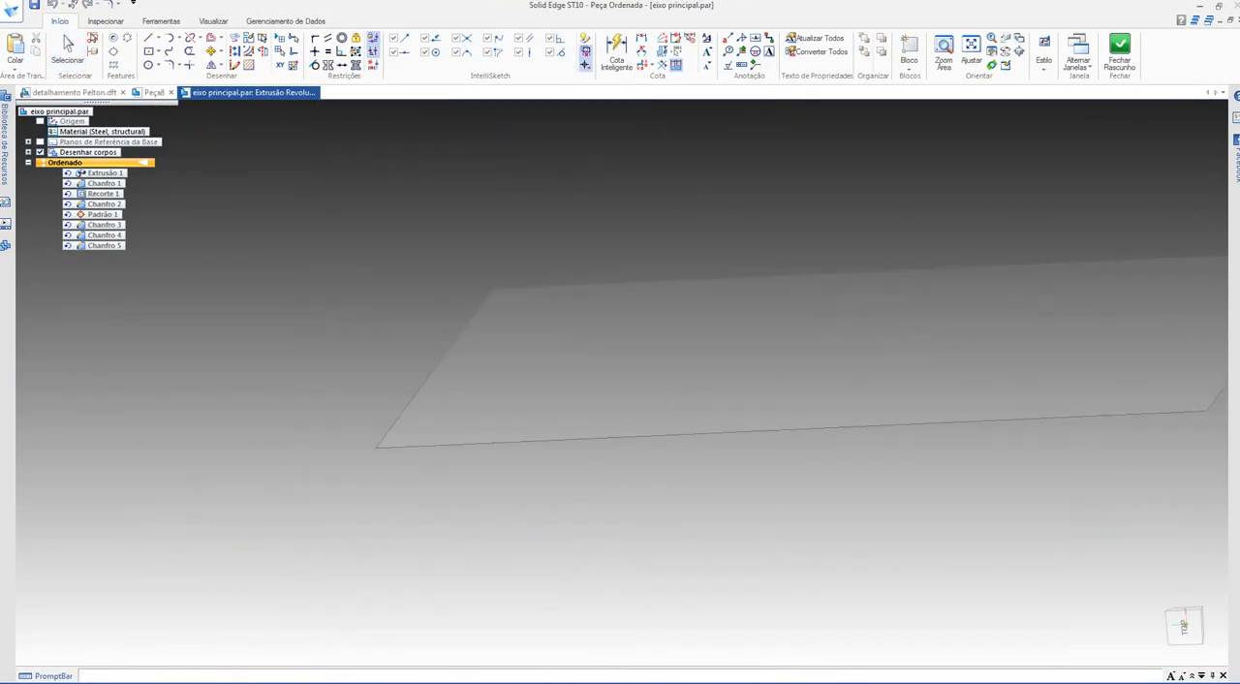
{"action": "key", "text": "Escape"}
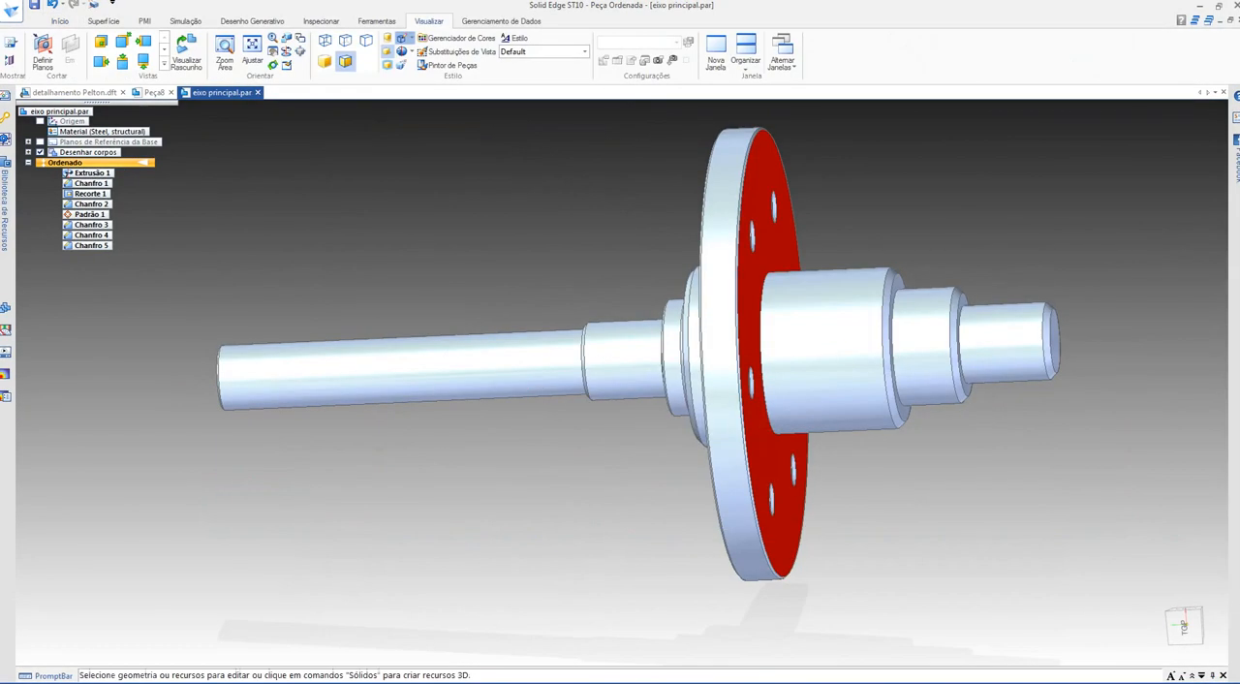
Step: Look up the options of the Round command for the finished shaft, and go to section B-B in the detalhamento Pelton drawing
{"action": "middle_click_drag", "start_coordinate": [620, 358], "coordinate": [639, 463]}
{"action": "left_click", "coordinate": [59, 21]}
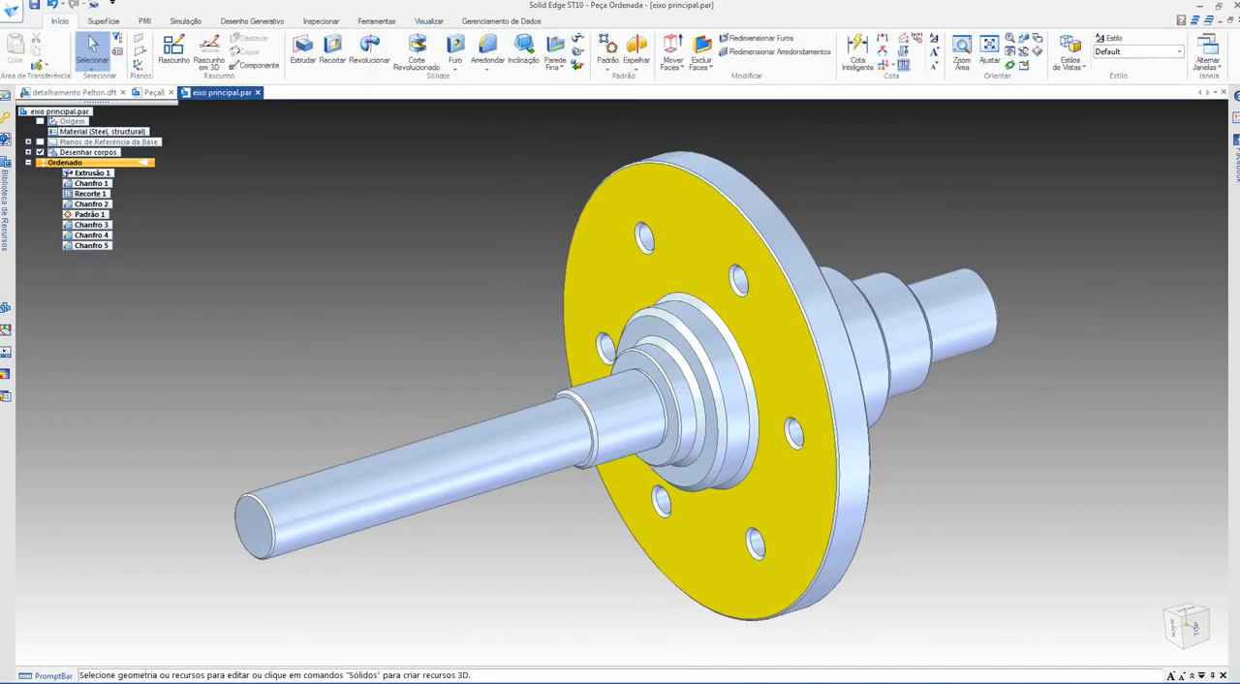
{"action": "left_click", "coordinate": [487, 65]}
{"action": "left_click", "coordinate": [75, 92]}
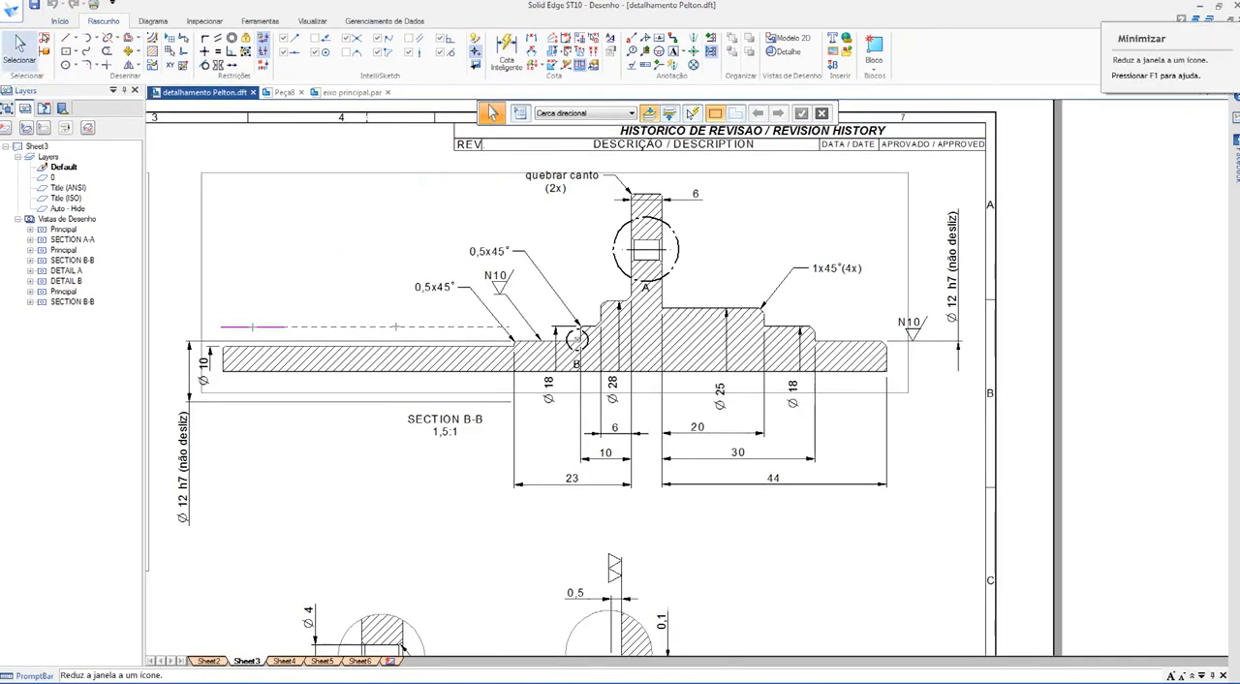
Step: Switch to Google Meet, admit the waiting participant, and return to the detalhamento Pelton drawing
{"action": "left_click", "coordinate": [1200, 5]}
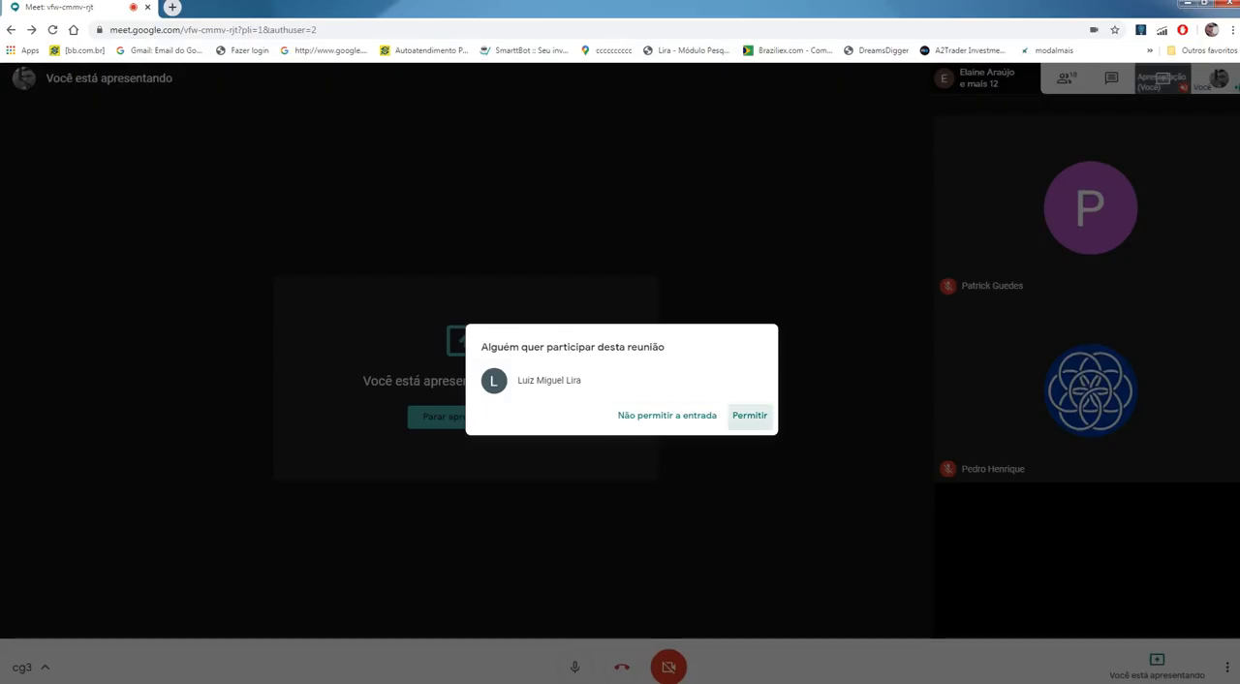
{"action": "left_click", "coordinate": [748, 415]}
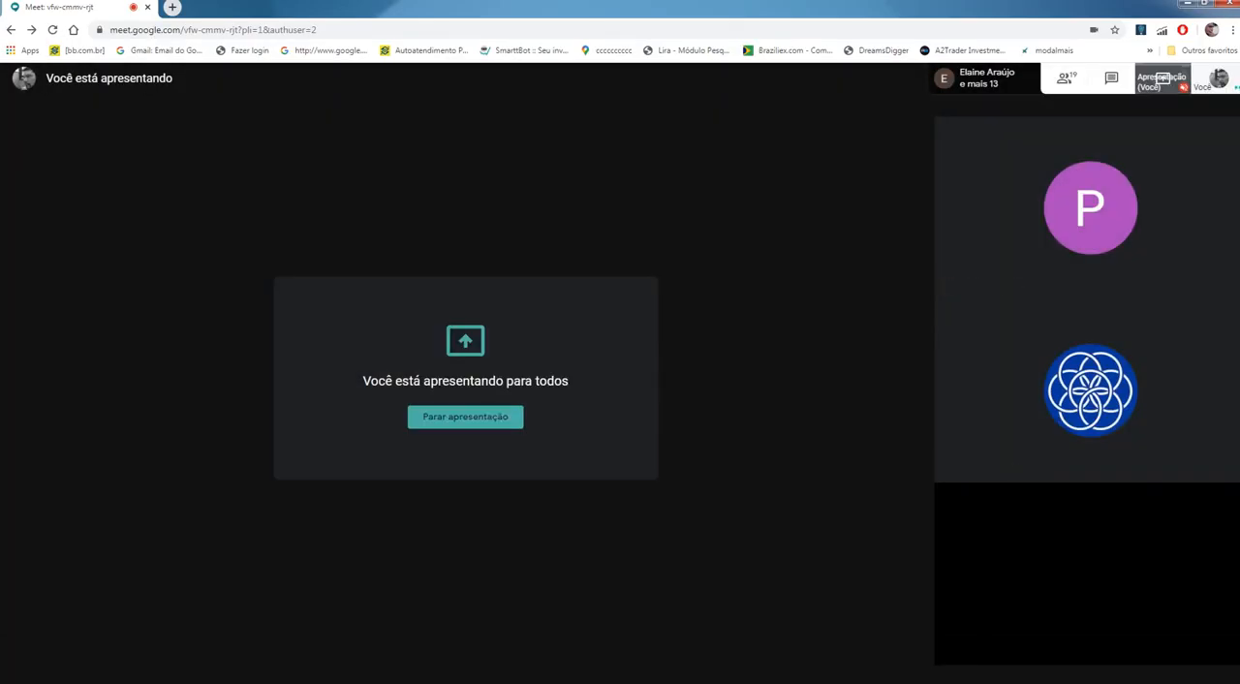
{"action": "key", "text": "alt+Tab"}
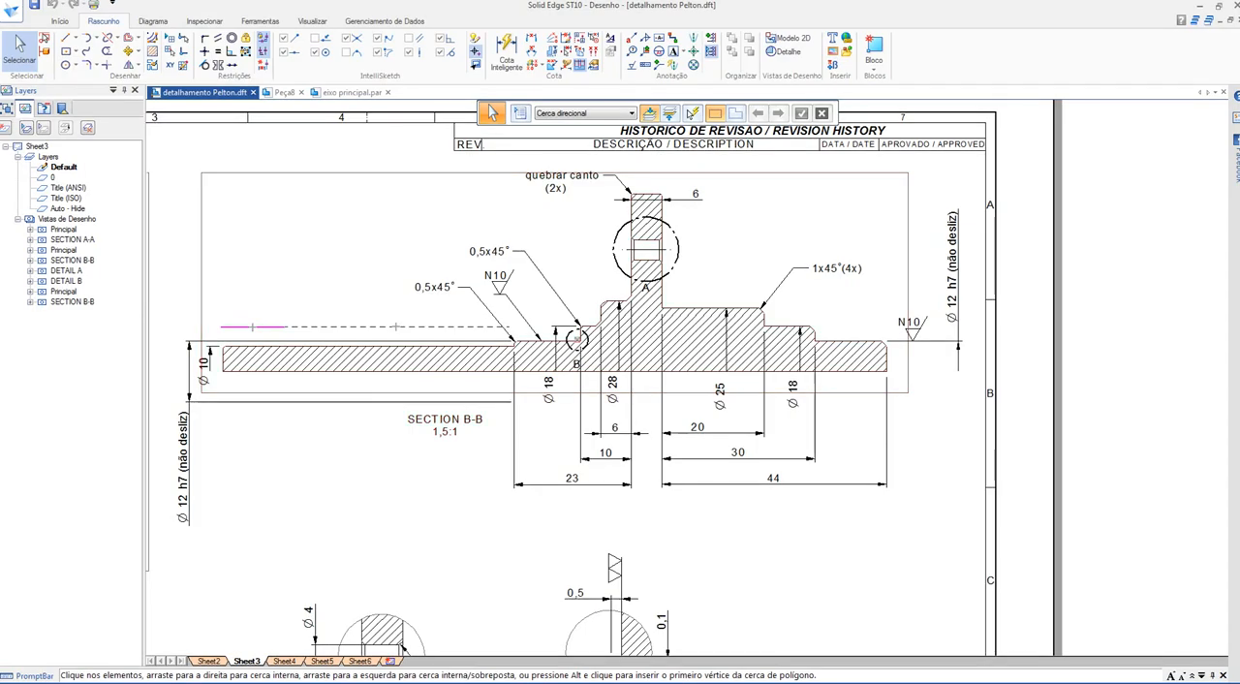
Step: Examine the hole circle and its diameter dimension in the front view of the flange in the drawing
{"action": "scroll", "coordinate": [368, 486], "scroll_direction": "down", "scroll_amount": 4}
{"action": "middle_click_drag", "start_coordinate": [378, 486], "coordinate": [706, 430]}
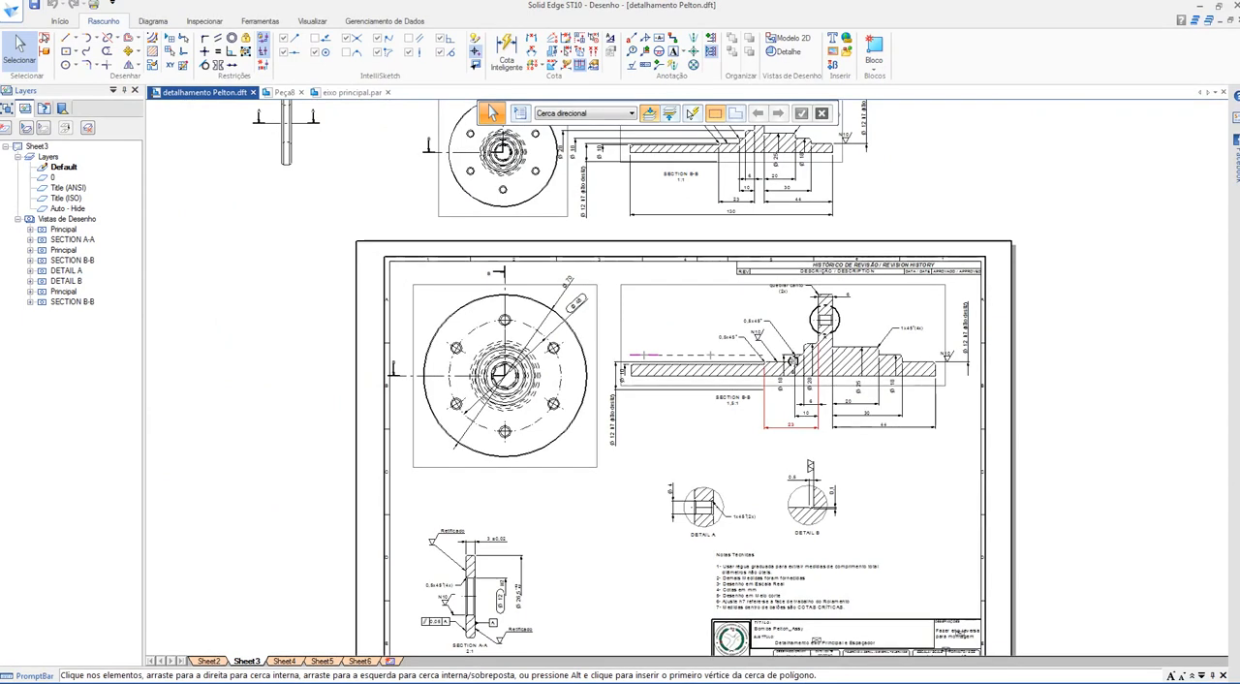
{"action": "scroll", "coordinate": [485, 371], "scroll_direction": "up", "scroll_amount": 3}
{"action": "scroll", "coordinate": [486, 369], "scroll_direction": "up", "scroll_amount": 2}
{"action": "middle_click_drag", "start_coordinate": [486, 369], "coordinate": [453, 394]}
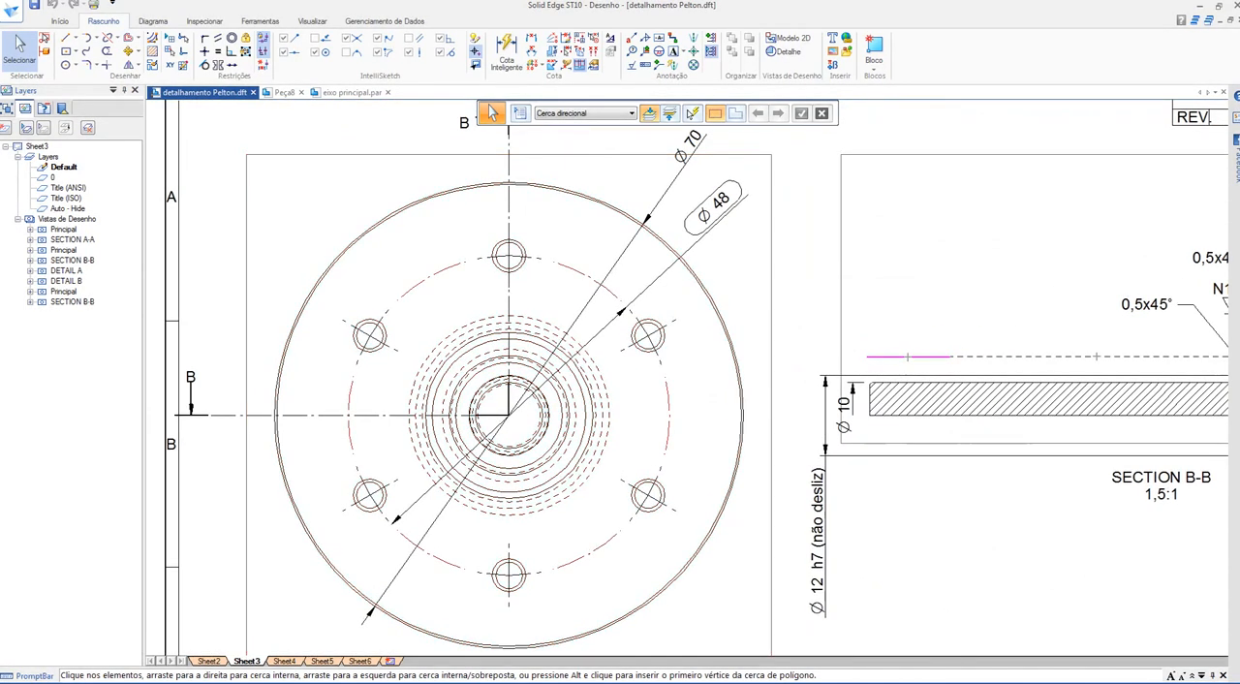
{"action": "left_click", "coordinate": [427, 278]}
{"action": "left_click", "coordinate": [714, 203]}
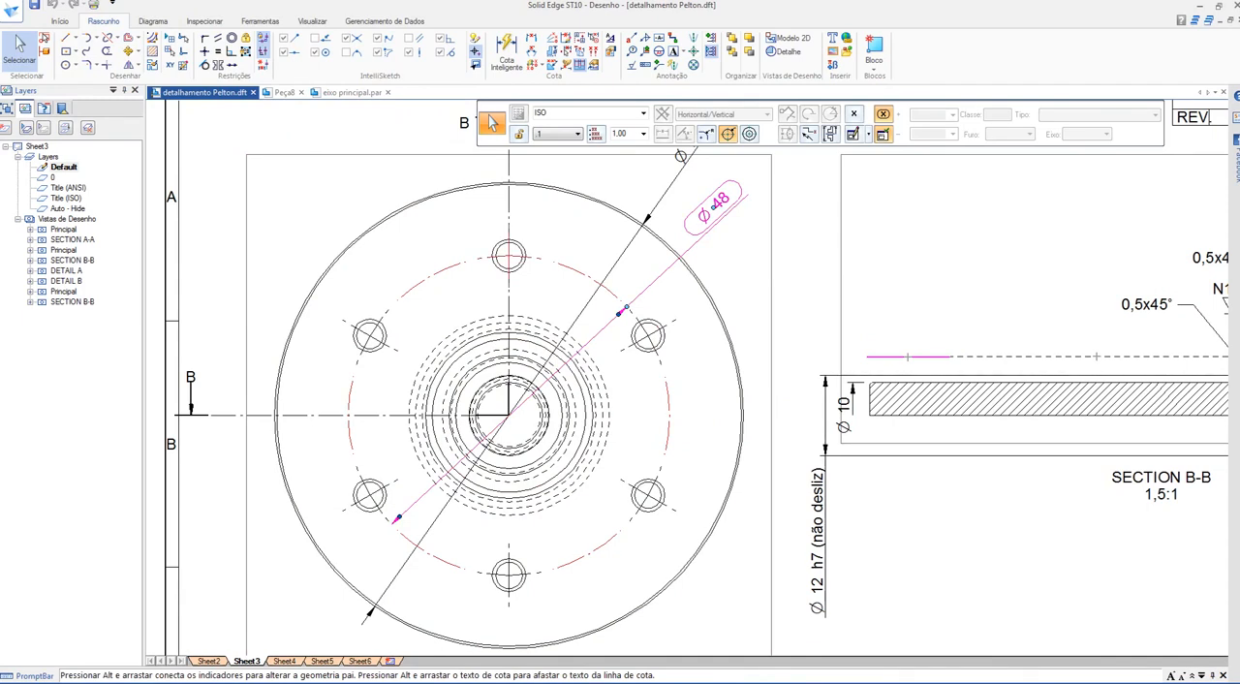
Step: Switch to the Peça8 part and start a Cut sketch on the flat face of the large flange
{"action": "key", "text": "ctrl+Tab"}
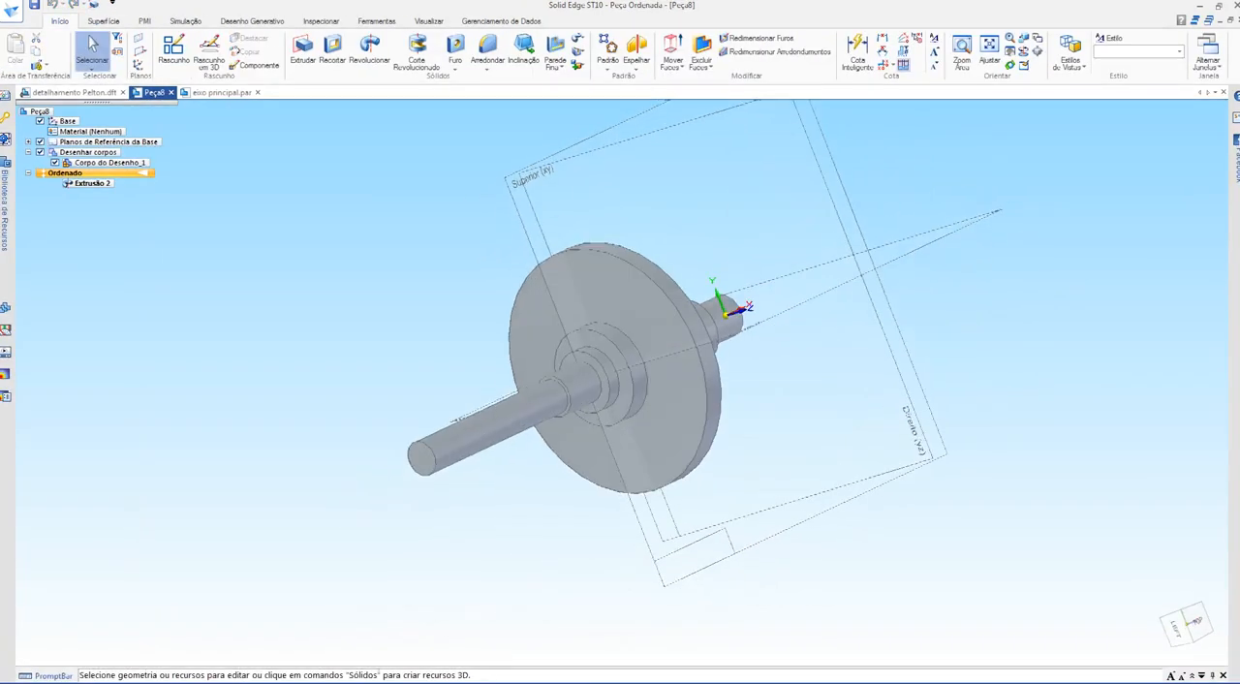
{"action": "middle_click_drag", "start_coordinate": [581, 407], "coordinate": [625, 438]}
{"action": "left_click", "coordinate": [332, 48]}
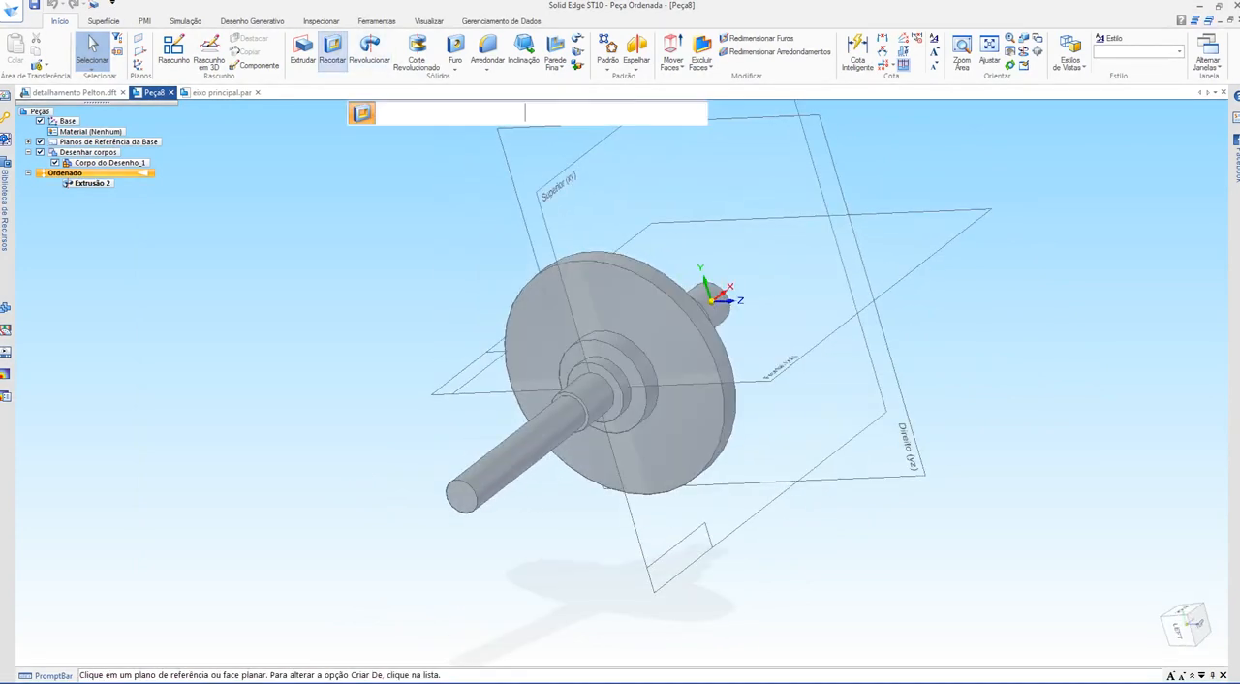
{"action": "left_click", "coordinate": [593, 302]}
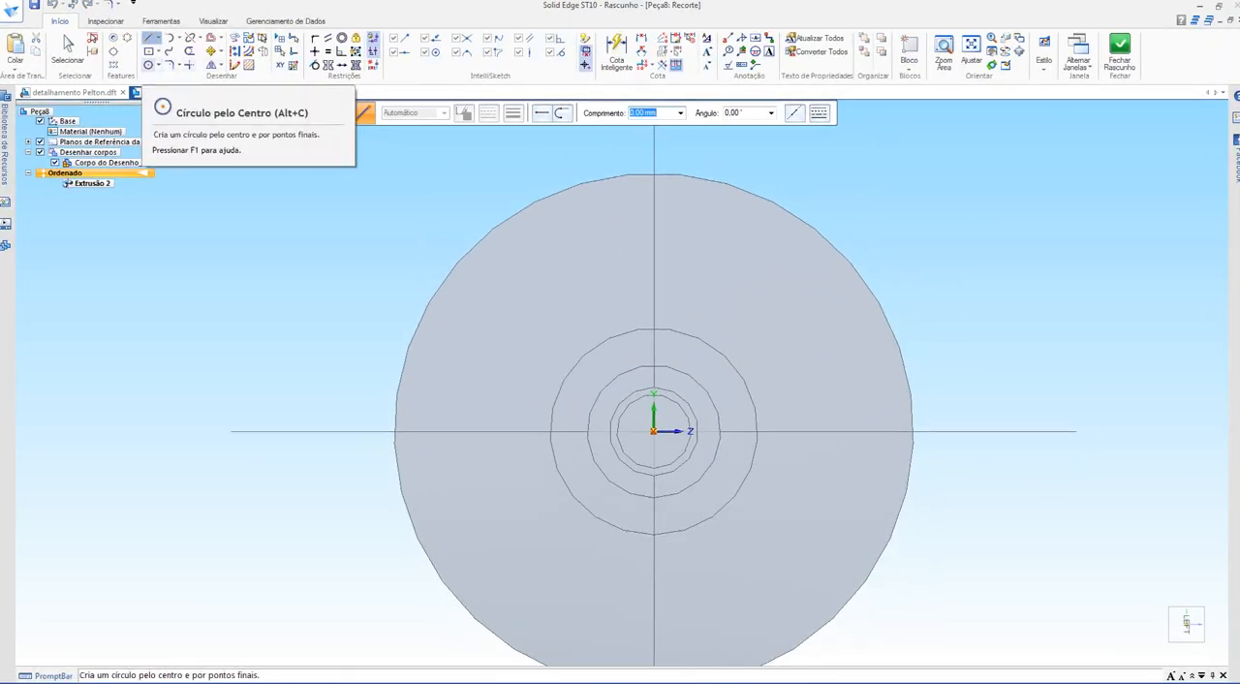
Step: Sketch a bolt circle about 40 mm in diameter centred on the shaft axis, and a hole circle about 6.6 mm in diameter at its uppermost point
{"action": "left_click", "coordinate": [148, 64]}
{"action": "left_click", "coordinate": [653, 431]}
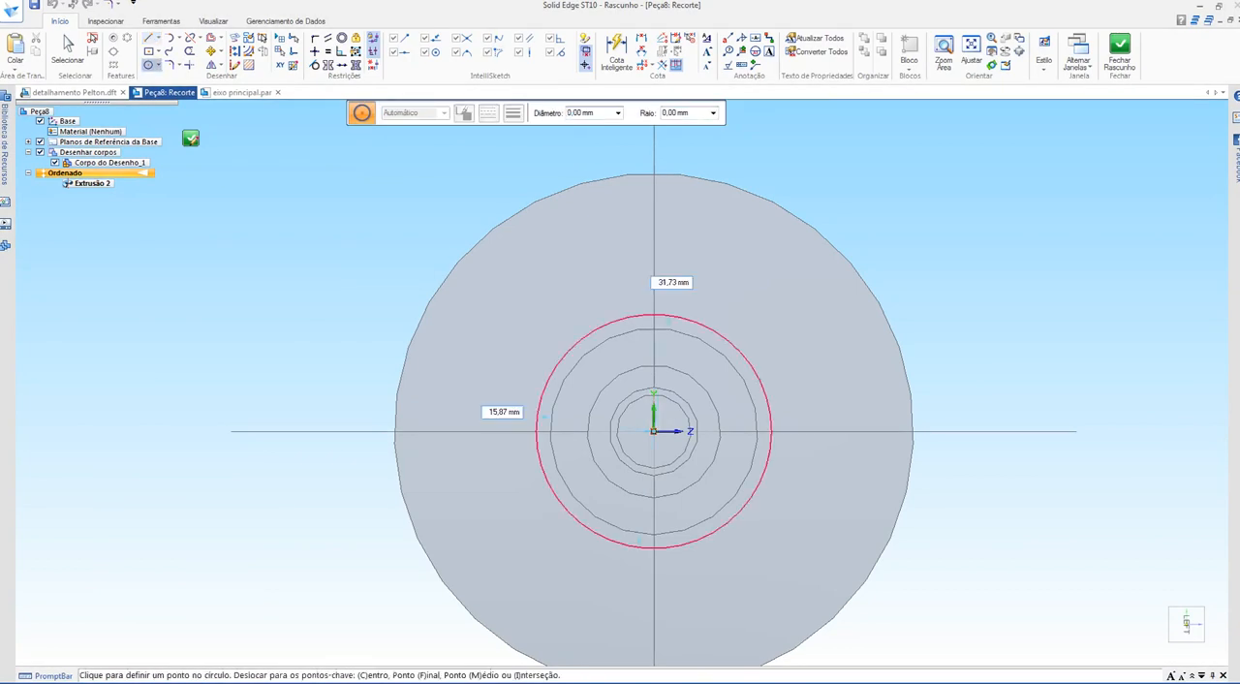
{"action": "left_click", "coordinate": [654, 283]}
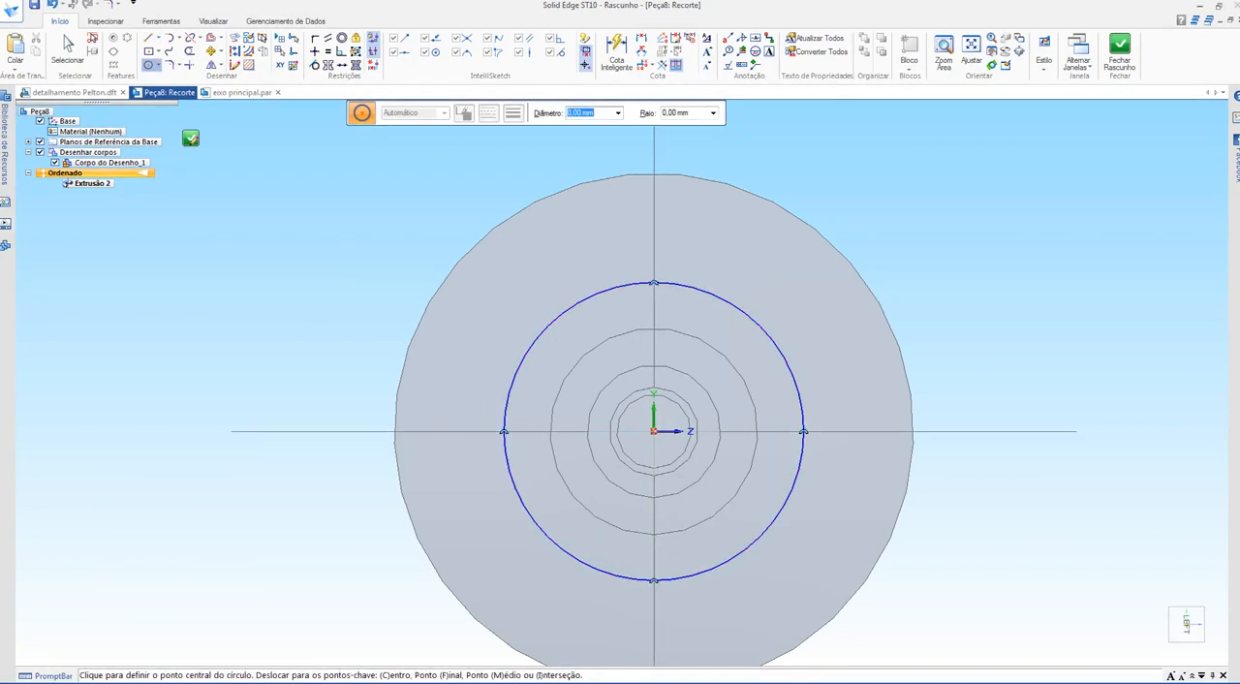
{"action": "left_click", "coordinate": [654, 431]}
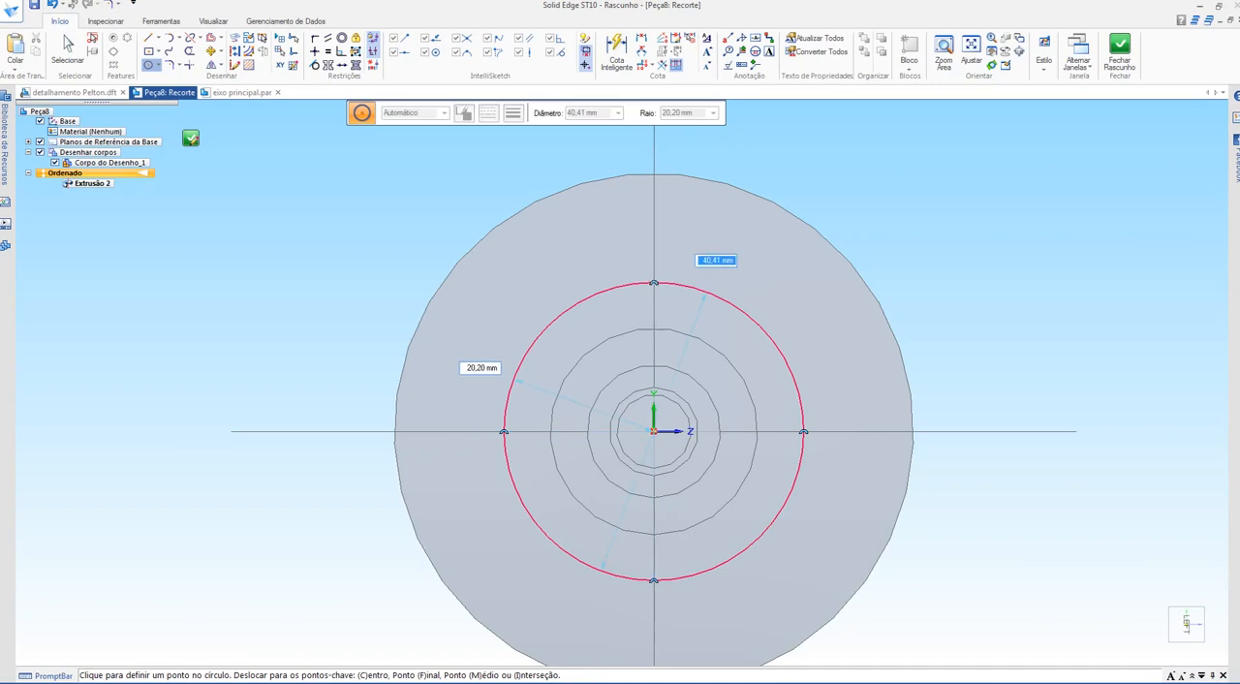
{"action": "left_click", "coordinate": [668, 283]}
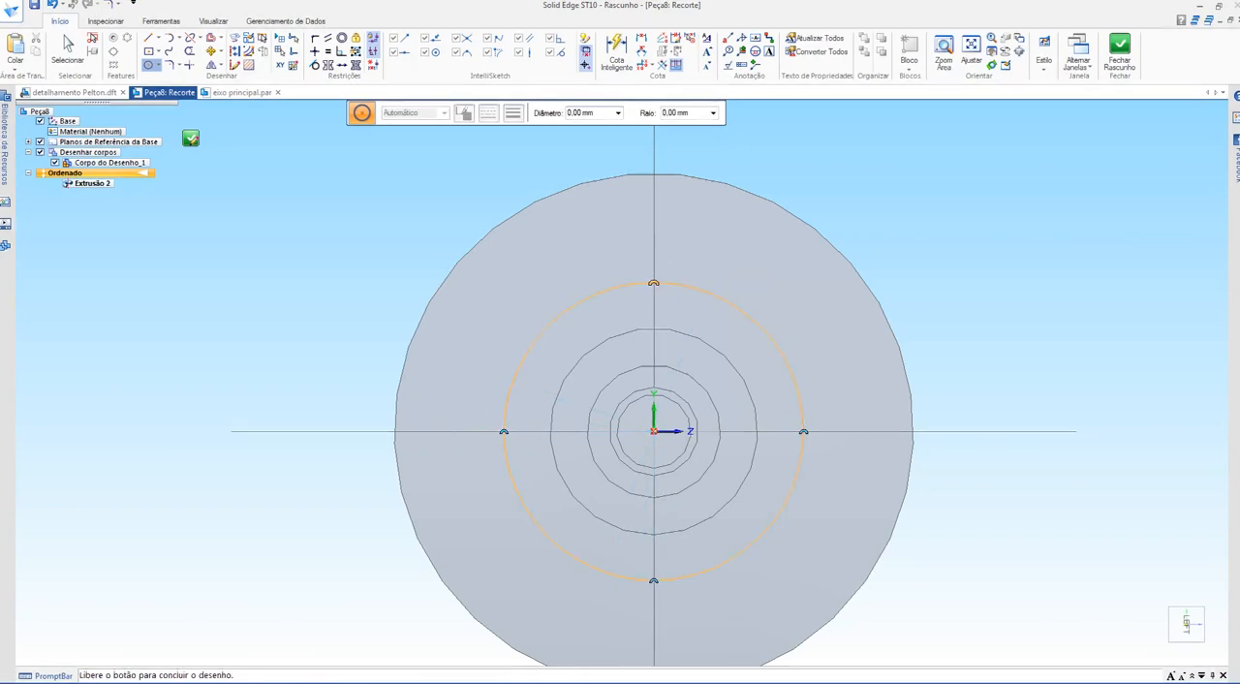
{"action": "left_click", "coordinate": [654, 281]}
{"action": "left_click", "coordinate": [677, 284]}
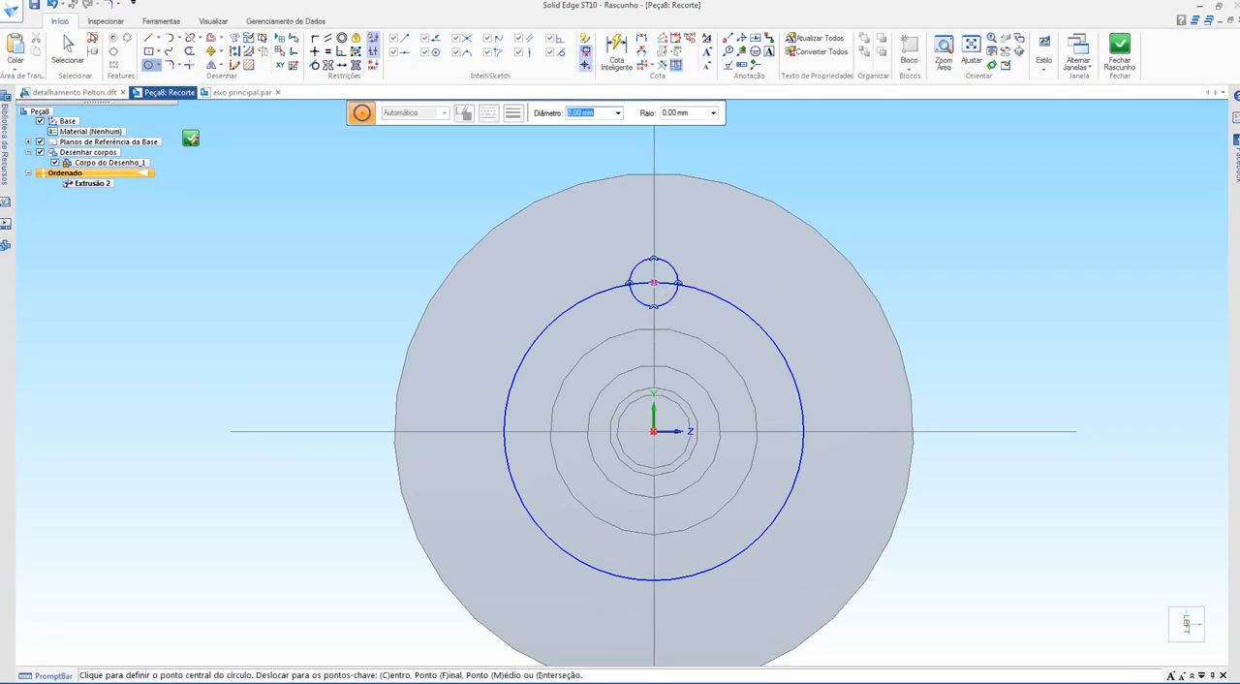
Step: Dimension the diameters of the small hole circle and the bolt circle with Smart Dimension
{"action": "left_click", "coordinate": [616, 50]}
{"action": "left_click", "coordinate": [671, 266]}
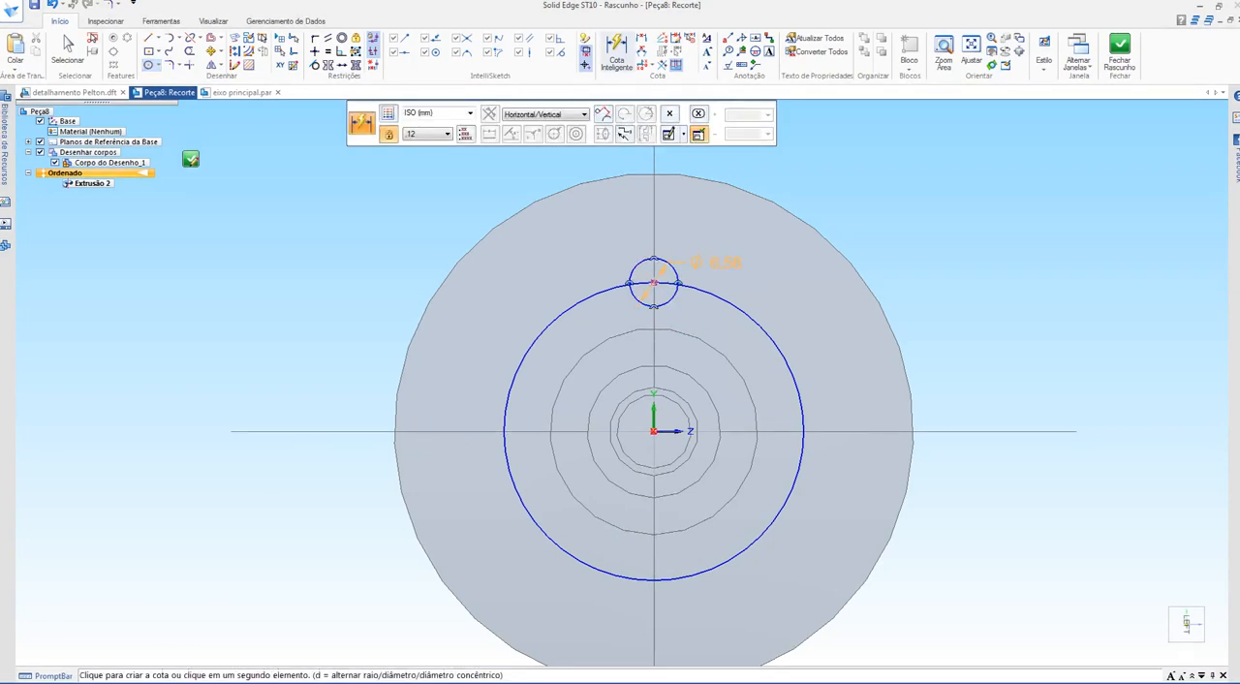
{"action": "left_click", "coordinate": [806, 174]}
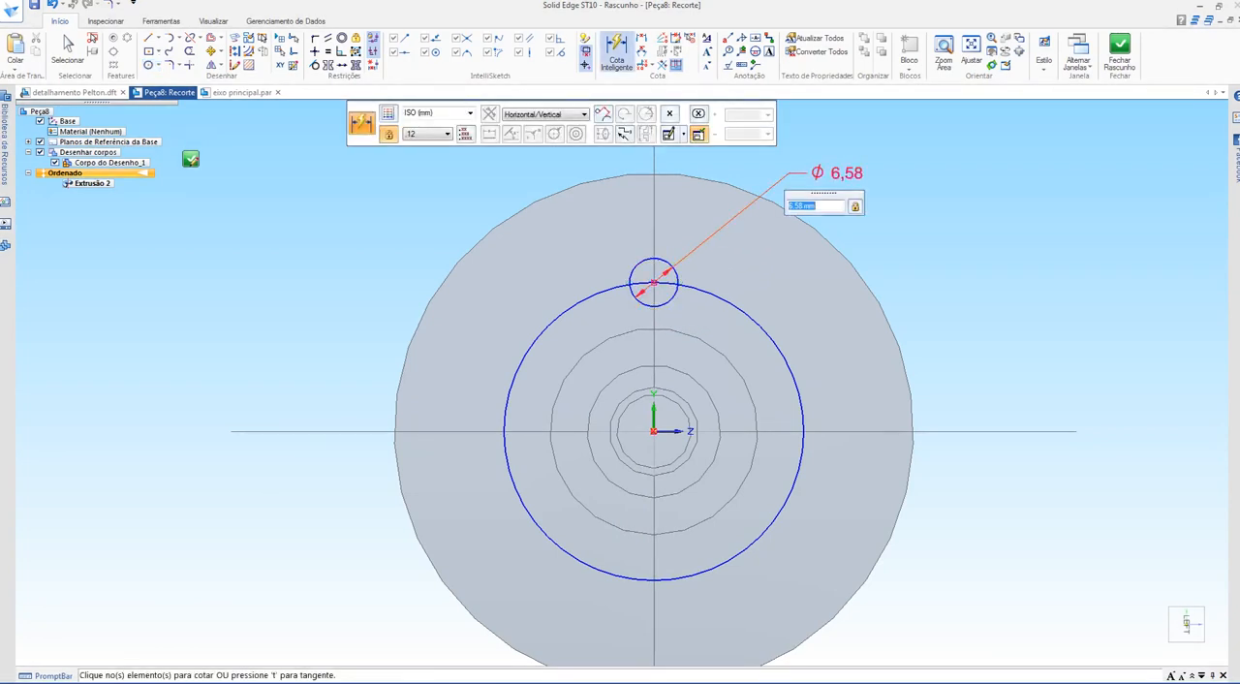
{"action": "left_click", "coordinate": [746, 317]}
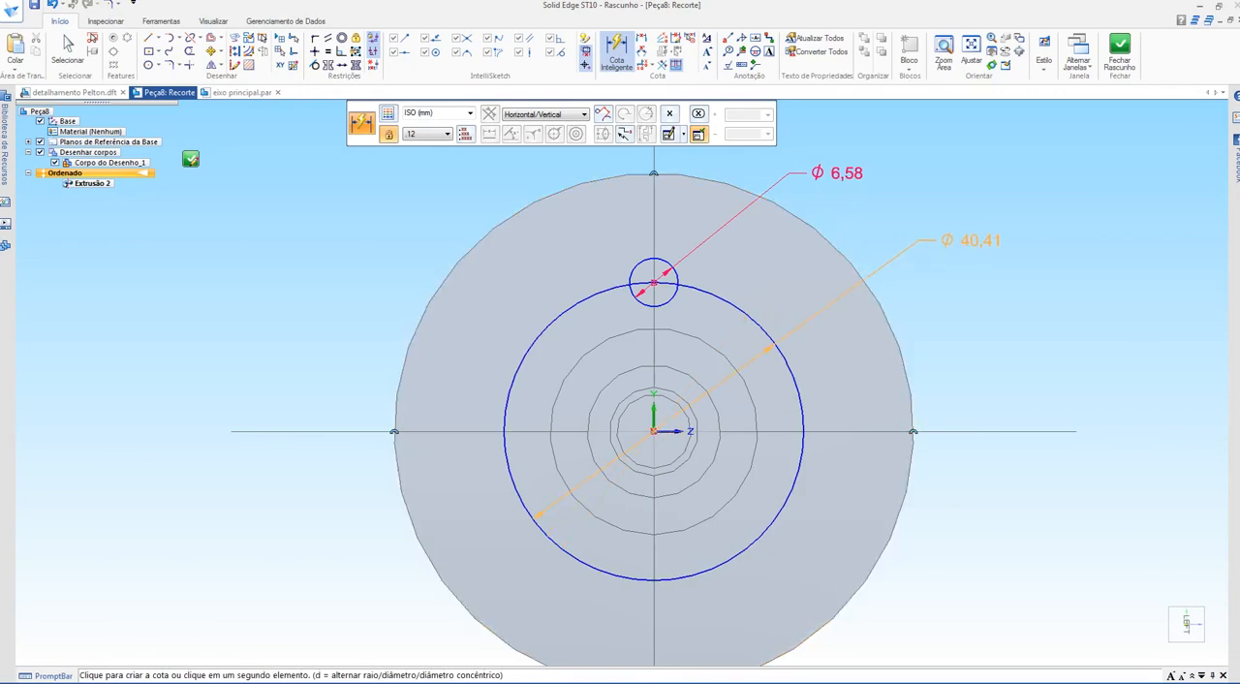
{"action": "left_click", "coordinate": [944, 243]}
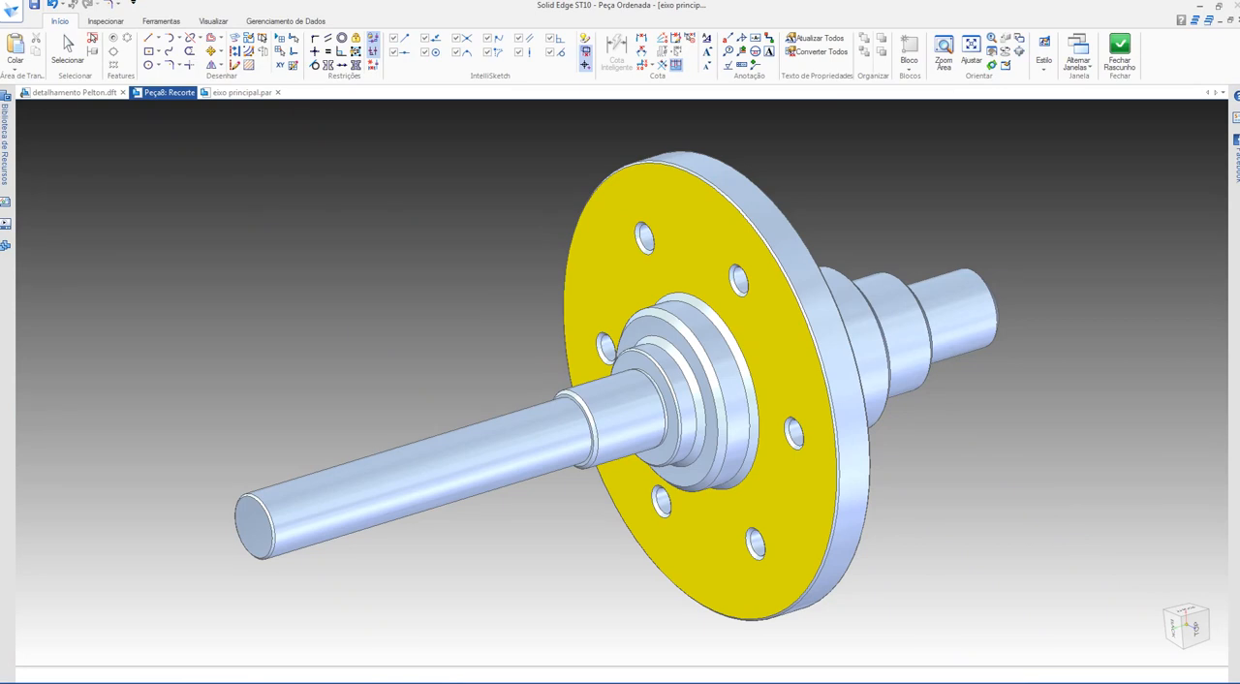
Step: Switch to the detalhamento Pelton drawing and examine the bolt-circle dimension, the flange holes and the flange hole in section B-B
{"action": "key", "text": "ctrl+Tab"}
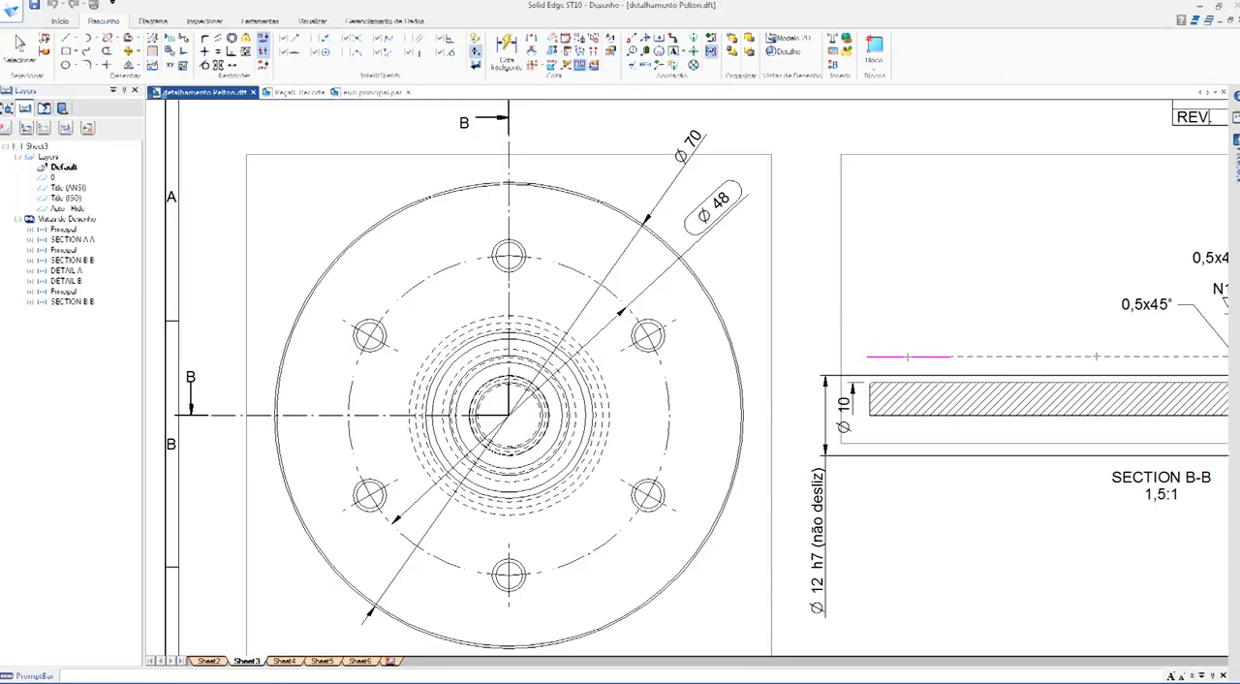
{"action": "left_click", "coordinate": [713, 200]}
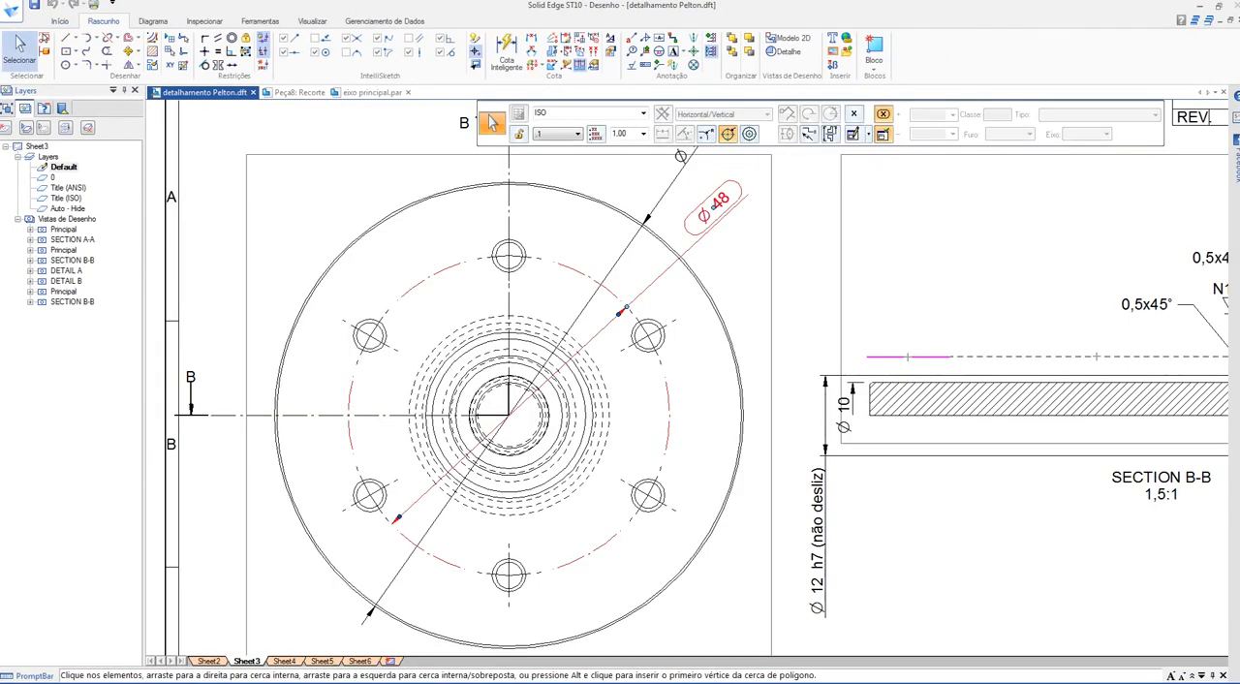
{"action": "scroll", "coordinate": [579, 359], "scroll_direction": "down", "scroll_amount": 1}
{"action": "mouse_move", "coordinate": [578, 359]}
{"action": "middle_mouse_down"}
{"action": "mouse_move", "coordinate": [569, 396]}
{"action": "mouse_move", "coordinate": [405, 372]}
{"action": "mouse_move", "coordinate": [432, 335]}
{"action": "middle_mouse_up"}
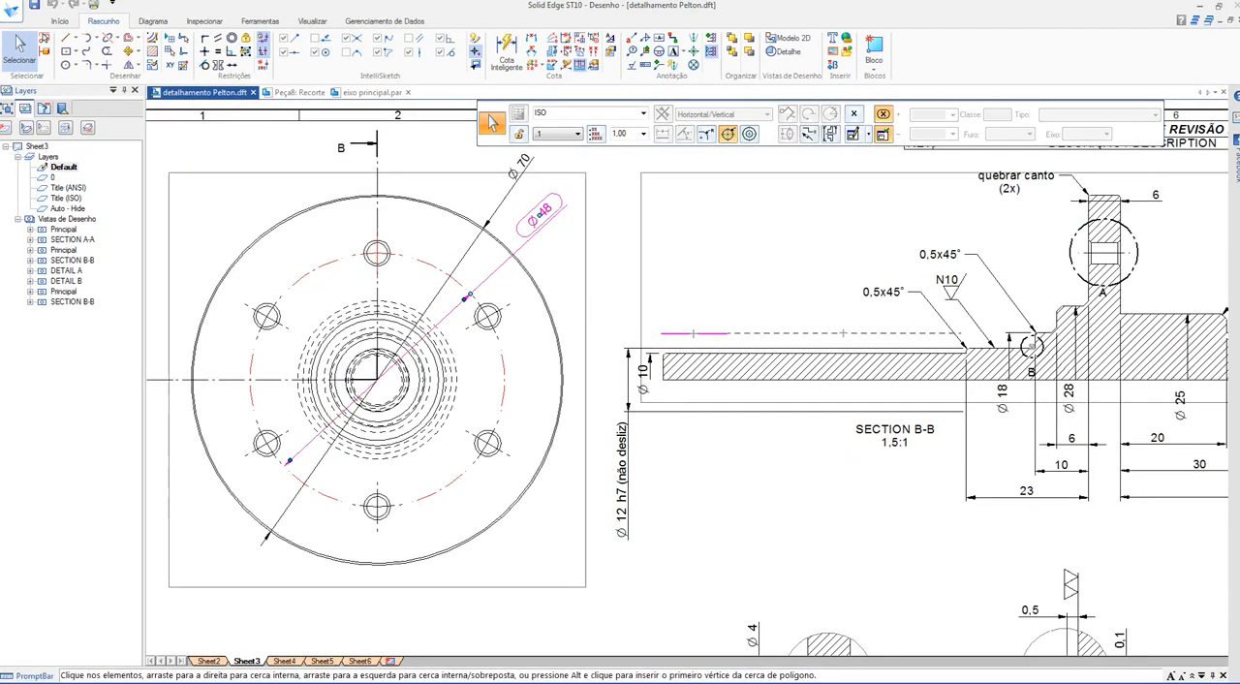
{"action": "scroll", "coordinate": [349, 241], "scroll_direction": "up", "scroll_amount": 5}
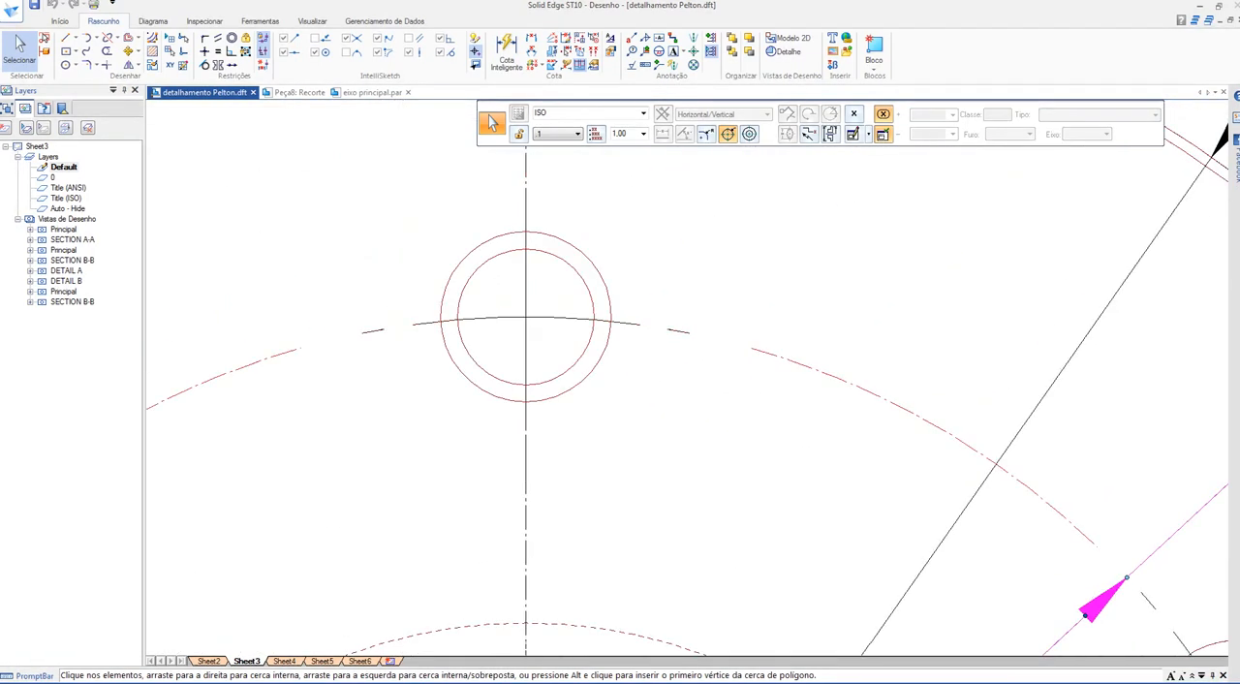
{"action": "scroll", "coordinate": [678, 402], "scroll_direction": "down", "scroll_amount": 5}
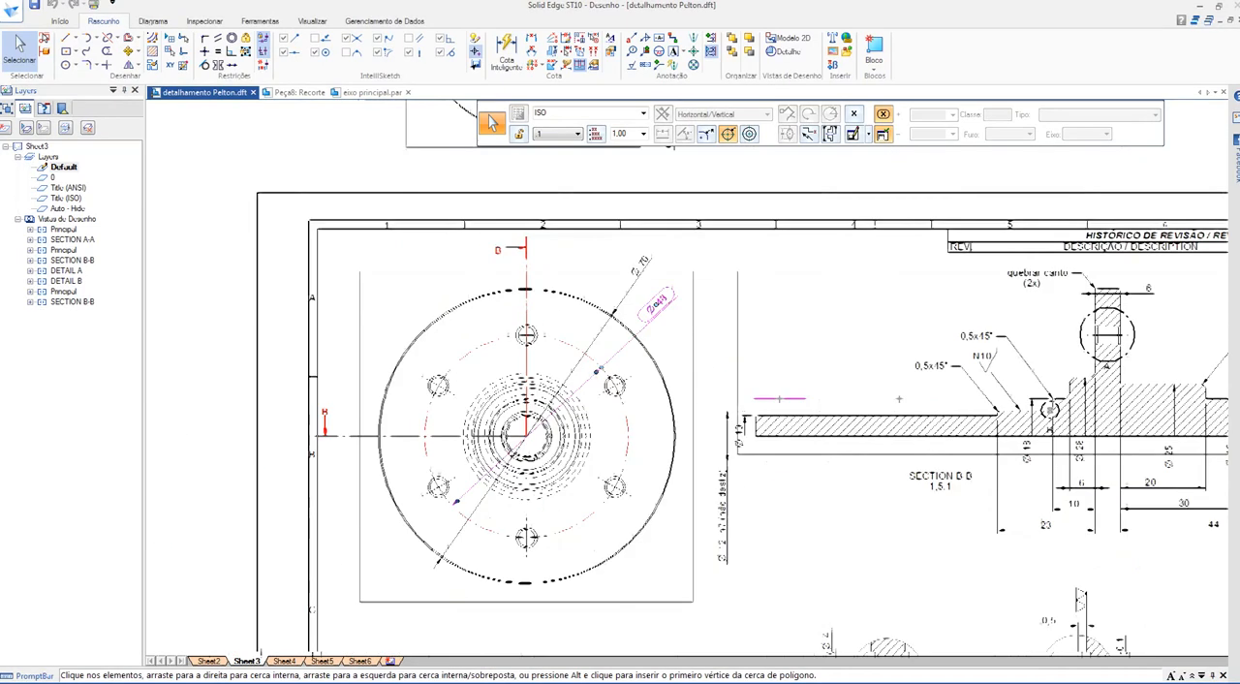
{"action": "scroll", "coordinate": [687, 417], "scroll_direction": "up", "scroll_amount": 2}
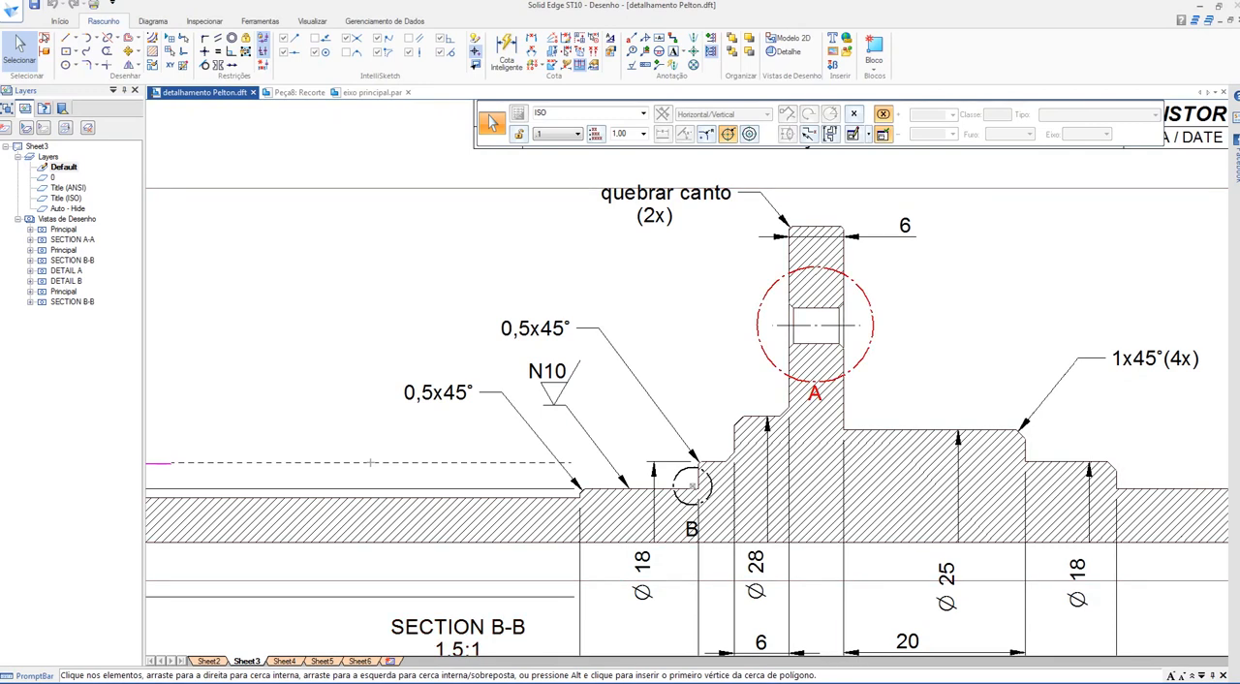
{"action": "scroll", "coordinate": [808, 344], "scroll_direction": "down", "scroll_amount": 3}
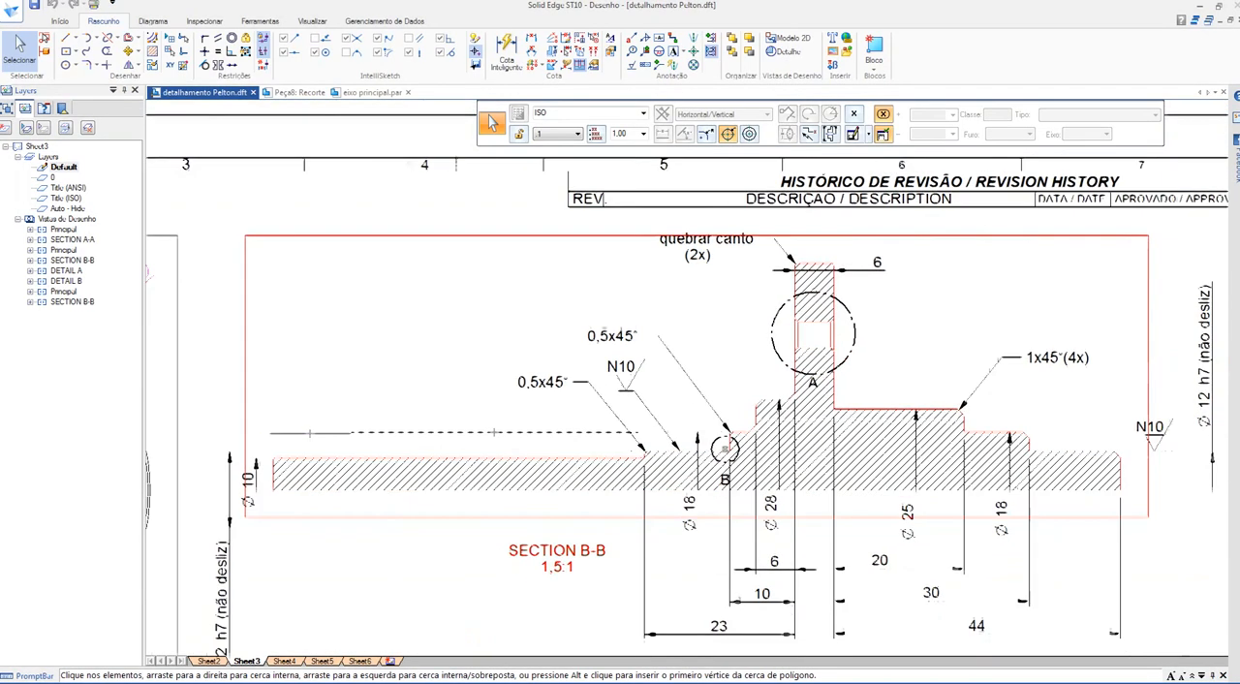
Step: Look up the flange hole's diameter and chamfer callout in Detail A, referenced from section B-B
{"action": "middle_click_drag", "start_coordinate": [809, 343], "coordinate": [815, 212]}
{"action": "middle_click_drag", "start_coordinate": [736, 465], "coordinate": [832, 239]}
{"action": "scroll", "coordinate": [682, 364], "scroll_direction": "up", "scroll_amount": 5}
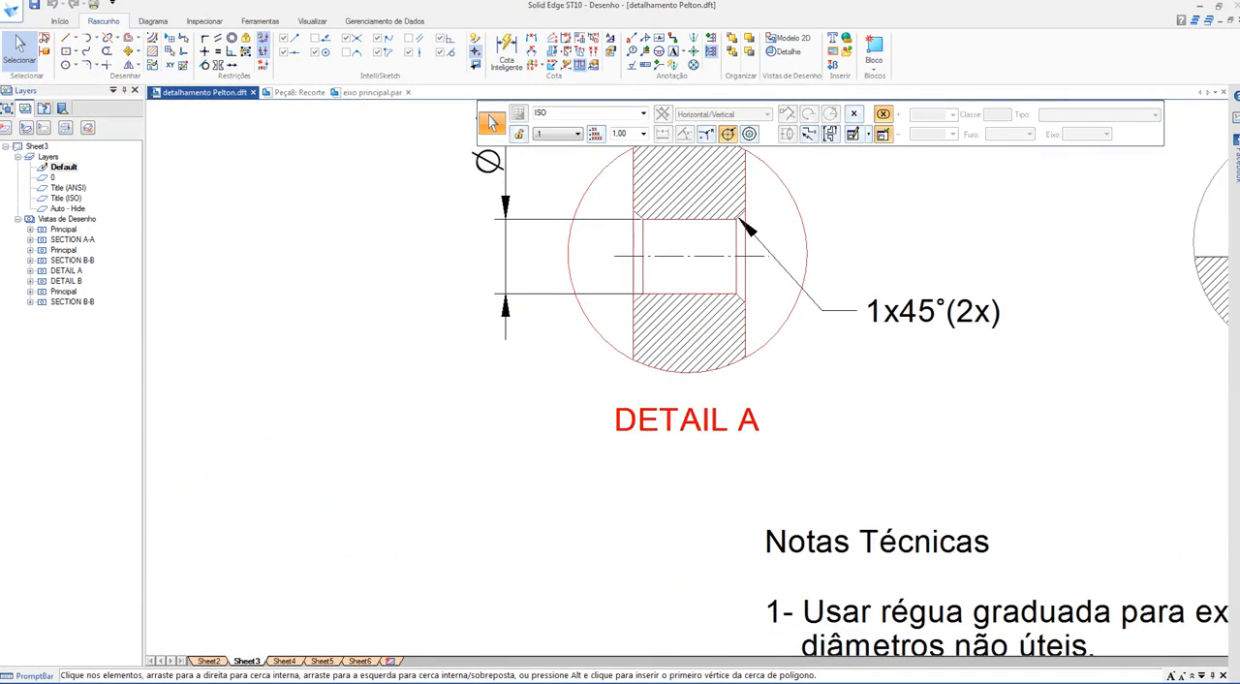
{"action": "scroll", "coordinate": [543, 542], "scroll_direction": "down", "scroll_amount": 5}
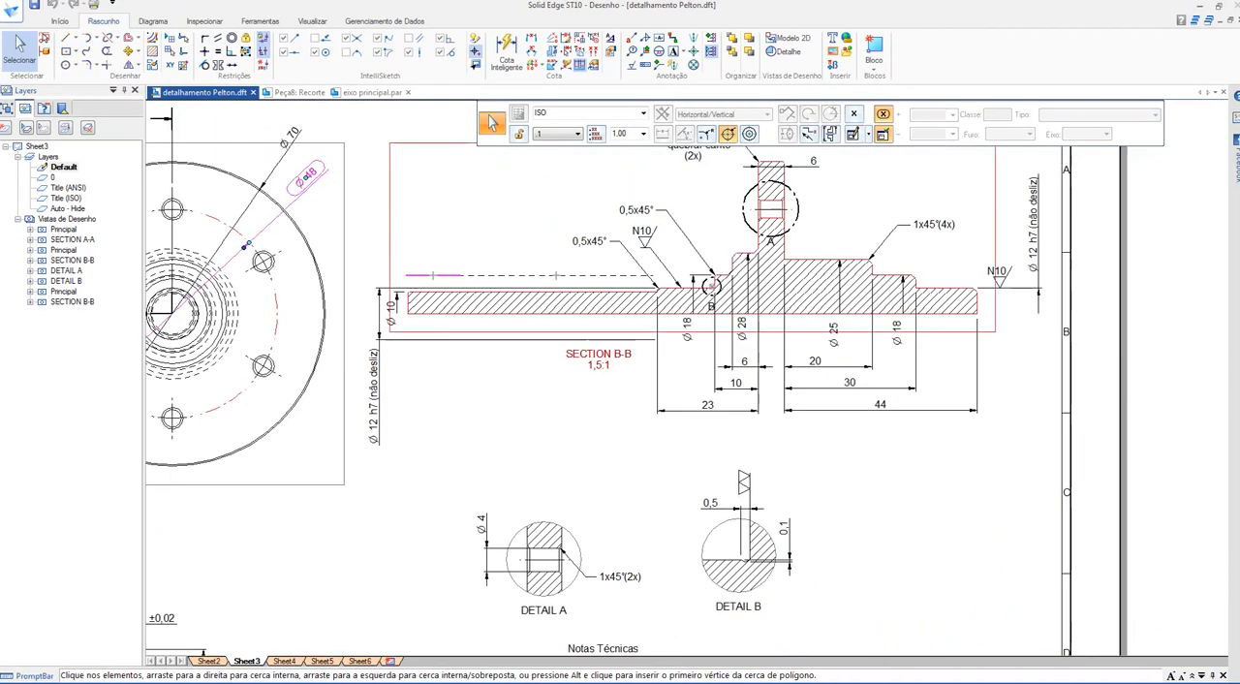
{"action": "left_click", "coordinate": [771, 211]}
{"action": "left_click", "coordinate": [771, 212]}
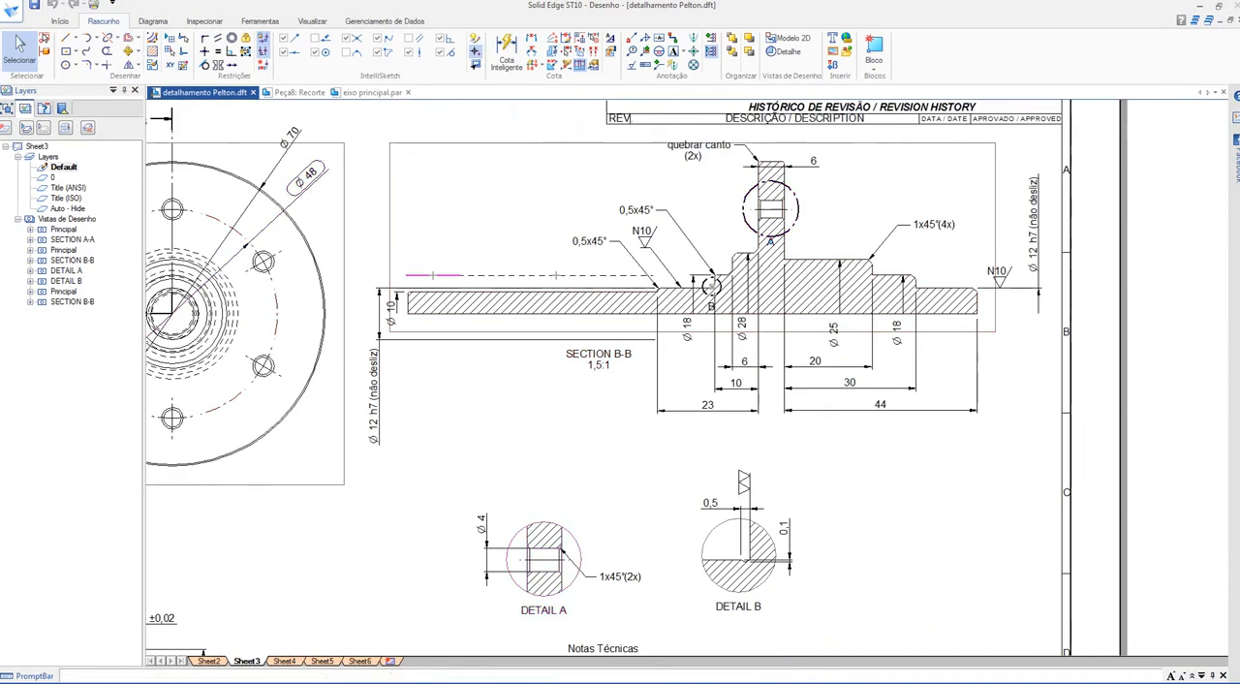
{"action": "scroll", "coordinate": [500, 644], "scroll_direction": "up", "scroll_amount": 5}
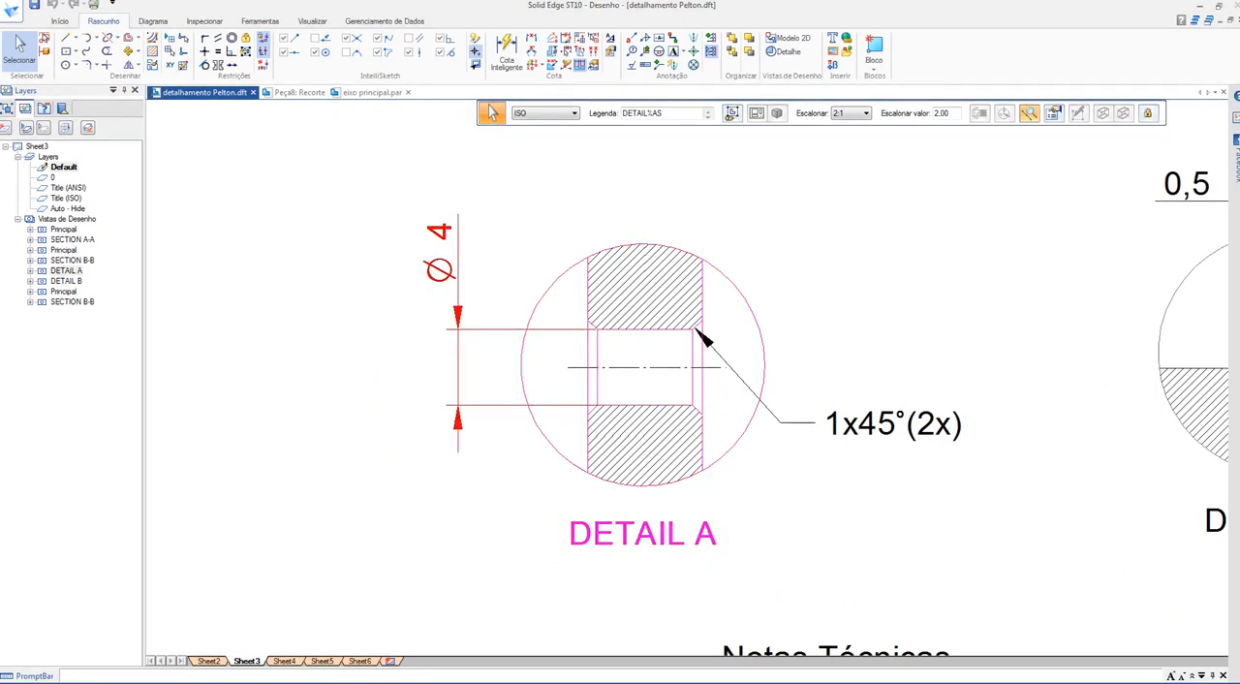
{"action": "left_click", "coordinate": [440, 267]}
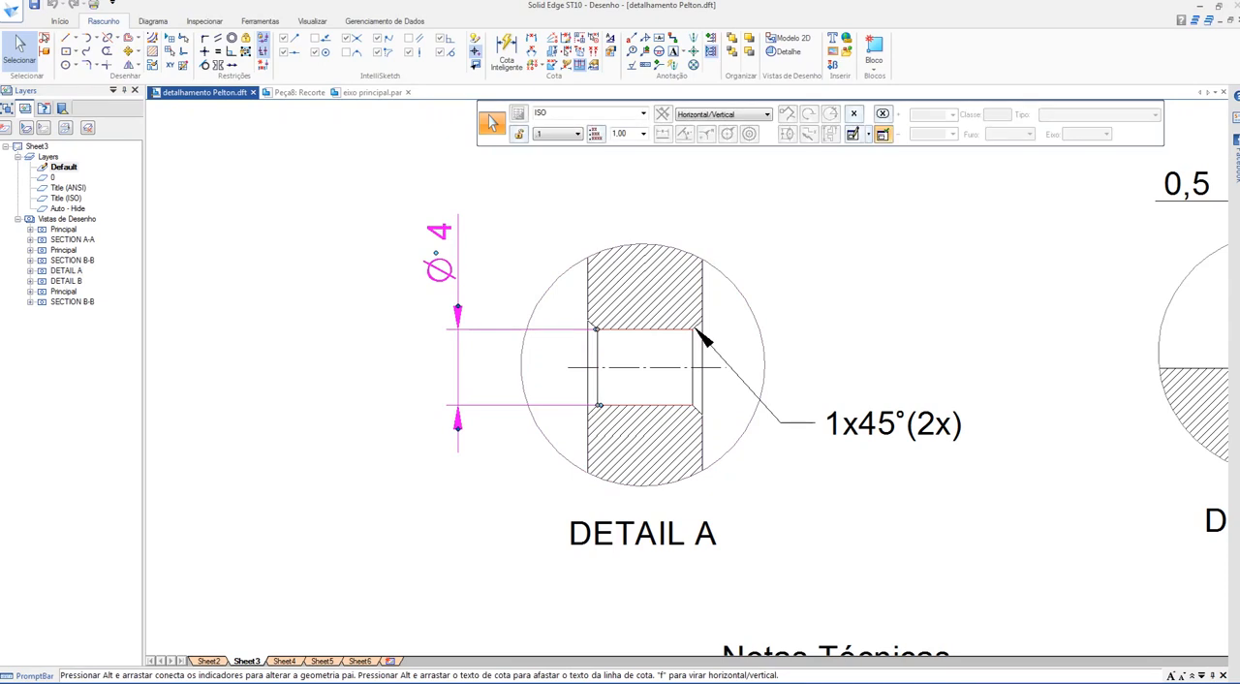
{"action": "scroll", "coordinate": [539, 461], "scroll_direction": "down", "scroll_amount": 5}
{"action": "middle_click_drag", "start_coordinate": [539, 461], "coordinate": [775, 620]}
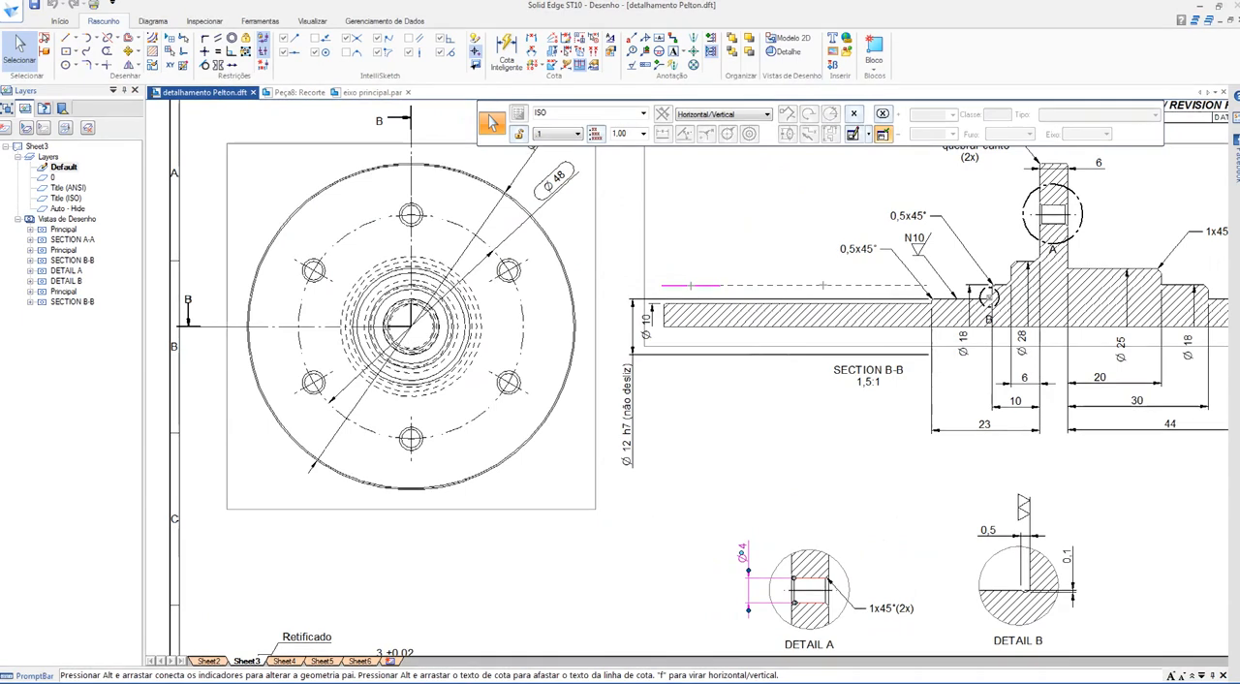
Step: Return to the Peça8 cut sketch and set the bolt circle's diameter to 48 mm
{"action": "key", "text": "alt+Tab"}
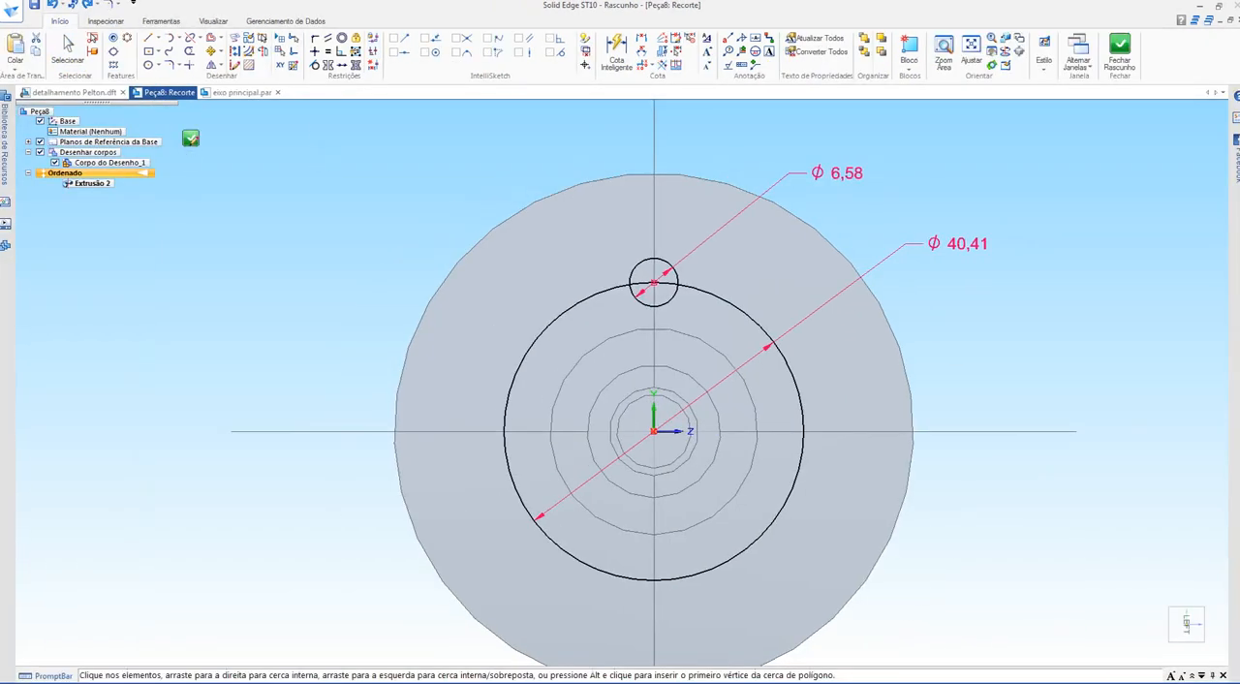
{"action": "left_click", "coordinate": [957, 243]}
{"action": "type", "text": "48"}
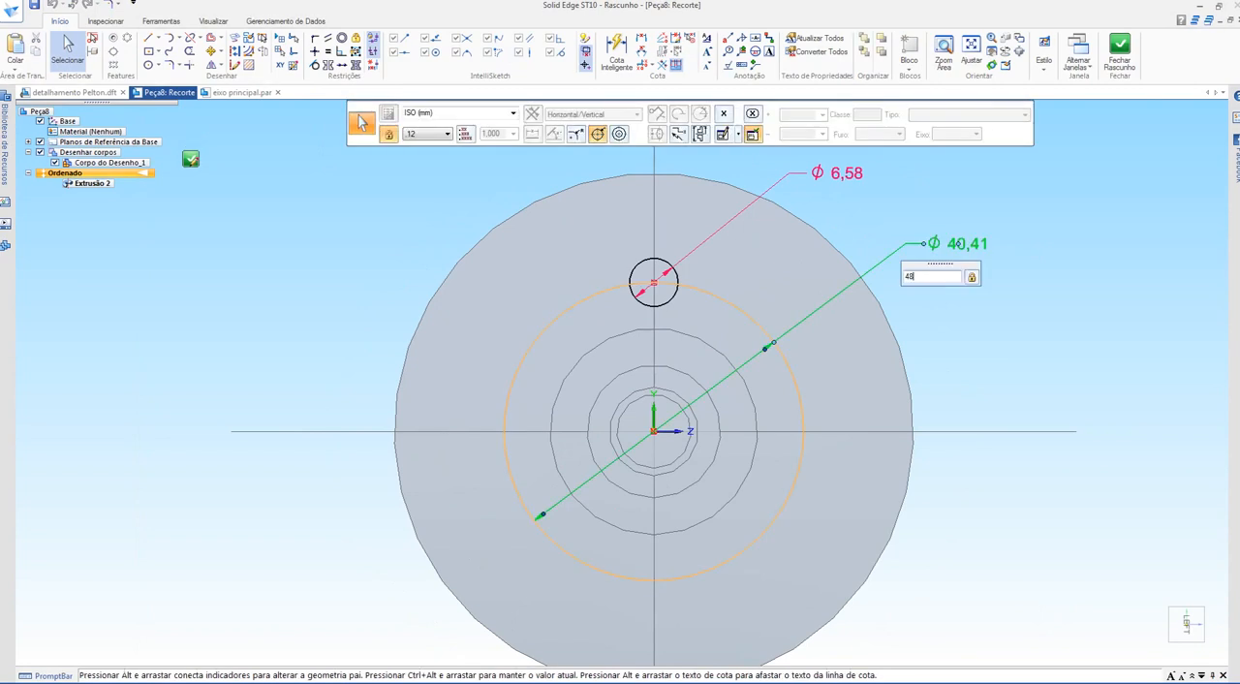
{"action": "key", "text": "Return"}
{"action": "middle_click_drag", "start_coordinate": [929, 233], "coordinate": [866, 328], "text": "shift"}
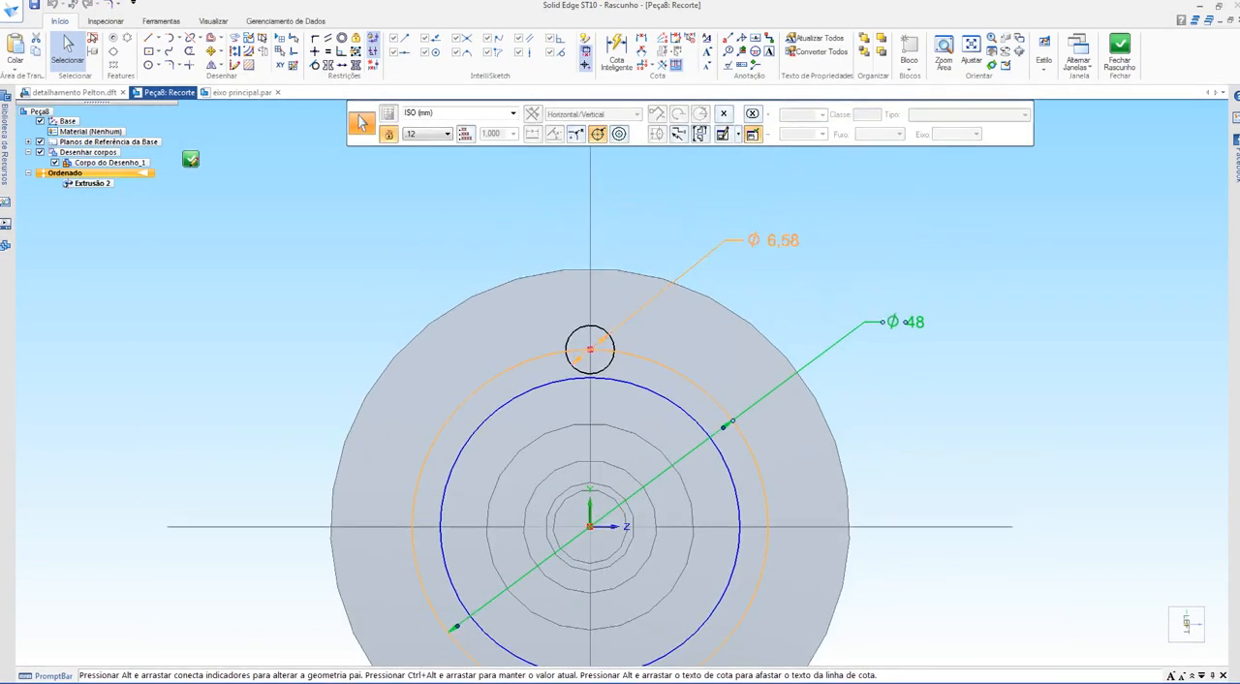
Step: Set the small hole circle's diameter to 4 mm
{"action": "left_click", "coordinate": [779, 240]}
{"action": "type", "text": "4"}
{"action": "key", "text": "Return"}
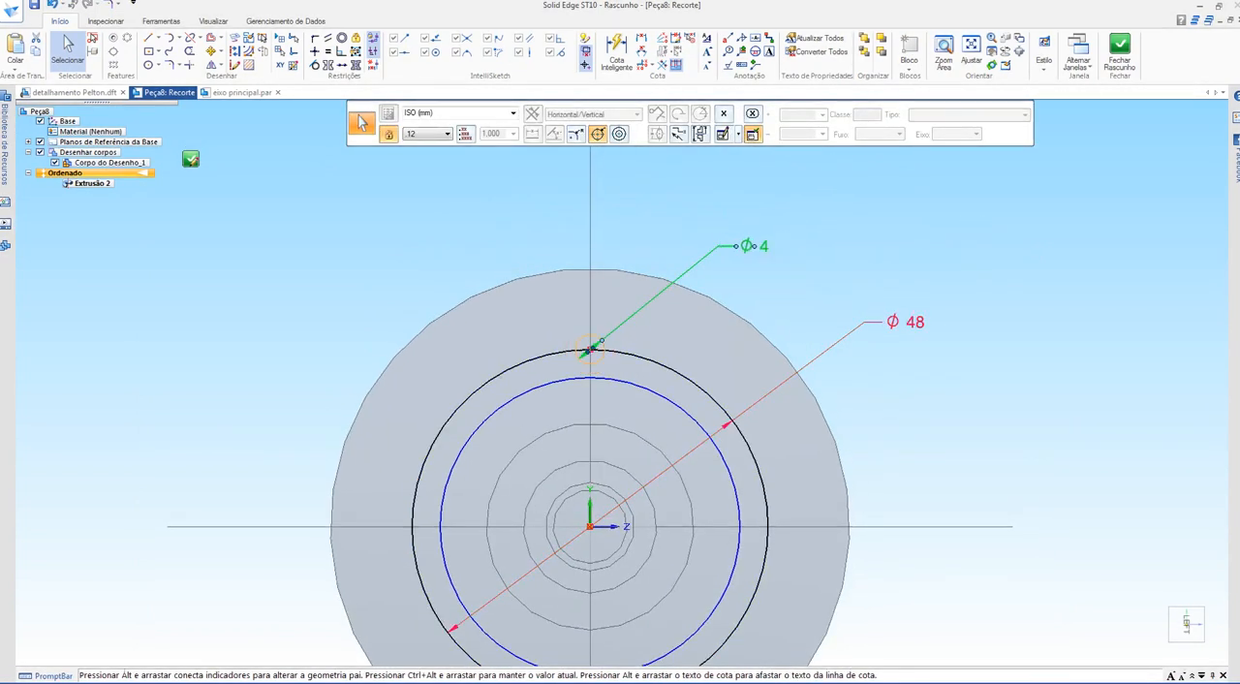
{"action": "key", "text": "Escape"}
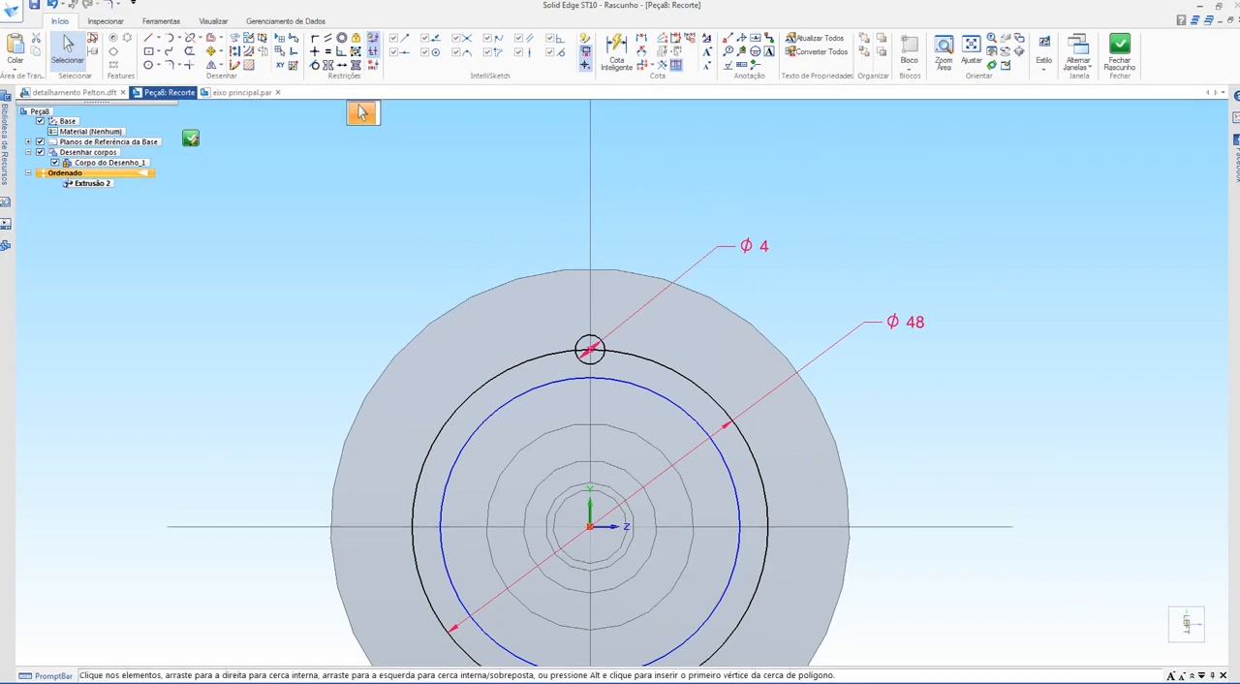
Step: Delete the undimensioned duplicate circle lying just inside the 48 mm bolt circle
{"action": "scroll", "coordinate": [535, 652], "scroll_direction": "up", "scroll_amount": 3}
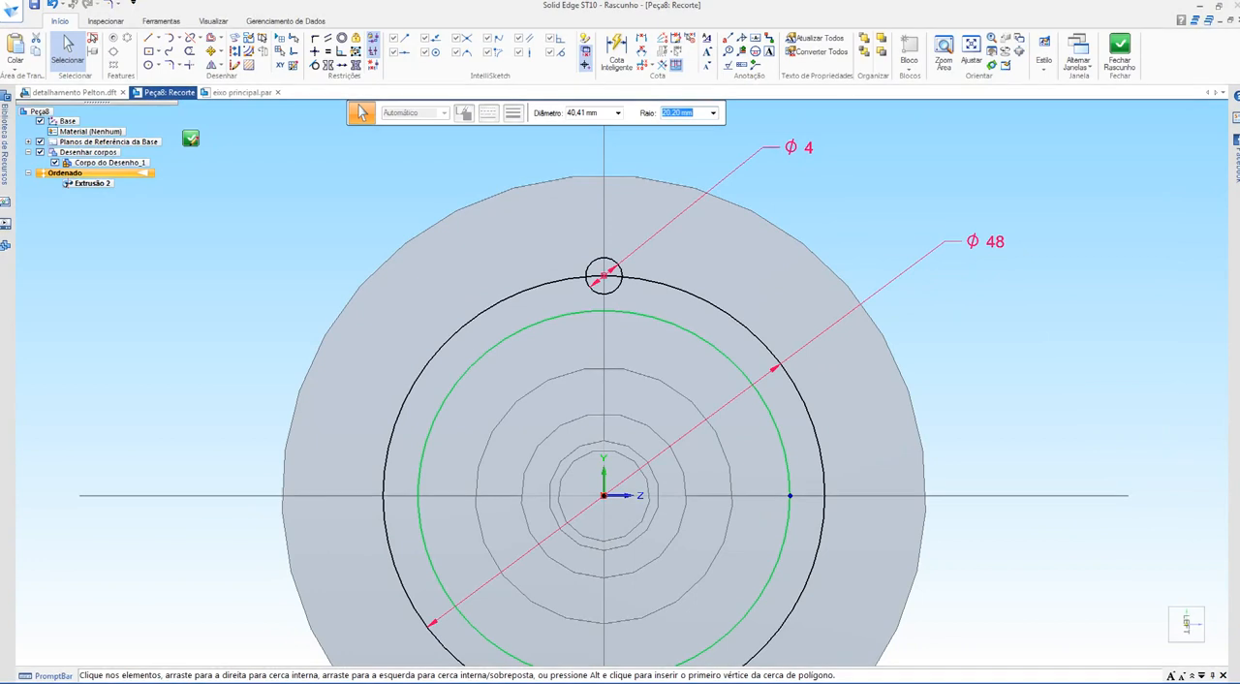
{"action": "key", "text": "Delete"}
{"action": "scroll", "coordinate": [645, 348], "scroll_direction": "down", "scroll_amount": 1}
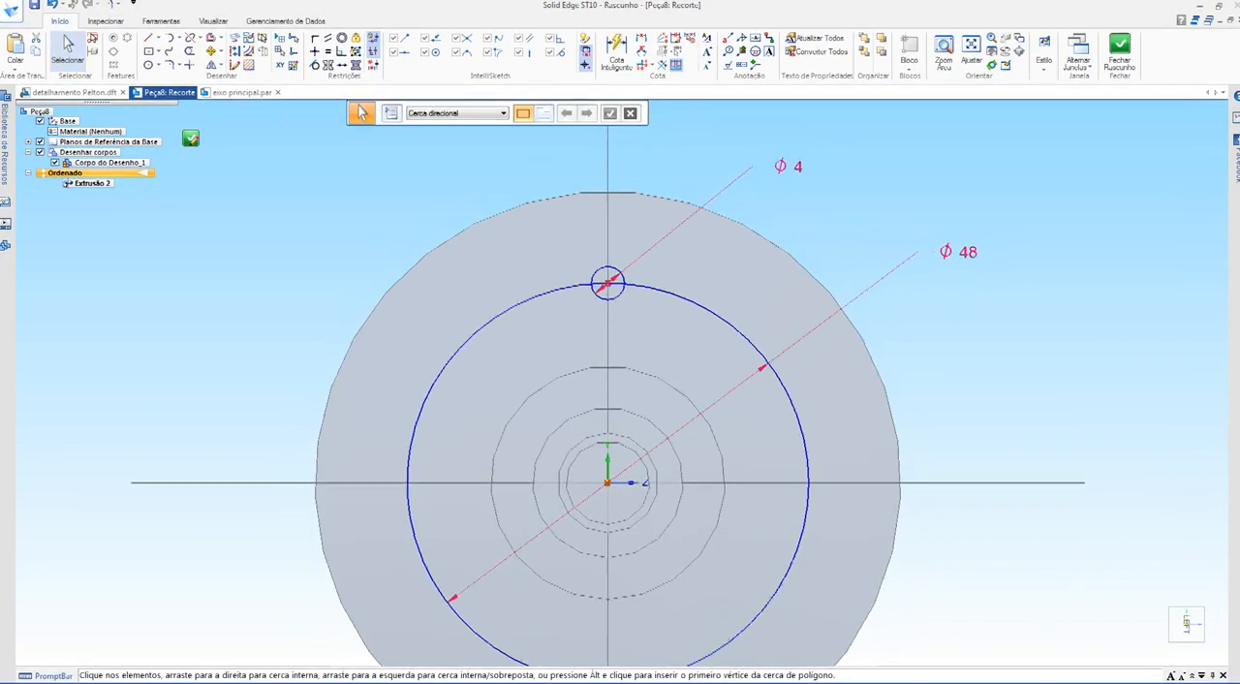
Step: Convert the 48 mm bolt circle to construction geometry, keeping the 4 mm circle as the cut profile
{"action": "middle_click_drag", "start_coordinate": [645, 348], "coordinate": [643, 307], "text": "shift"}
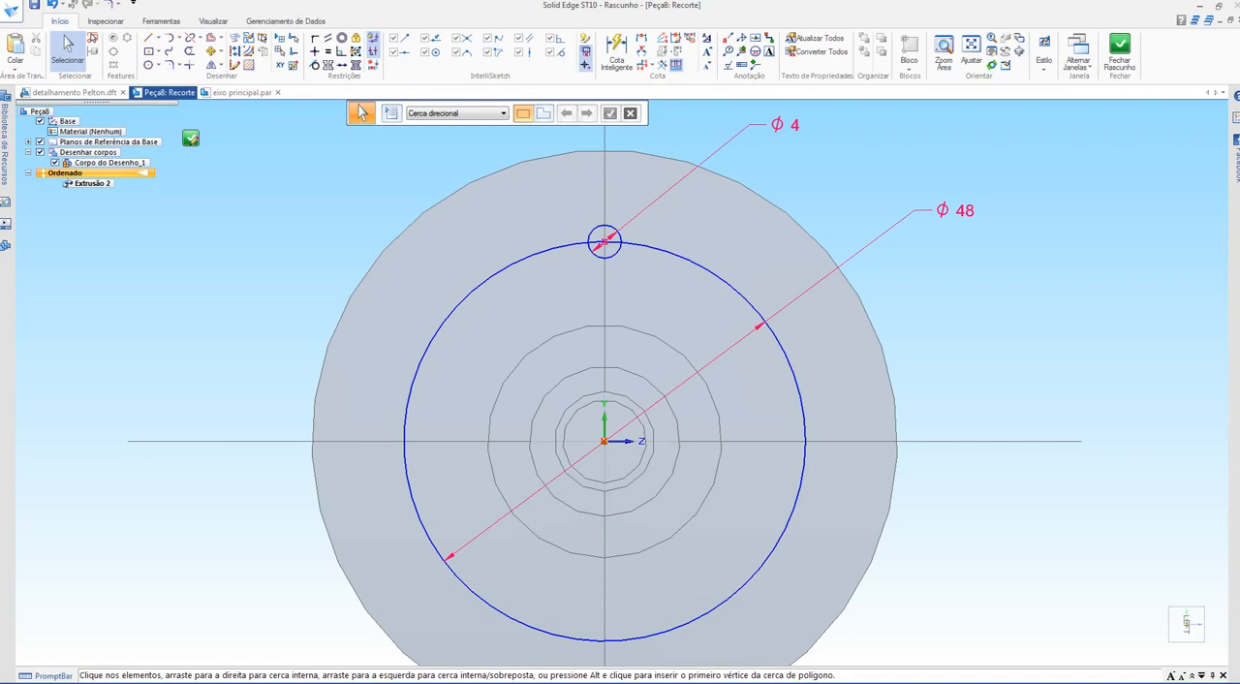
{"action": "left_click", "coordinate": [746, 300]}
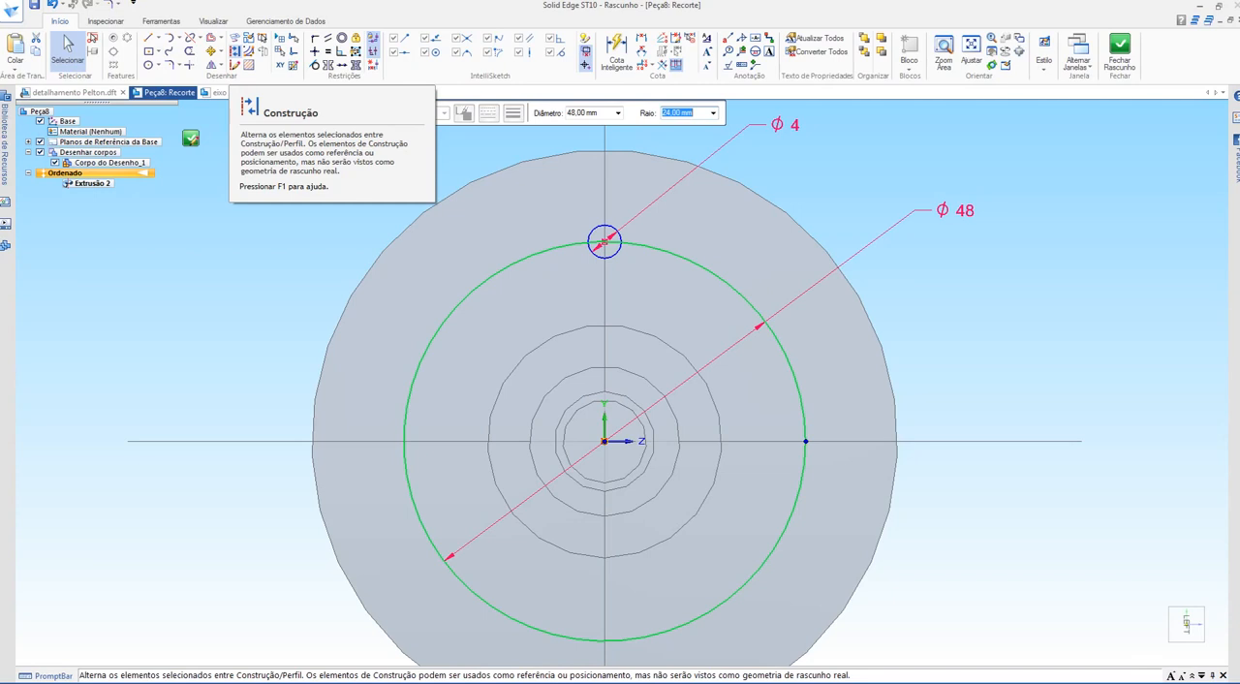
{"action": "left_click", "coordinate": [373, 37]}
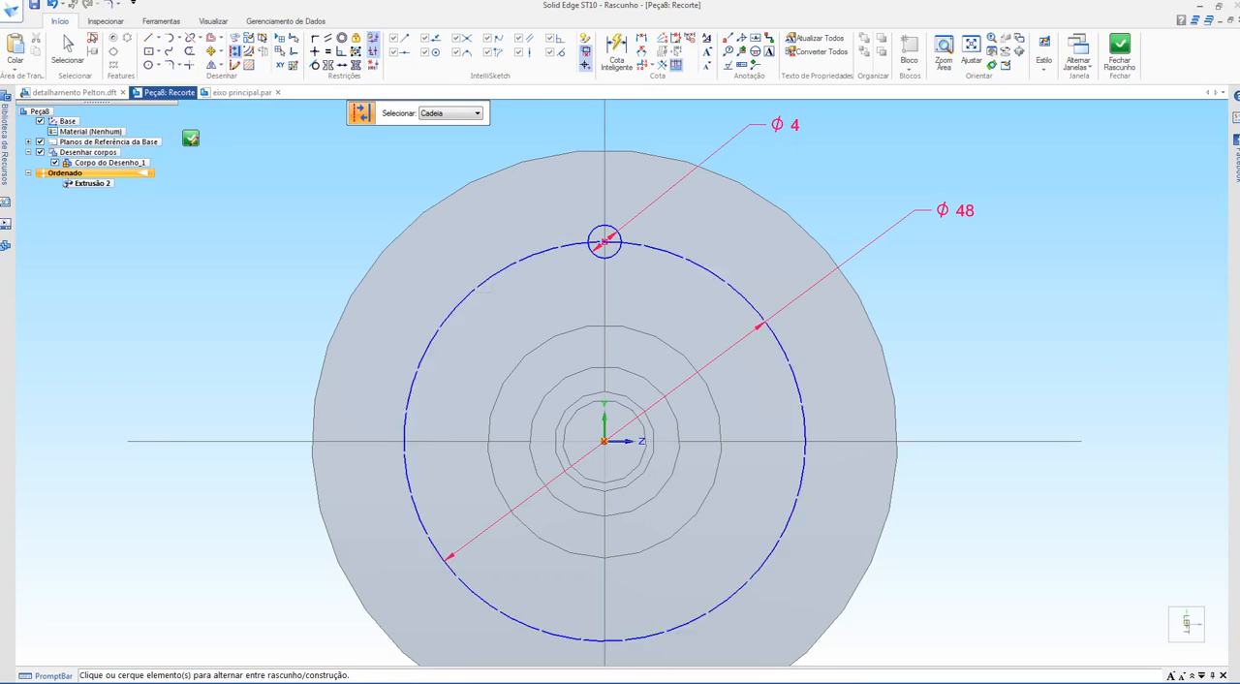
{"action": "key", "text": "Escape"}
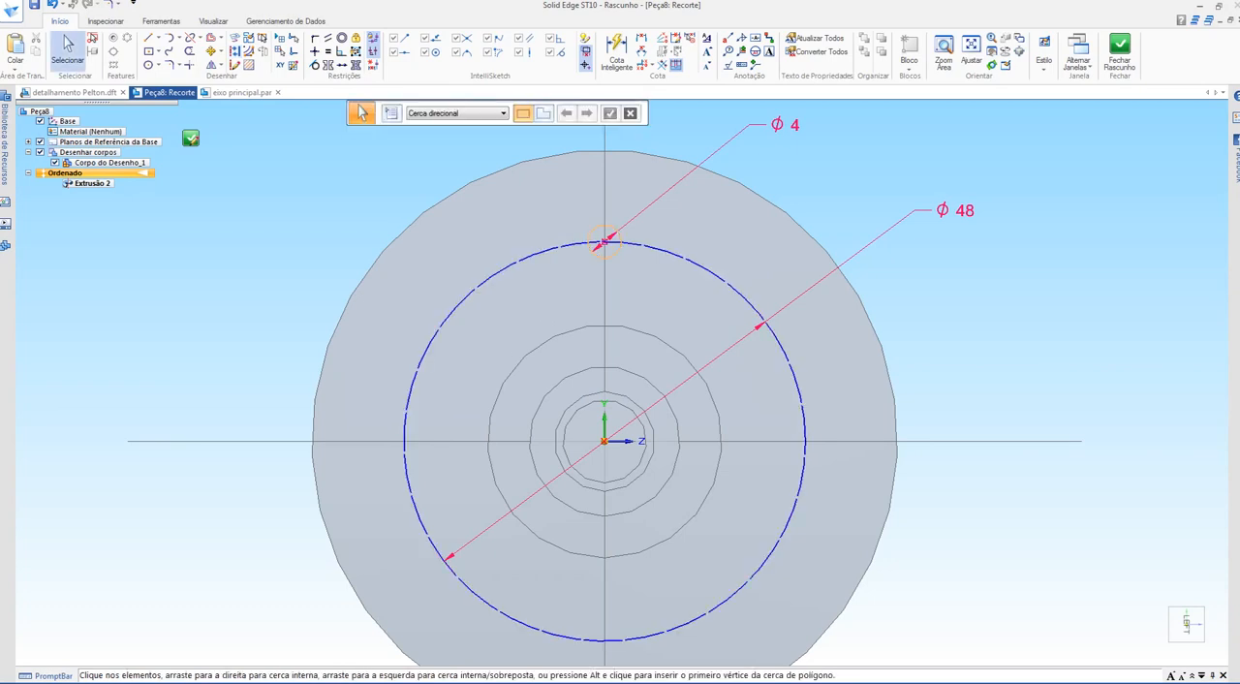
Step: Close the sketch and cut the 4 mm hole through the flange
{"action": "left_click", "coordinate": [191, 138]}
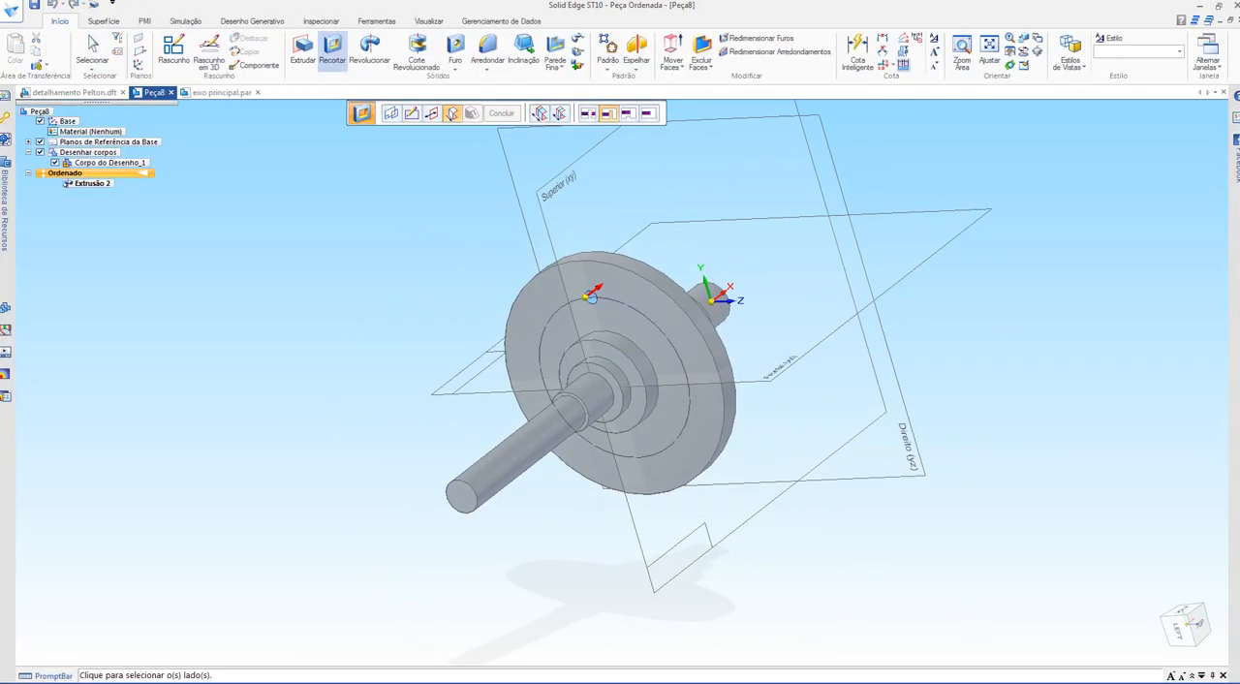
{"action": "left_click", "coordinate": [593, 294]}
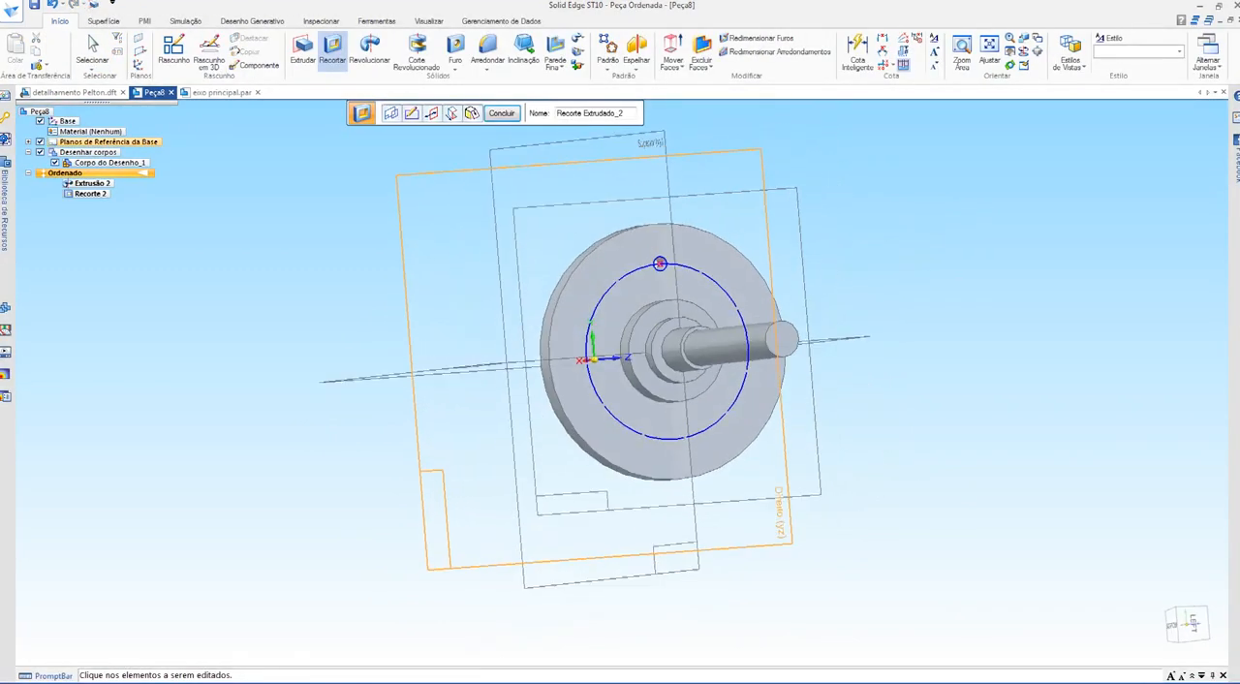
{"action": "scroll", "coordinate": [661, 234], "scroll_direction": "up", "scroll_amount": 2}
{"action": "key", "text": "Escape"}
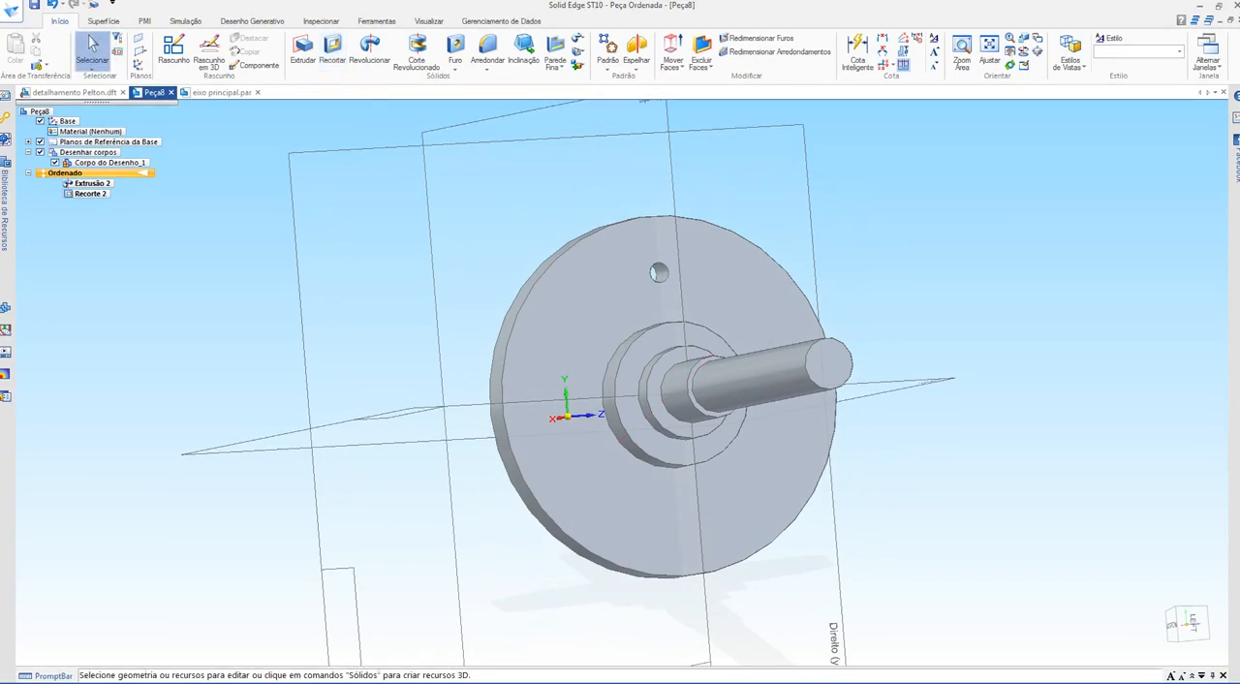
Step: Hide the base reference planes
{"action": "left_click", "coordinate": [40, 141]}
{"action": "middle_click_drag", "start_coordinate": [678, 387], "coordinate": [671, 358]}
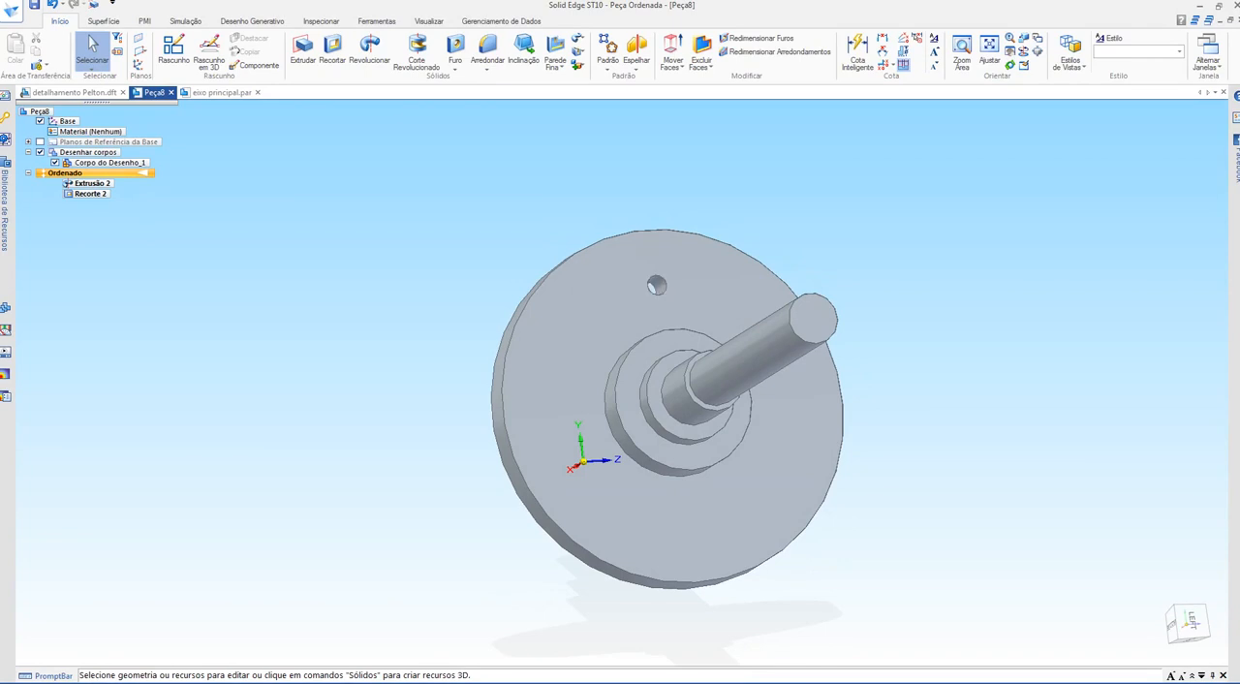
Step: Start a feature pattern using the 4 mm flange hole cut as the feature to repeat
{"action": "scroll", "coordinate": [886, 360], "scroll_direction": "up", "scroll_amount": 3}
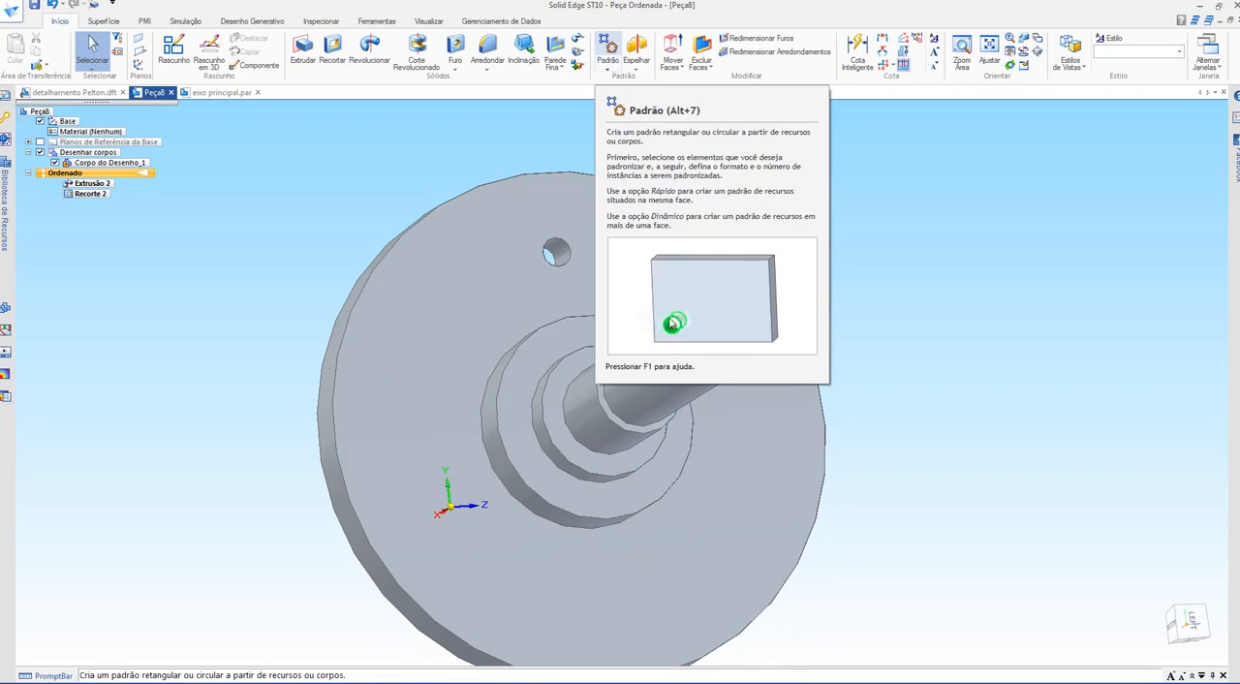
{"action": "left_click", "coordinate": [607, 51]}
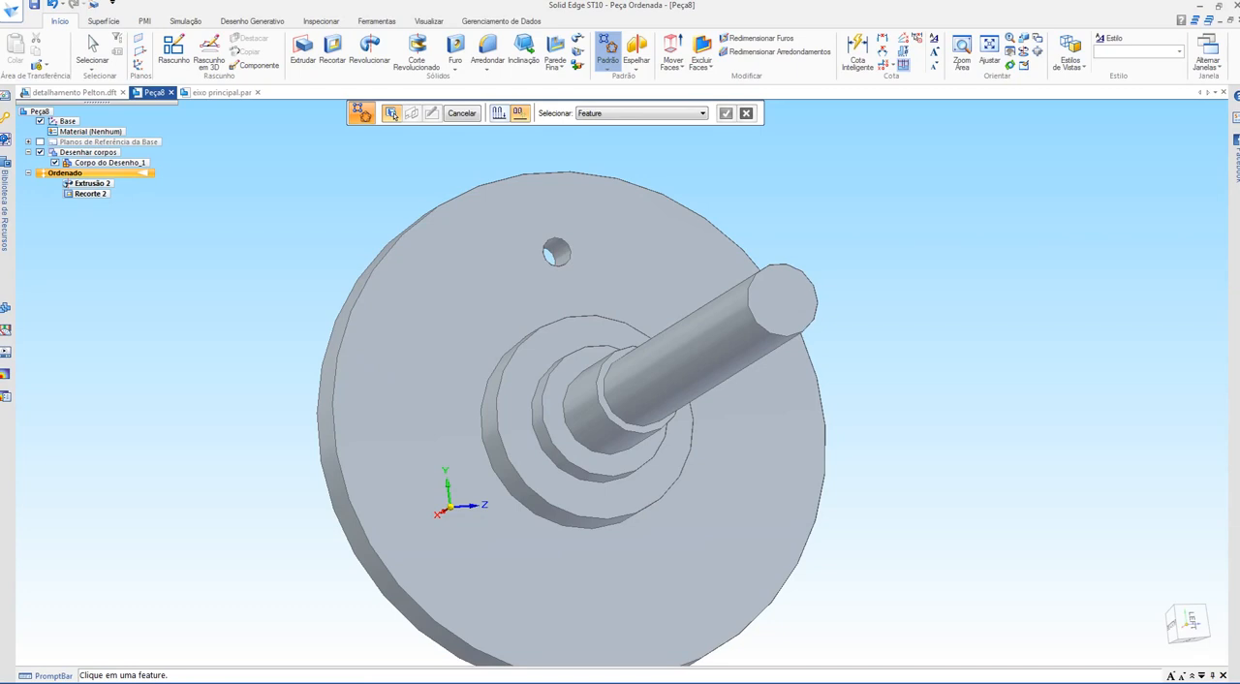
{"action": "left_click", "coordinate": [548, 256]}
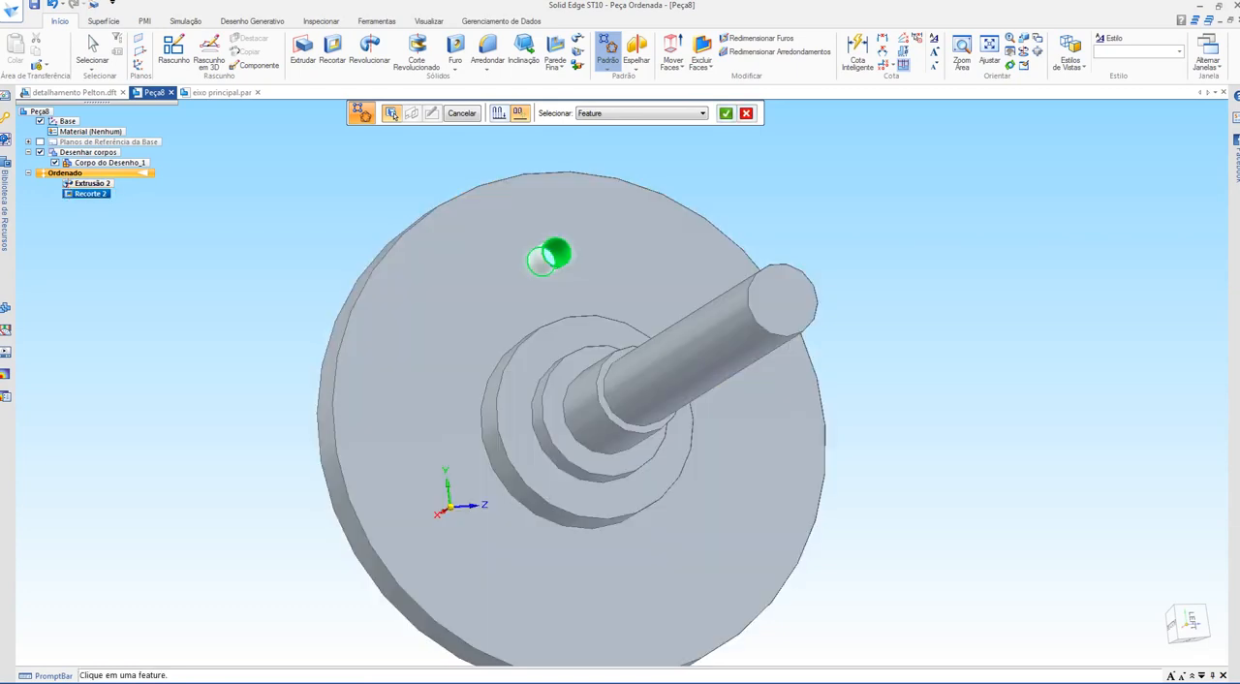
{"action": "left_click", "coordinate": [726, 113]}
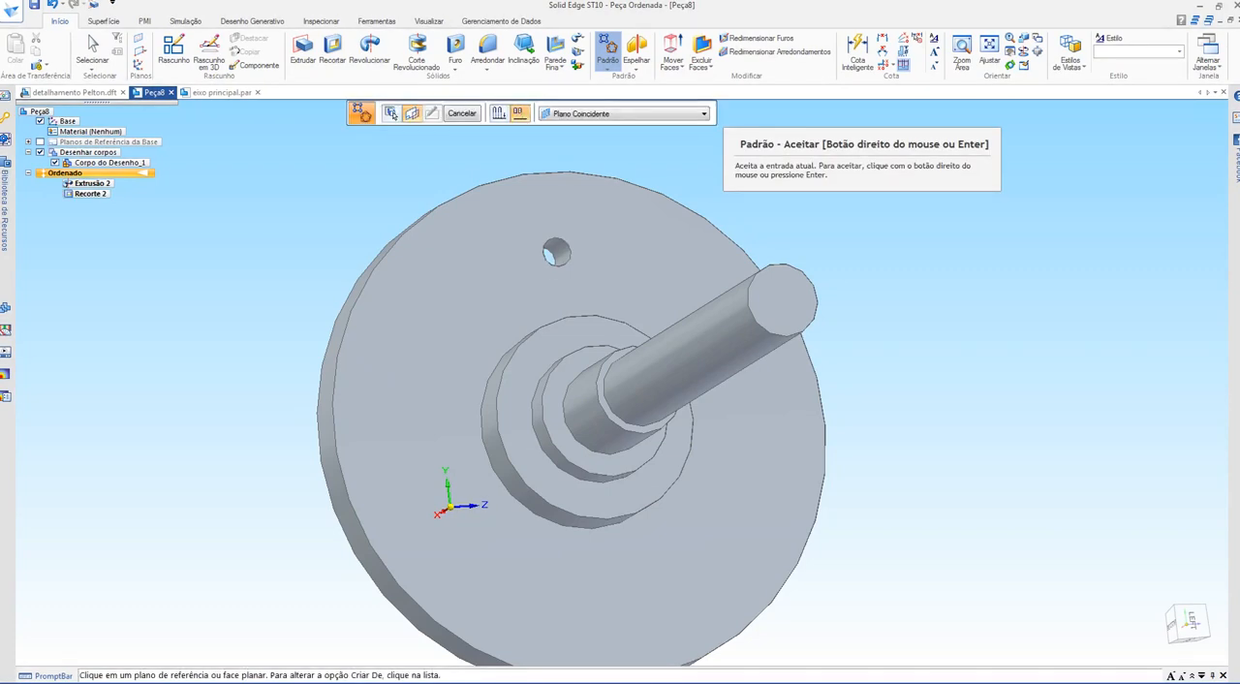
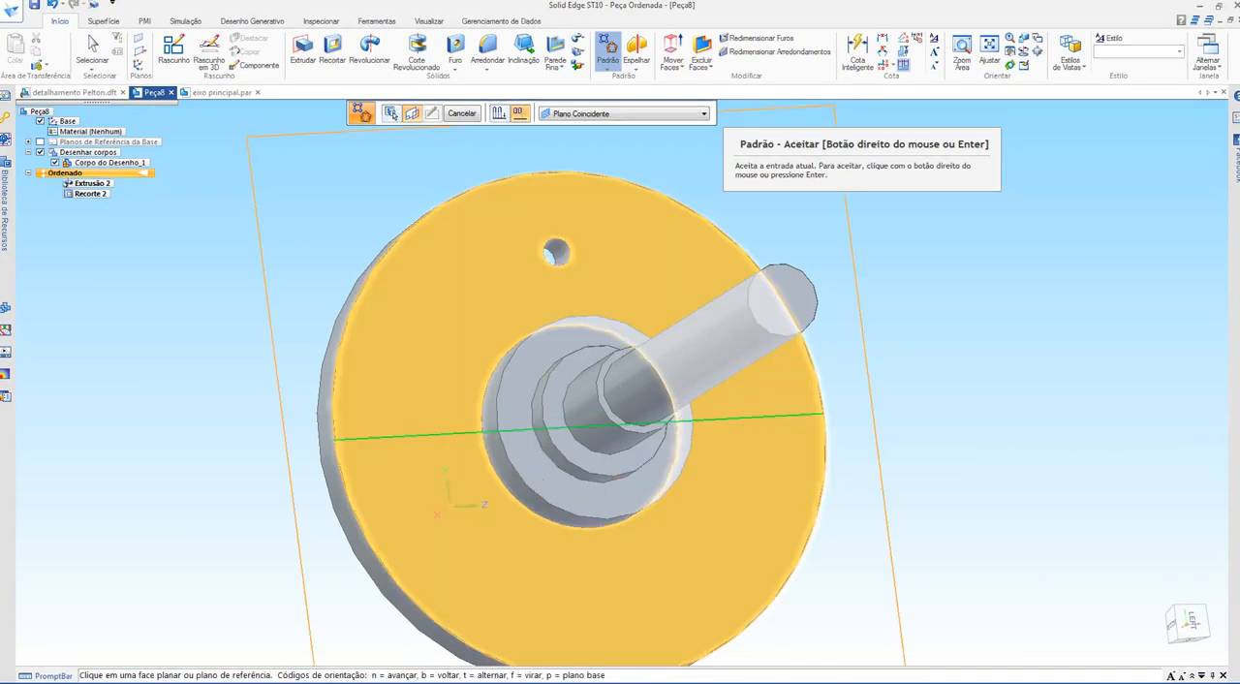
Step: Place a full-circle pattern profile on the flange face, centred on the shaft axis, with a radius of about 45.57 mm
{"action": "left_click", "coordinate": [666, 267]}
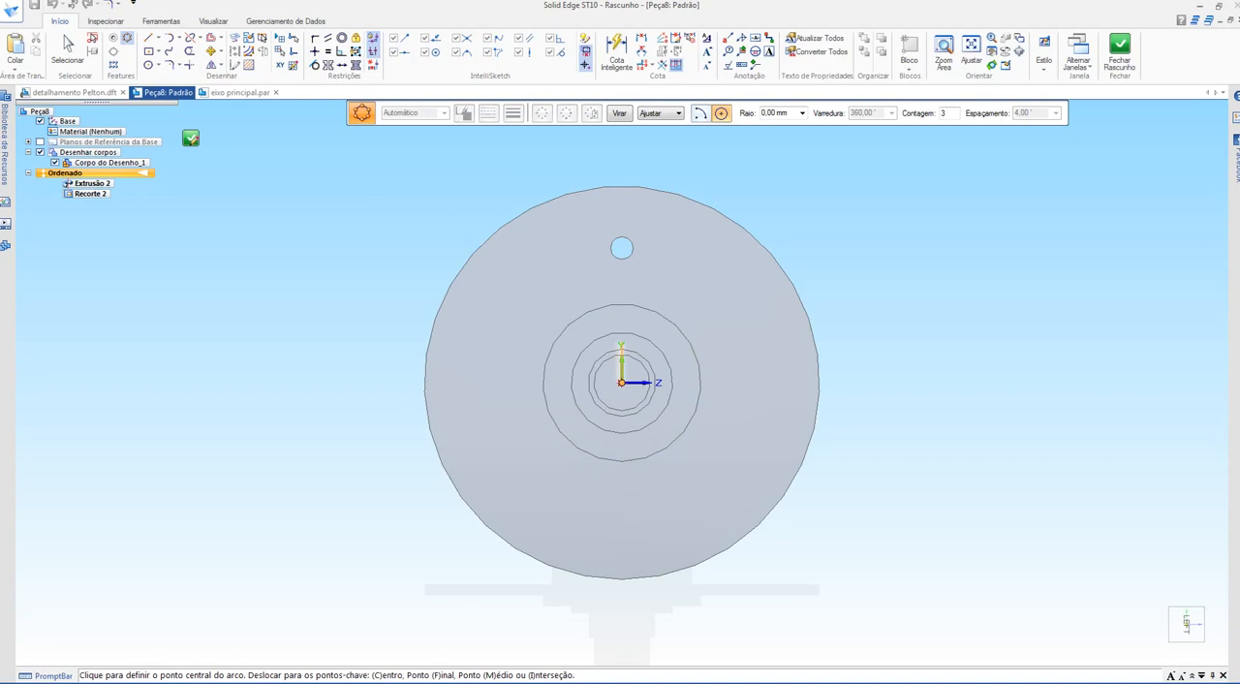
{"action": "left_click", "coordinate": [621, 382]}
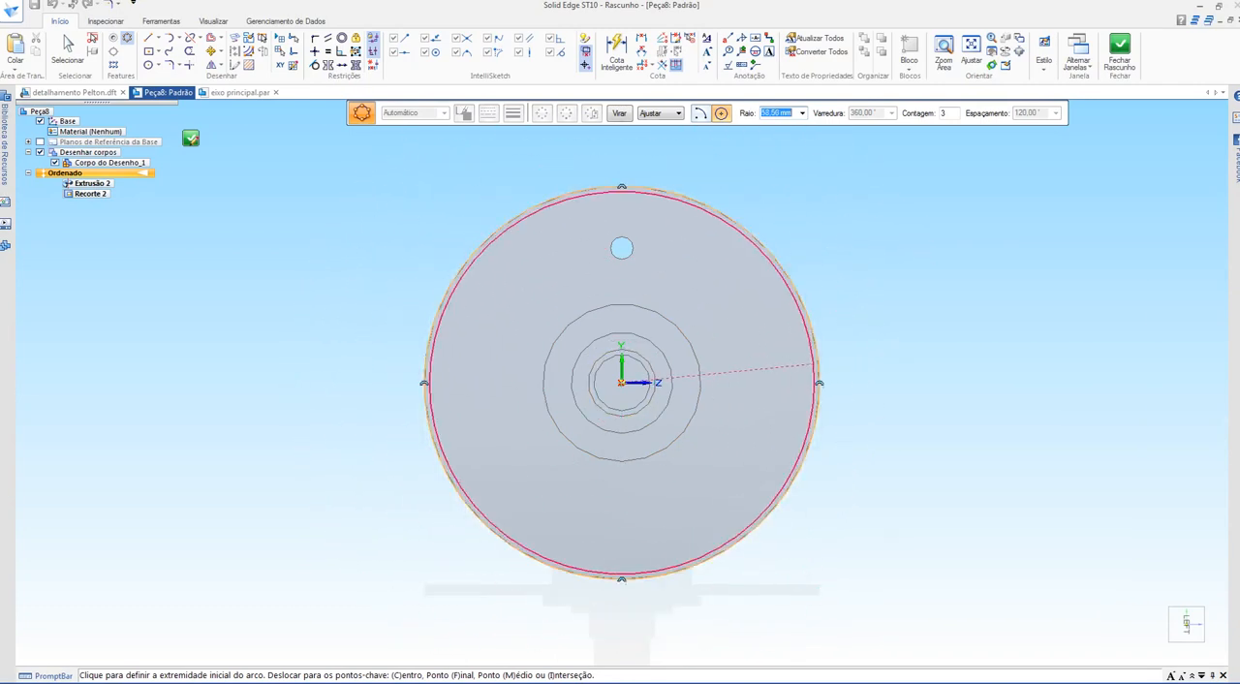
{"action": "left_click", "coordinate": [878, 381]}
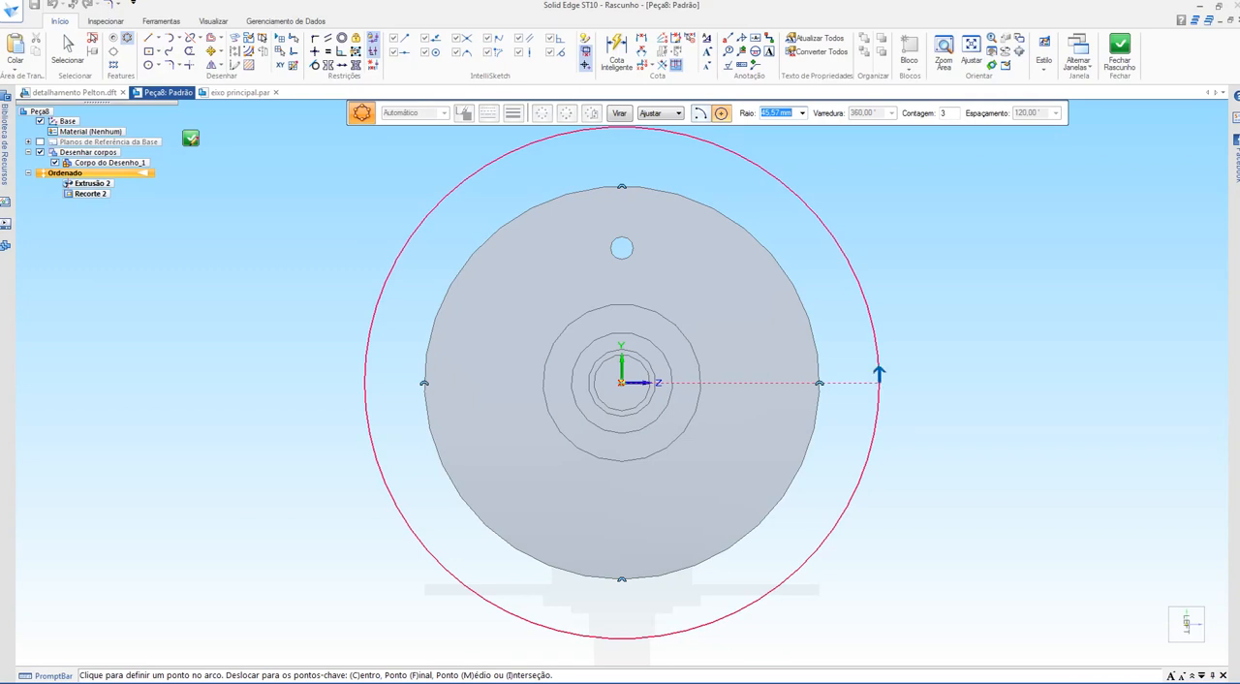
{"action": "left_click", "coordinate": [879, 381]}
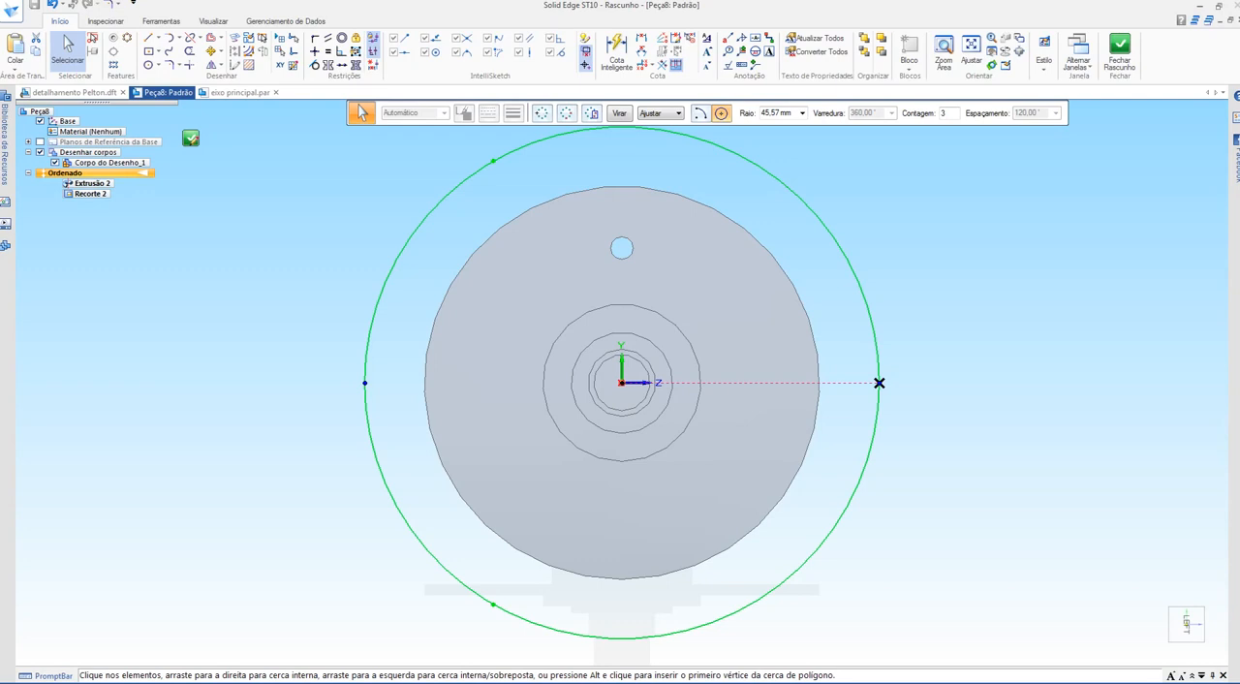
Step: Set the circular pattern count to 12 and finish the hole pattern feature
{"action": "double_click", "coordinate": [946, 113]}
{"action": "key", "text": "Return"}
{"action": "left_click", "coordinate": [190, 138]}
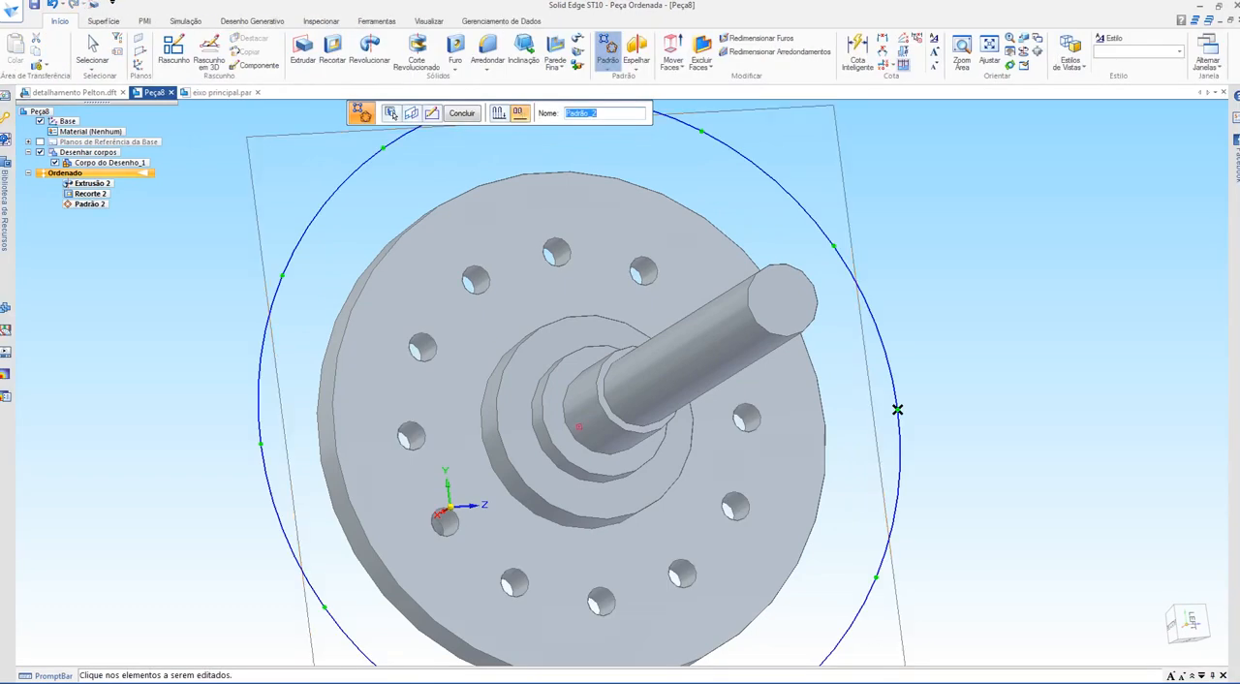
{"action": "middle_click_drag", "start_coordinate": [897, 410], "coordinate": [872, 361]}
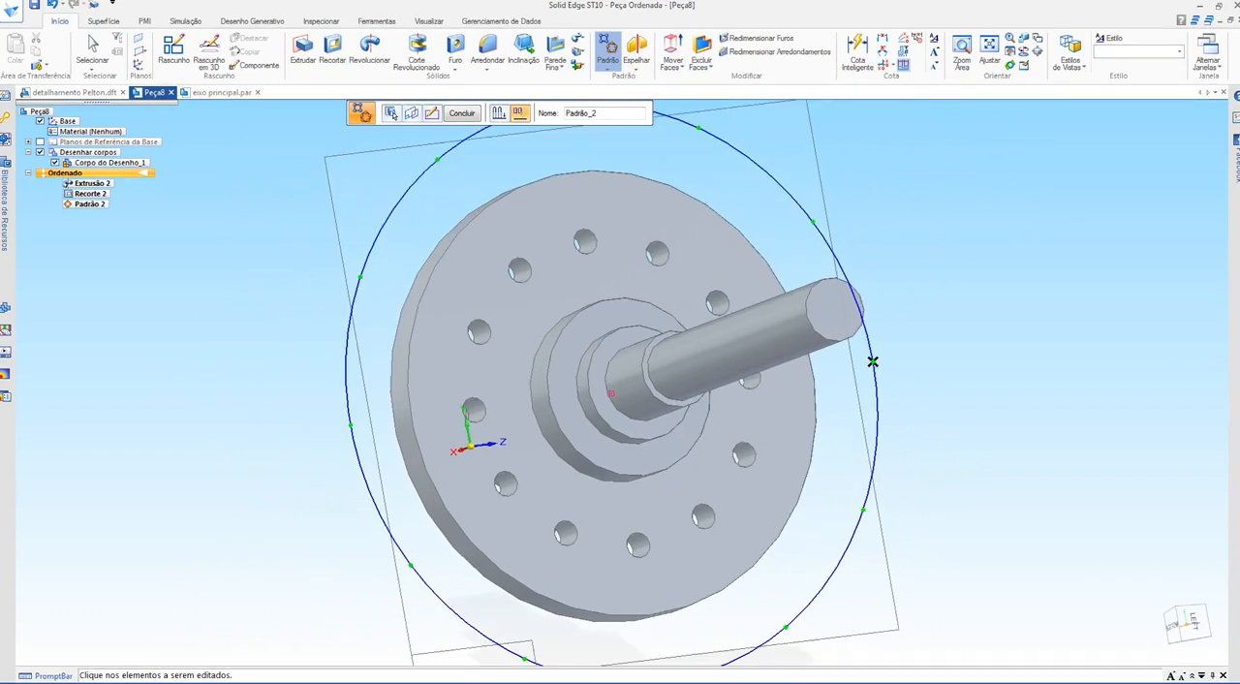
{"action": "key", "text": "Escape"}
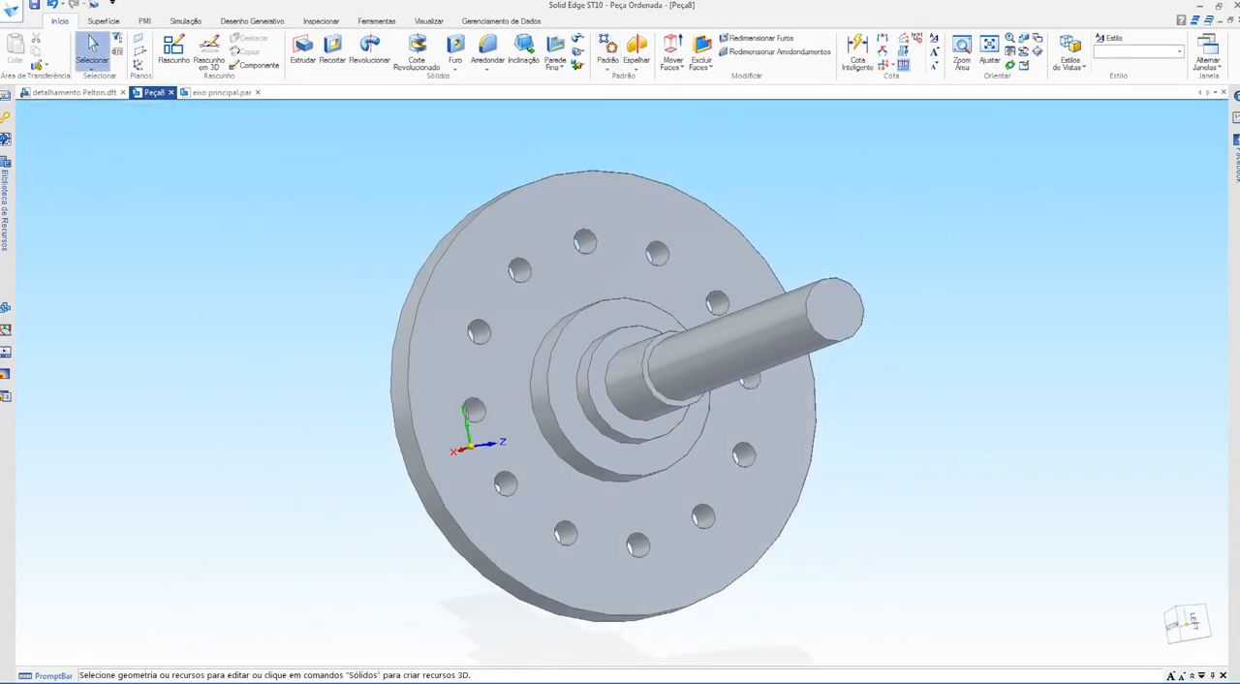
Step: Check the number of holes on the 48 mm bolt circle in the Pelton detail drawing and return to the part
{"action": "left_click", "coordinate": [221, 93]}
{"action": "left_click", "coordinate": [75, 93]}
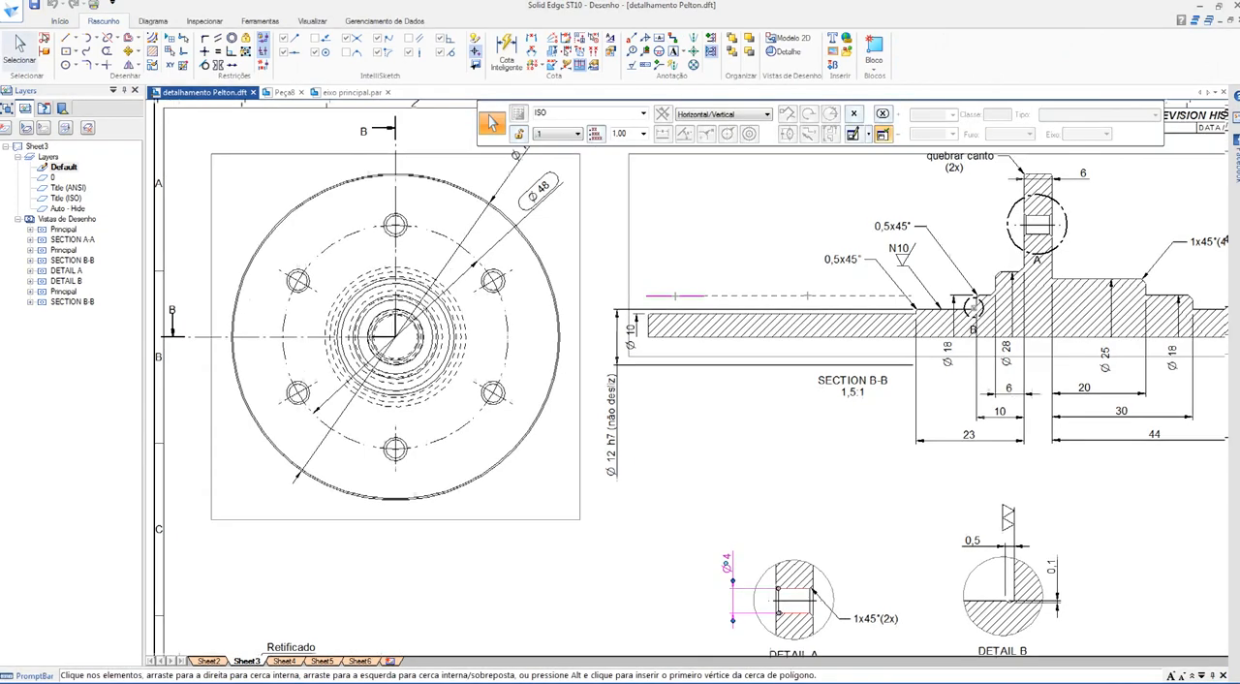
{"action": "mouse_move", "coordinate": [678, 417]}
{"action": "middle_mouse_down"}
{"action": "mouse_move", "coordinate": [635, 446]}
{"action": "mouse_move", "coordinate": [663, 455]}
{"action": "mouse_move", "coordinate": [648, 361]}
{"action": "mouse_move", "coordinate": [699, 363]}
{"action": "mouse_move", "coordinate": [704, 272]}
{"action": "mouse_move", "coordinate": [726, 236]}
{"action": "mouse_move", "coordinate": [626, 455]}
{"action": "mouse_move", "coordinate": [675, 483]}
{"action": "middle_mouse_up"}
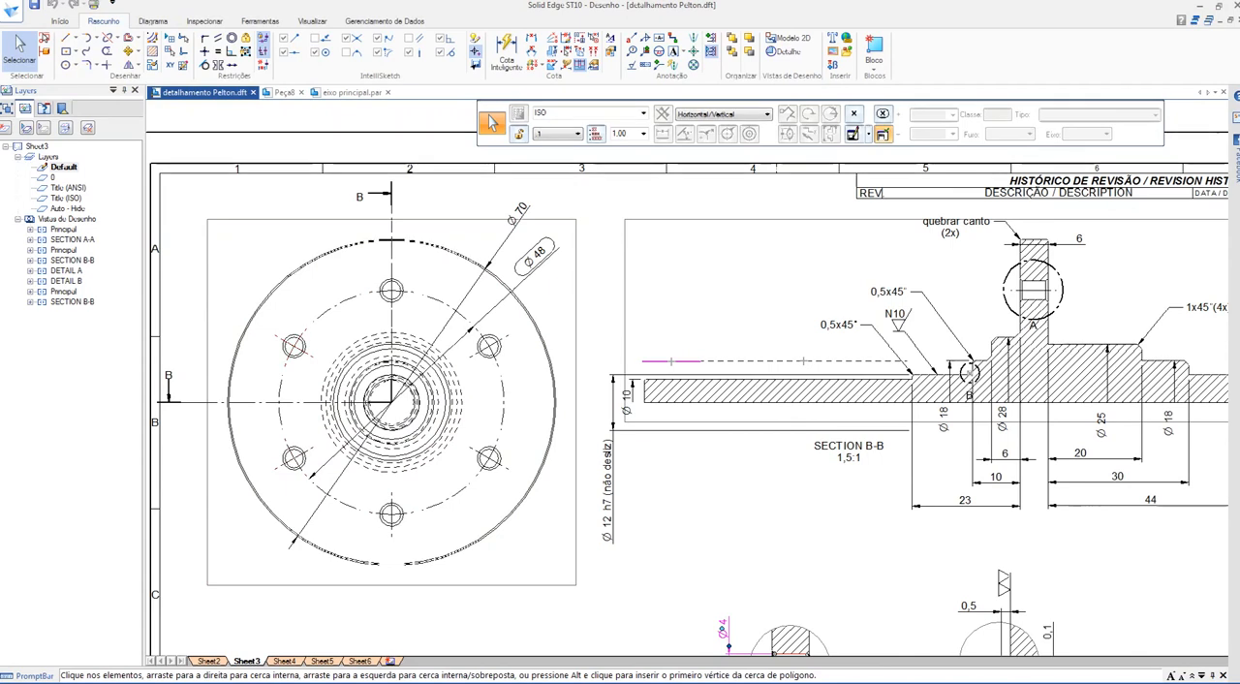
{"action": "key", "text": "ctrl+Tab"}
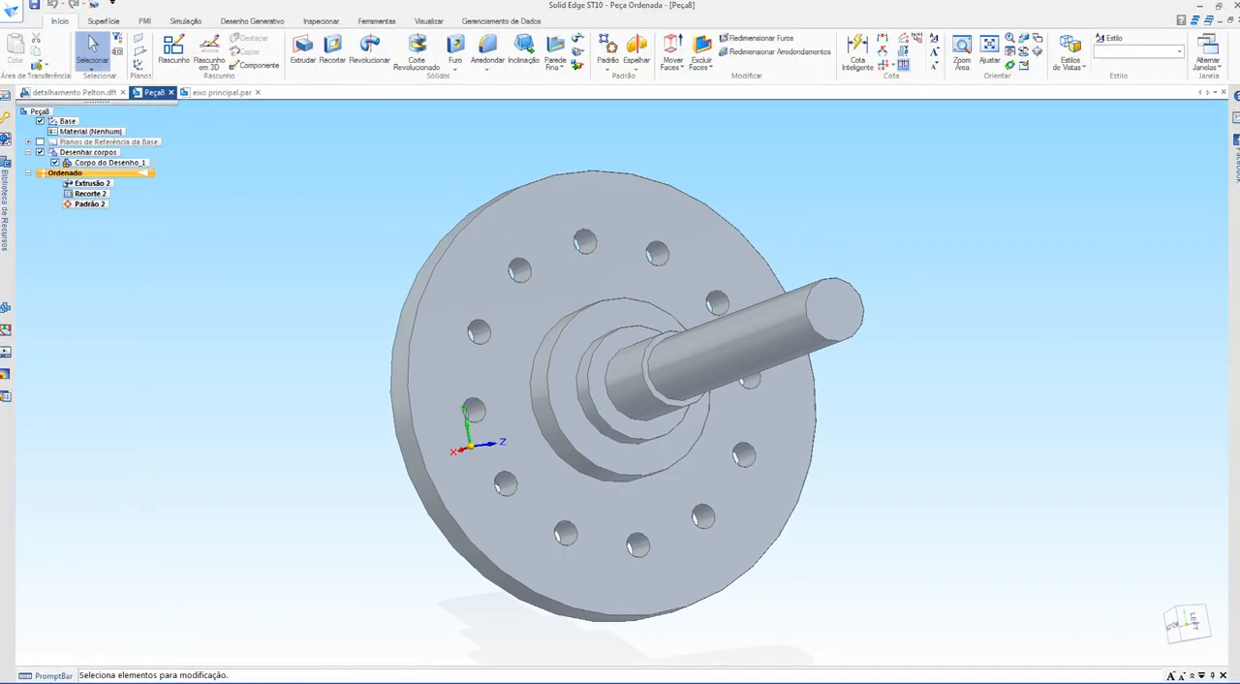
Step: Edit the profile of the flange hole pattern to a count of 6 and finish the feature
{"action": "left_click", "coordinate": [90, 203]}
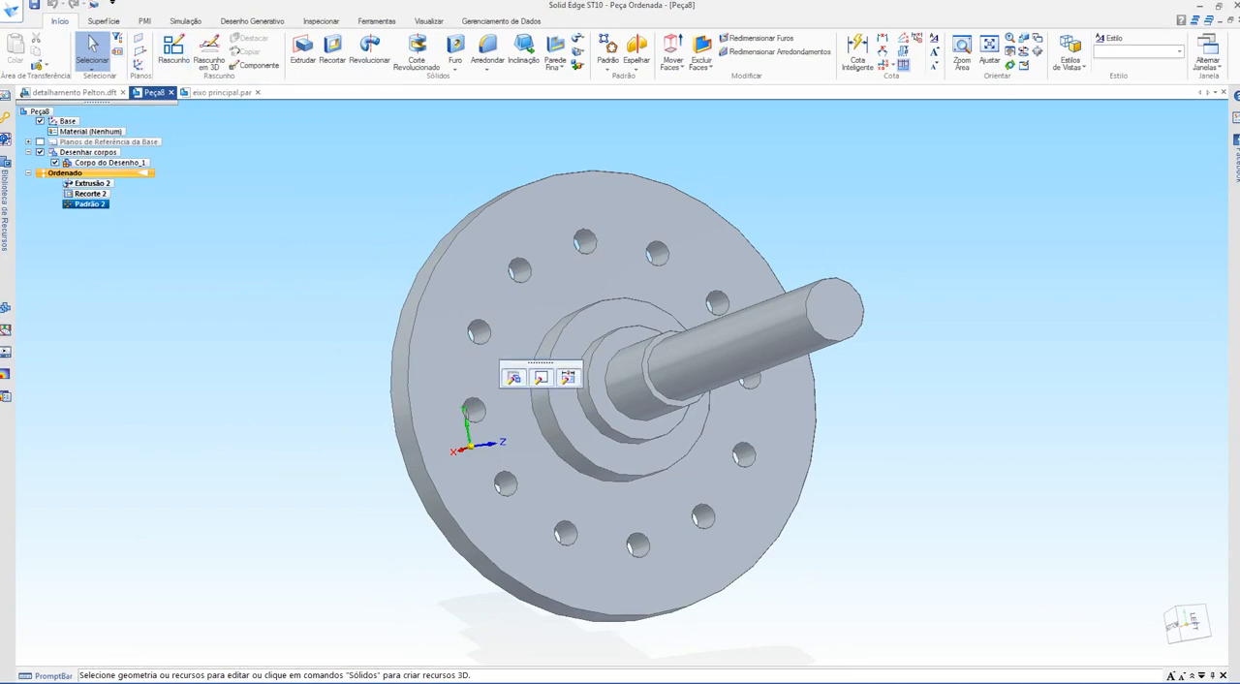
{"action": "right_click", "coordinate": [89, 203]}
{"action": "left_click", "coordinate": [124, 479]}
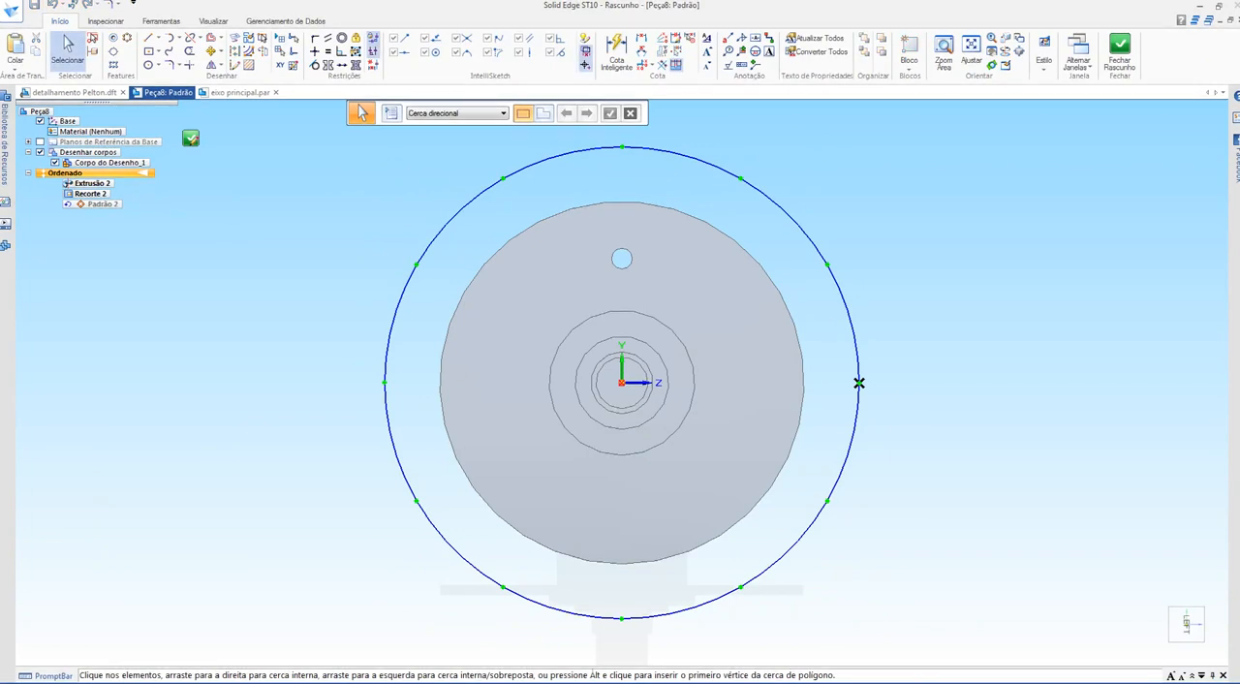
{"action": "left_click", "coordinate": [858, 382]}
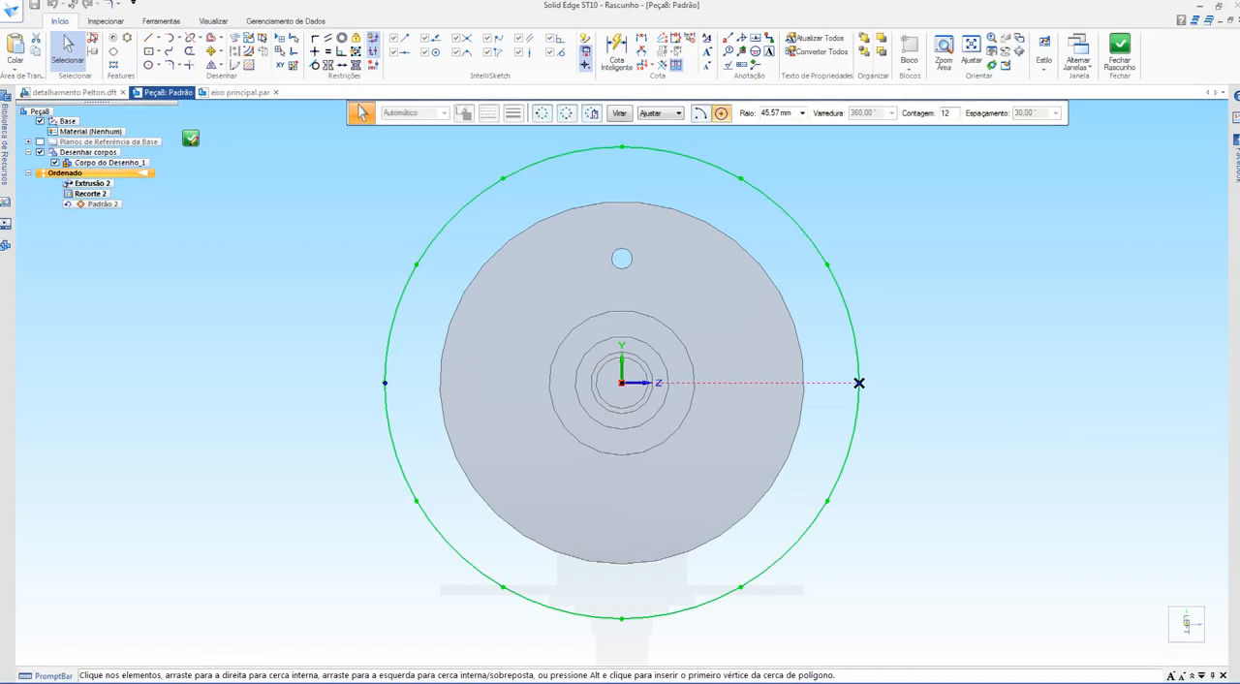
{"action": "left_click", "coordinate": [858, 383]}
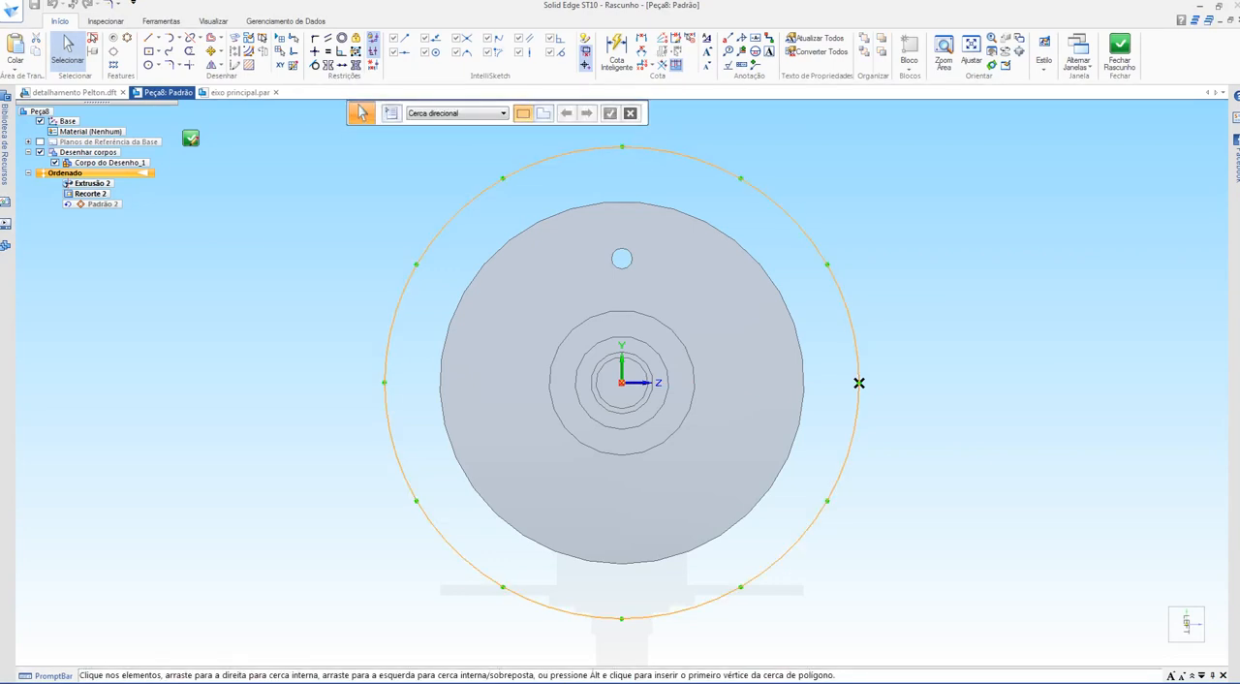
{"action": "left_click", "coordinate": [858, 382]}
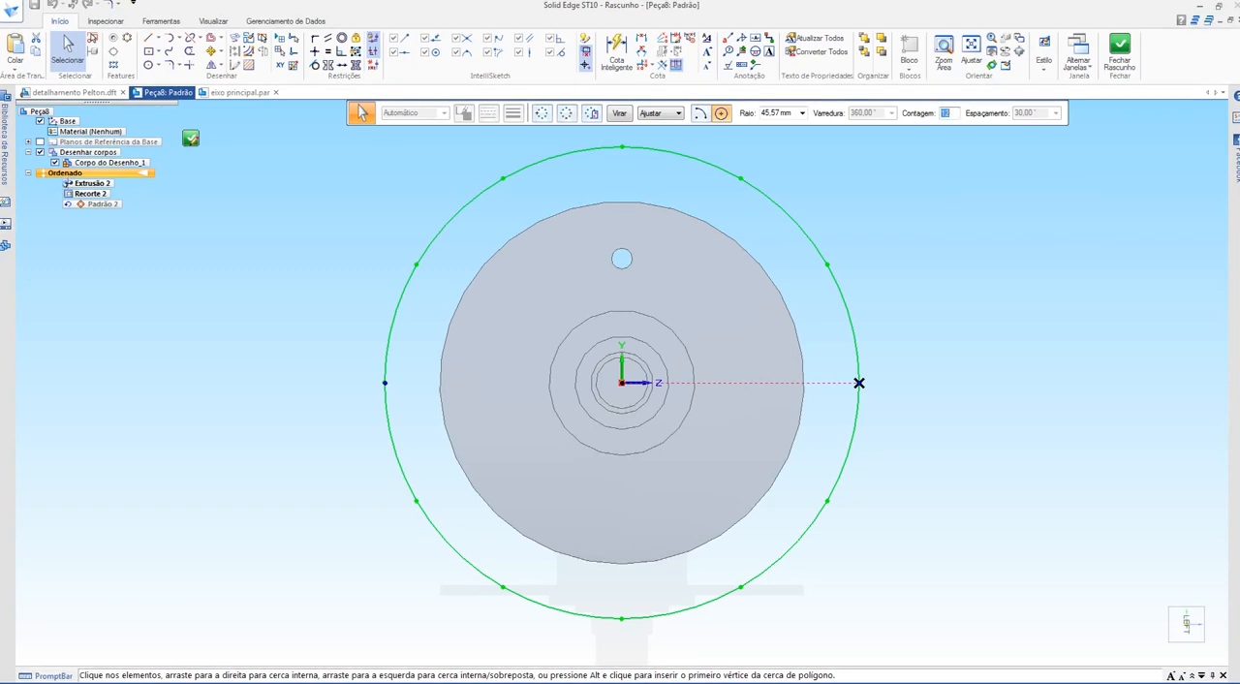
{"action": "type", "text": "6"}
{"action": "key", "text": "Return"}
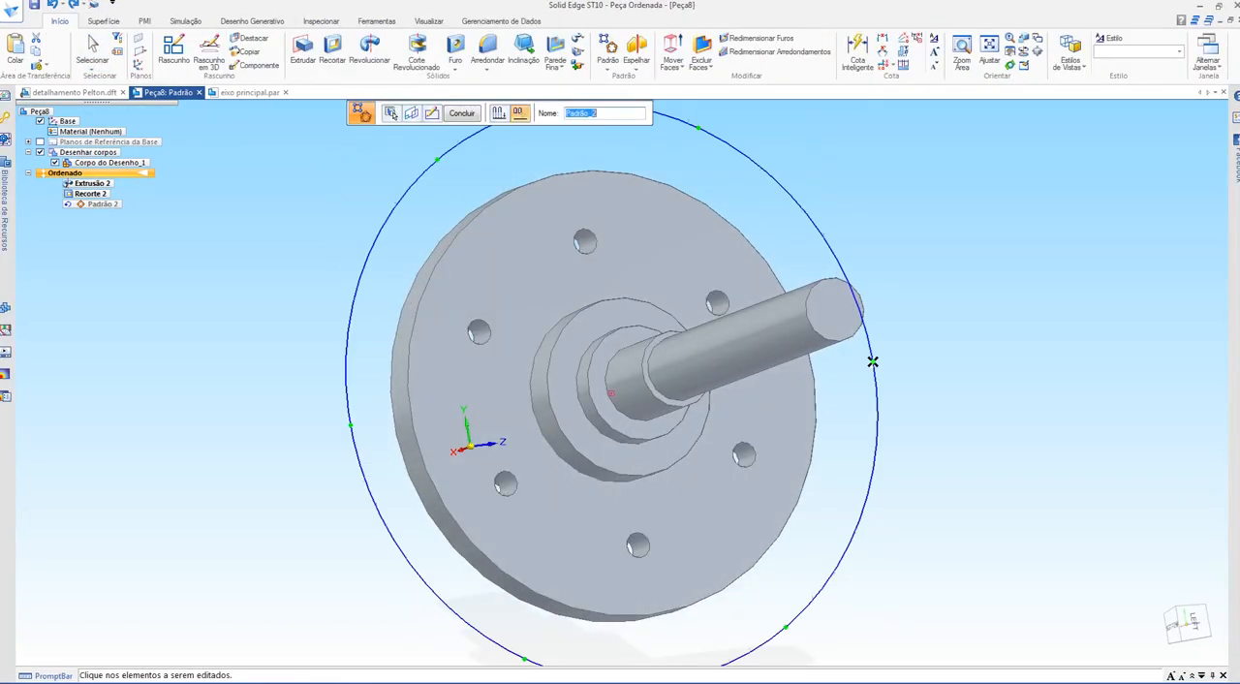
{"action": "middle_click_drag", "start_coordinate": [872, 362], "coordinate": [874, 331]}
{"action": "key", "text": "Escape"}
{"action": "key", "text": "Escape"}
Step: Examine the 0,5x45° chamfer callouts and the flange's "quebrar canto" note in section B-B of the detail drawing
{"action": "key", "text": "ctrl+Tab"}
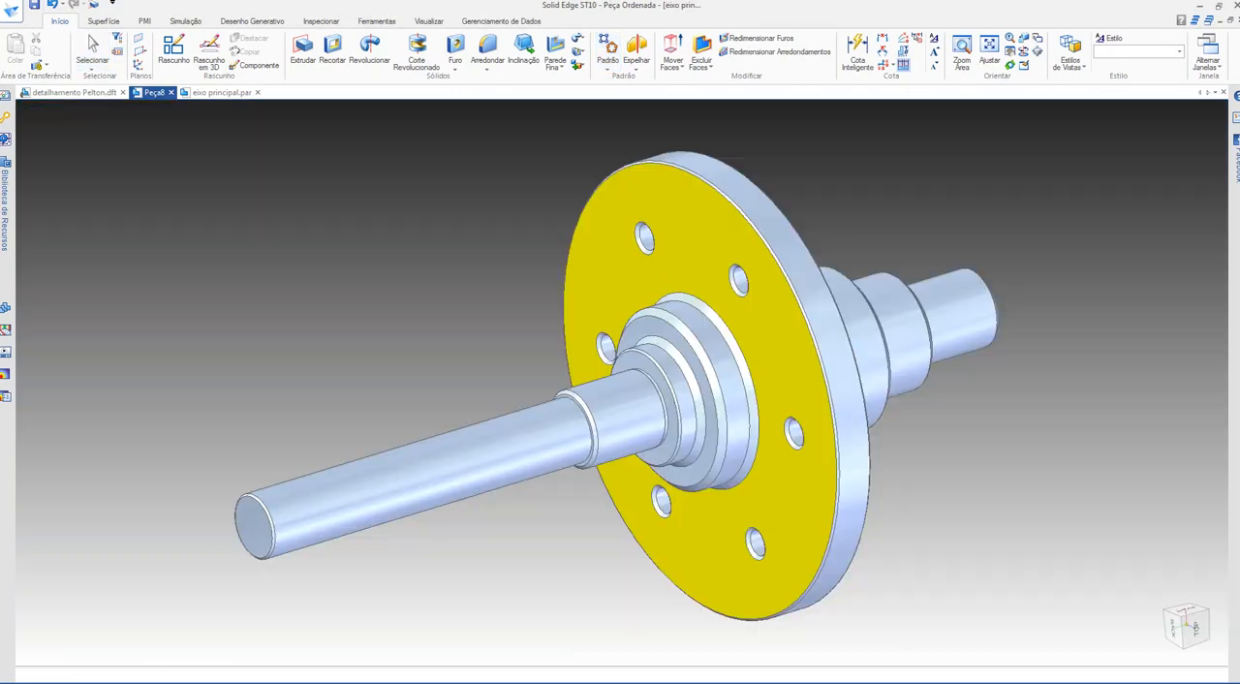
{"action": "key", "text": "ctrl+Tab"}
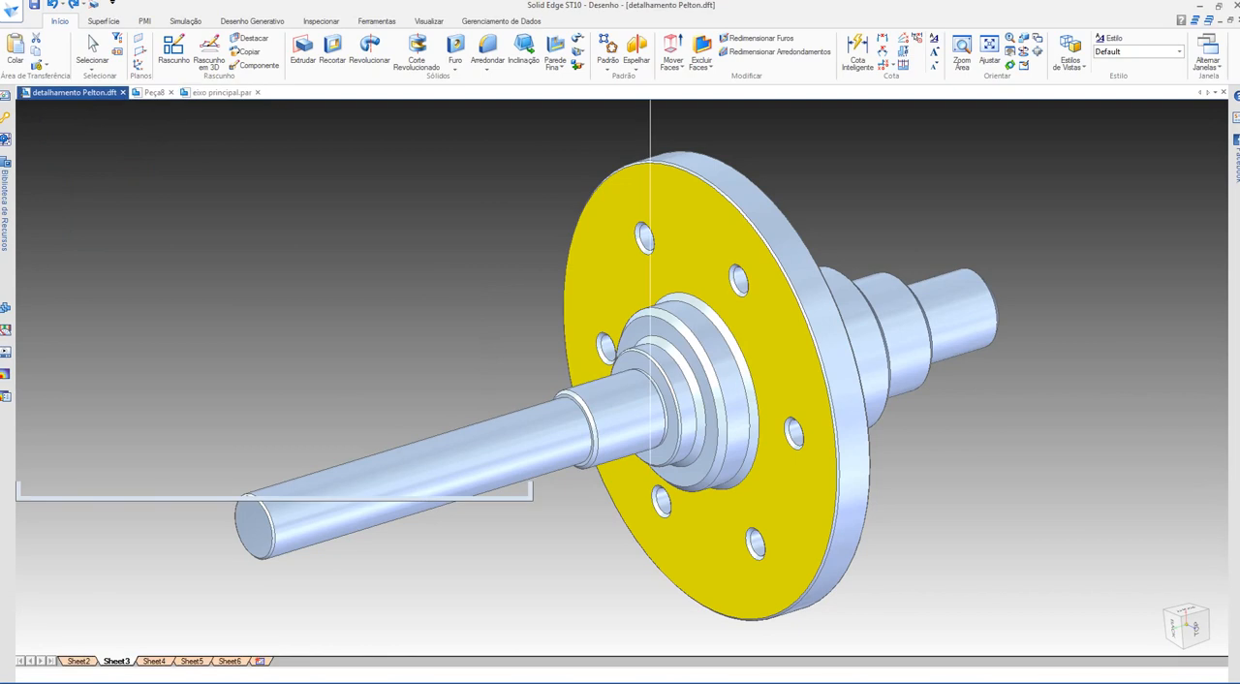
{"action": "scroll", "coordinate": [426, 238], "scroll_direction": "down", "scroll_amount": 3}
{"action": "scroll", "coordinate": [689, 276], "scroll_direction": "up", "scroll_amount": 6}
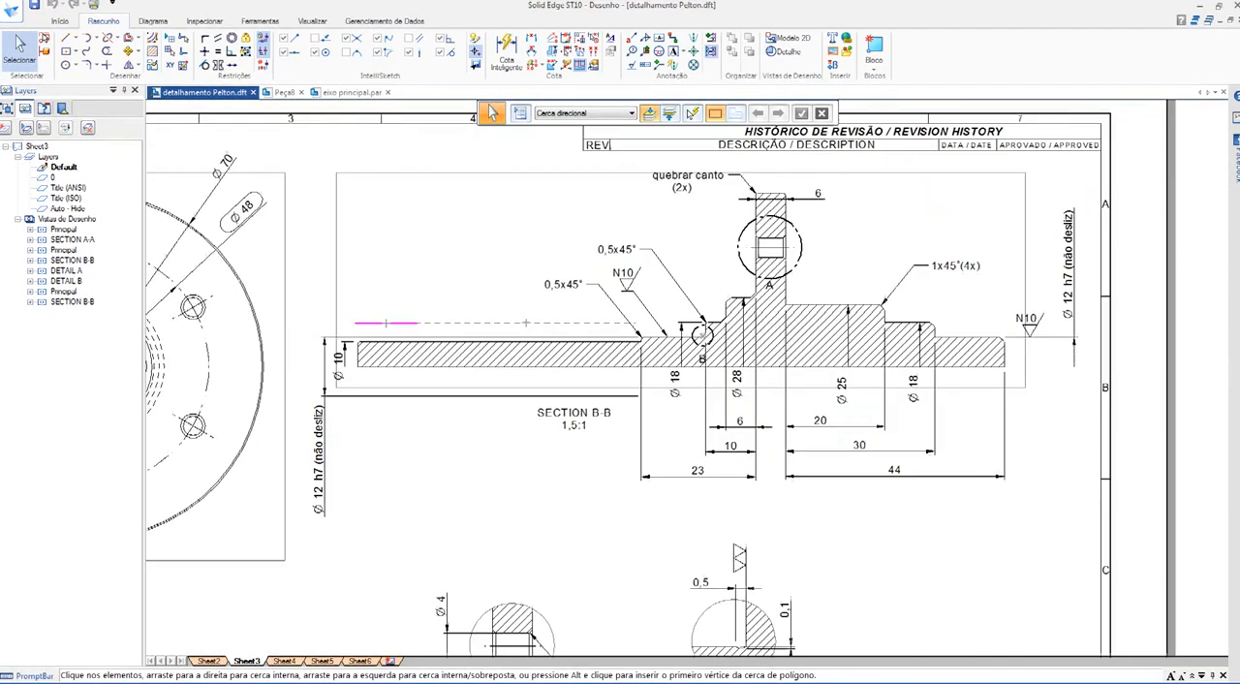
{"action": "middle_click_drag", "start_coordinate": [690, 319], "coordinate": [732, 304]}
{"action": "scroll", "coordinate": [662, 319], "scroll_direction": "down", "scroll_amount": 1}
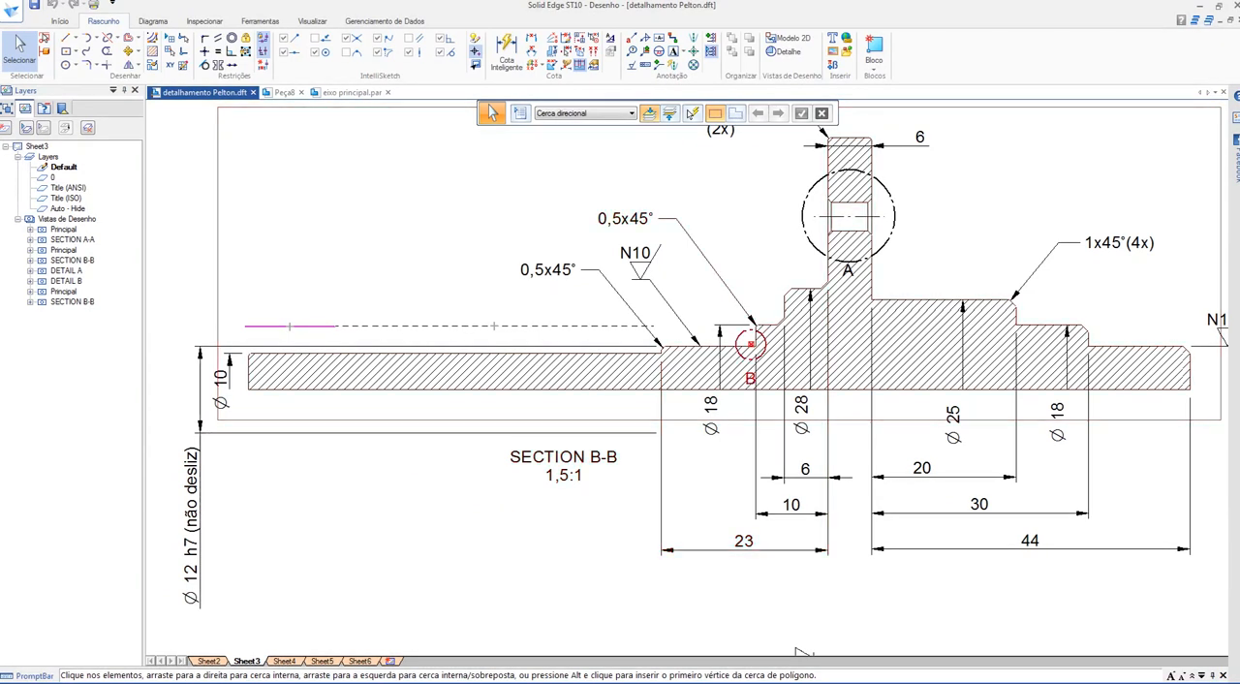
{"action": "scroll", "coordinate": [531, 254], "scroll_direction": "up", "scroll_amount": 5}
{"action": "middle_click_drag", "start_coordinate": [620, 412], "coordinate": [736, 295]}
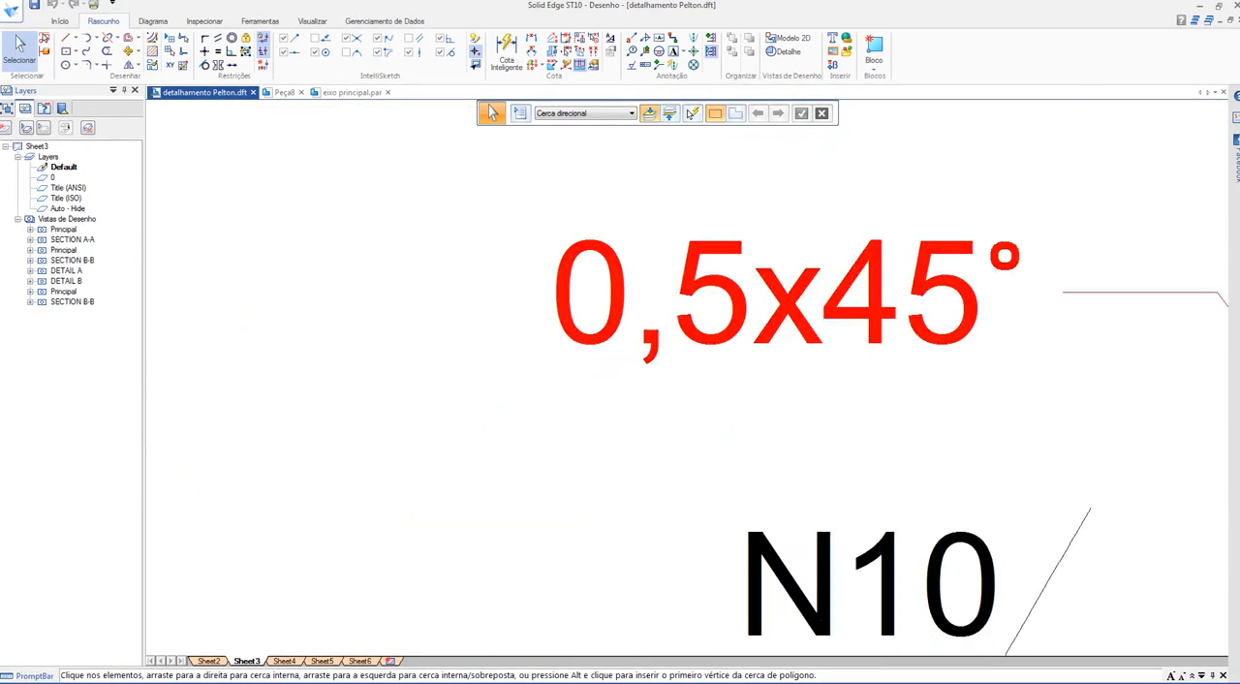
{"action": "scroll", "coordinate": [509, 294], "scroll_direction": "down", "scroll_amount": 5}
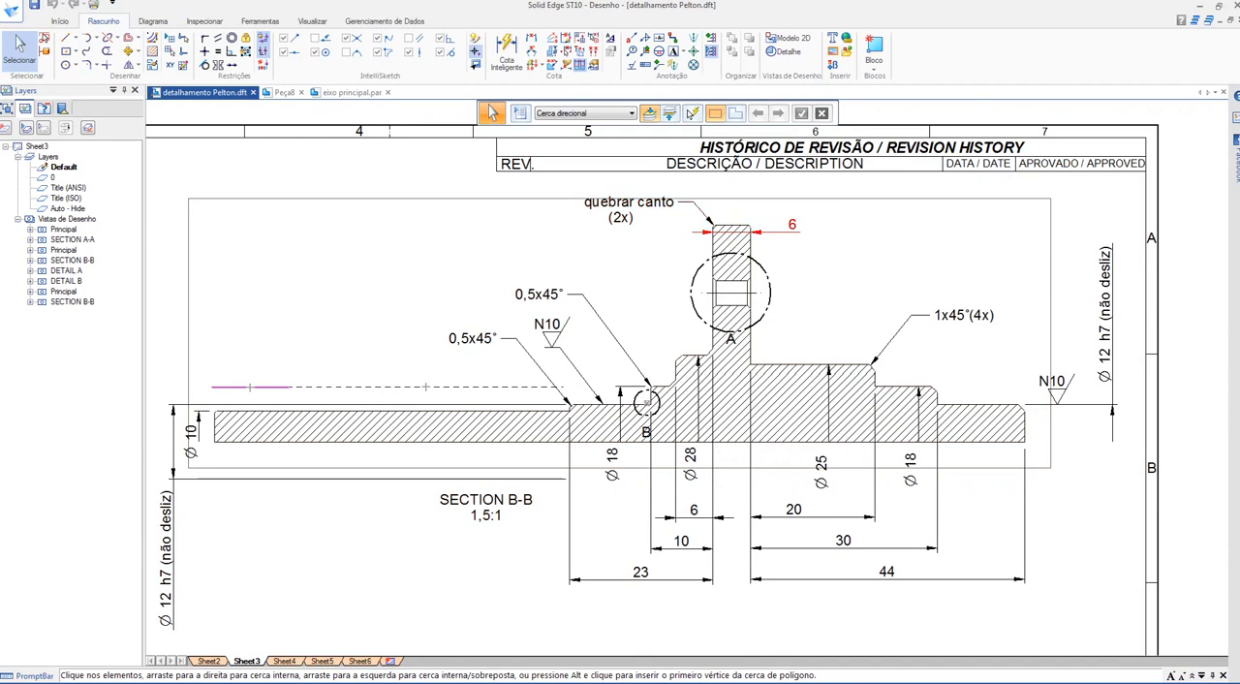
{"action": "scroll", "coordinate": [750, 219], "scroll_direction": "up", "scroll_amount": 5}
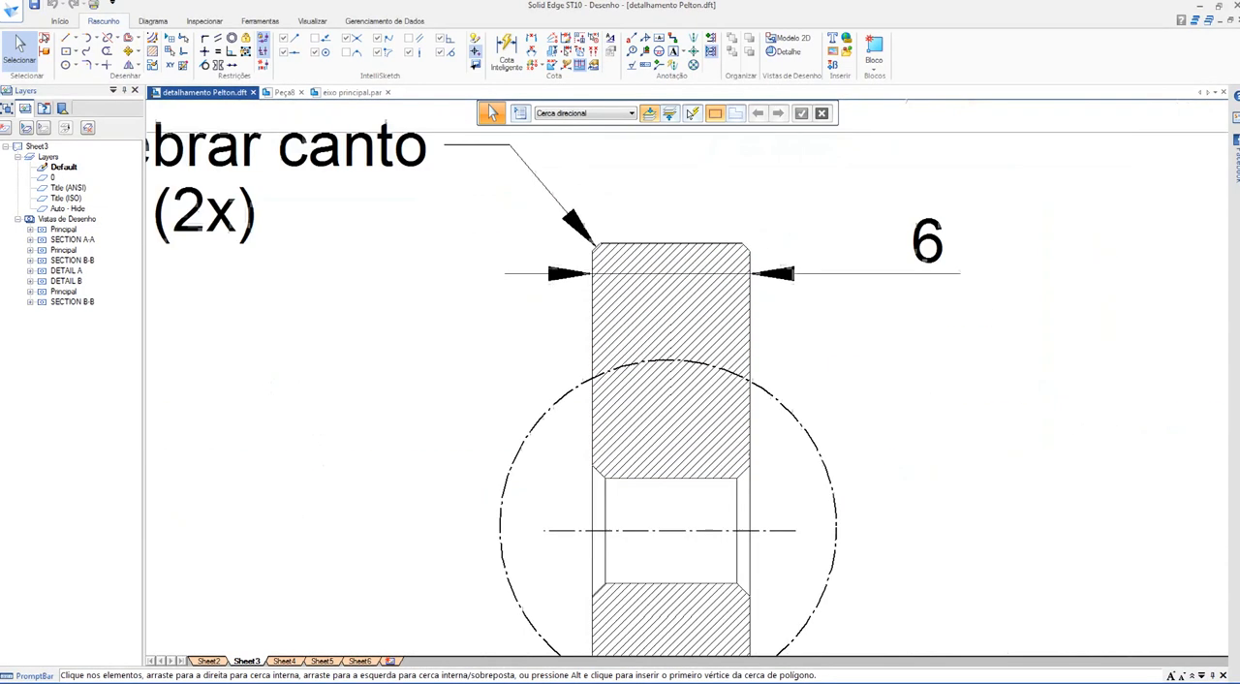
{"action": "scroll", "coordinate": [567, 327], "scroll_direction": "down", "scroll_amount": 5}
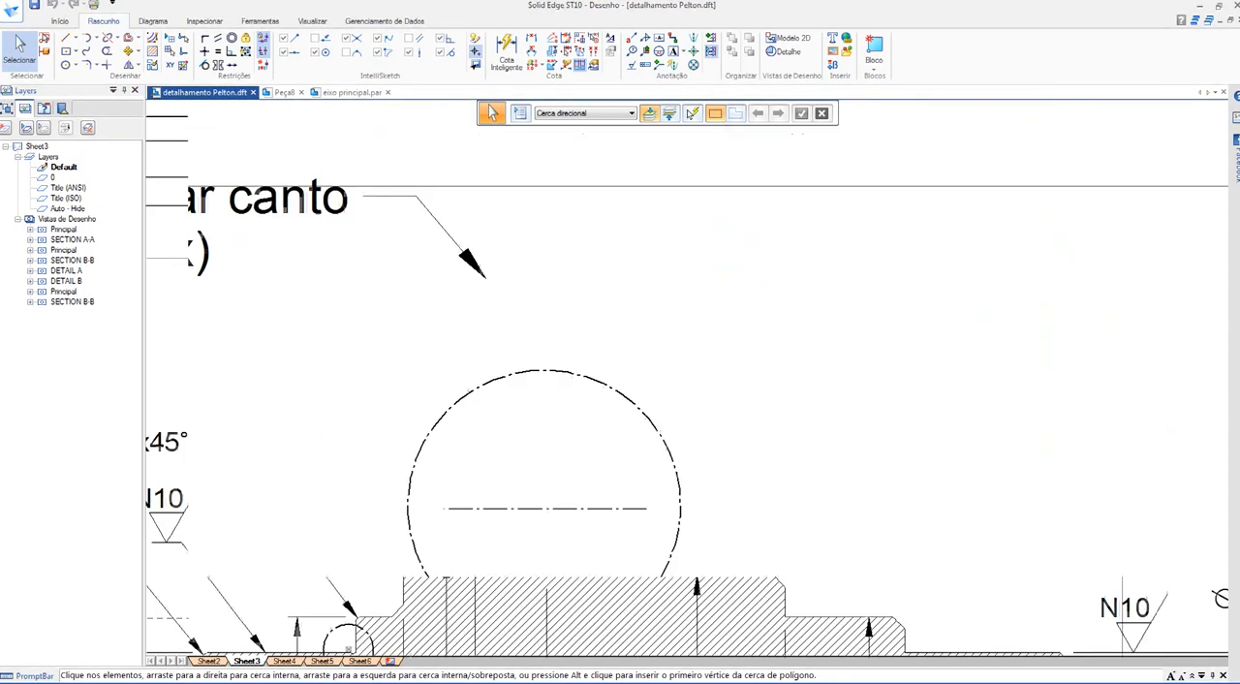
Step: Examine the 1x45°(4x) chamfer callout and the shoulder edges it covers in section B-B
{"action": "scroll", "coordinate": [669, 380], "scroll_direction": "up", "scroll_amount": 5}
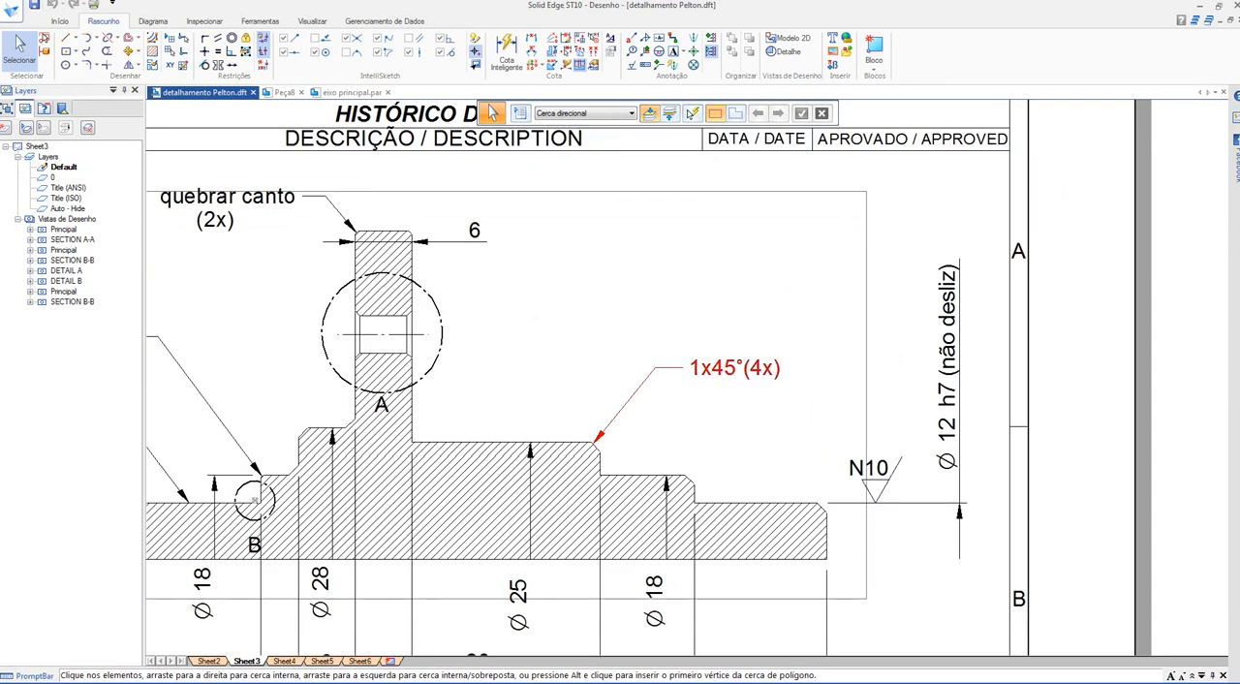
{"action": "scroll", "coordinate": [755, 405], "scroll_direction": "up", "scroll_amount": 4}
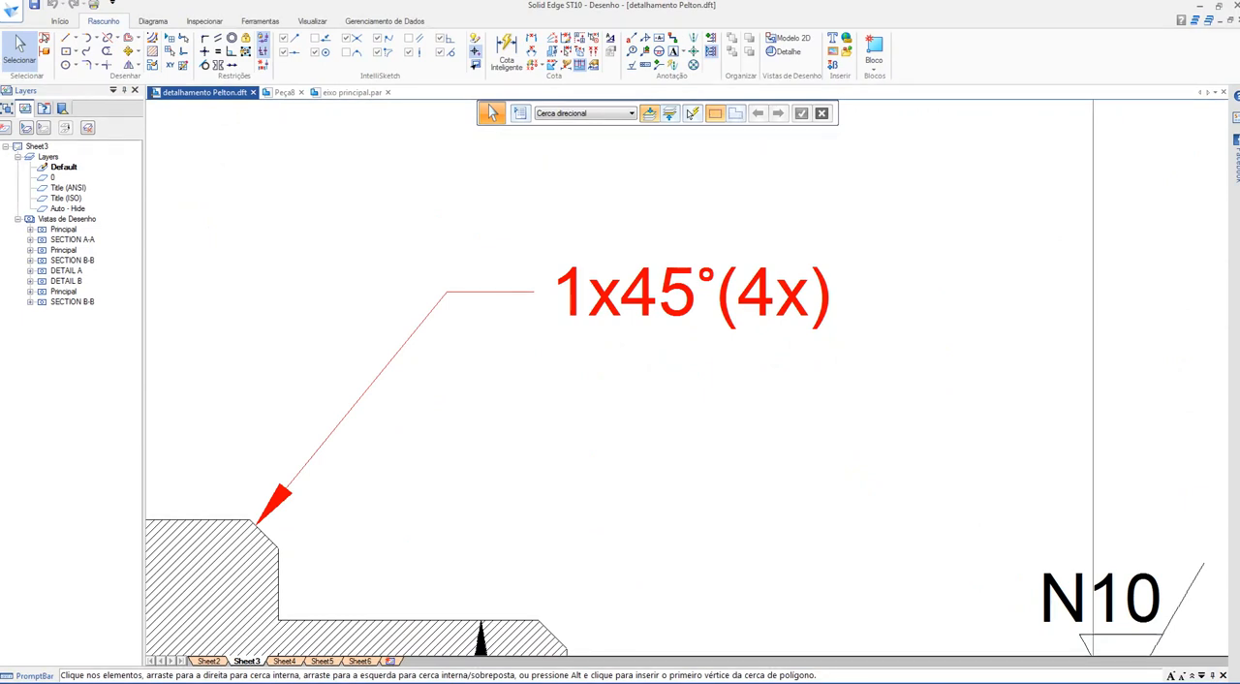
{"action": "scroll", "coordinate": [706, 232], "scroll_direction": "down", "scroll_amount": 4}
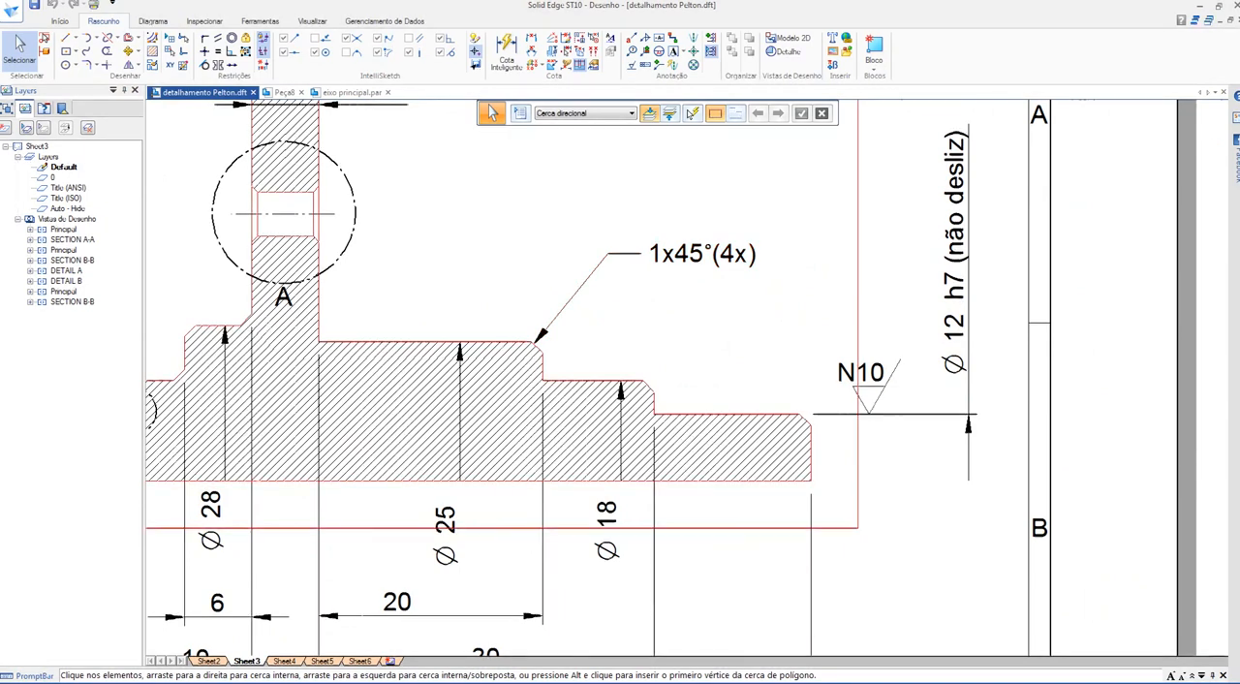
{"action": "middle_click_drag", "start_coordinate": [620, 320], "coordinate": [767, 307]}
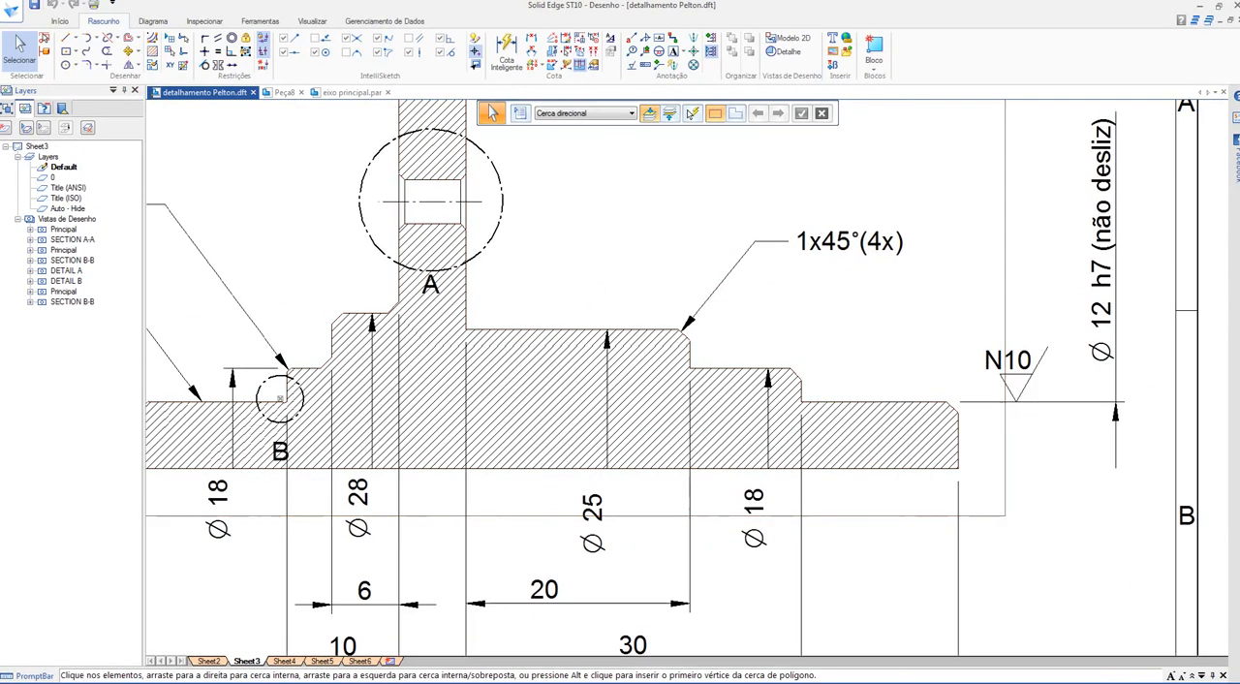
{"action": "left_click", "coordinate": [848, 241]}
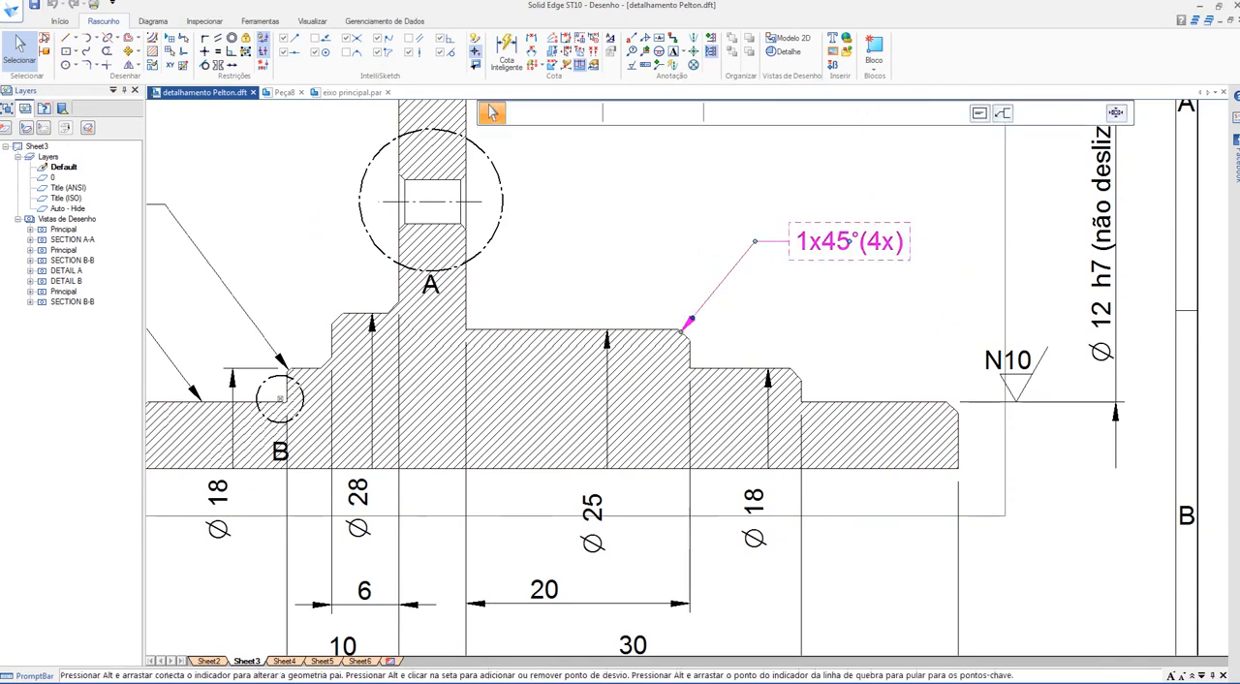
{"action": "mouse_move", "coordinate": [848, 241]}
{"action": "left_mouse_down"}
{"action": "mouse_move", "coordinate": [819, 213]}
{"action": "mouse_move", "coordinate": [850, 243]}
{"action": "left_mouse_up"}
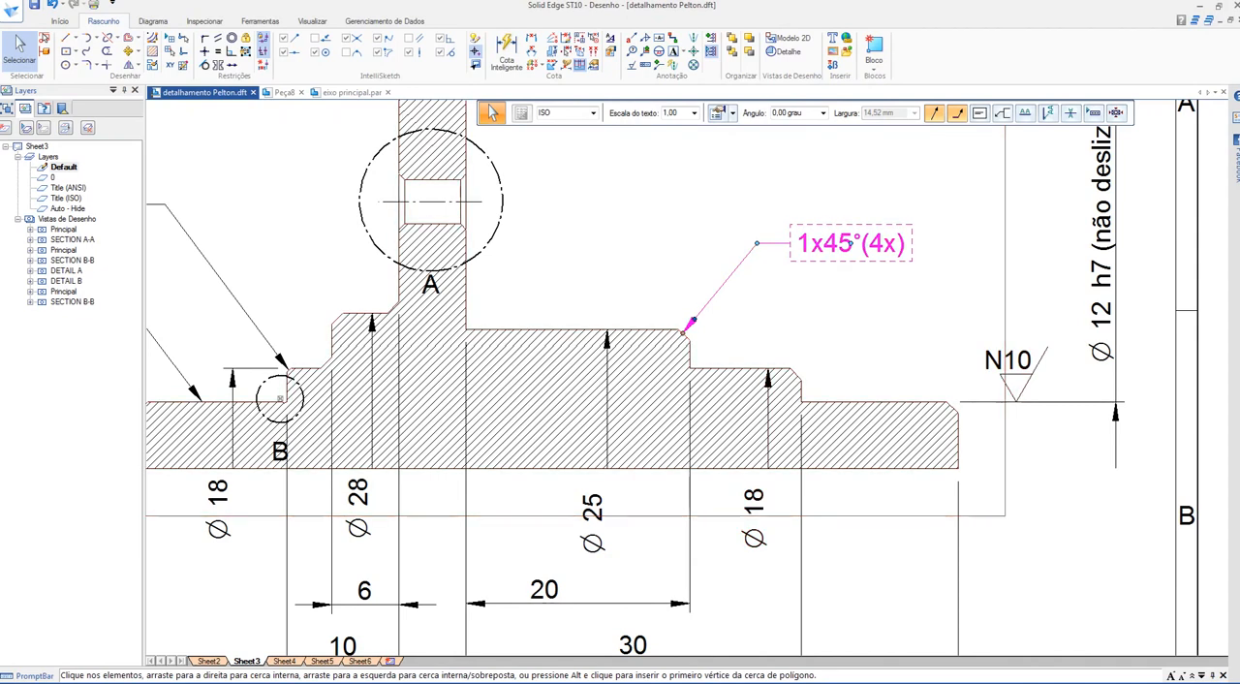
Step: Measure the height of the Ø28 shoulder's outer chamfer with a temporary dimension, remove it, and recheck the 1x45°(4x) callout in section B-B
{"action": "scroll", "coordinate": [324, 322], "scroll_direction": "up", "scroll_amount": 5}
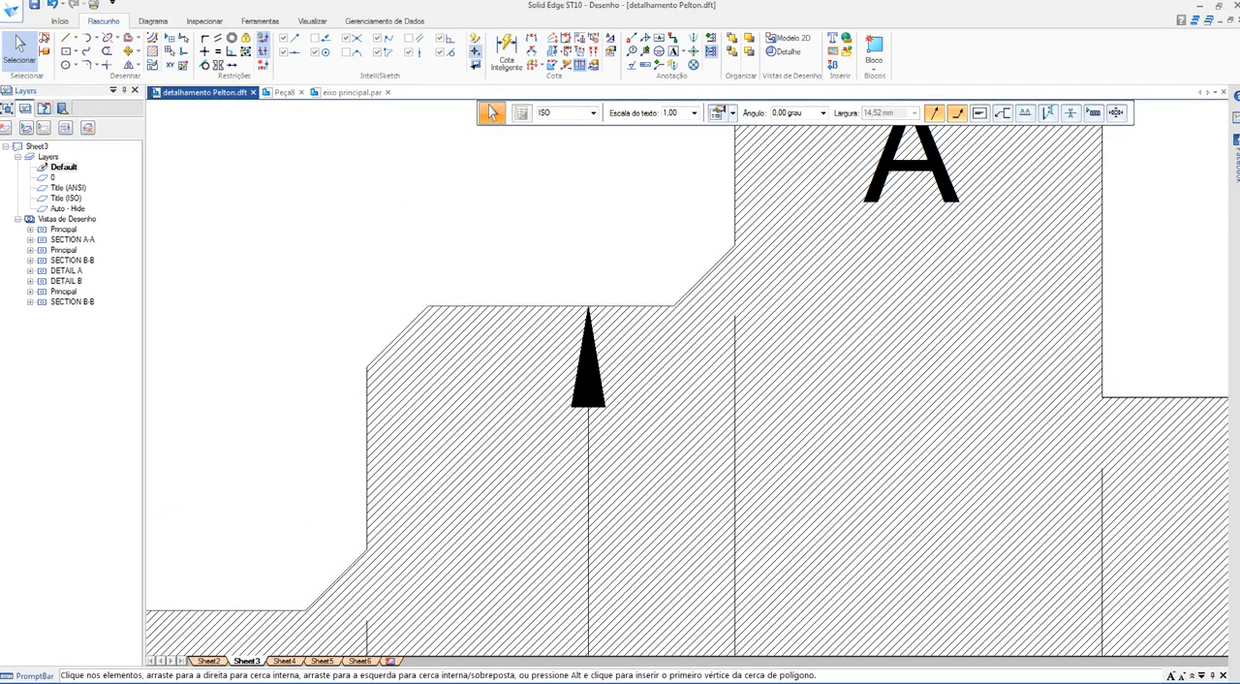
{"action": "key", "text": "Escape"}
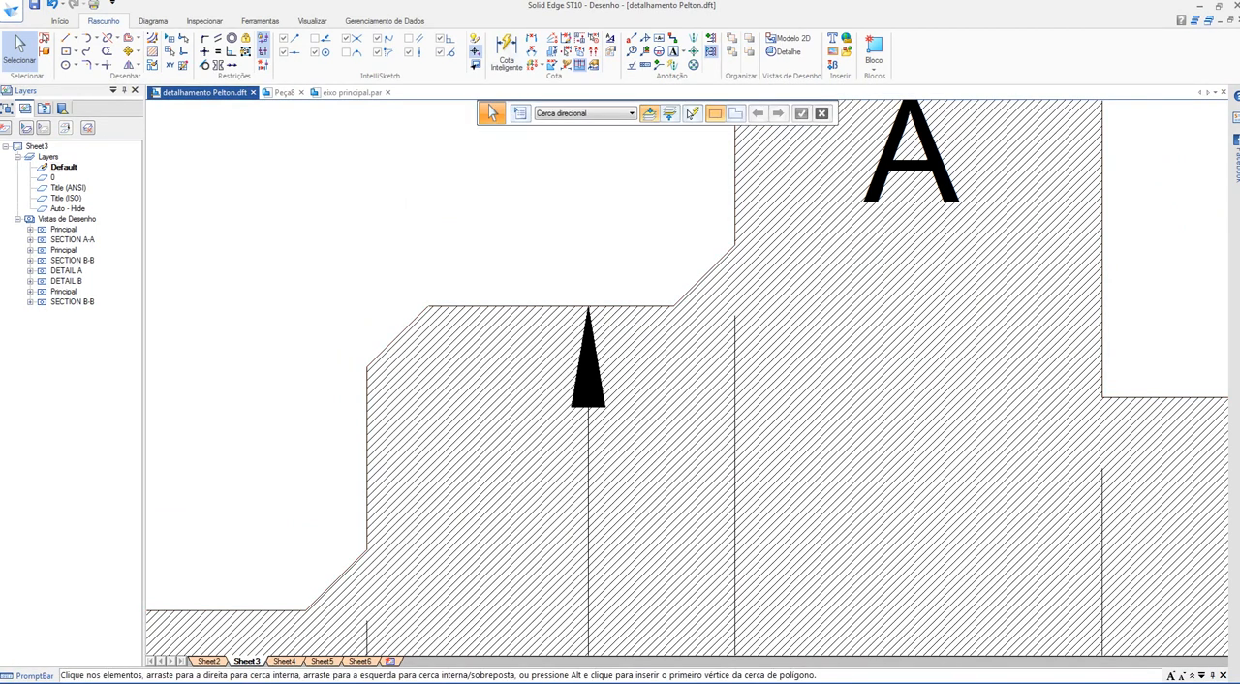
{"action": "left_click", "coordinate": [531, 39]}
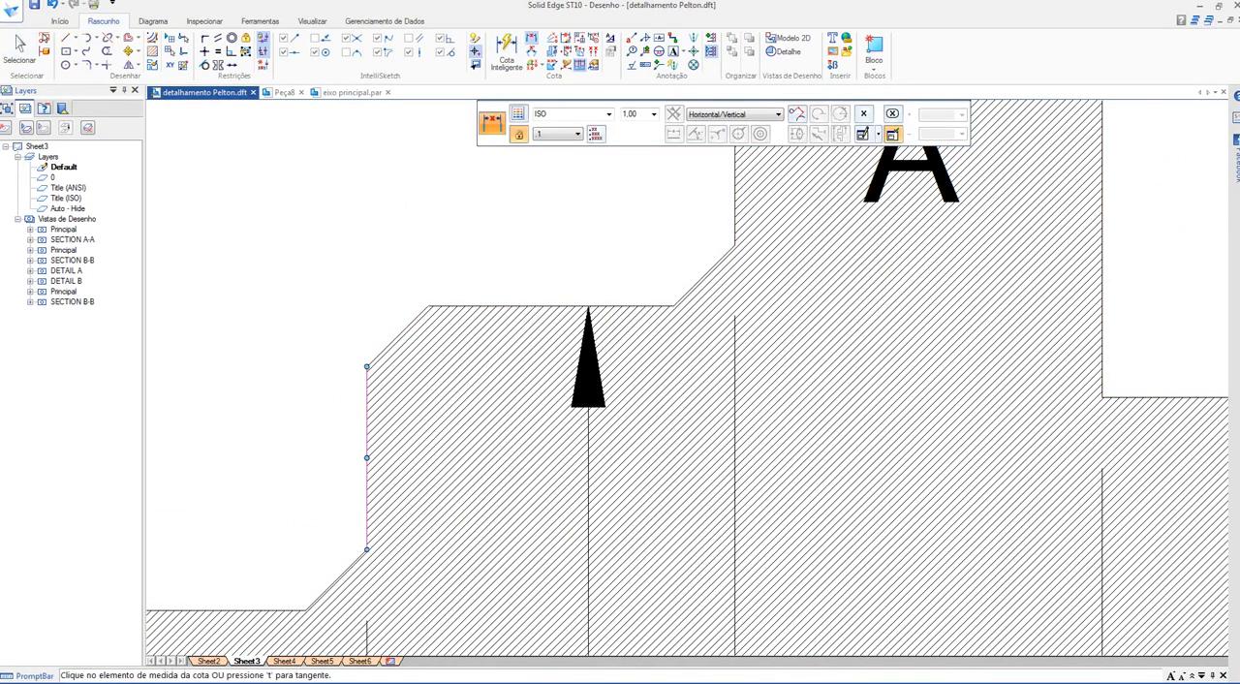
{"action": "left_click", "coordinate": [429, 306]}
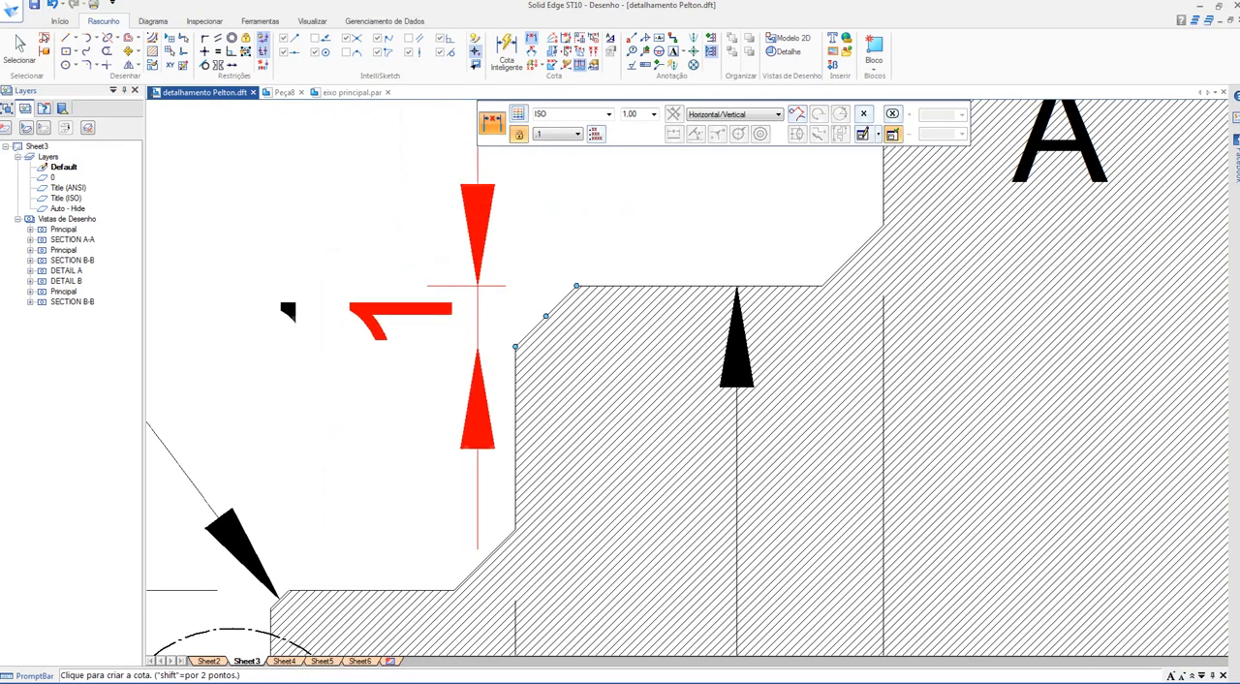
{"action": "scroll", "coordinate": [422, 388], "scroll_direction": "down", "scroll_amount": 3}
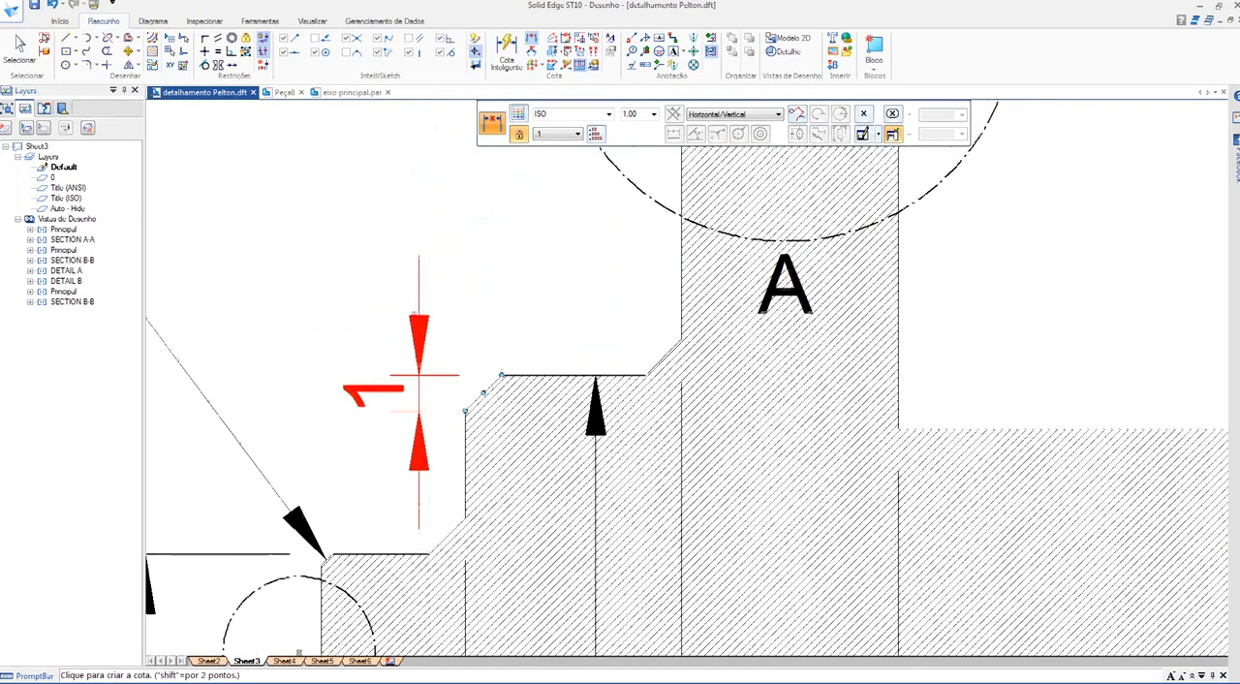
{"action": "left_click", "coordinate": [420, 394]}
{"action": "key", "text": "ctrl+z"}
{"action": "scroll", "coordinate": [427, 377], "scroll_direction": "down", "scroll_amount": 4}
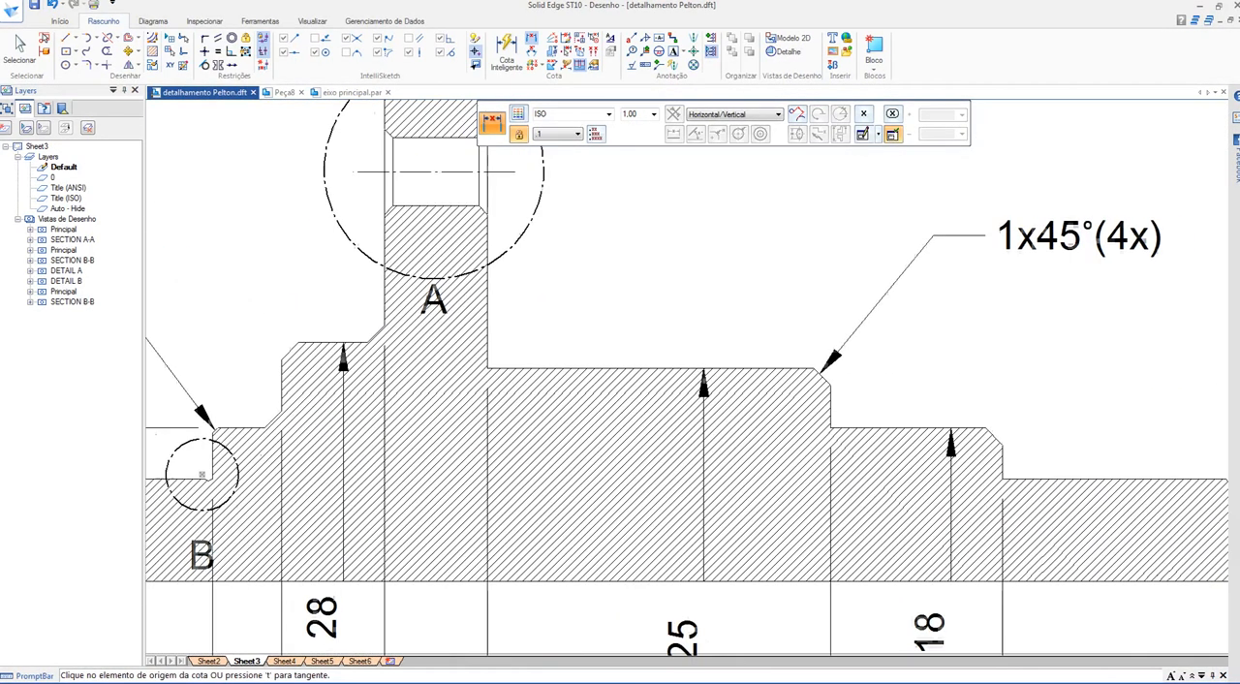
{"action": "scroll", "coordinate": [905, 357], "scroll_direction": "up", "scroll_amount": 2}
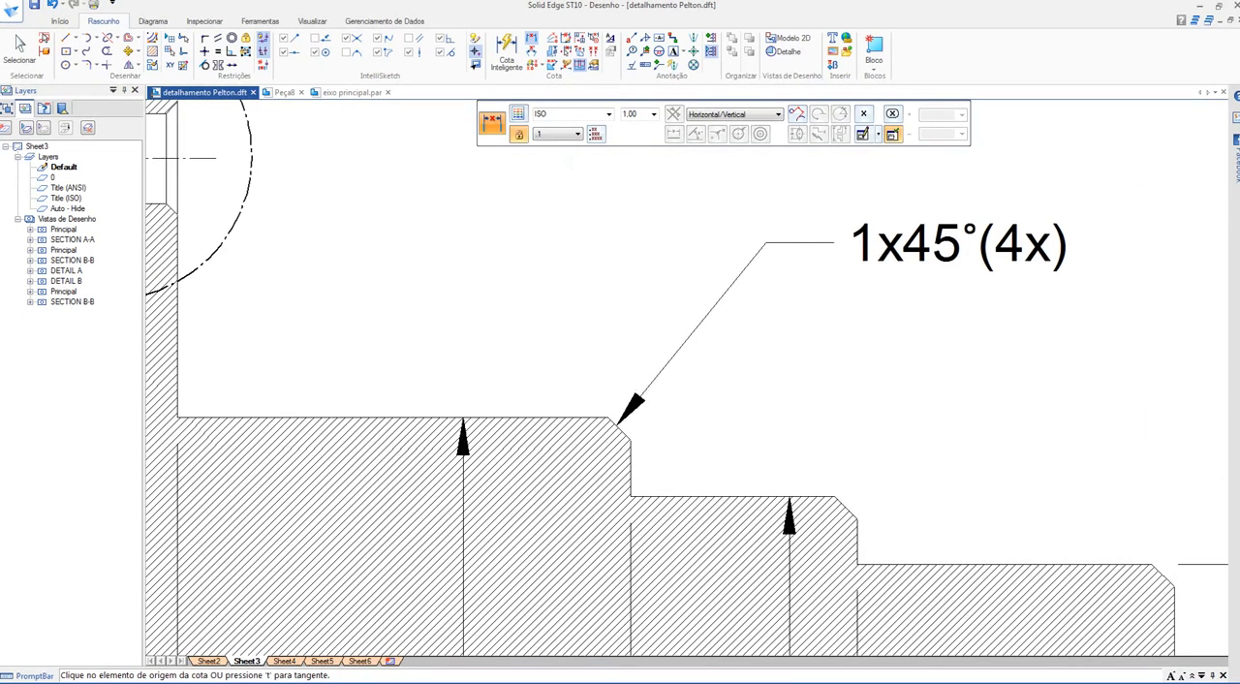
{"action": "scroll", "coordinate": [860, 366], "scroll_direction": "down", "scroll_amount": 2}
Step: In the part, chamfer the outer edges of the Ø28, Ø25 and Ø18 steps and the short shaft end with a 1 mm setback
{"action": "key", "text": "ctrl+Tab"}
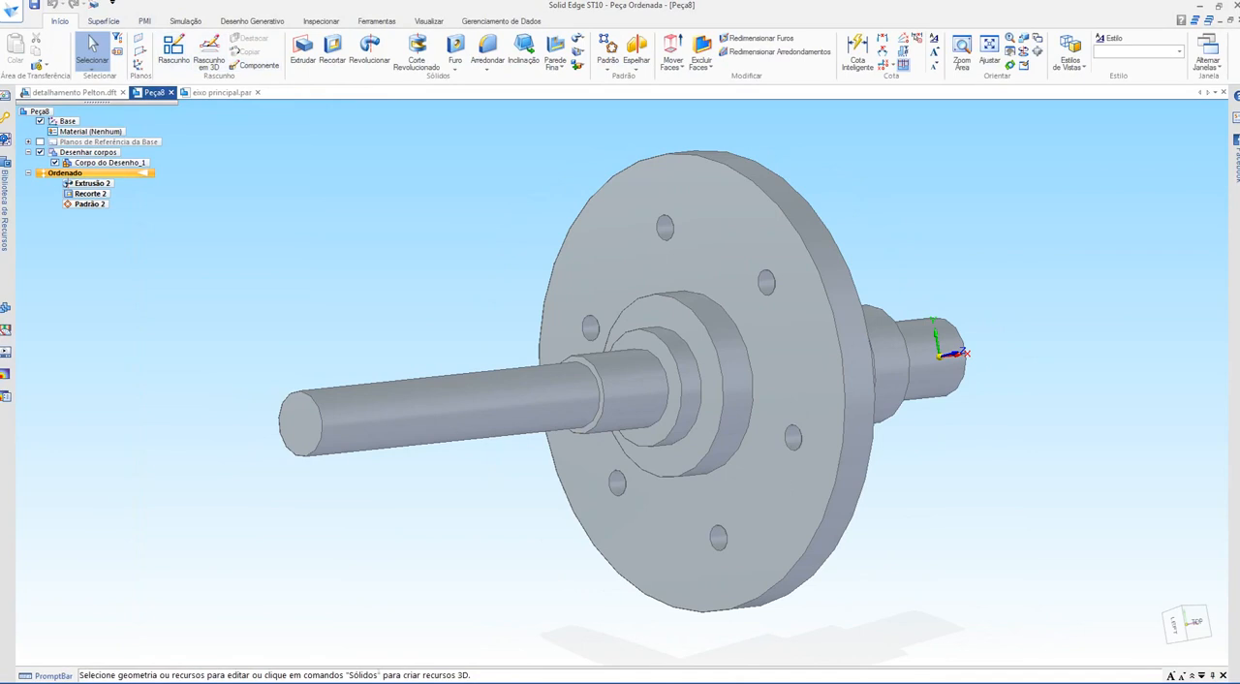
{"action": "left_click", "coordinate": [488, 68]}
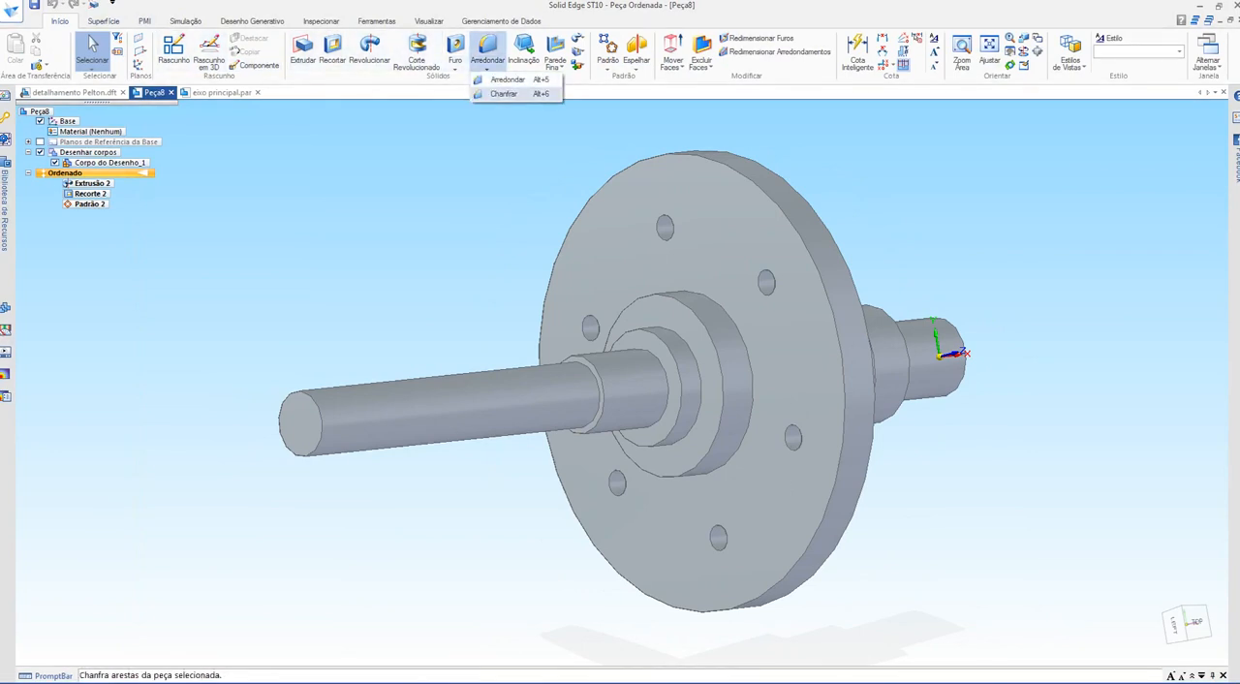
{"action": "left_click", "coordinate": [506, 94]}
{"action": "middle_click_drag", "start_coordinate": [620, 334], "coordinate": [572, 357]}
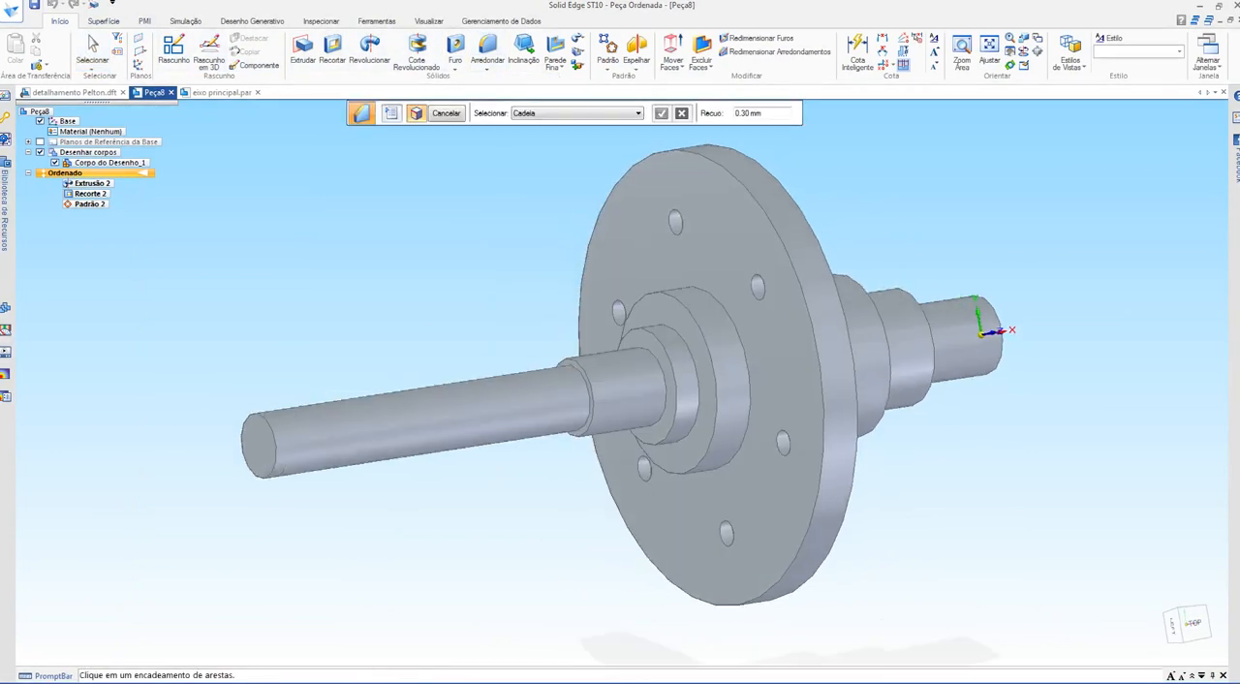
{"action": "left_click", "coordinate": [708, 337]}
{"action": "scroll", "coordinate": [871, 233], "scroll_direction": "up", "scroll_amount": 3}
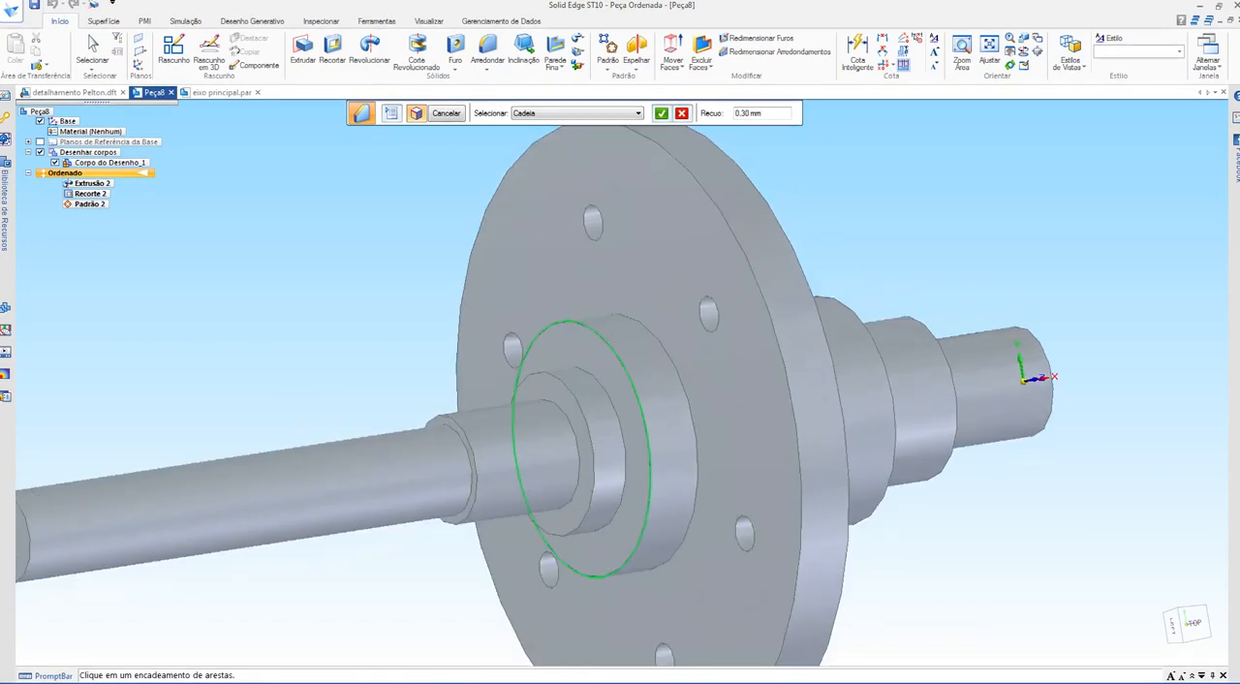
{"action": "middle_click_drag", "start_coordinate": [871, 233], "coordinate": [741, 239]}
{"action": "left_click", "coordinate": [884, 393]}
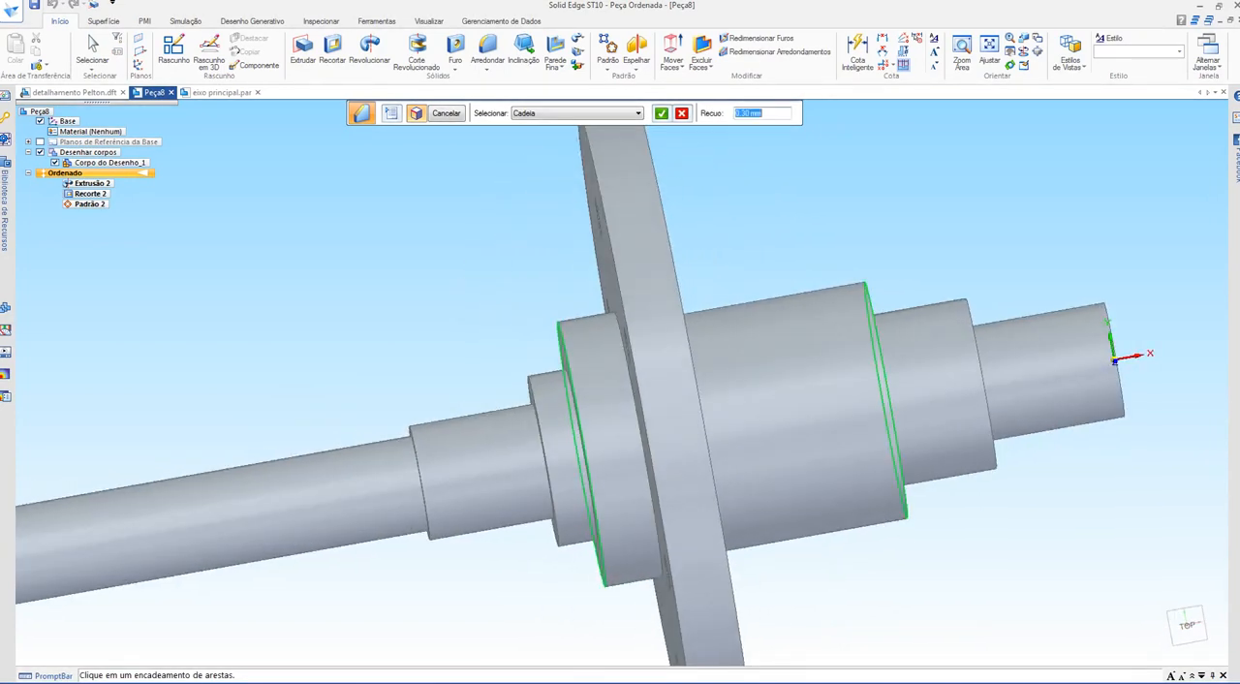
{"action": "middle_click_drag", "start_coordinate": [883, 388], "coordinate": [809, 390]}
{"action": "left_click", "coordinate": [991, 397]}
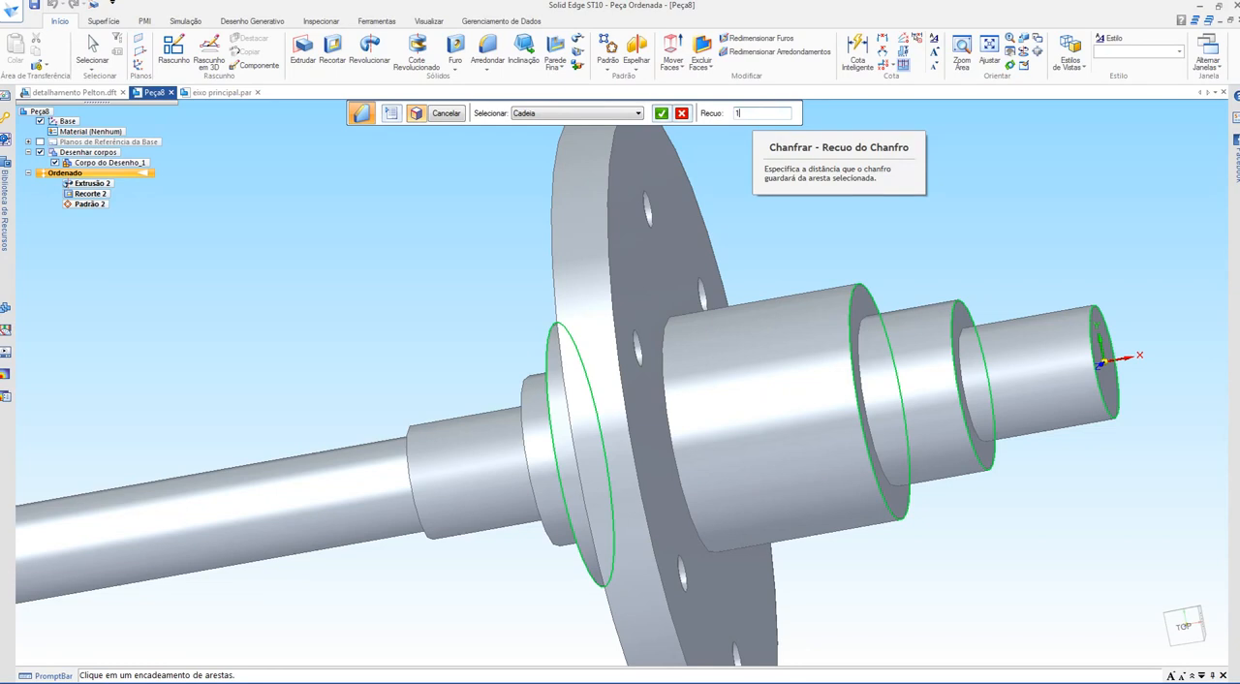
{"action": "key", "text": "Return"}
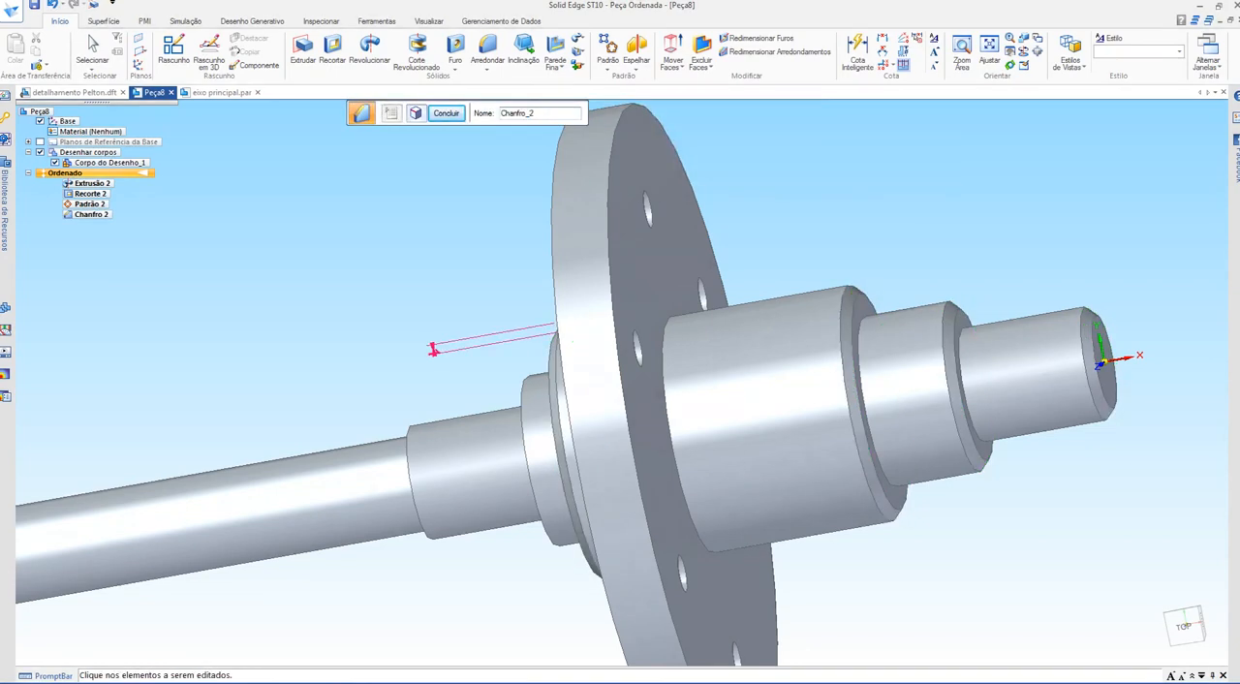
{"action": "middle_click_drag", "start_coordinate": [572, 341], "coordinate": [670, 343]}
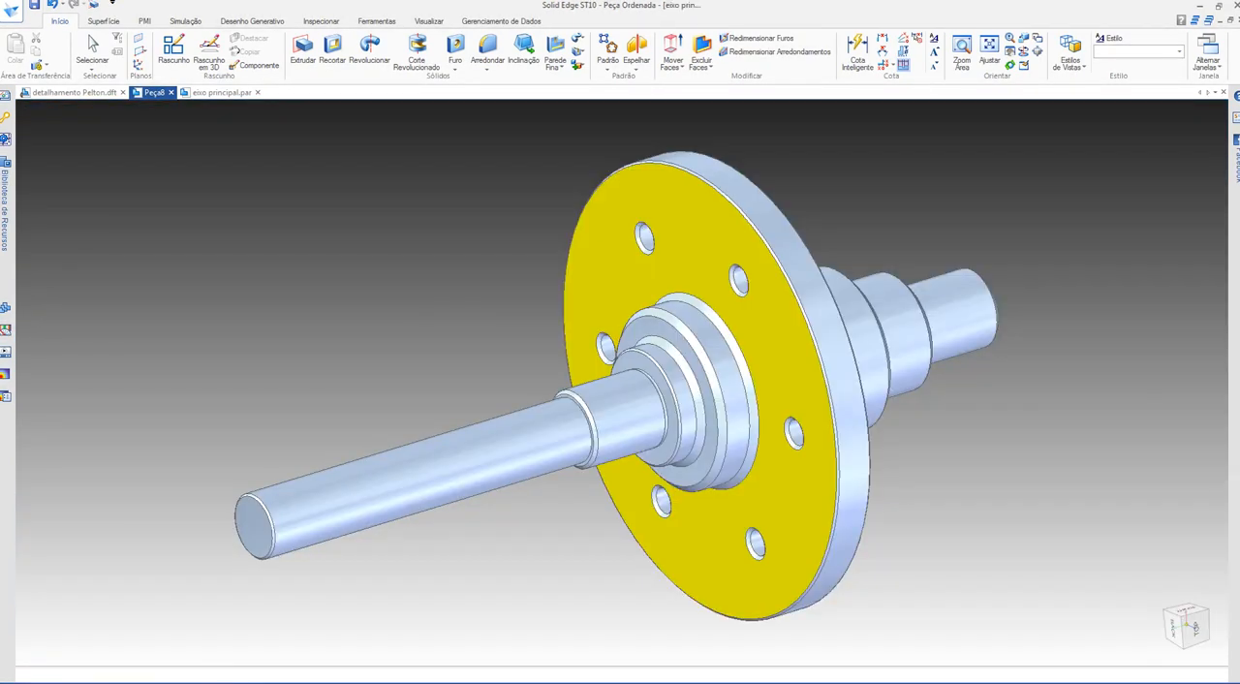
Step: Return to the detail drawing and delete the 0,5x45° callout pointing at the step farthest from the flange in section B-B
{"action": "key", "text": "ctrl+Tab"}
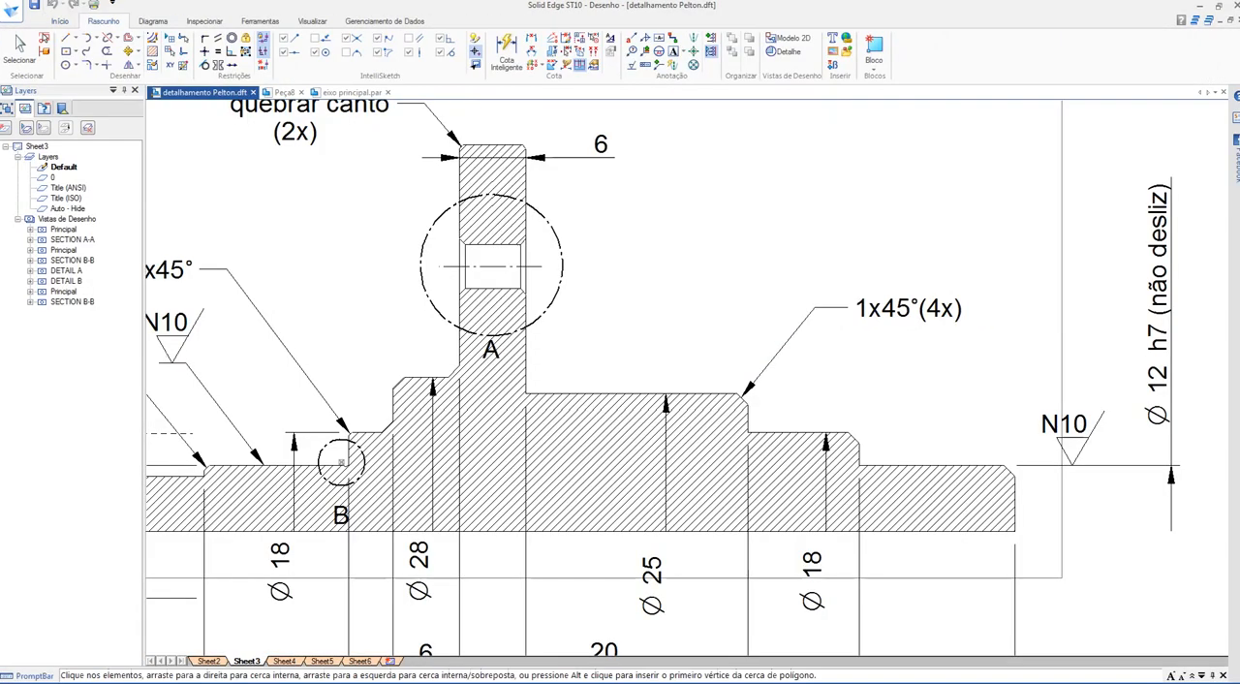
{"action": "middle_click_drag", "start_coordinate": [581, 368], "coordinate": [935, 286]}
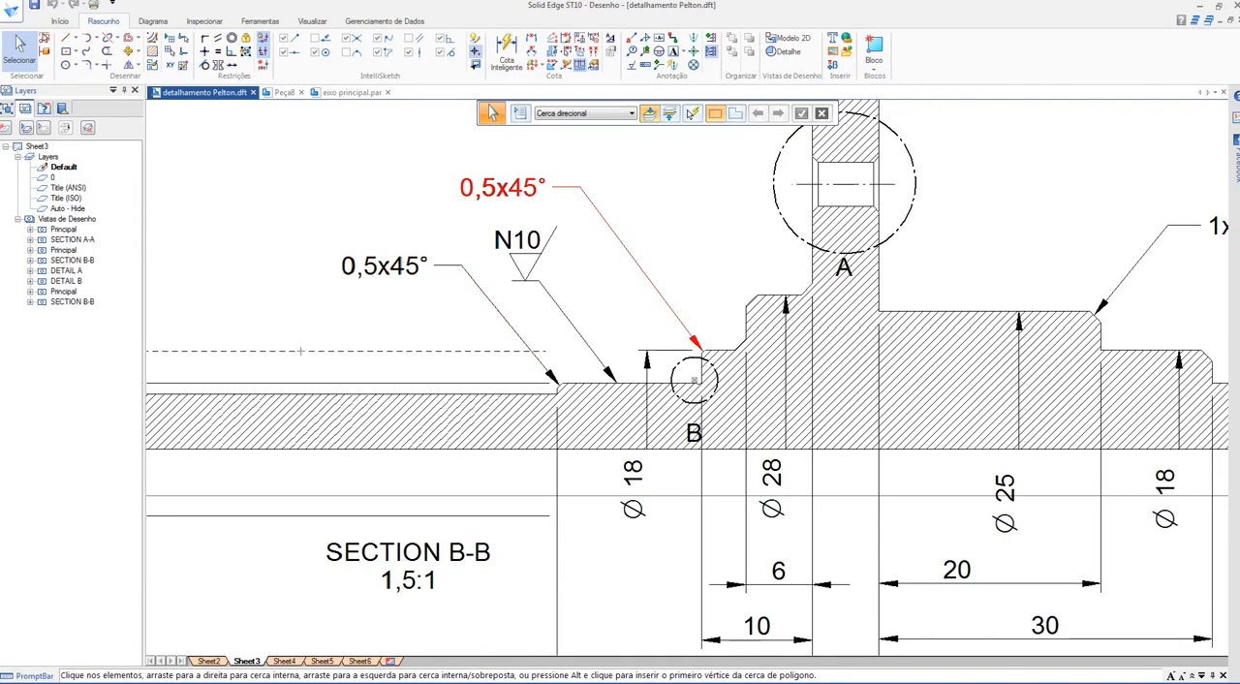
{"action": "scroll", "coordinate": [405, 335], "scroll_direction": "down", "scroll_amount": 5}
{"action": "scroll", "coordinate": [194, 340], "scroll_direction": "up", "scroll_amount": 2}
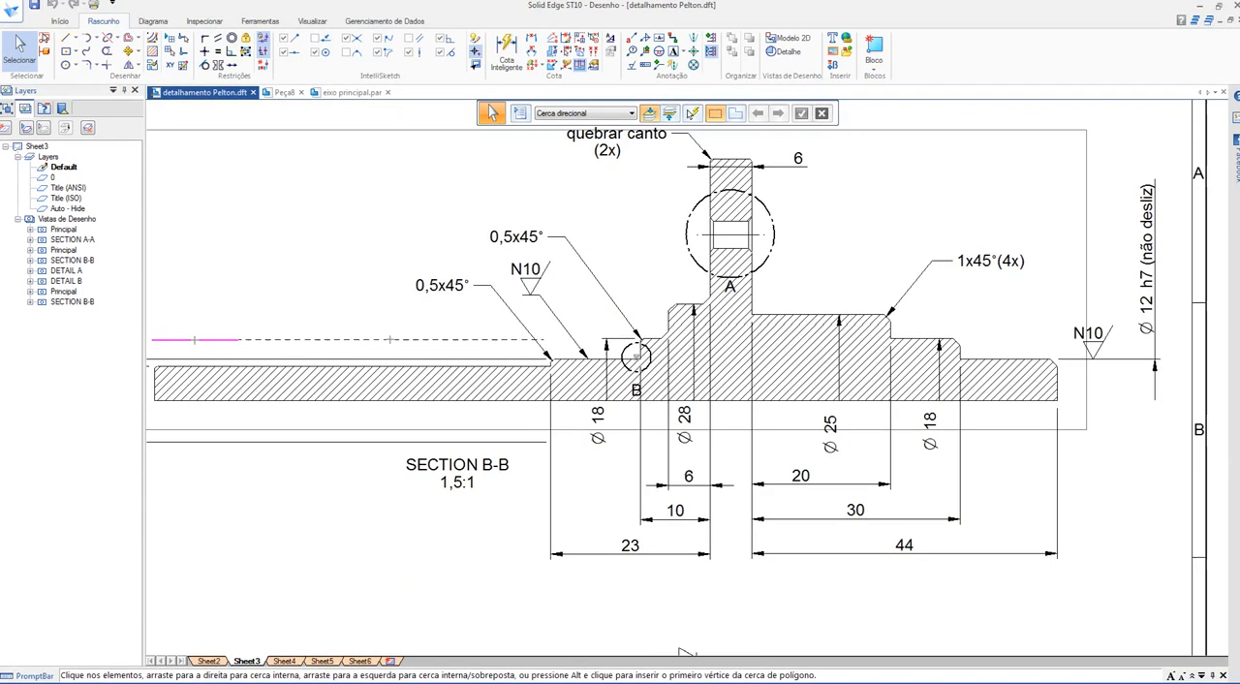
{"action": "left_click", "coordinate": [446, 285]}
{"action": "key", "text": "Delete"}
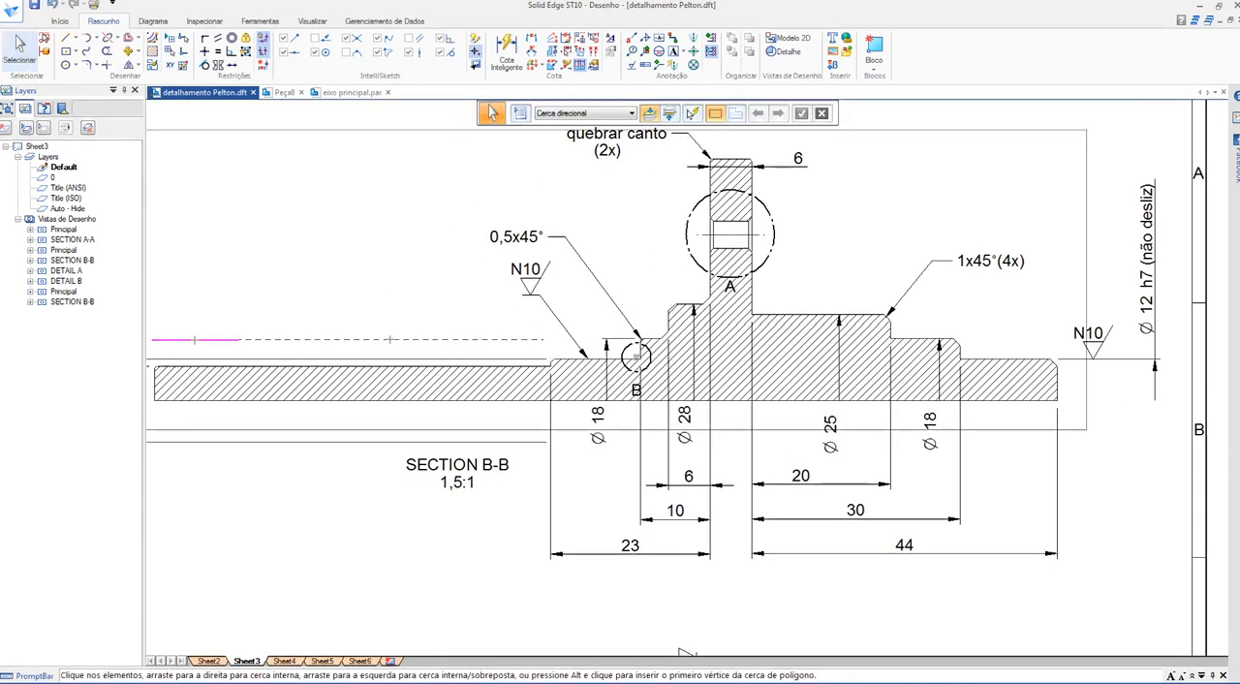
Step: Change the remaining chamfer callout in section B-B to read 0,5x45°(x2) and check the edge it points to
{"action": "double_click", "coordinate": [528, 237]}
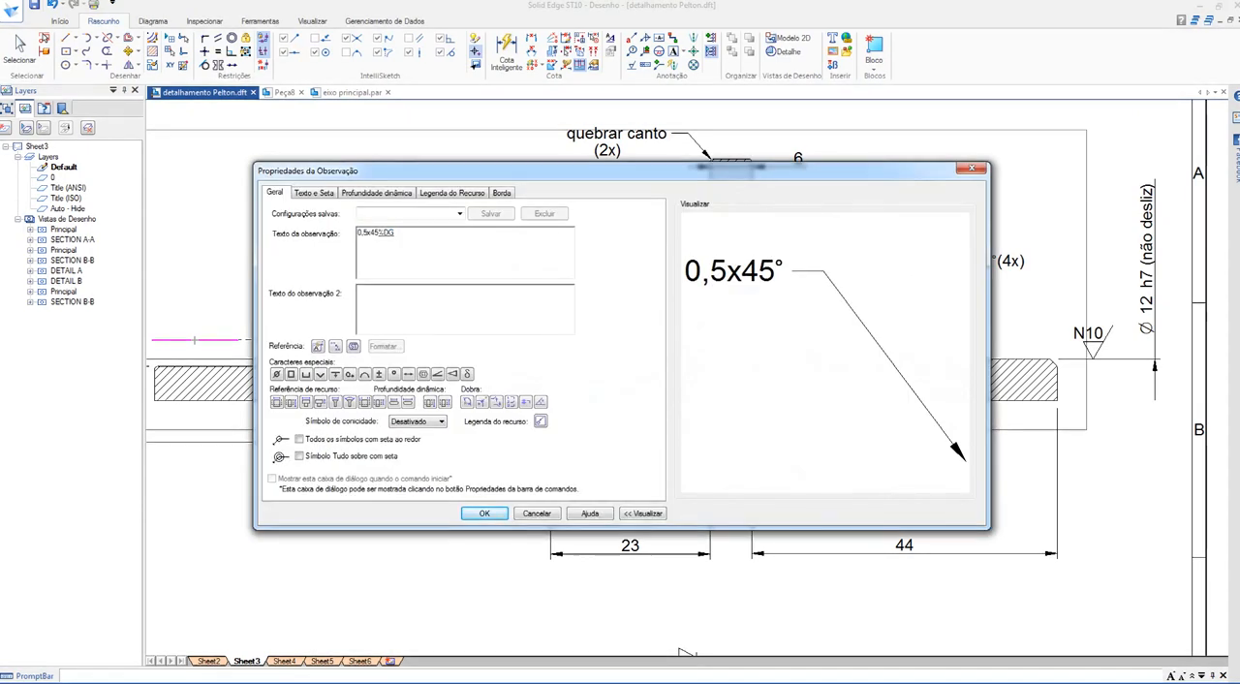
{"action": "type", "text": "(x2"}
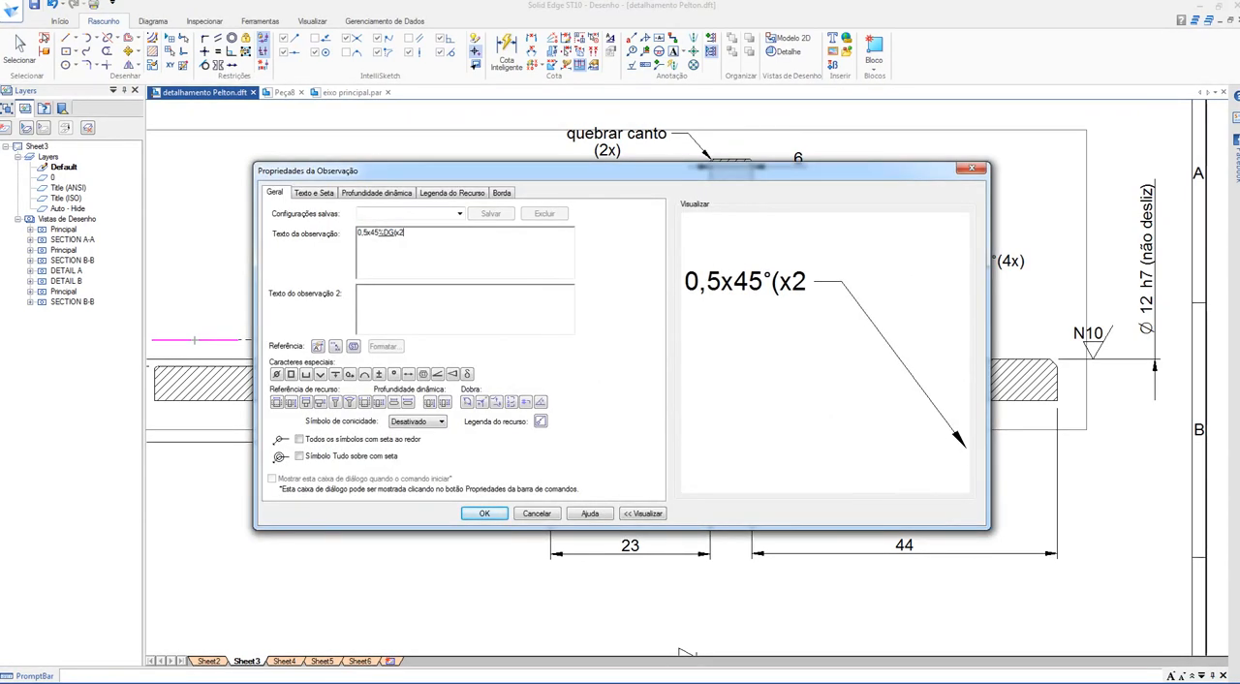
{"action": "left_click", "coordinate": [484, 513]}
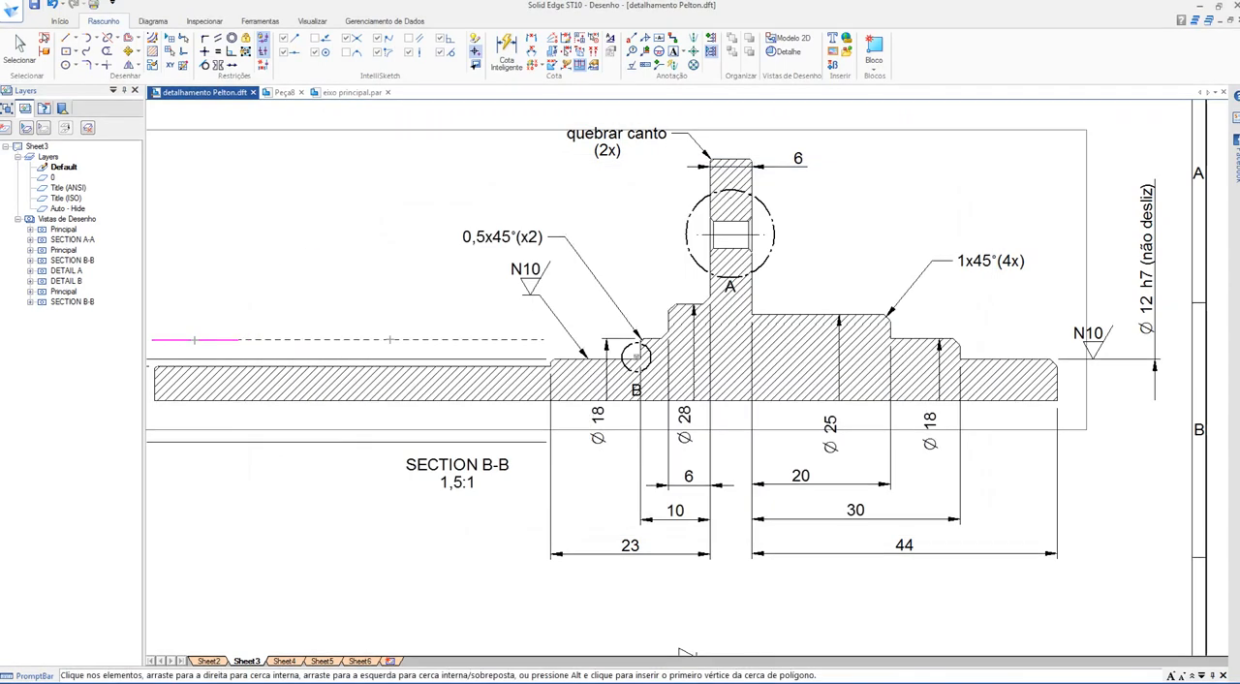
{"action": "left_click", "coordinate": [519, 239]}
{"action": "scroll", "coordinate": [585, 304], "scroll_direction": "up", "scroll_amount": 5}
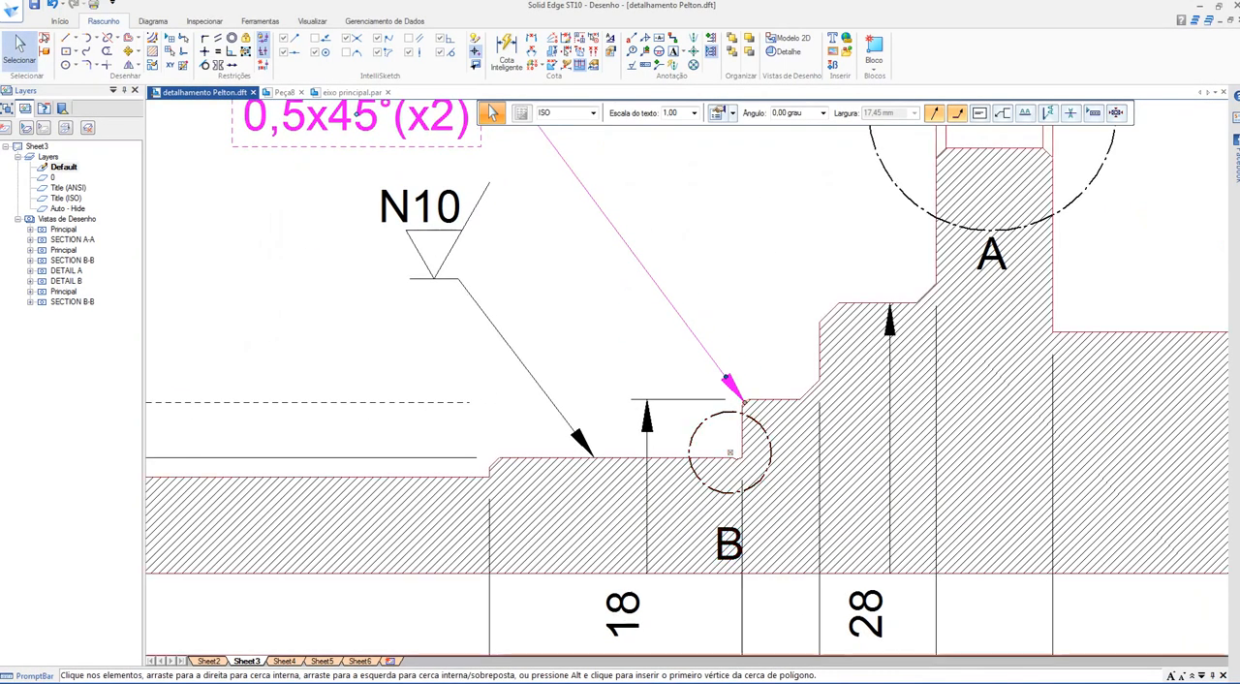
{"action": "key", "text": "Escape"}
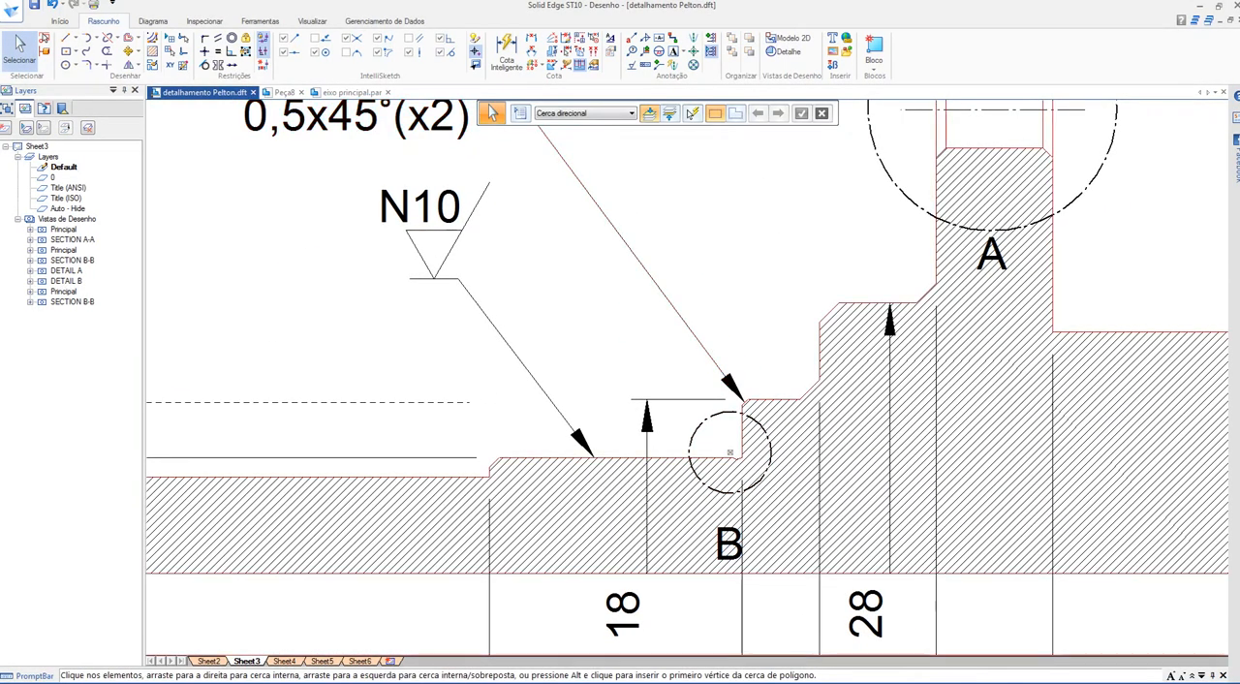
Step: In the part, chamfer the two smaller shoulder edges on the long-shaft side of the flange with a 0.5 mm setback
{"action": "scroll", "coordinate": [608, 336], "scroll_direction": "down", "scroll_amount": 2}
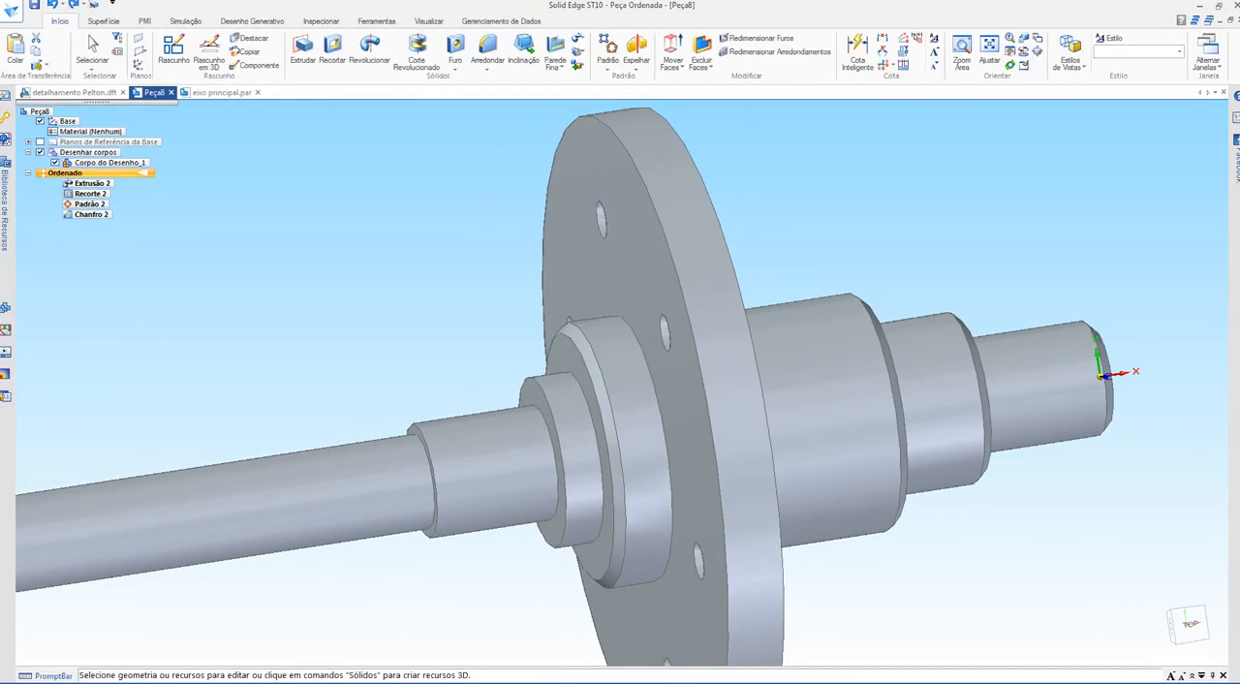
{"action": "left_click", "coordinate": [487, 68]}
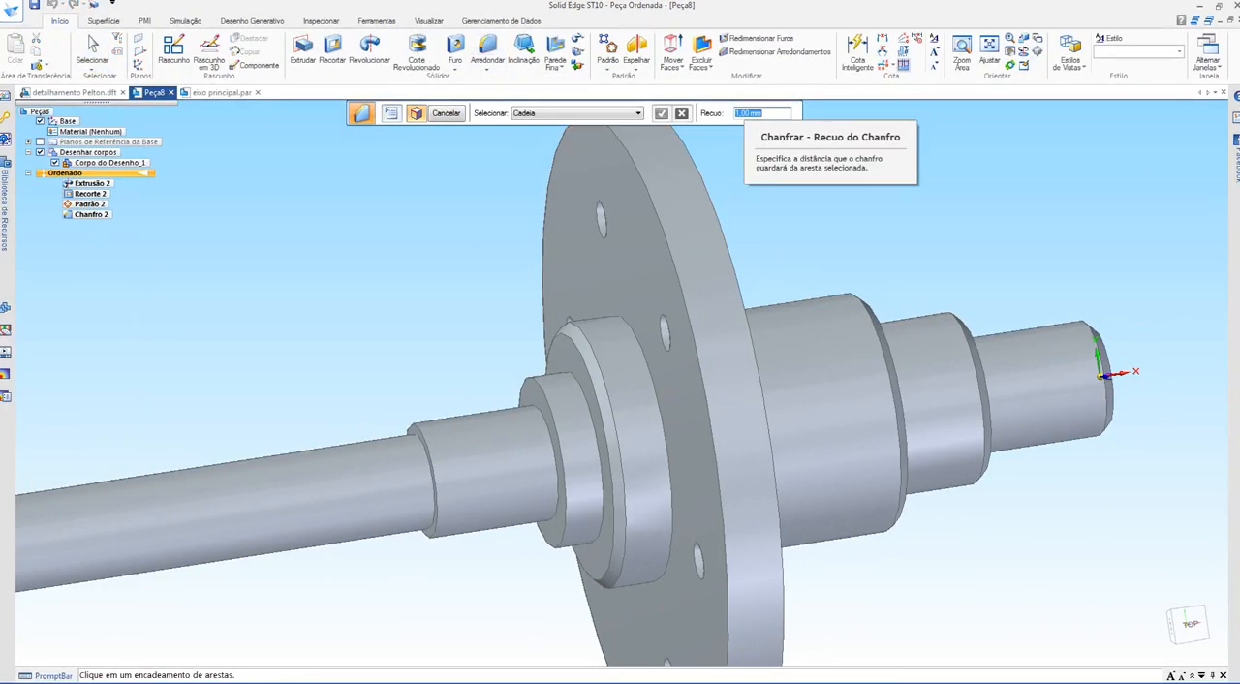
{"action": "type", "text": "0,5"}
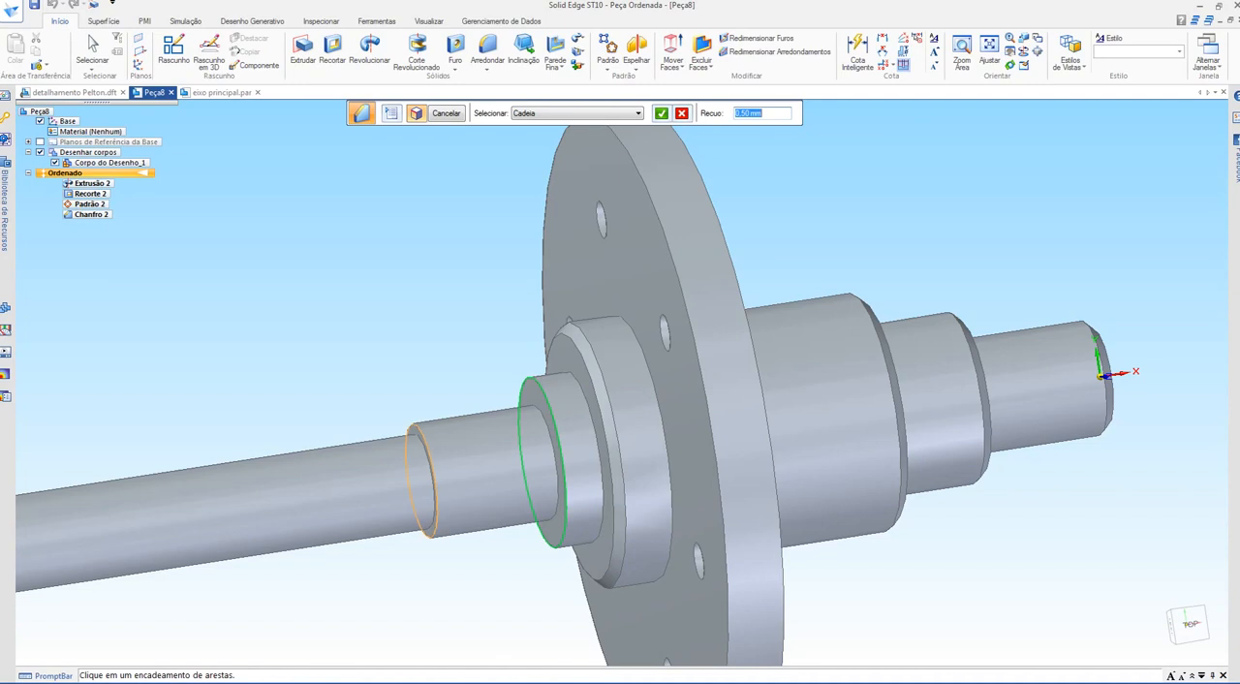
{"action": "left_click", "coordinate": [422, 484]}
{"action": "key", "text": "Return"}
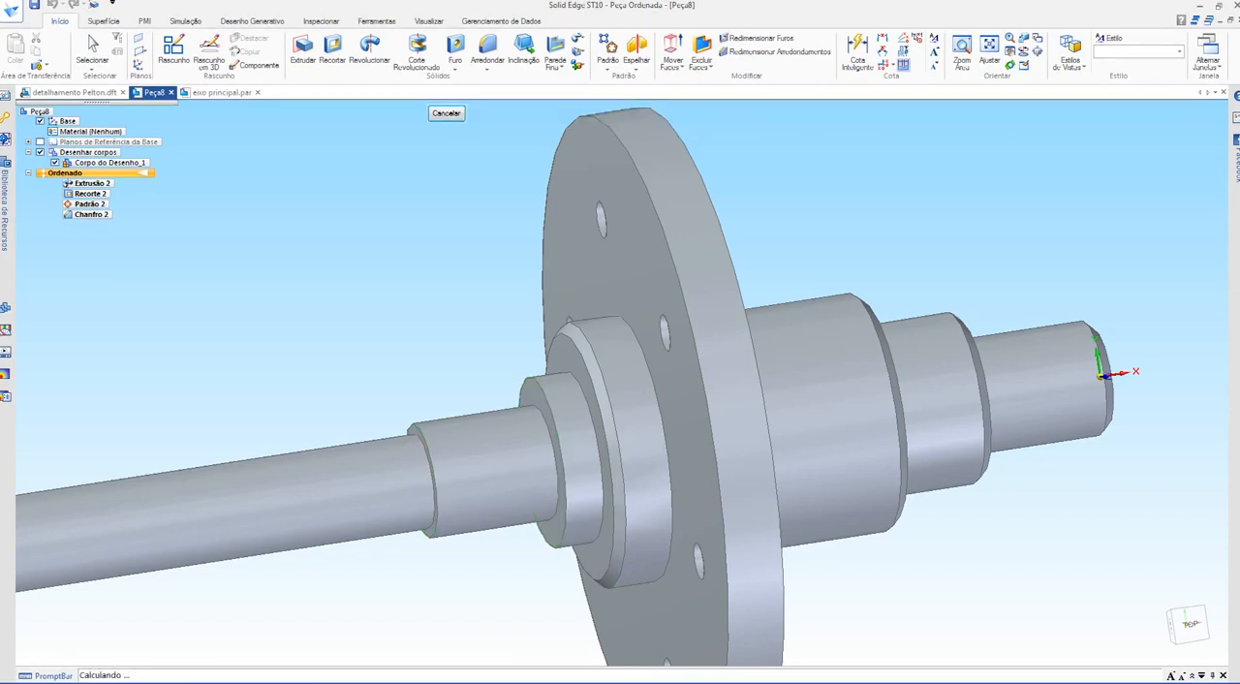
{"action": "scroll", "coordinate": [498, 340], "scroll_direction": "down", "scroll_amount": 1}
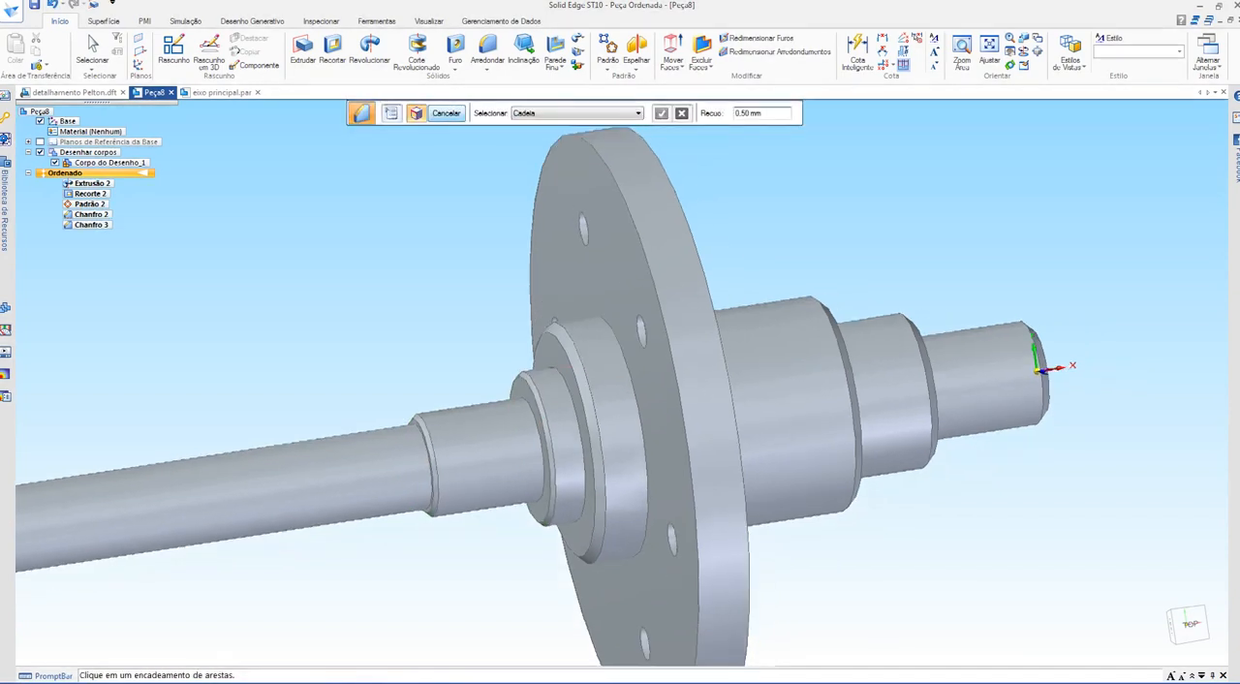
{"action": "middle_click_drag", "start_coordinate": [498, 340], "coordinate": [653, 317], "text": "shift"}
Step: Look through the finished reference part and examine the flange's "quebrar canto (2x)" note in section B-B of the detail drawing
{"action": "key", "text": "ctrl+Tab"}
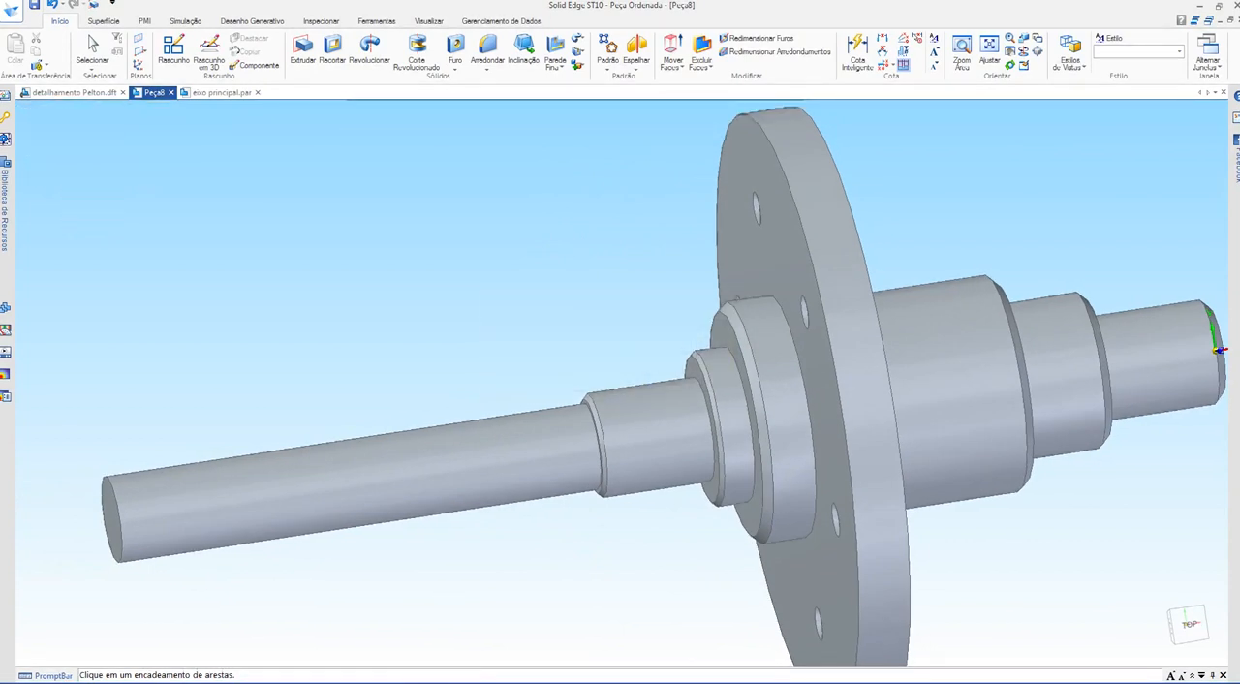
{"action": "key", "text": "ctrl+Tab"}
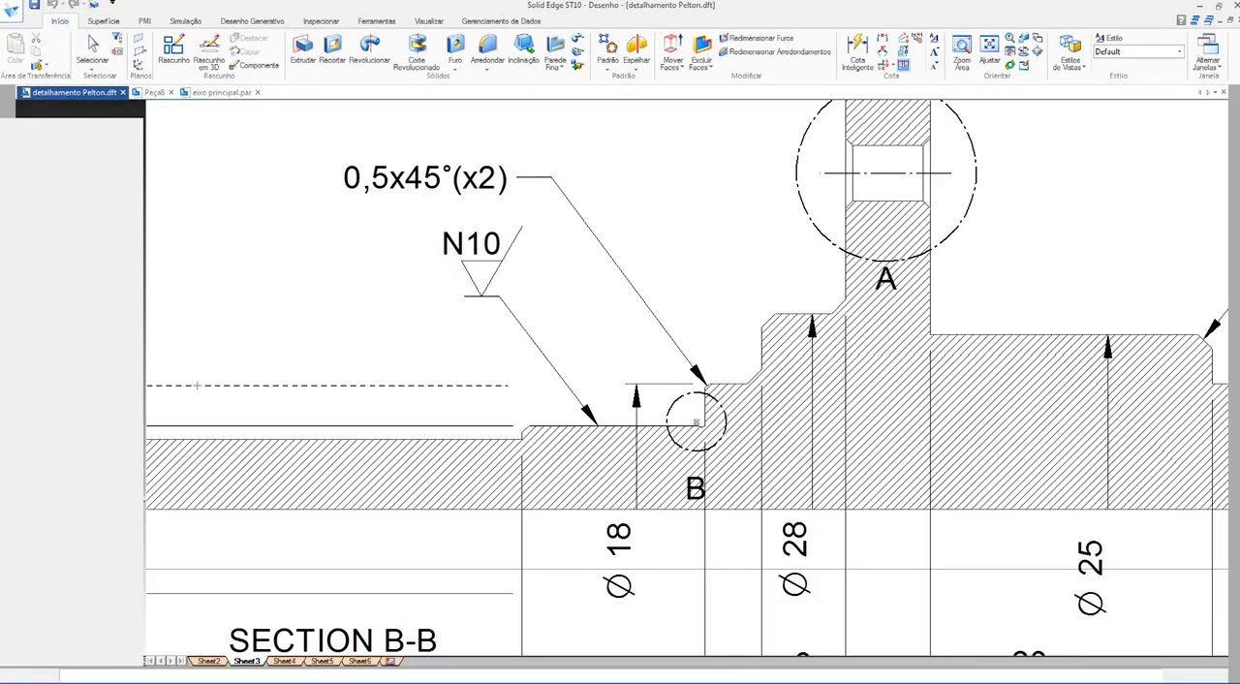
{"action": "scroll", "coordinate": [726, 252], "scroll_direction": "down", "scroll_amount": 1}
{"action": "mouse_move", "coordinate": [726, 252]}
{"action": "middle_mouse_down", "text": "shift"}
{"action": "mouse_move", "coordinate": [595, 374]}
{"action": "mouse_move", "coordinate": [556, 440]}
{"action": "middle_mouse_up", "text": "shift"}
{"action": "scroll", "coordinate": [651, 201], "scroll_direction": "up", "scroll_amount": 3}
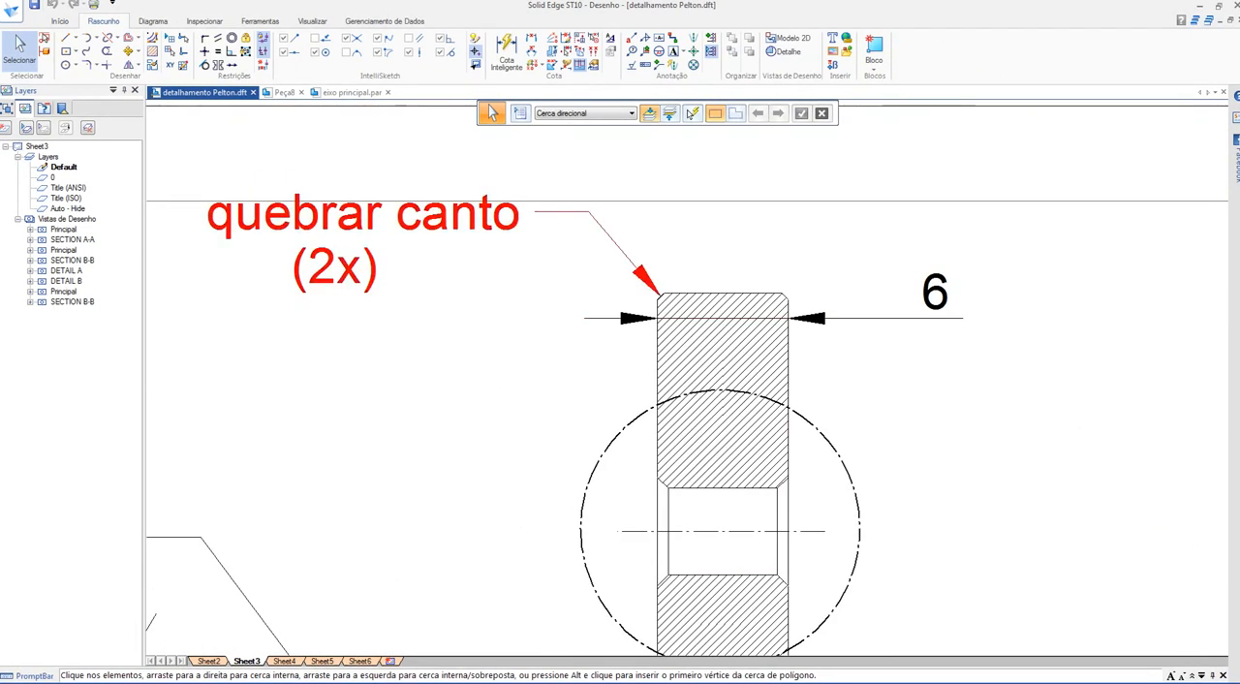
{"action": "scroll", "coordinate": [710, 281], "scroll_direction": "down", "scroll_amount": 4}
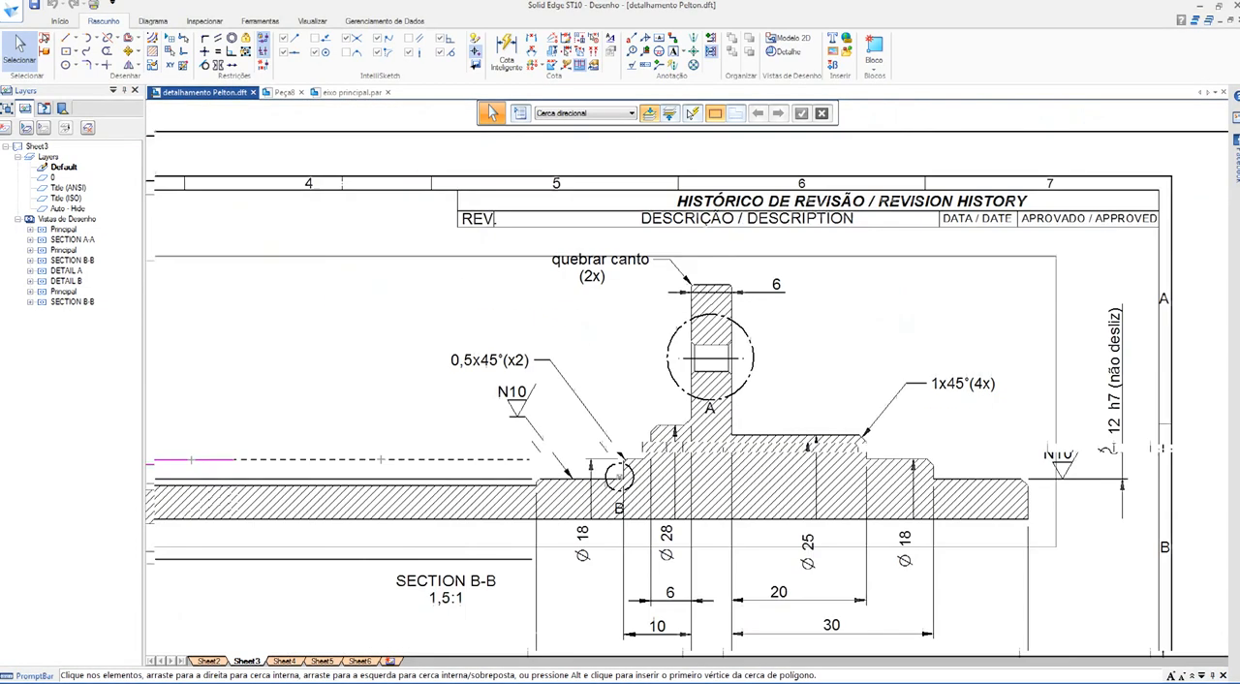
Step: In the part, chamfer both outer rim edges of the flange with a 0.3 mm setback
{"action": "key", "text": "ctrl+Tab"}
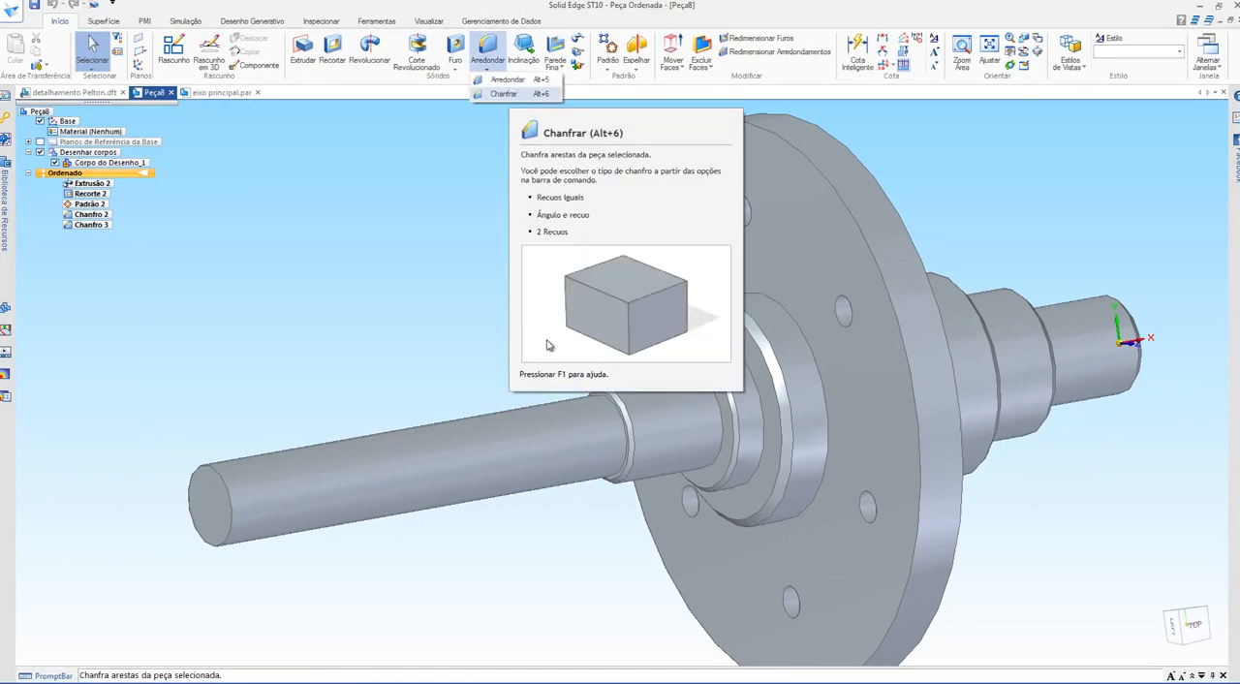
{"action": "left_click", "coordinate": [506, 94]}
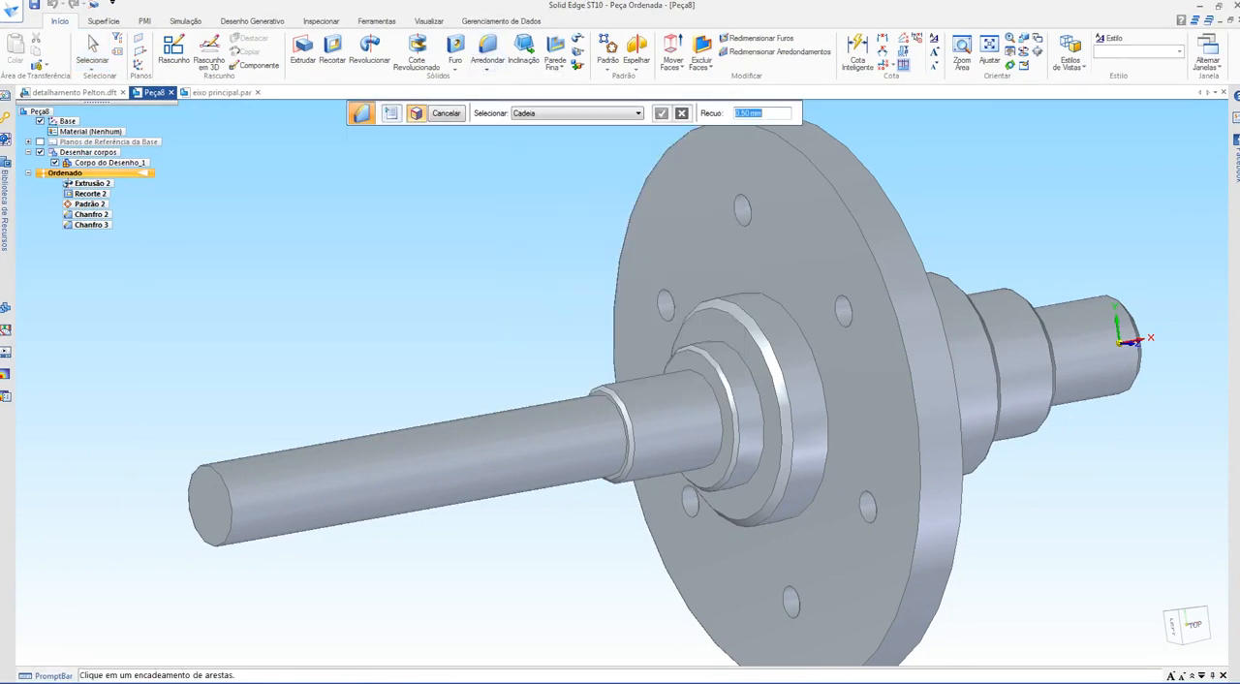
{"action": "scroll", "coordinate": [455, 232], "scroll_direction": "down", "scroll_amount": 1}
{"action": "middle_click_drag", "start_coordinate": [455, 232], "coordinate": [416, 254]}
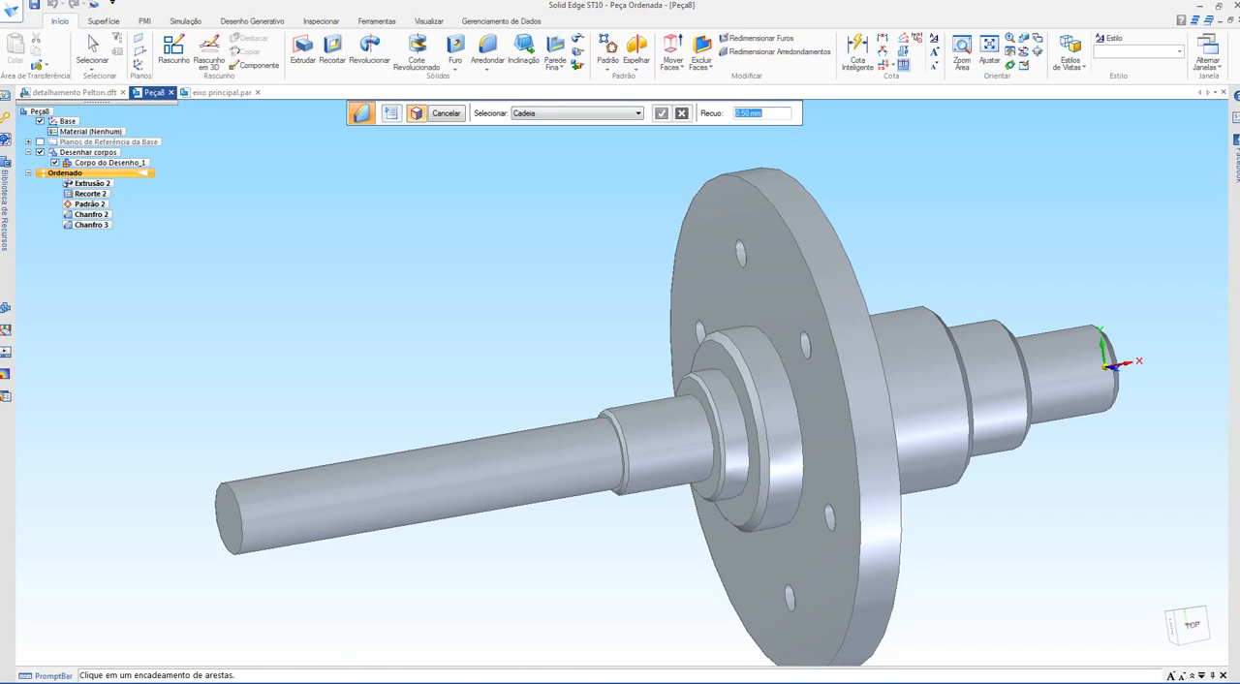
{"action": "type", "text": "0.3"}
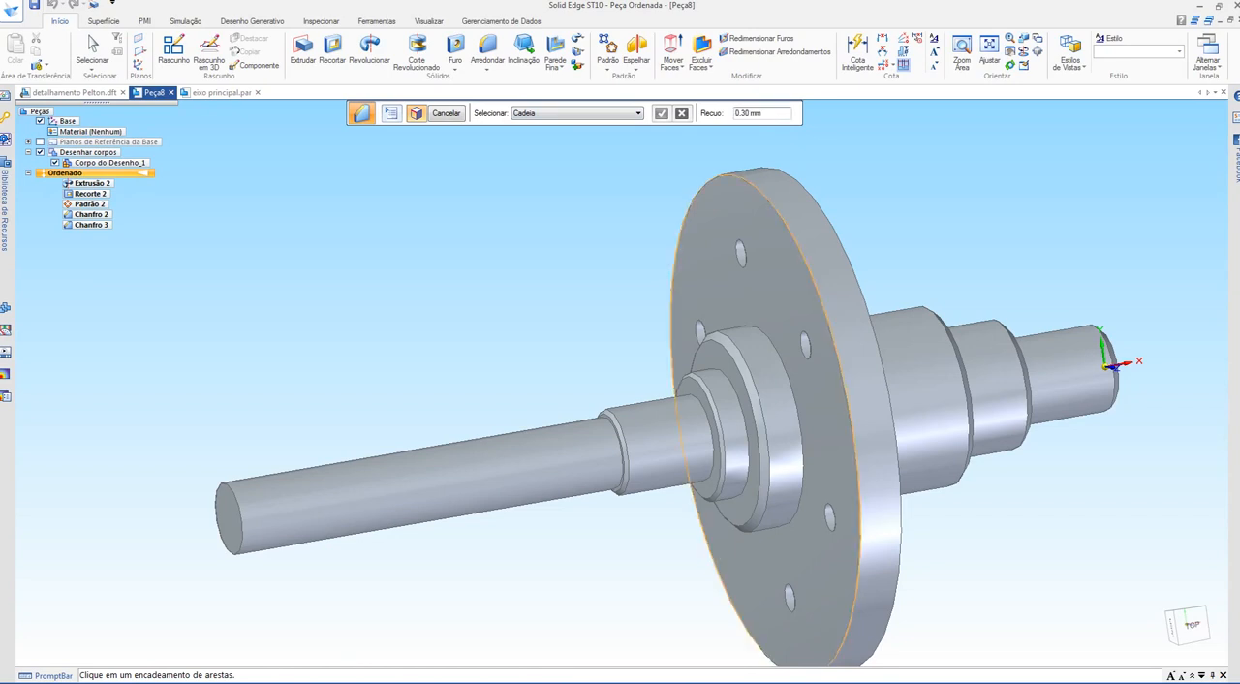
{"action": "left_click", "coordinate": [847, 368]}
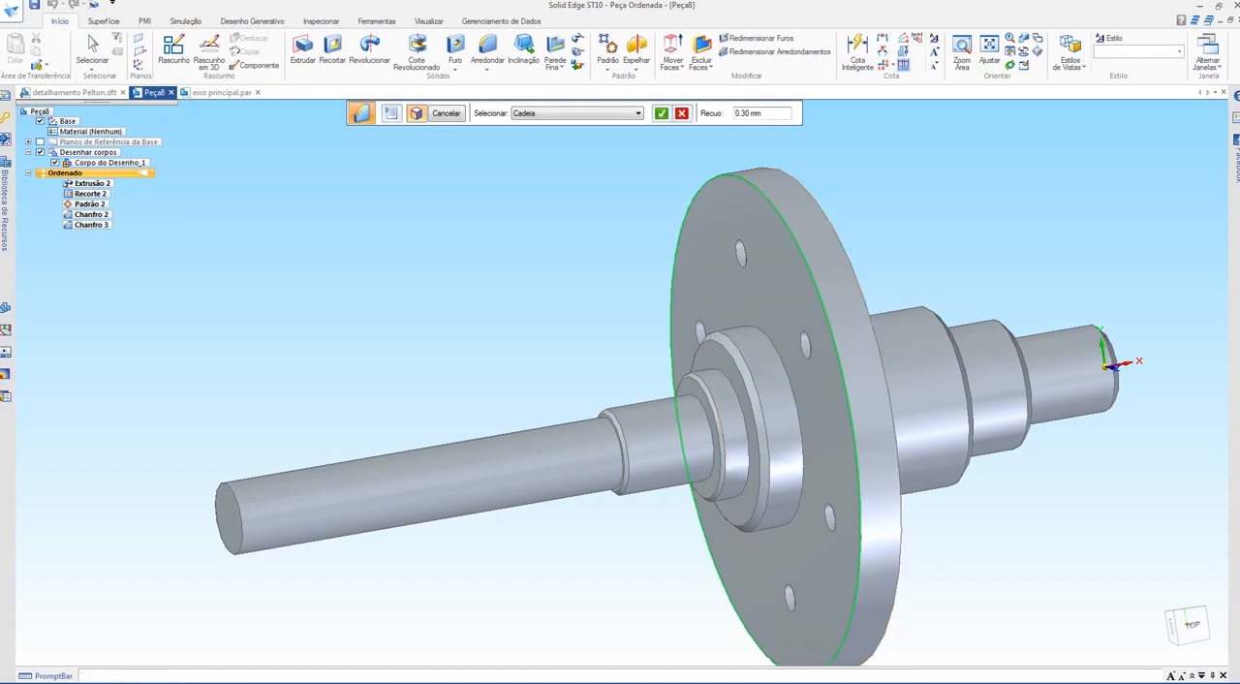
{"action": "key", "text": "Return"}
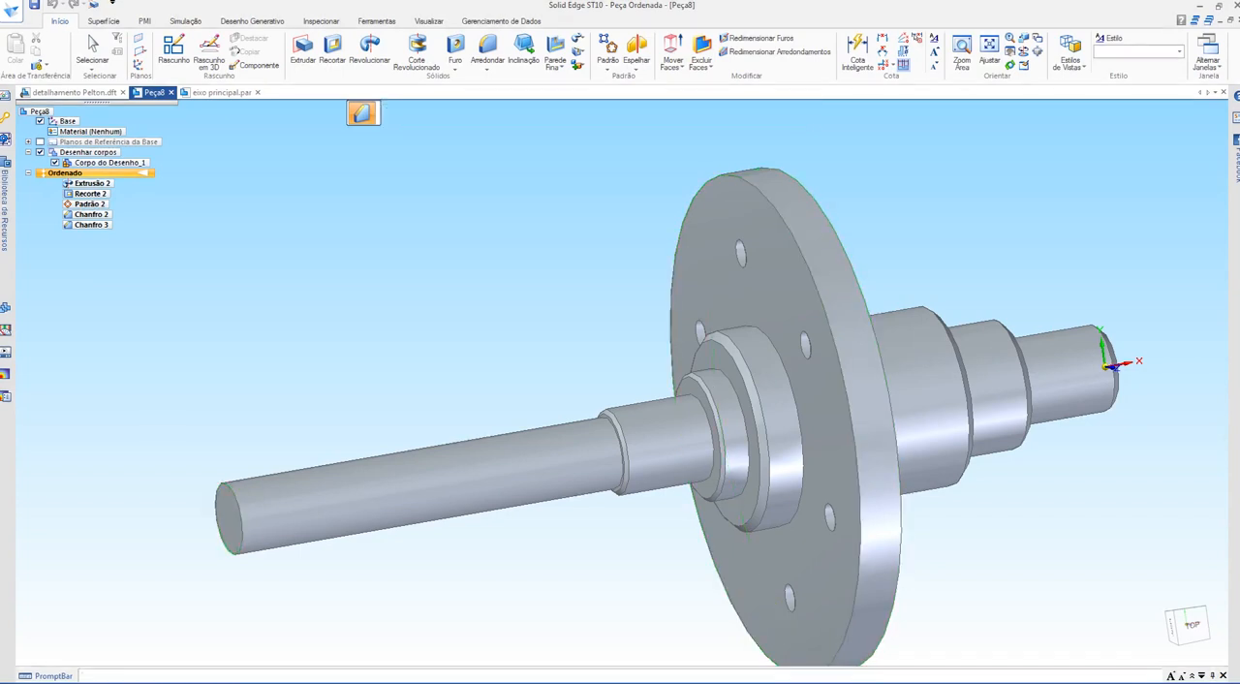
{"action": "middle_click_drag", "start_coordinate": [736, 407], "coordinate": [653, 409]}
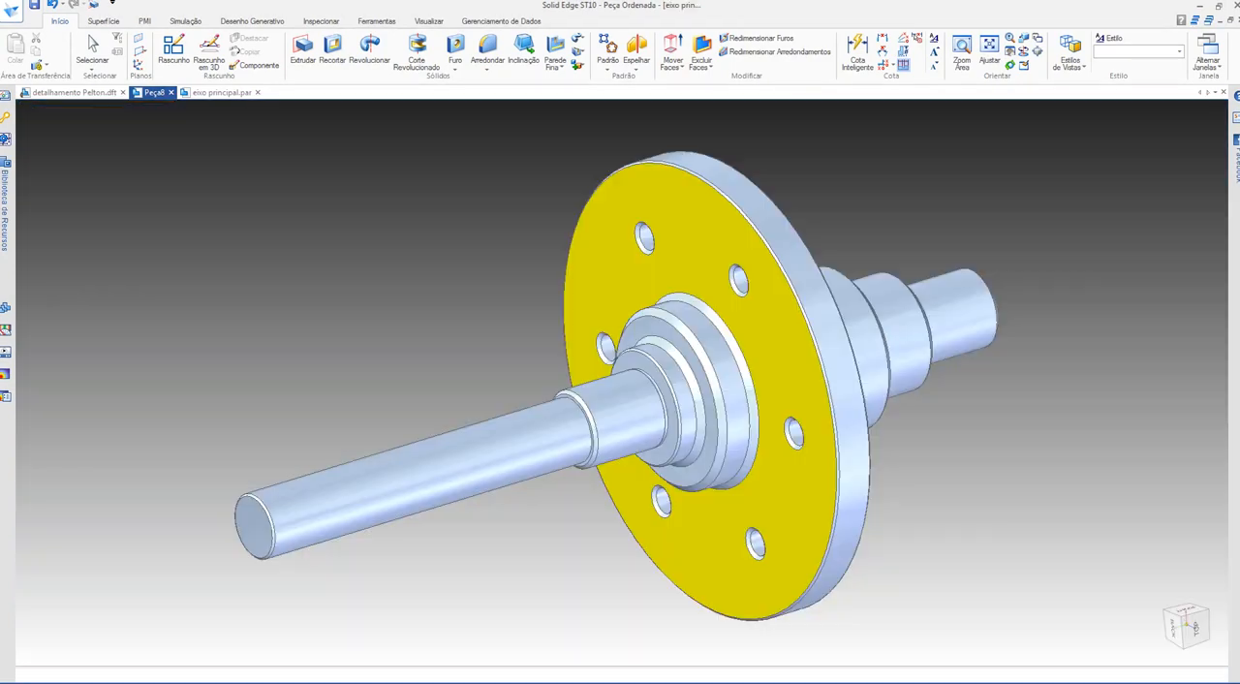
Step: Return to the detail drawing and check the size of the inside-corner chamfer between the two shoulders beside detail B
{"action": "key", "text": "ctrl+Tab"}
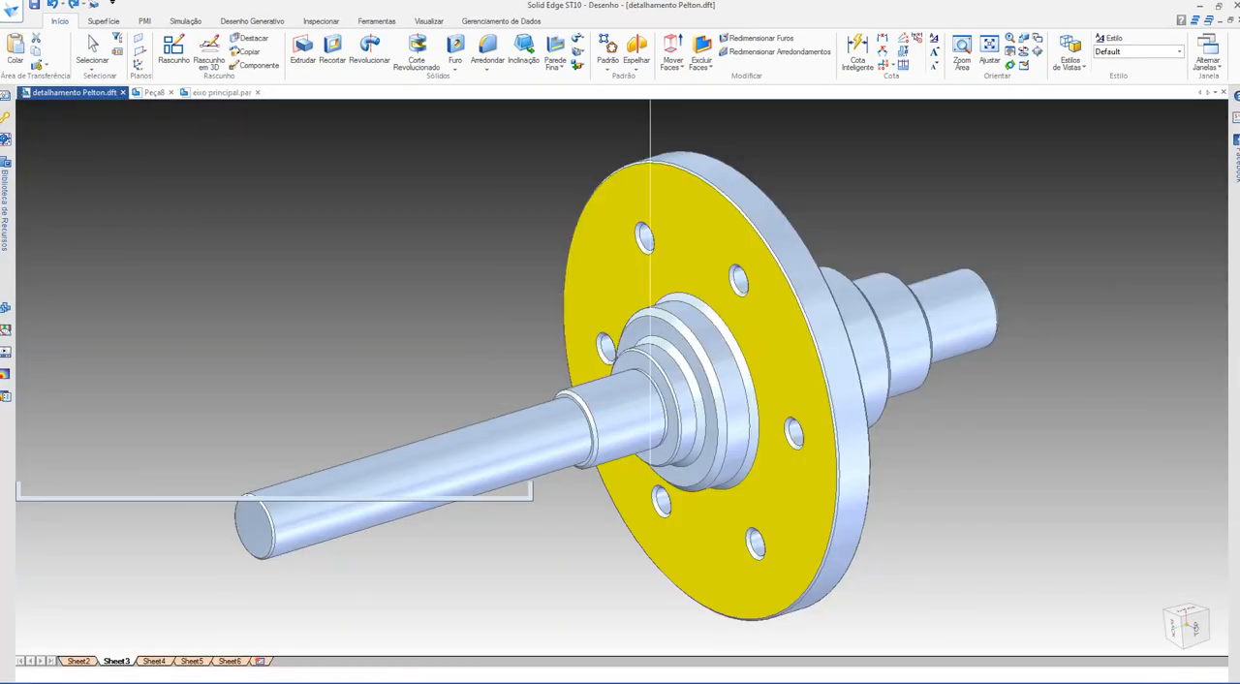
{"action": "scroll", "coordinate": [507, 467], "scroll_direction": "up", "scroll_amount": 5}
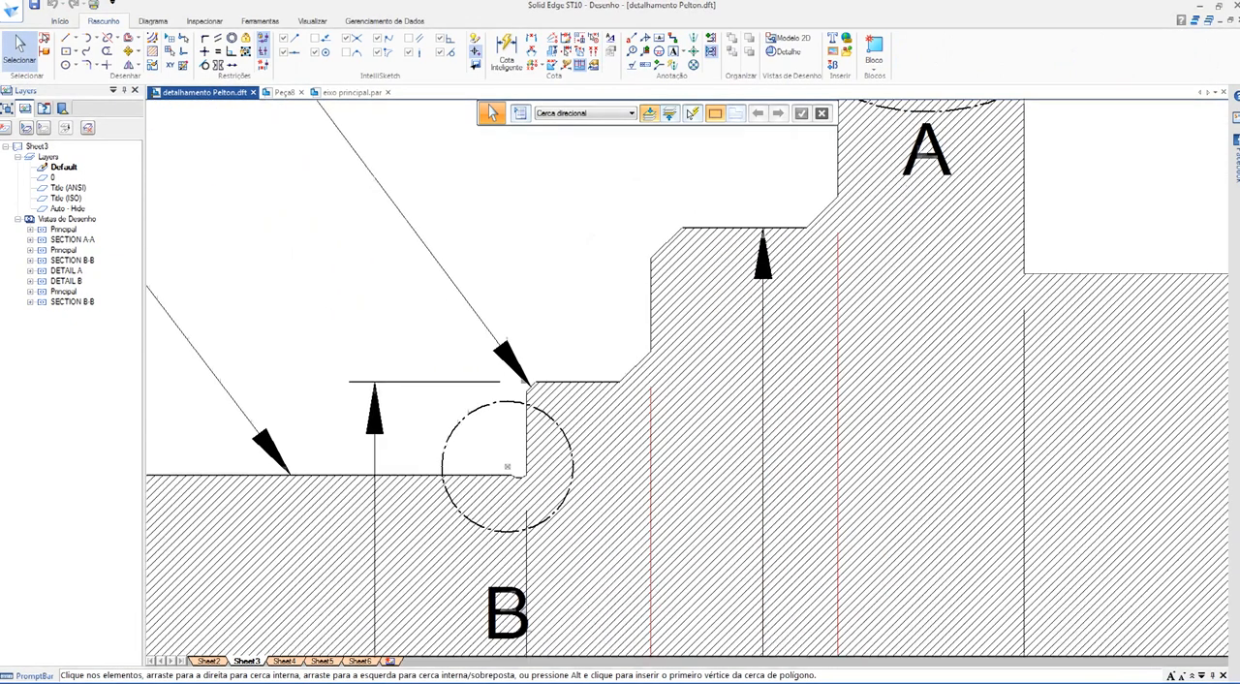
{"action": "middle_click_drag", "start_coordinate": [506, 467], "coordinate": [500, 459]}
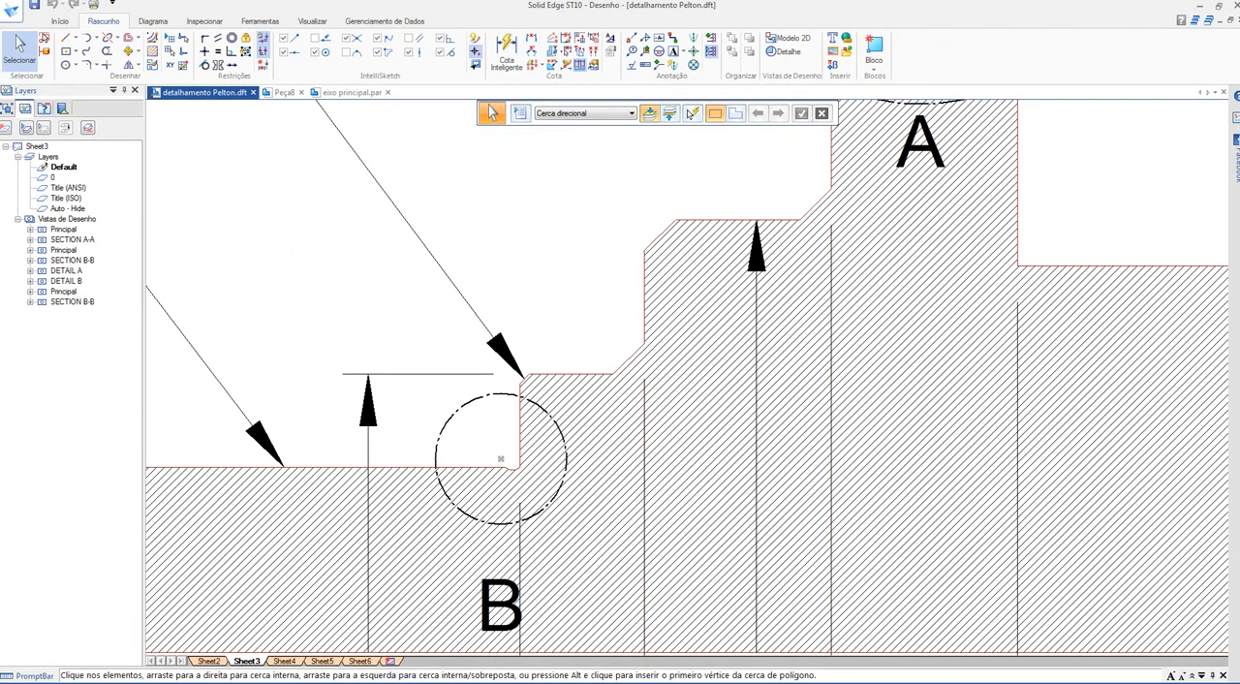
{"action": "left_click", "coordinate": [531, 39]}
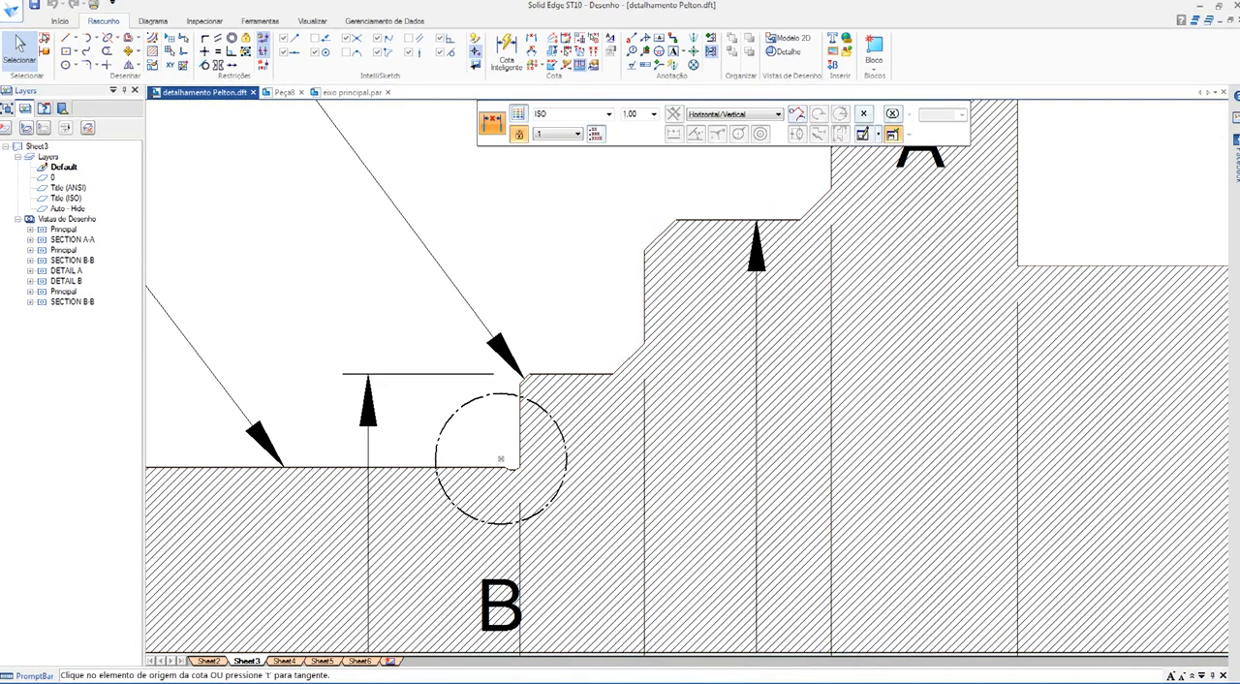
{"action": "scroll", "coordinate": [592, 327], "scroll_direction": "up", "scroll_amount": 5}
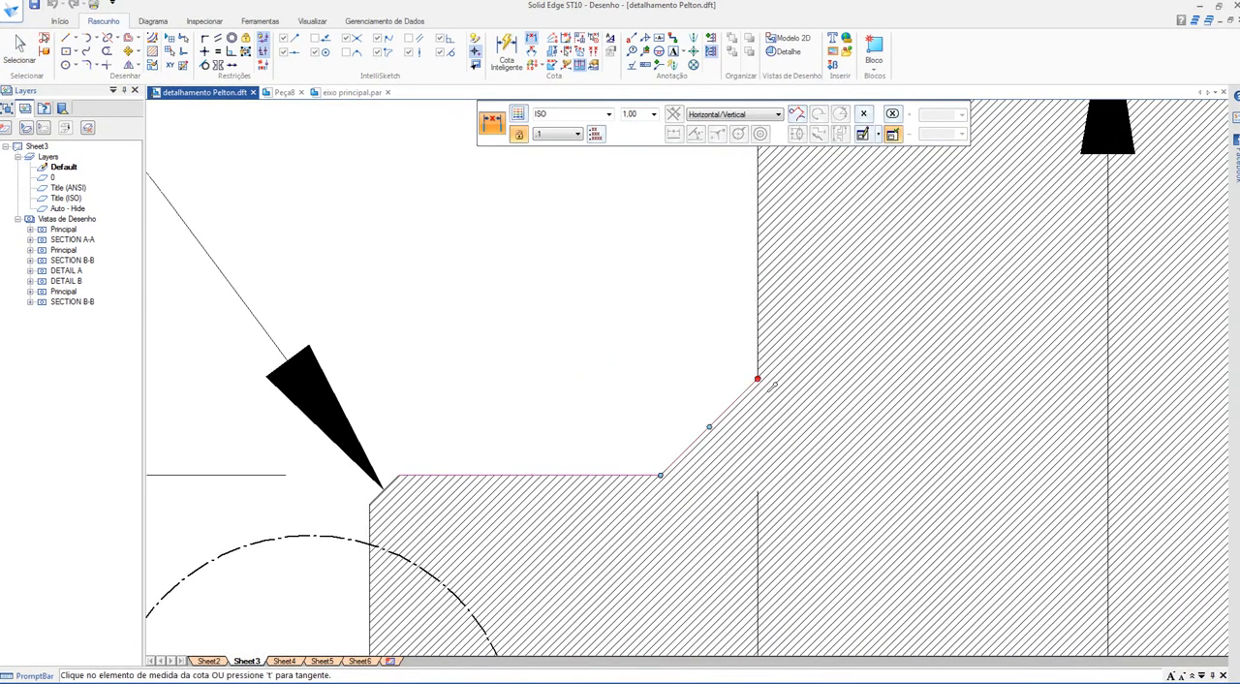
{"action": "left_click", "coordinate": [758, 380]}
{"action": "right_click", "coordinate": [695, 326]}
{"action": "scroll", "coordinate": [669, 372], "scroll_direction": "down", "scroll_amount": 5}
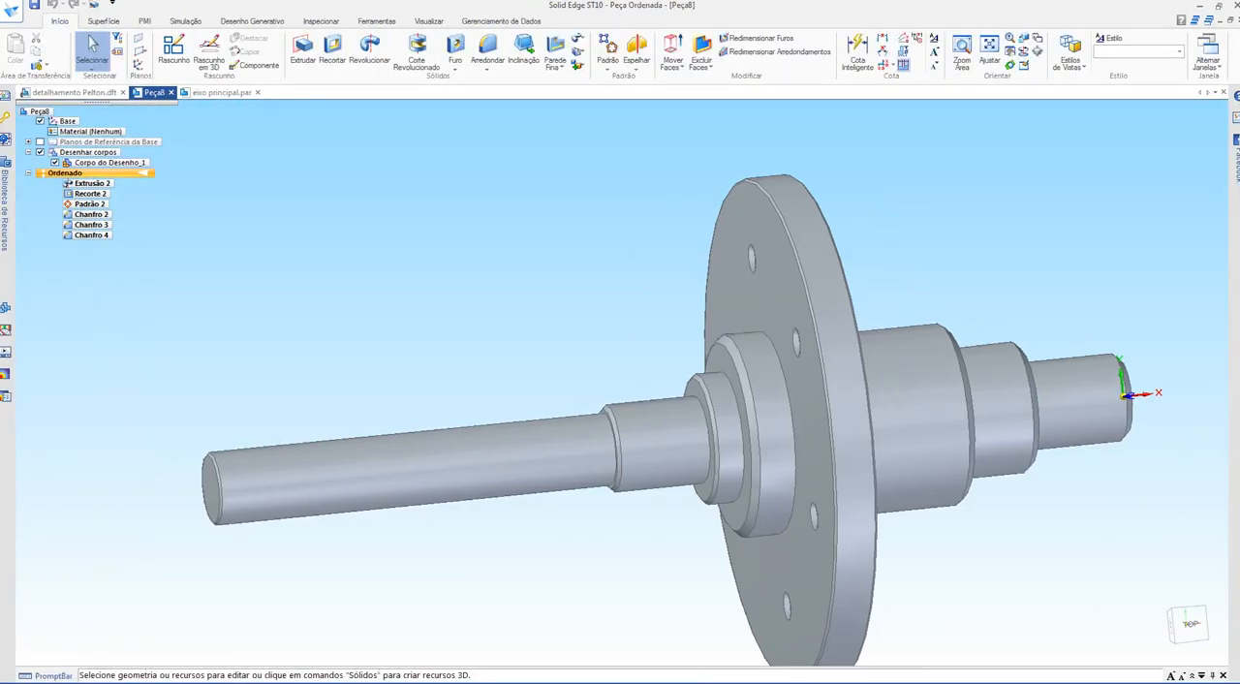
Step: In the part, examine the shoulder corners on the long-shaft side of the flange in the front view
{"action": "key", "text": "ctrl+f"}
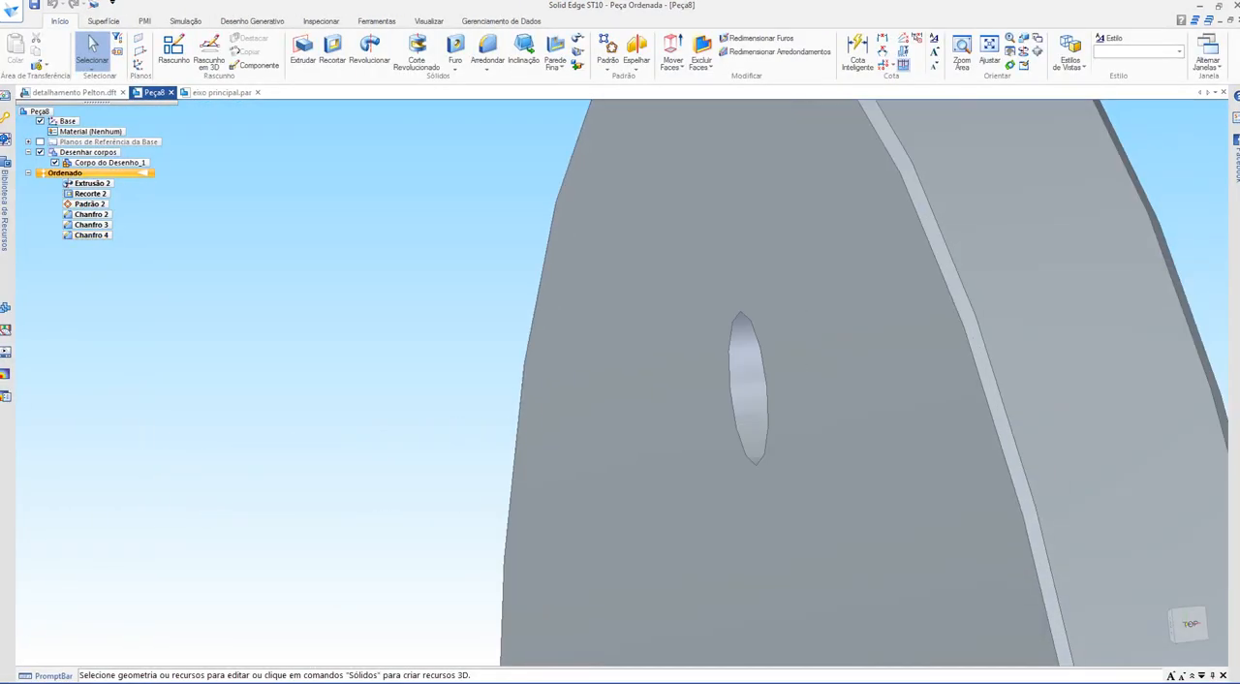
{"action": "scroll", "coordinate": [708, 193], "scroll_direction": "up", "scroll_amount": 6}
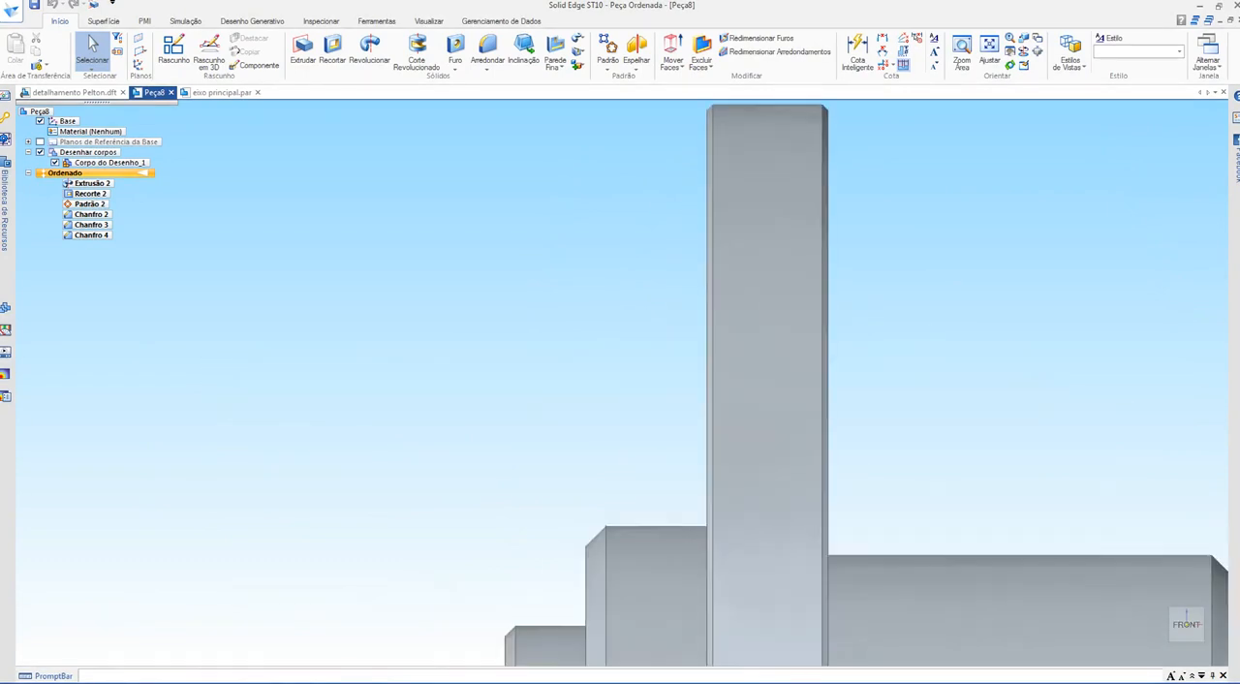
{"action": "middle_click_drag", "start_coordinate": [573, 575], "coordinate": [626, 404], "text": "shift"}
{"action": "scroll", "coordinate": [631, 471], "scroll_direction": "up", "scroll_amount": 4}
{"action": "scroll", "coordinate": [631, 472], "scroll_direction": "up", "scroll_amount": 3}
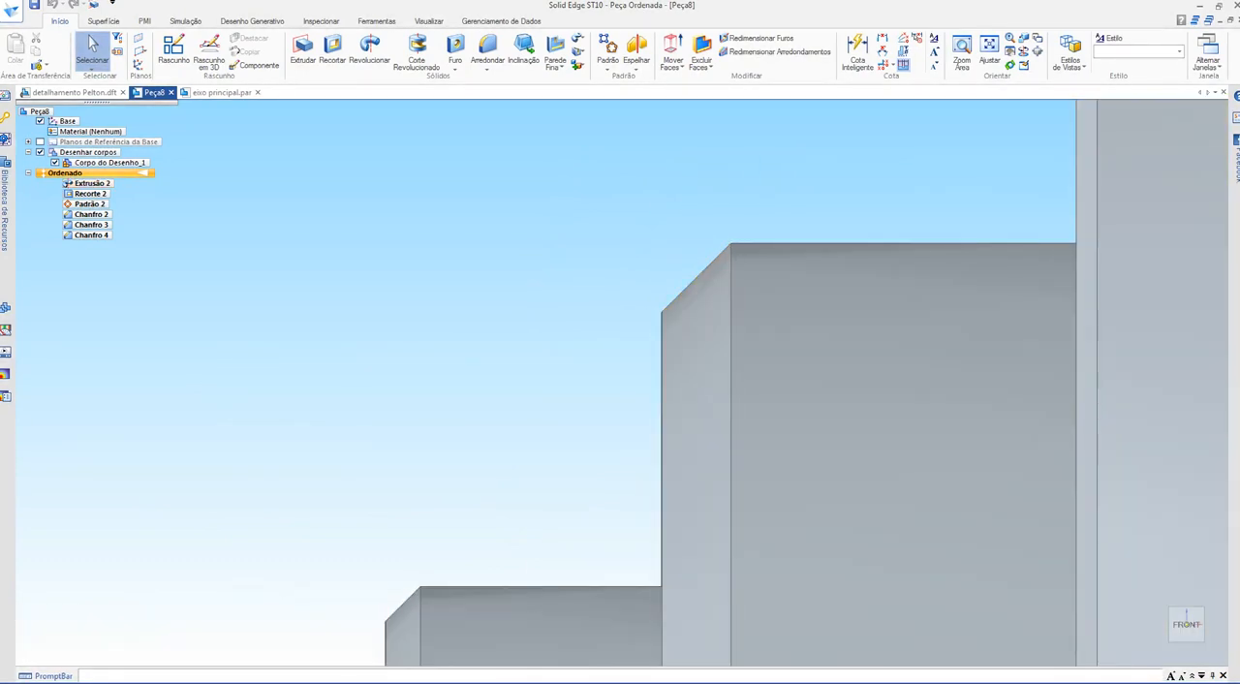
{"action": "scroll", "coordinate": [575, 421], "scroll_direction": "down", "scroll_amount": 6}
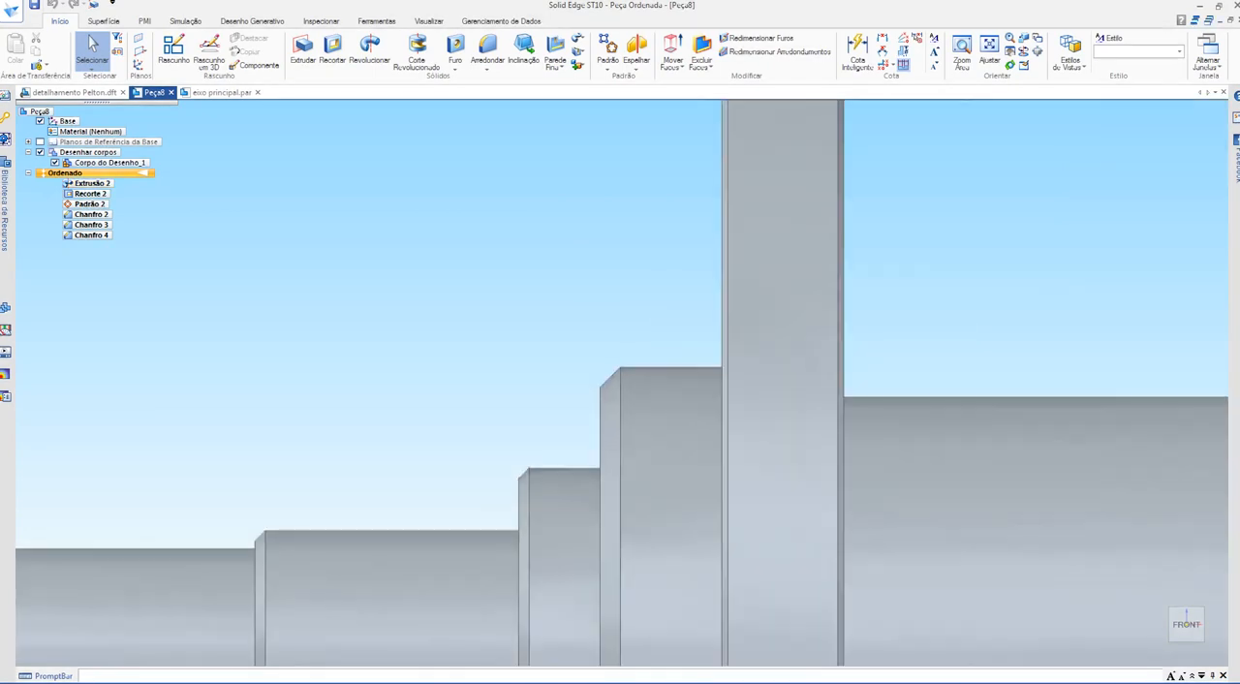
{"action": "middle_click_drag", "start_coordinate": [576, 420], "coordinate": [655, 437]}
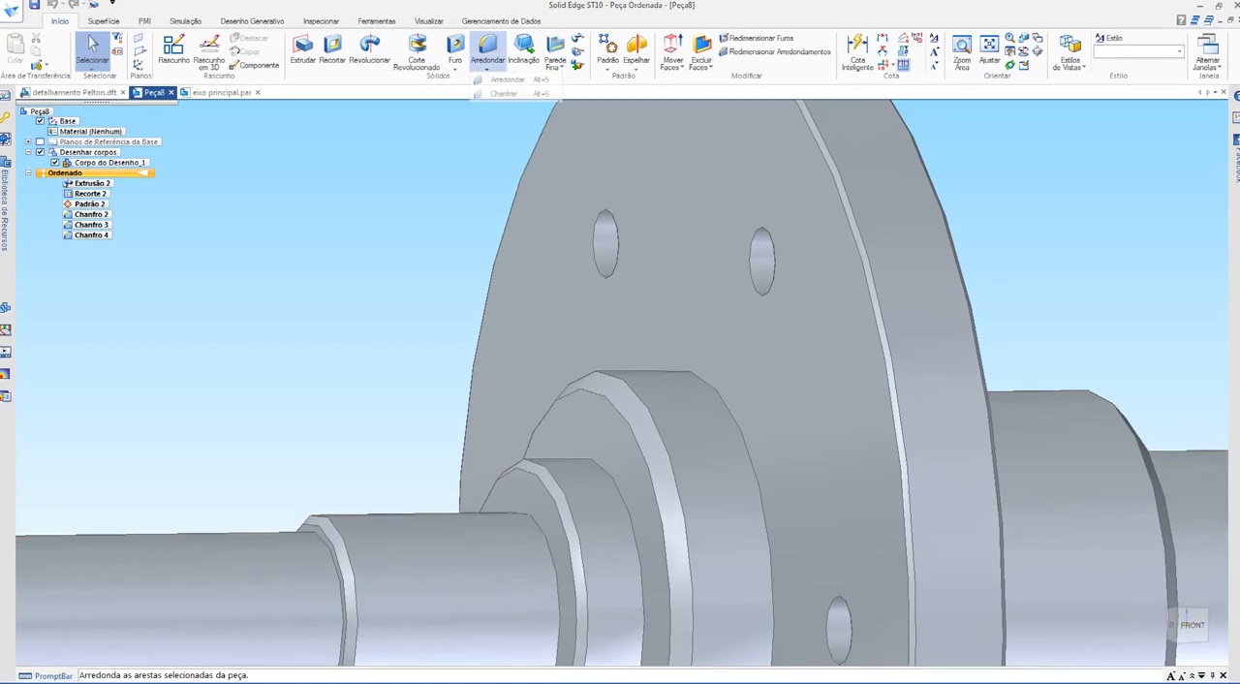
{"action": "left_click", "coordinate": [487, 47]}
{"action": "scroll", "coordinate": [441, 260], "scroll_direction": "down", "scroll_amount": 3}
{"action": "middle_click_drag", "start_coordinate": [441, 260], "coordinate": [440, 302]}
{"action": "key", "text": "Escape"}
Step: Go back to the detail drawing and review the inside corners beside the flange in section B-B
{"action": "key", "text": "ctrl+Tab"}
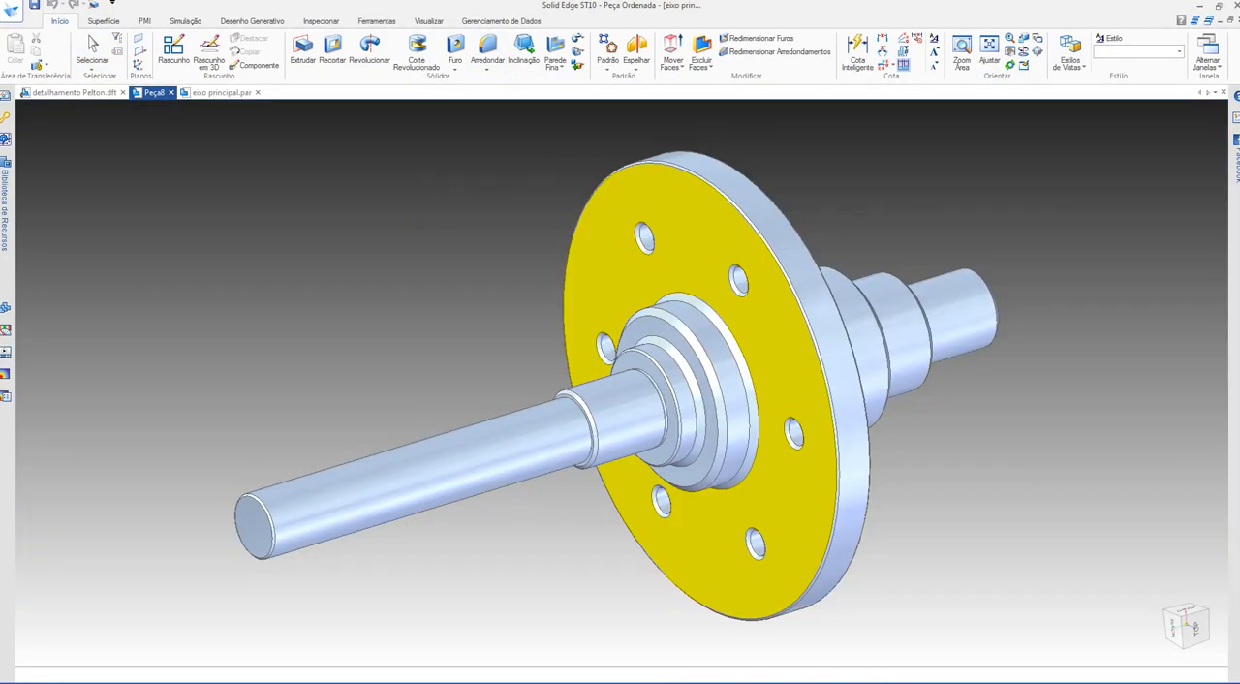
{"action": "key", "text": "ctrl+Tab"}
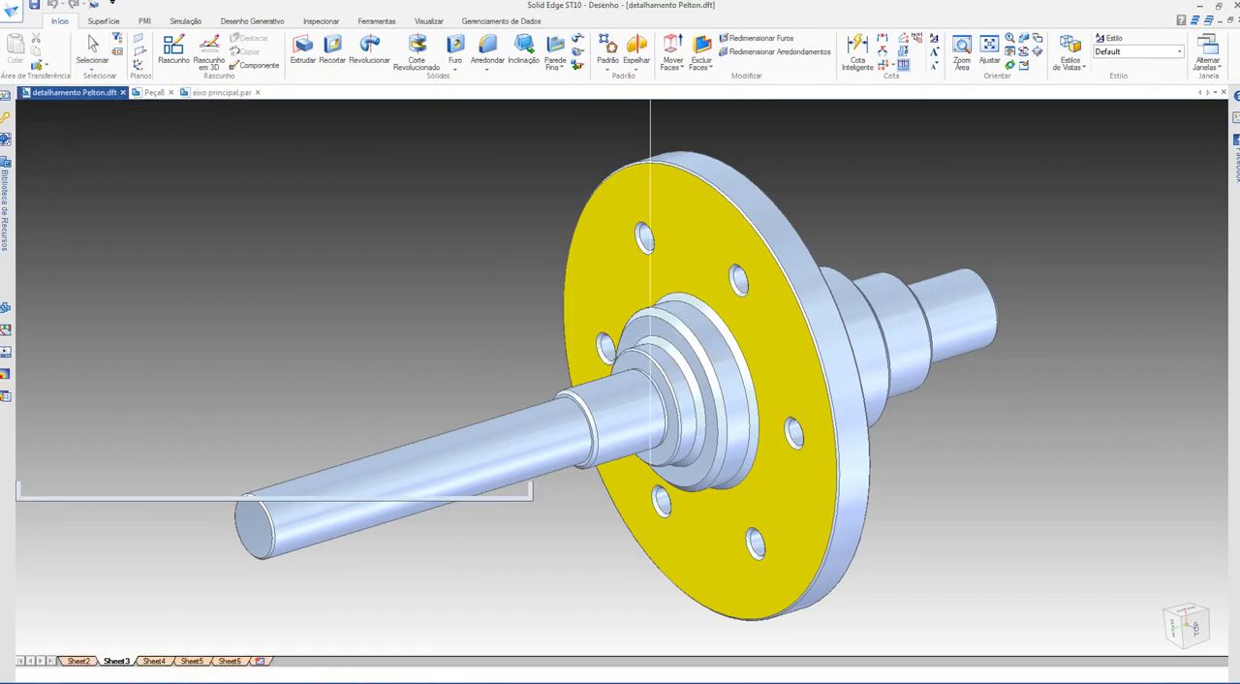
{"action": "scroll", "coordinate": [693, 448], "scroll_direction": "down", "scroll_amount": 3}
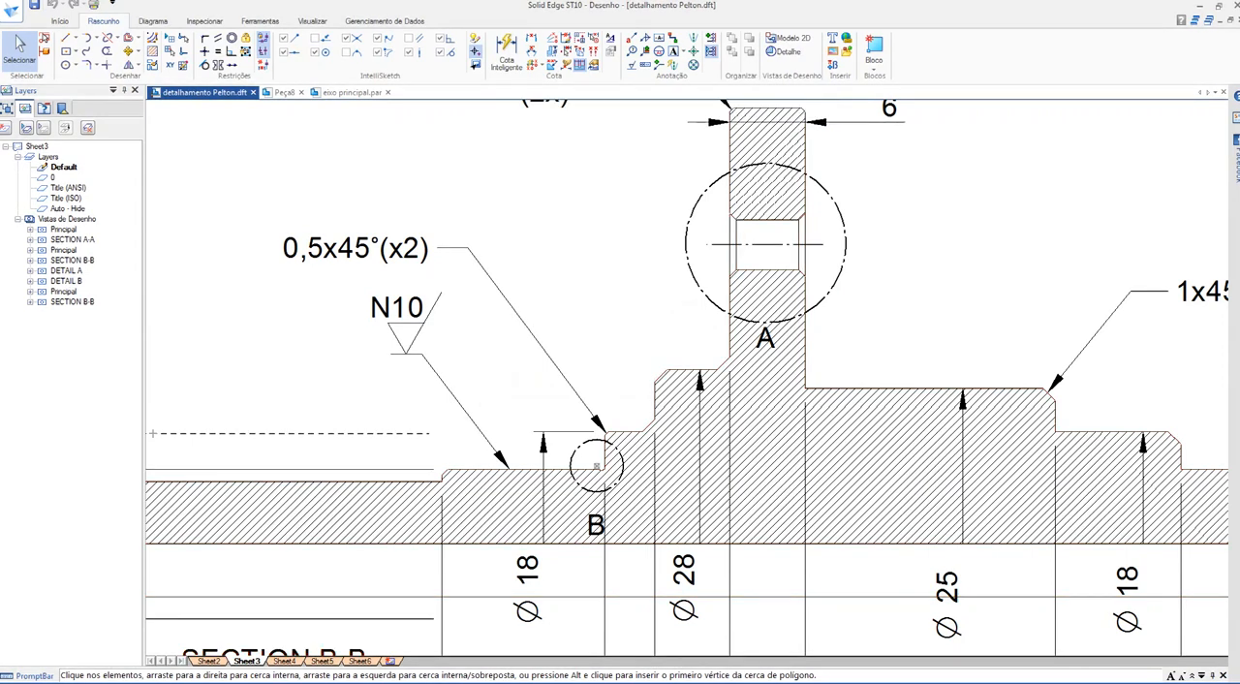
{"action": "key", "text": "ctrl+Tab"}
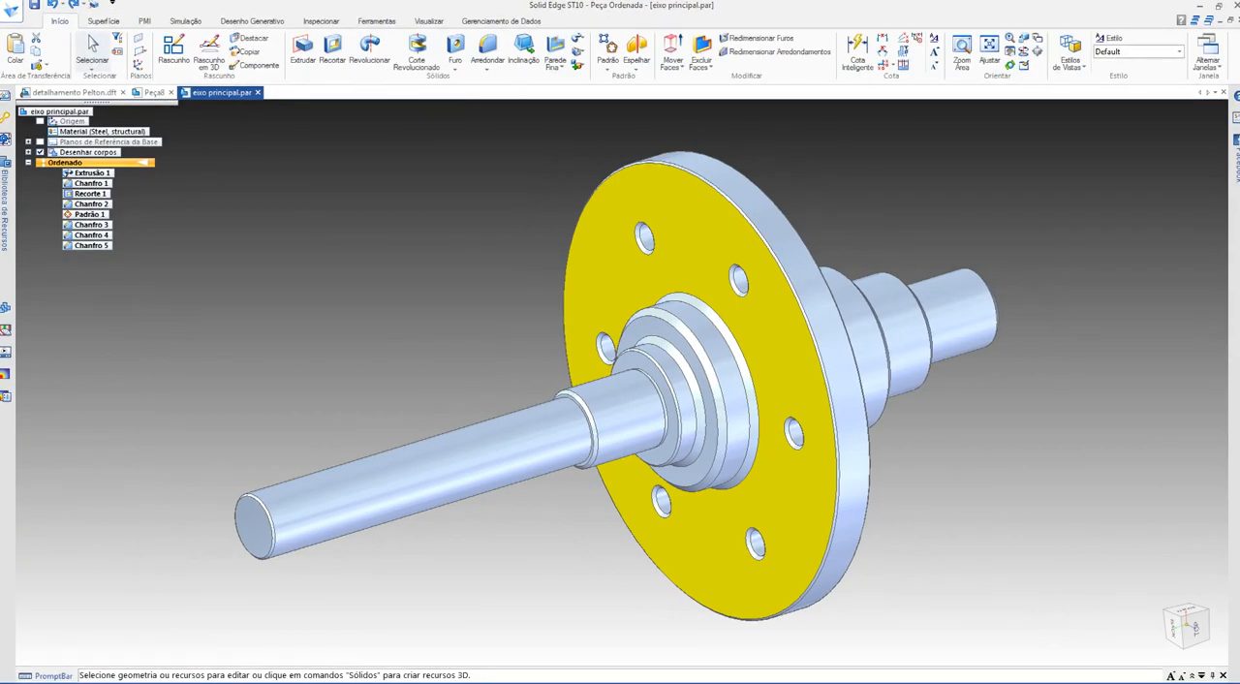
{"action": "left_click", "coordinate": [488, 67]}
{"action": "left_click", "coordinate": [511, 93]}
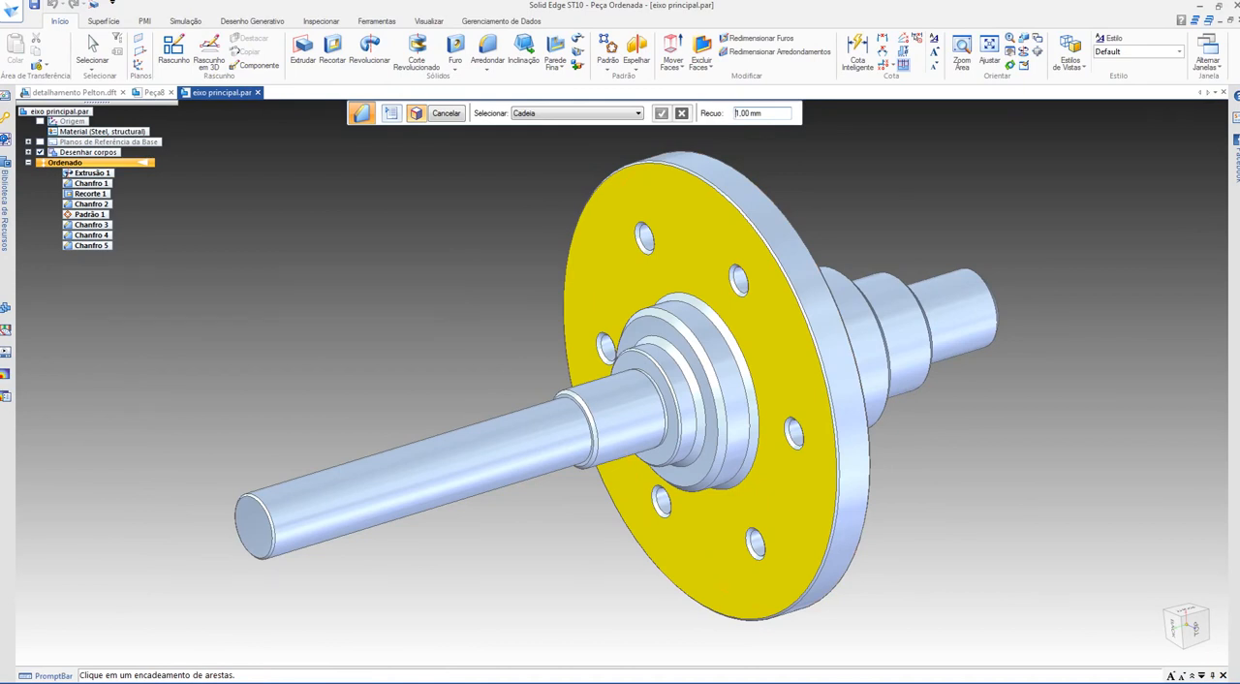
{"action": "key", "text": "ctrl+Tab"}
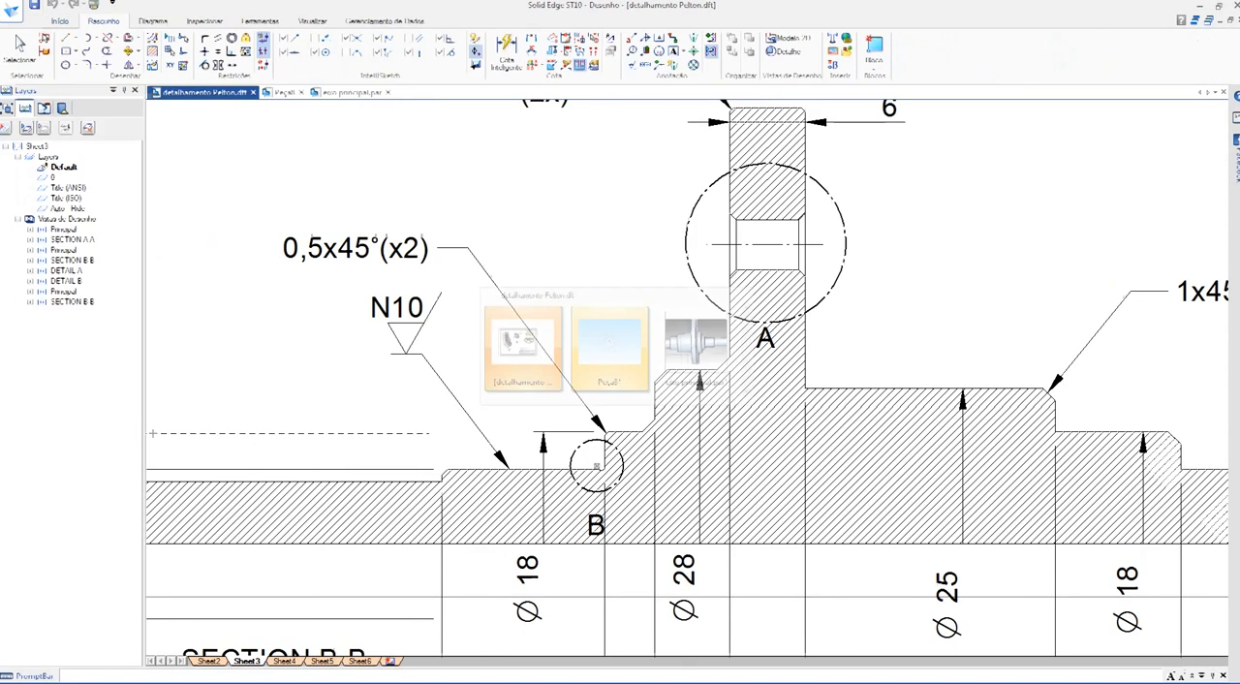
{"action": "key", "text": "ctrl+Tab"}
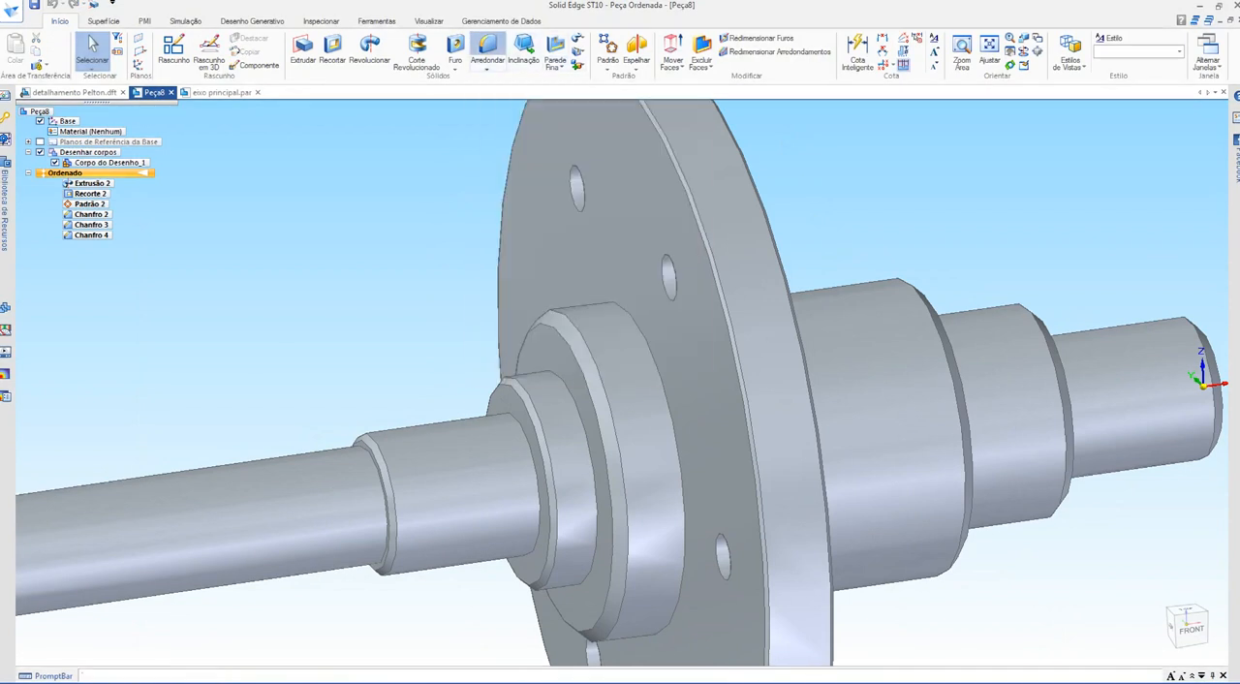
Step: Chamfer the two inside corners at the base of the shoulders on the long-shaft side of the flange with a 1 mm setback
{"action": "left_click", "coordinate": [488, 48]}
{"action": "left_click", "coordinate": [487, 68]}
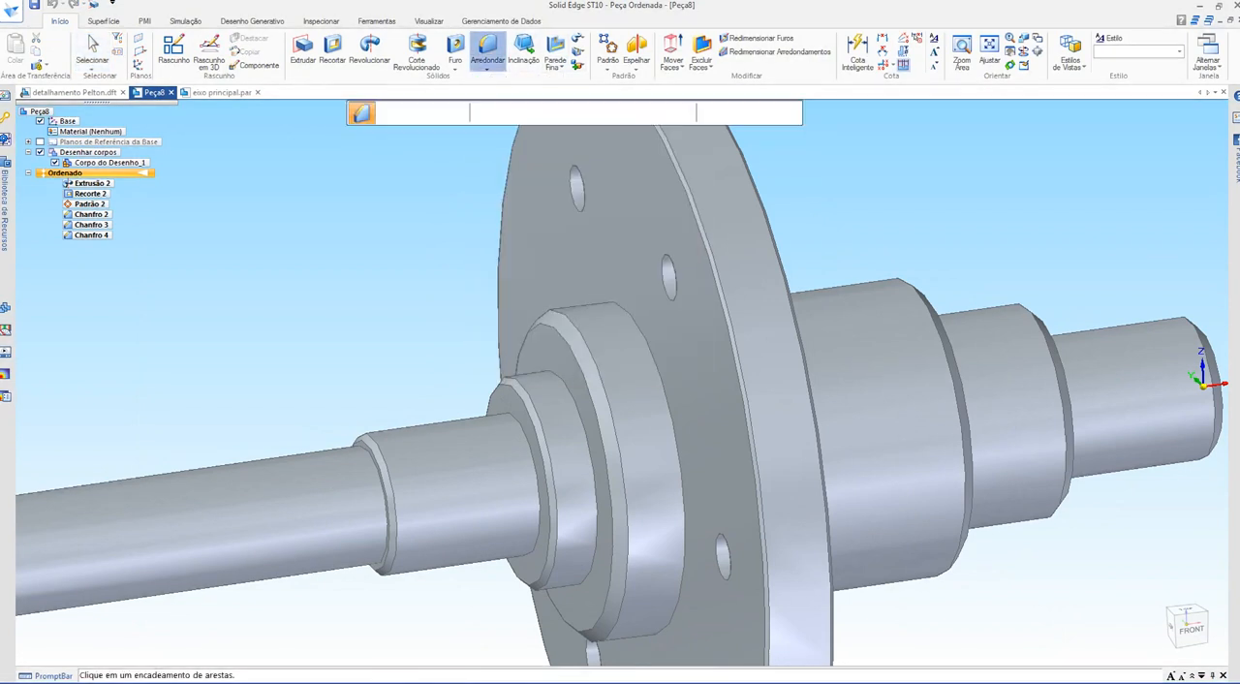
{"action": "type", "text": "1"}
{"action": "key", "text": "Return"}
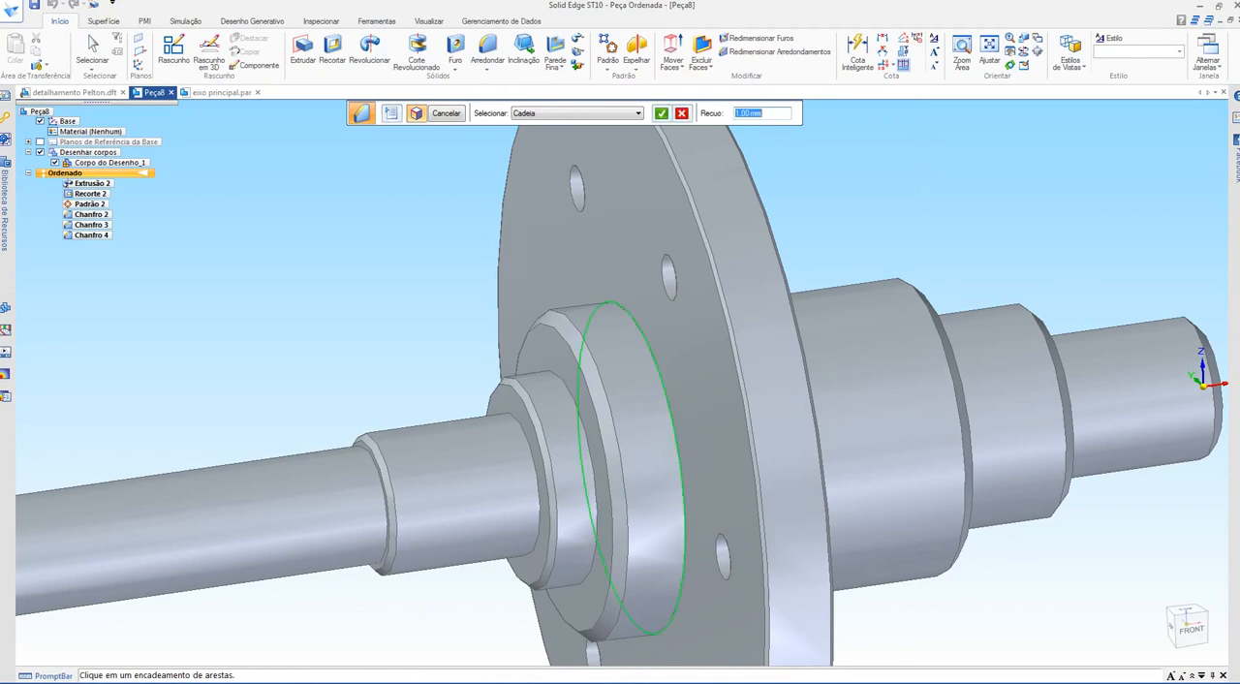
{"action": "left_click", "coordinate": [590, 452]}
{"action": "middle_click_drag", "start_coordinate": [593, 454], "coordinate": [616, 473]}
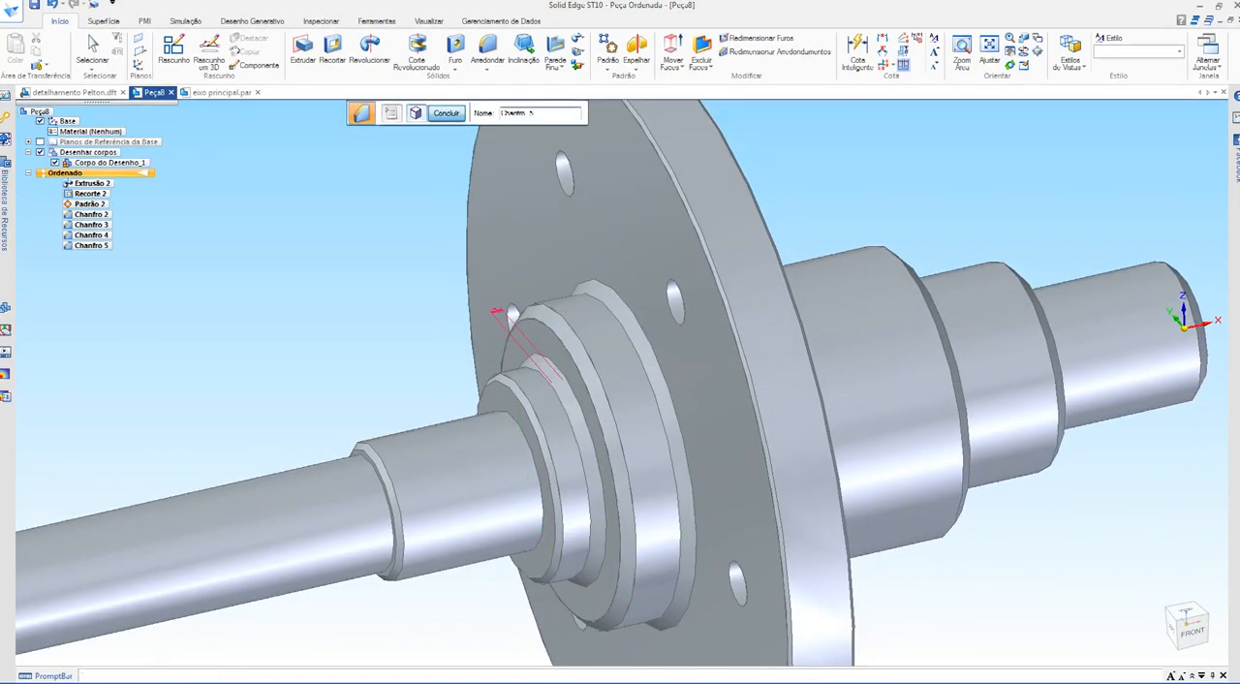
{"action": "key", "text": "Return"}
Step: Inspect the chamfered shaft on both sides of the flange and check the Google Meet window before returning to Solid Edge
{"action": "scroll", "coordinate": [442, 203], "scroll_direction": "down", "scroll_amount": 1}
{"action": "middle_click_drag", "start_coordinate": [436, 310], "coordinate": [677, 274], "text": "shift"}
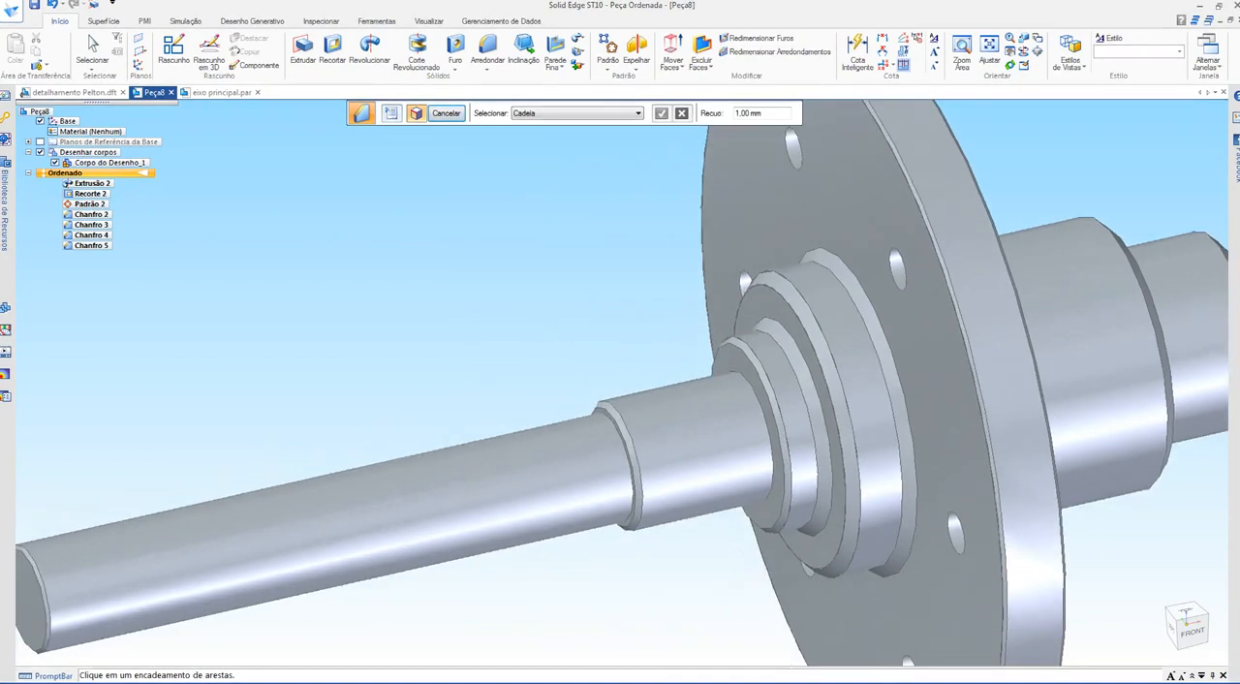
{"action": "scroll", "coordinate": [350, 257], "scroll_direction": "down", "scroll_amount": 3}
{"action": "middle_click_drag", "start_coordinate": [678, 339], "coordinate": [621, 385]}
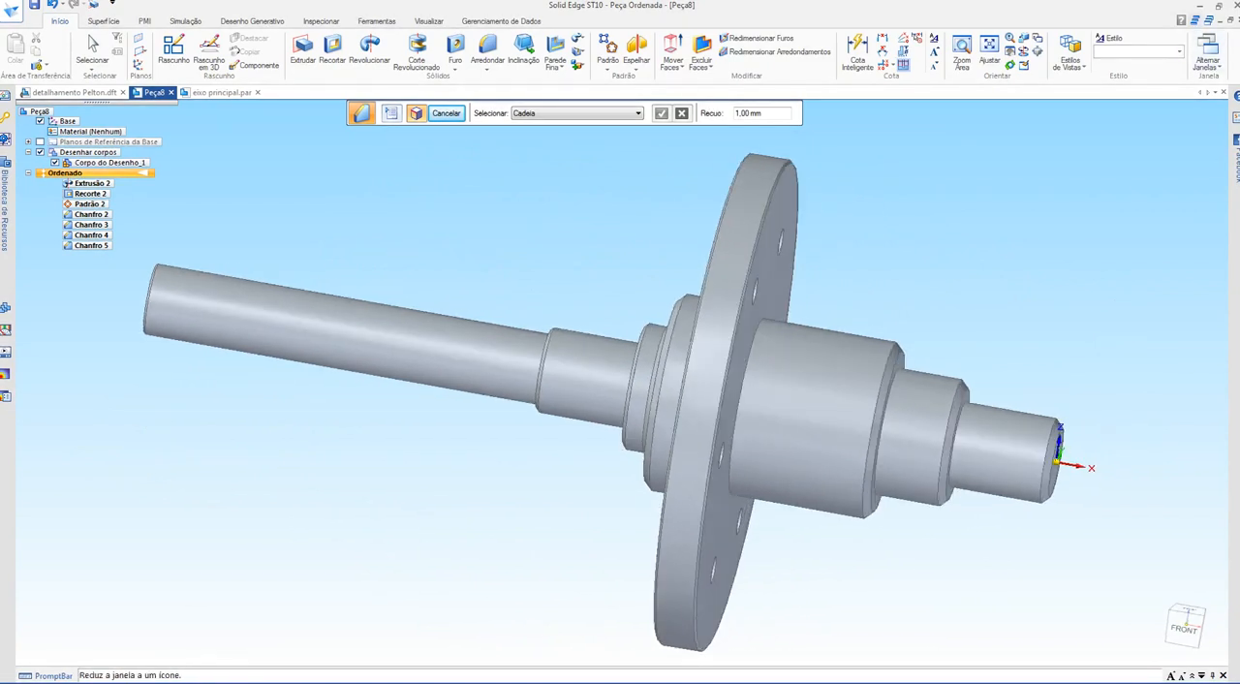
{"action": "left_click", "coordinate": [1199, 6]}
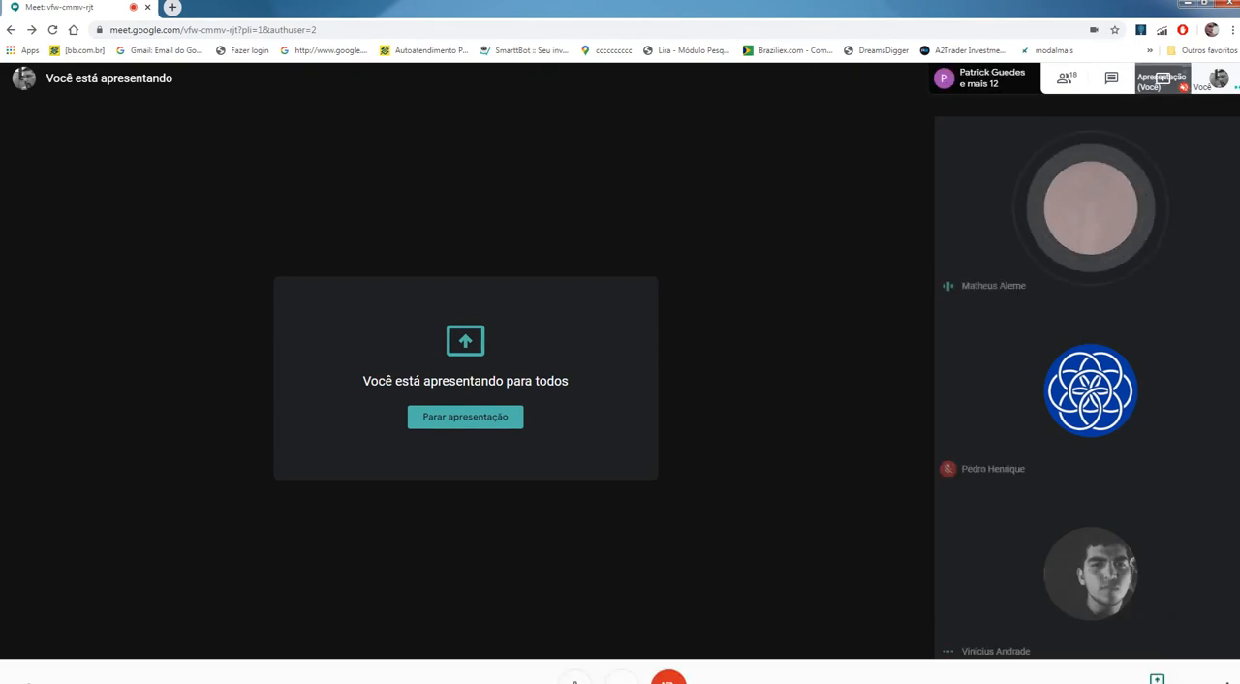
{"action": "key", "text": "alt+Tab"}
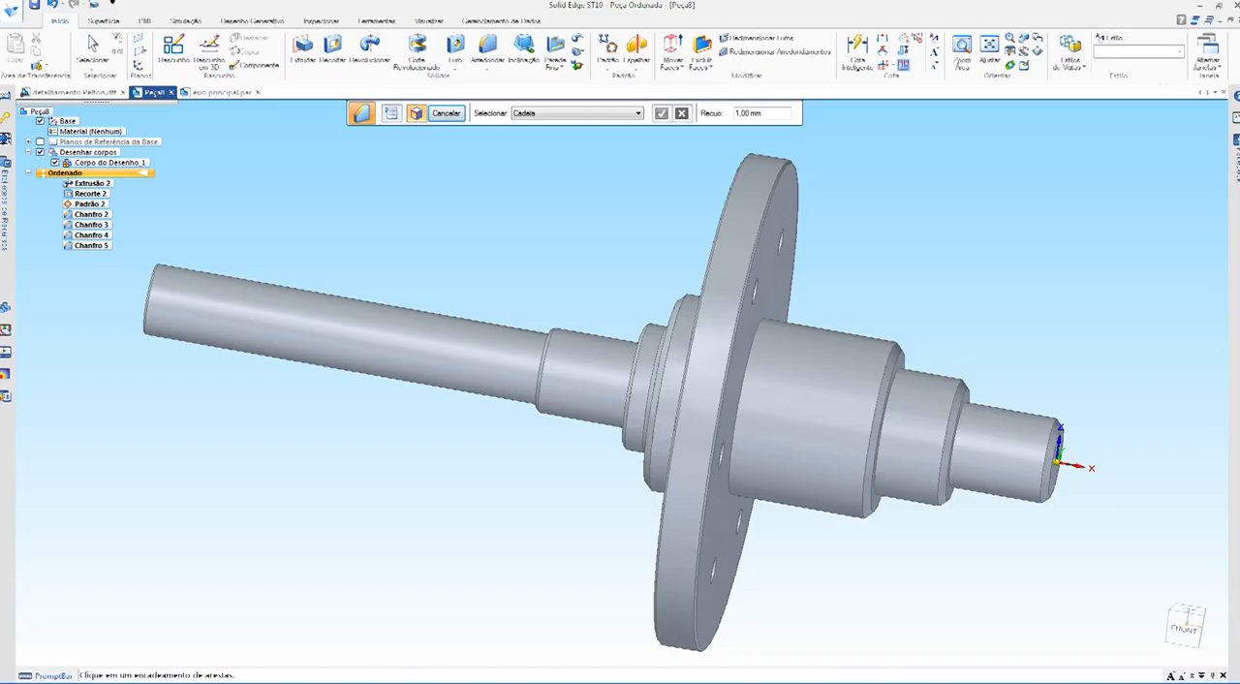
{"action": "middle_click_drag", "start_coordinate": [542, 407], "coordinate": [726, 406]}
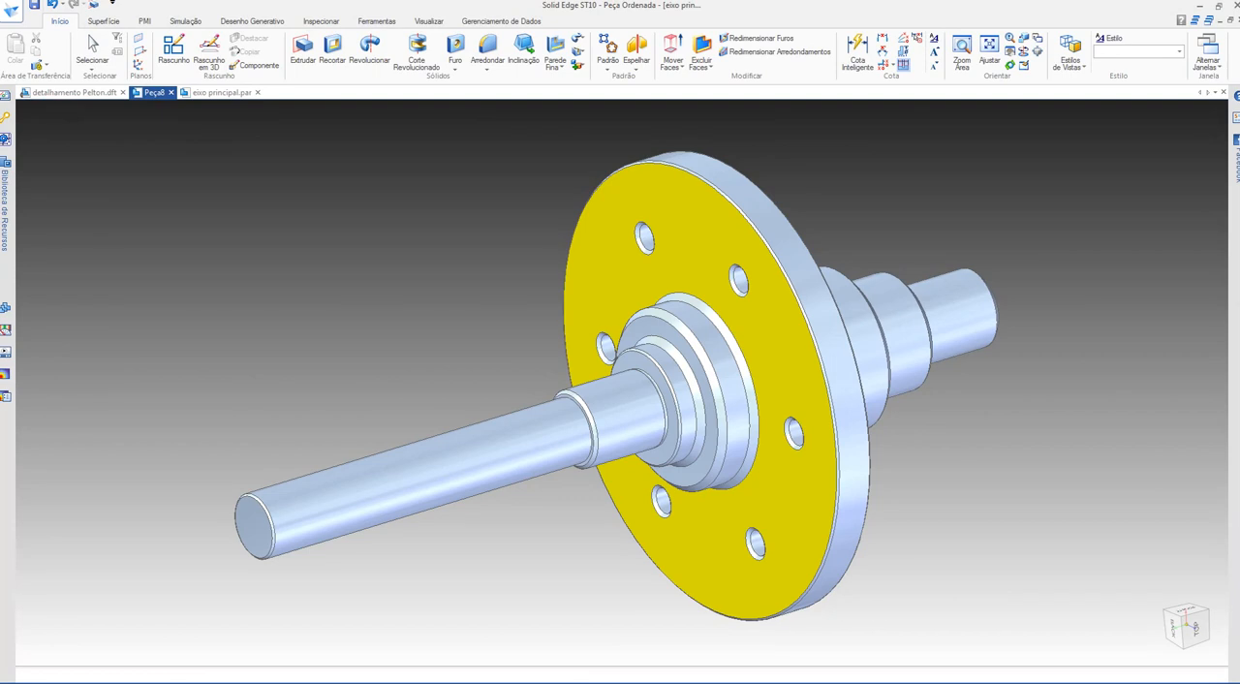
Step: Return to the detail drawing and check the hole chamfer callout in Detail A
{"action": "left_click", "coordinate": [72, 92]}
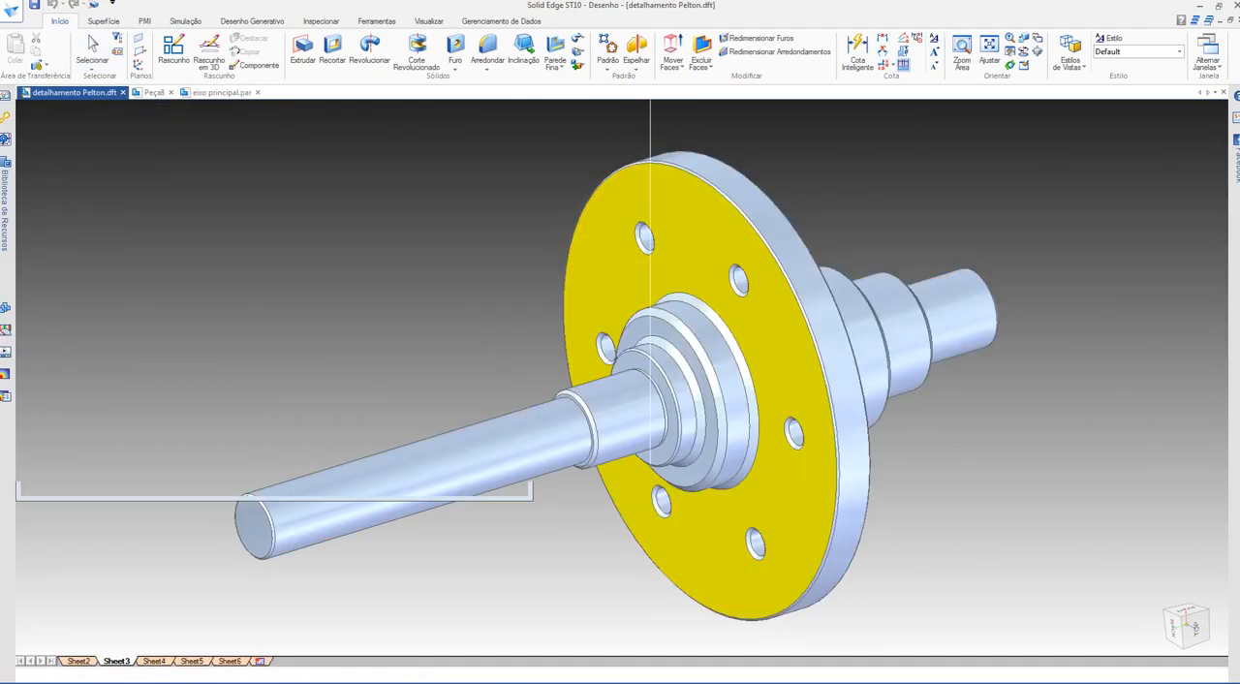
{"action": "scroll", "coordinate": [741, 198], "scroll_direction": "up", "scroll_amount": 6}
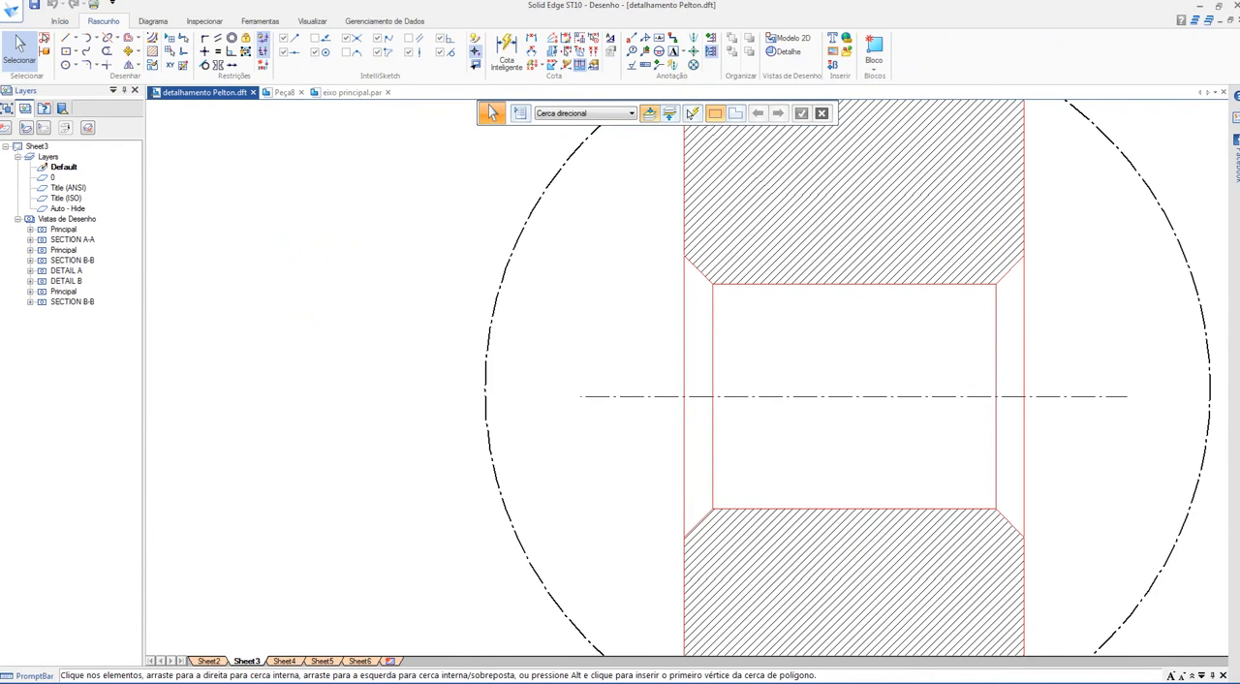
{"action": "scroll", "coordinate": [701, 288], "scroll_direction": "down", "scroll_amount": 9}
{"action": "mouse_move", "coordinate": [630, 484]}
{"action": "middle_mouse_down"}
{"action": "mouse_move", "coordinate": [715, 339]}
{"action": "mouse_move", "coordinate": [763, 142]}
{"action": "middle_mouse_up"}
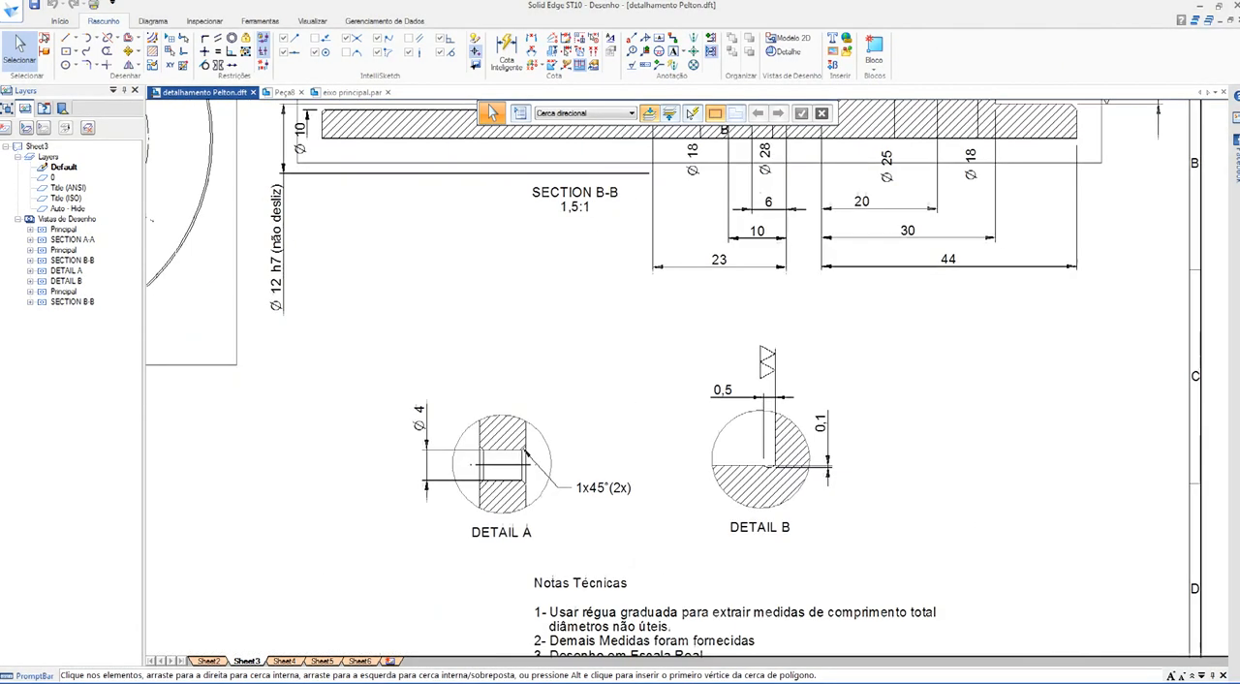
{"action": "scroll", "coordinate": [544, 501], "scroll_direction": "up", "scroll_amount": 5}
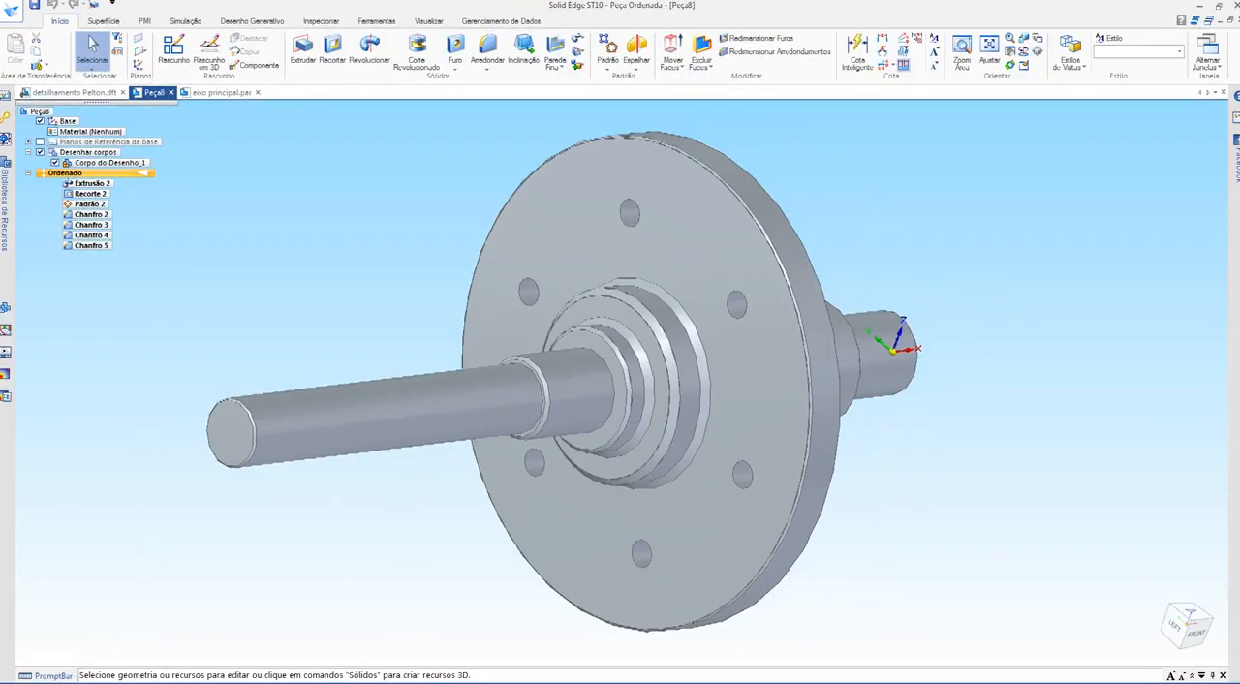
Step: Chamfer the edges of the upper flange hole on both flange faces with a 1 mm setback
{"action": "middle_click_drag", "start_coordinate": [629, 377], "coordinate": [585, 402], "text": "shift"}
{"action": "left_click", "coordinate": [487, 67]}
{"action": "left_click", "coordinate": [503, 93]}
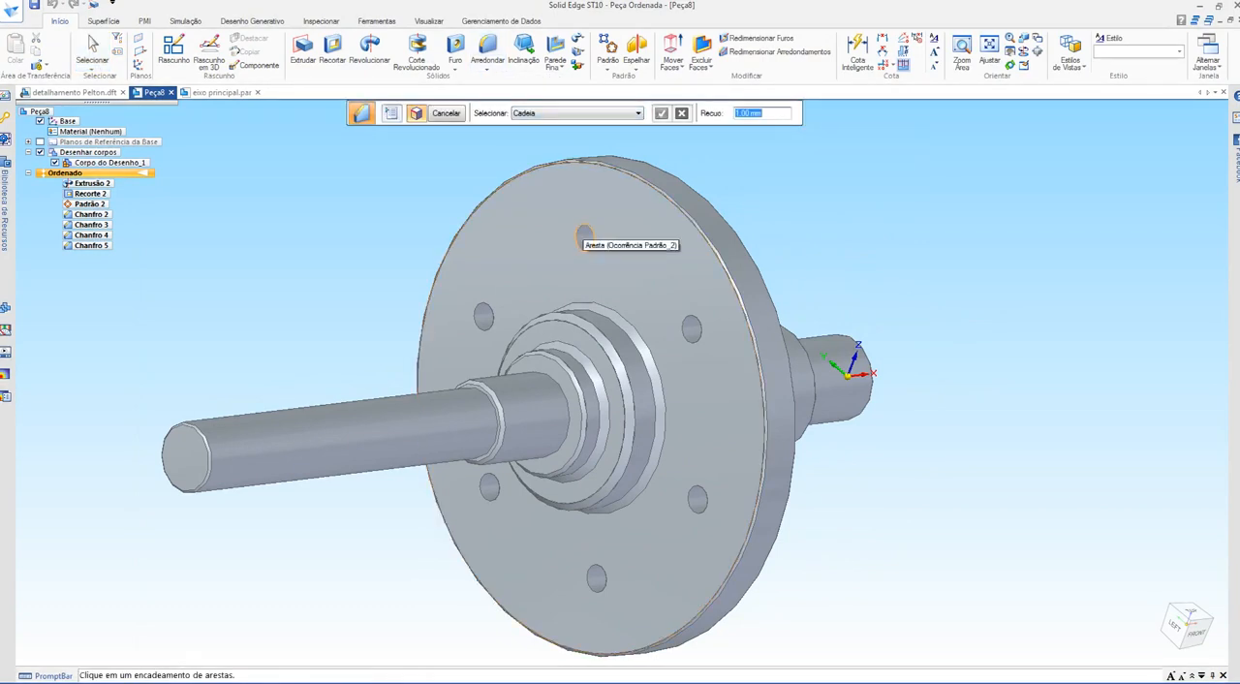
{"action": "middle_click_drag", "start_coordinate": [585, 248], "coordinate": [358, 290]}
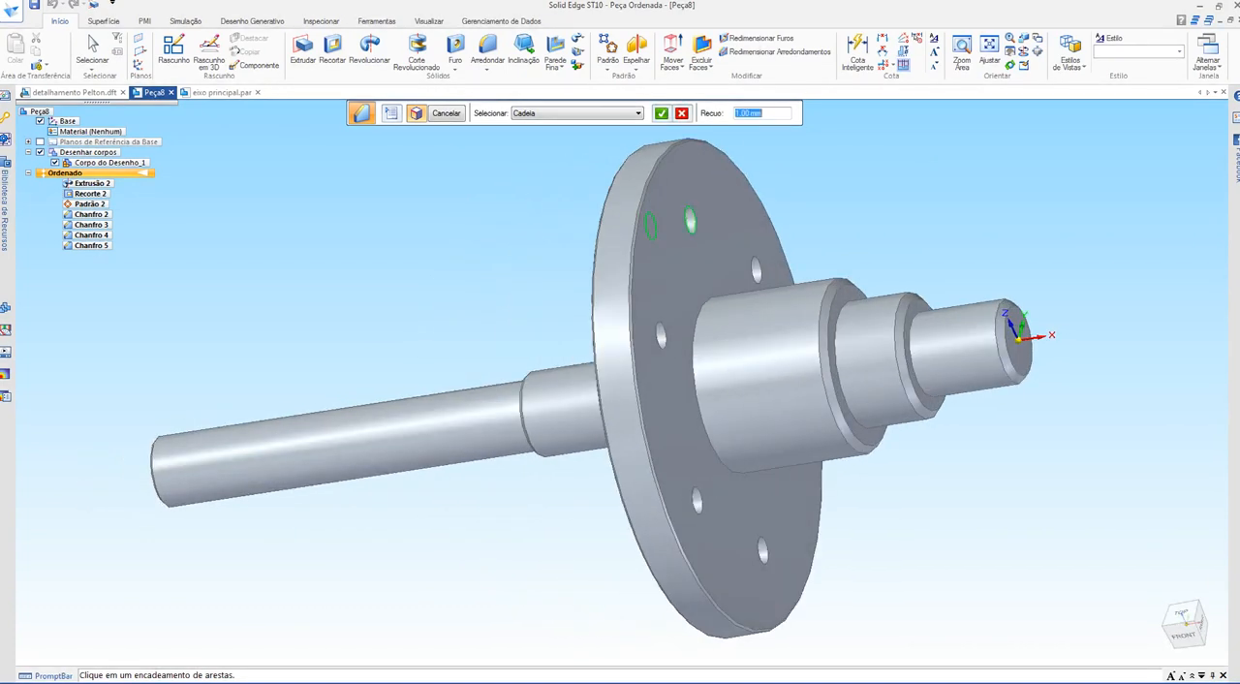
{"action": "key", "text": "Return"}
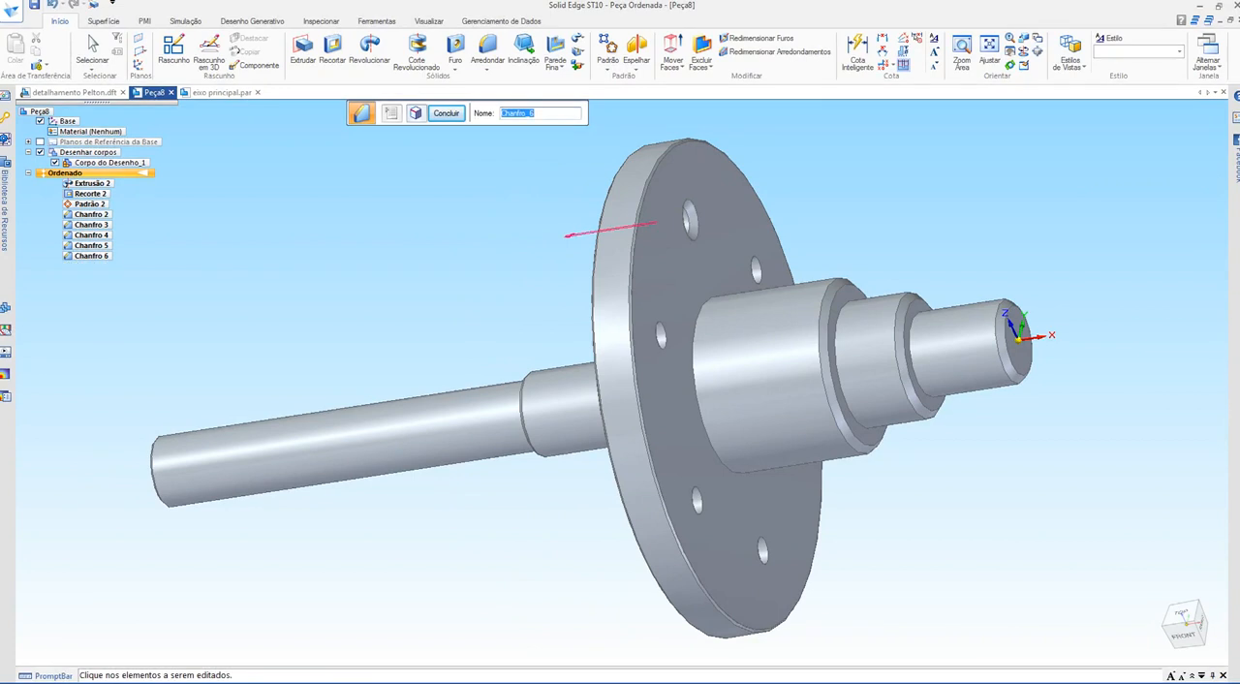
Step: Pattern the hole chamfer on the flange face in a full circle centred on the shaft axis, with 6 occurrences and a 44.51 mm radius
{"action": "middle_click_drag", "start_coordinate": [407, 291], "coordinate": [587, 276]}
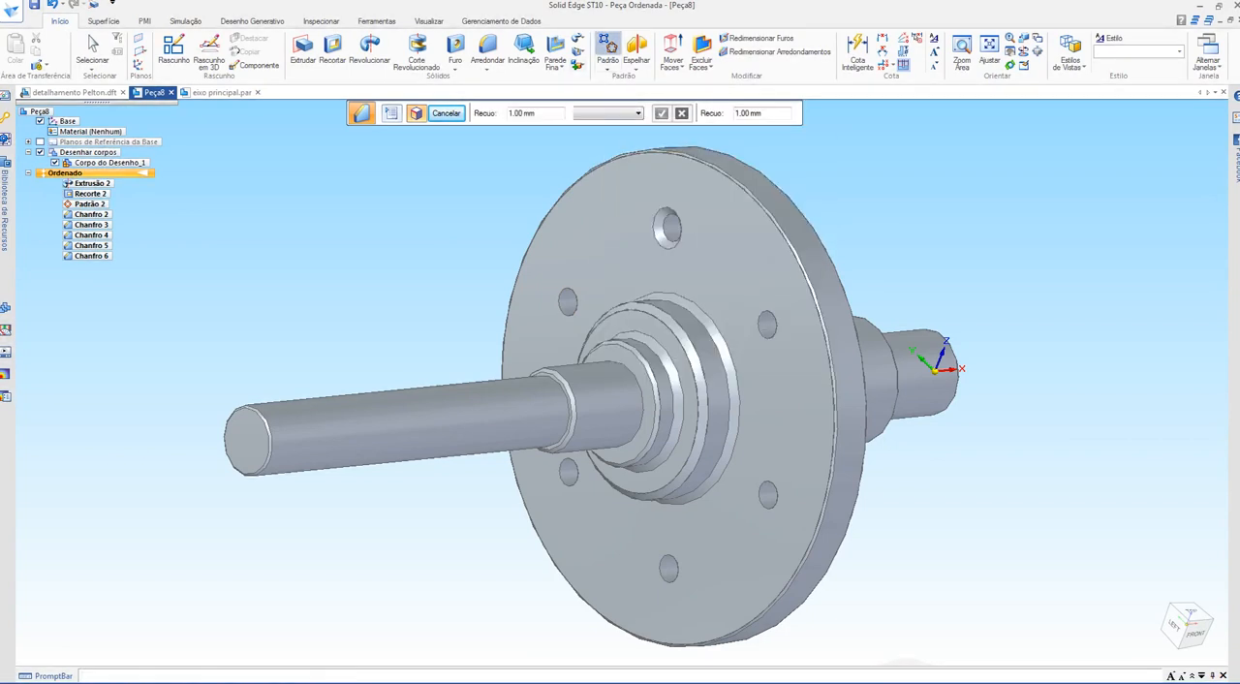
{"action": "left_click", "coordinate": [608, 46]}
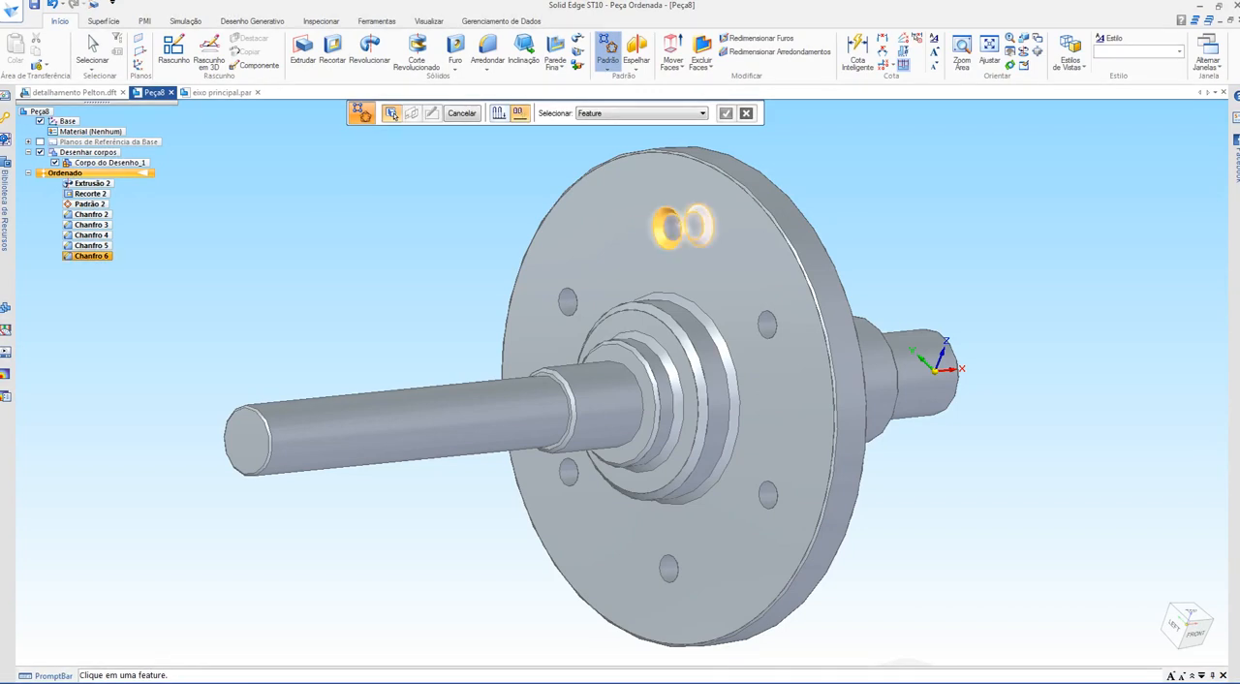
{"action": "left_click", "coordinate": [659, 234]}
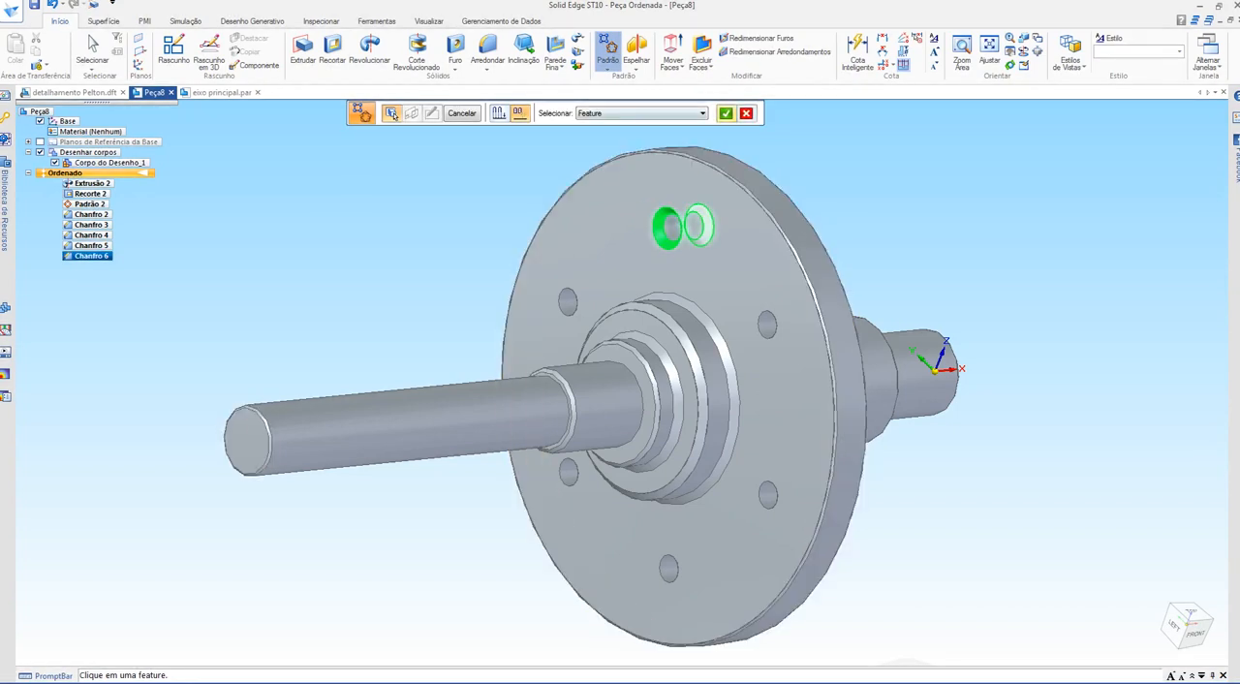
{"action": "left_click", "coordinate": [725, 114]}
{"action": "left_click", "coordinate": [692, 273]}
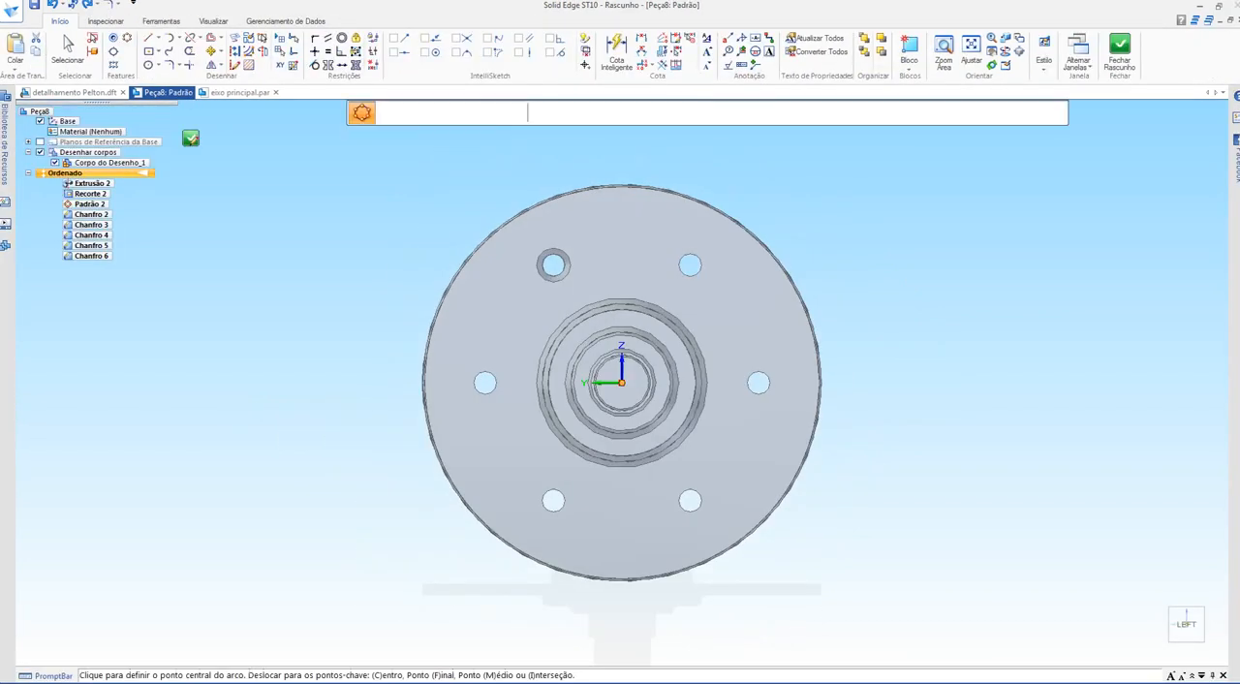
{"action": "left_click", "coordinate": [621, 382]}
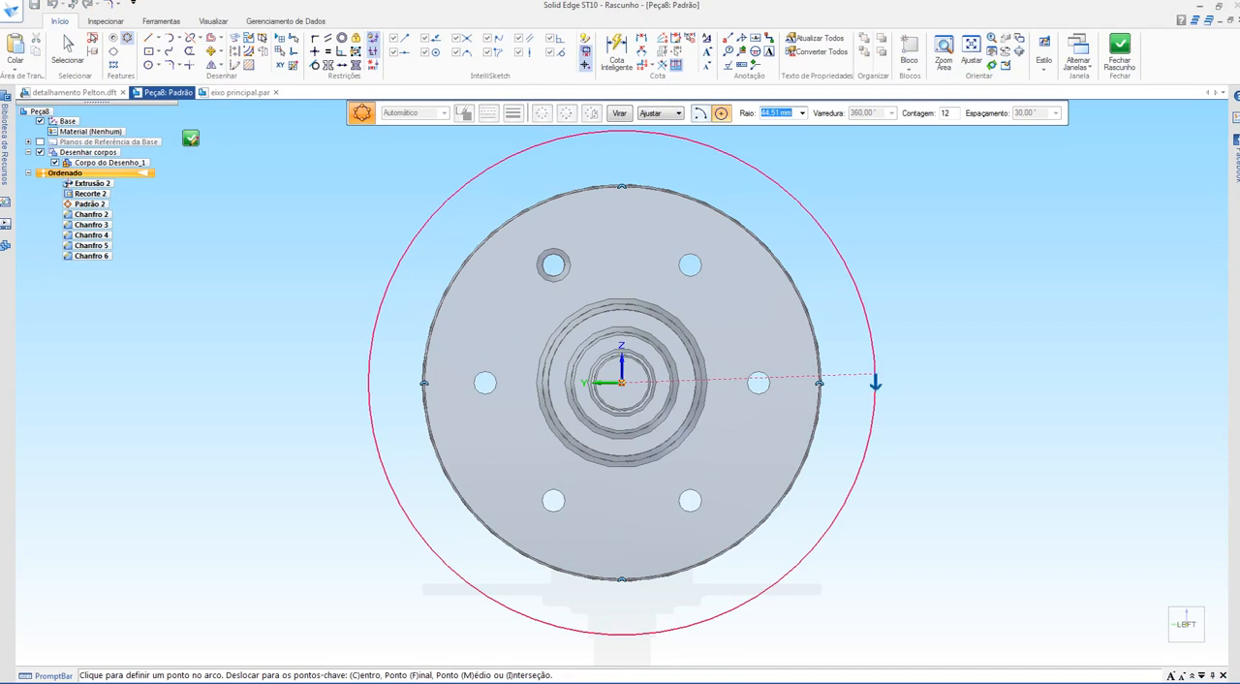
{"action": "left_click", "coordinate": [875, 381]}
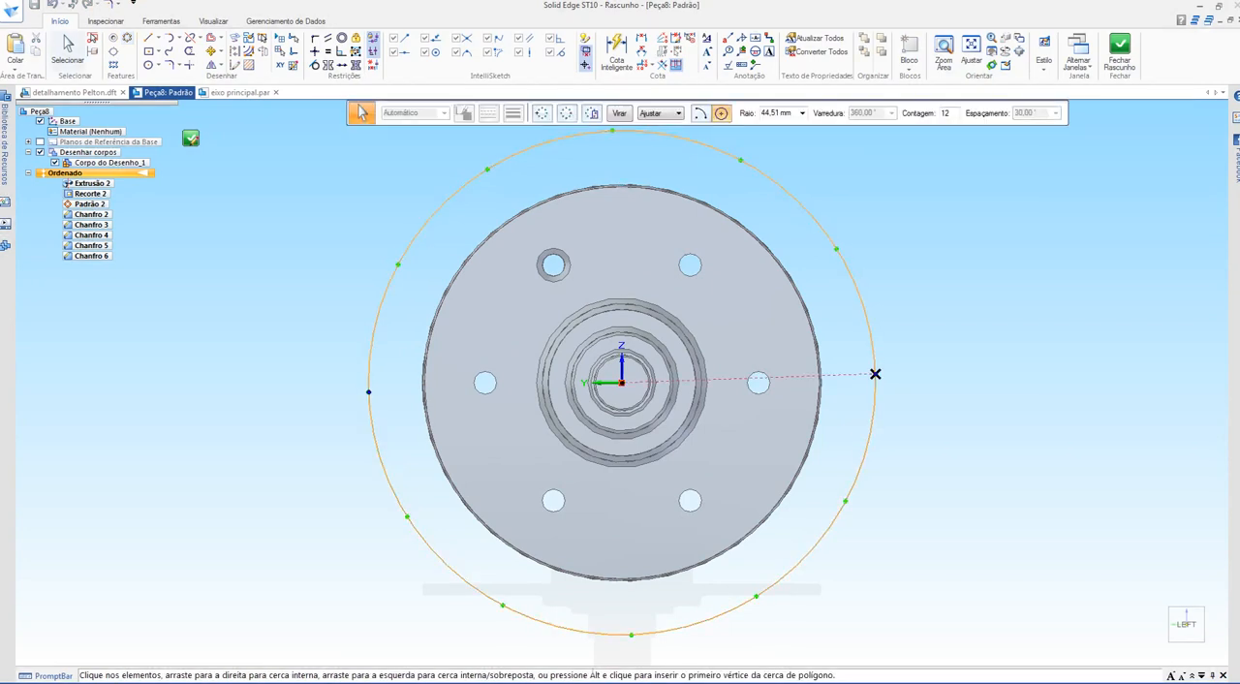
{"action": "left_click", "coordinate": [951, 113]}
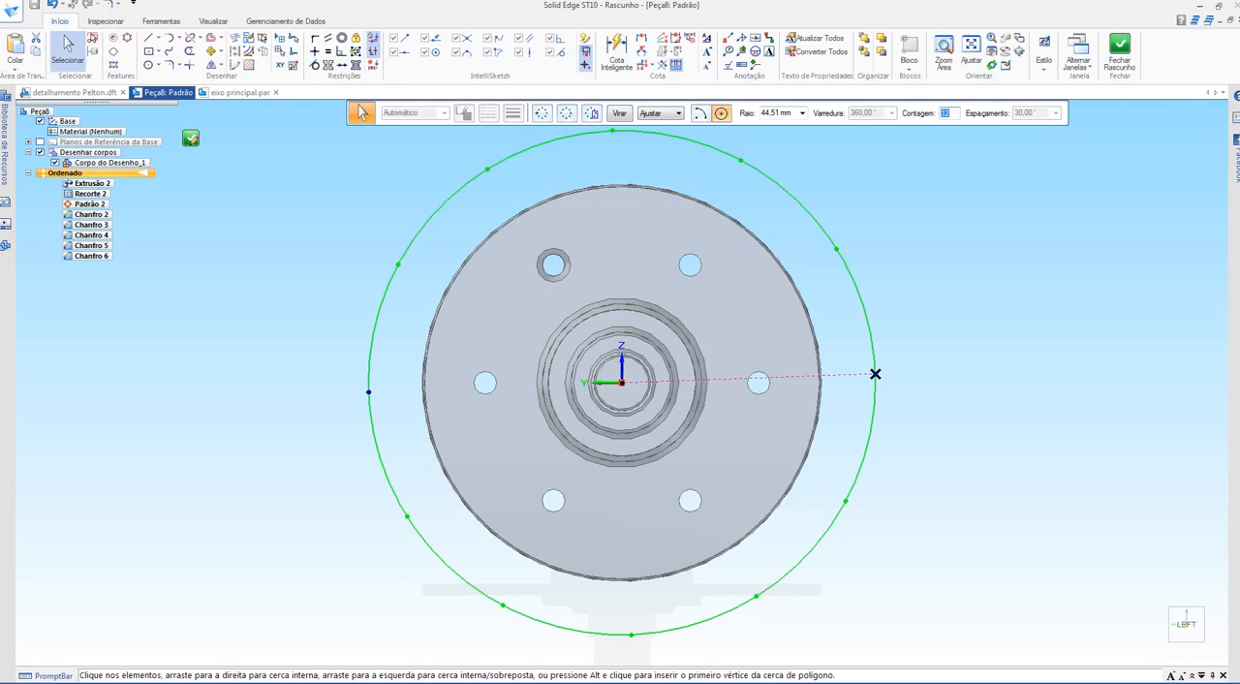
{"action": "type", "text": "6"}
{"action": "left_click", "coordinate": [191, 138]}
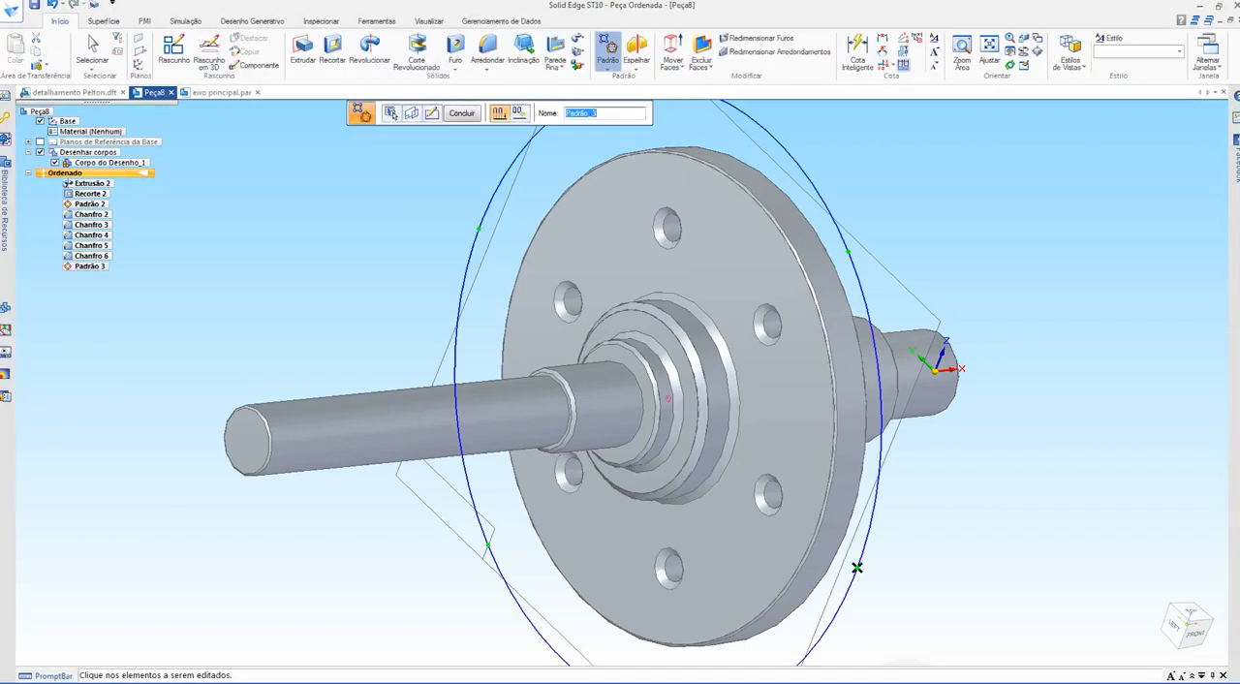
{"action": "mouse_move", "coordinate": [847, 566]}
{"action": "middle_mouse_down"}
{"action": "mouse_move", "coordinate": [687, 545]}
{"action": "mouse_move", "coordinate": [493, 567]}
{"action": "mouse_move", "coordinate": [880, 568]}
{"action": "mouse_move", "coordinate": [865, 574]}
{"action": "middle_mouse_up"}
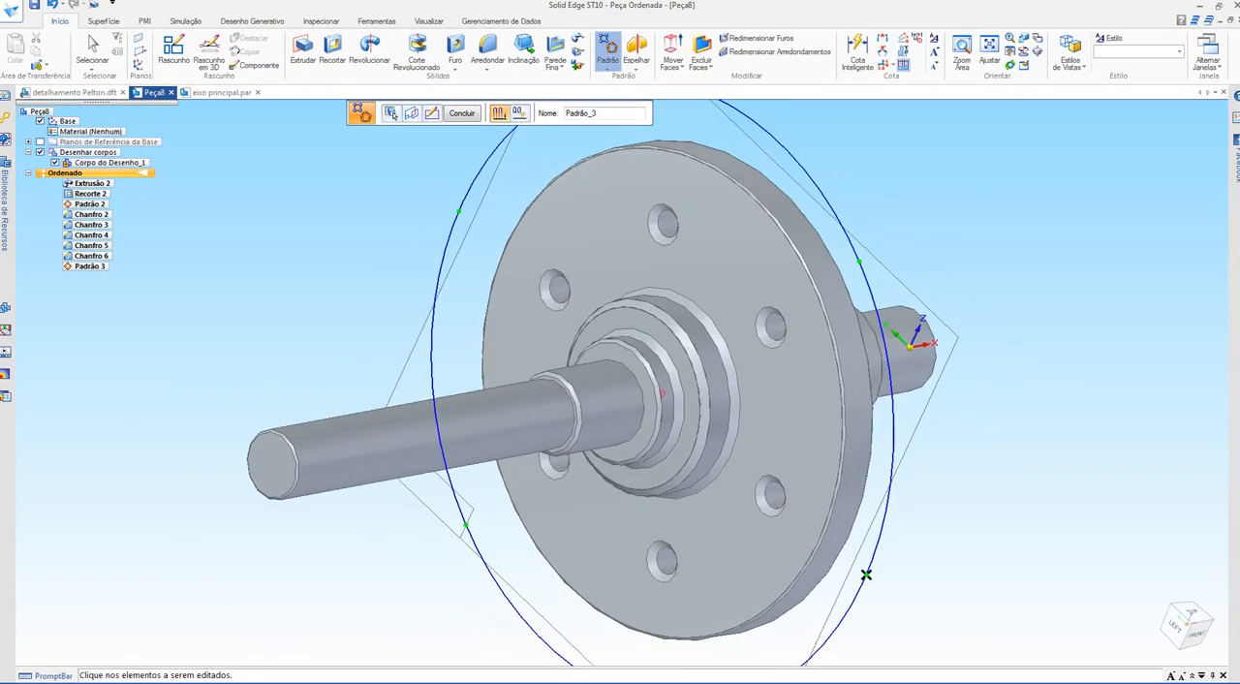
{"action": "key", "text": "Escape"}
Step: Paint the whole shaft body with the Cromo style using the Part Painter, with the selection type set to Qualquer
{"action": "scroll", "coordinate": [823, 281], "scroll_direction": "up", "scroll_amount": 3}
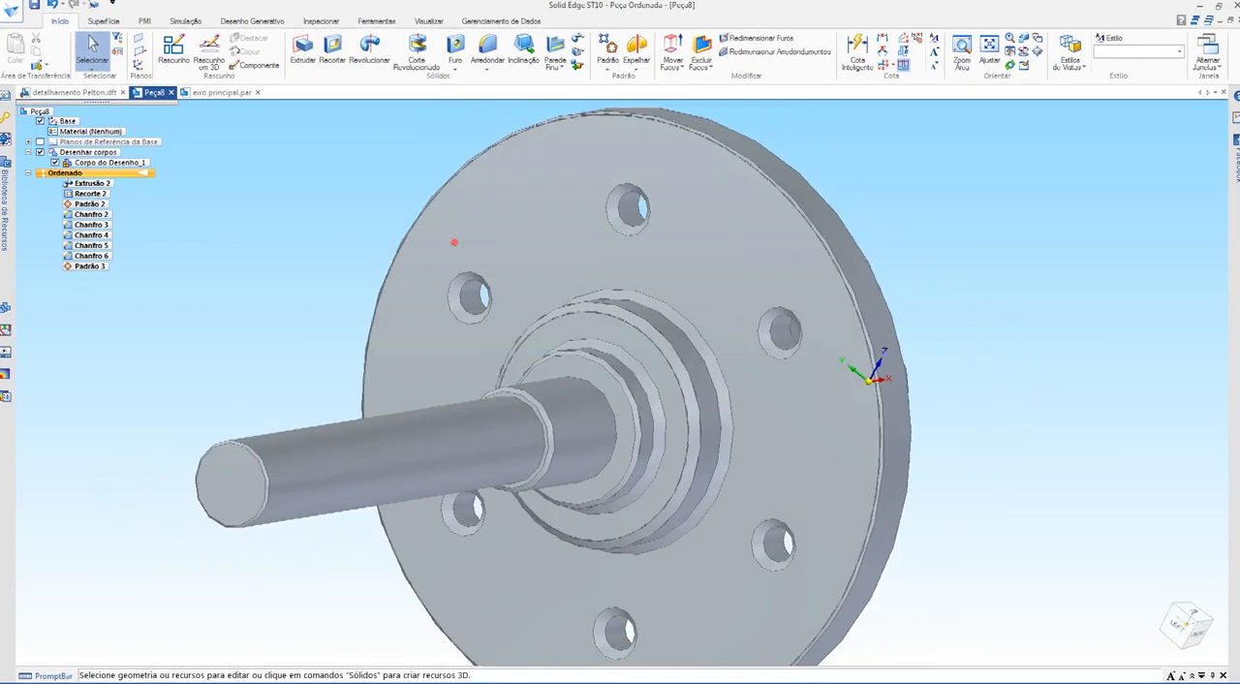
{"action": "middle_click_drag", "start_coordinate": [454, 242], "coordinate": [881, 199]}
{"action": "left_click", "coordinate": [428, 20]}
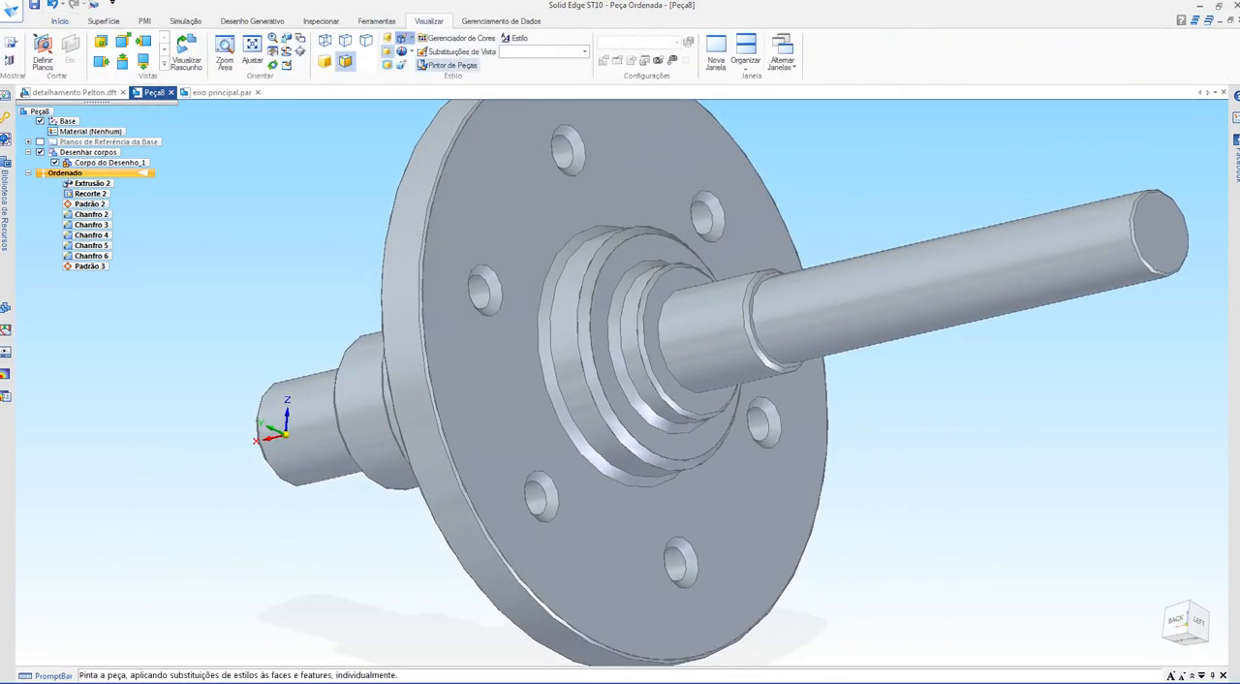
{"action": "left_click", "coordinate": [449, 65]}
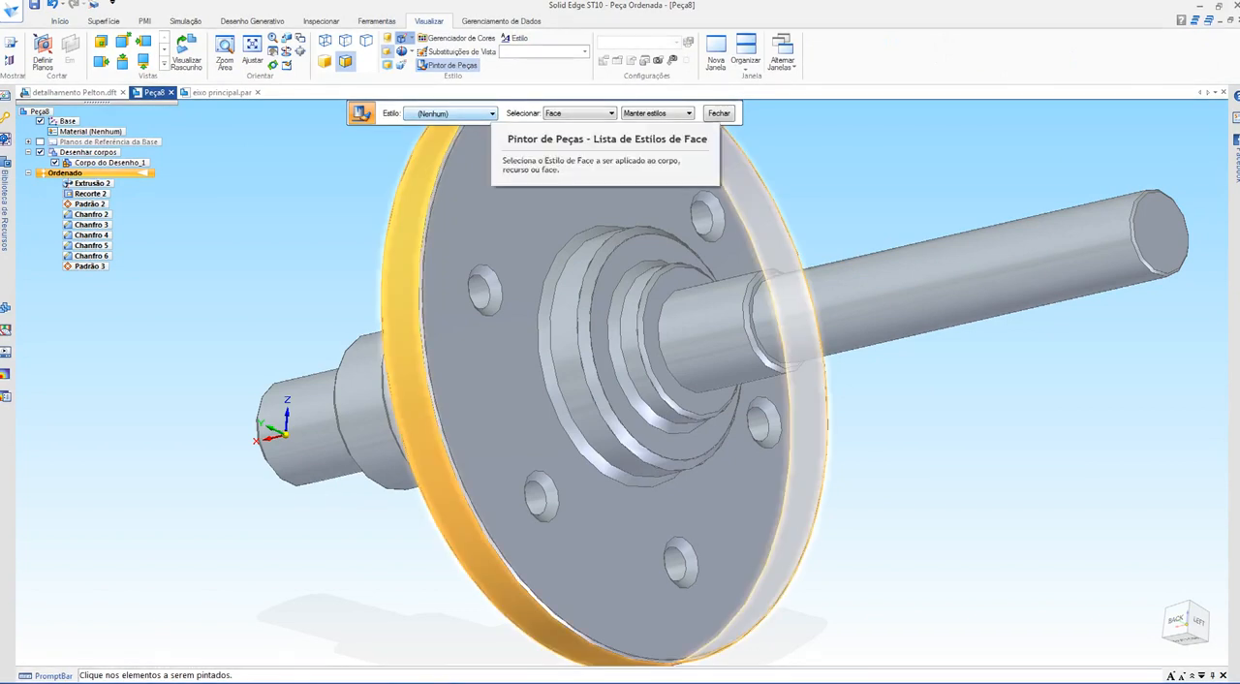
{"action": "left_click", "coordinate": [489, 114]}
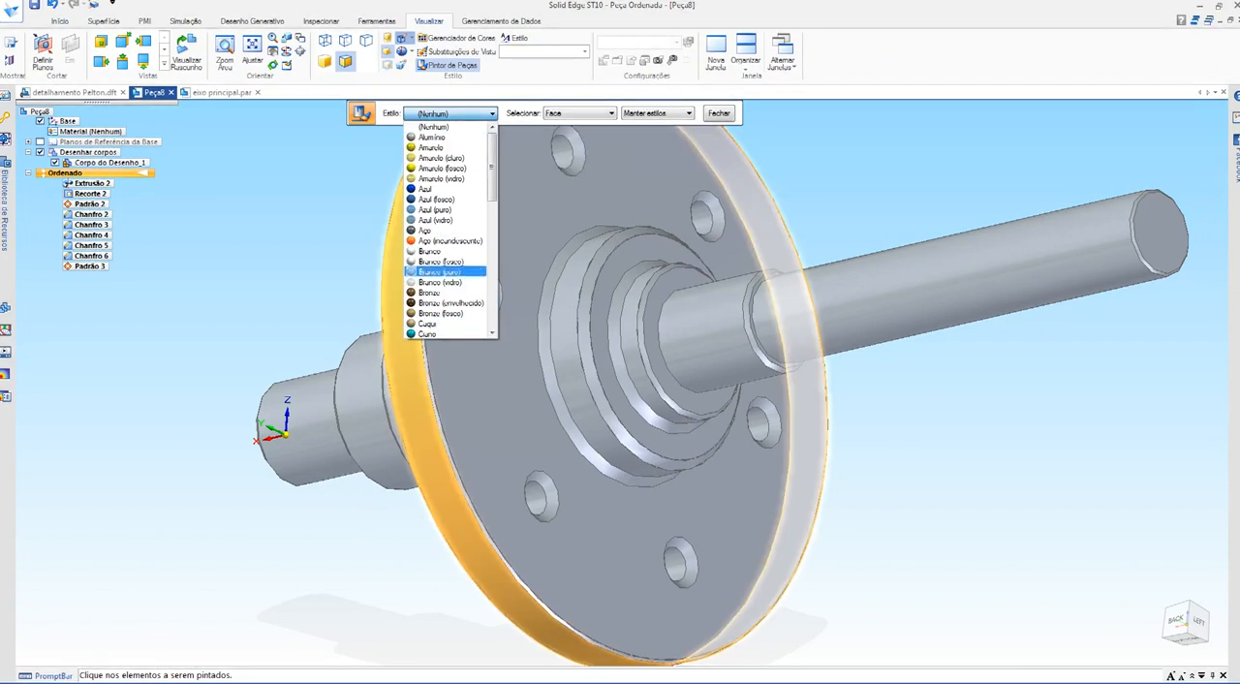
{"action": "scroll", "coordinate": [450, 198], "scroll_direction": "down", "scroll_amount": 2}
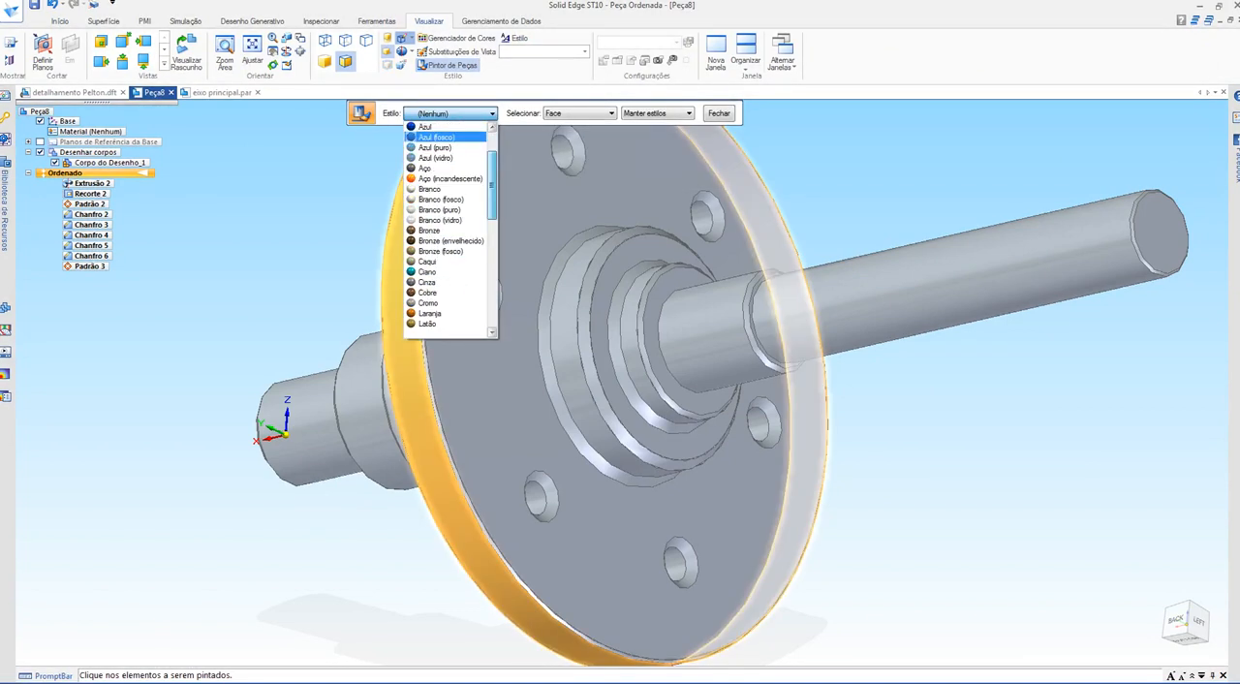
{"action": "scroll", "coordinate": [451, 281], "scroll_direction": "down", "scroll_amount": 3}
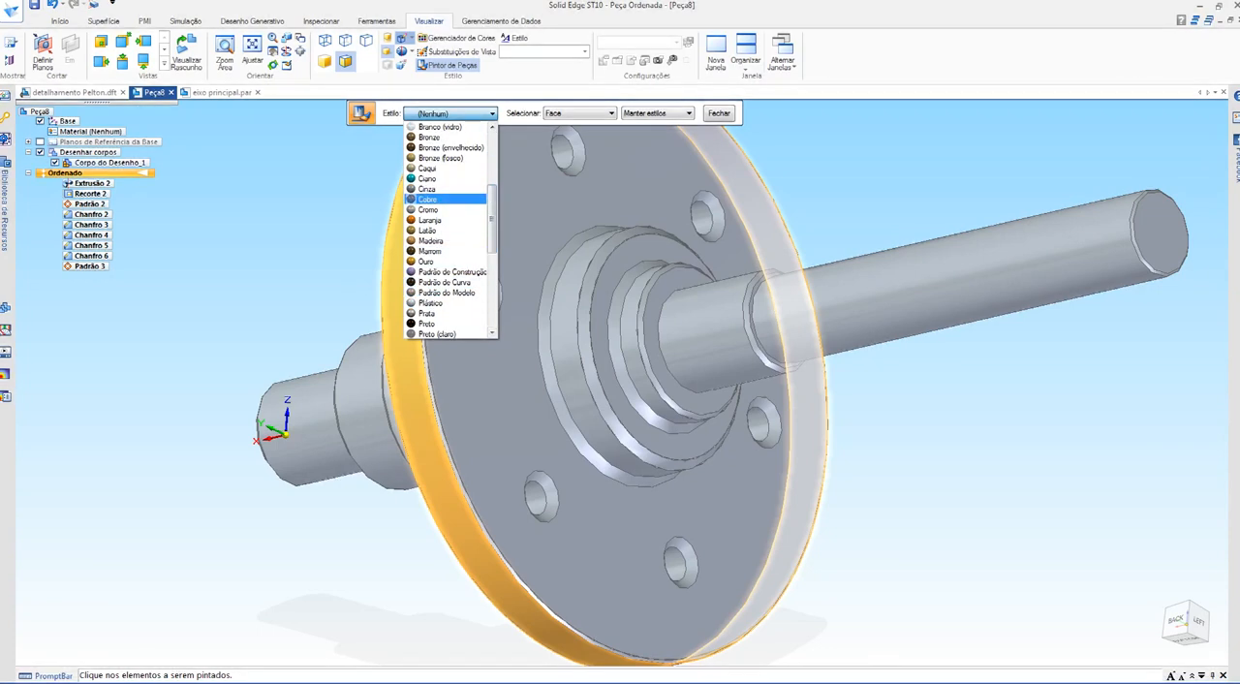
{"action": "left_click", "coordinate": [428, 209]}
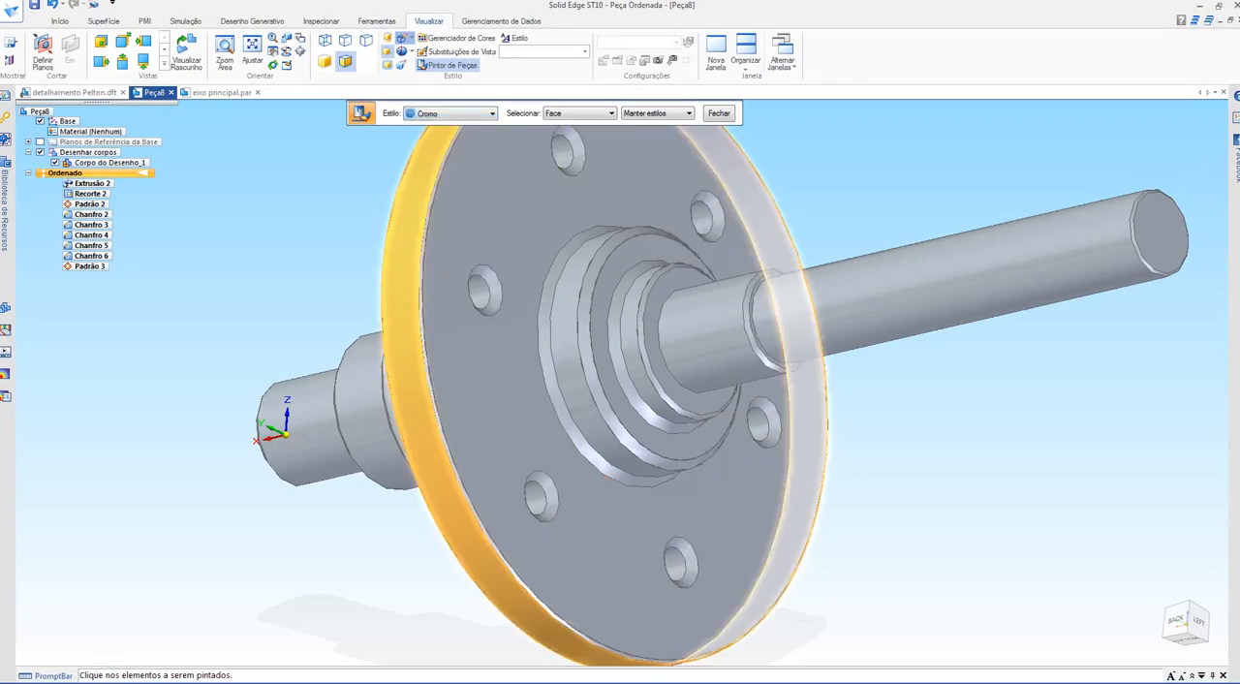
{"action": "left_click", "coordinate": [610, 113]}
{"action": "left_click", "coordinate": [571, 124]}
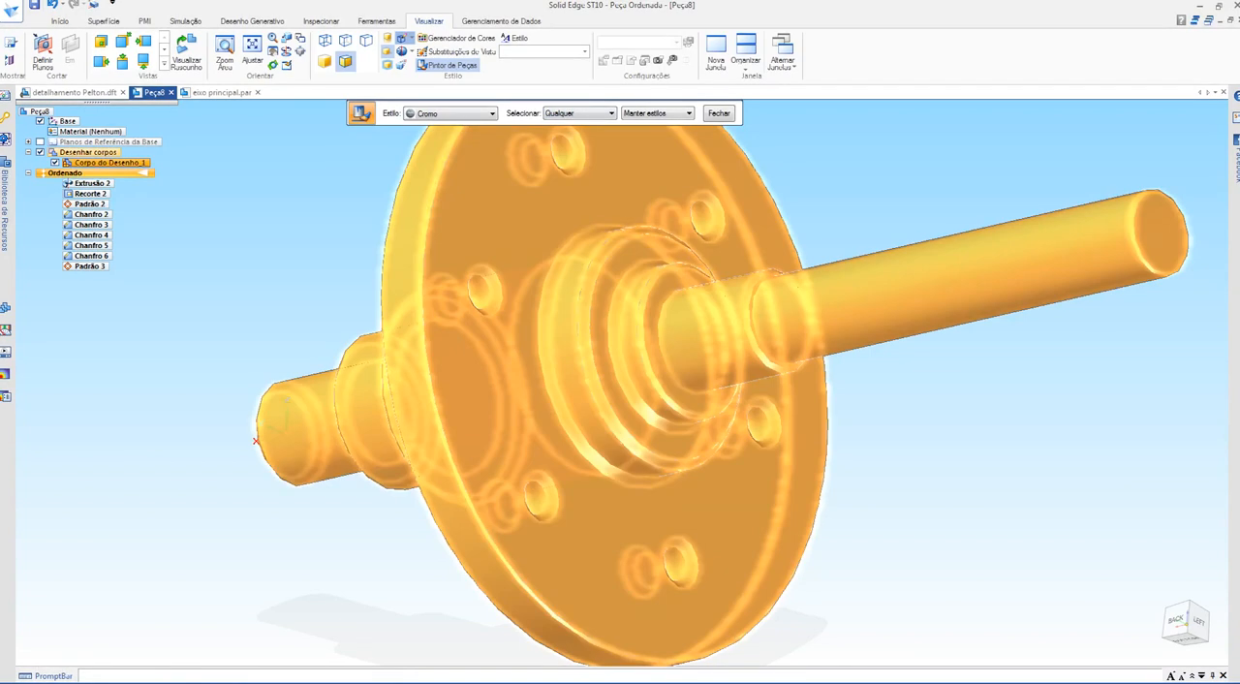
{"action": "left_click", "coordinate": [591, 199]}
{"action": "key", "text": "Escape"}
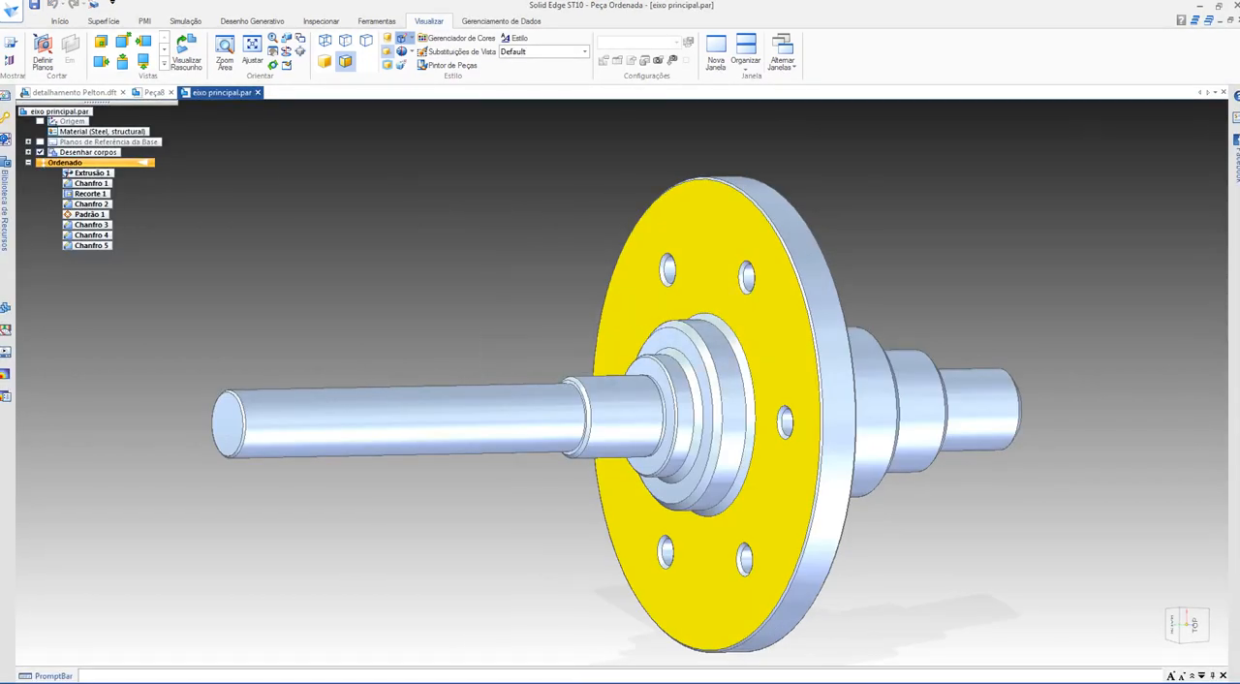
Step: Open the detail drawing again and examine the relief groove profile and its width and depth dimensions in Detail B
{"action": "left_click", "coordinate": [75, 93]}
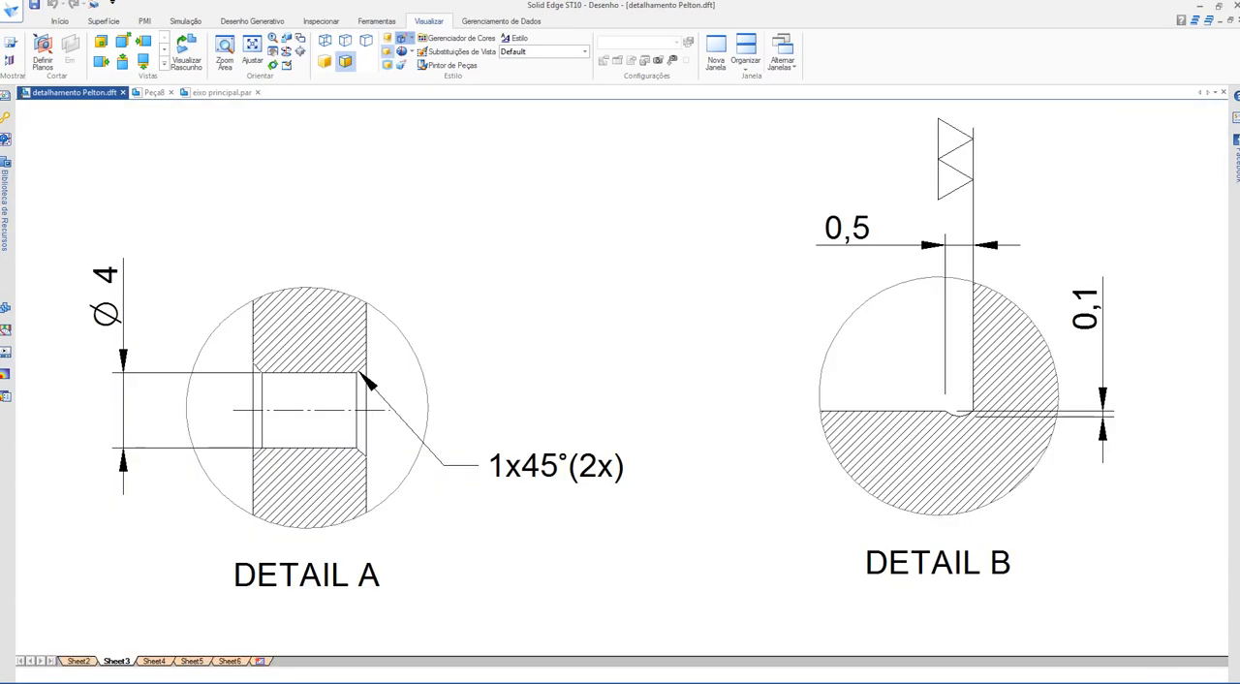
{"action": "scroll", "coordinate": [852, 408], "scroll_direction": "up", "scroll_amount": 5}
{"action": "mouse_move", "coordinate": [1092, 417]}
{"action": "middle_mouse_down"}
{"action": "mouse_move", "coordinate": [981, 392]}
{"action": "mouse_move", "coordinate": [419, 389]}
{"action": "middle_mouse_up"}
{"action": "scroll", "coordinate": [515, 384], "scroll_direction": "down", "scroll_amount": 3}
{"action": "scroll", "coordinate": [565, 389], "scroll_direction": "up", "scroll_amount": 3}
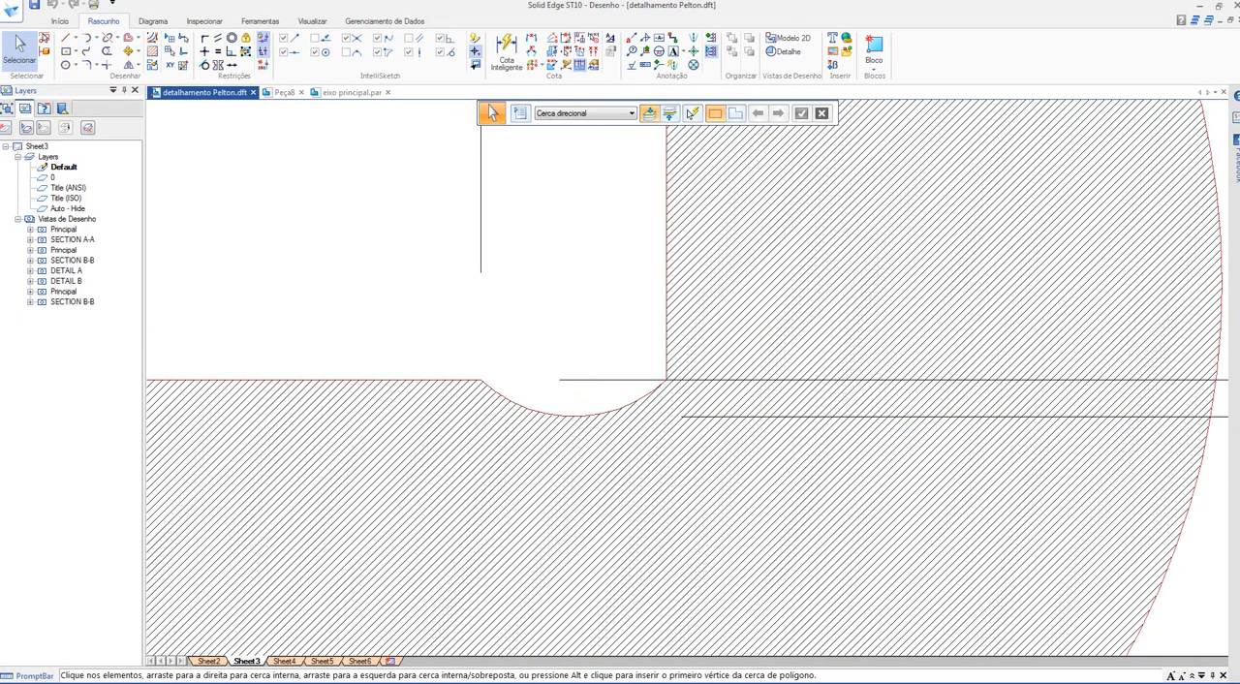
{"action": "scroll", "coordinate": [712, 428], "scroll_direction": "down", "scroll_amount": 4}
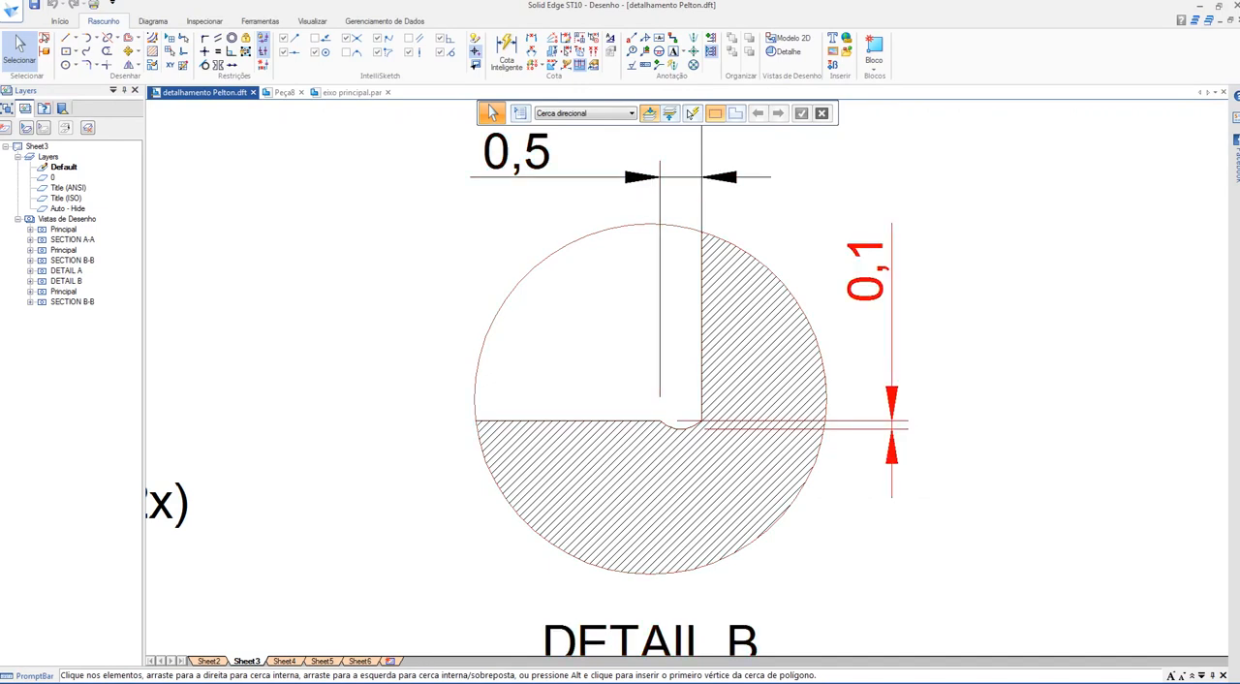
{"action": "scroll", "coordinate": [737, 413], "scroll_direction": "down", "scroll_amount": 3}
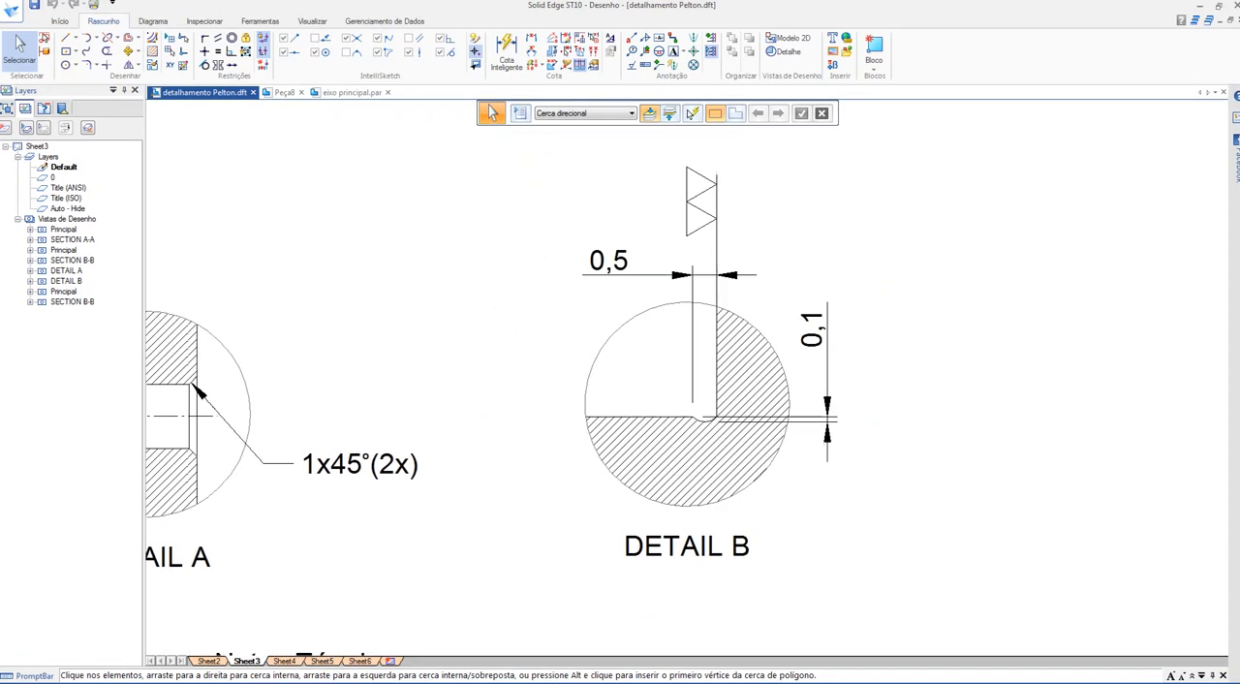
{"action": "scroll", "coordinate": [678, 281], "scroll_direction": "down", "scroll_amount": 3}
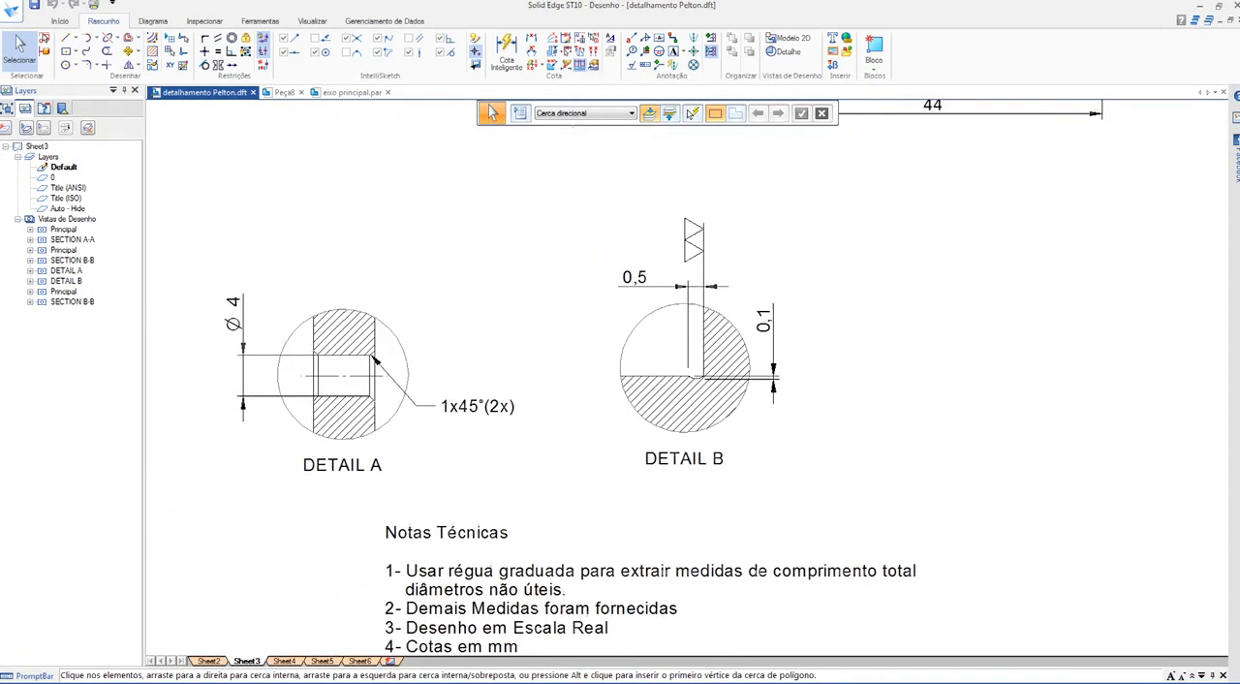
Step: Review the full drawing sheet, including the spacer in Section A-A, and return to Details A and B
{"action": "middle_click_drag", "start_coordinate": [620, 334], "coordinate": [708, 444]}
{"action": "scroll", "coordinate": [746, 397], "scroll_direction": "down", "scroll_amount": 6}
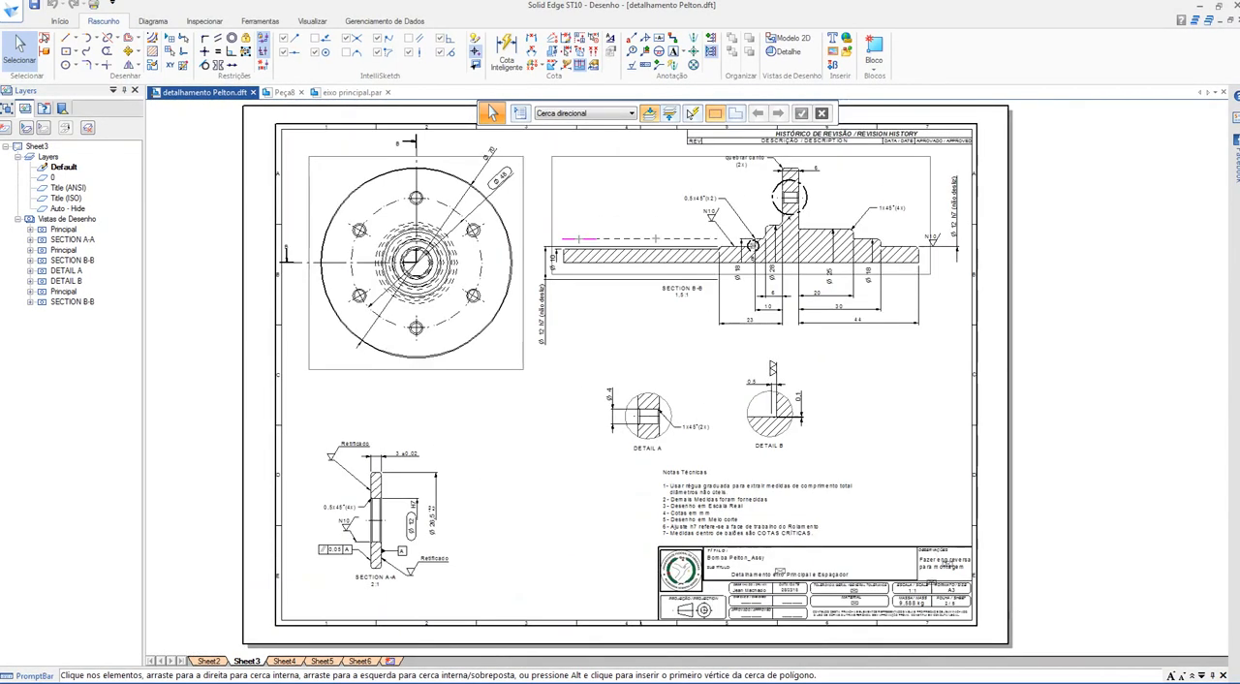
{"action": "scroll", "coordinate": [368, 525], "scroll_direction": "up", "scroll_amount": 6}
{"action": "middle_click_drag", "start_coordinate": [368, 525], "coordinate": [440, 414]}
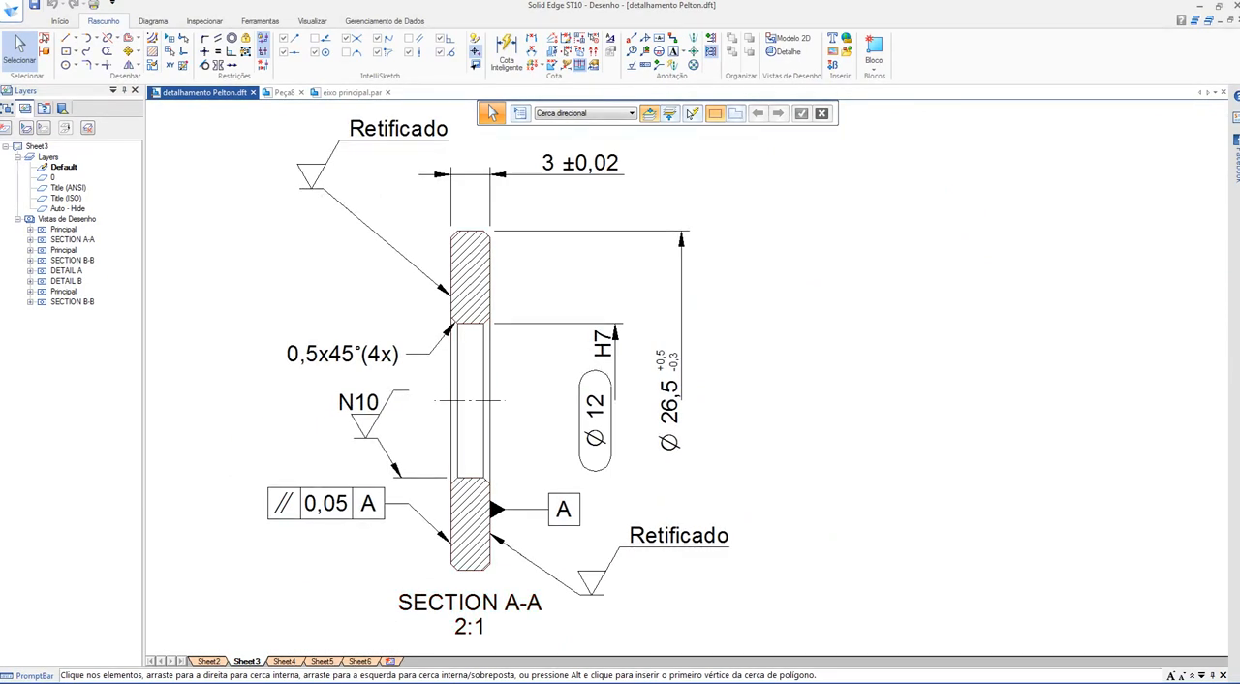
{"action": "scroll", "coordinate": [854, 485], "scroll_direction": "down", "scroll_amount": 6}
{"action": "mouse_move", "coordinate": [853, 484]}
{"action": "middle_mouse_down"}
{"action": "mouse_move", "coordinate": [460, 547]}
{"action": "mouse_move", "coordinate": [486, 544]}
{"action": "middle_mouse_up"}
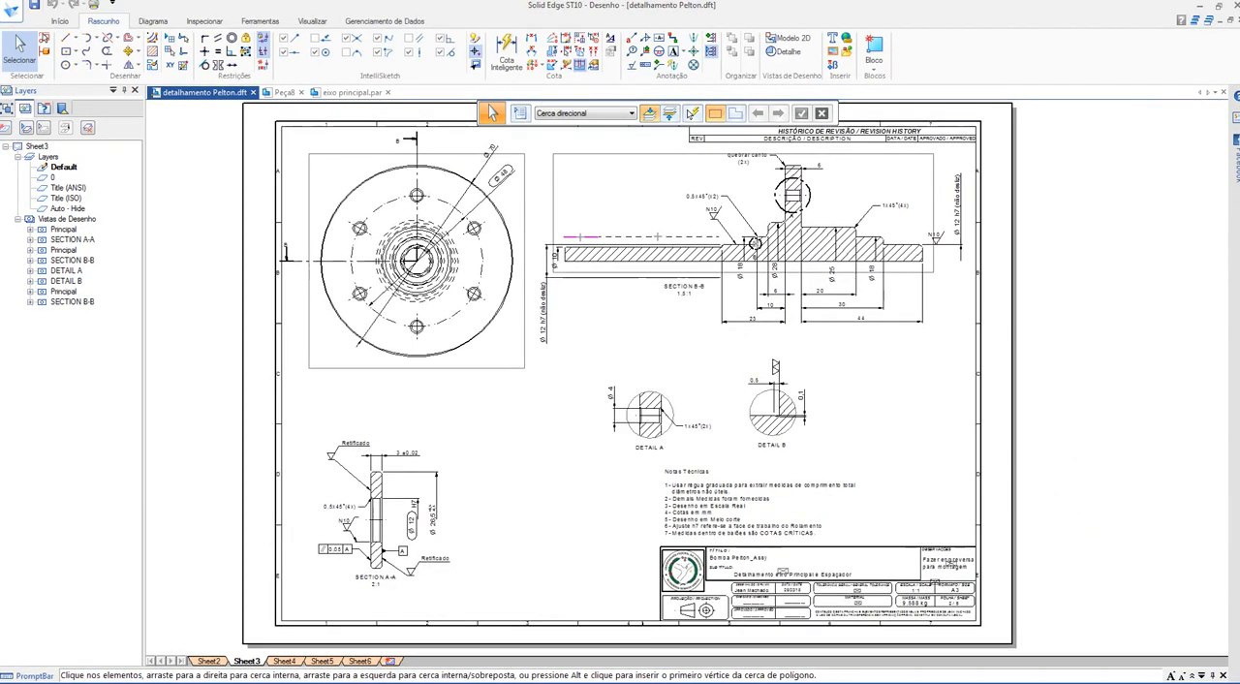
{"action": "scroll", "coordinate": [751, 425], "scroll_direction": "up", "scroll_amount": 6}
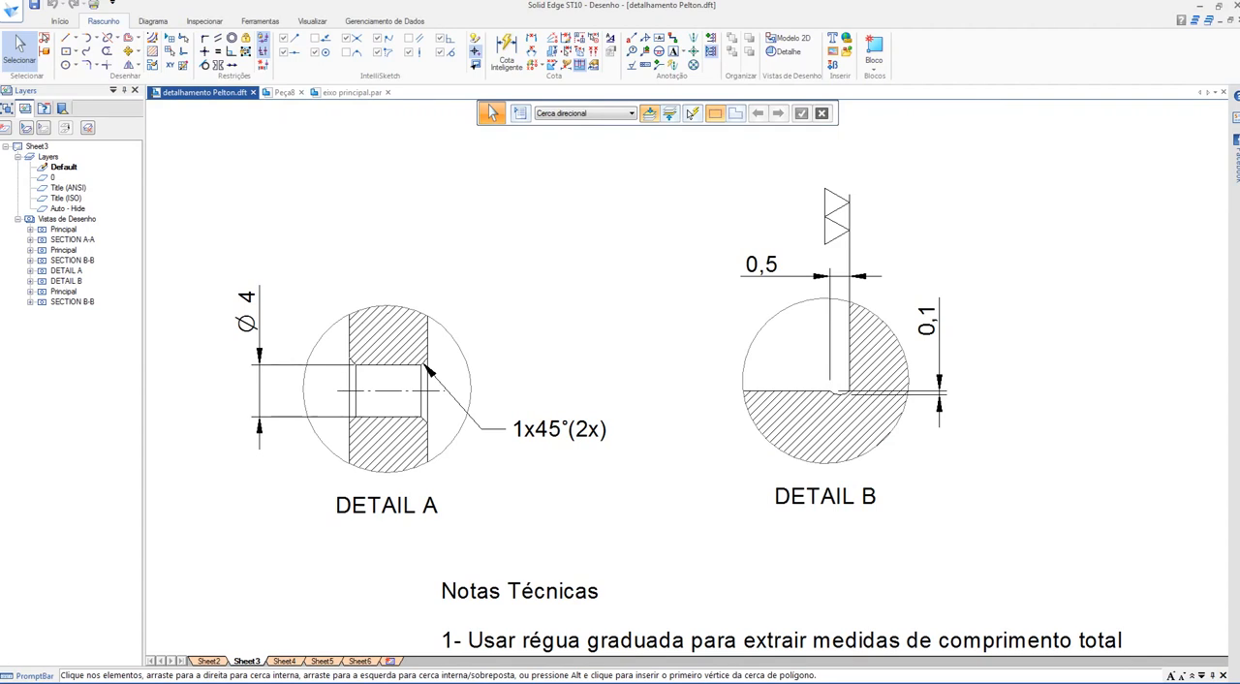
{"action": "scroll", "coordinate": [697, 355], "scroll_direction": "down", "scroll_amount": 4}
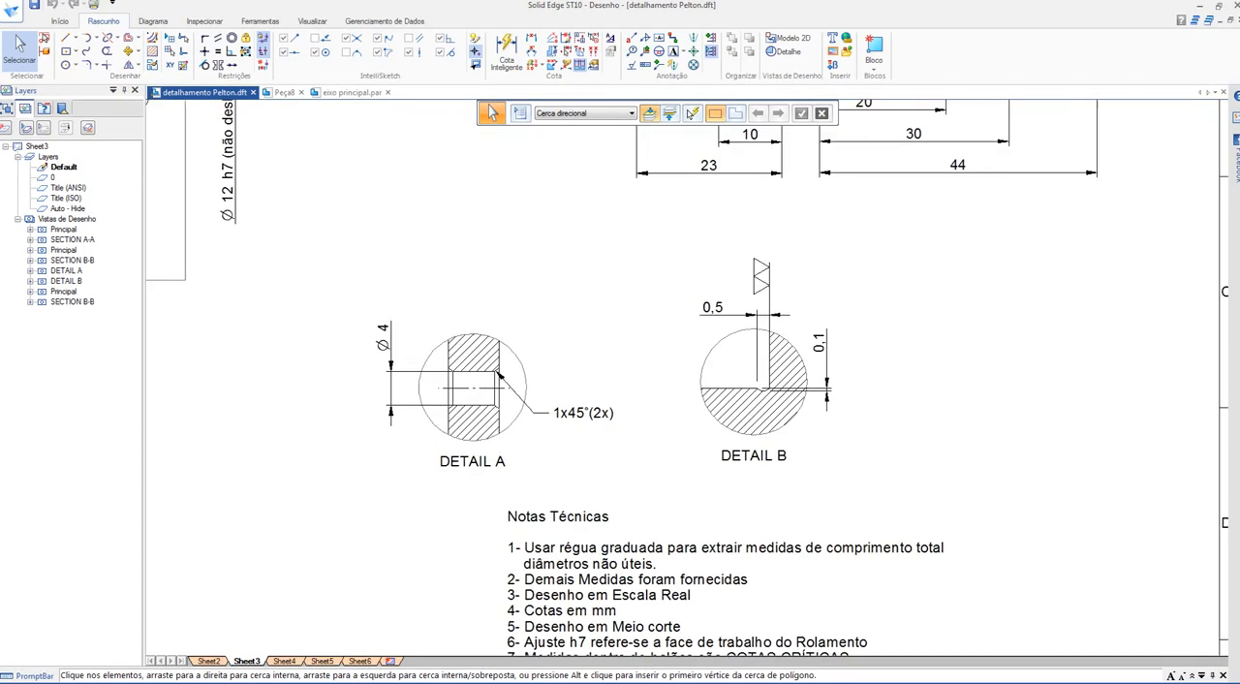
Step: Examine the relief groove in Detail B and locate its marked position at the shoulder in the shaft section view
{"action": "scroll", "coordinate": [757, 351], "scroll_direction": "up", "scroll_amount": 9}
{"action": "scroll", "coordinate": [775, 500], "scroll_direction": "down", "scroll_amount": 2}
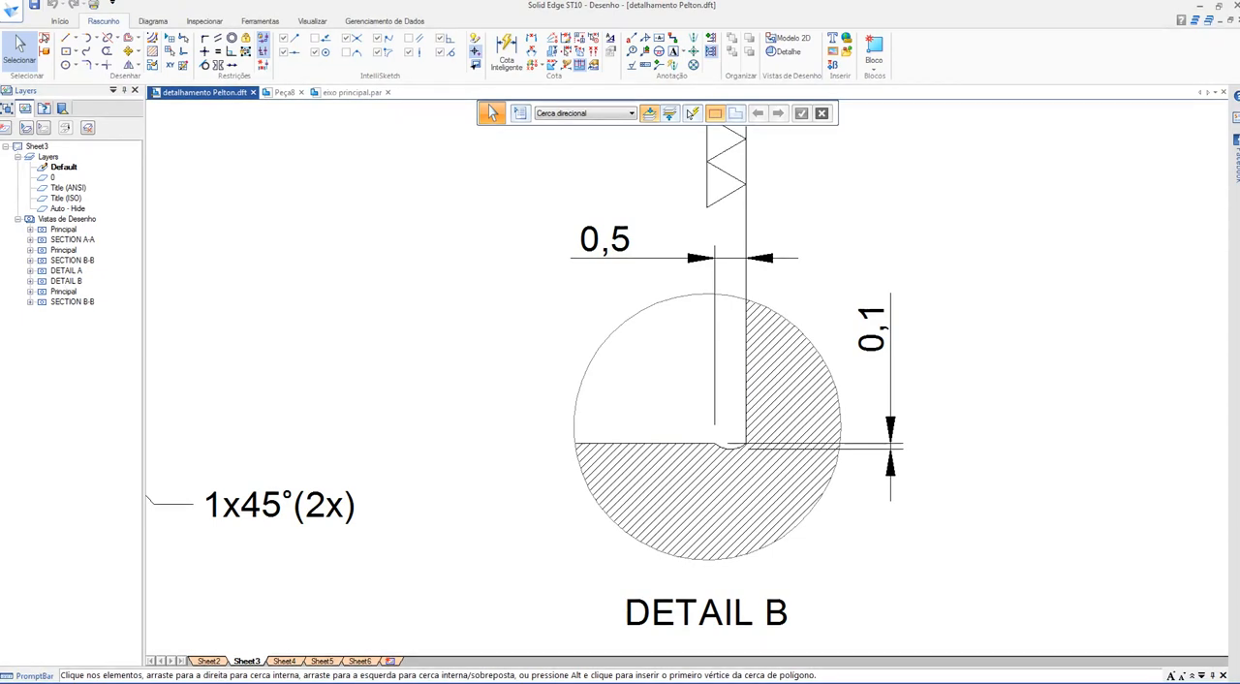
{"action": "scroll", "coordinate": [505, 419], "scroll_direction": "down", "scroll_amount": 5}
{"action": "scroll", "coordinate": [530, 189], "scroll_direction": "down", "scroll_amount": 2}
{"action": "scroll", "coordinate": [644, 329], "scroll_direction": "up", "scroll_amount": 8}
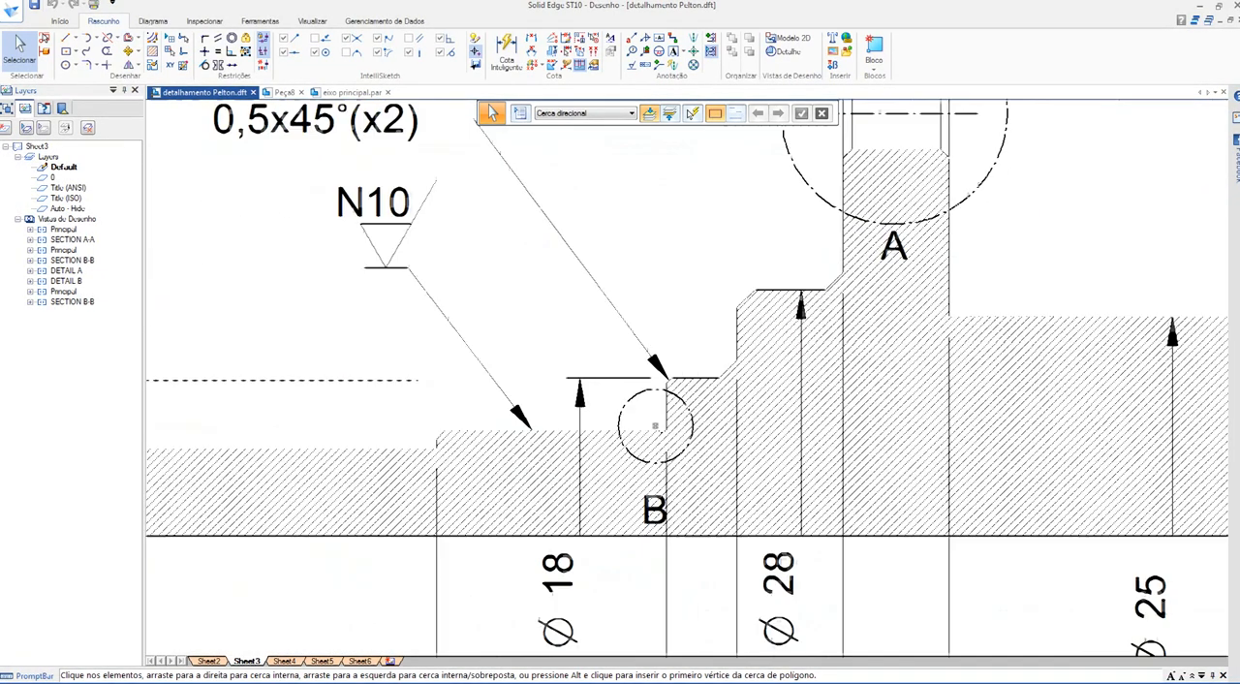
{"action": "scroll", "coordinate": [650, 321], "scroll_direction": "up", "scroll_amount": 6}
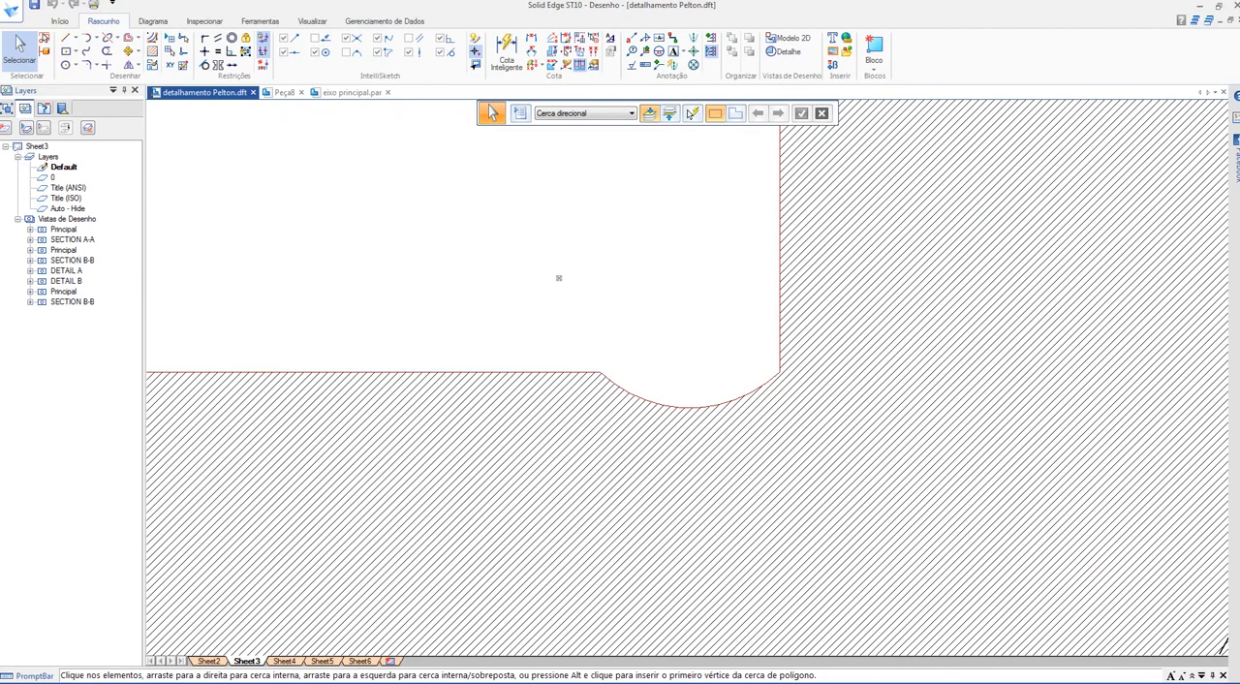
{"action": "scroll", "coordinate": [558, 278], "scroll_direction": "down", "scroll_amount": 5}
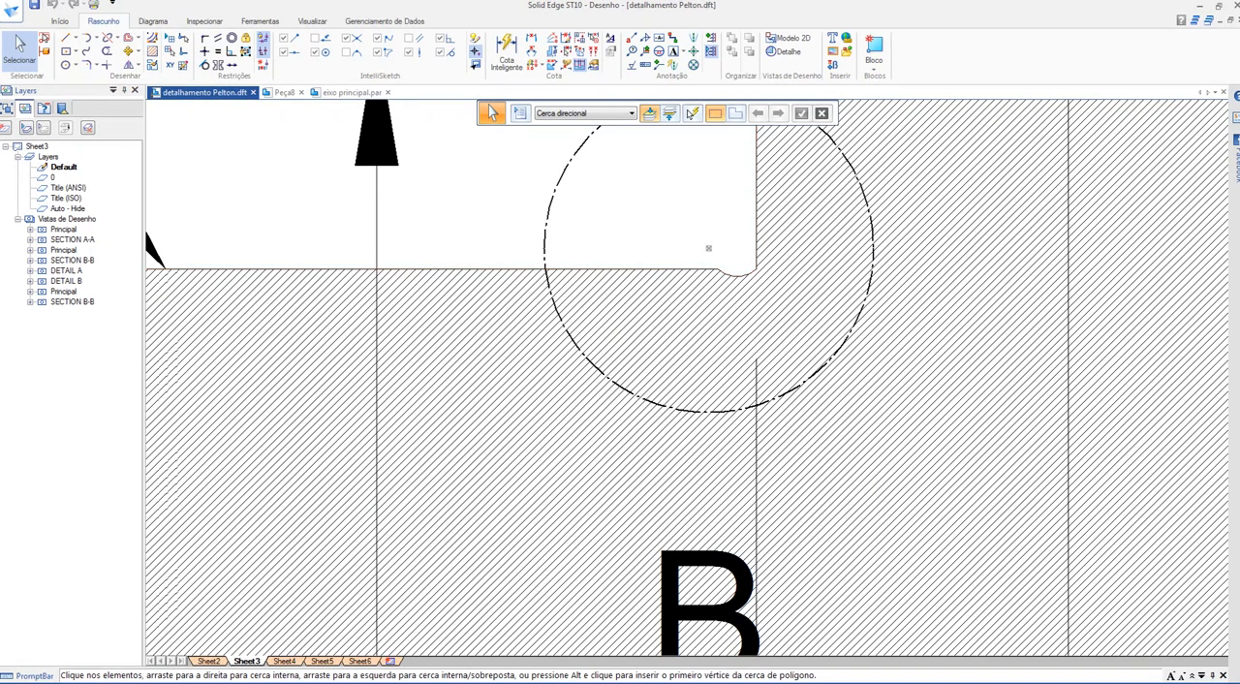
{"action": "left_click", "coordinate": [1054, 682]}
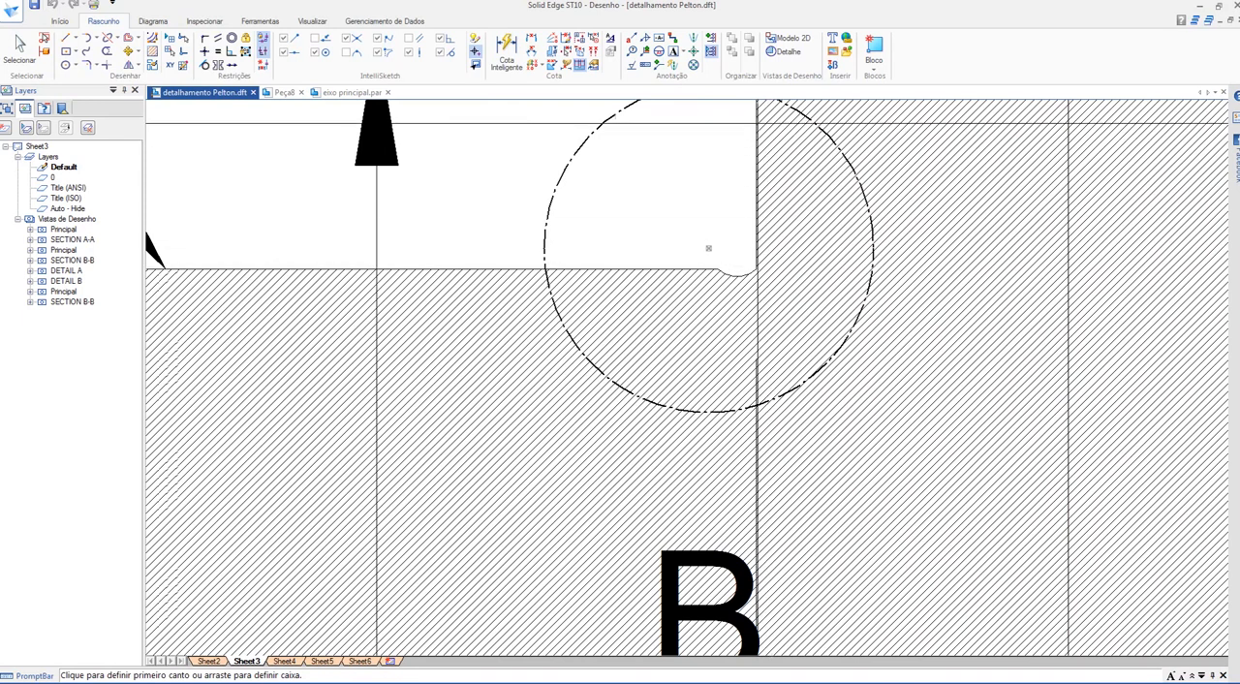
{"action": "key", "text": "Escape"}
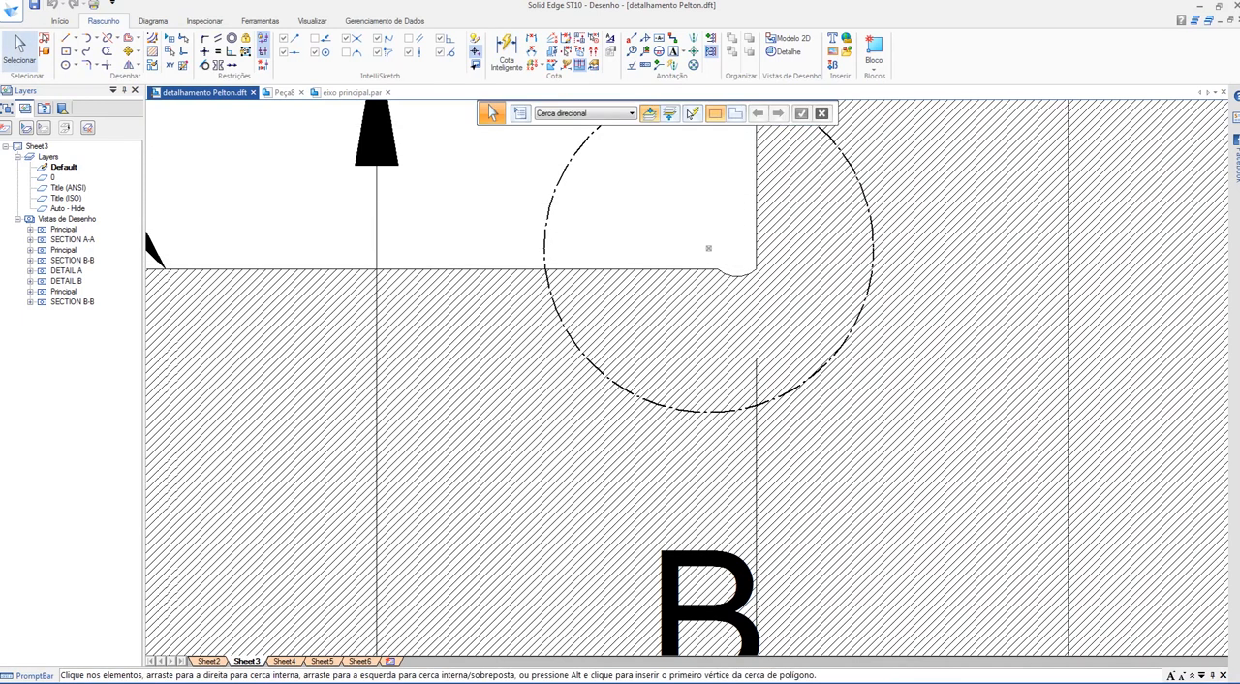
{"action": "scroll", "coordinate": [708, 246], "scroll_direction": "down", "scroll_amount": 3}
{"action": "scroll", "coordinate": [649, 316], "scroll_direction": "down", "scroll_amount": 2}
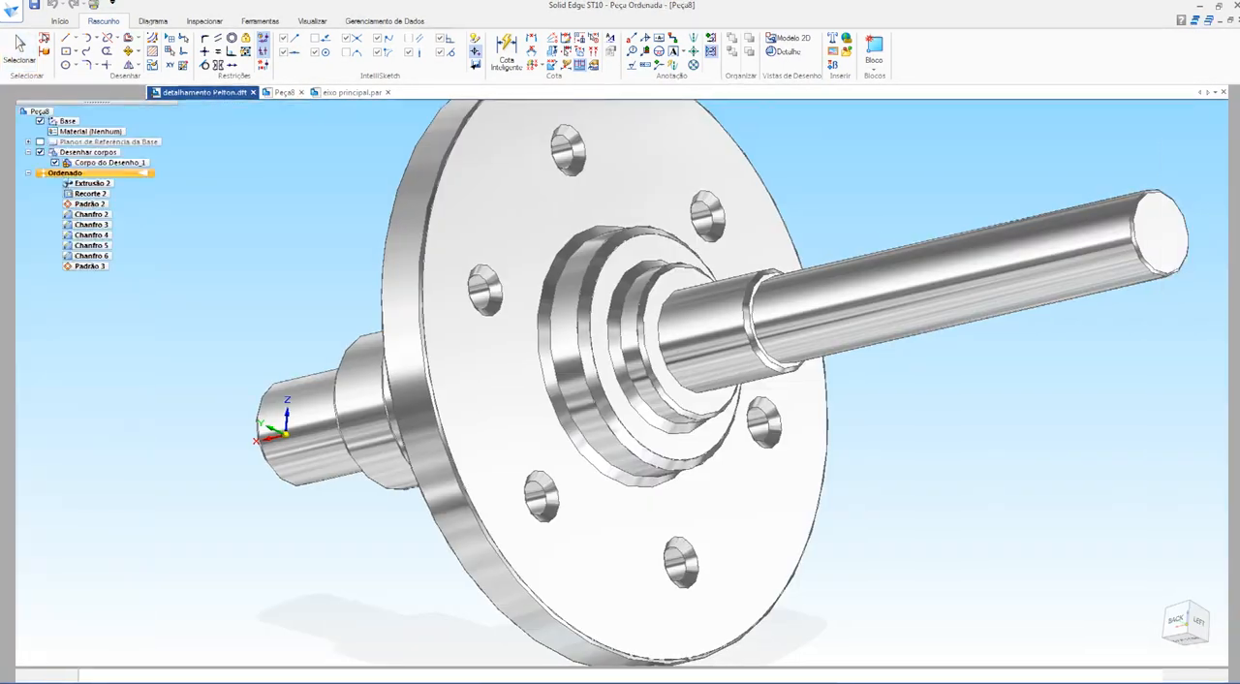
Step: Open the chrome shaft part and inspect its flange and stepped diameters from both sides
{"action": "middle_click_drag", "start_coordinate": [649, 320], "coordinate": [445, 334]}
{"action": "scroll", "coordinate": [814, 393], "scroll_direction": "down", "scroll_amount": 3}
{"action": "middle_click_drag", "start_coordinate": [852, 383], "coordinate": [815, 528]}
{"action": "scroll", "coordinate": [941, 494], "scroll_direction": "up", "scroll_amount": 3}
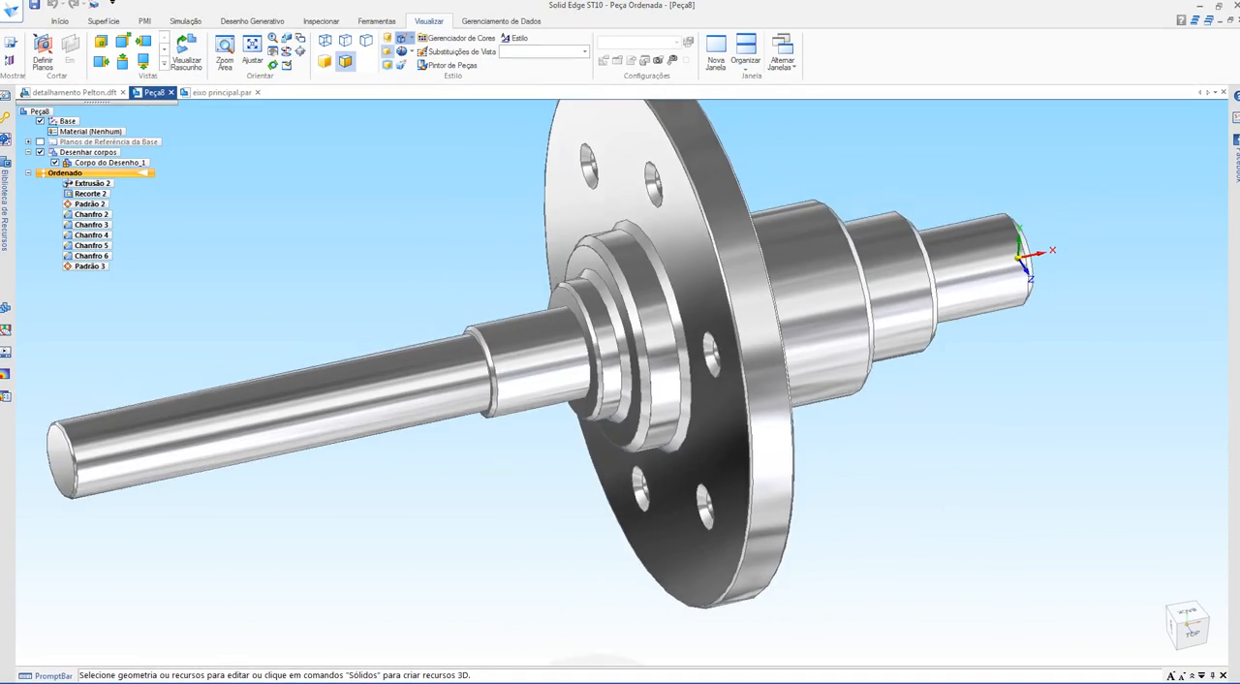
{"action": "middle_click_drag", "start_coordinate": [815, 528], "coordinate": [851, 567], "text": "shift"}
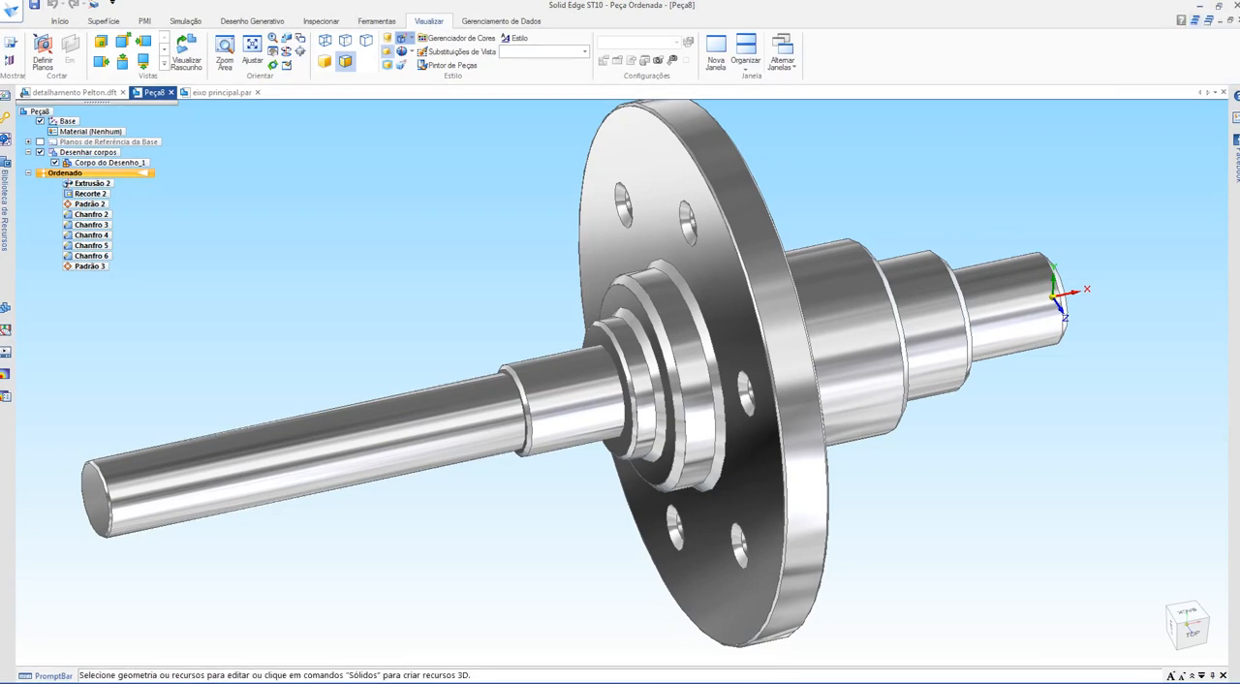
Step: Switch to the Google Meet call, stop the screen presentation and read the class chat
{"action": "left_click", "coordinate": [1201, 6]}
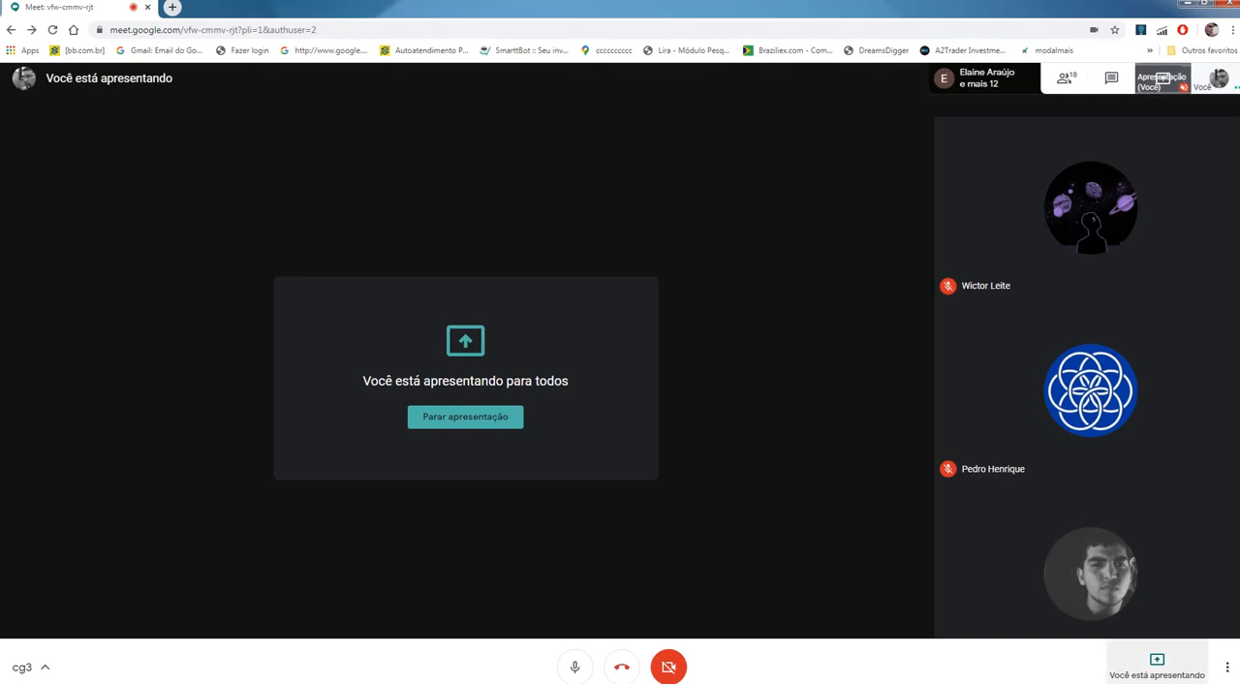
{"action": "left_click", "coordinate": [465, 417]}
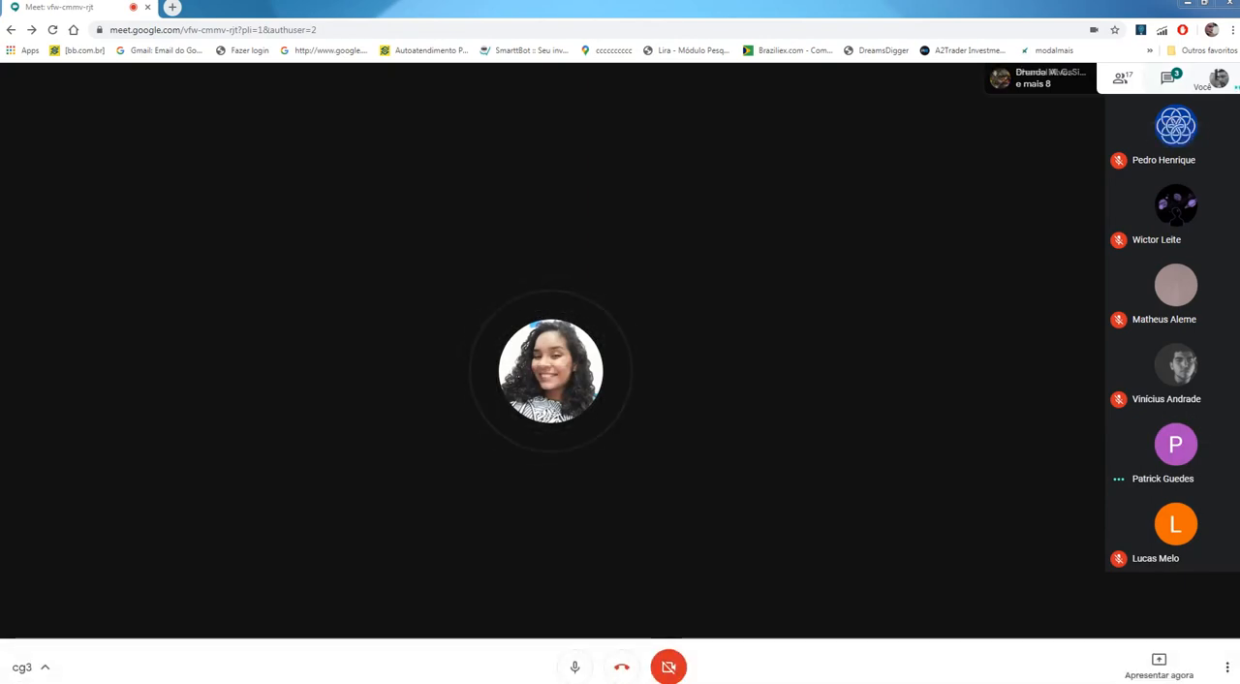
{"action": "left_click", "coordinate": [1168, 78]}
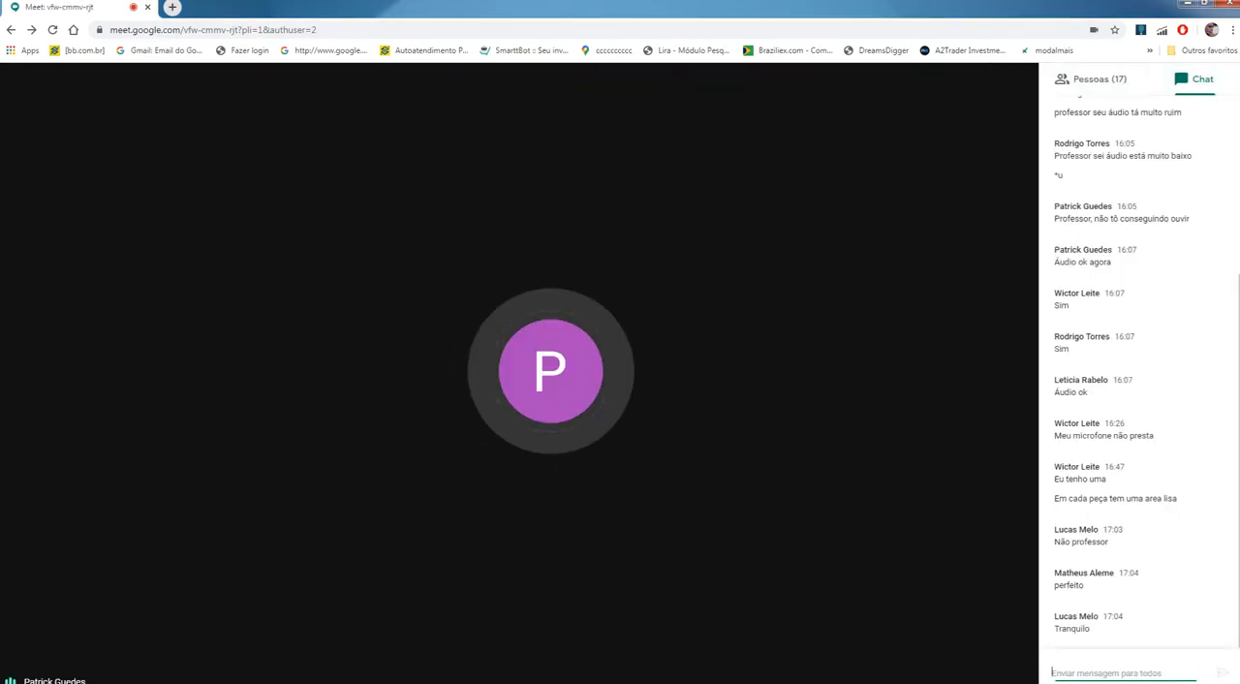
{"action": "key", "text": "Escape"}
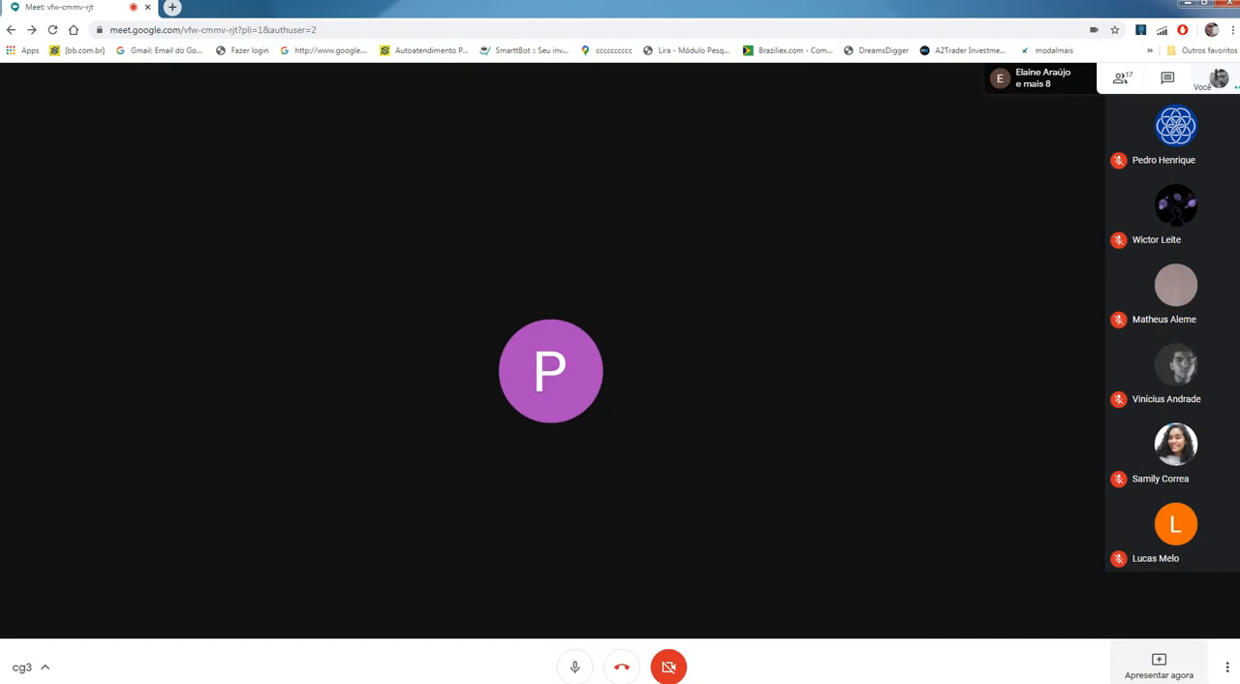
Step: Present the entire screen in the meeting, sharing Tela 2
{"action": "left_click", "coordinate": [1158, 667]}
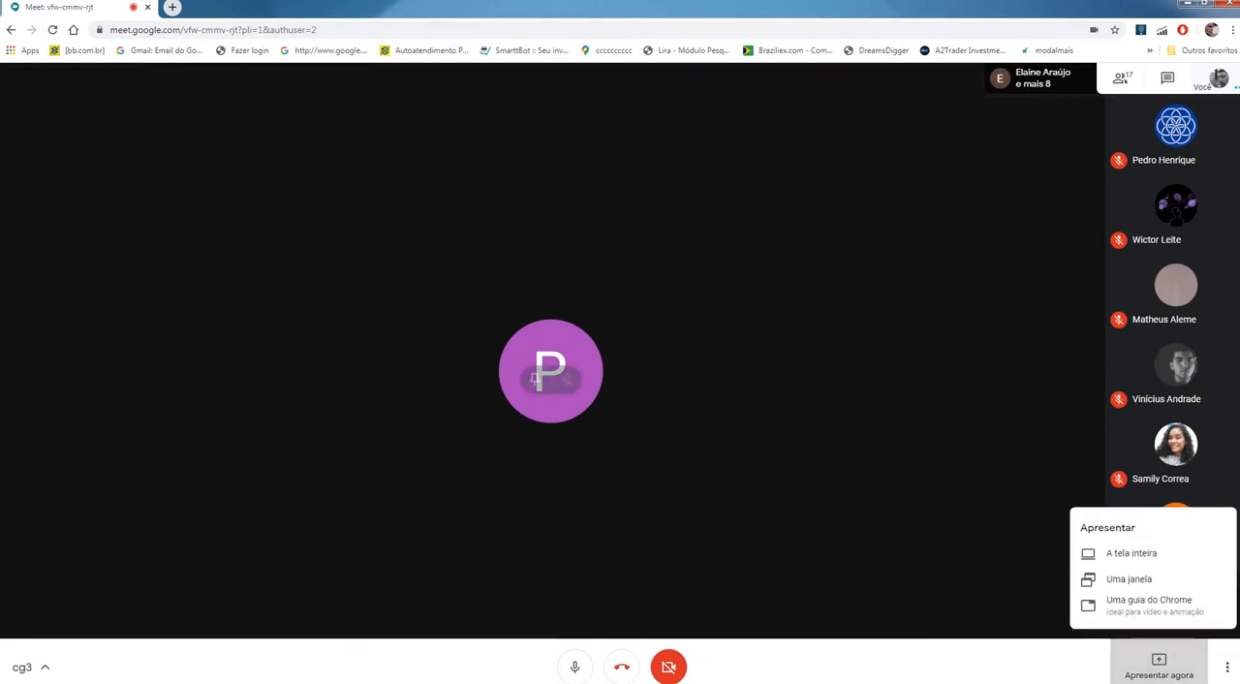
{"action": "left_click", "coordinate": [1131, 553]}
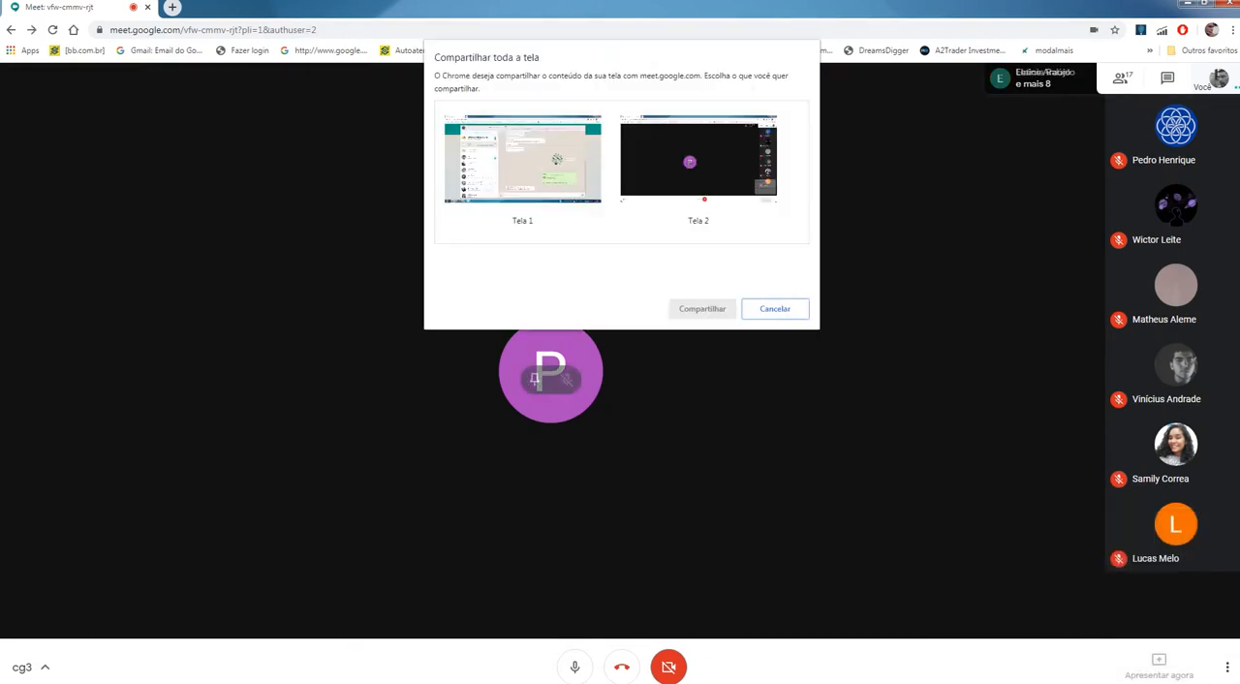
{"action": "left_click", "coordinate": [698, 169]}
{"action": "left_click", "coordinate": [702, 309]}
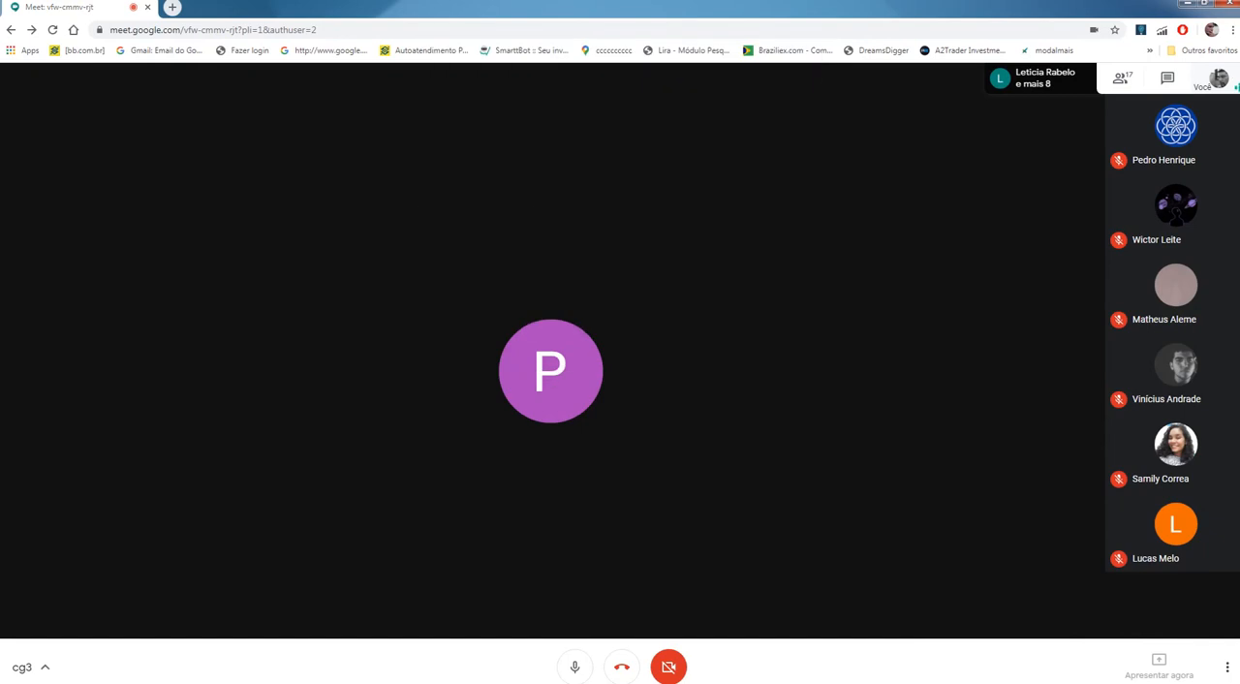
Step: Switch back to Solid Edge and bring up the full sheet of detalhamento Pelton.dft, leaving the flange view unselected
{"action": "key", "text": "alt+Tab"}
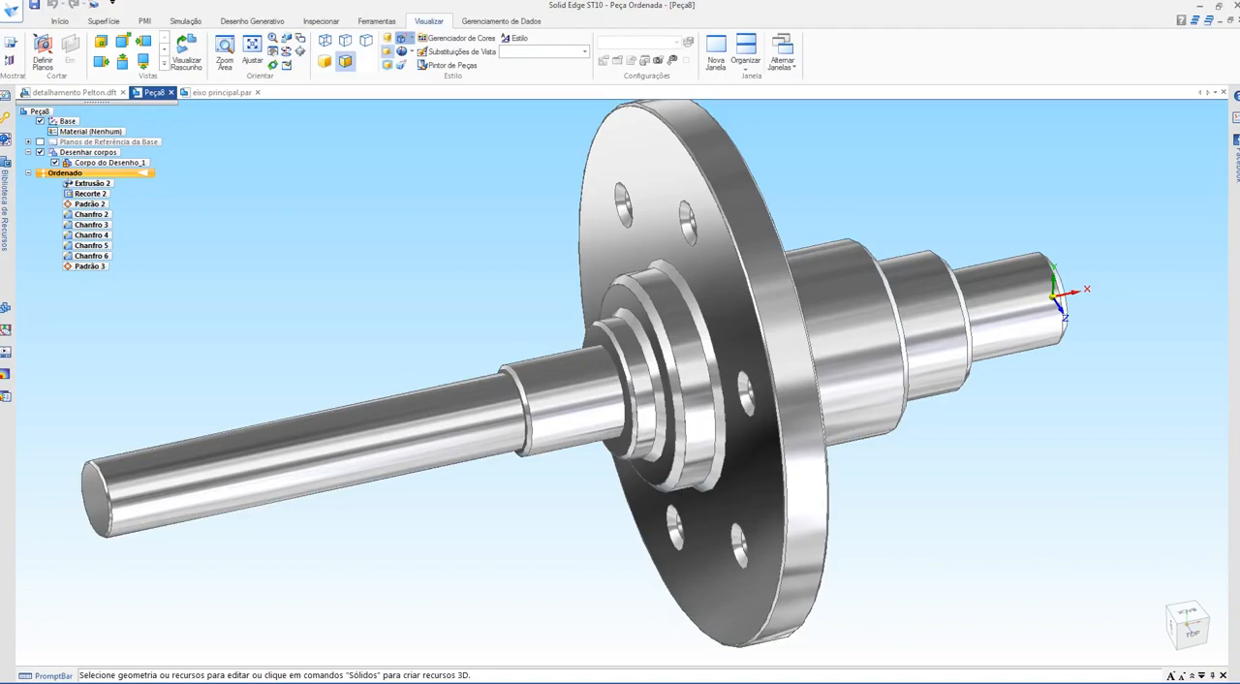
{"action": "key", "text": "ctrl+Tab"}
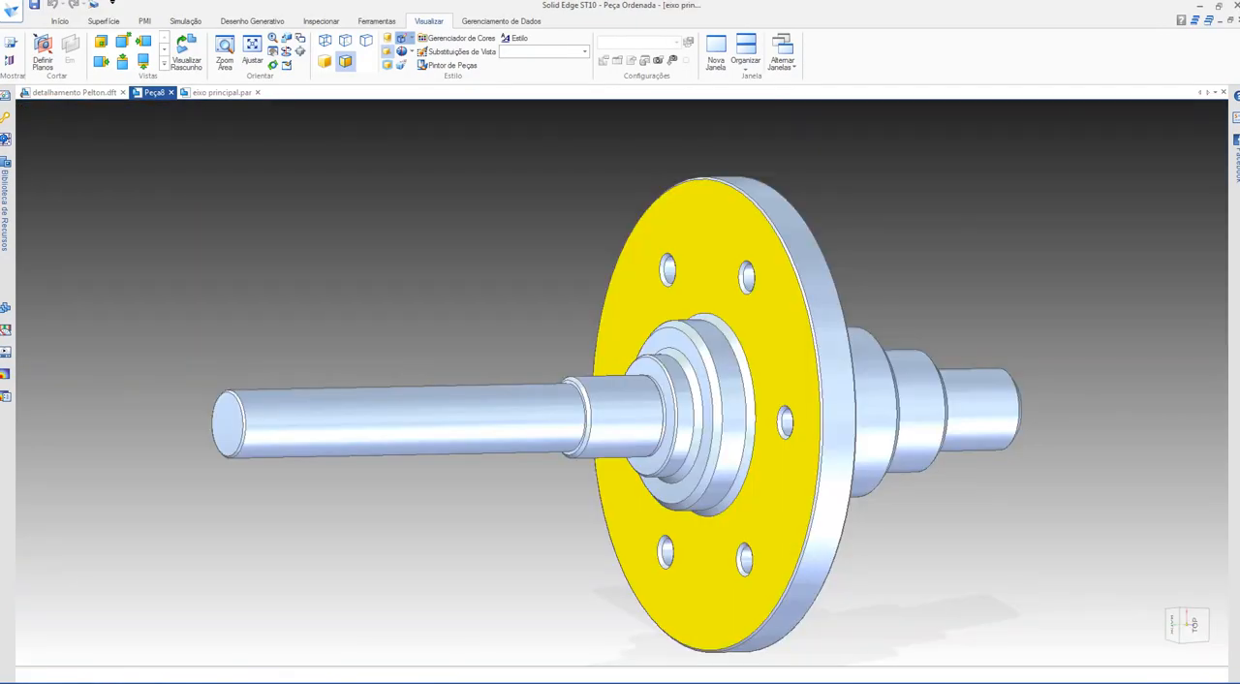
{"action": "key", "text": "ctrl+Tab"}
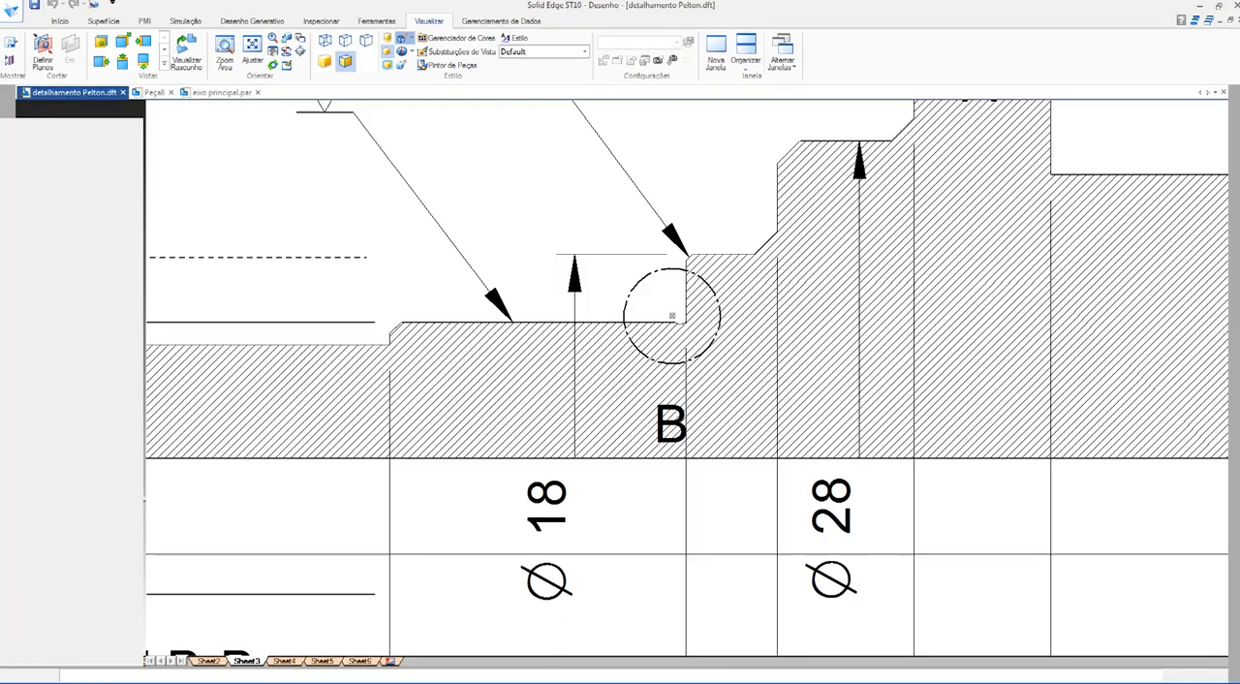
{"action": "scroll", "coordinate": [547, 386], "scroll_direction": "down", "scroll_amount": 8}
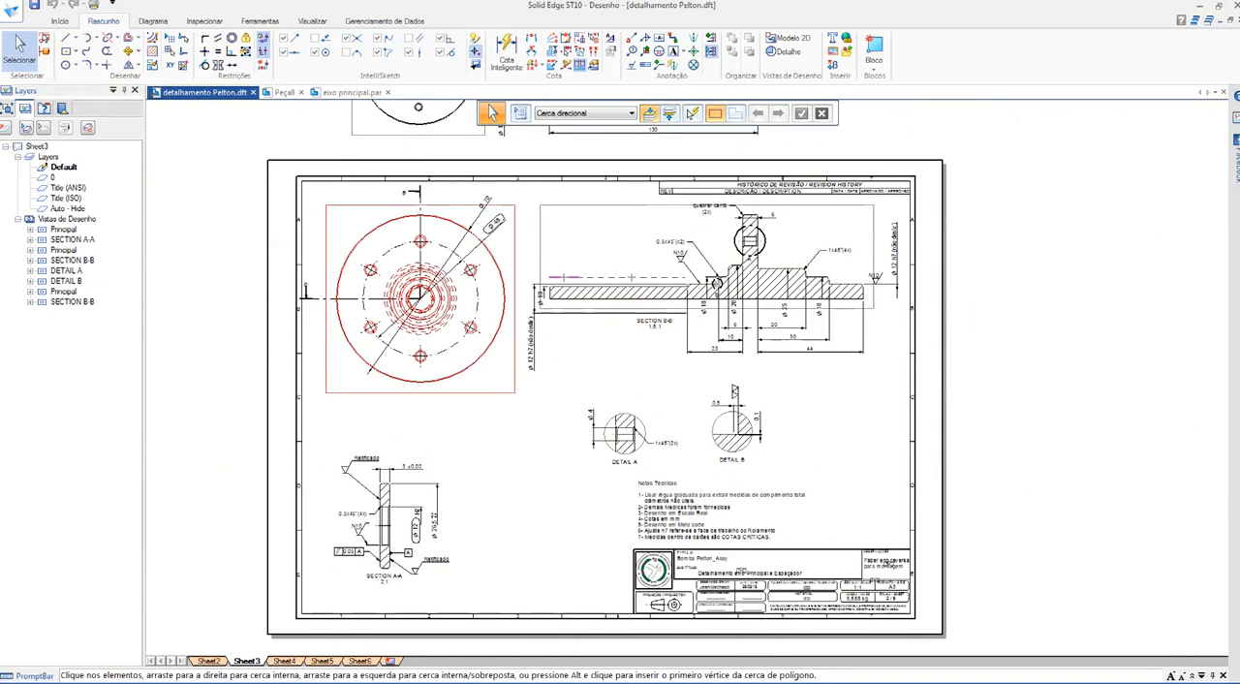
{"action": "left_click", "coordinate": [372, 373]}
{"action": "scroll", "coordinate": [268, 540], "scroll_direction": "down", "scroll_amount": 5}
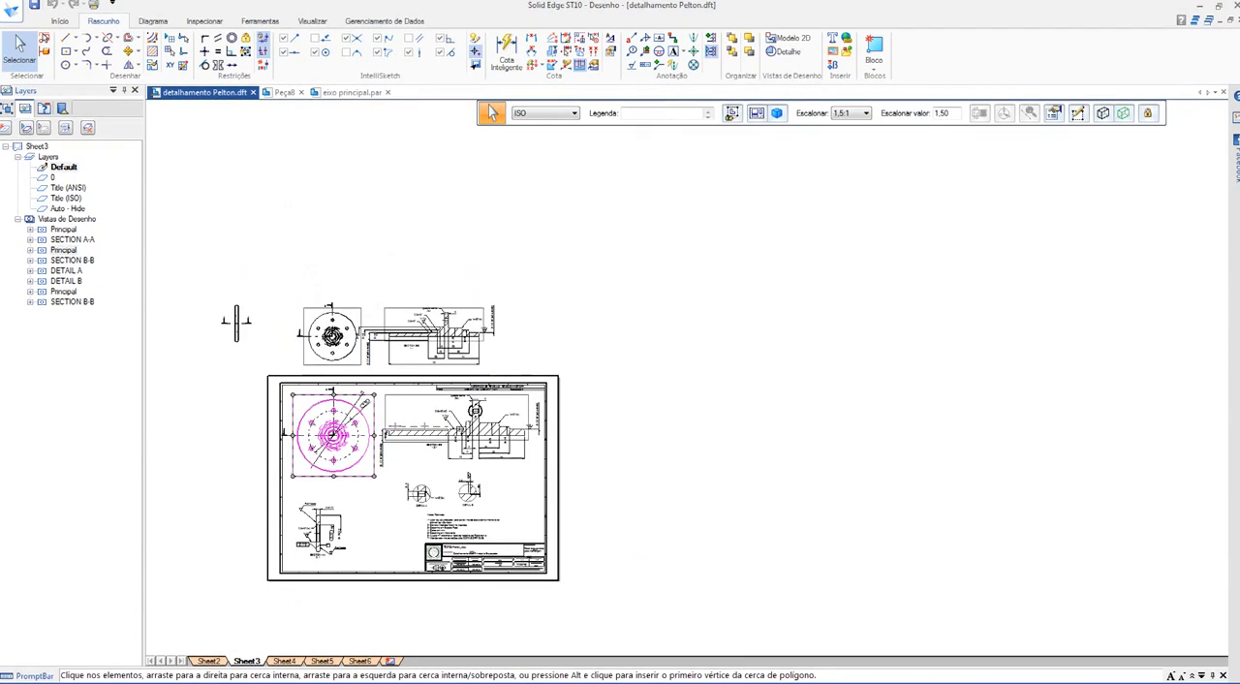
{"action": "key", "text": "Escape"}
Step: Copy the flange view, Section B-B and Details A and B with their dimensions, leaving out the spacer section
{"action": "scroll", "coordinate": [298, 300], "scroll_direction": "up", "scroll_amount": 6}
{"action": "middle_click_drag", "start_coordinate": [298, 300], "coordinate": [473, 101]}
{"action": "scroll", "coordinate": [304, 312], "scroll_direction": "down", "scroll_amount": 1}
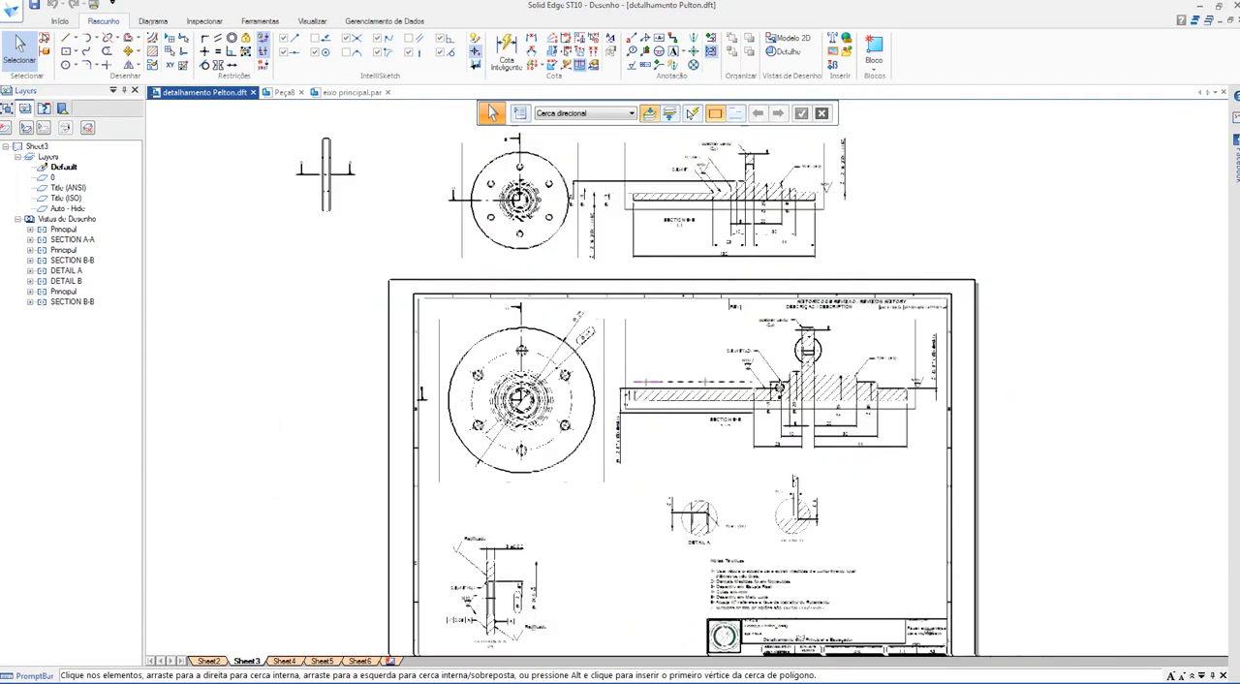
{"action": "mouse_move", "coordinate": [326, 407]}
{"action": "middle_mouse_down"}
{"action": "mouse_move", "coordinate": [315, 354]}
{"action": "mouse_move", "coordinate": [275, 309]}
{"action": "middle_mouse_up"}
{"action": "scroll", "coordinate": [315, 353], "scroll_direction": "up", "scroll_amount": 1}
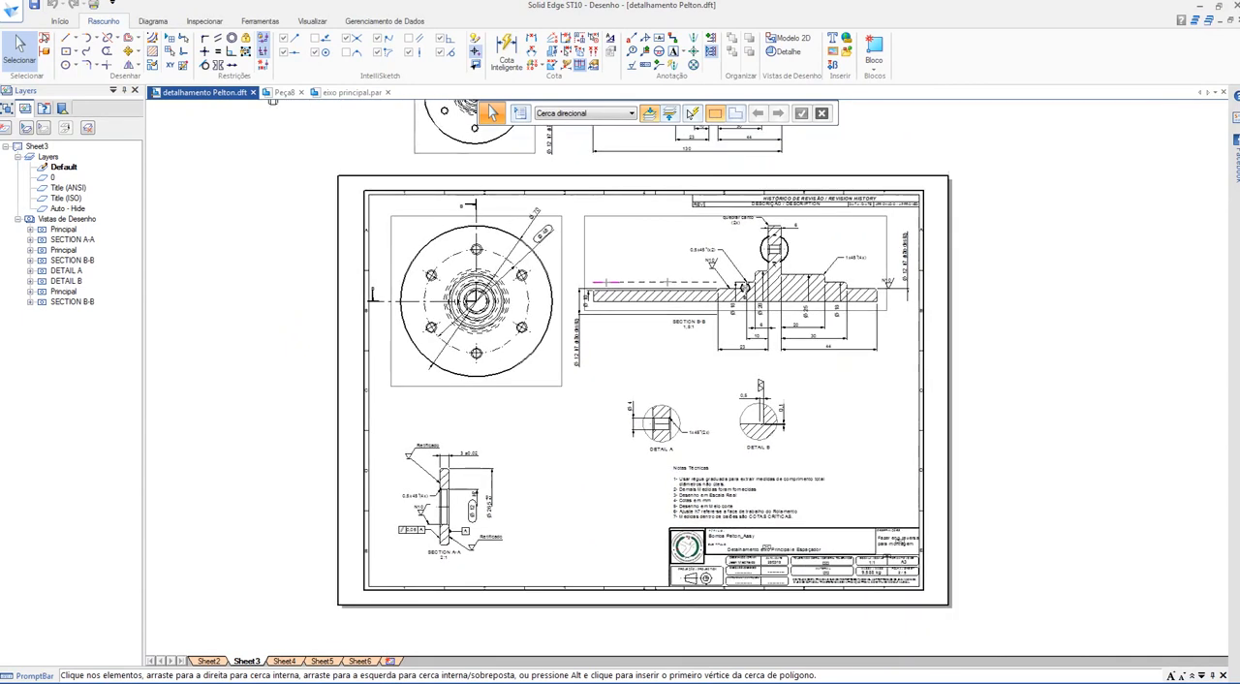
{"action": "mouse_move", "coordinate": [305, 165]}
{"action": "left_mouse_down"}
{"action": "mouse_move", "coordinate": [913, 397]}
{"action": "mouse_move", "coordinate": [949, 456]}
{"action": "mouse_move", "coordinate": [992, 474]}
{"action": "left_mouse_up"}
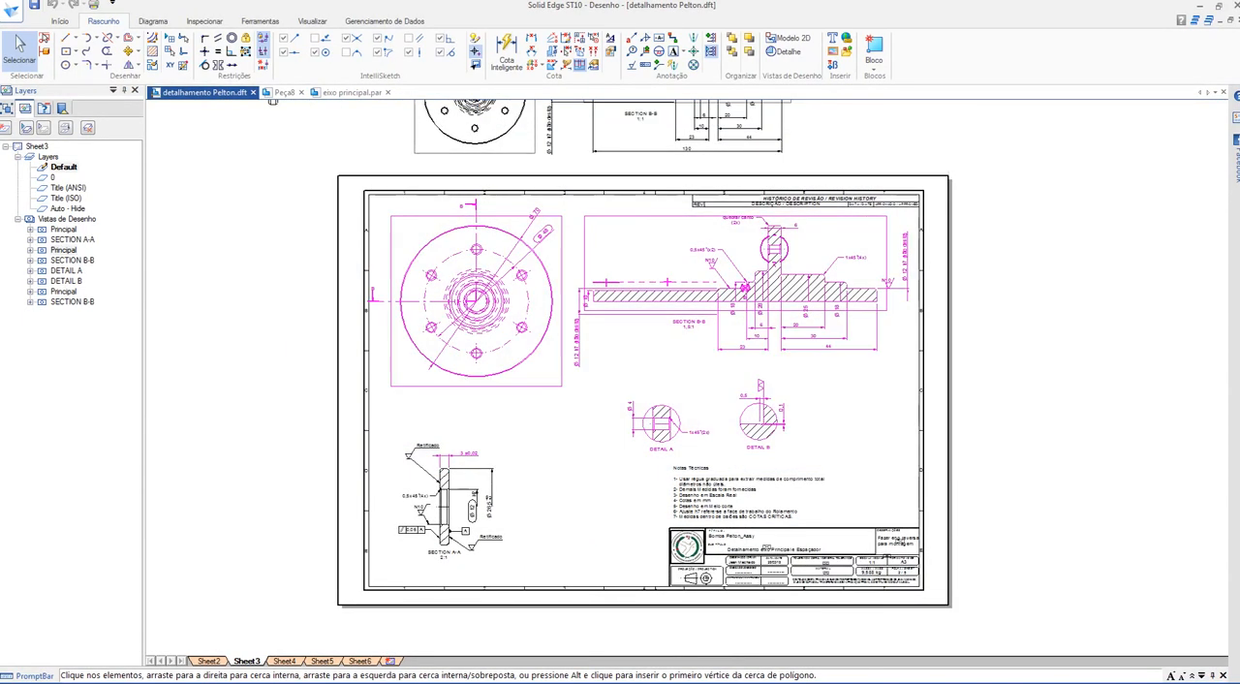
{"action": "key", "text": "Escape"}
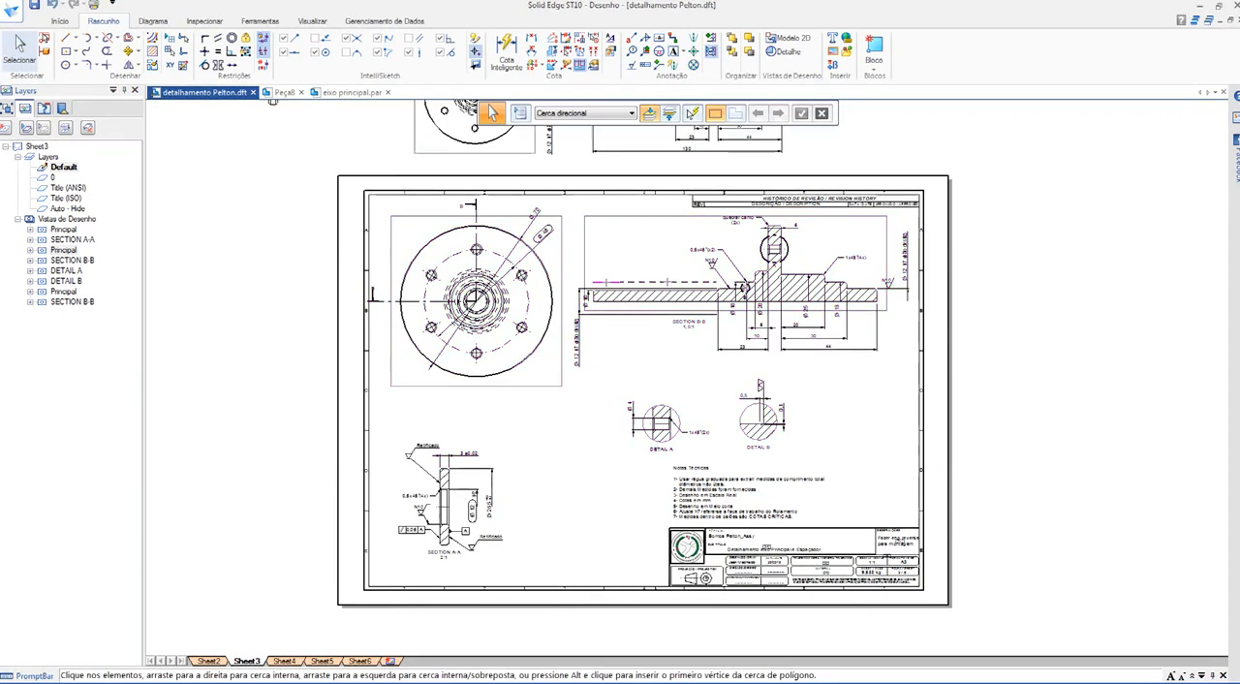
Step: Create a new drawing document from the metric ISO Detalhamento template
{"action": "left_click", "coordinate": [60, 21]}
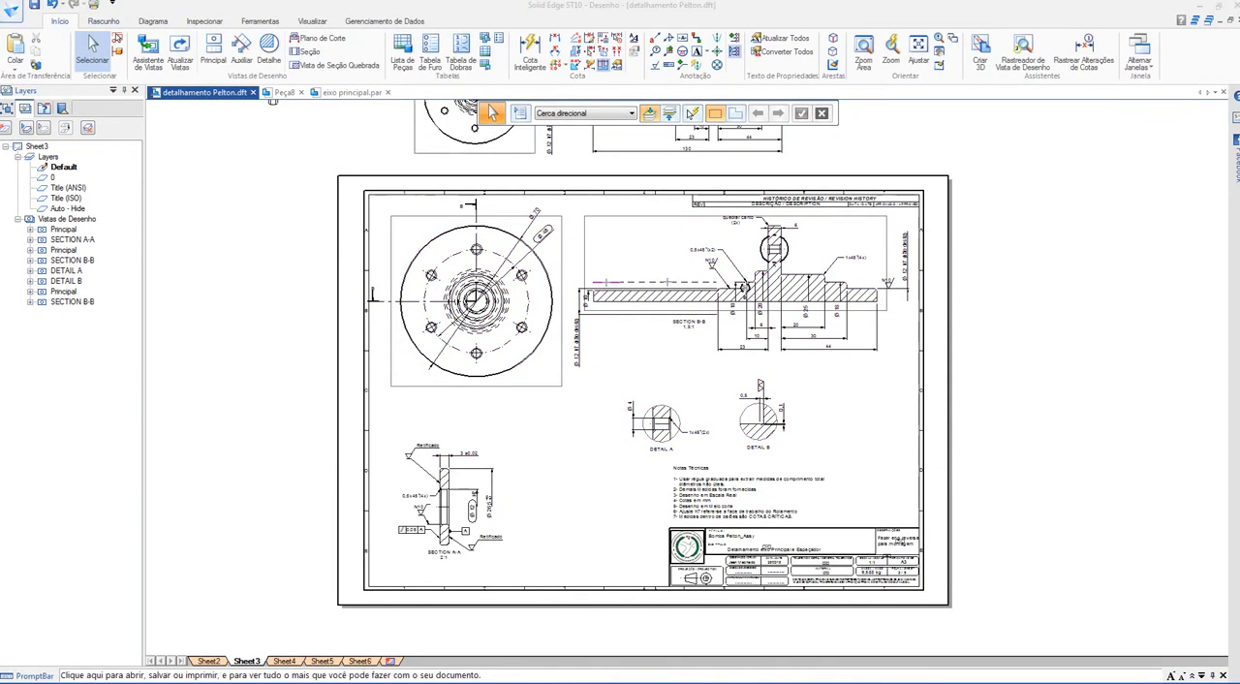
{"action": "left_click", "coordinate": [11, 10]}
{"action": "left_click", "coordinate": [20, 69]}
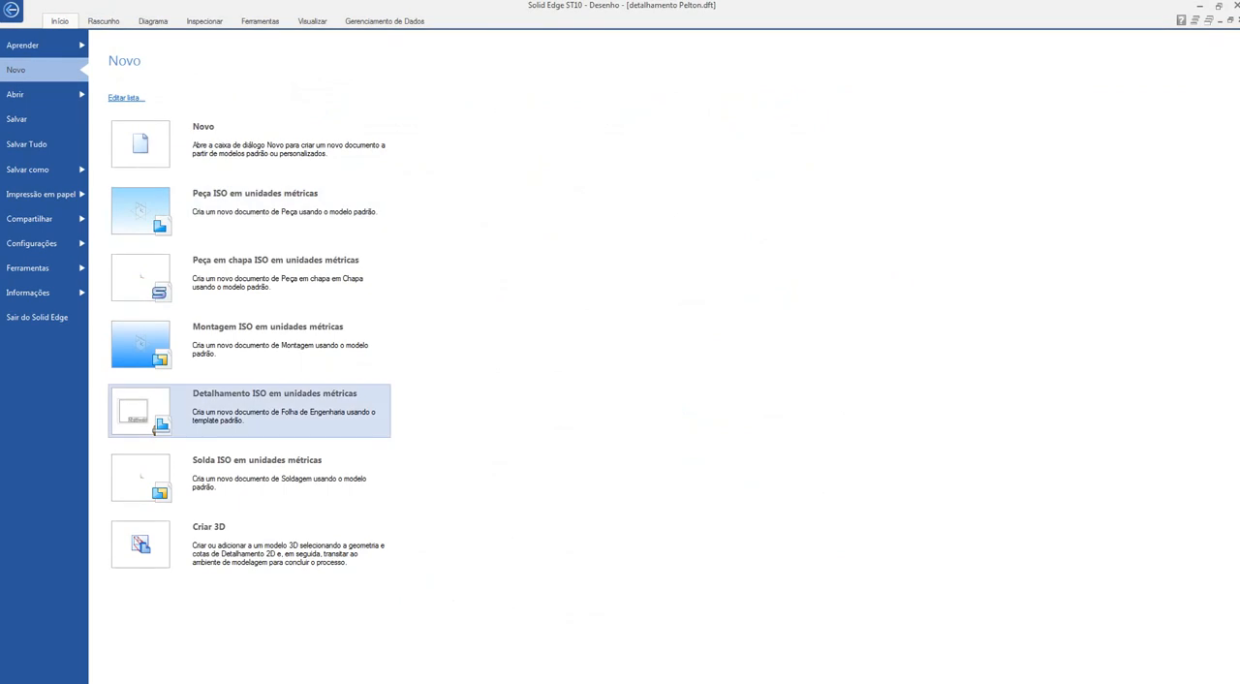
{"action": "left_click", "coordinate": [153, 427]}
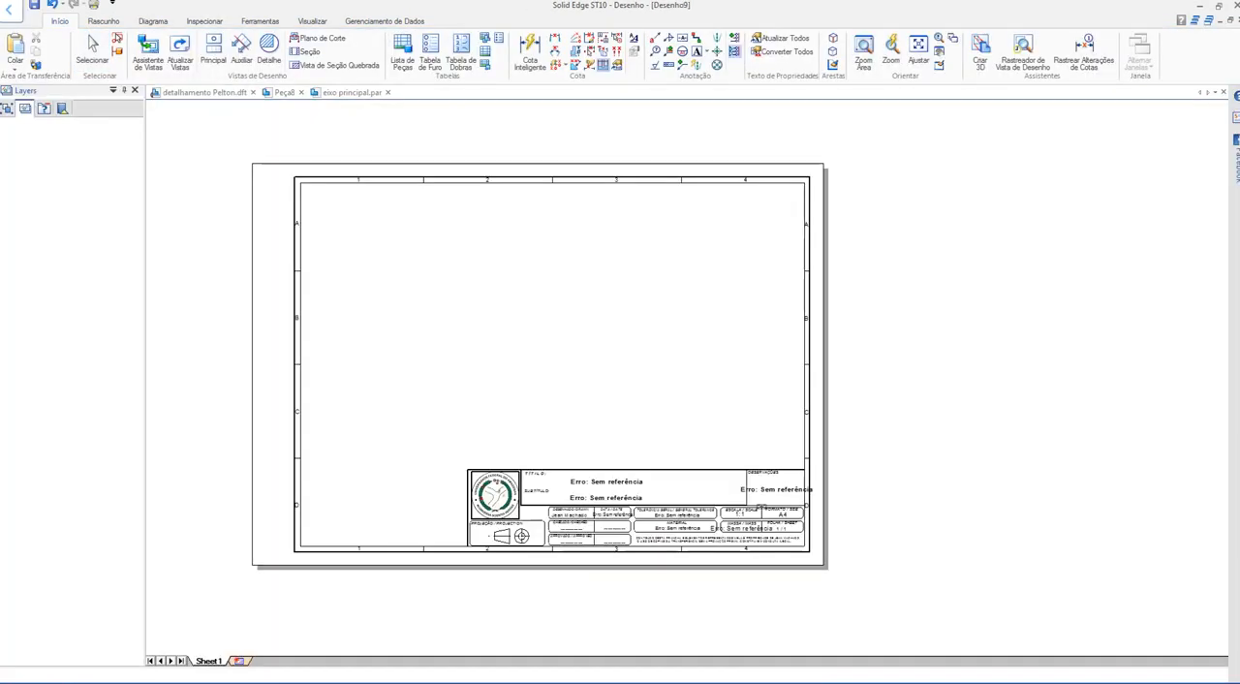
Step: Paste the copied shaft views and dimensions onto the upper part of Sheet1 in the new drawing
{"action": "key", "text": "ctrl+v"}
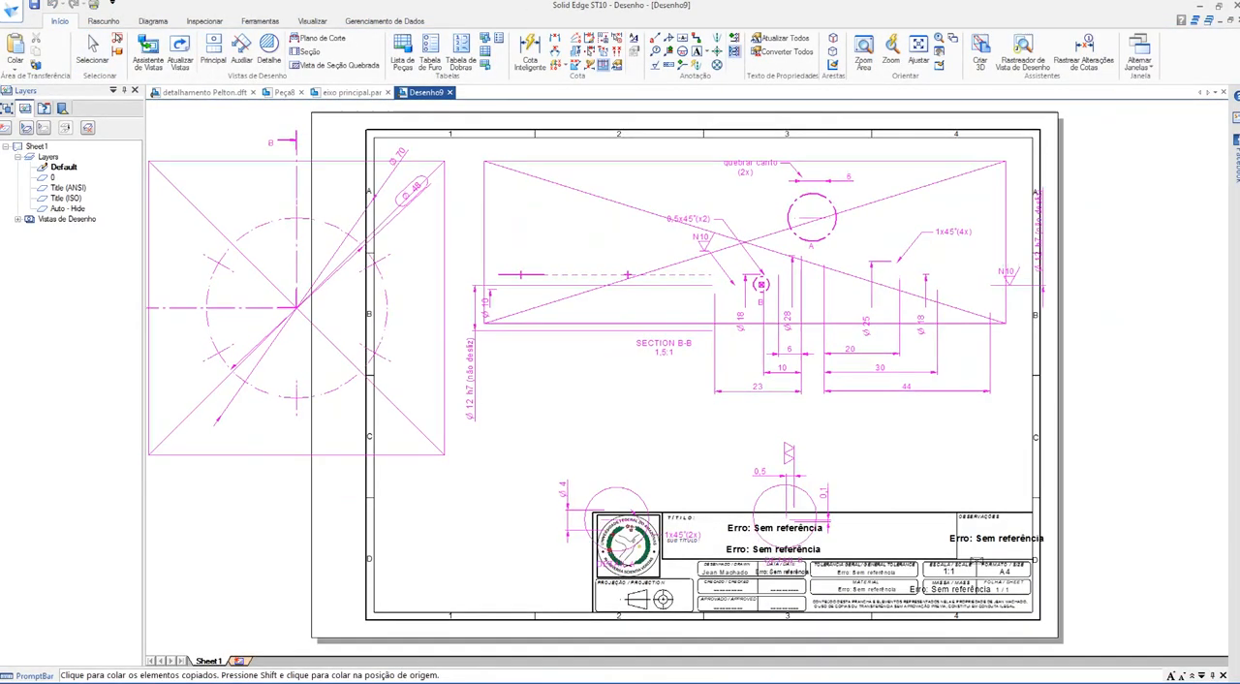
{"action": "scroll", "coordinate": [625, 368], "scroll_direction": "down", "scroll_amount": 4}
{"action": "scroll", "coordinate": [639, 336], "scroll_direction": "up", "scroll_amount": 1}
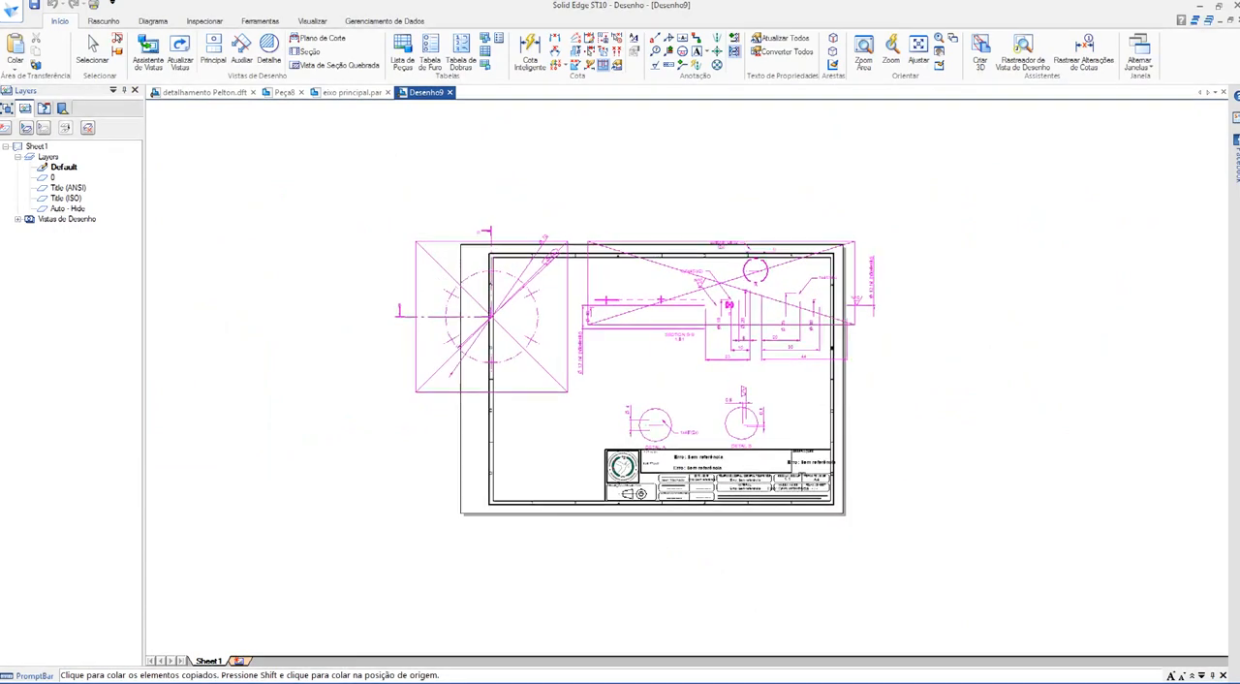
{"action": "left_click", "coordinate": [651, 311]}
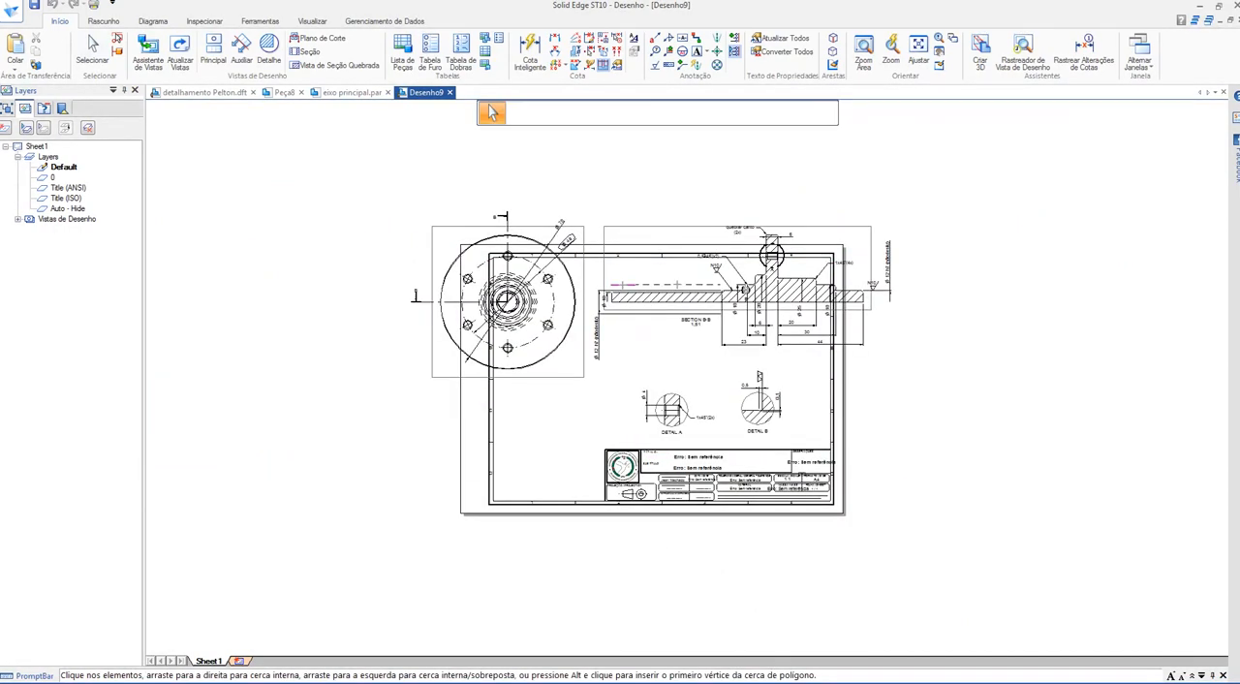
Step: Change the background sheet of Sheet1 to A3_P in the page setup
{"action": "right_click", "coordinate": [208, 660]}
{"action": "left_click", "coordinate": [262, 653]}
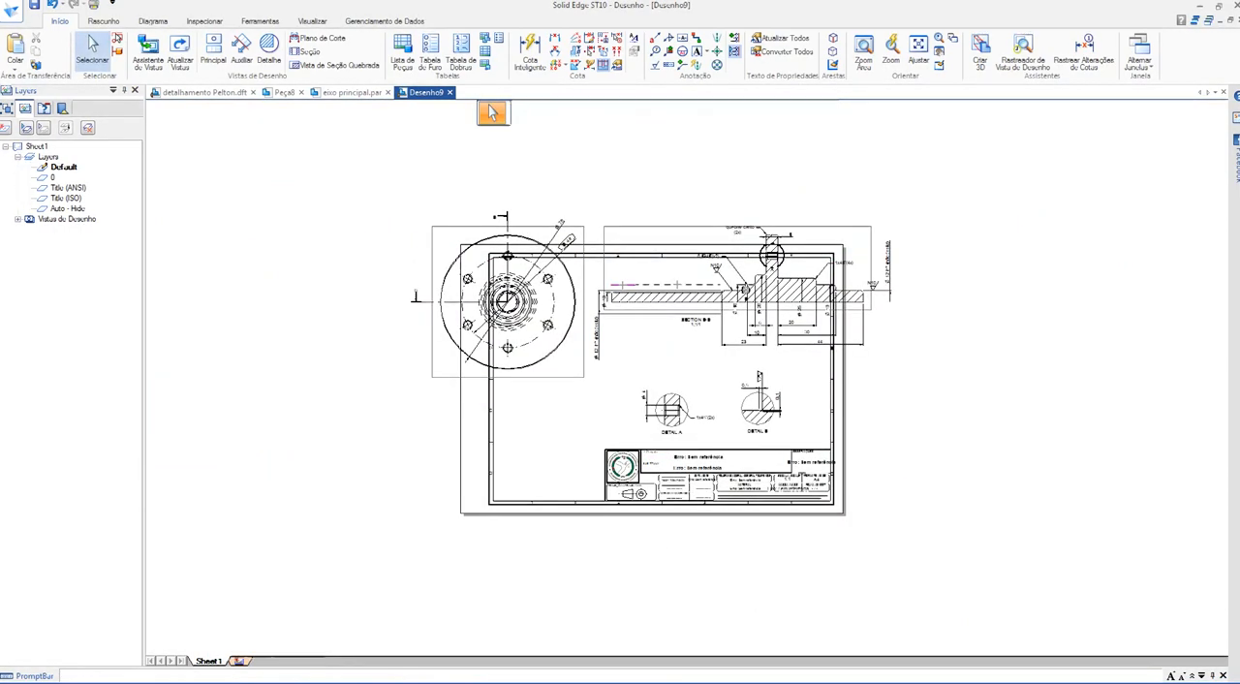
{"action": "left_click", "coordinate": [639, 290]}
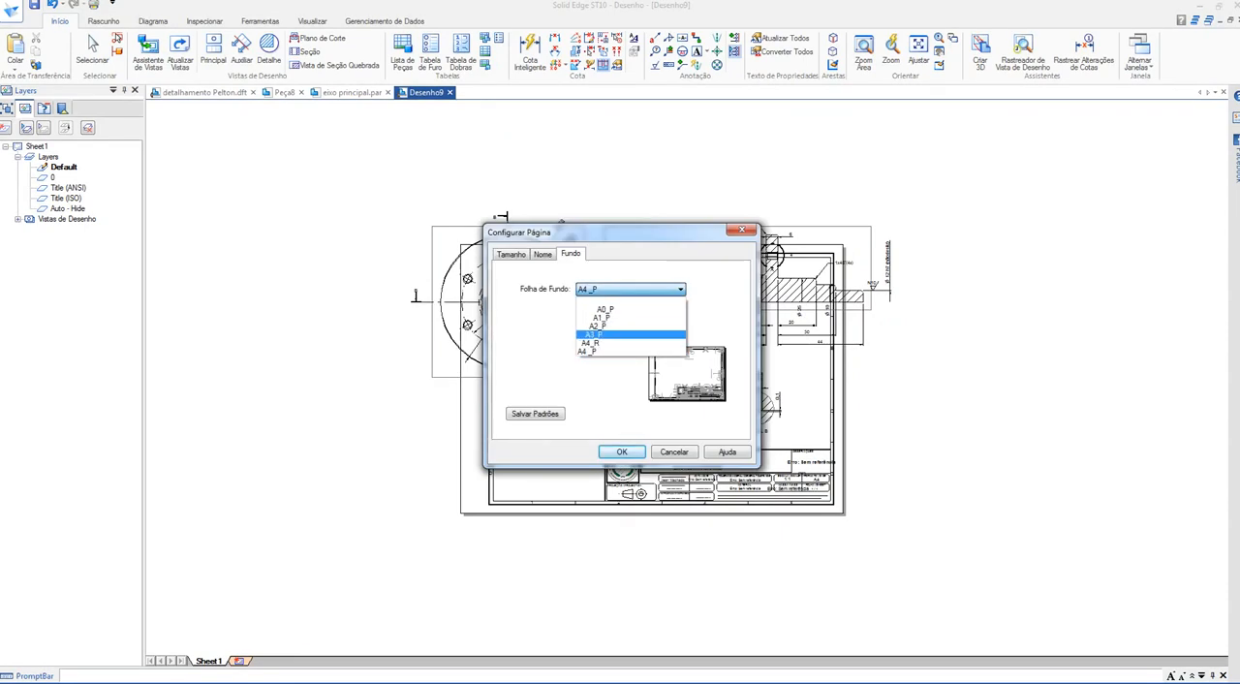
{"action": "left_click", "coordinate": [620, 334]}
{"action": "left_click", "coordinate": [622, 452]}
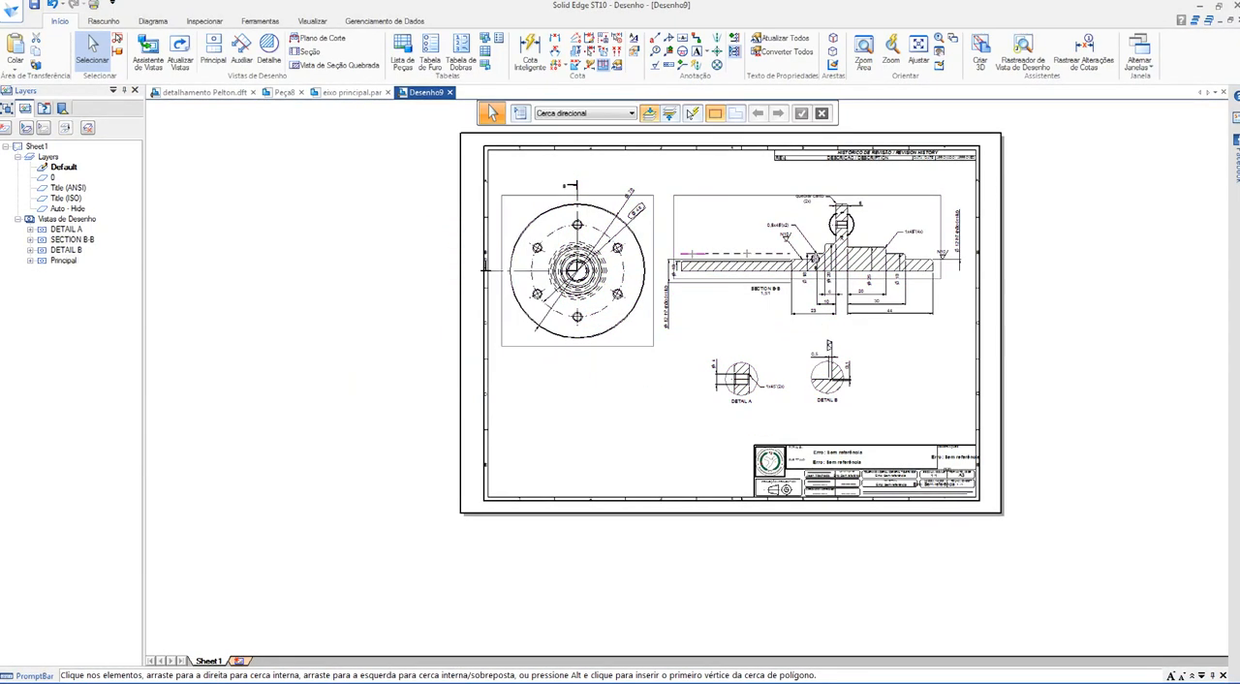
Step: Save a copy of the new drawing as an Adobe Acrobat PDF in the pelton folder and close the drawing document without saving its changes
{"action": "left_click", "coordinate": [11, 11]}
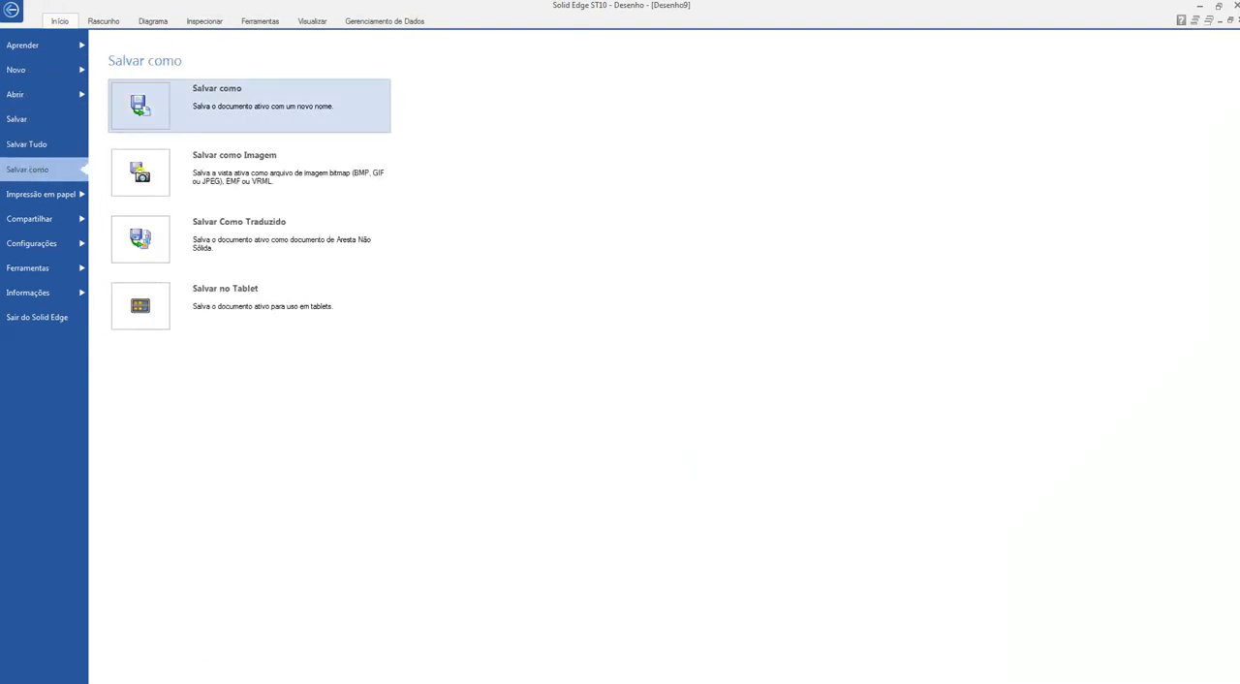
{"action": "left_click", "coordinate": [217, 97]}
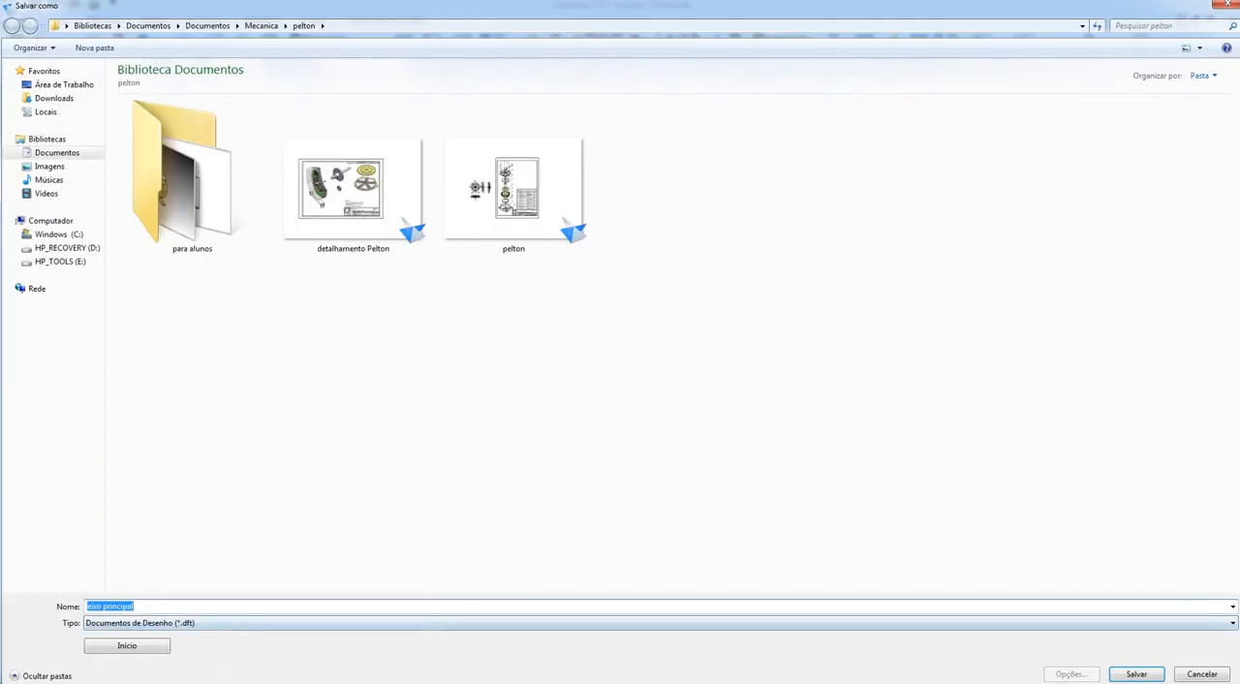
{"action": "left_click", "coordinate": [223, 623]}
{"action": "left_click", "coordinate": [223, 656]}
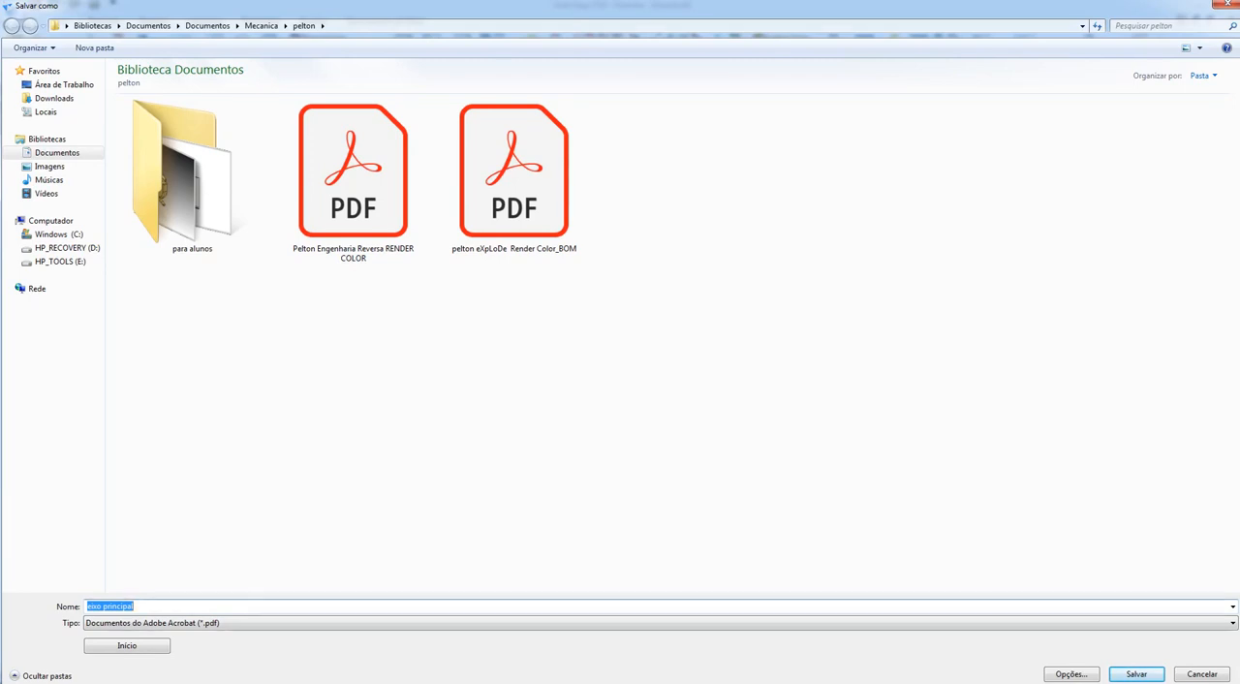
{"action": "type", "text": "c"}
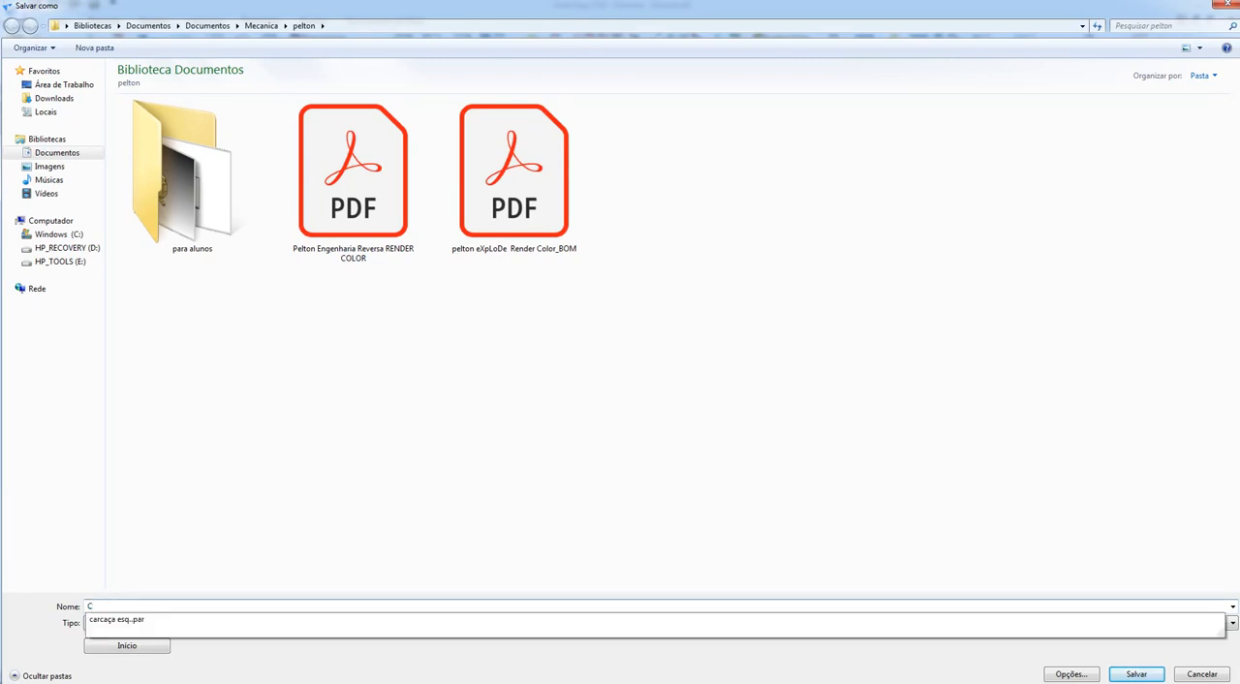
{"action": "type", "text": "G"}
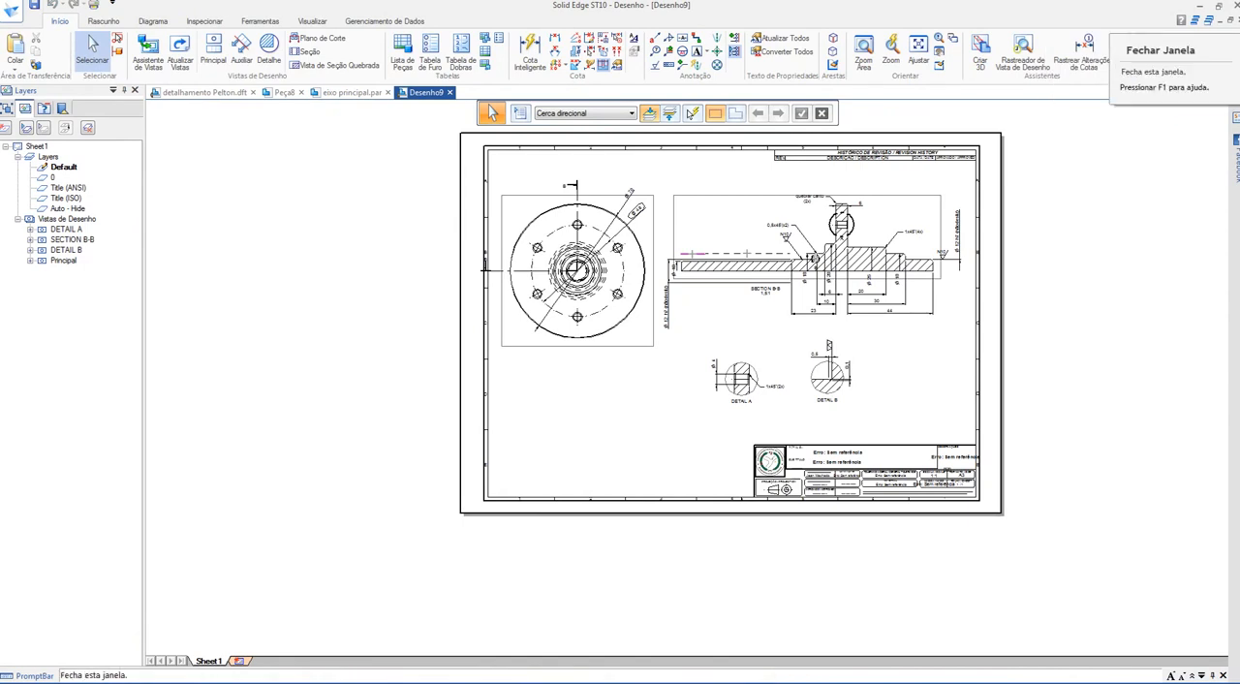
{"action": "left_click", "coordinate": [1222, 93]}
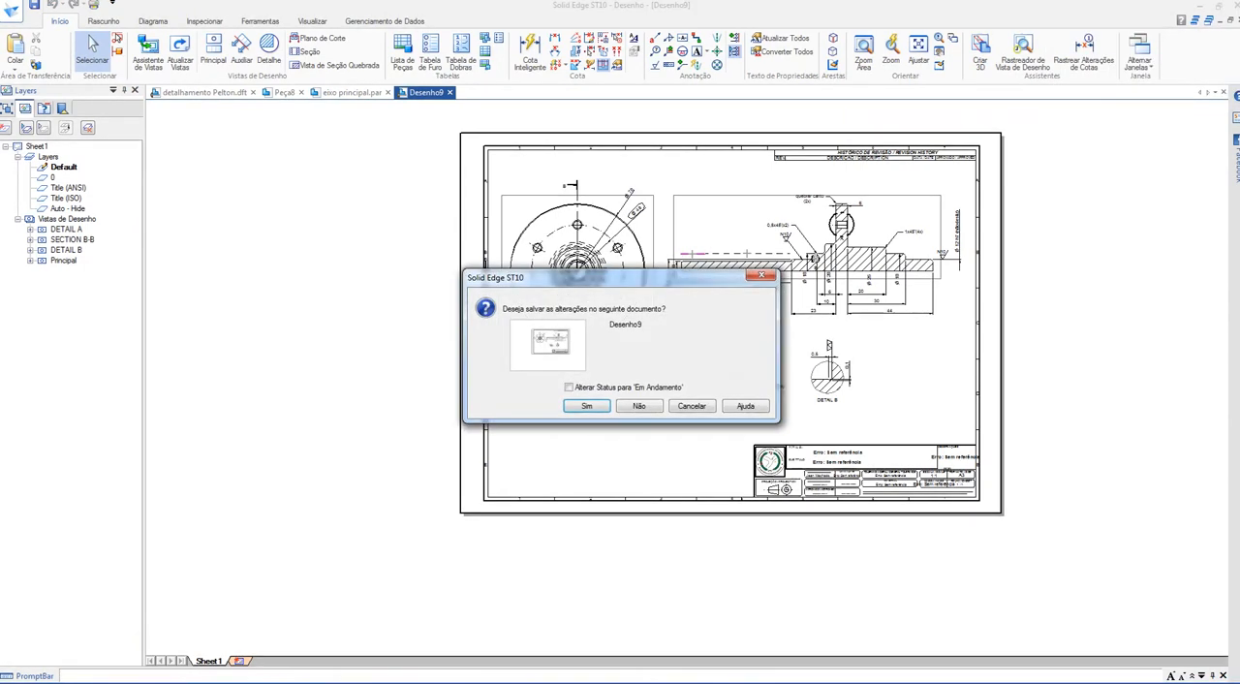
{"action": "left_click", "coordinate": [640, 405]}
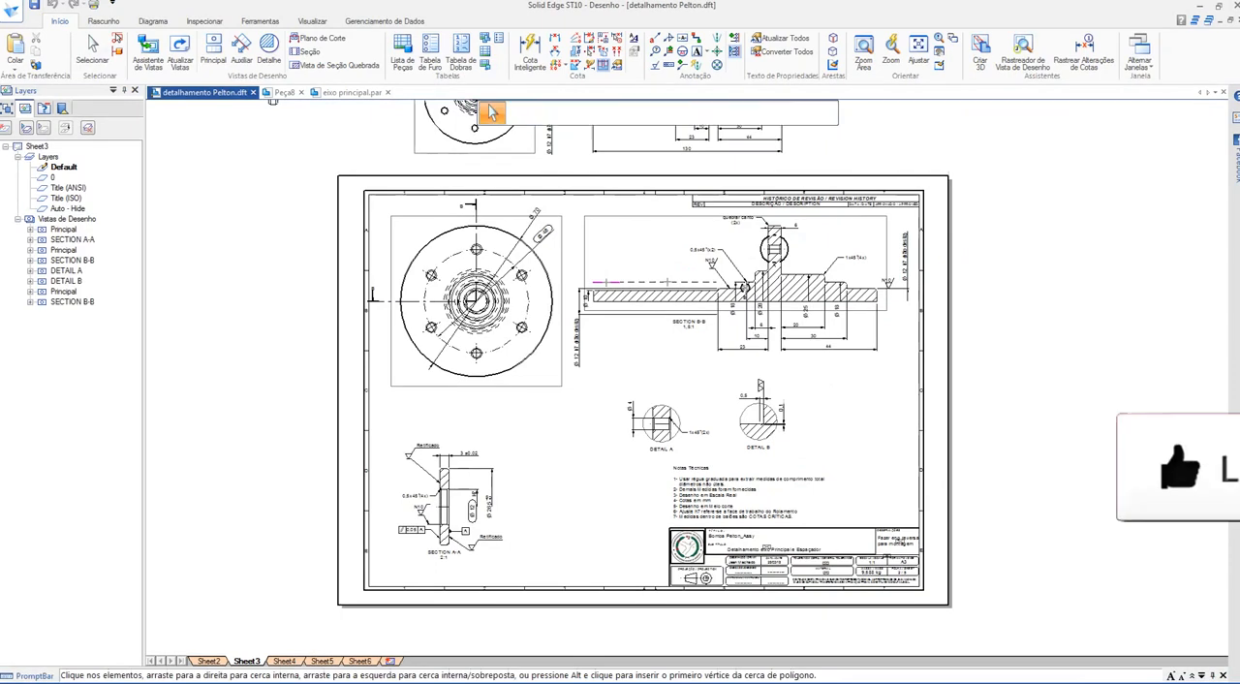